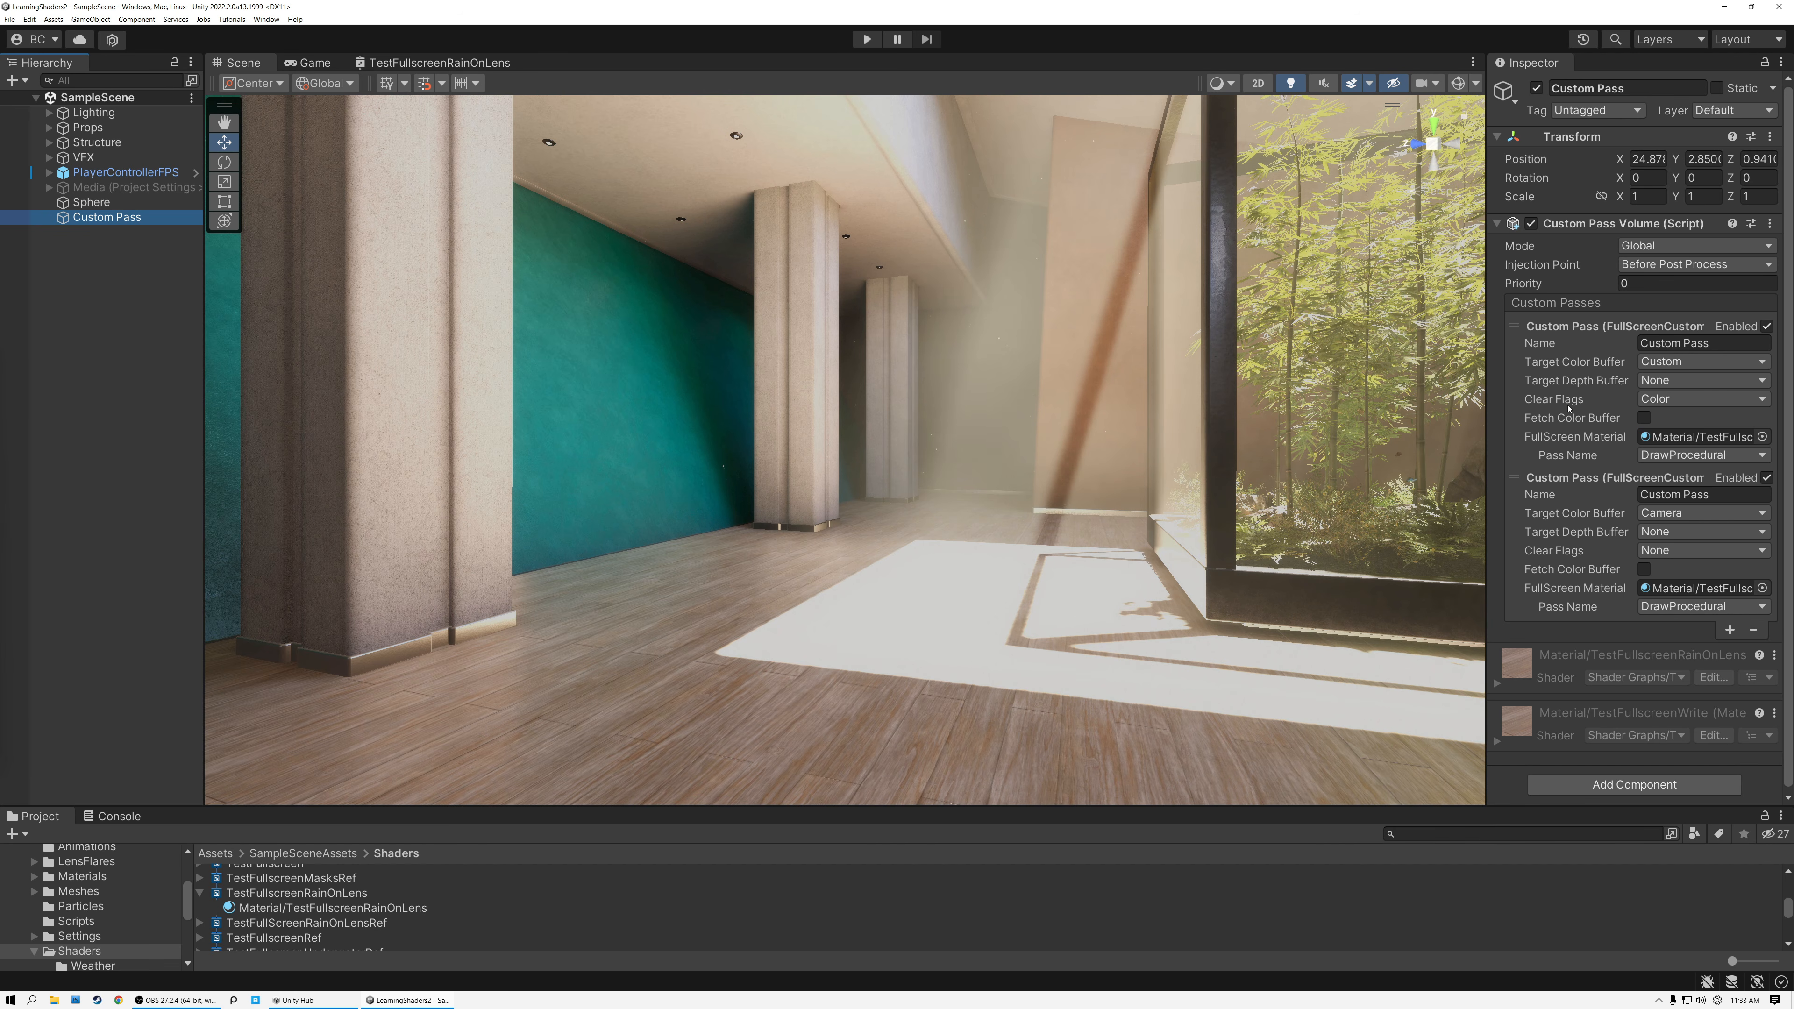
Locate the first custom pass's full-screen material in the project and open its TestFullscreenRainOnLens shader graph.
click(1580, 365)
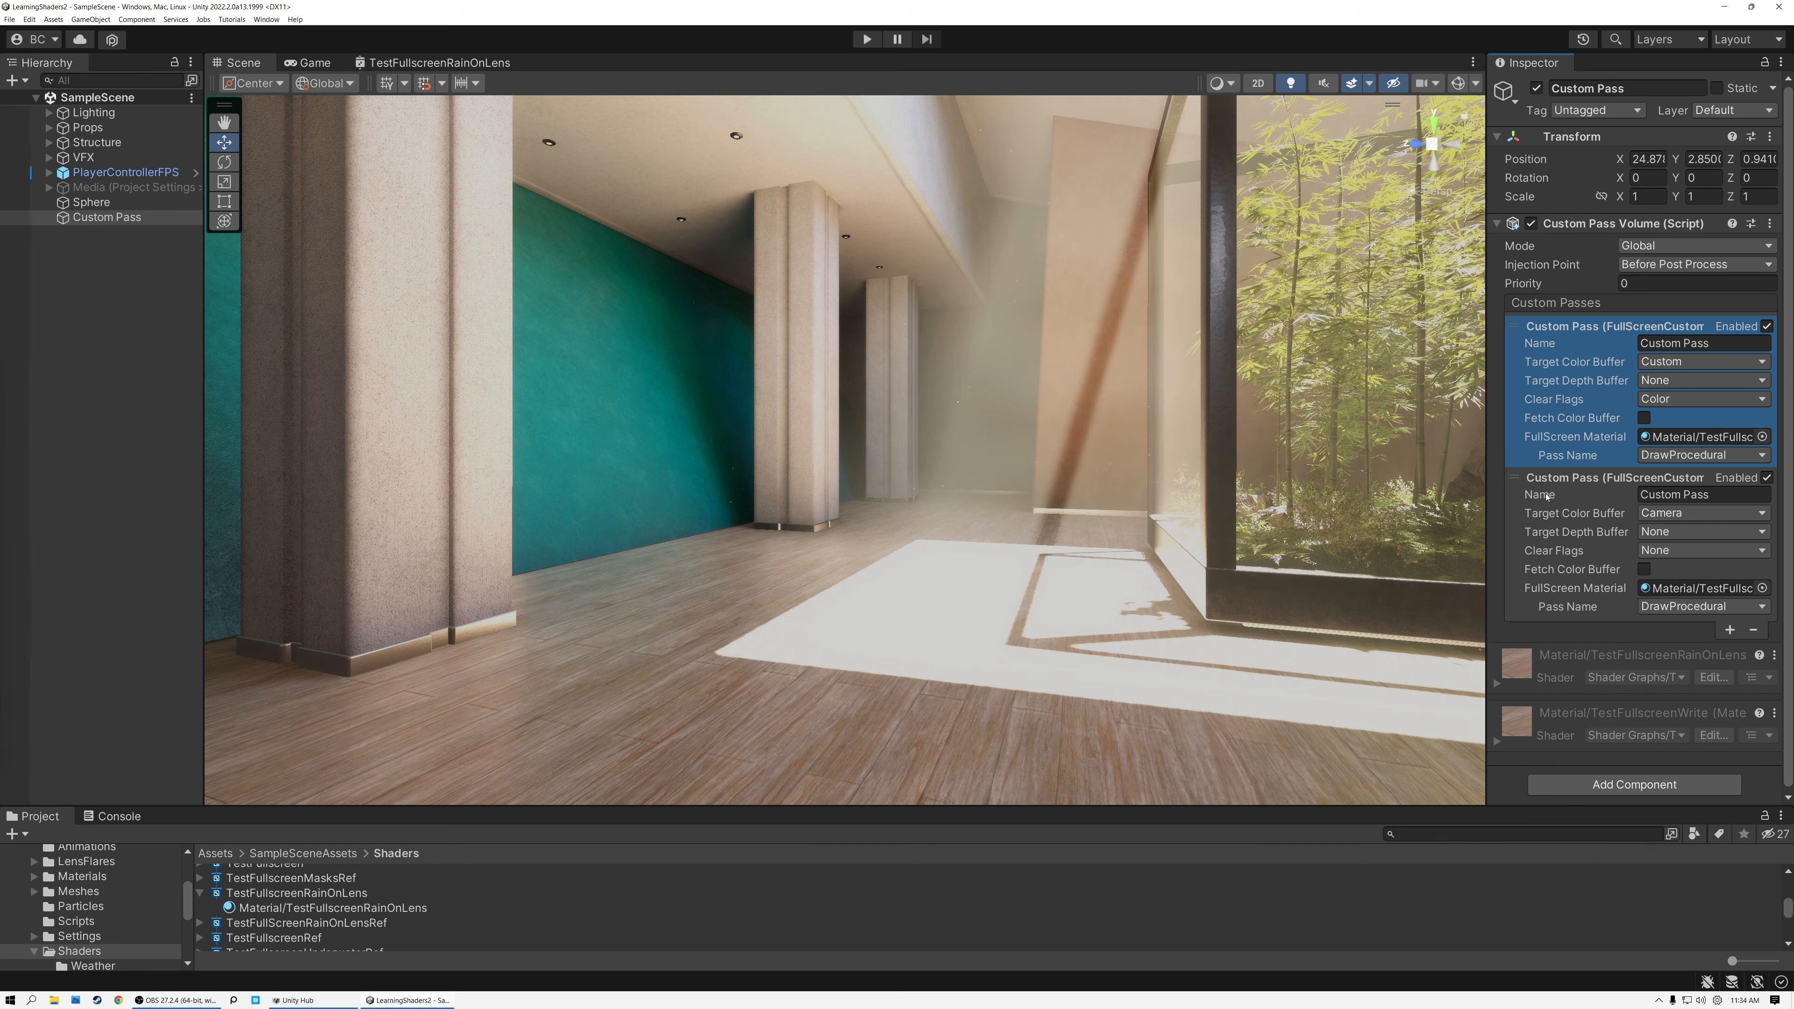
click(1541, 480)
click(1541, 480)
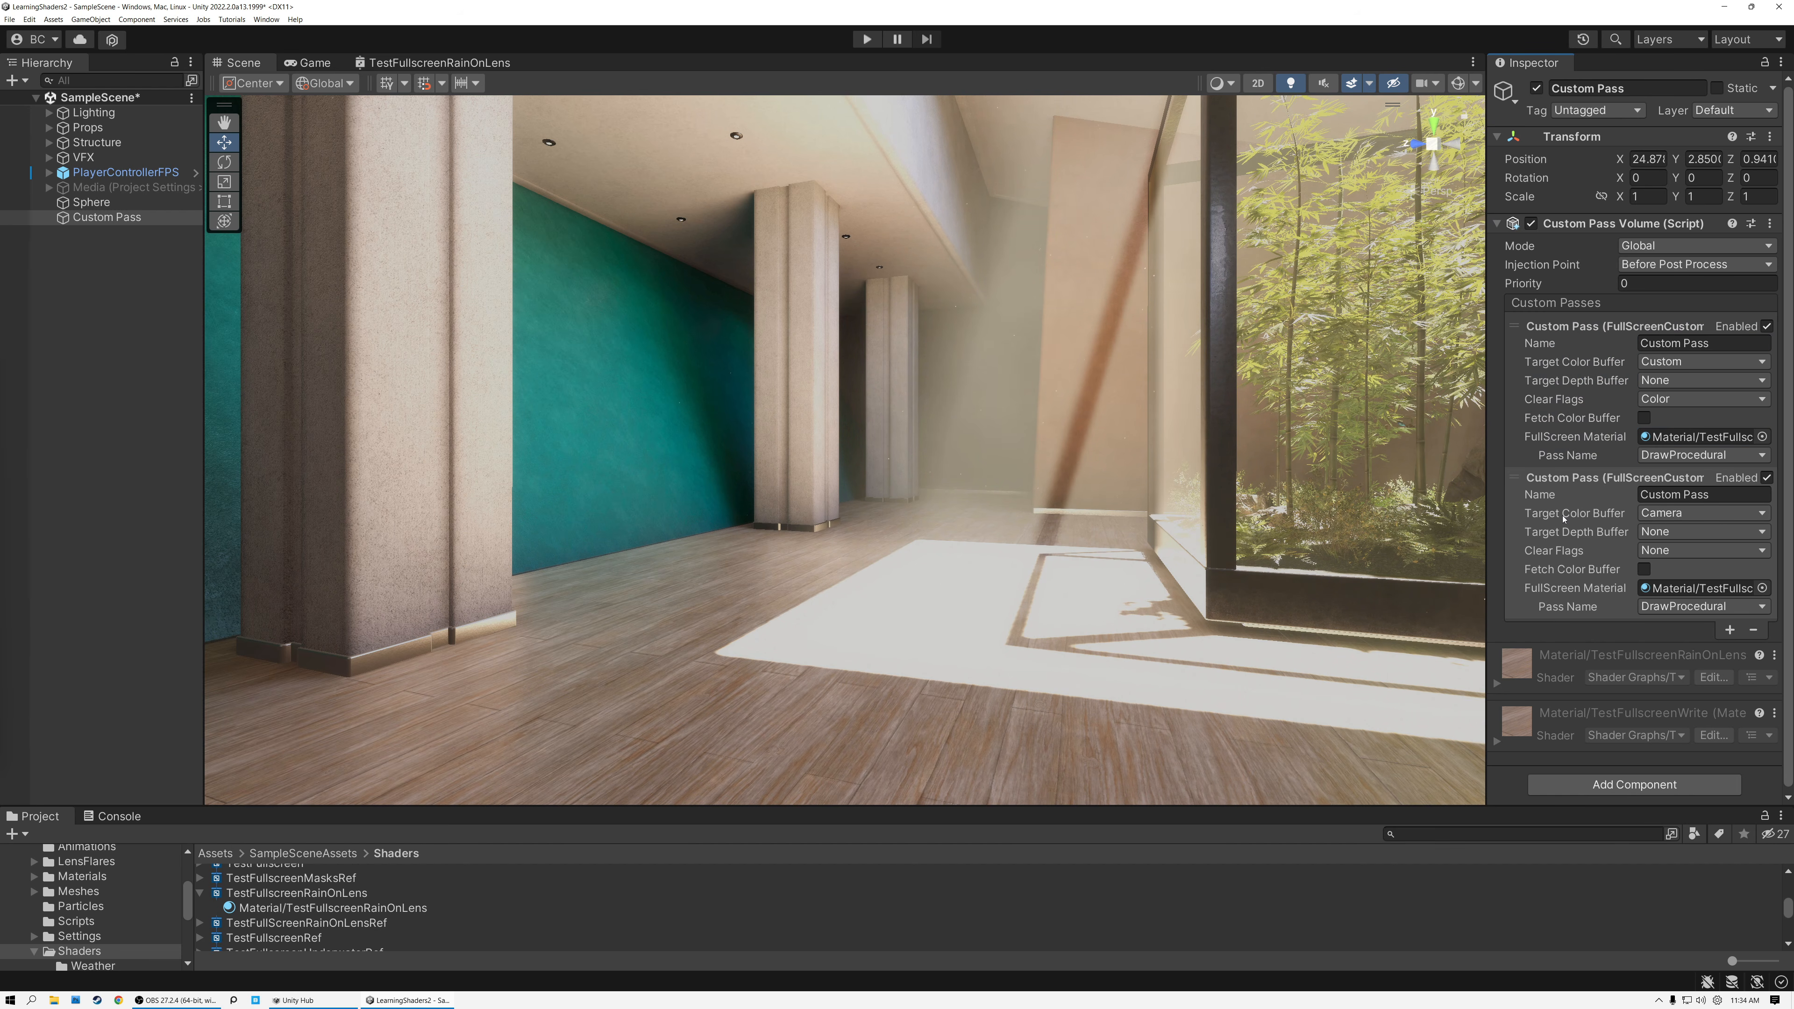
click(1686, 440)
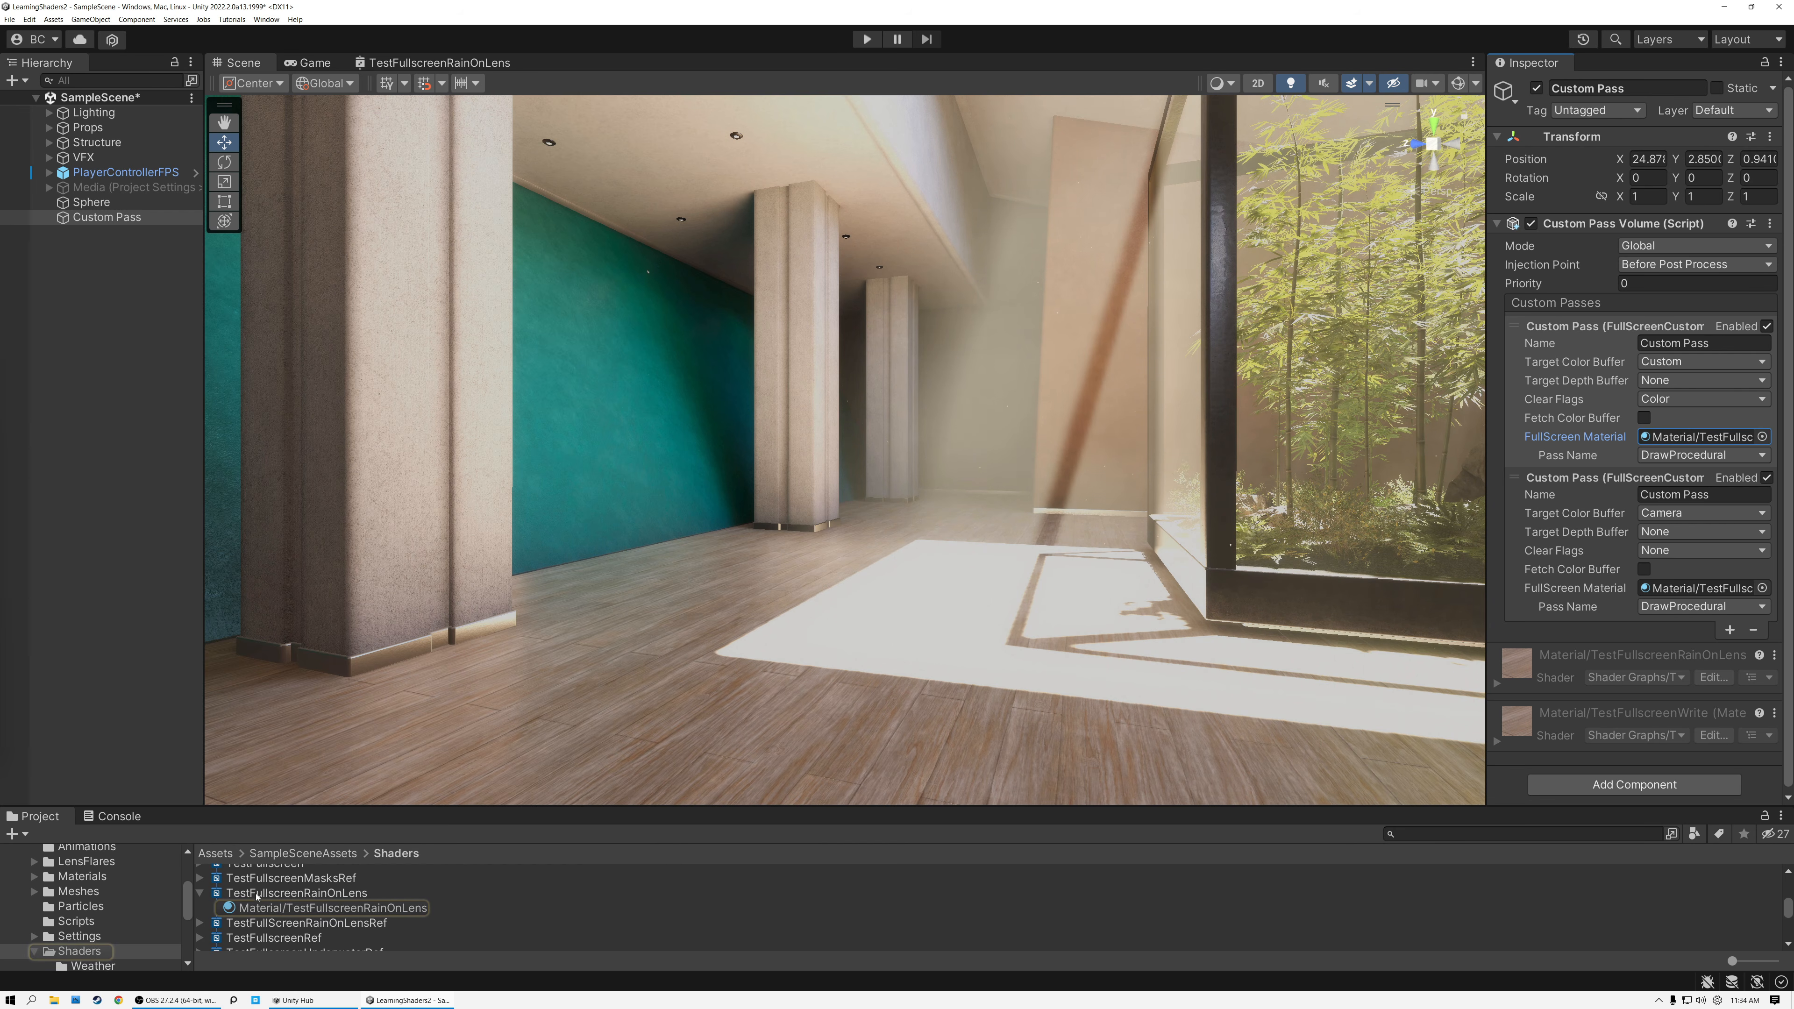
double_click(281, 894)
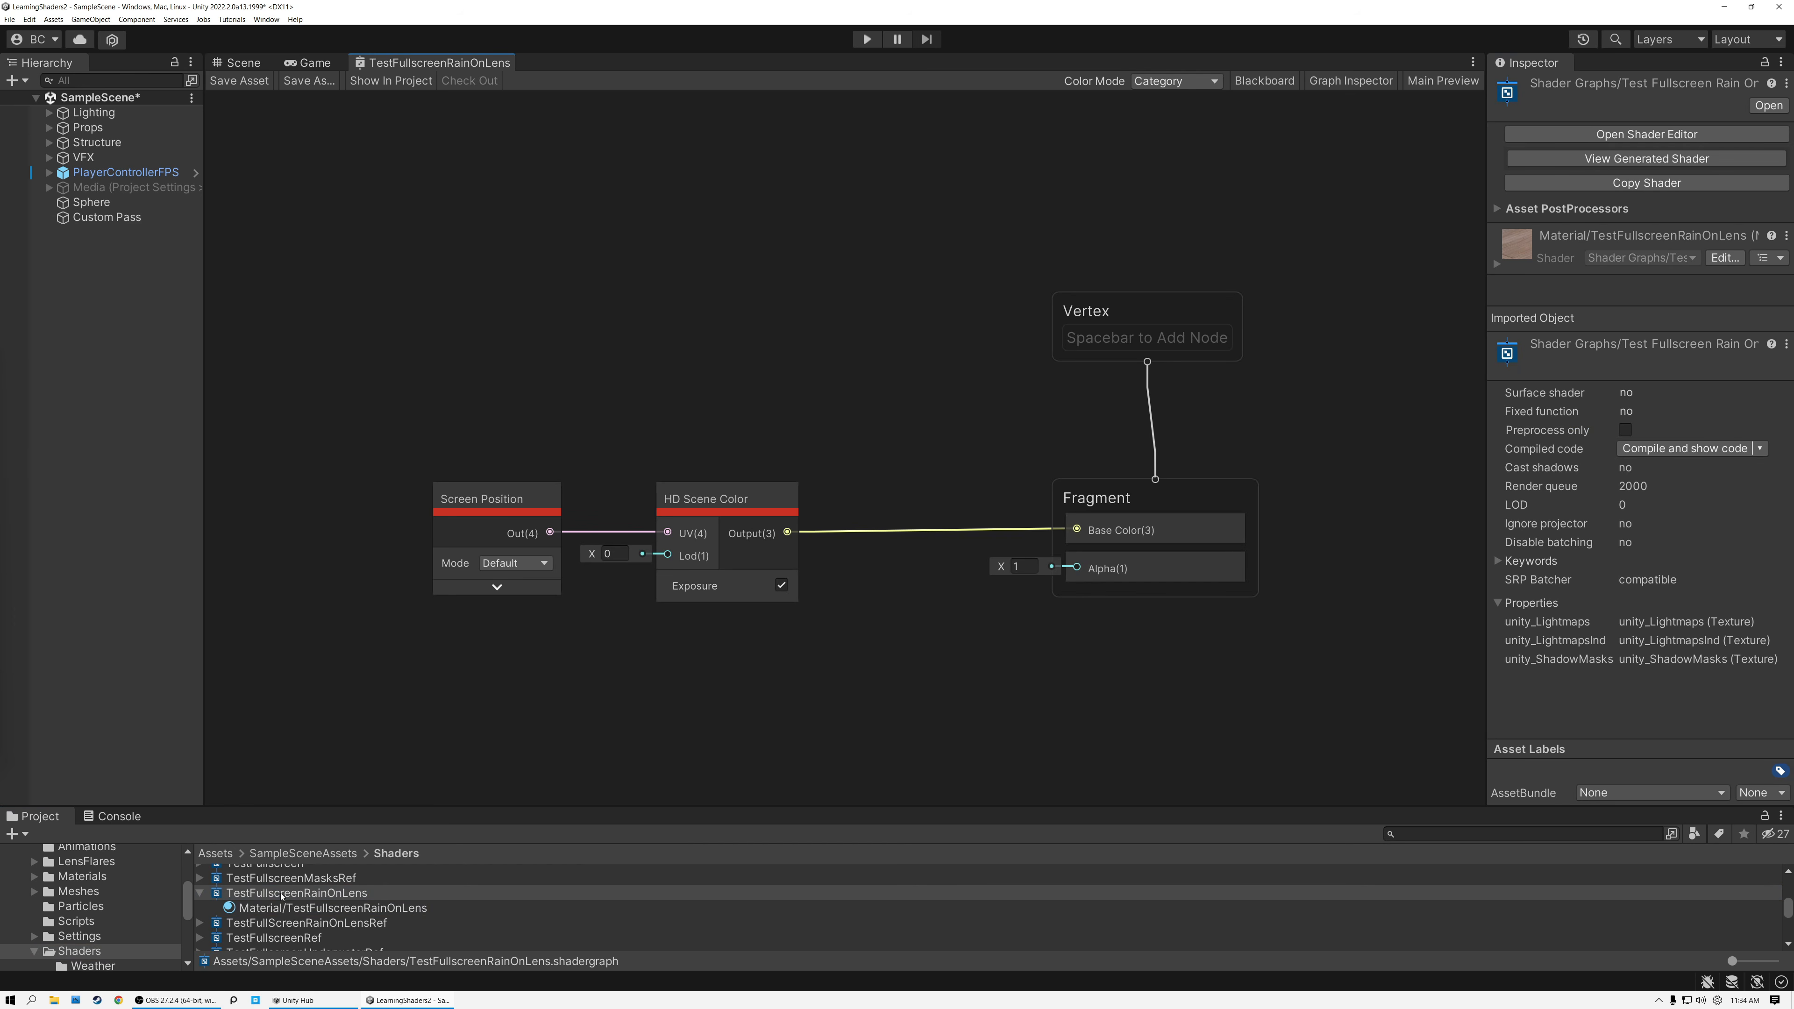
Move the Screen Position node farther away from the HD Scene Color node, keeping the two level.
scroll(736, 683, up, 2)
drag(408, 377, 865, 509)
click(713, 355)
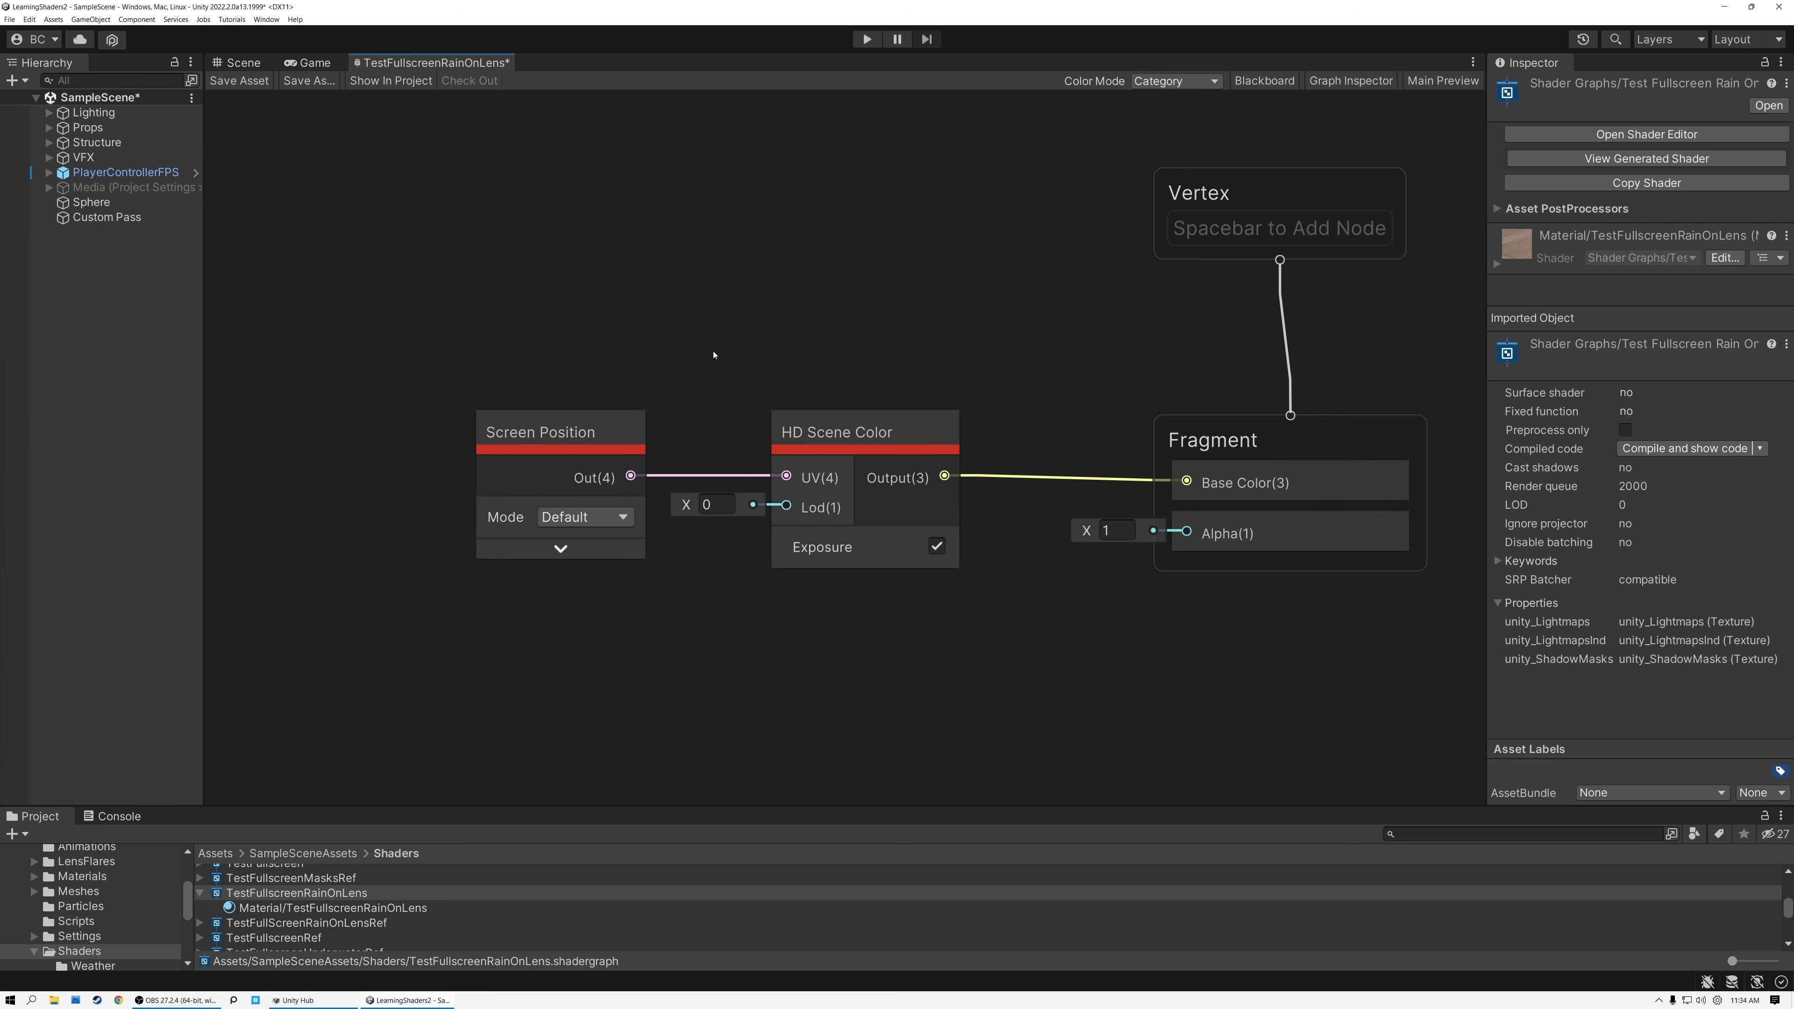
drag(551, 433, 442, 440)
click(873, 434)
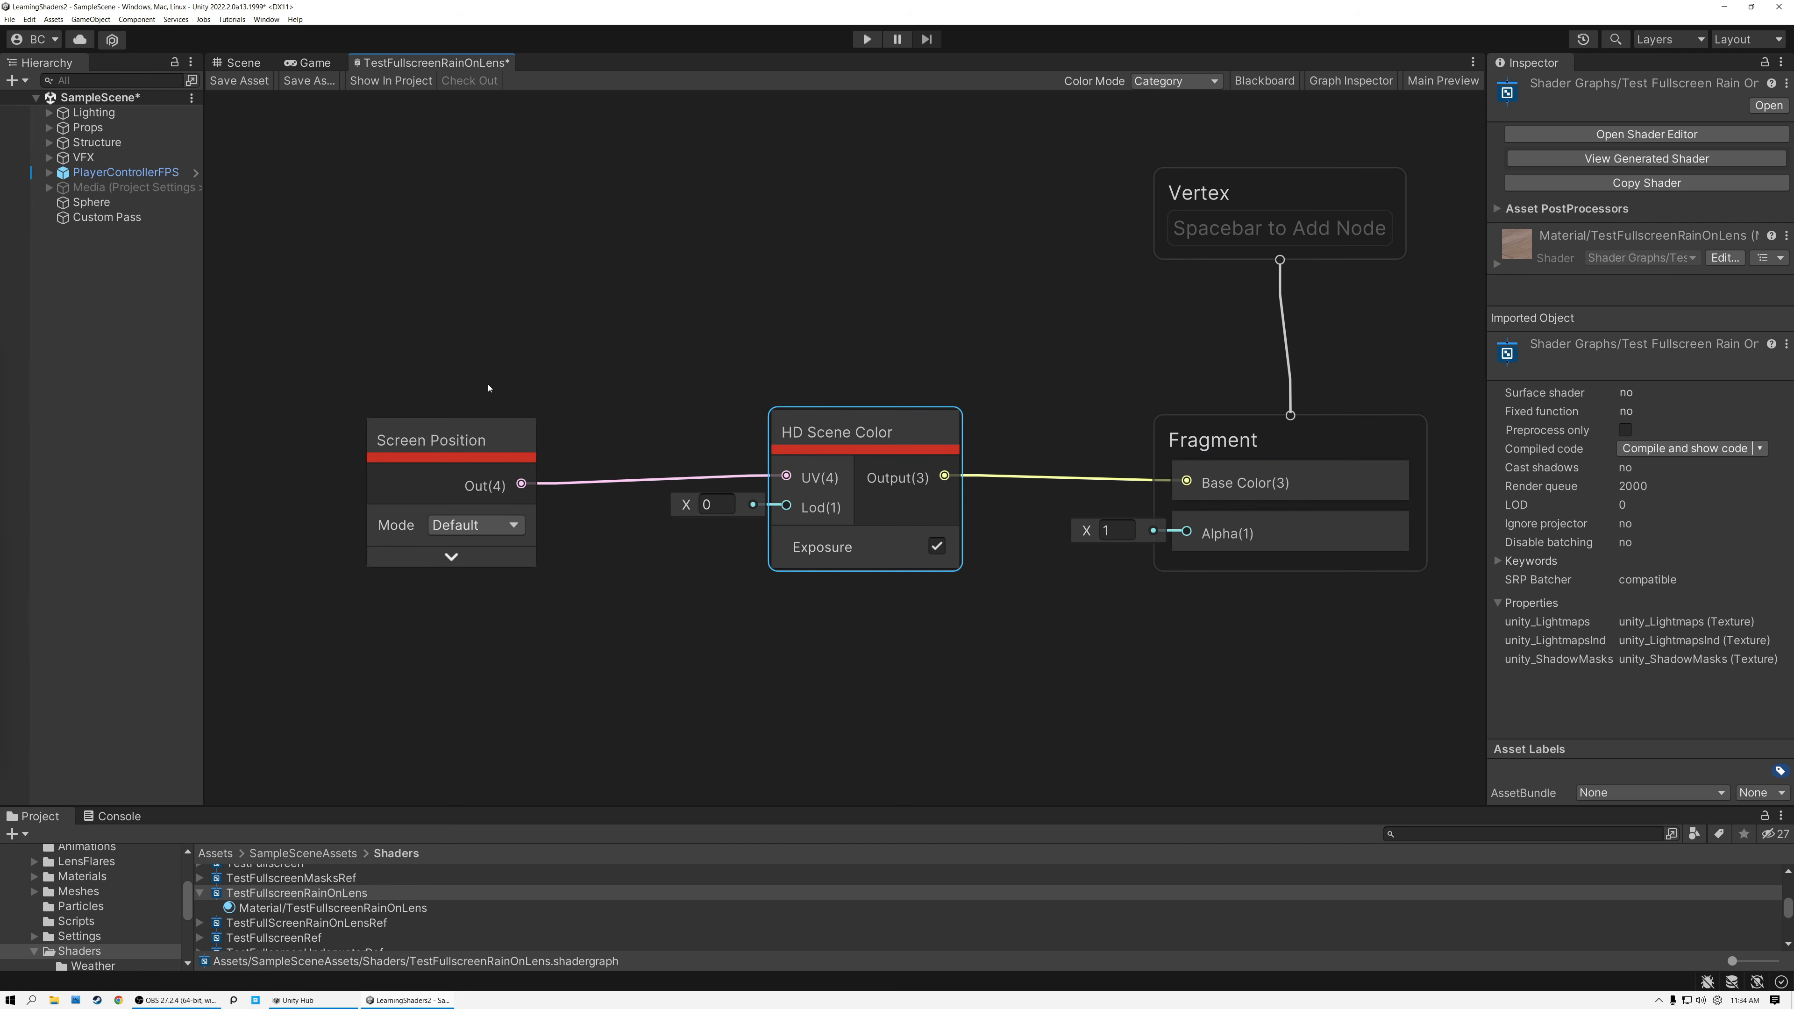
drag(493, 507, 497, 500)
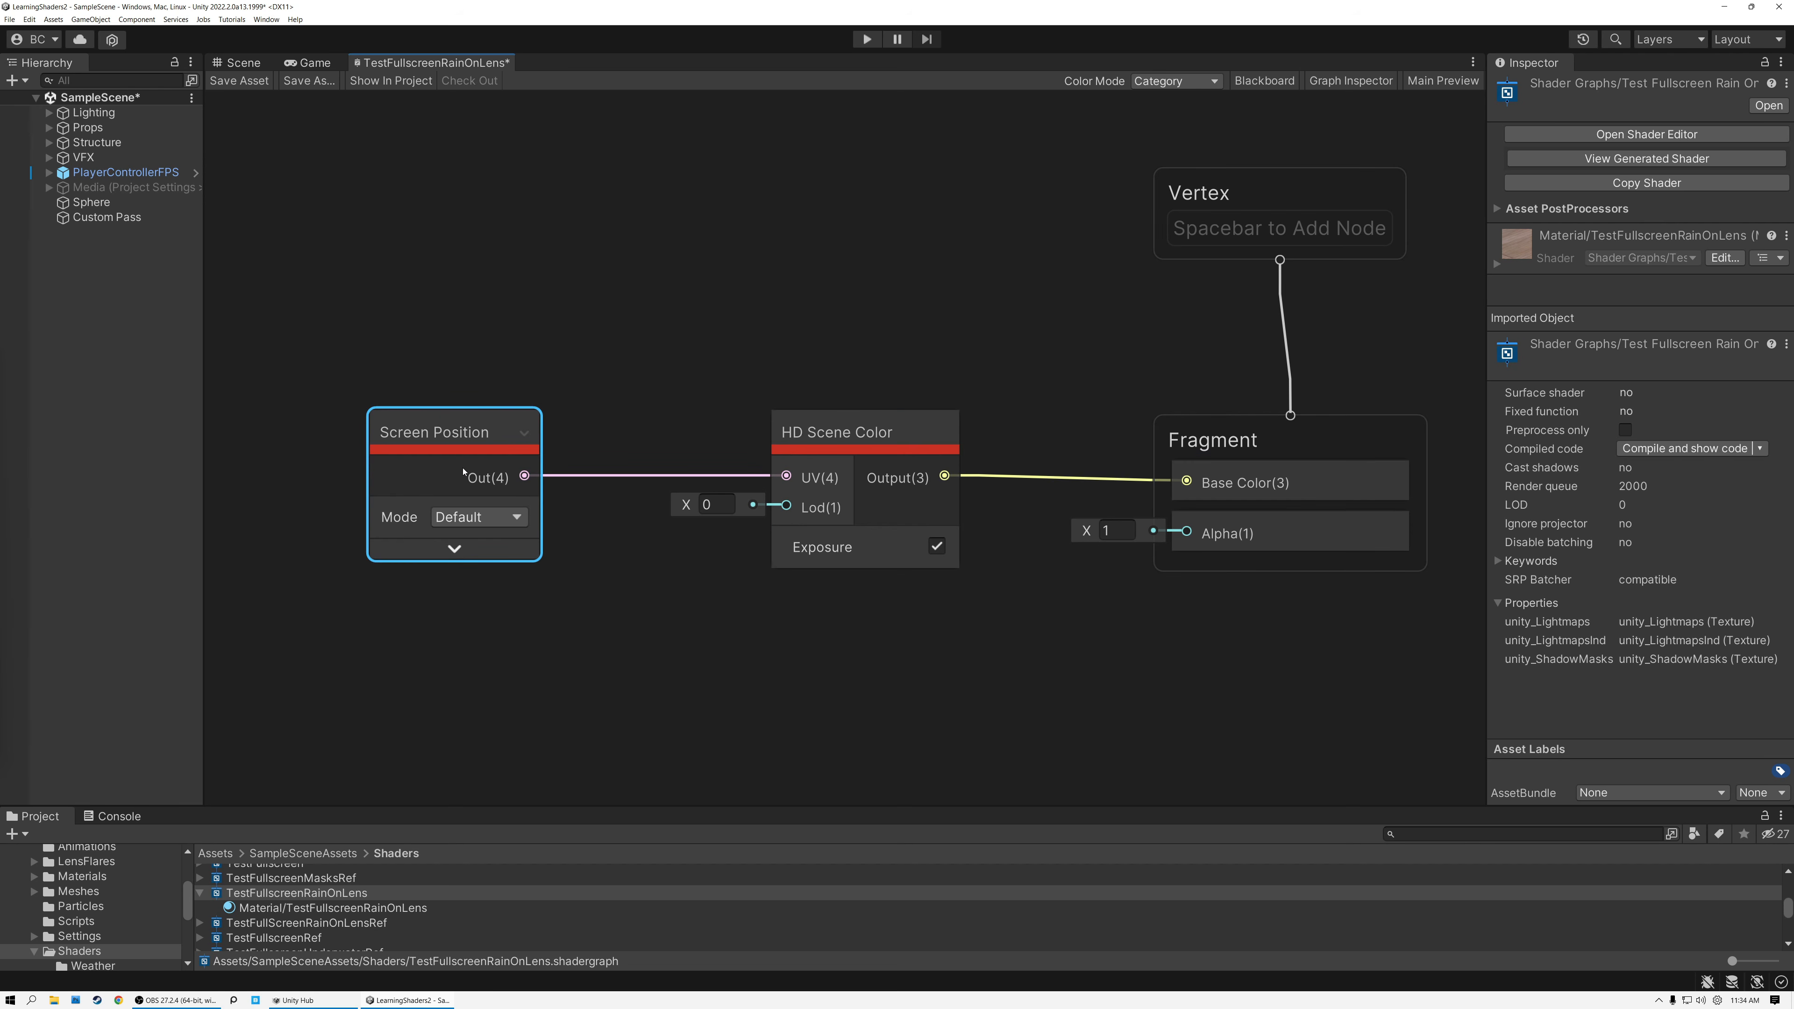
click(833, 433)
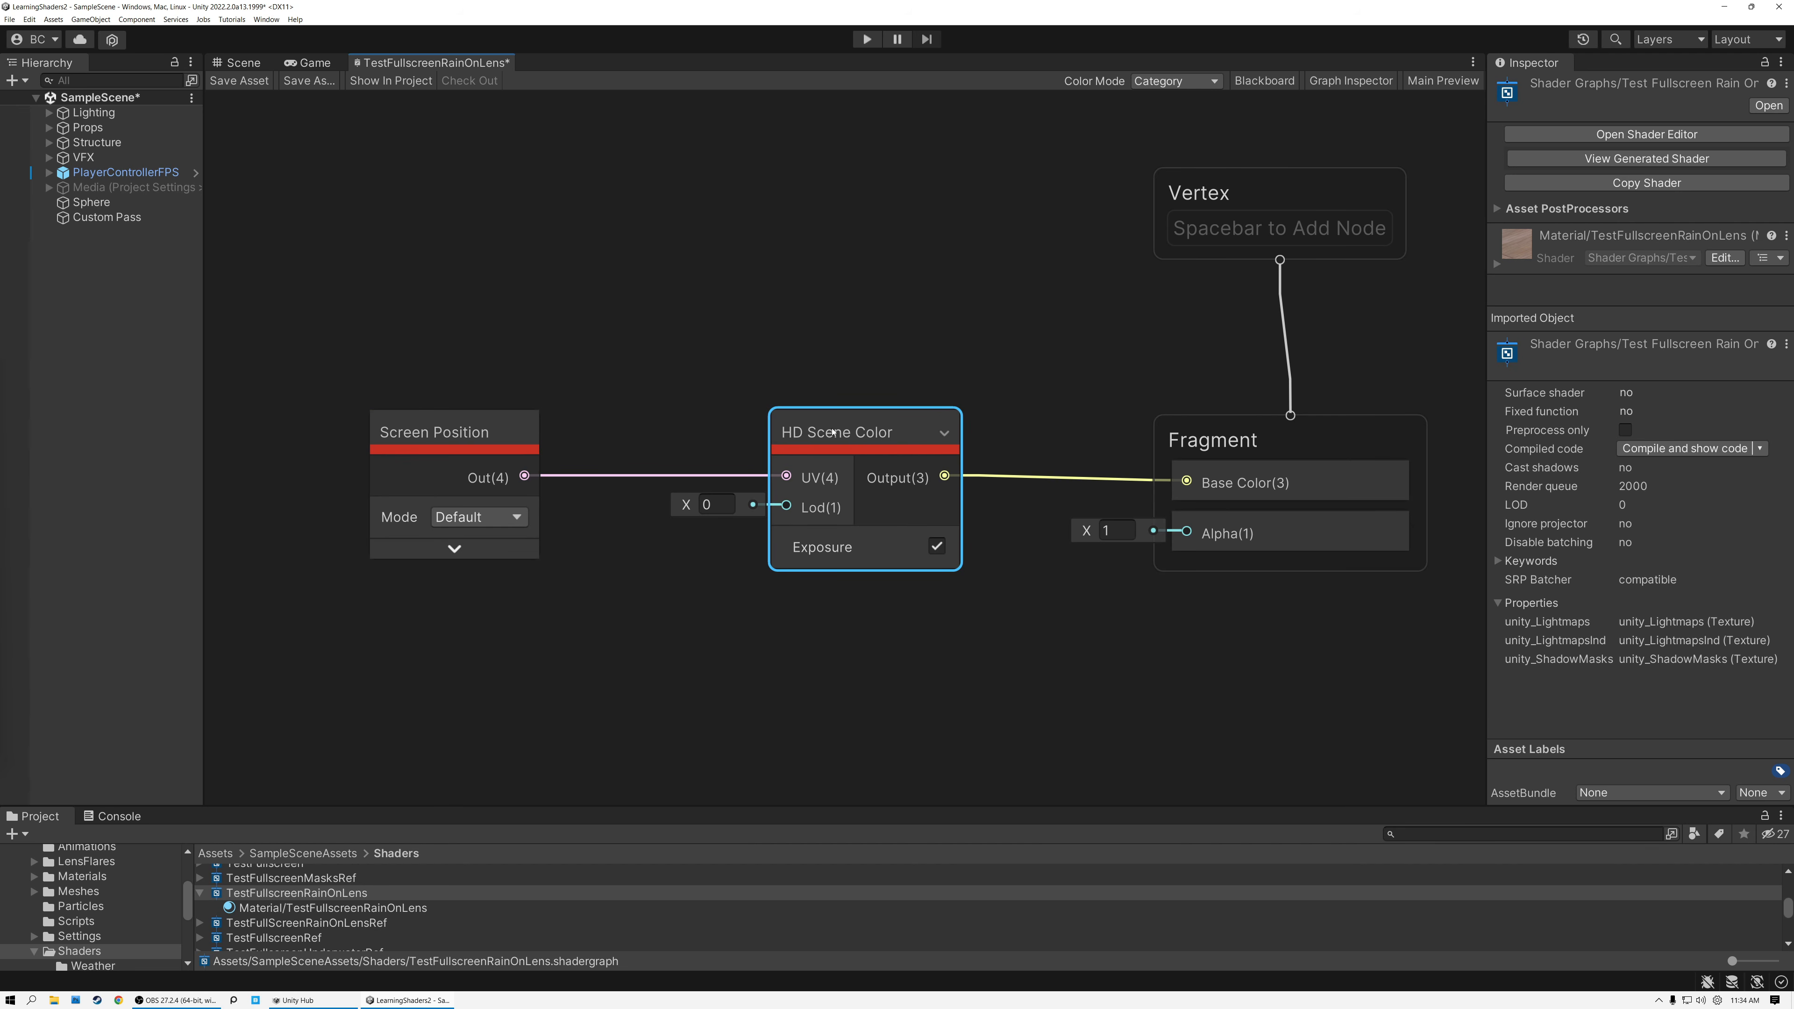
click(427, 442)
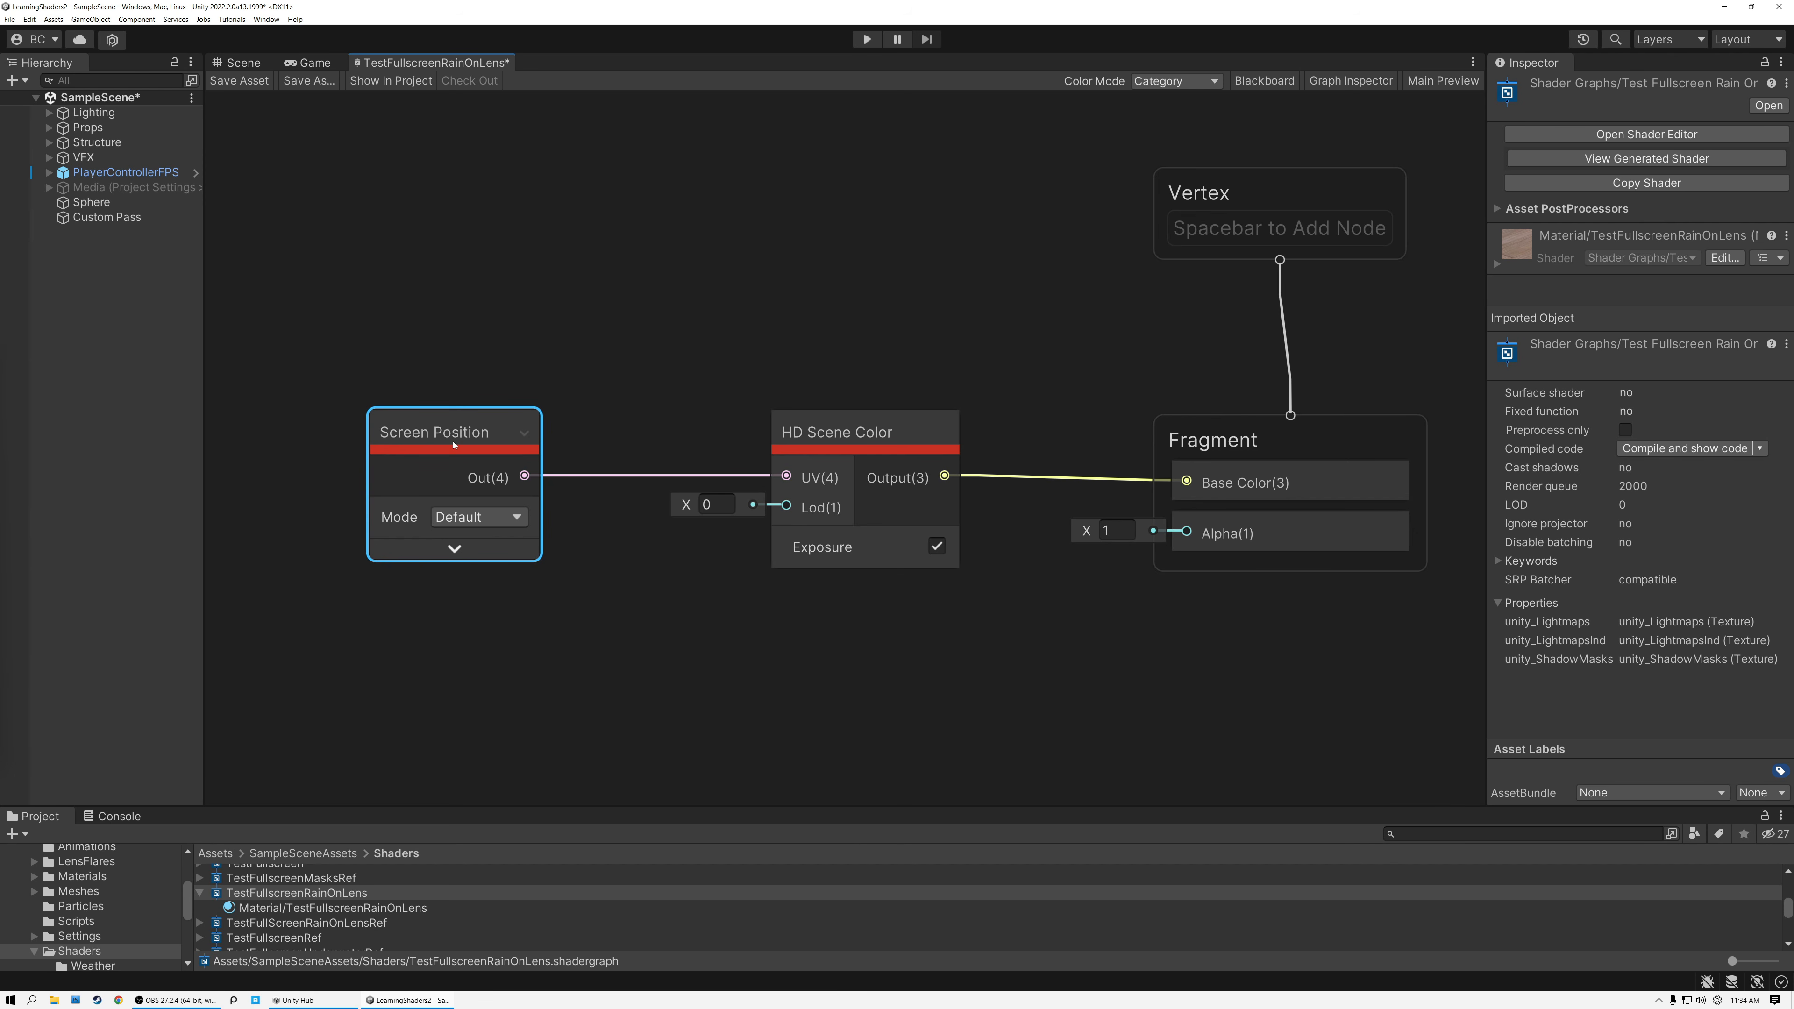
Raise the Screen Position node and feed its output into input A of a new Add node with its preview collapsed.
drag(454, 444, 524, 535)
text(a)
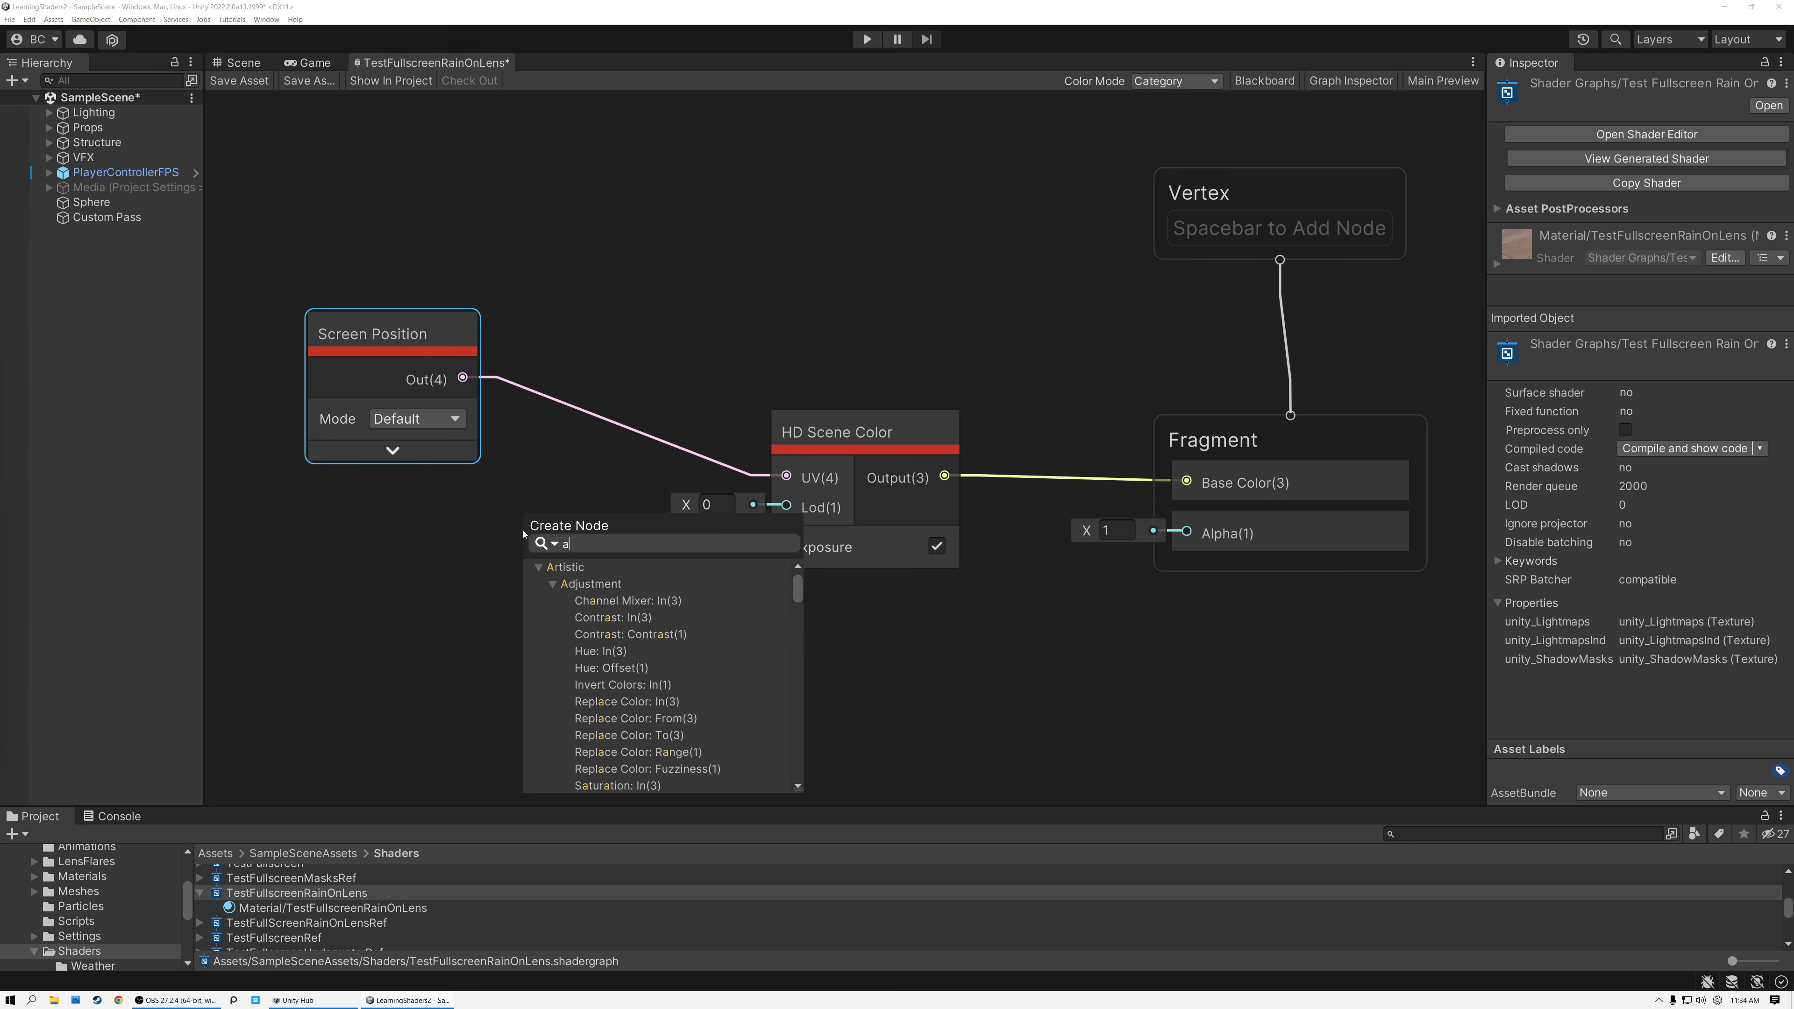
text(dd)
click(600, 602)
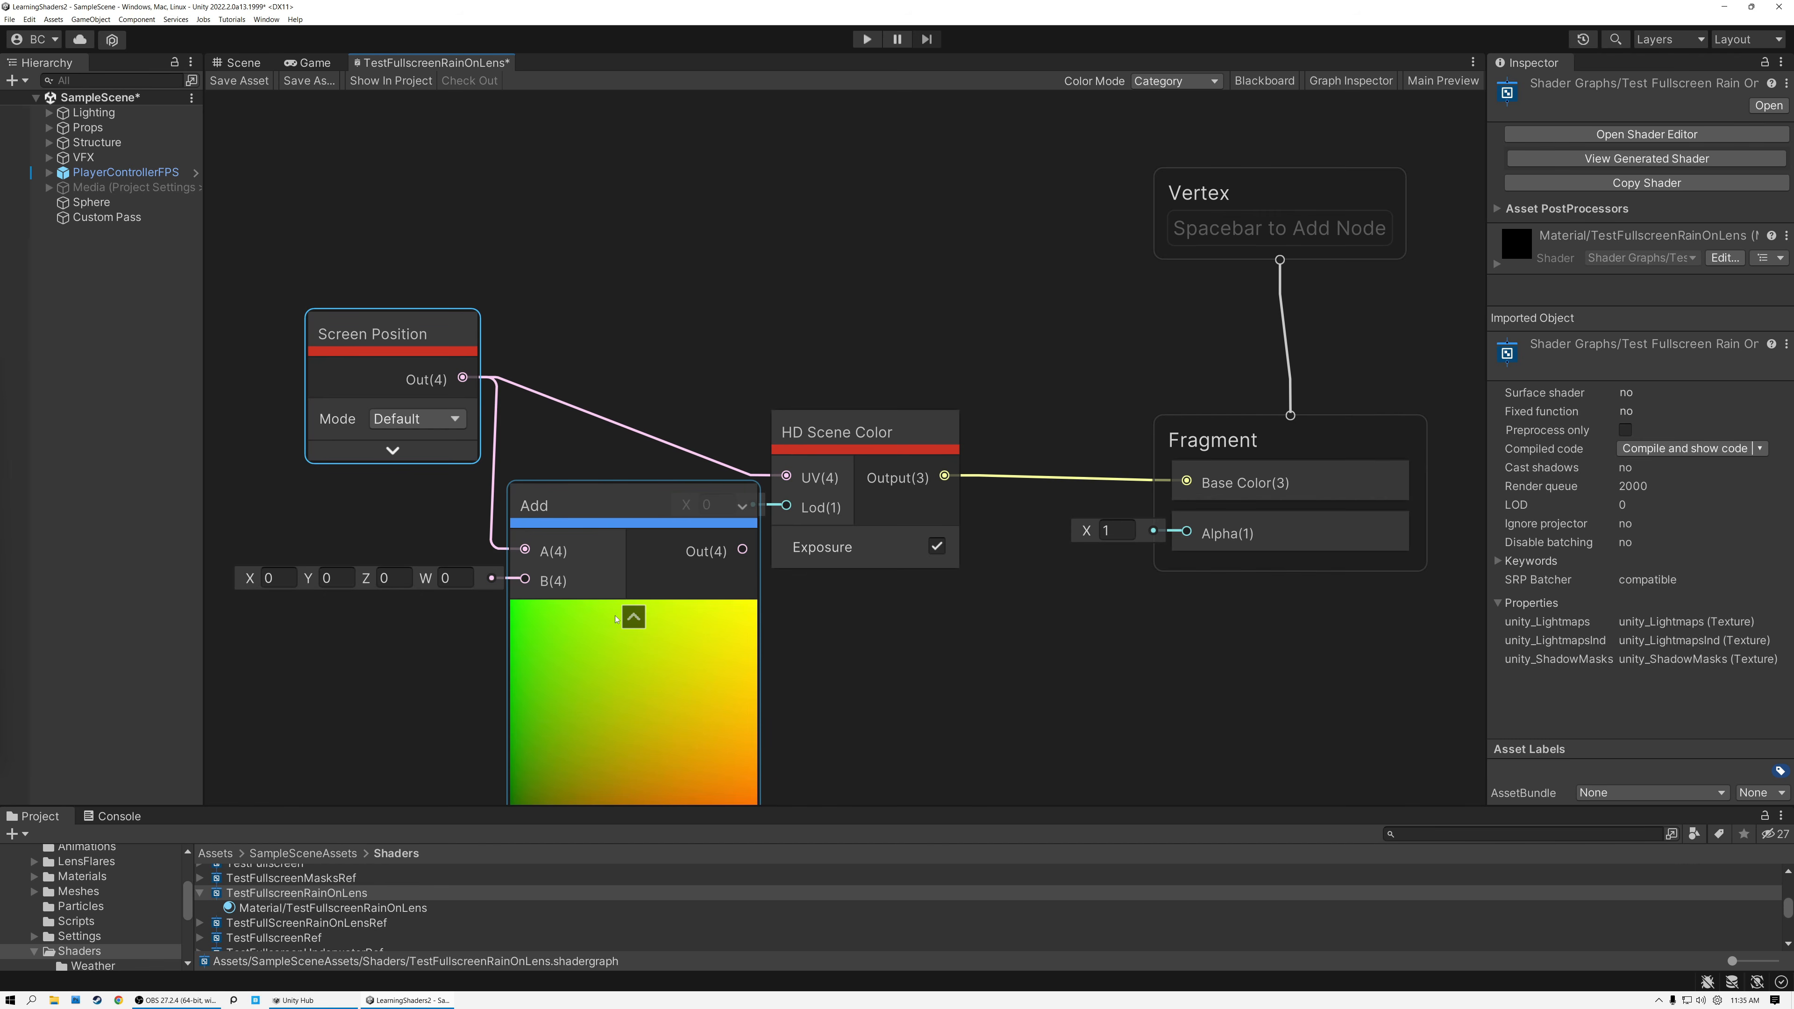
click(633, 617)
drag(557, 504, 549, 504)
drag(375, 335, 345, 346)
middle_drag(541, 344, 750, 267)
middle_drag(513, 448, 610, 373)
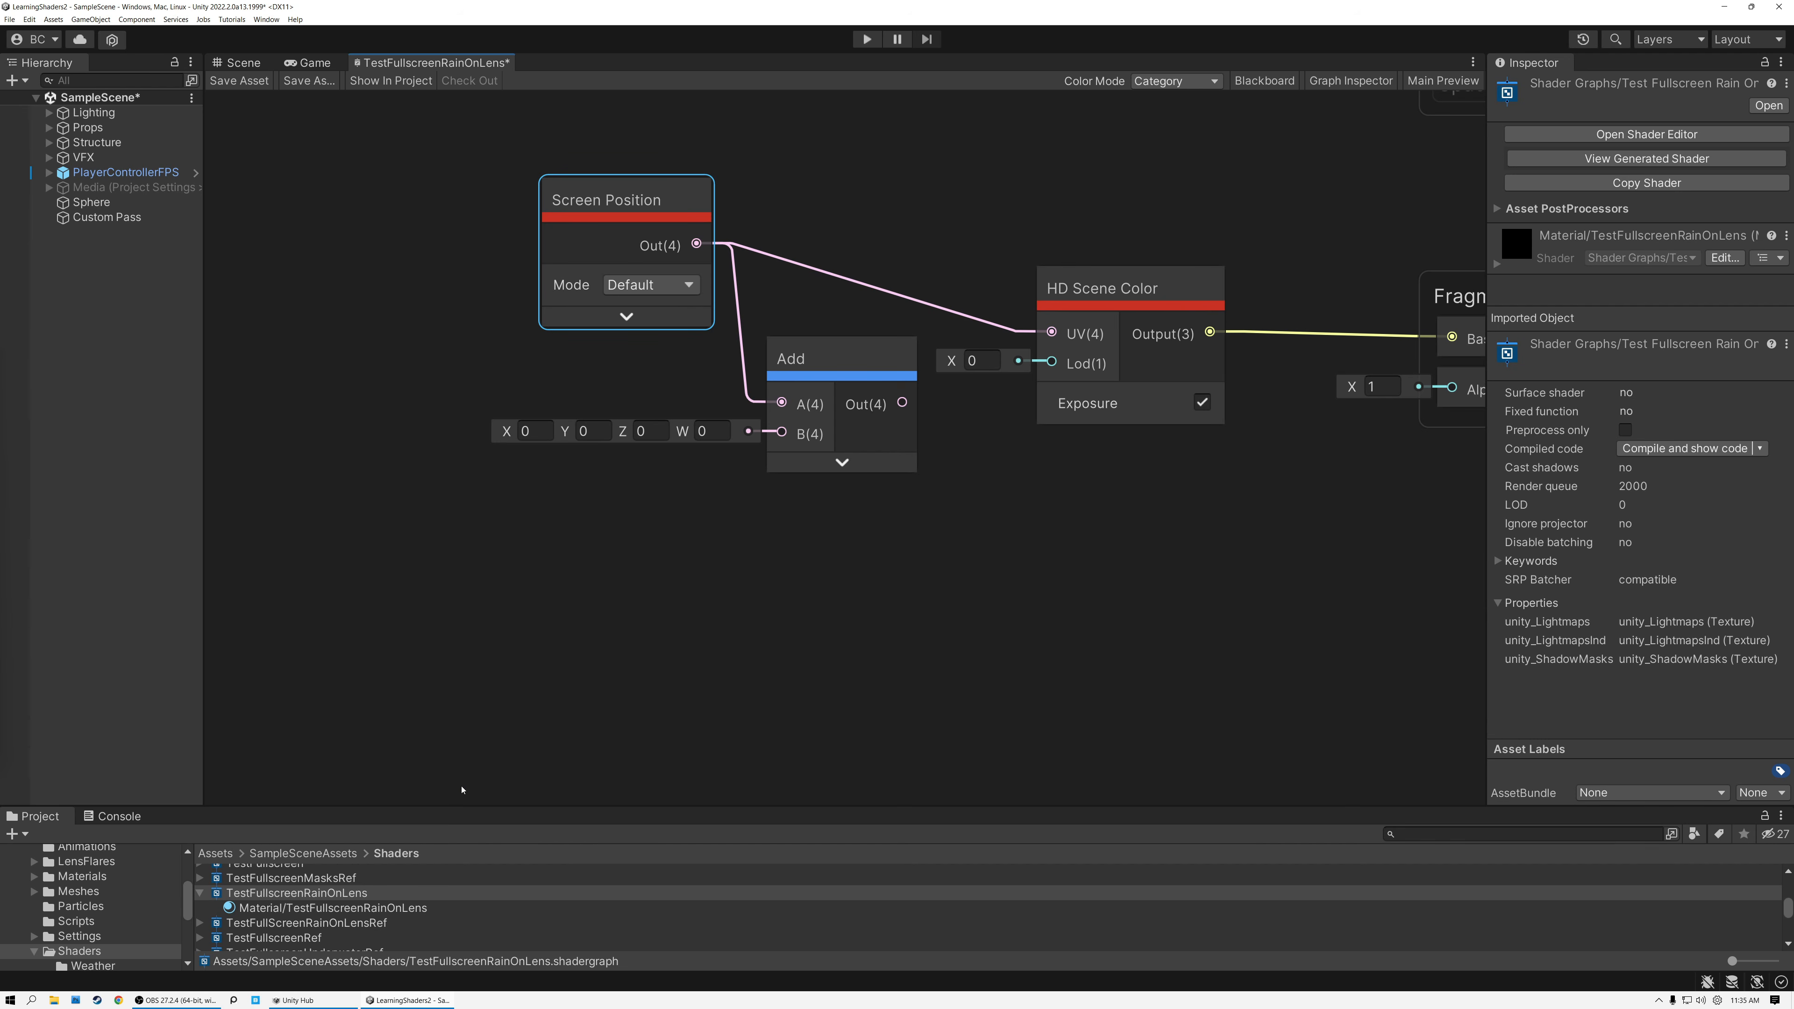
Create a shader sub graph named RainDropsOnTheLens in the Shaders/Weather folder.
drag(454, 804, 466, 618)
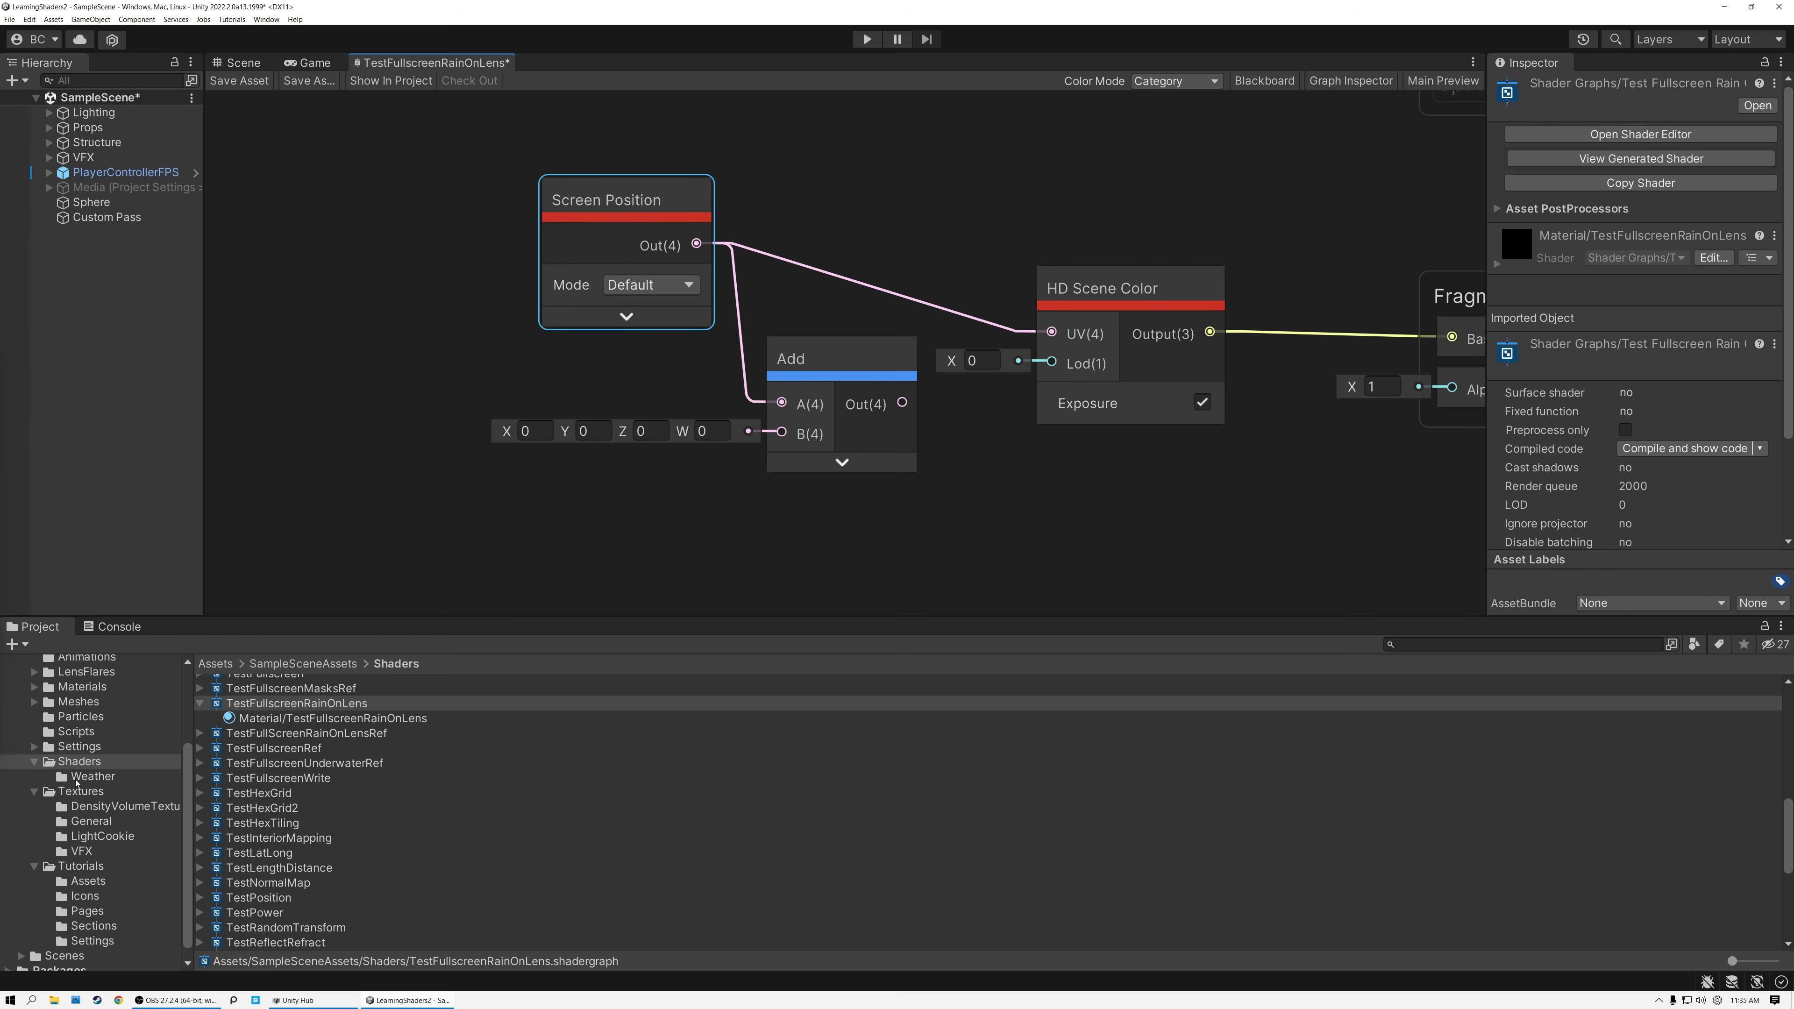
click(78, 763)
click(93, 776)
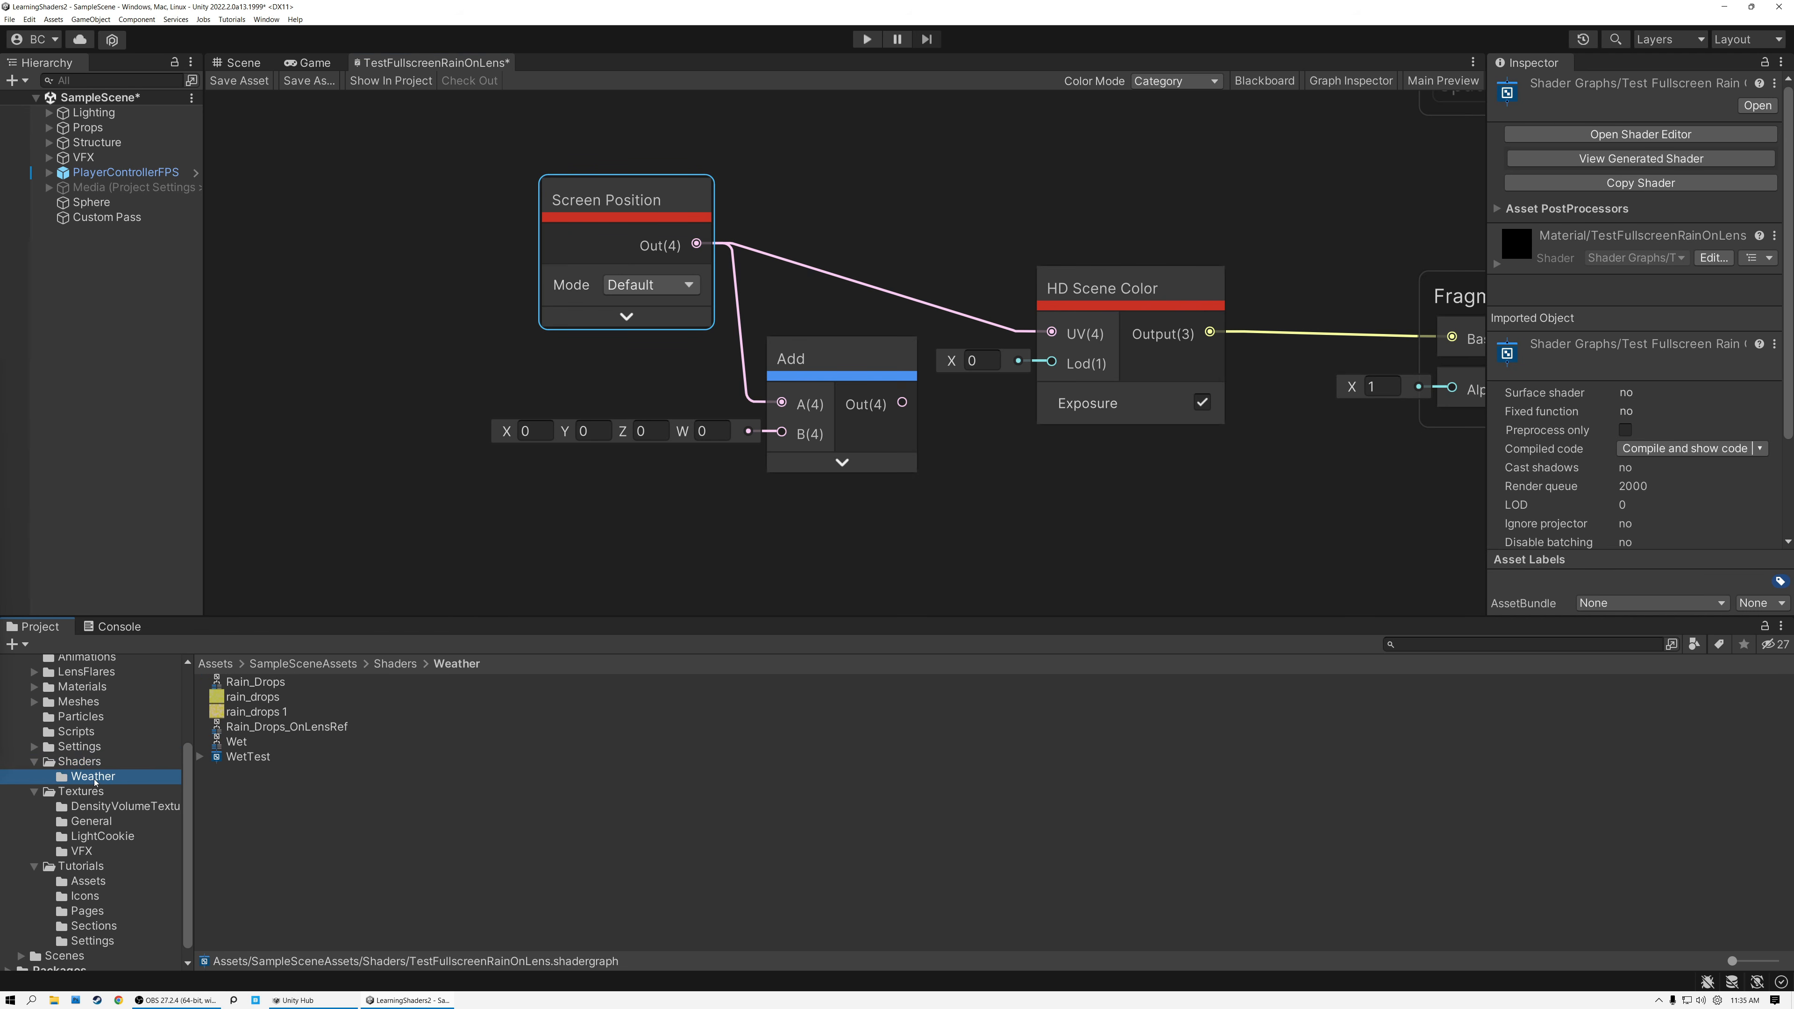
right_click(295, 823)
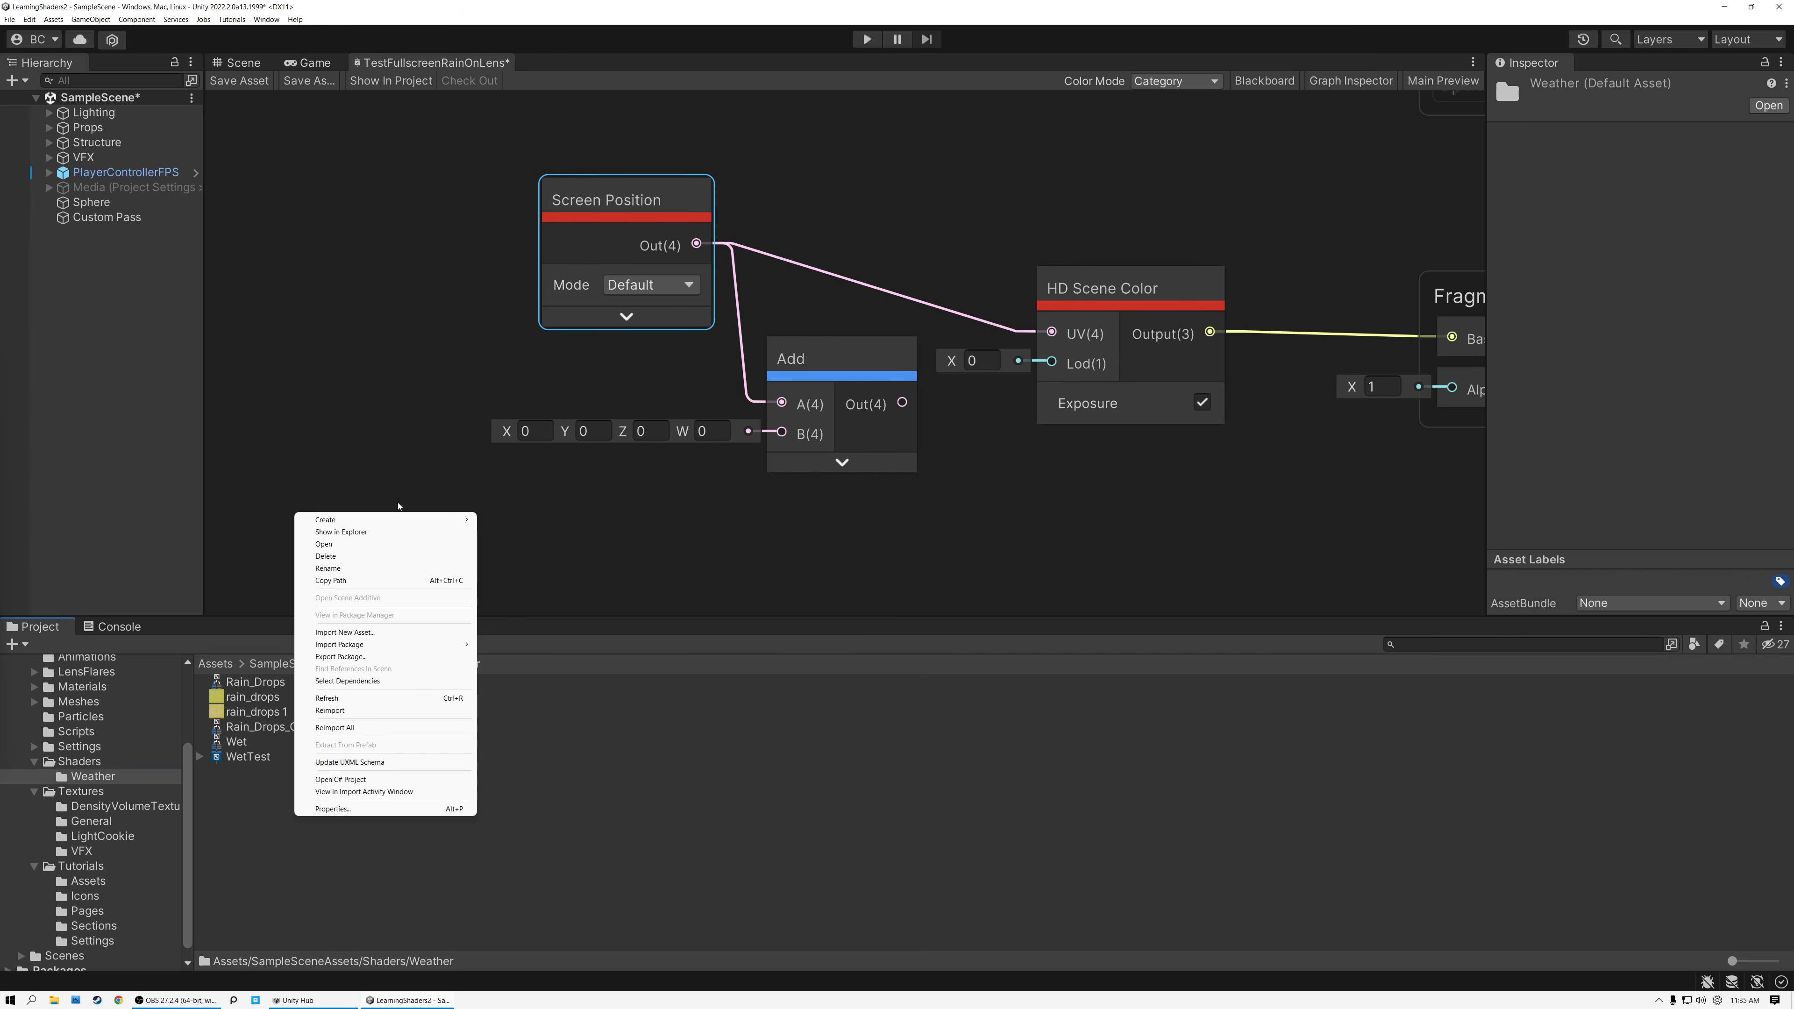
mouse_move(394, 523)
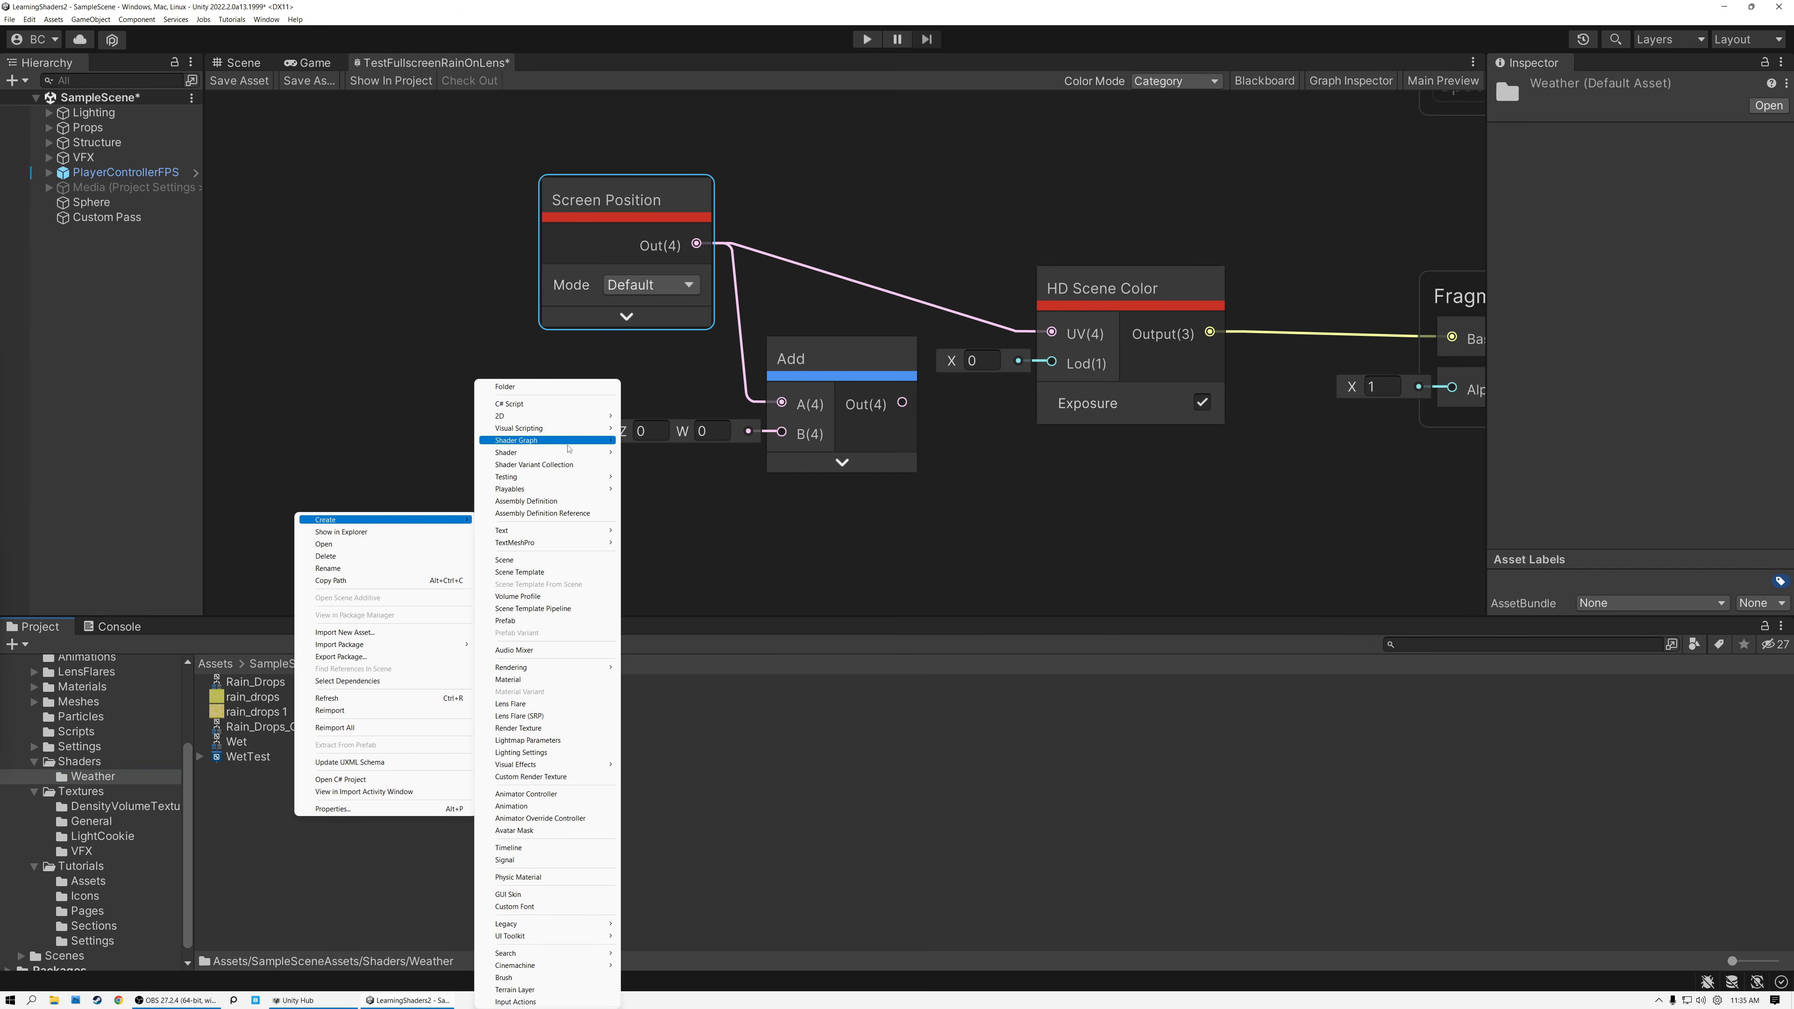
mouse_move(558, 441)
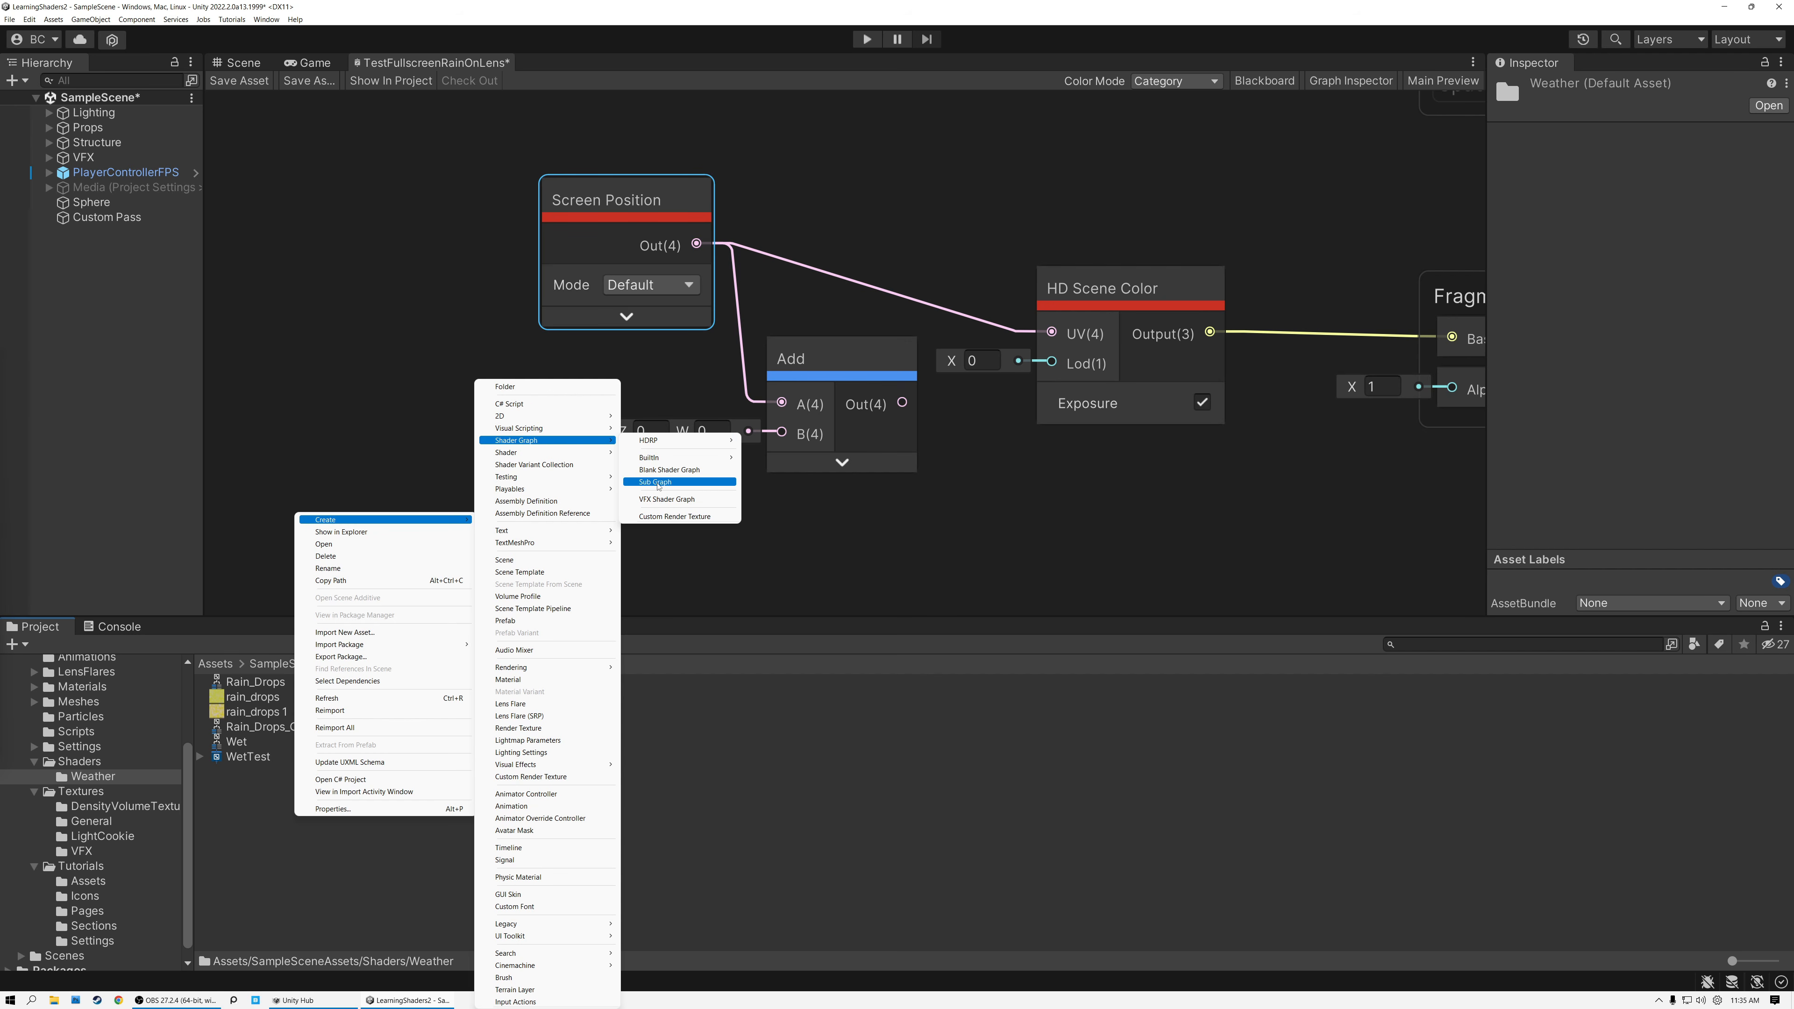
click(655, 482)
text(Rain)
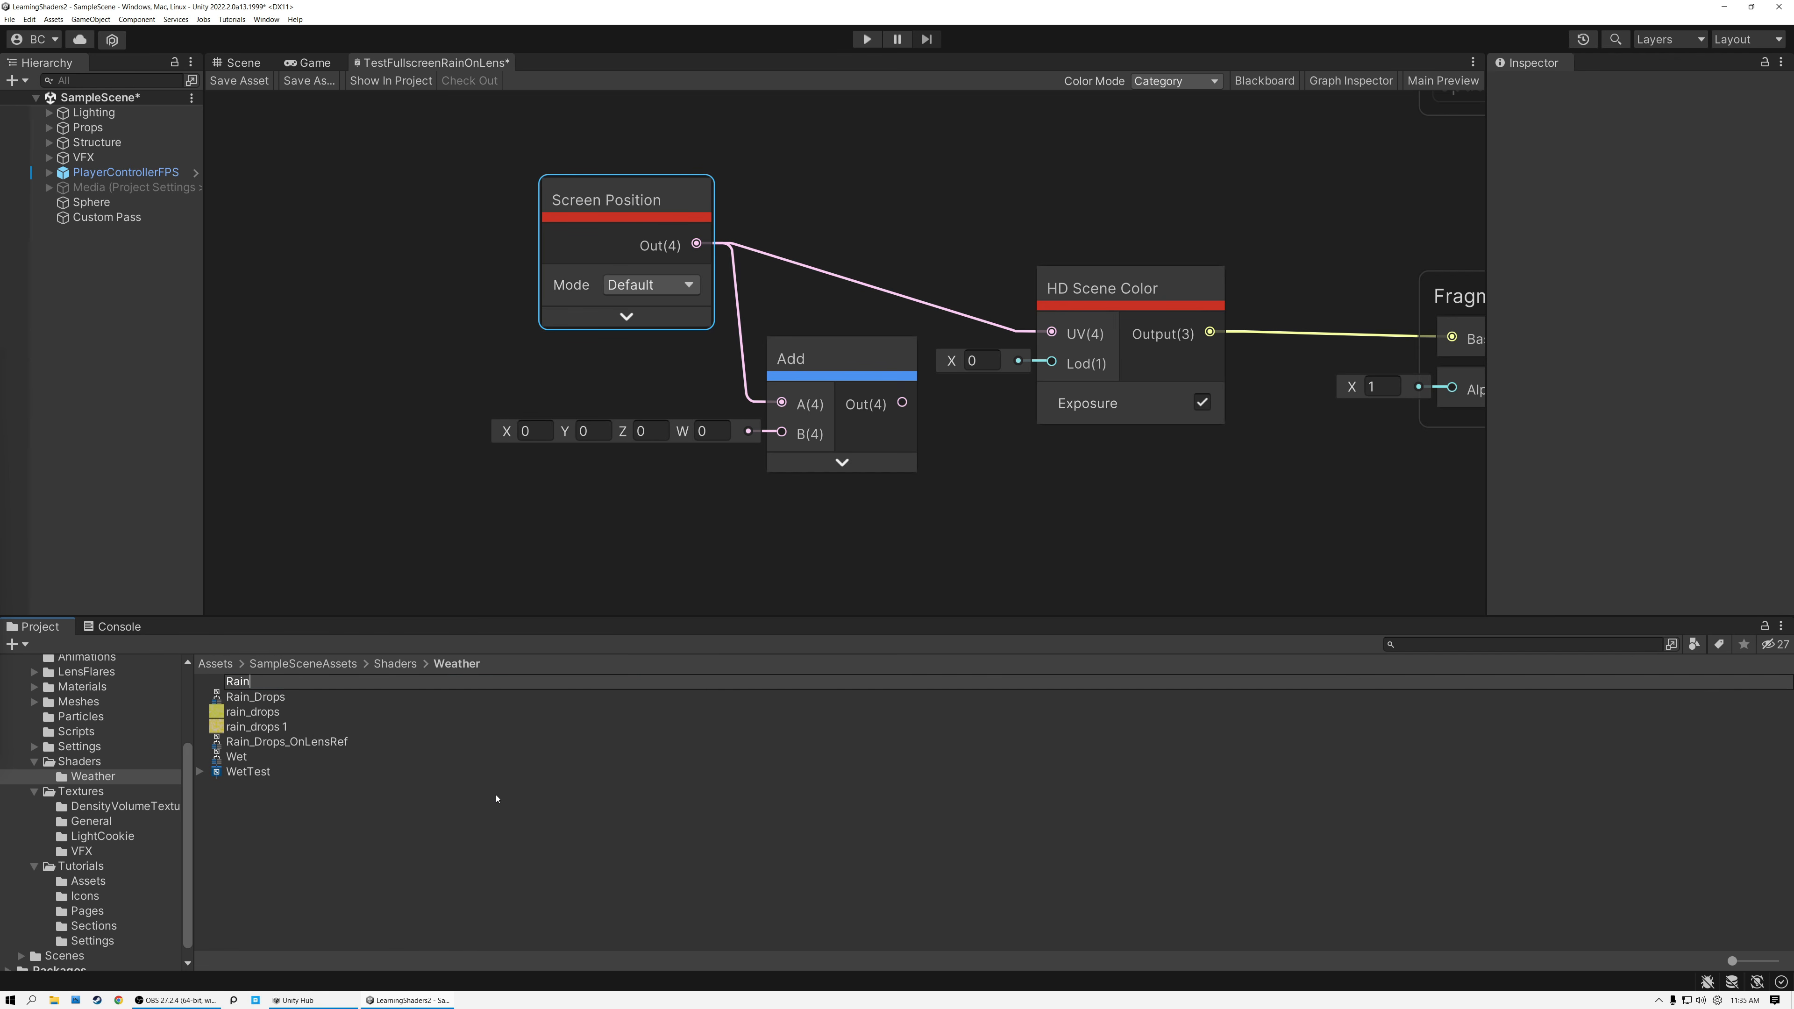
text(DropsOnTheLens)
key(Return)
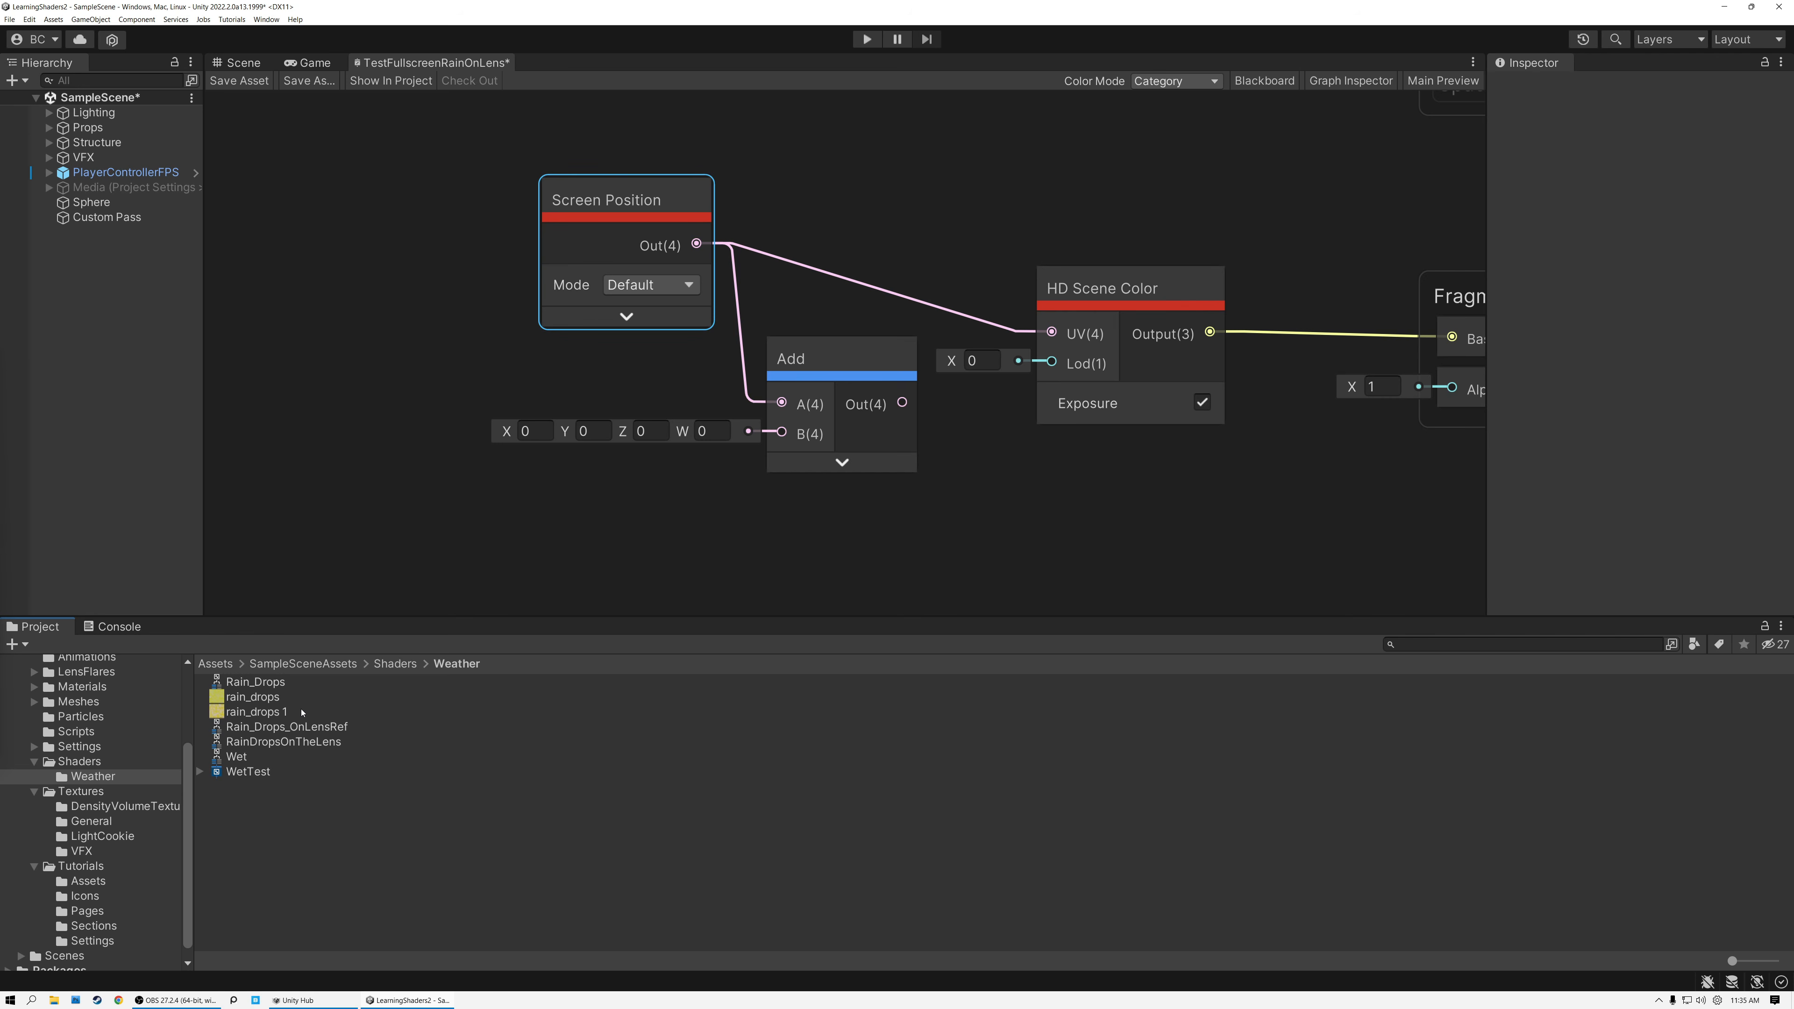
Open the RainDropsOnTheLens sub graph and set its Output node's input type to Vector 2.
double_click(286, 741)
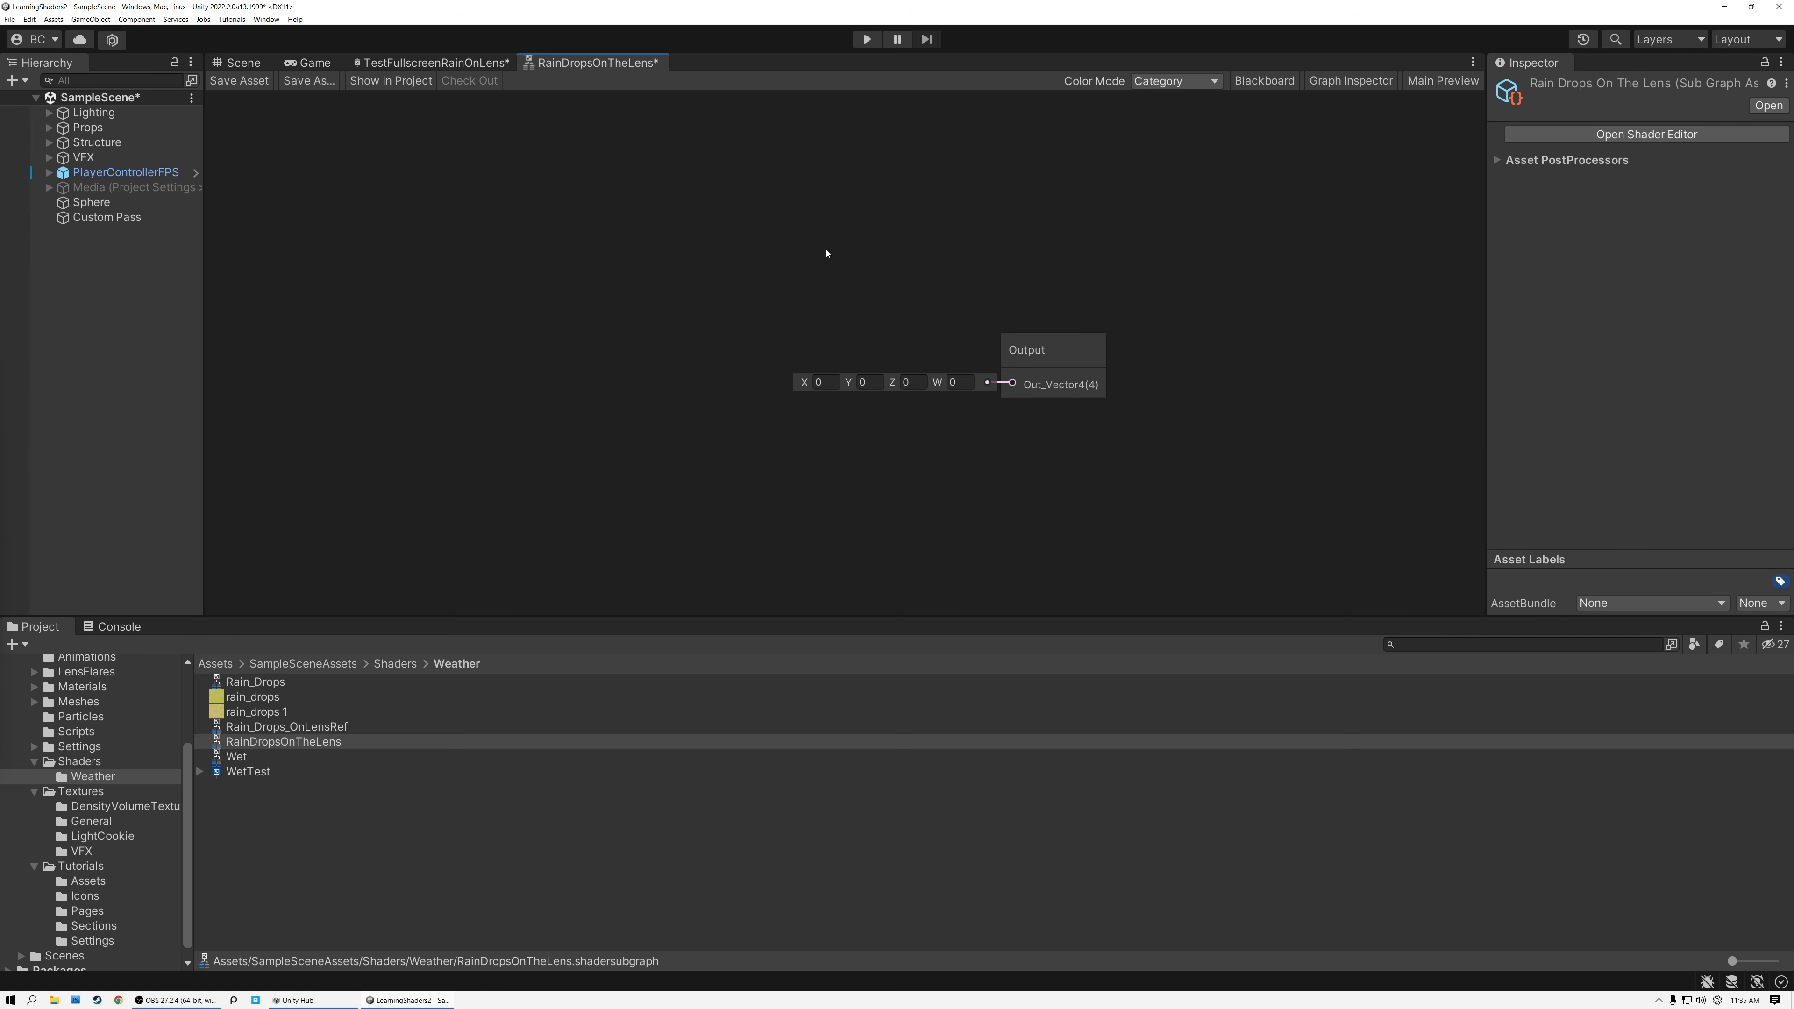
click(1033, 354)
click(1348, 81)
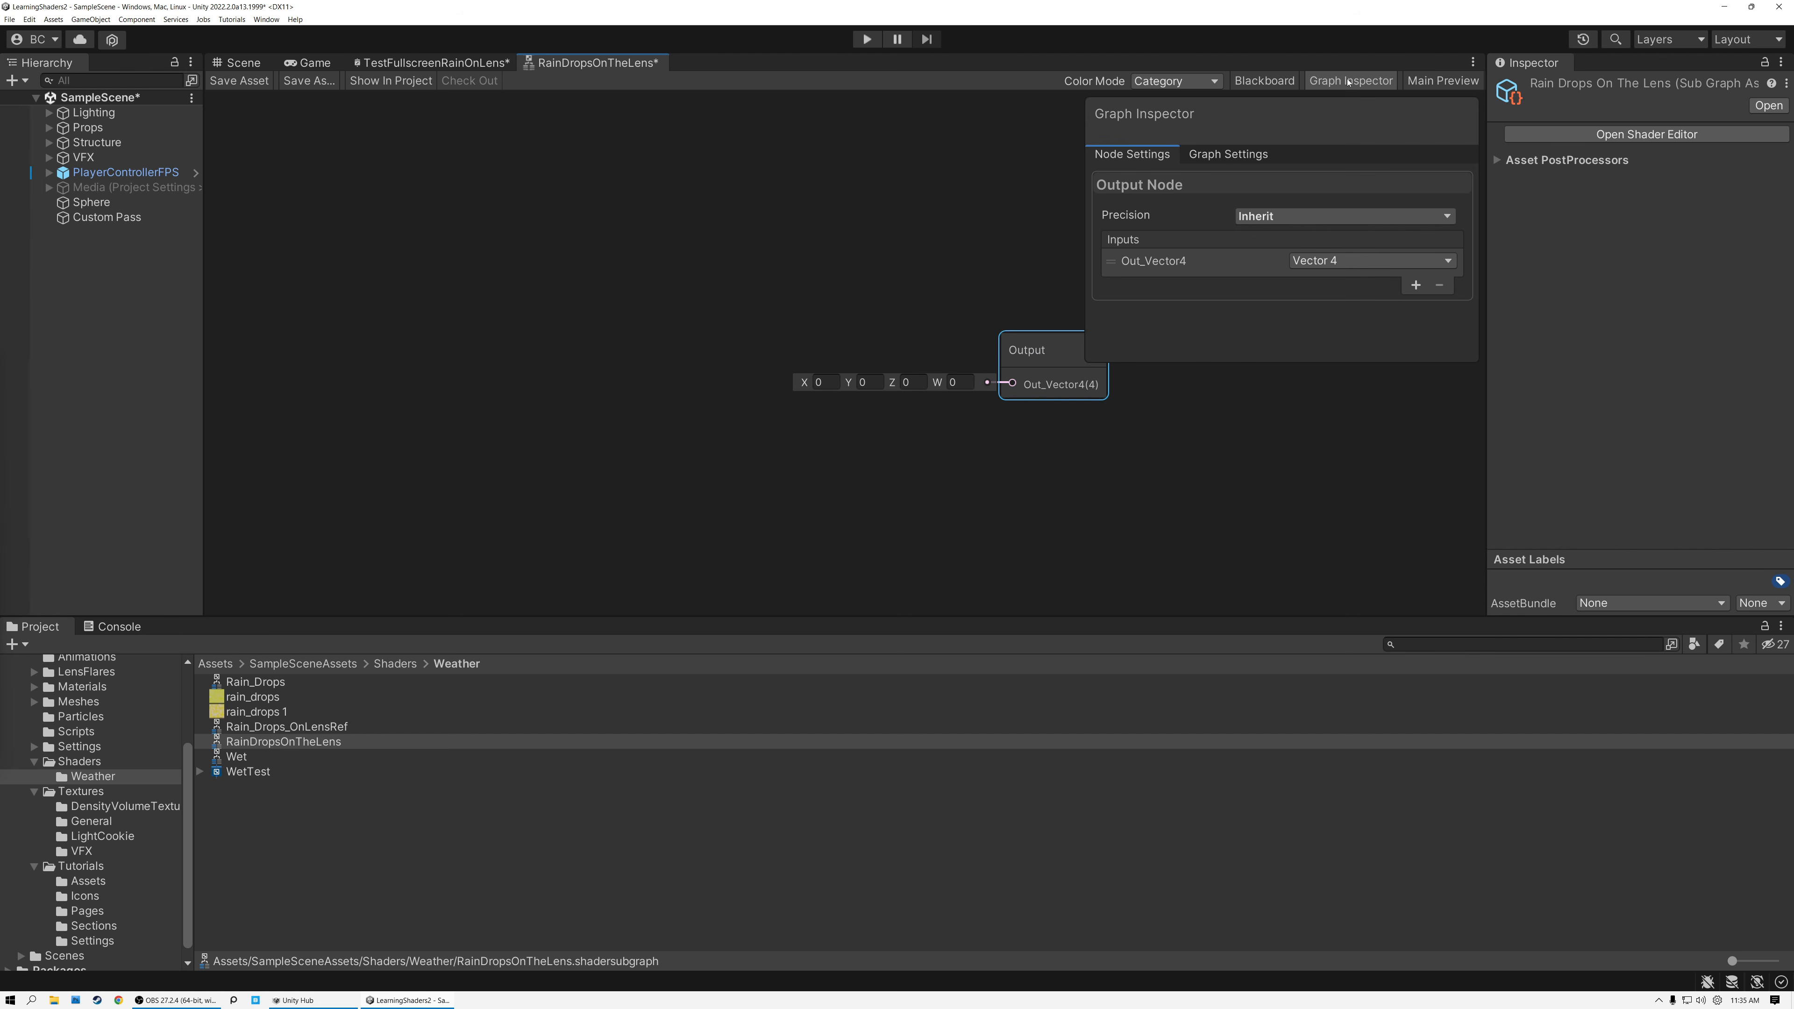
middle_drag(978, 261, 859, 271)
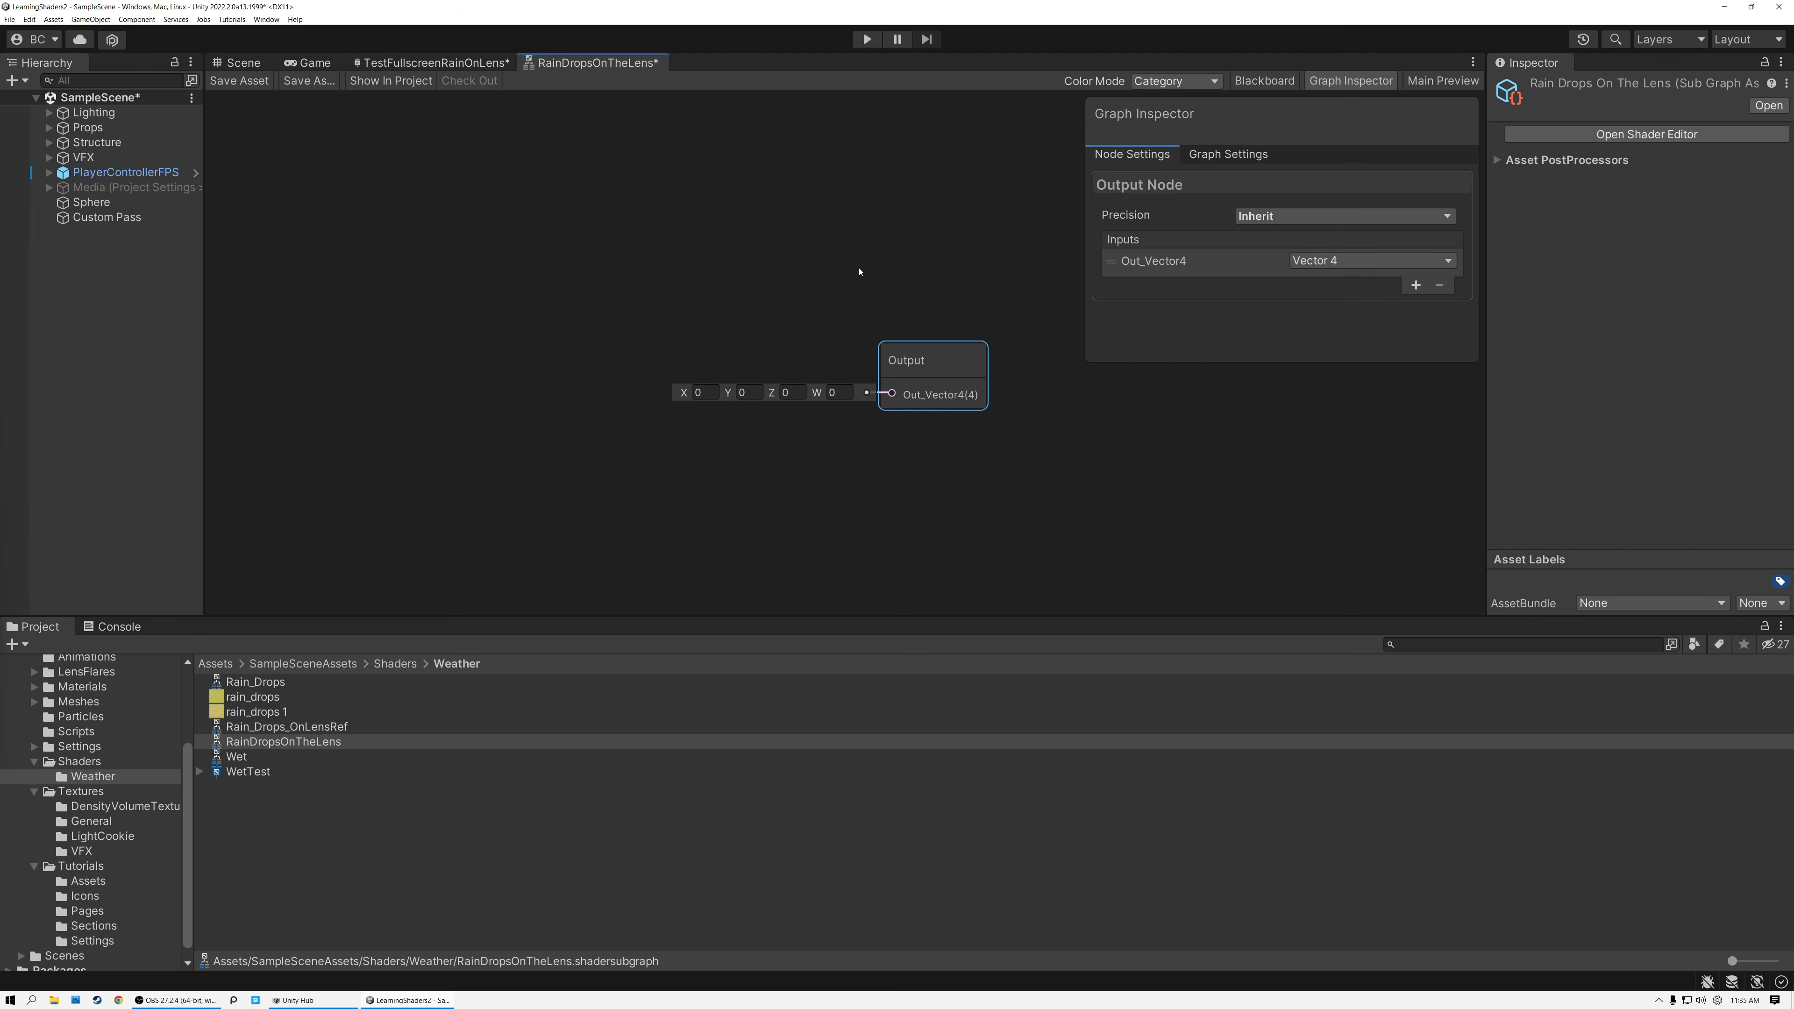
click(1311, 262)
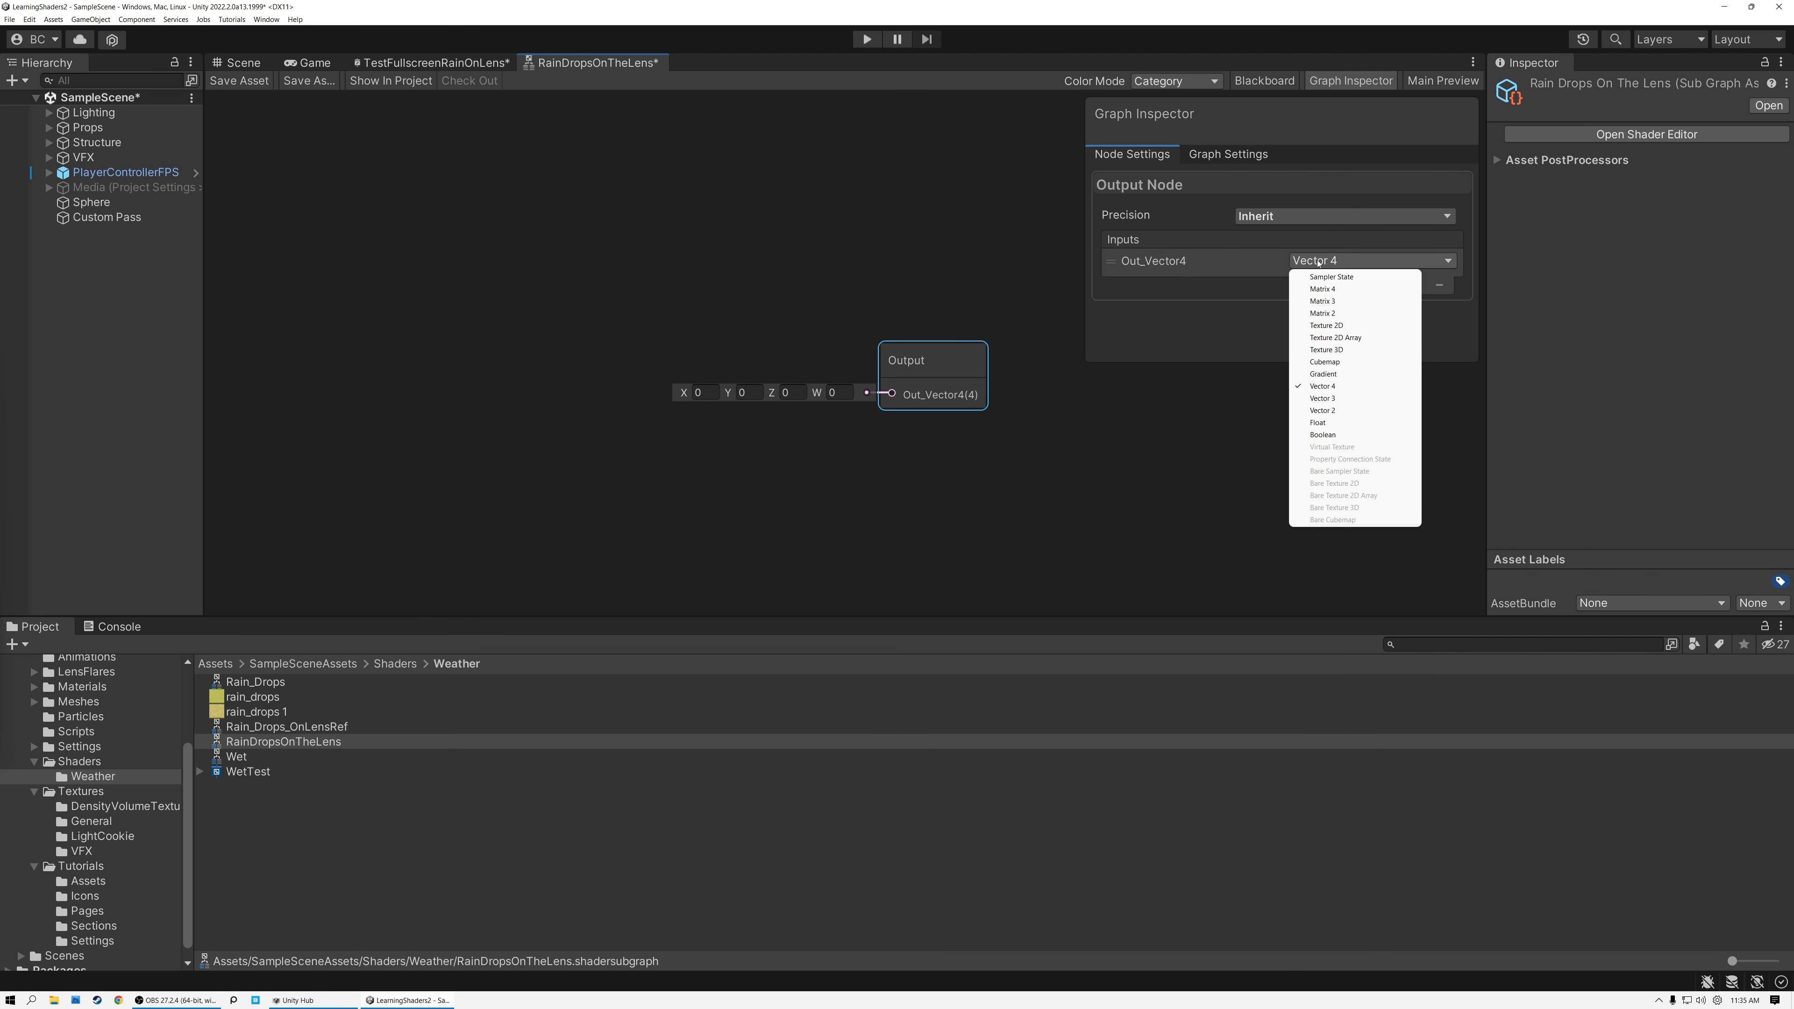
click(1331, 412)
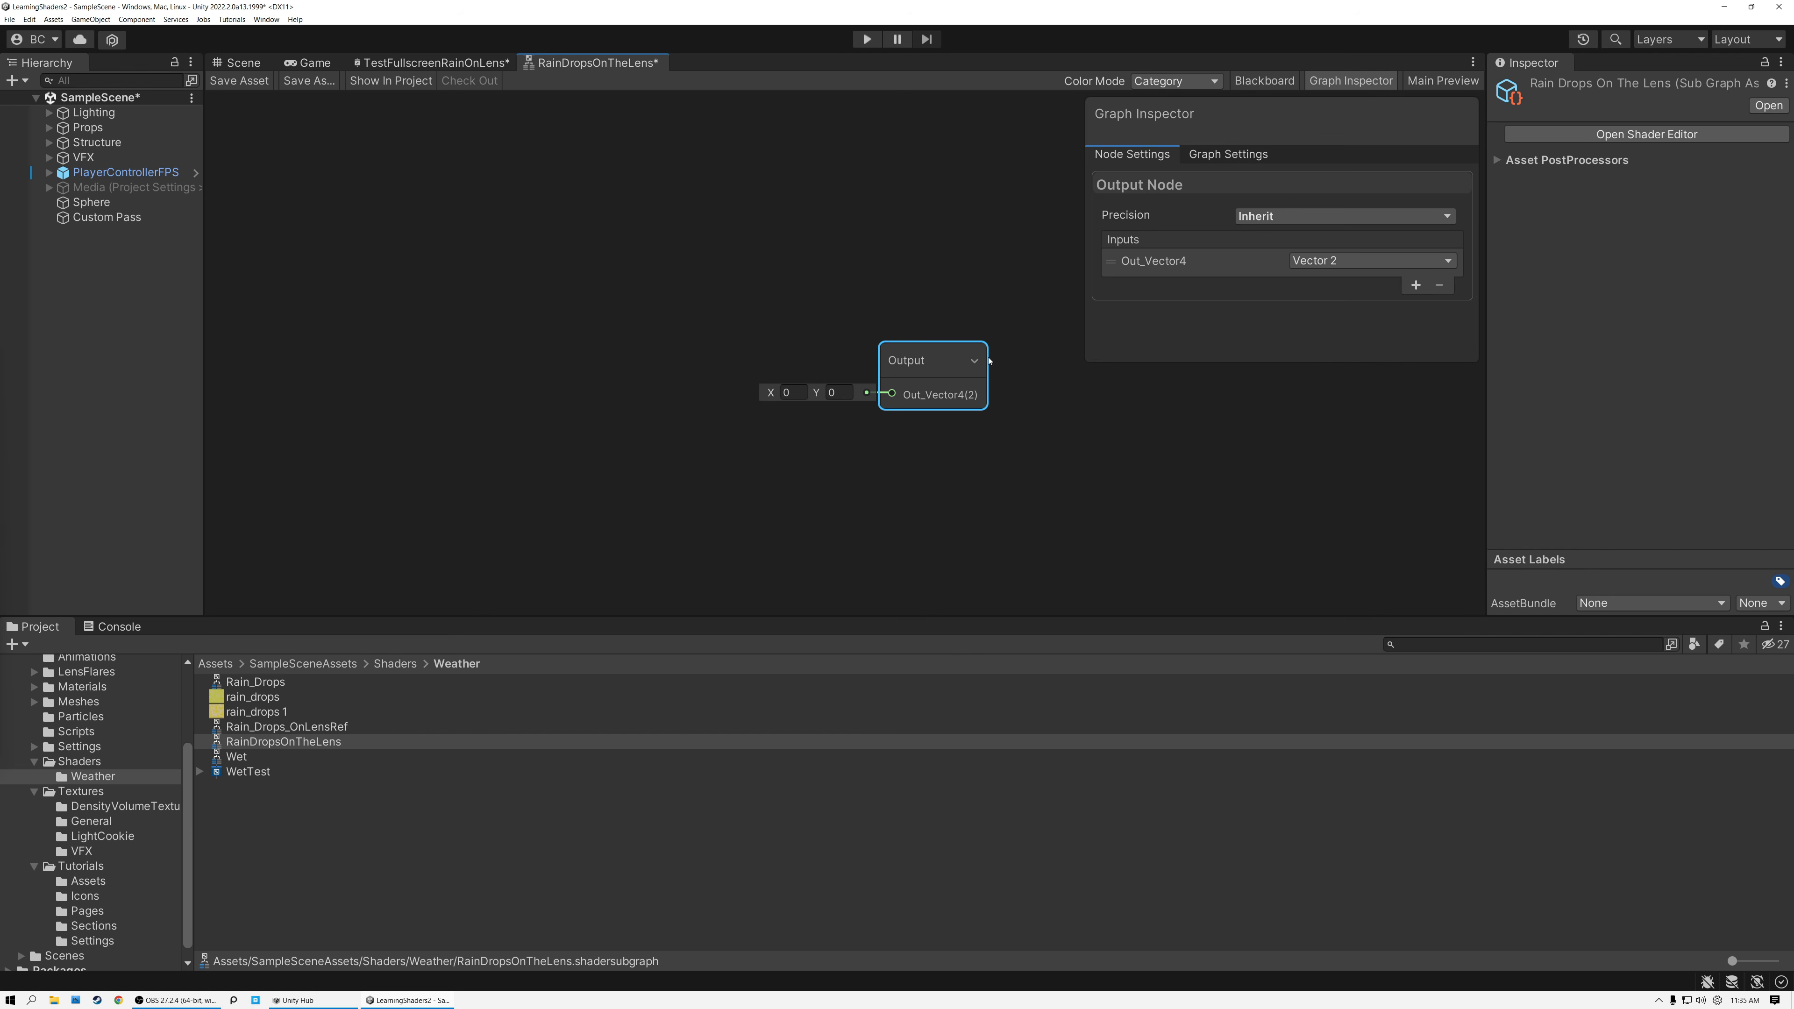
Rename the Output node's Vector 2 input to RainDistortion.
click(1207, 261)
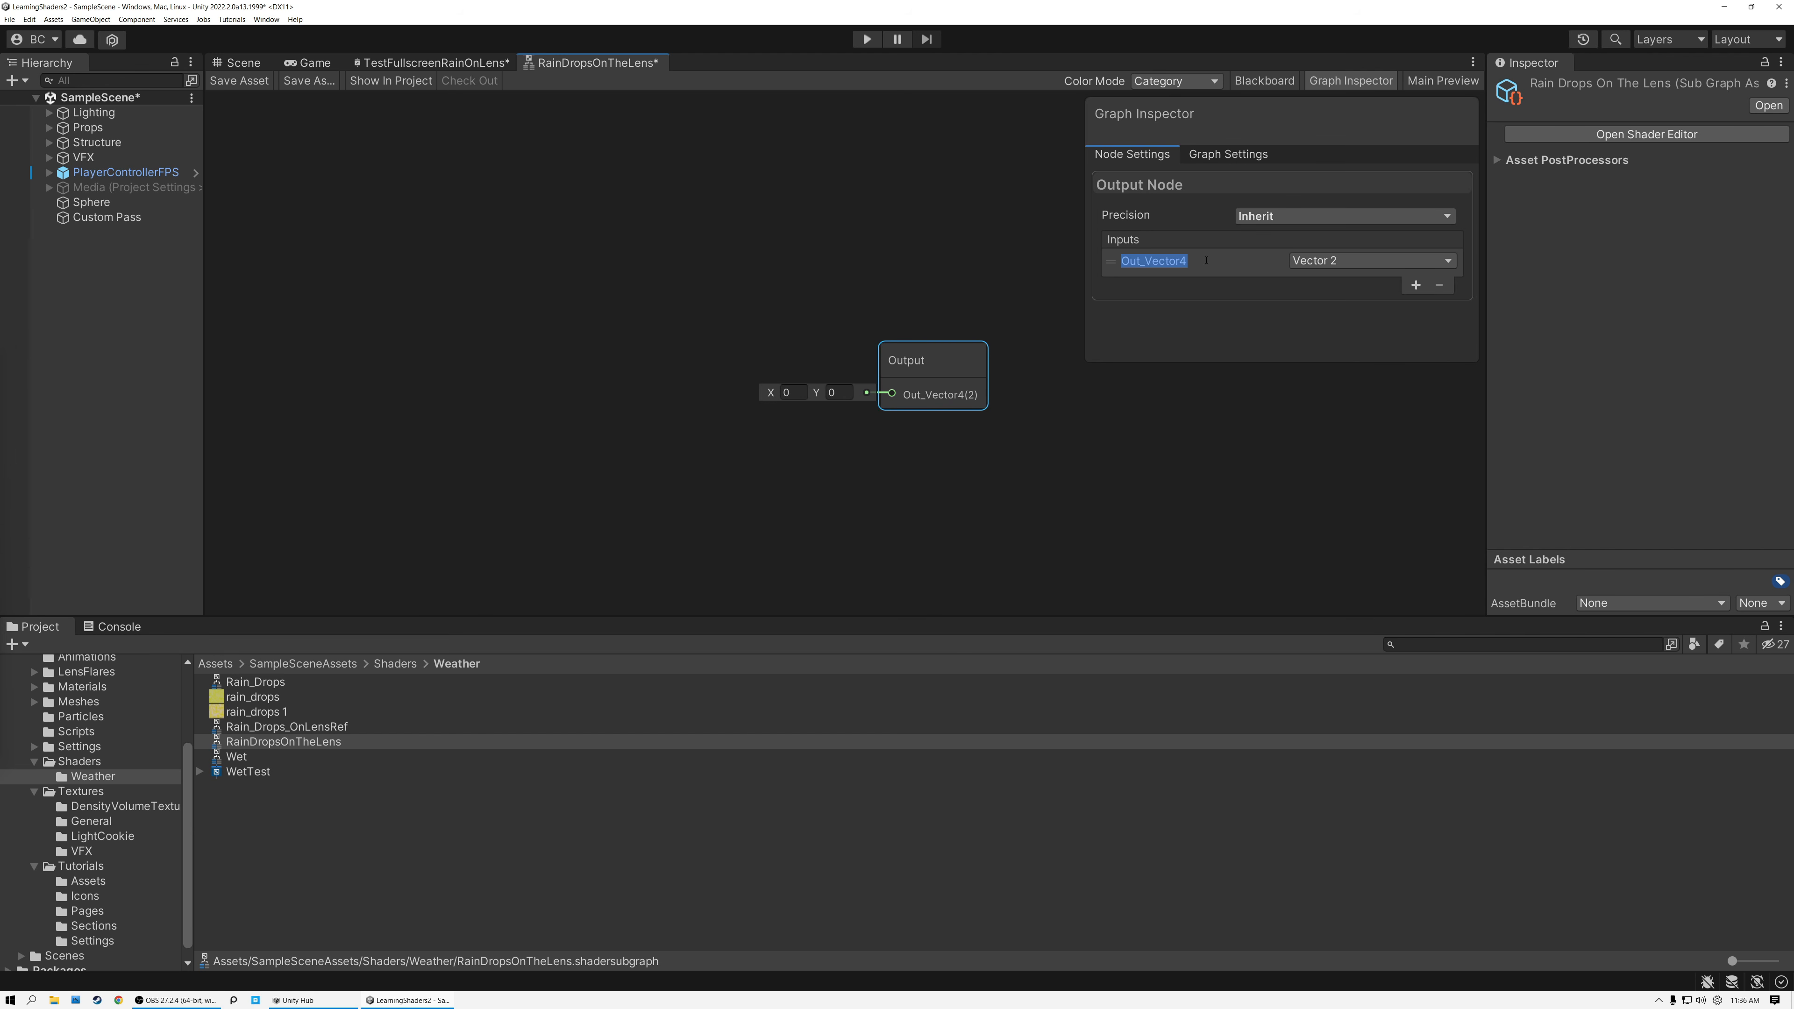
text(RainDistortion)
key(Return)
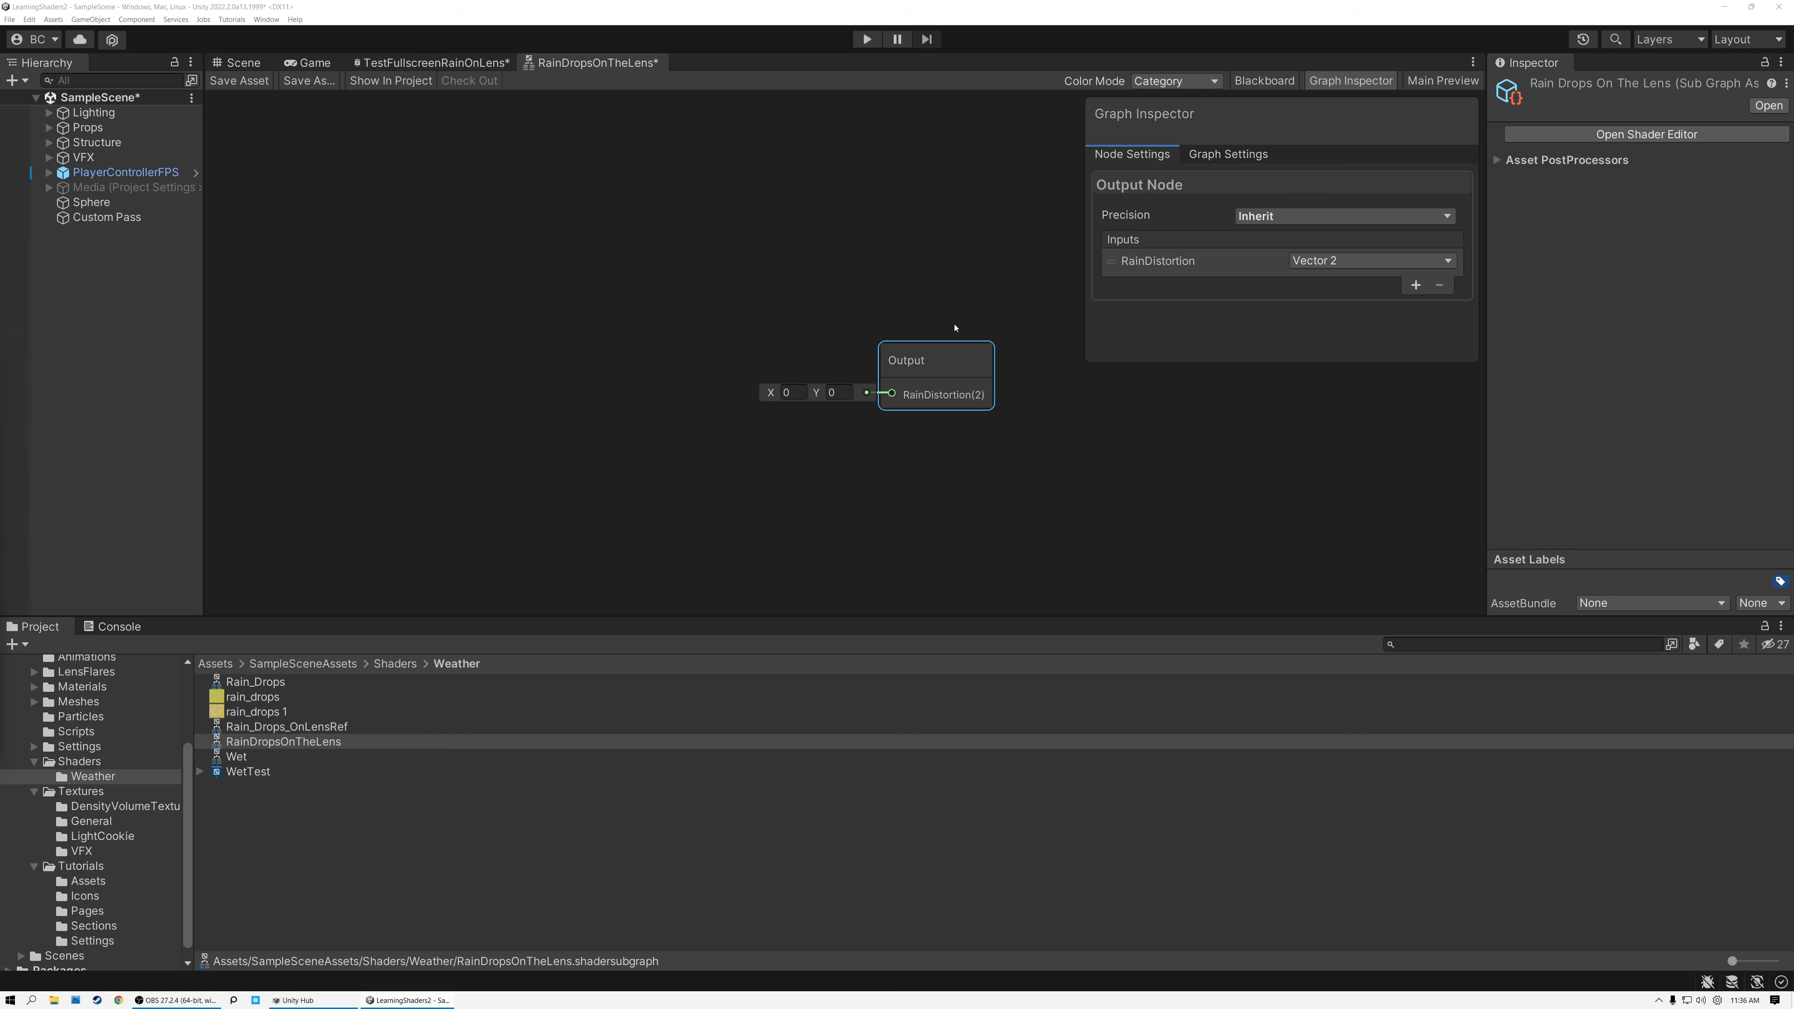
Add a Sample Texture 2D node using the rain_drops 1 texture to the sub graph.
drag(842, 621, 814, 808)
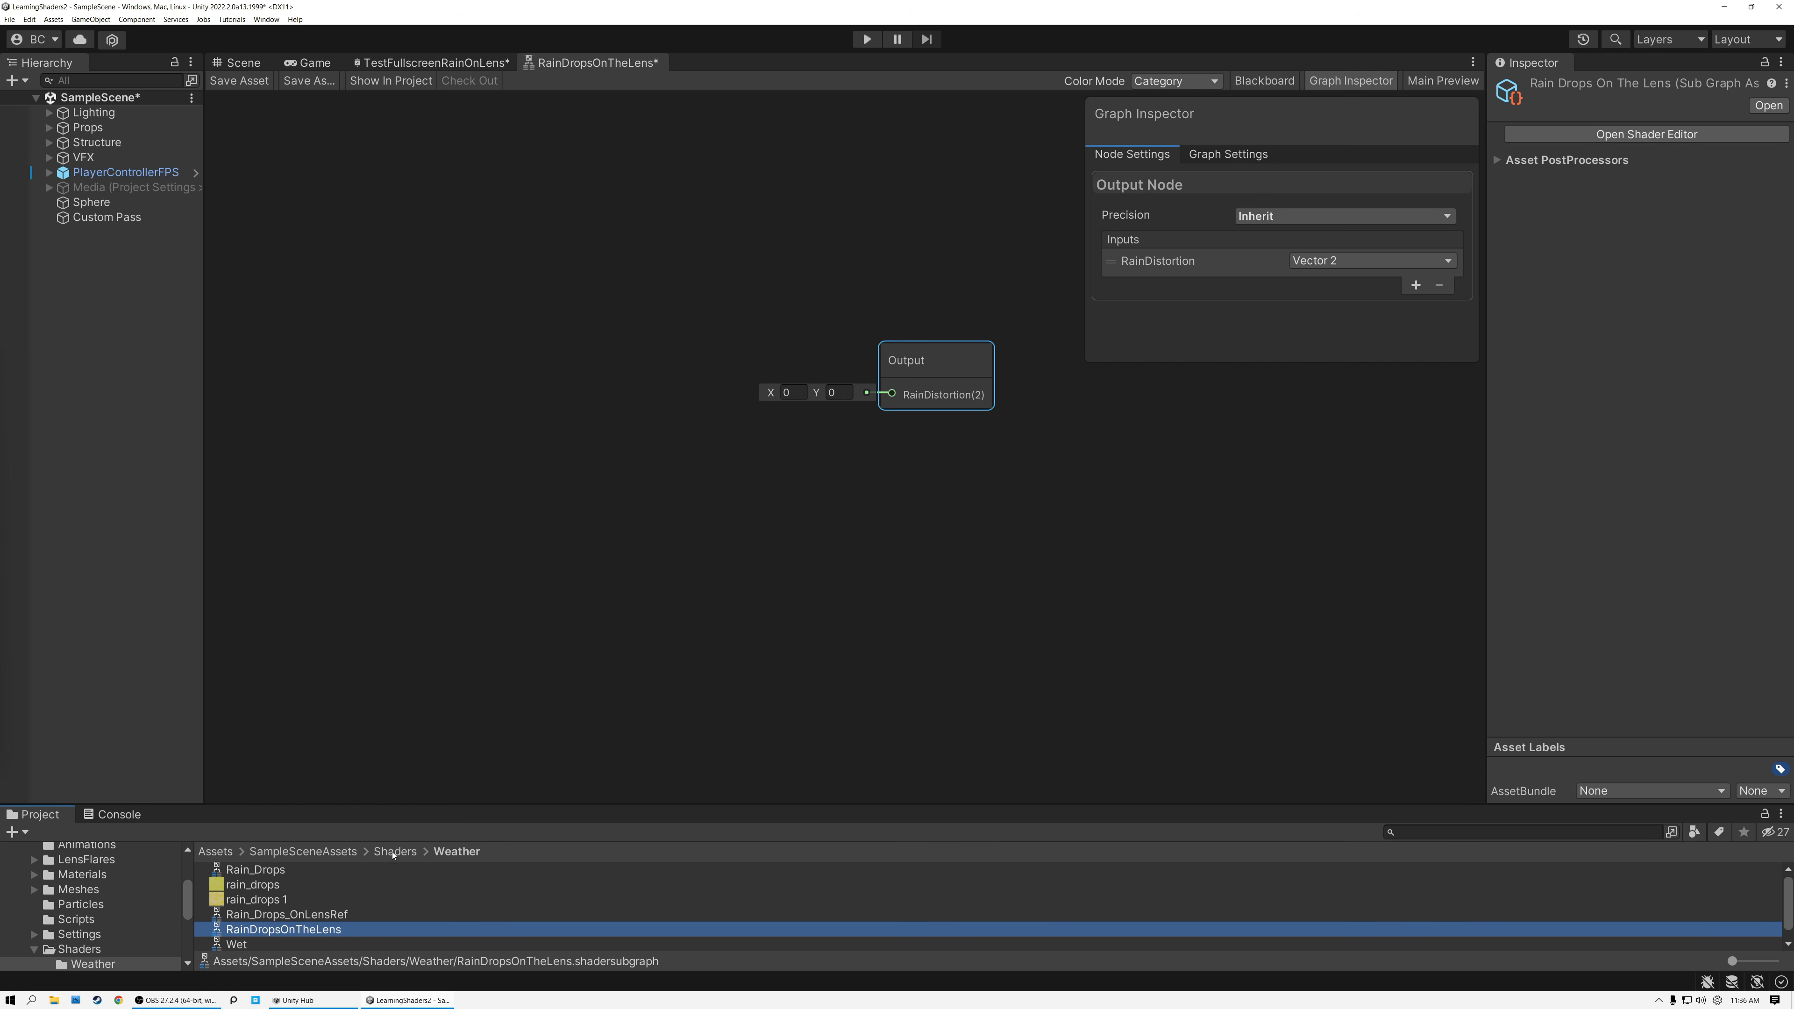
drag(255, 901, 547, 283)
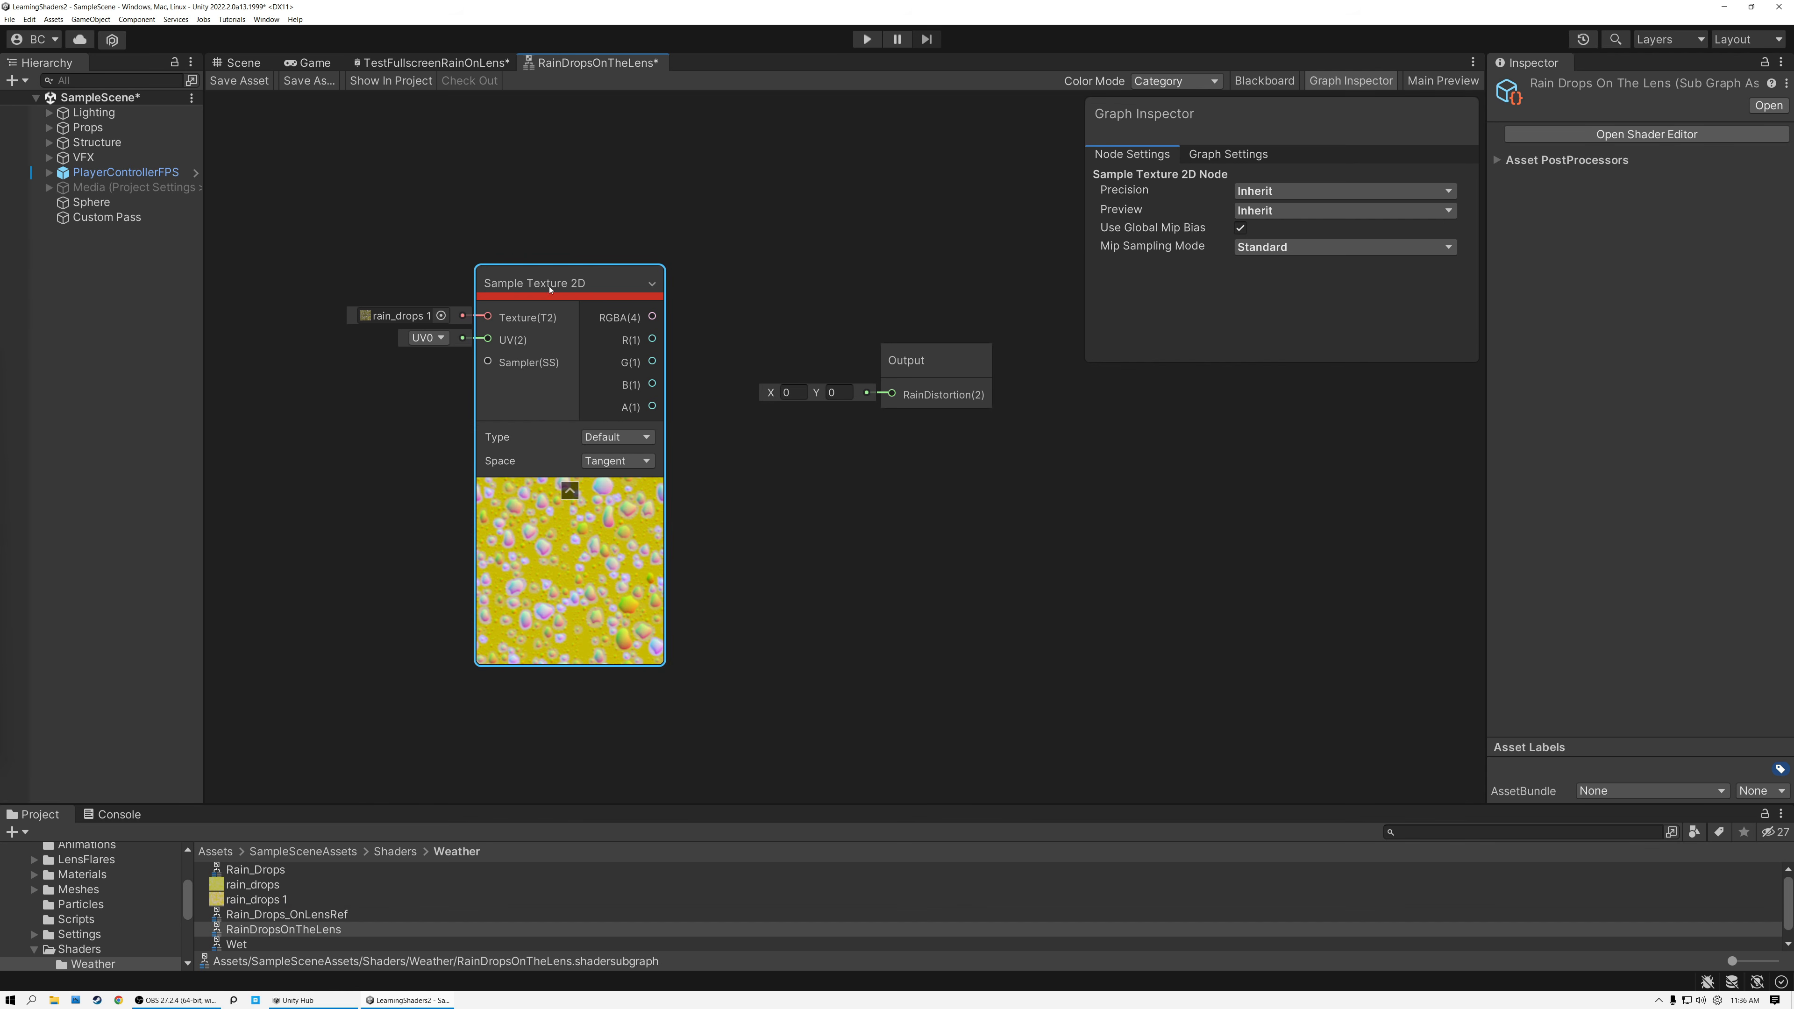
Examine the red, green, blue and alpha channels of the rain_drops 1 texture in an enlarged preview, then restore the graph's working space.
click(273, 903)
drag(1488, 417, 868, 442)
drag(1091, 467, 1063, 223)
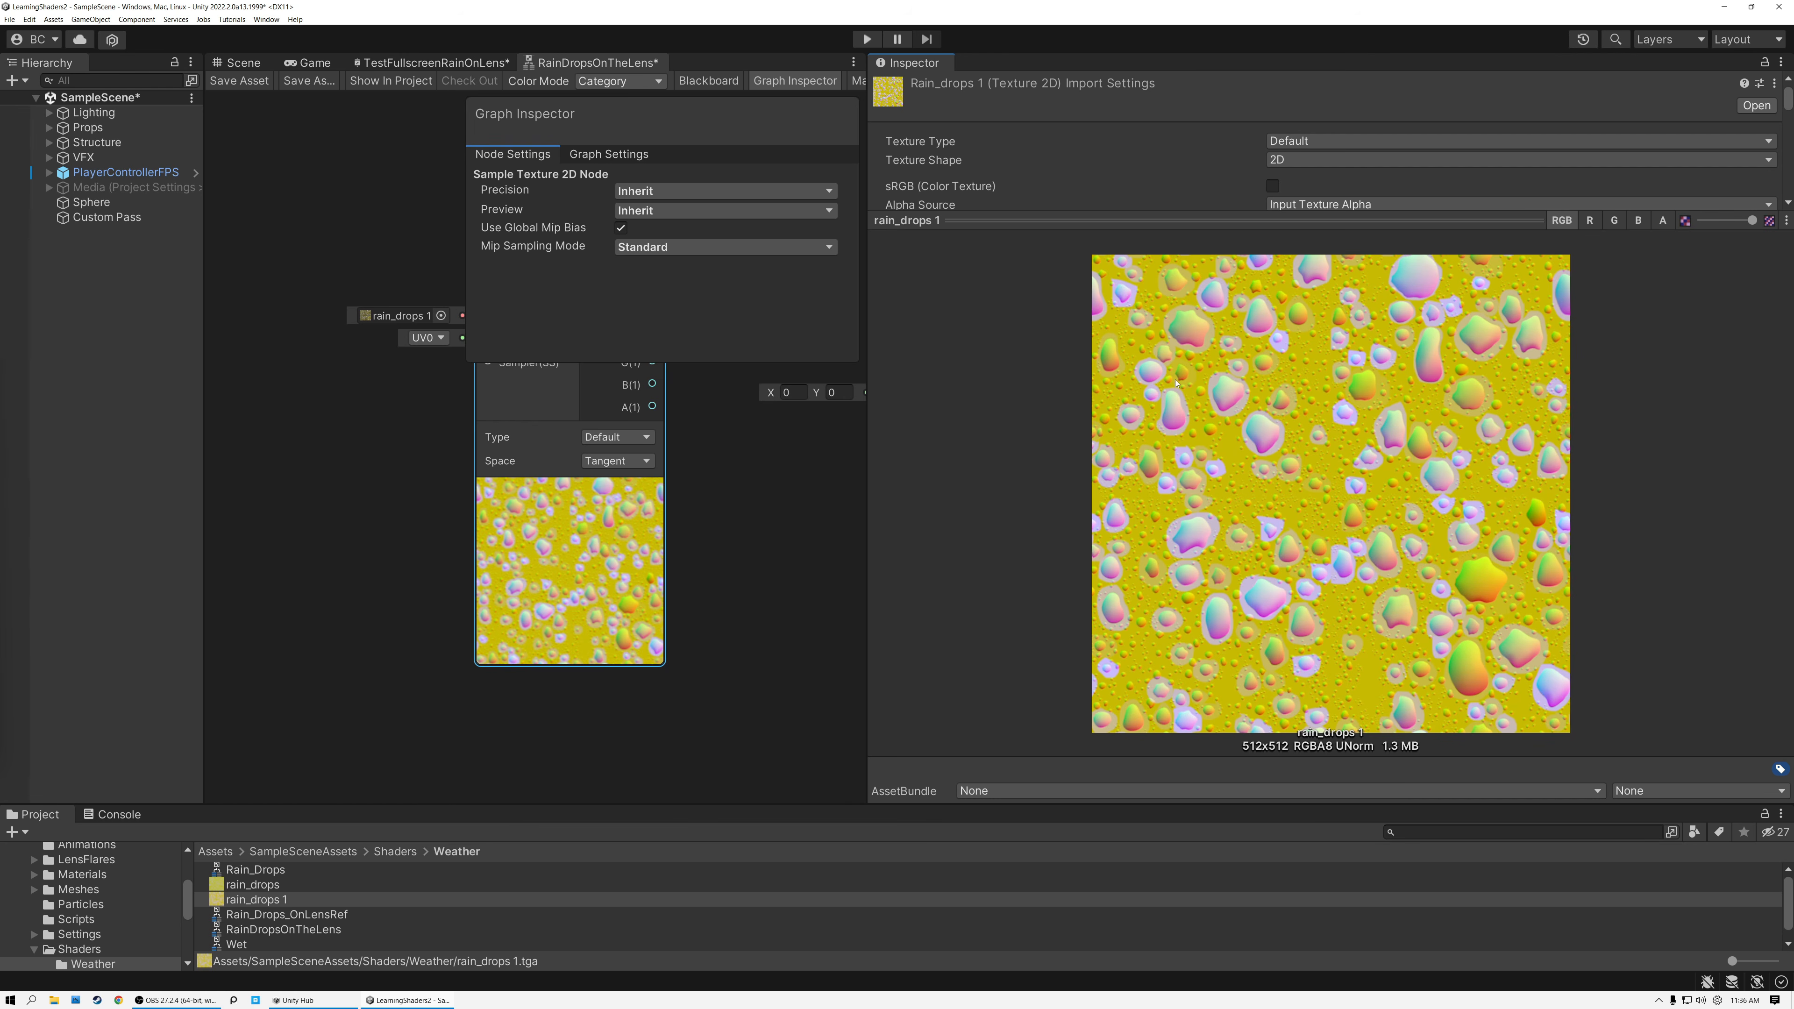
click(1591, 221)
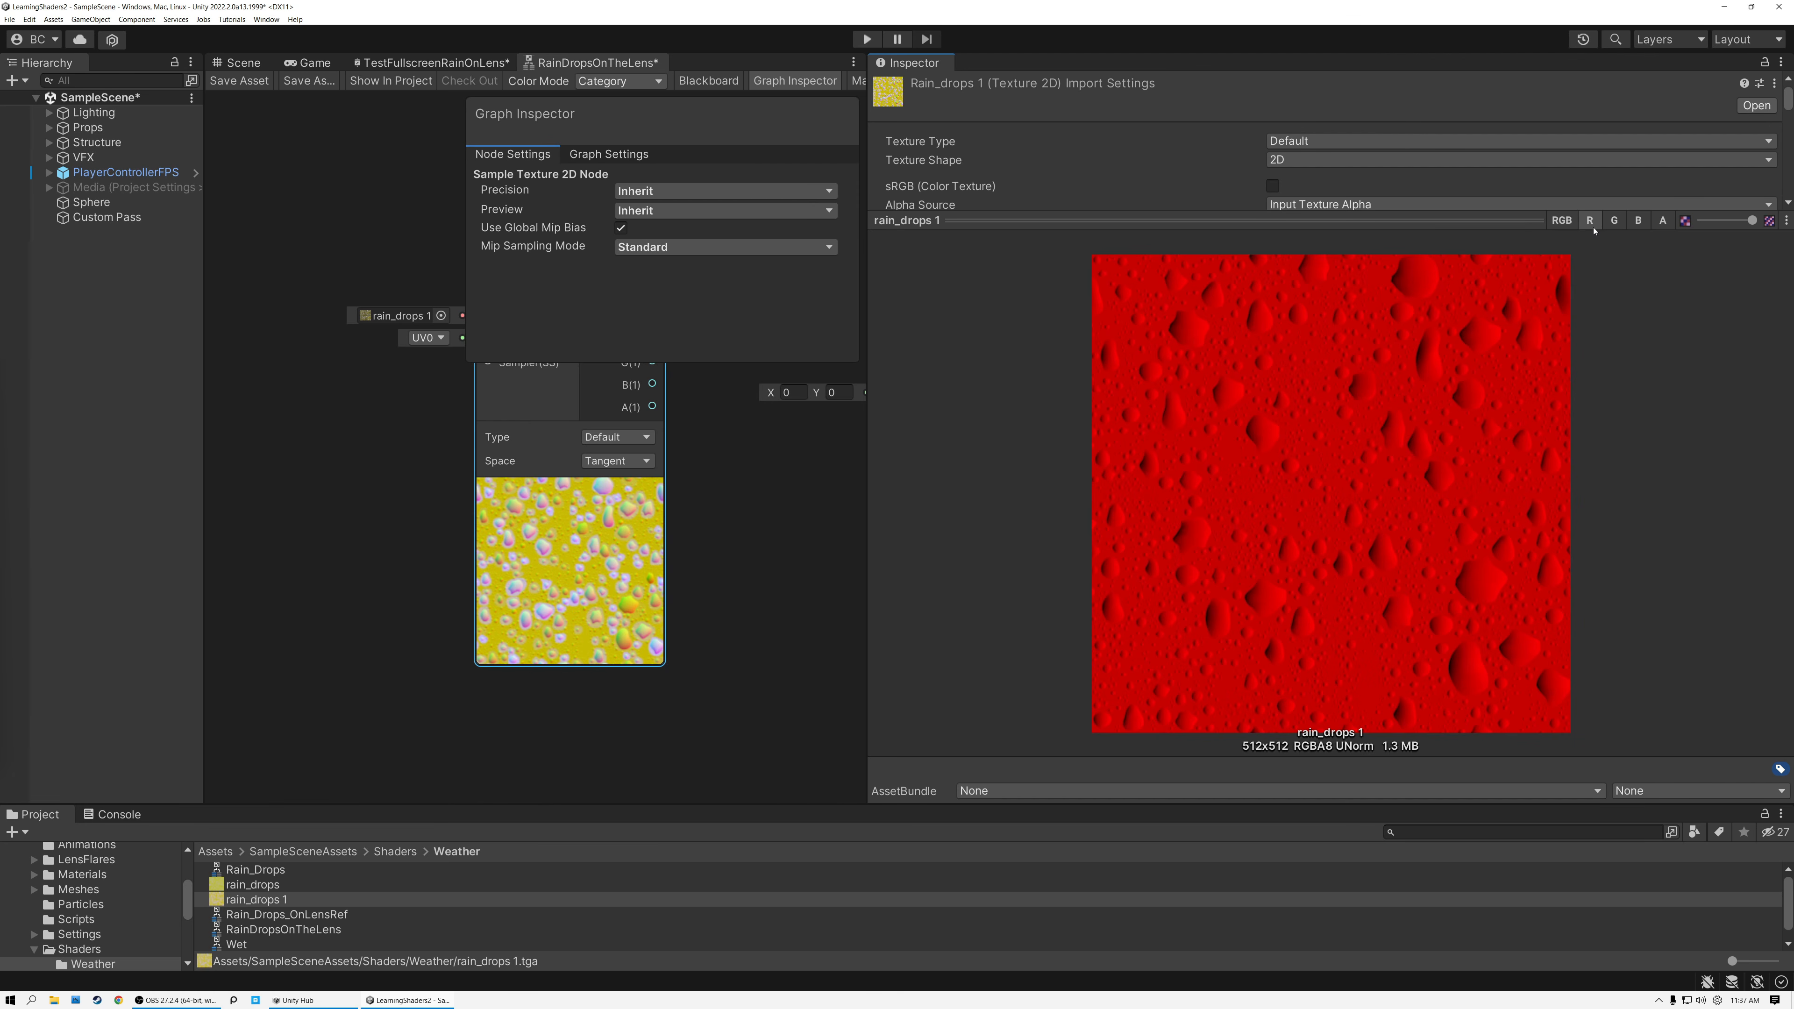
click(1614, 220)
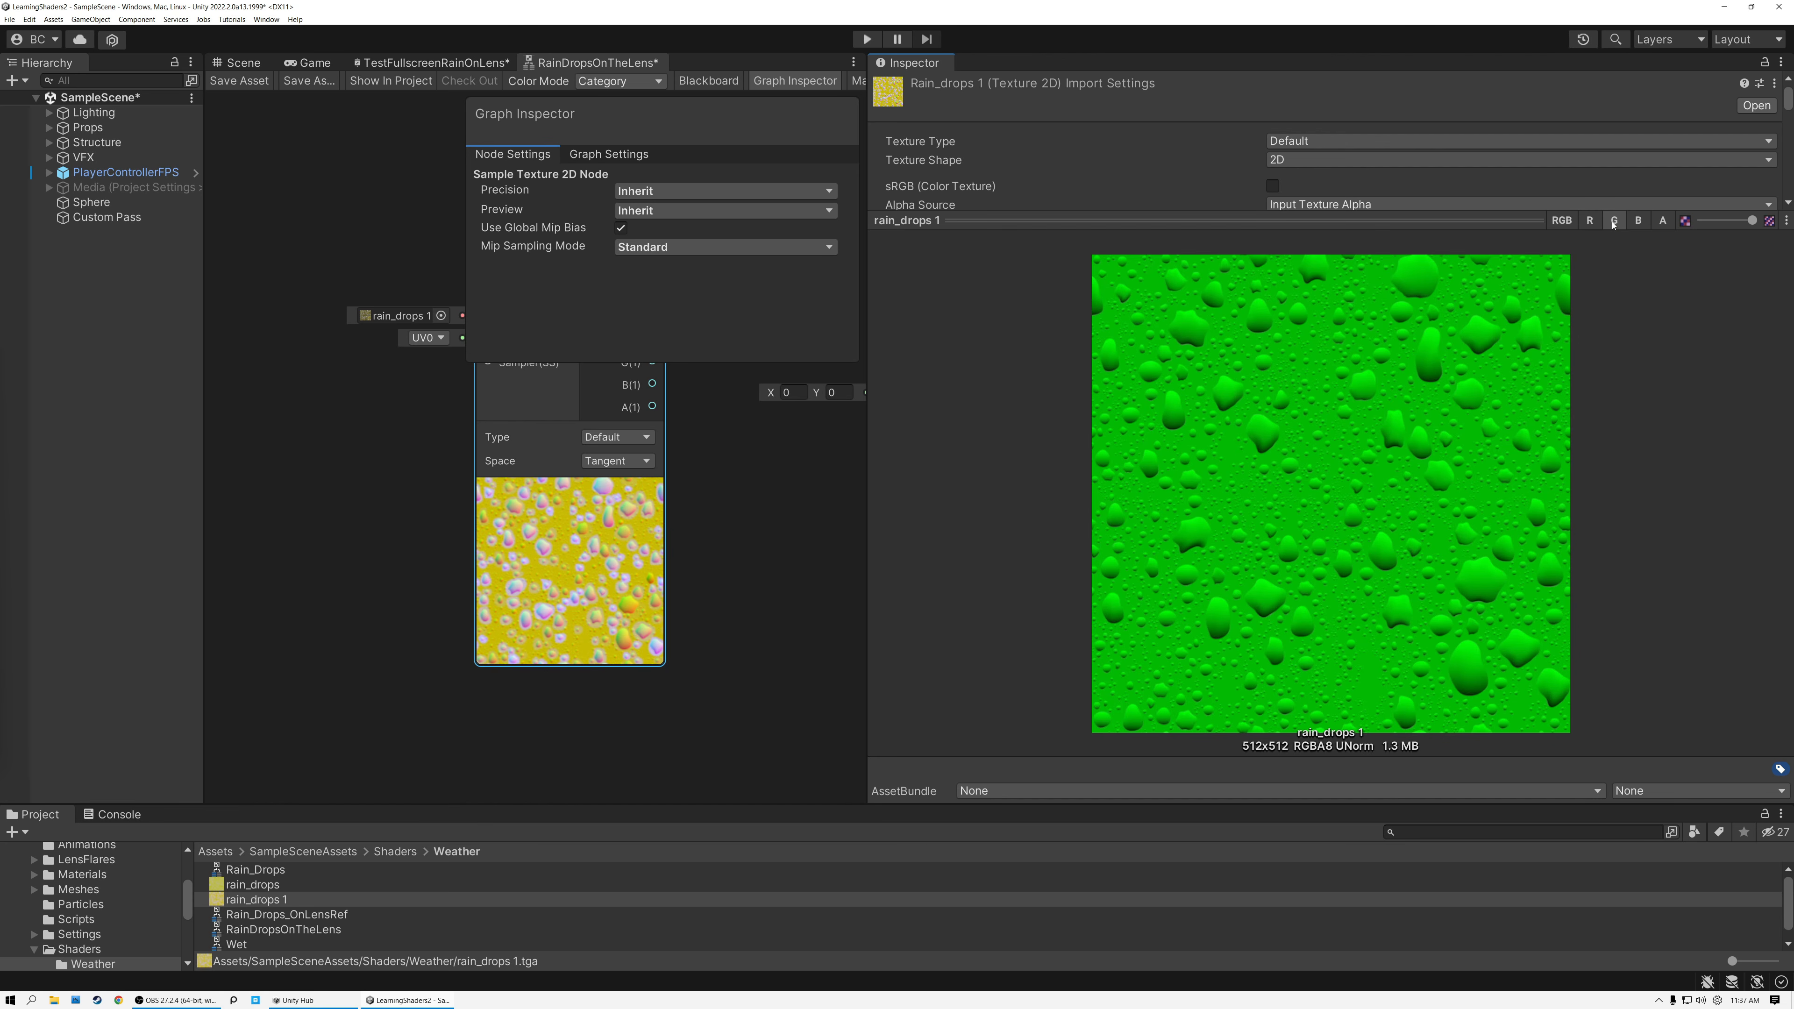
click(1590, 221)
click(1614, 221)
click(1590, 221)
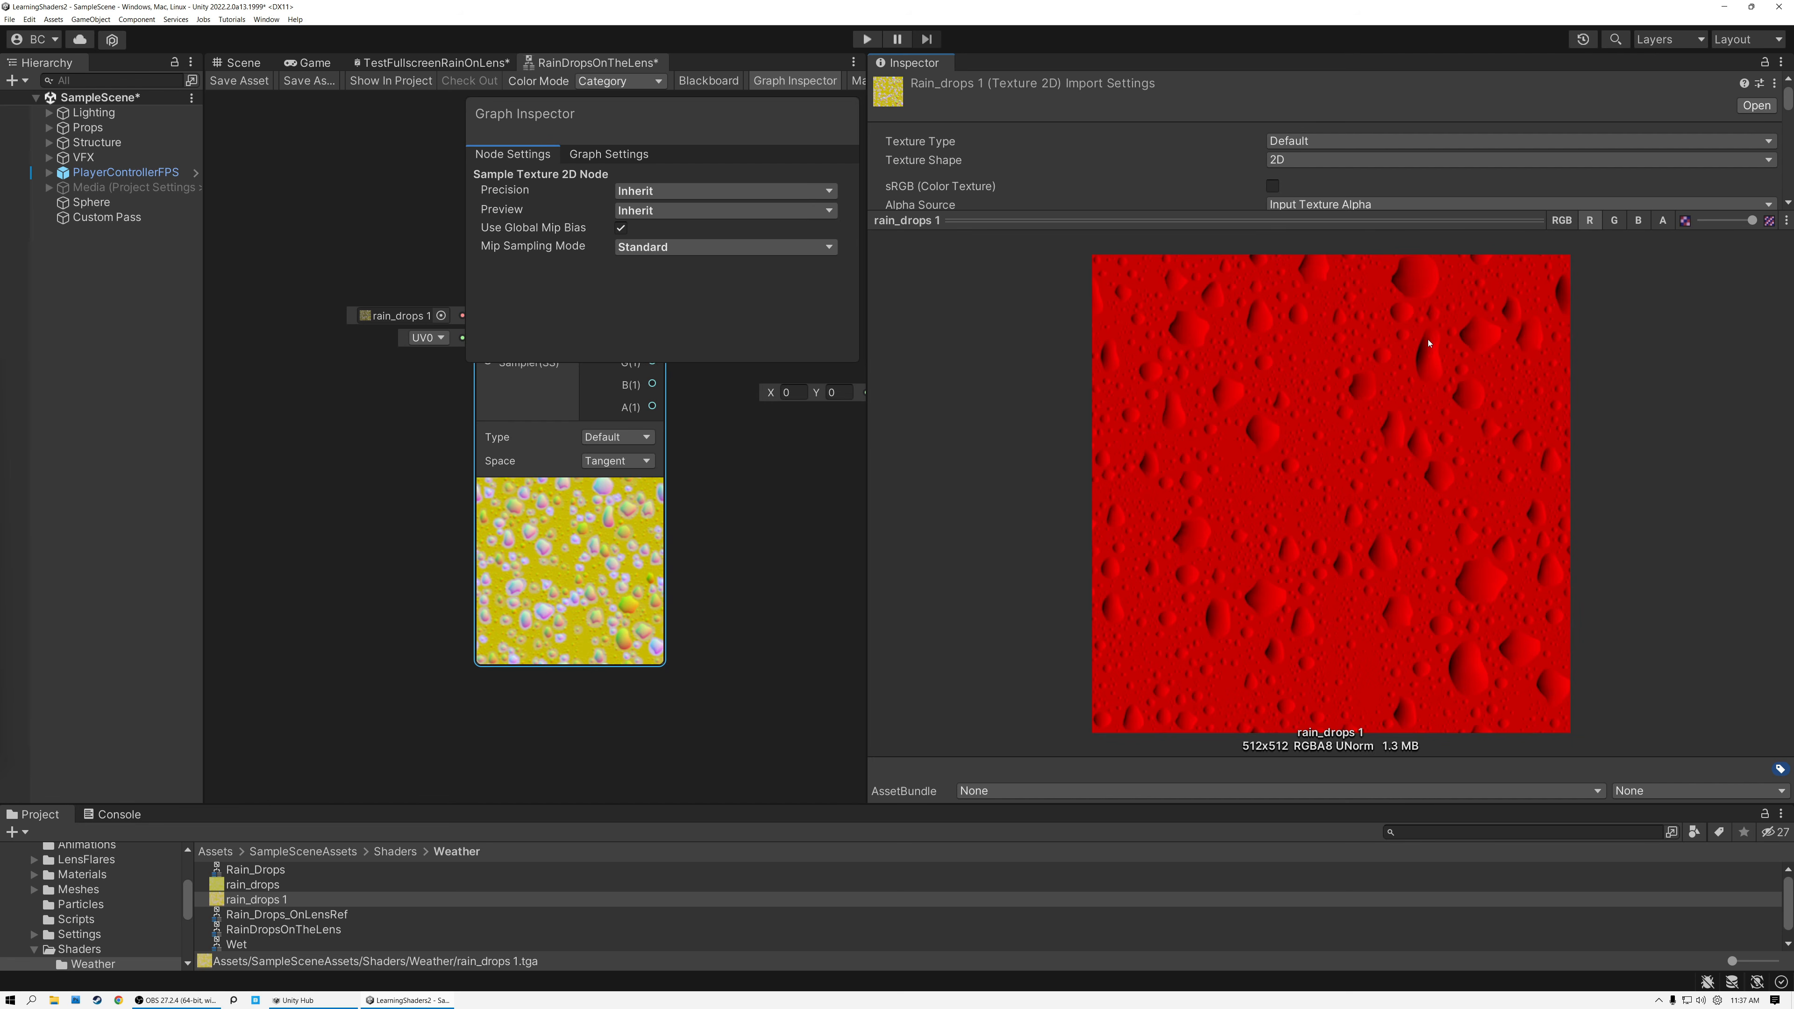
click(1639, 221)
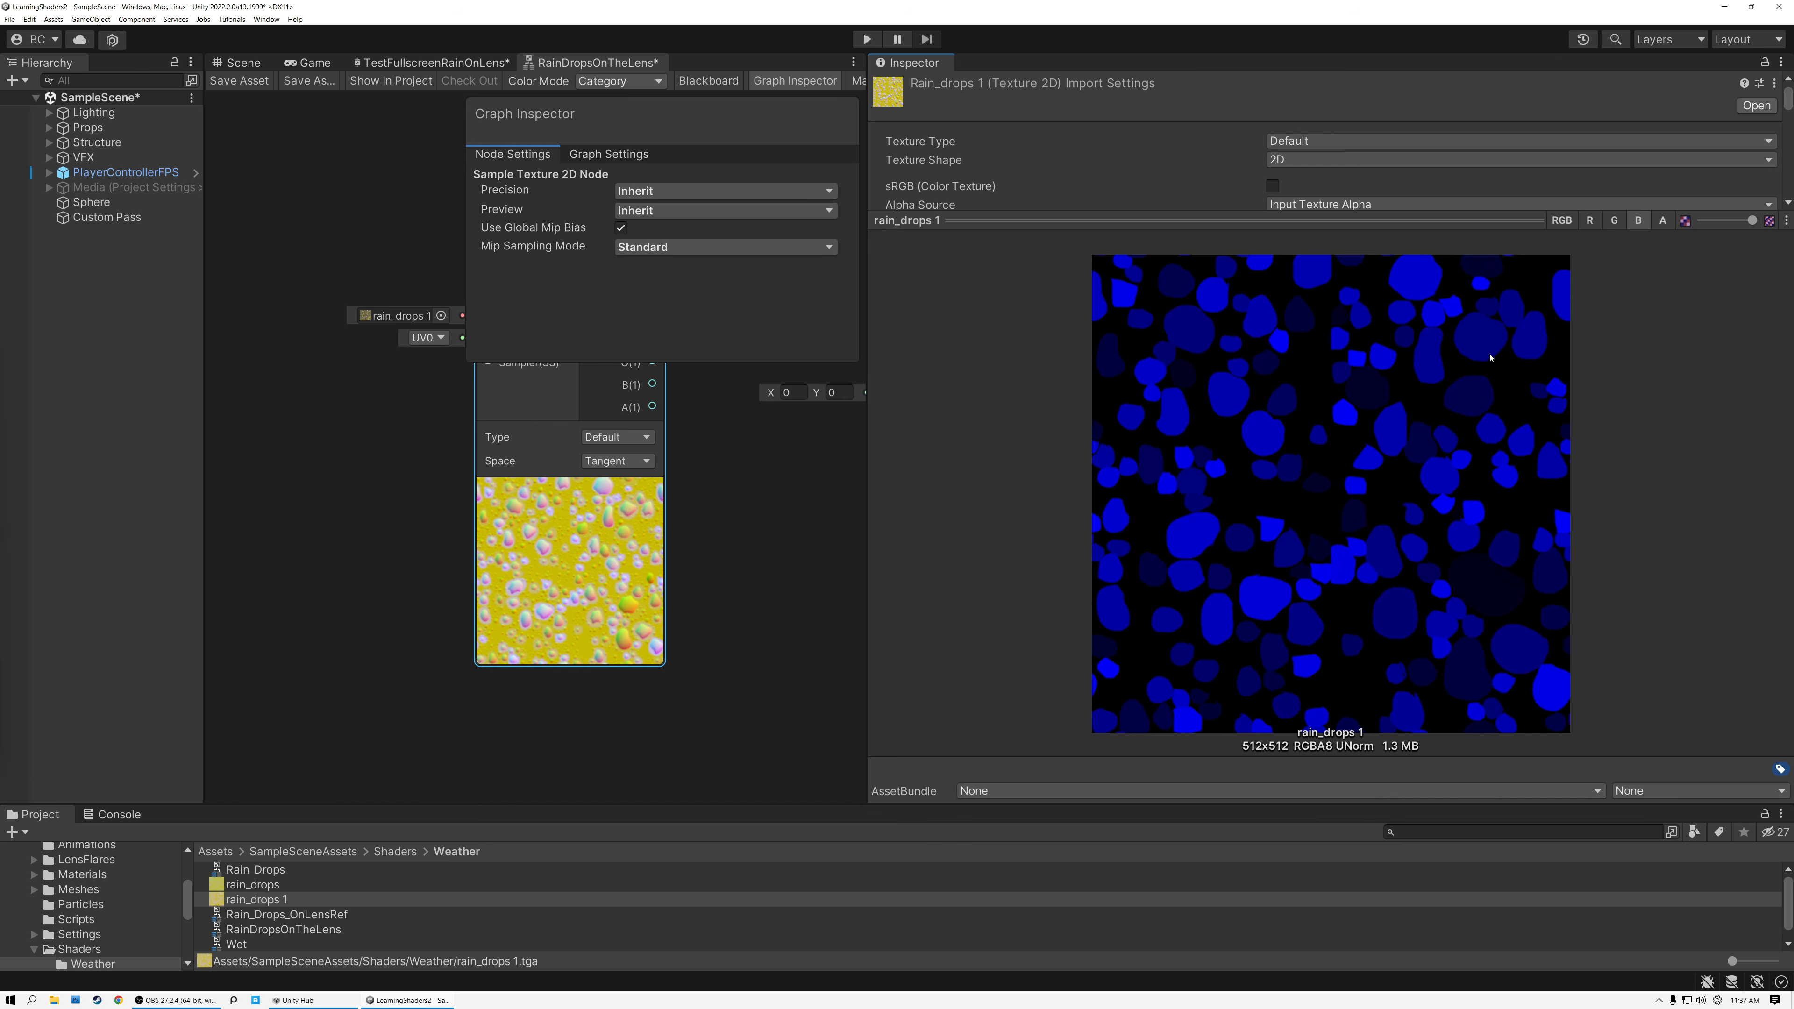
click(1663, 220)
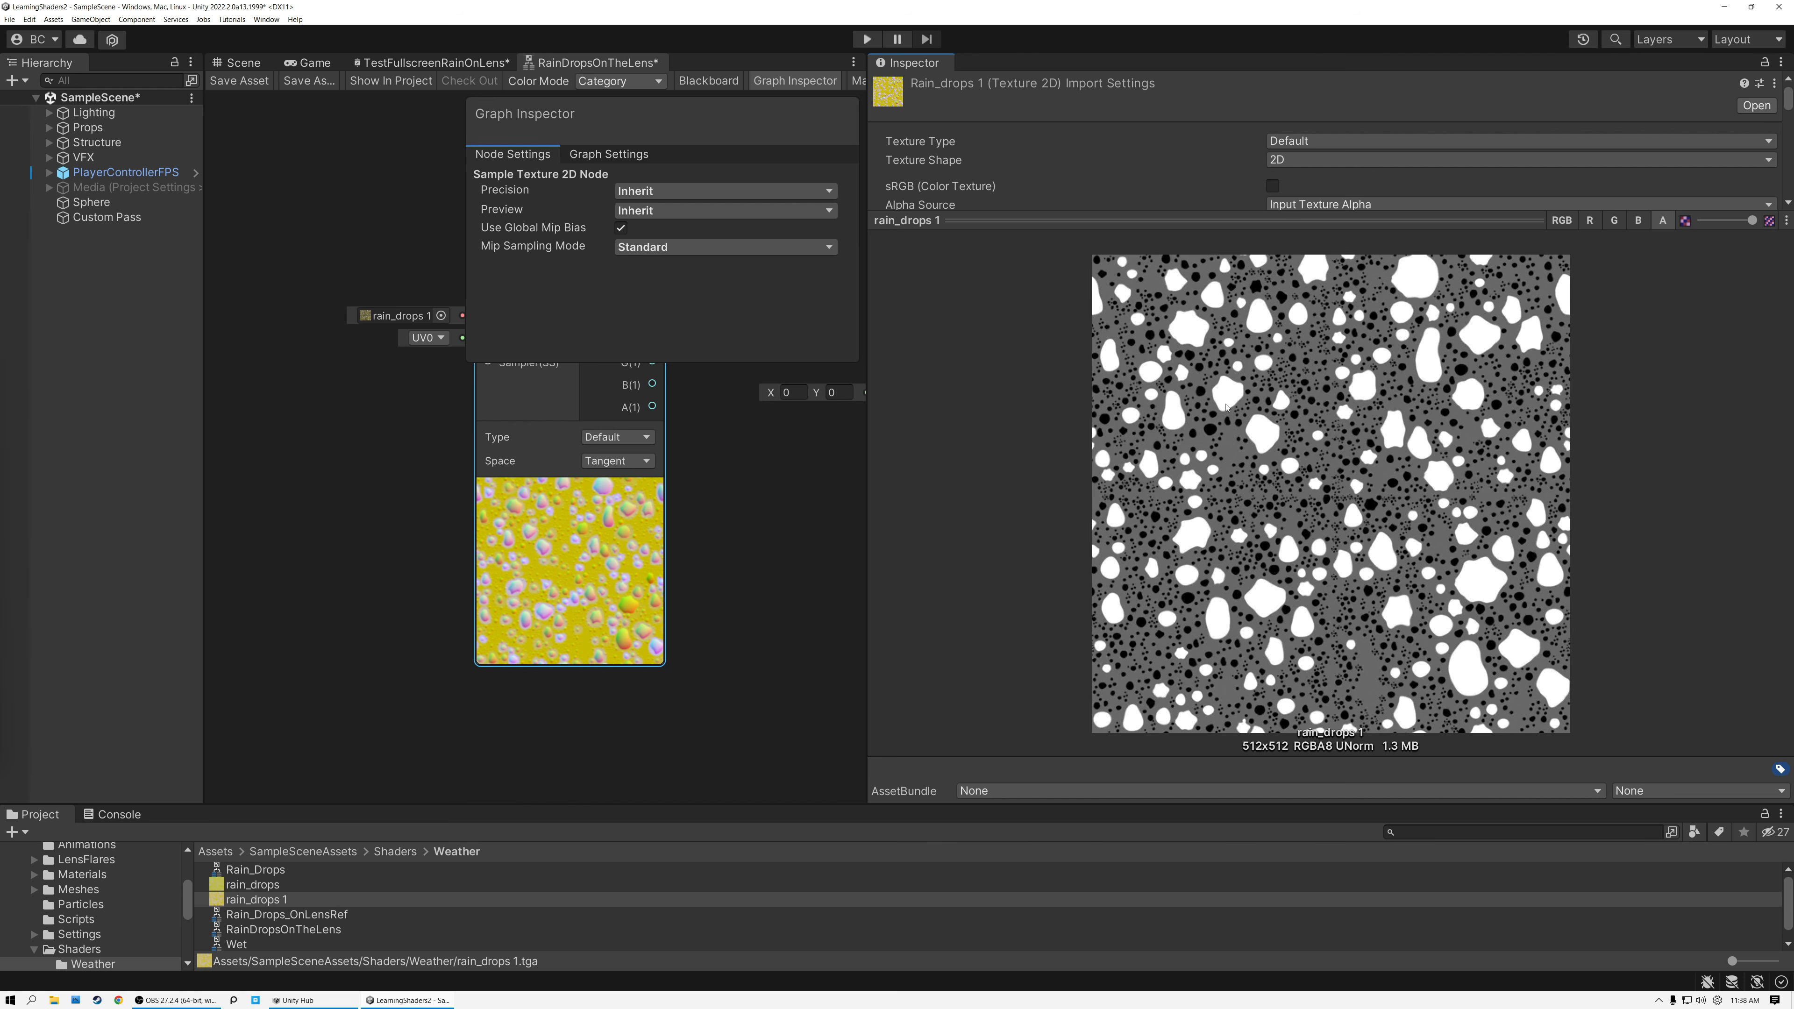
drag(868, 512, 1588, 509)
middle_drag(742, 246, 1059, 294)
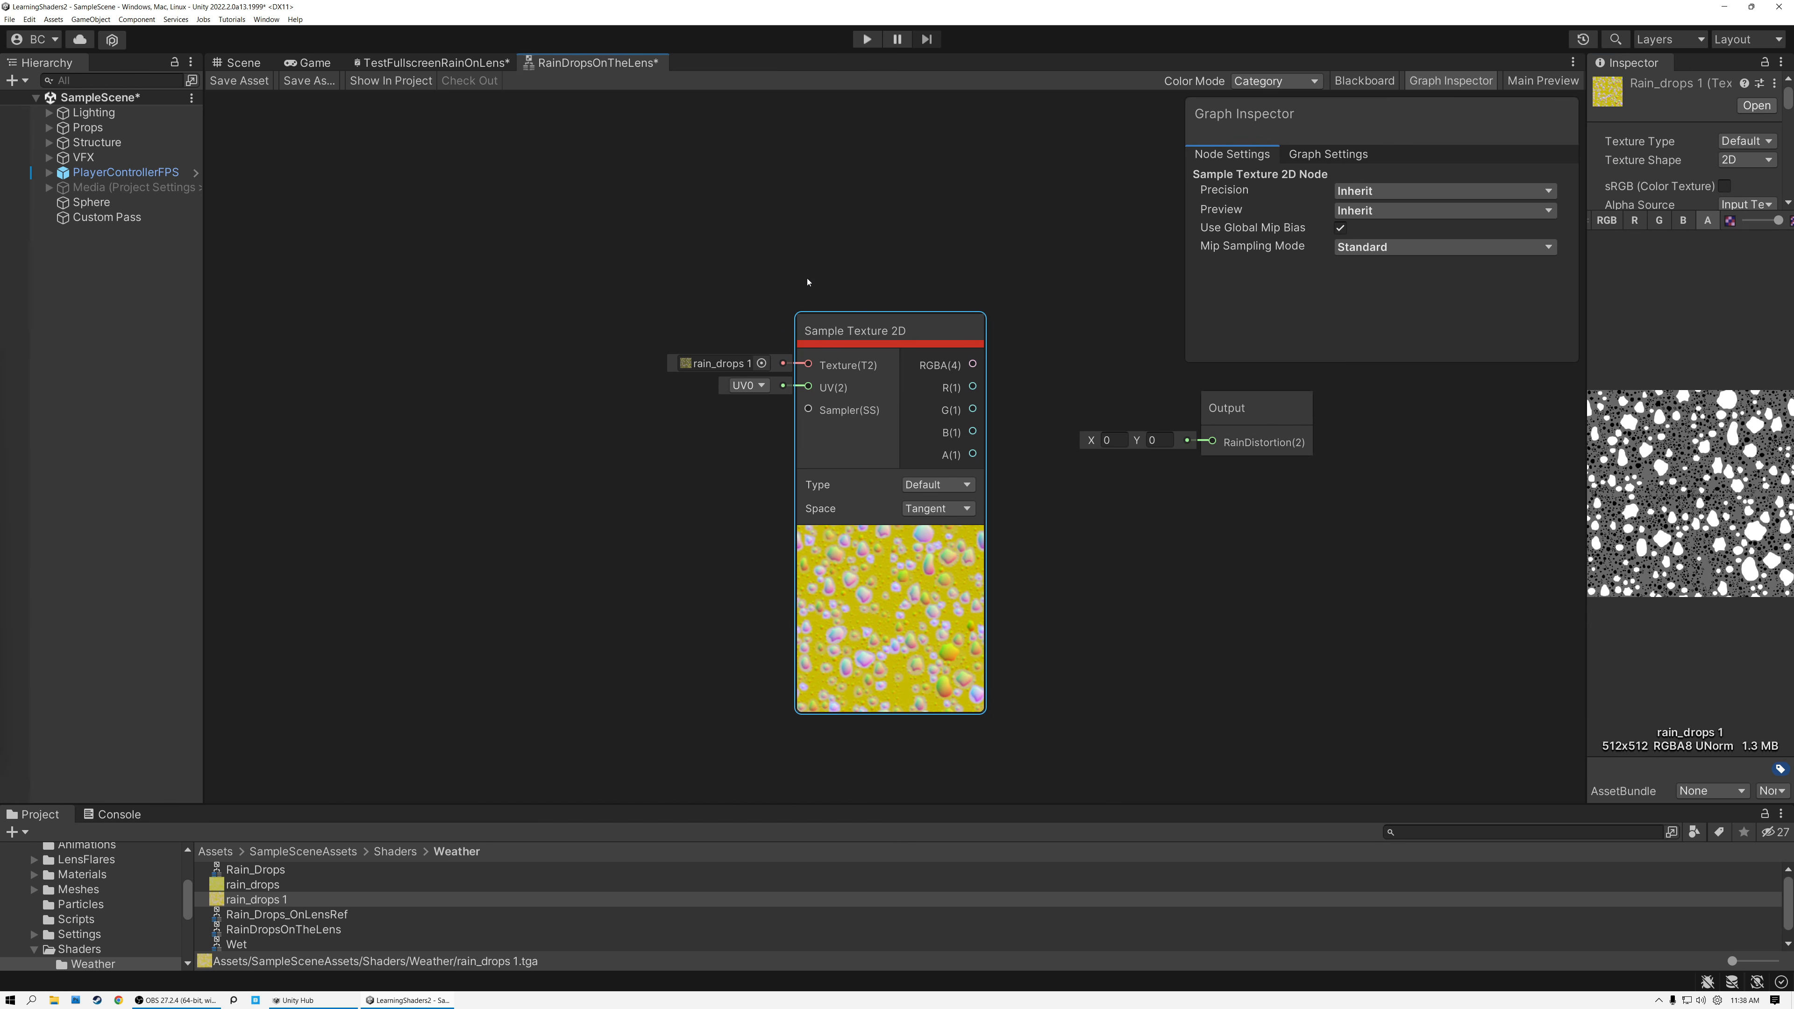
Add a Screen Position node beside the Sample Texture 2D node and collapse its preview.
click(467, 276)
key(space)
text(scree)
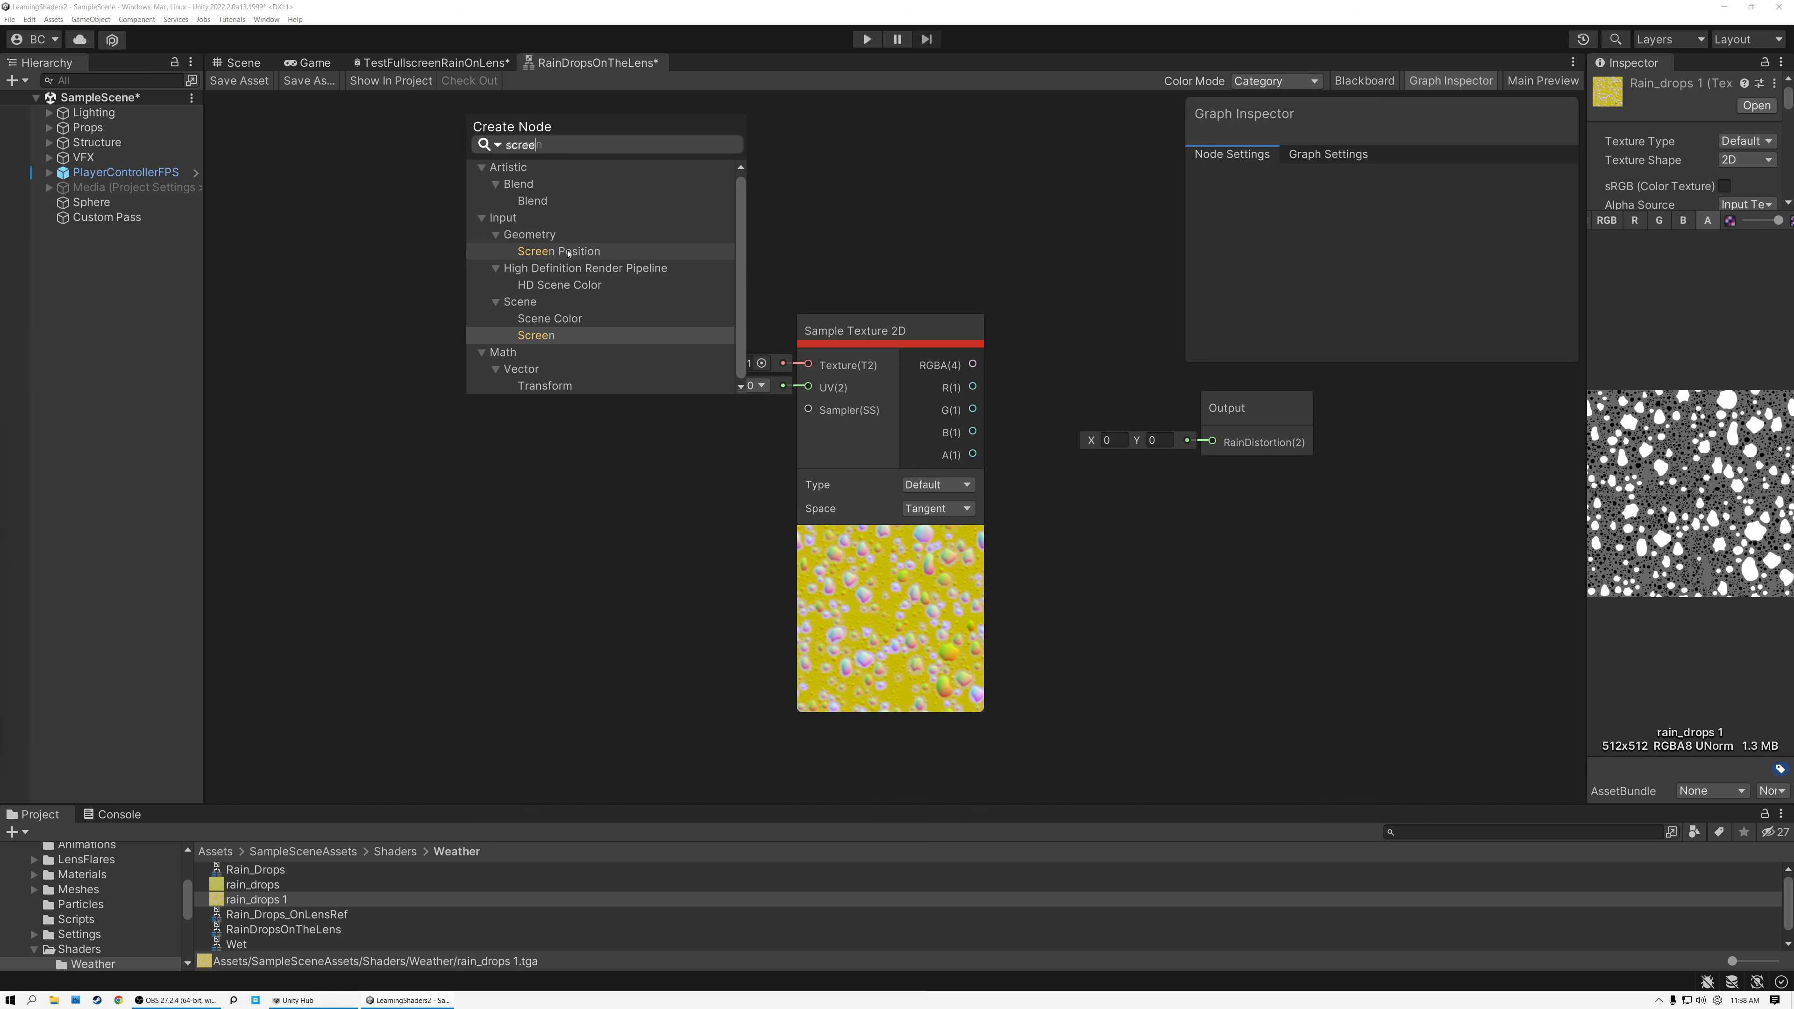
click(567, 252)
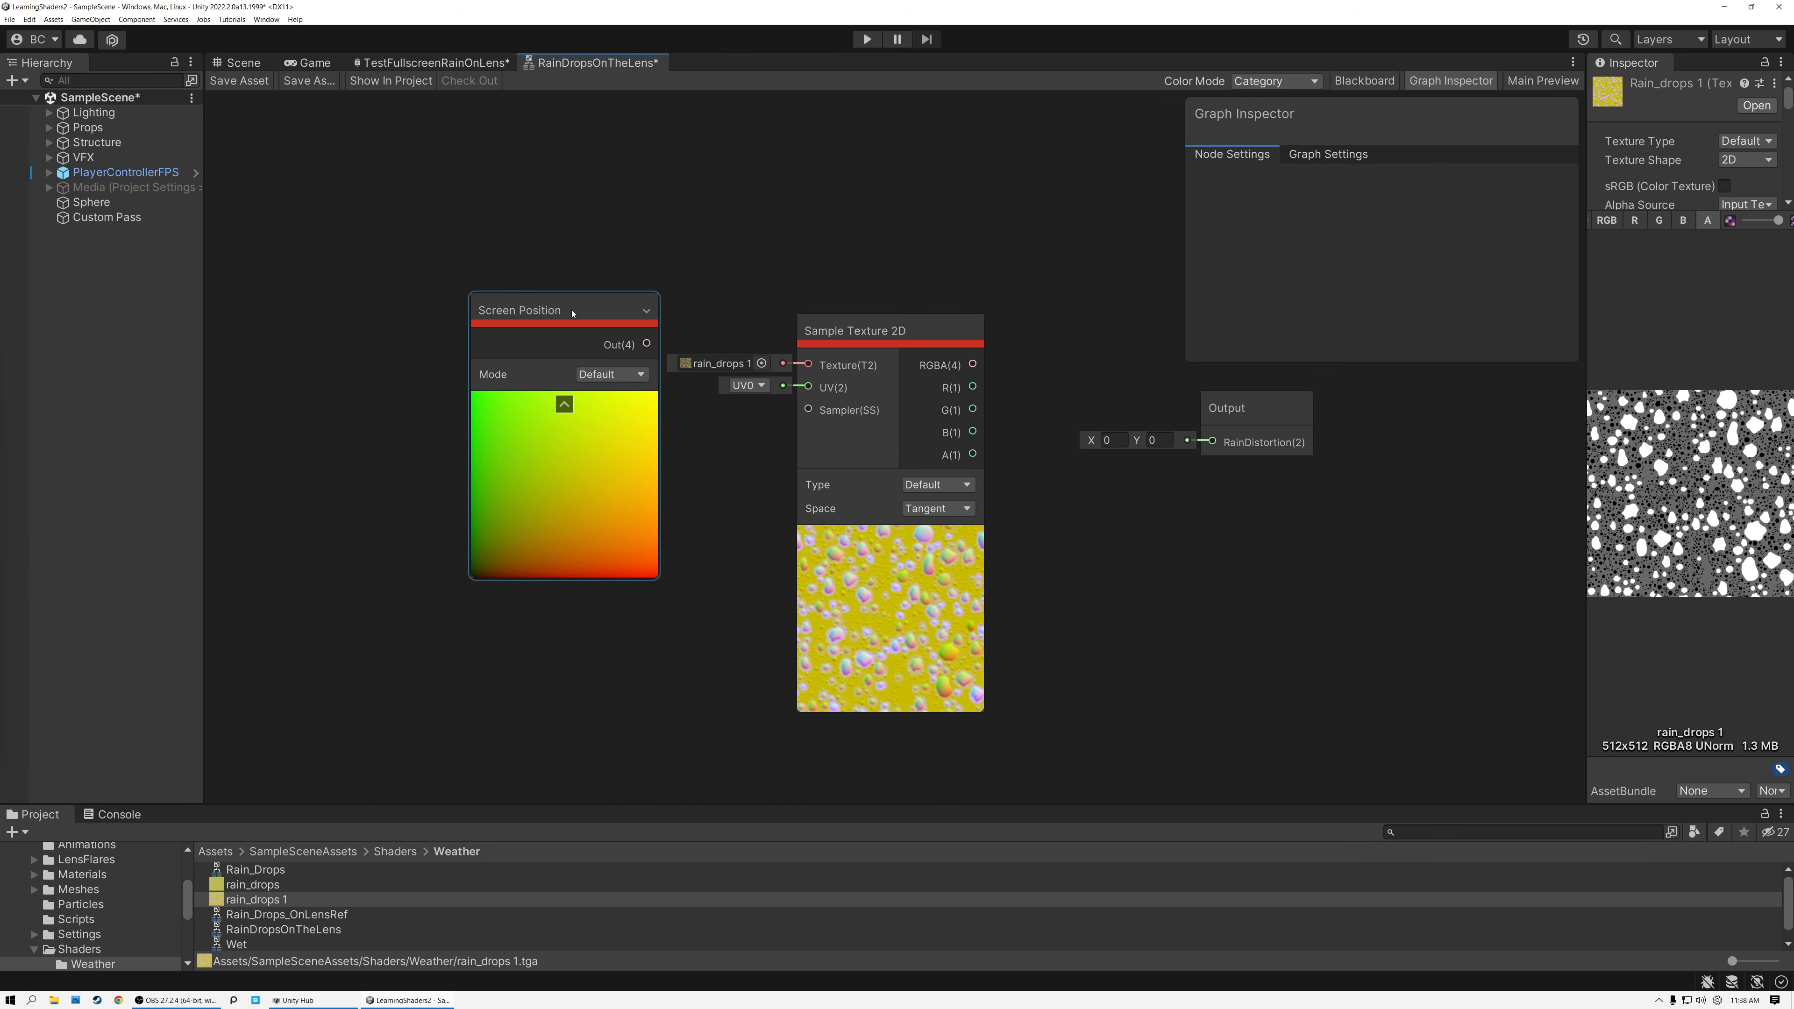
click(563, 406)
Feed the Screen Position output into a new Swizzle node with mask xy and a collapsed preview, placed beside it.
mouse_move(543, 317)
mouse_down()
mouse_move(430, 279)
mouse_move(561, 312)
mouse_up()
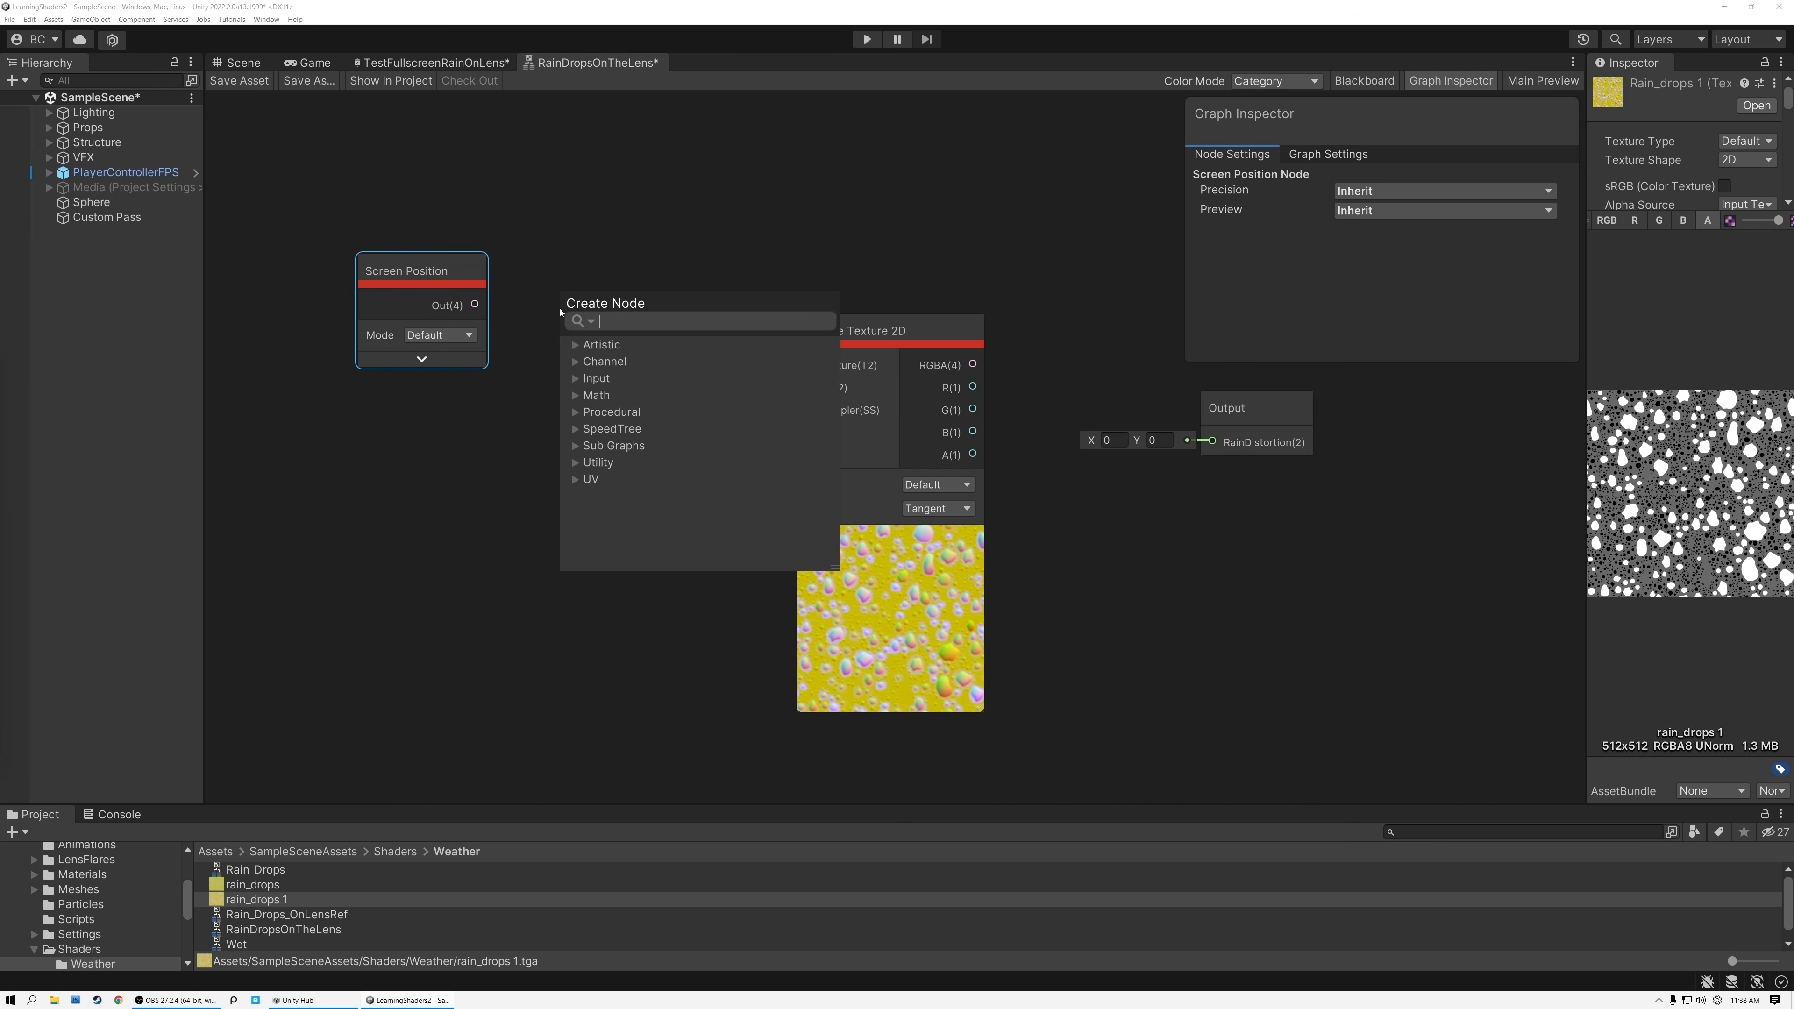
text(sw)
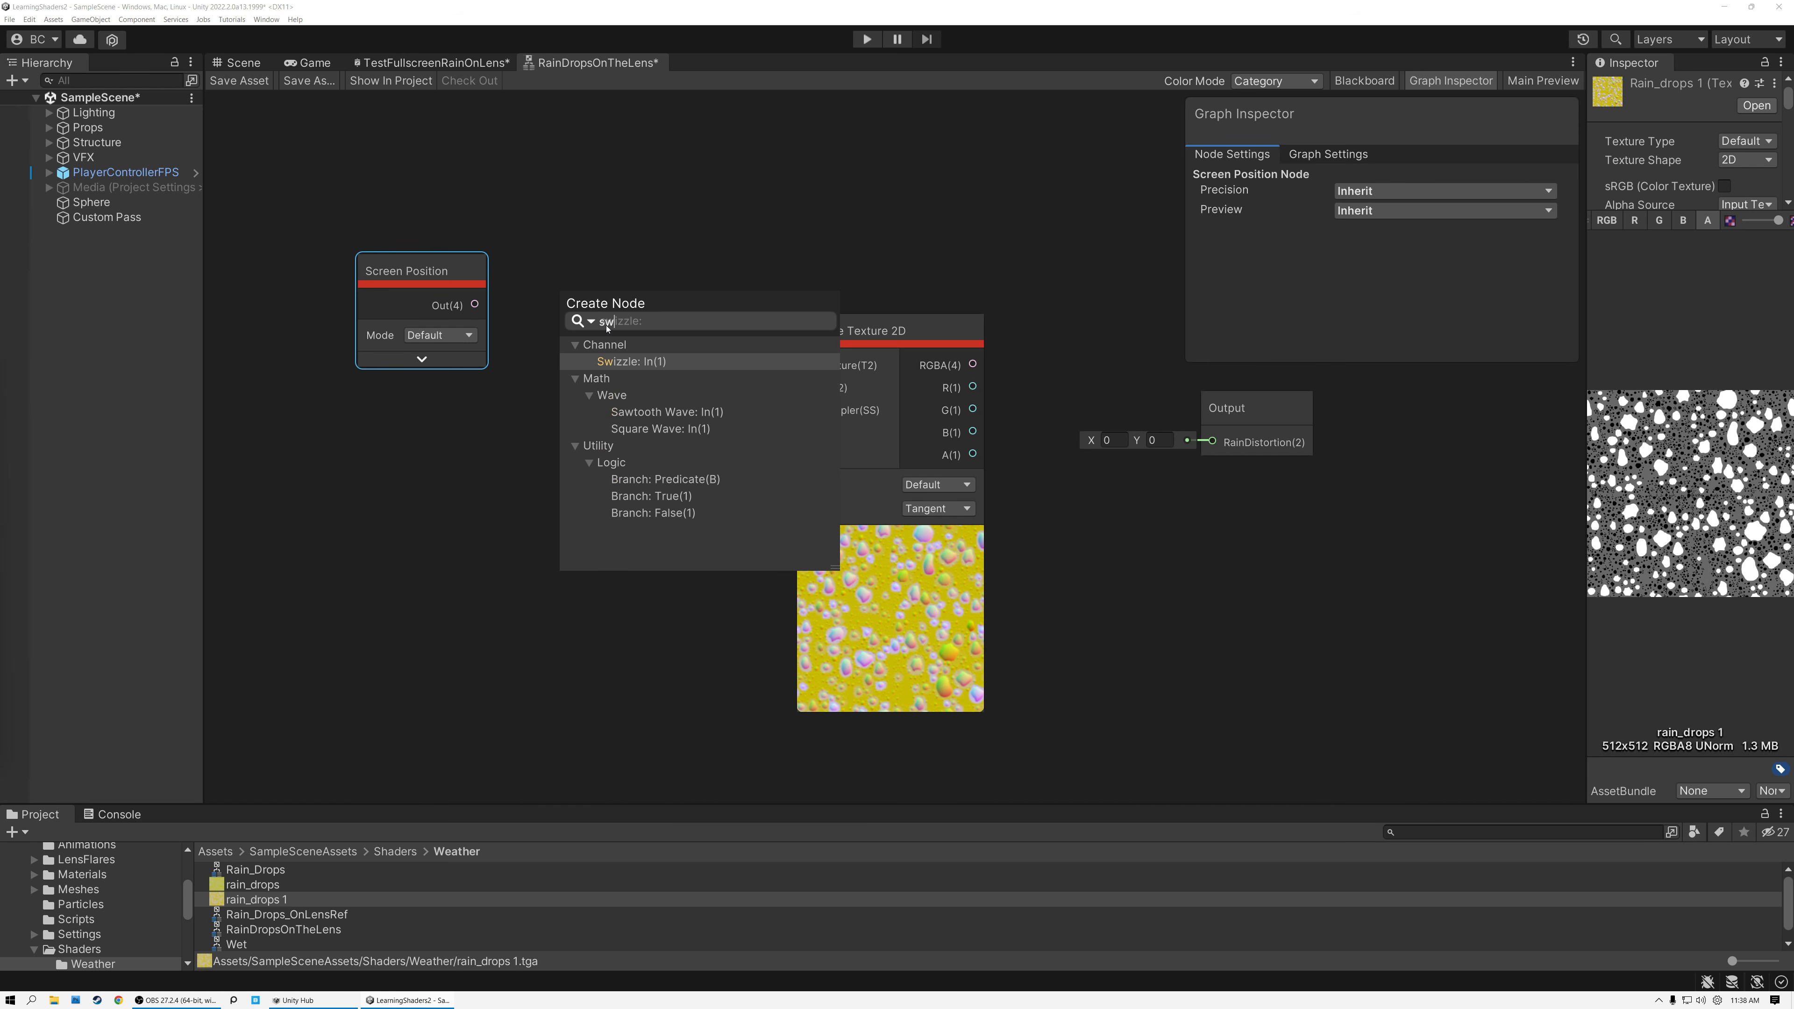
click(615, 362)
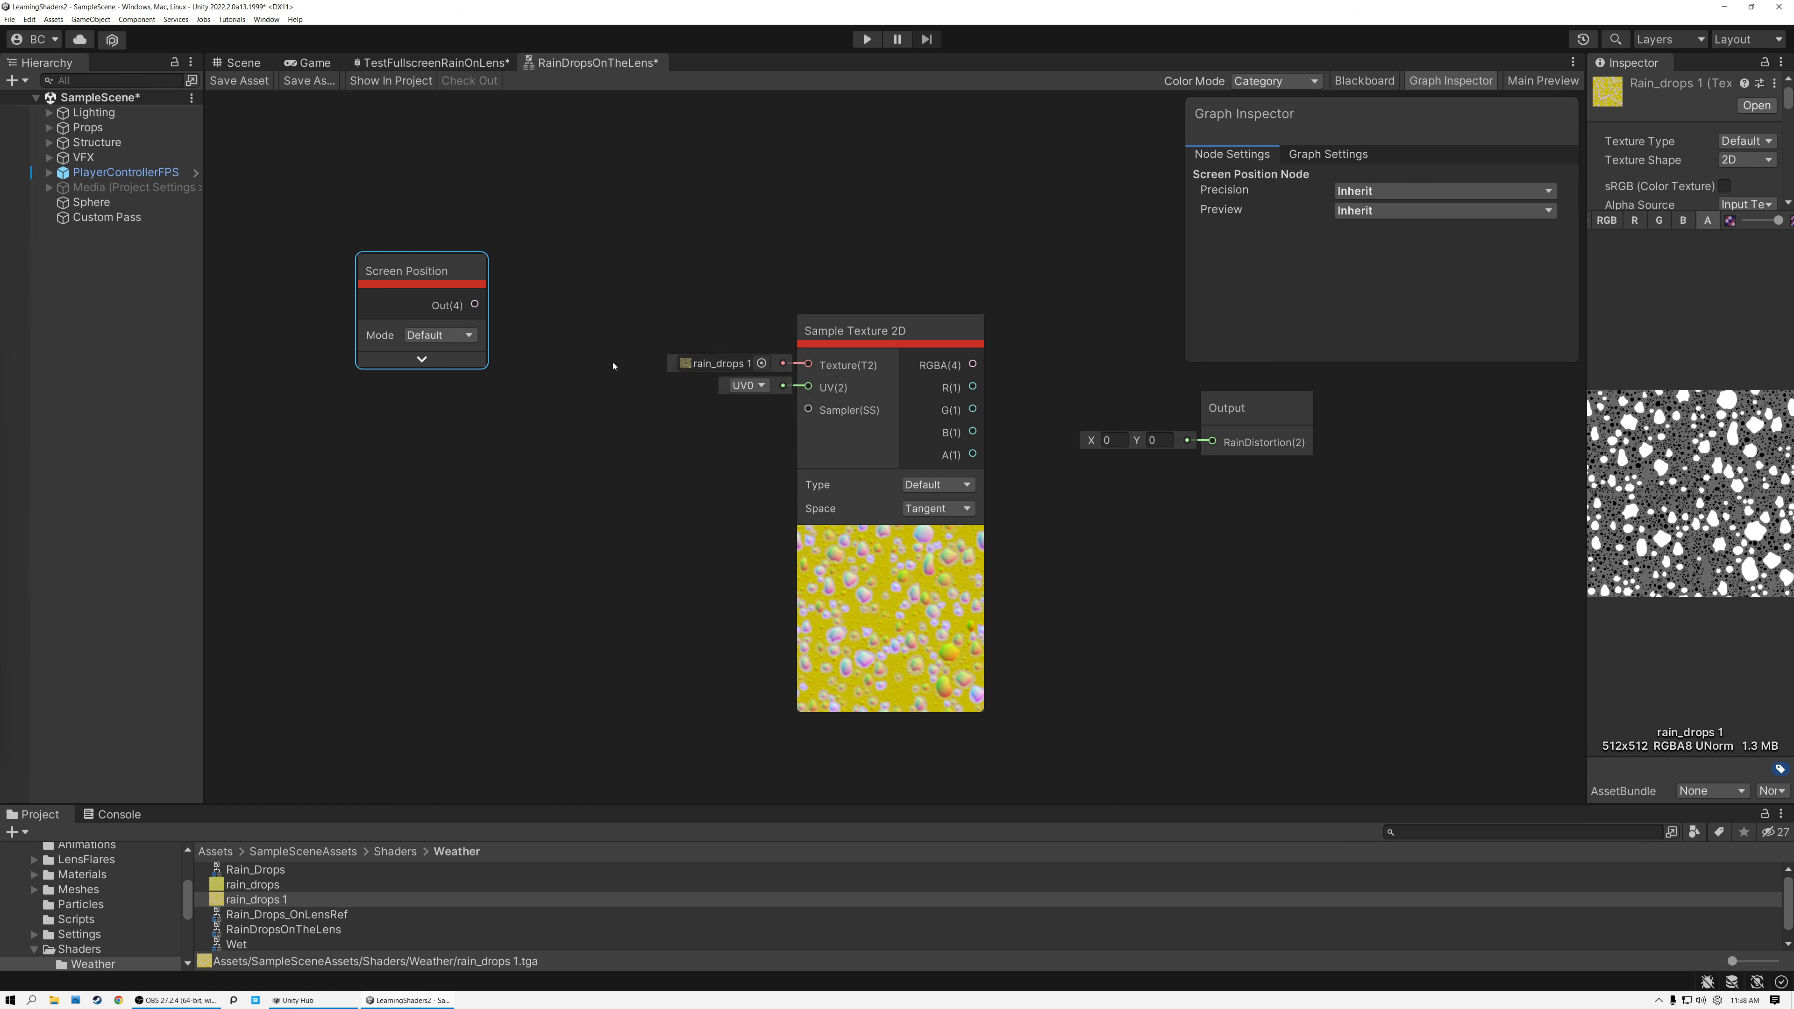
click(642, 385)
click(643, 359)
click(643, 360)
key(BackSpace)
key(BackSpace)
drag(596, 283, 542, 259)
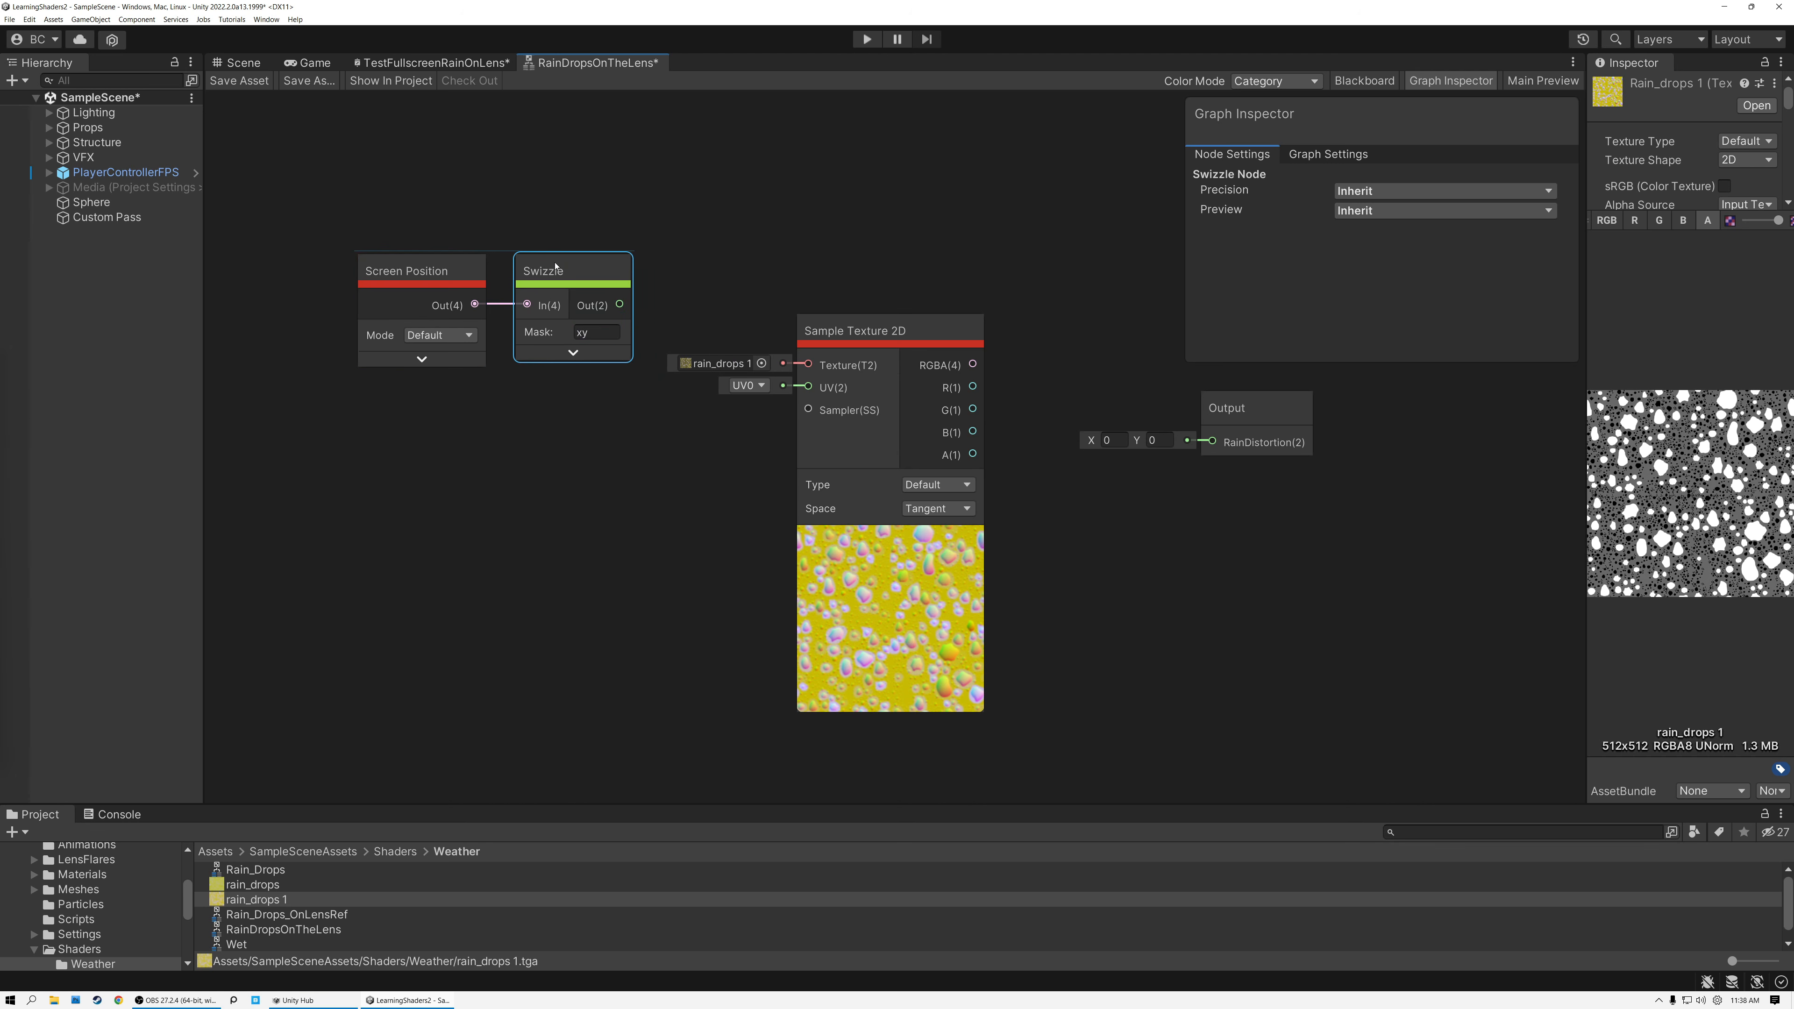
Connect the Swizzle output to the UV input of Sample Texture 2D and reposition the Screen Position and Swizzle nodes.
scroll(541, 260, up, 3)
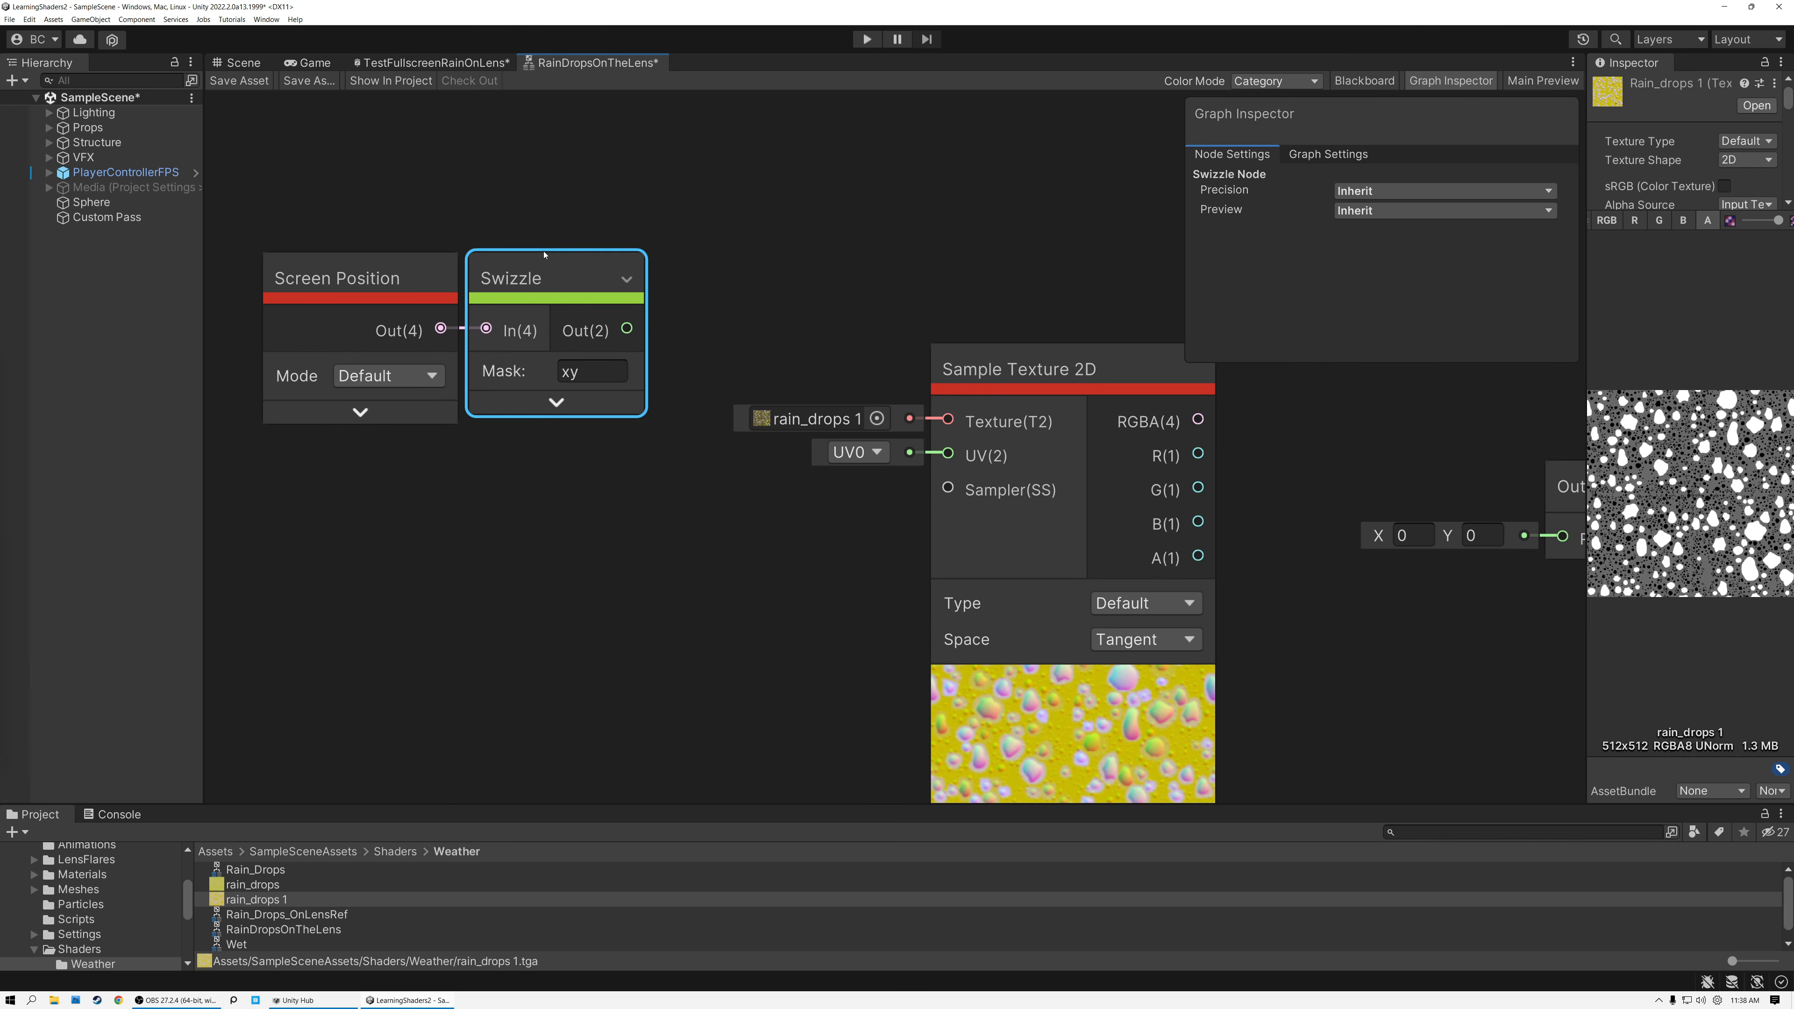
scroll(544, 255, up, 2)
scroll(544, 255, down, 1)
middle_drag(483, 220, 567, 231)
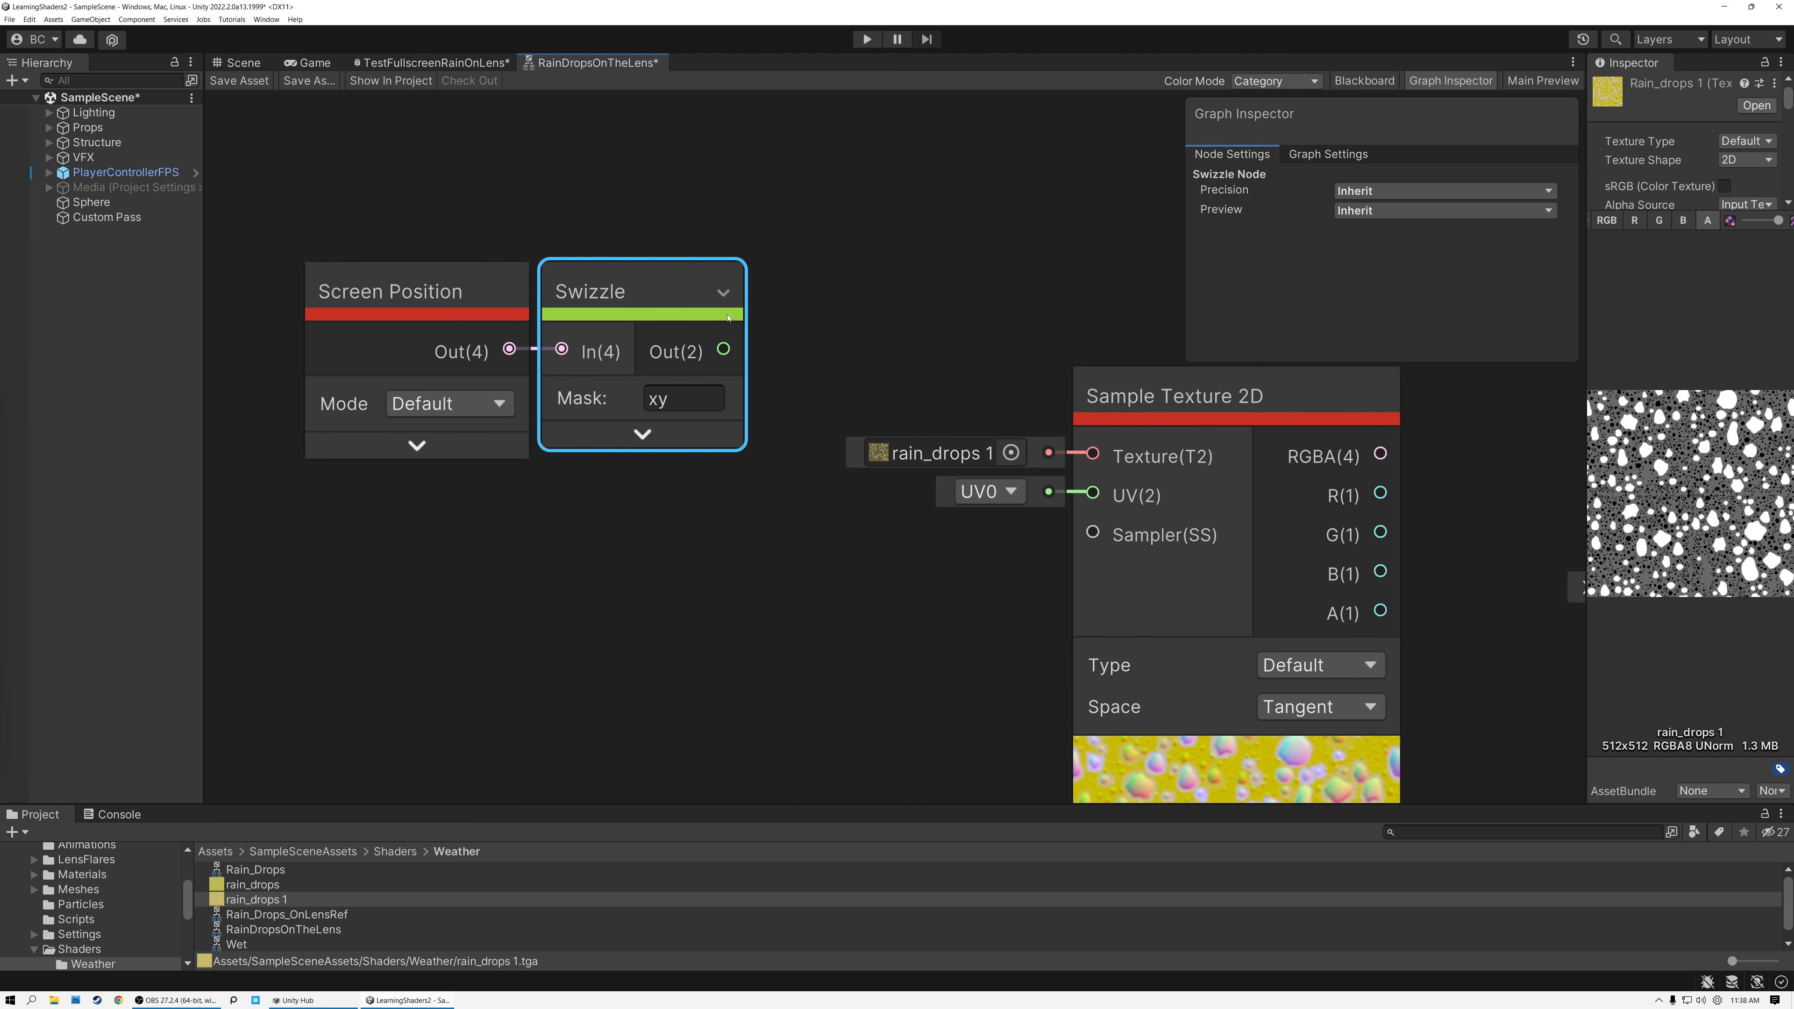
drag(725, 350, 1094, 495)
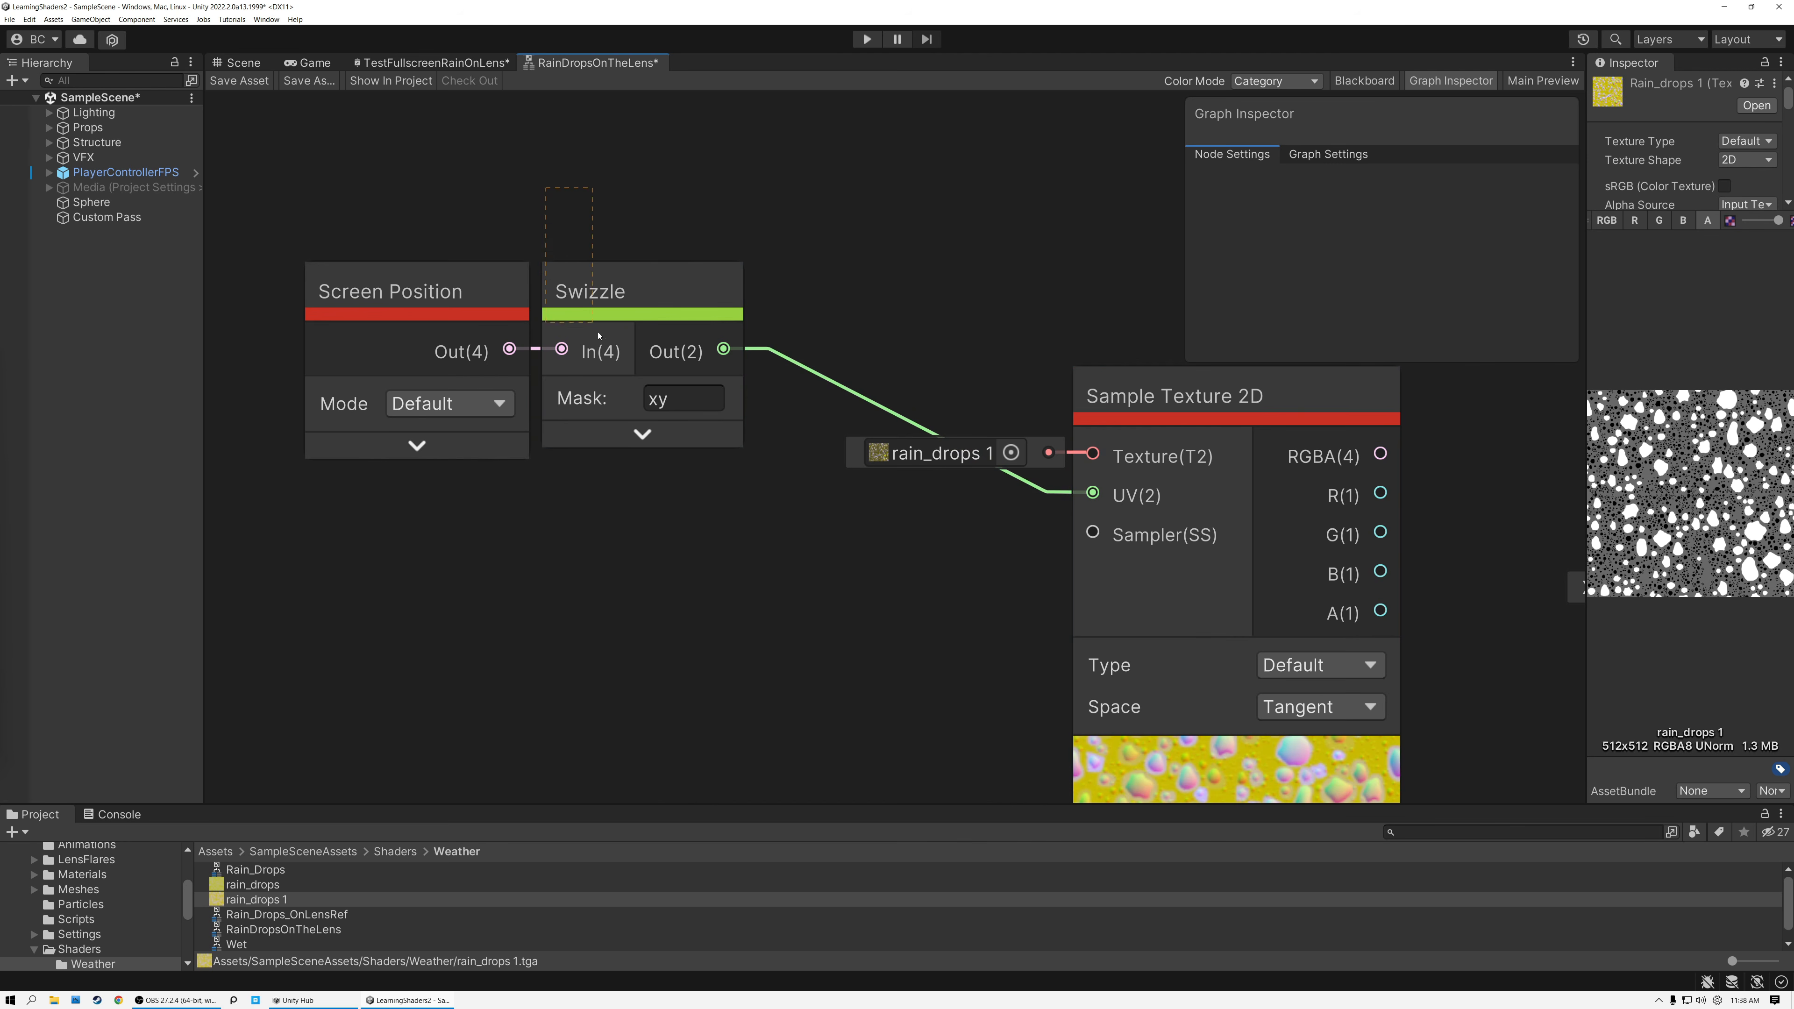
drag(454, 214, 624, 446)
middle_drag(901, 313, 706, 309)
Connect the Sample Texture 2D RGBA output to the RainDistortion output and save the sub graph.
scroll(733, 318, down, 2)
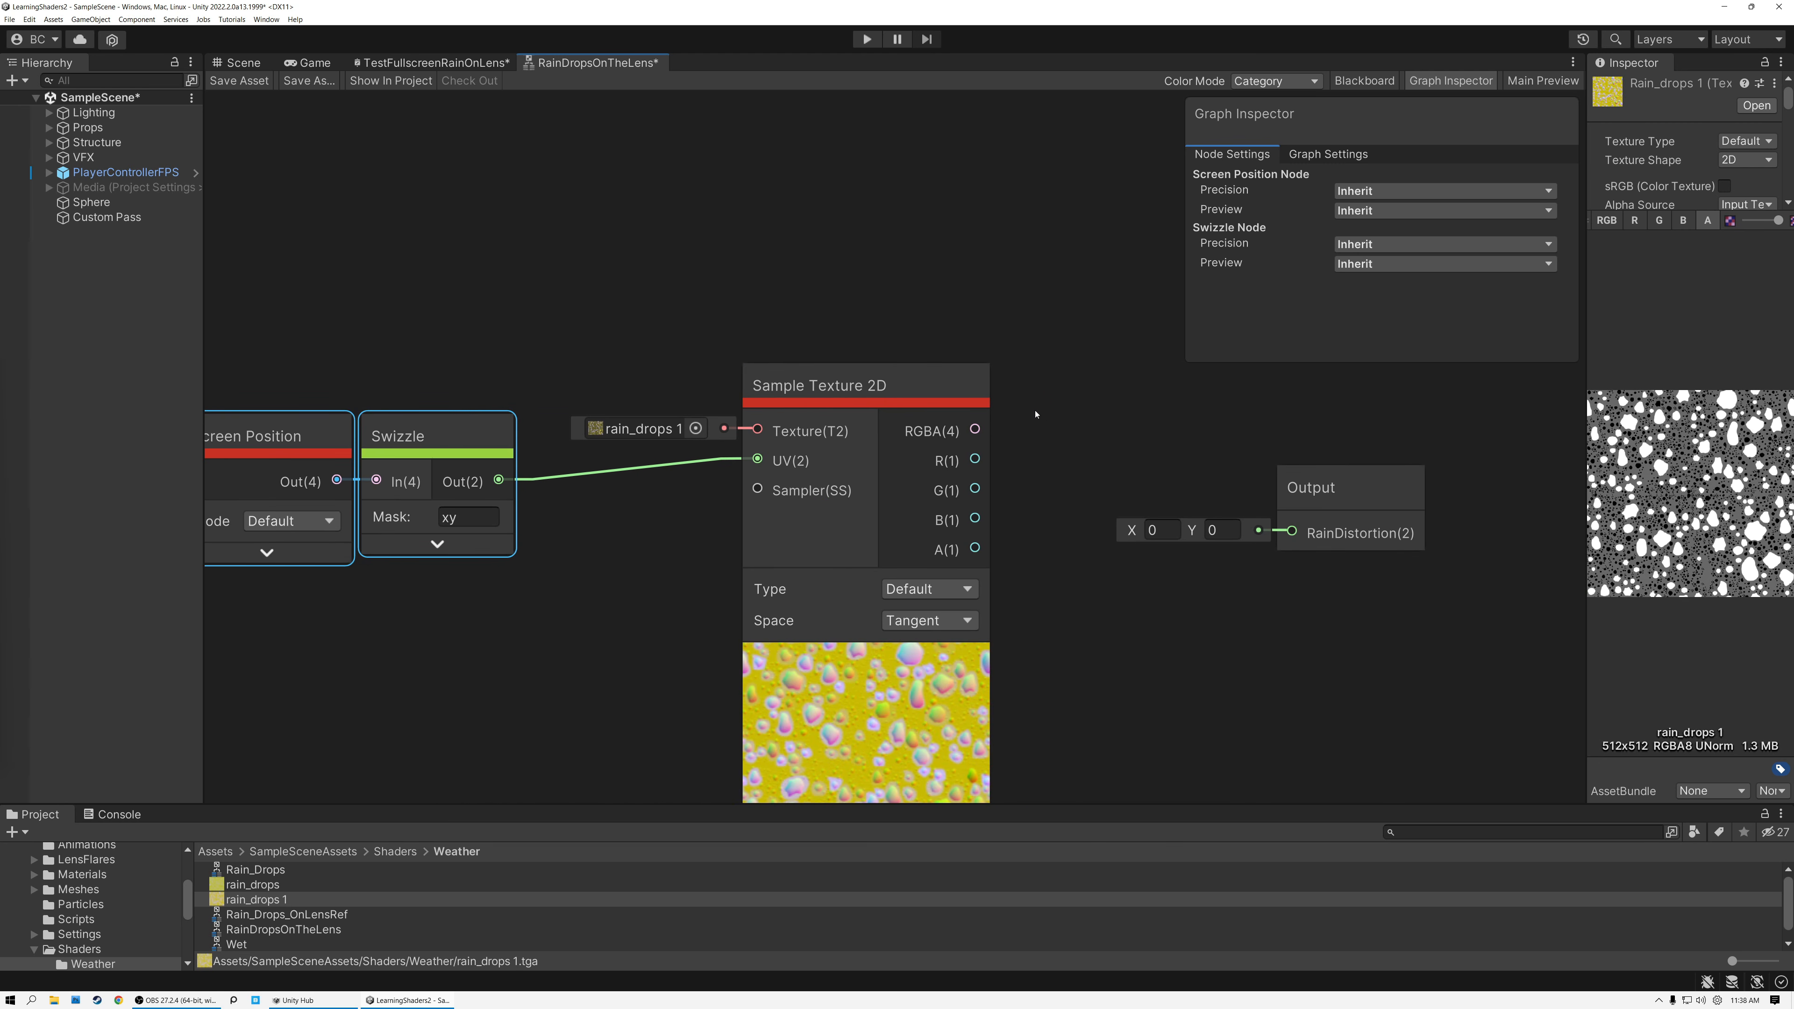
drag(975, 430, 1292, 531)
mouse_move(866, 399)
mouse_down()
mouse_move(870, 461)
mouse_move(871, 427)
mouse_up()
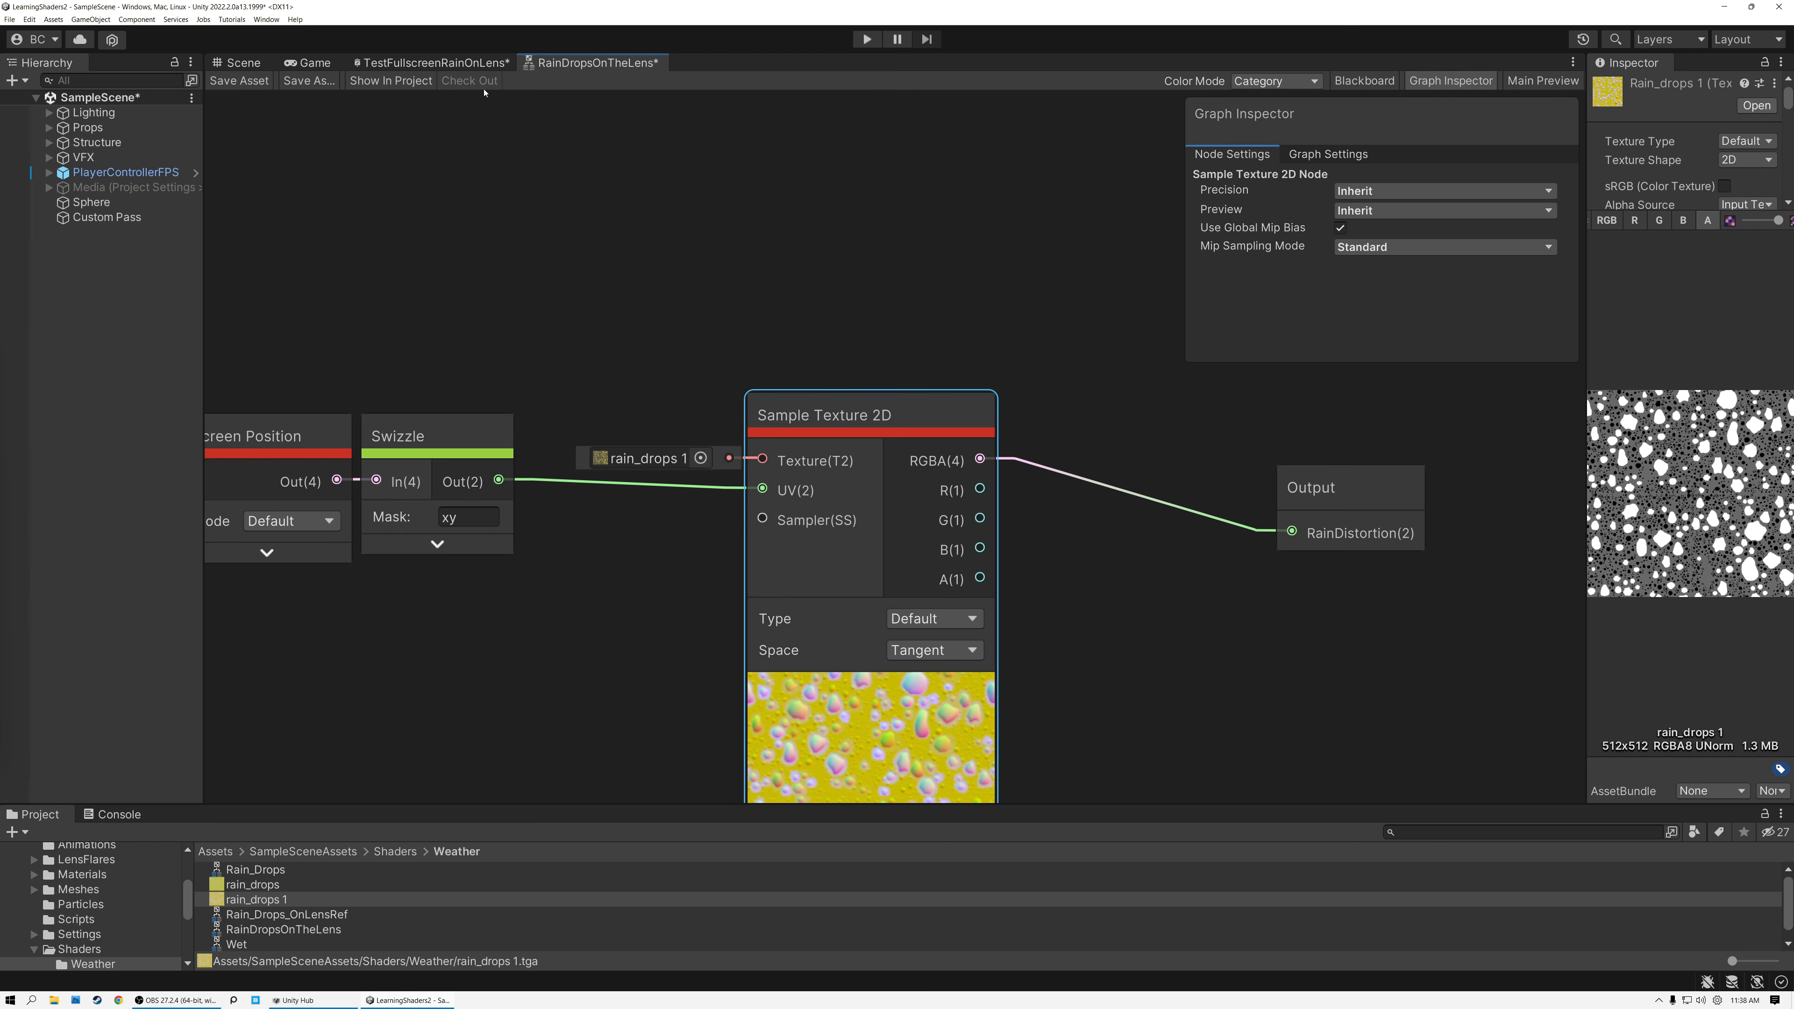
click(241, 81)
Add the RainDropsOnTheLens sub graph as a node in the TestFullscreenRainOnLens graph and collapse its preview.
click(432, 63)
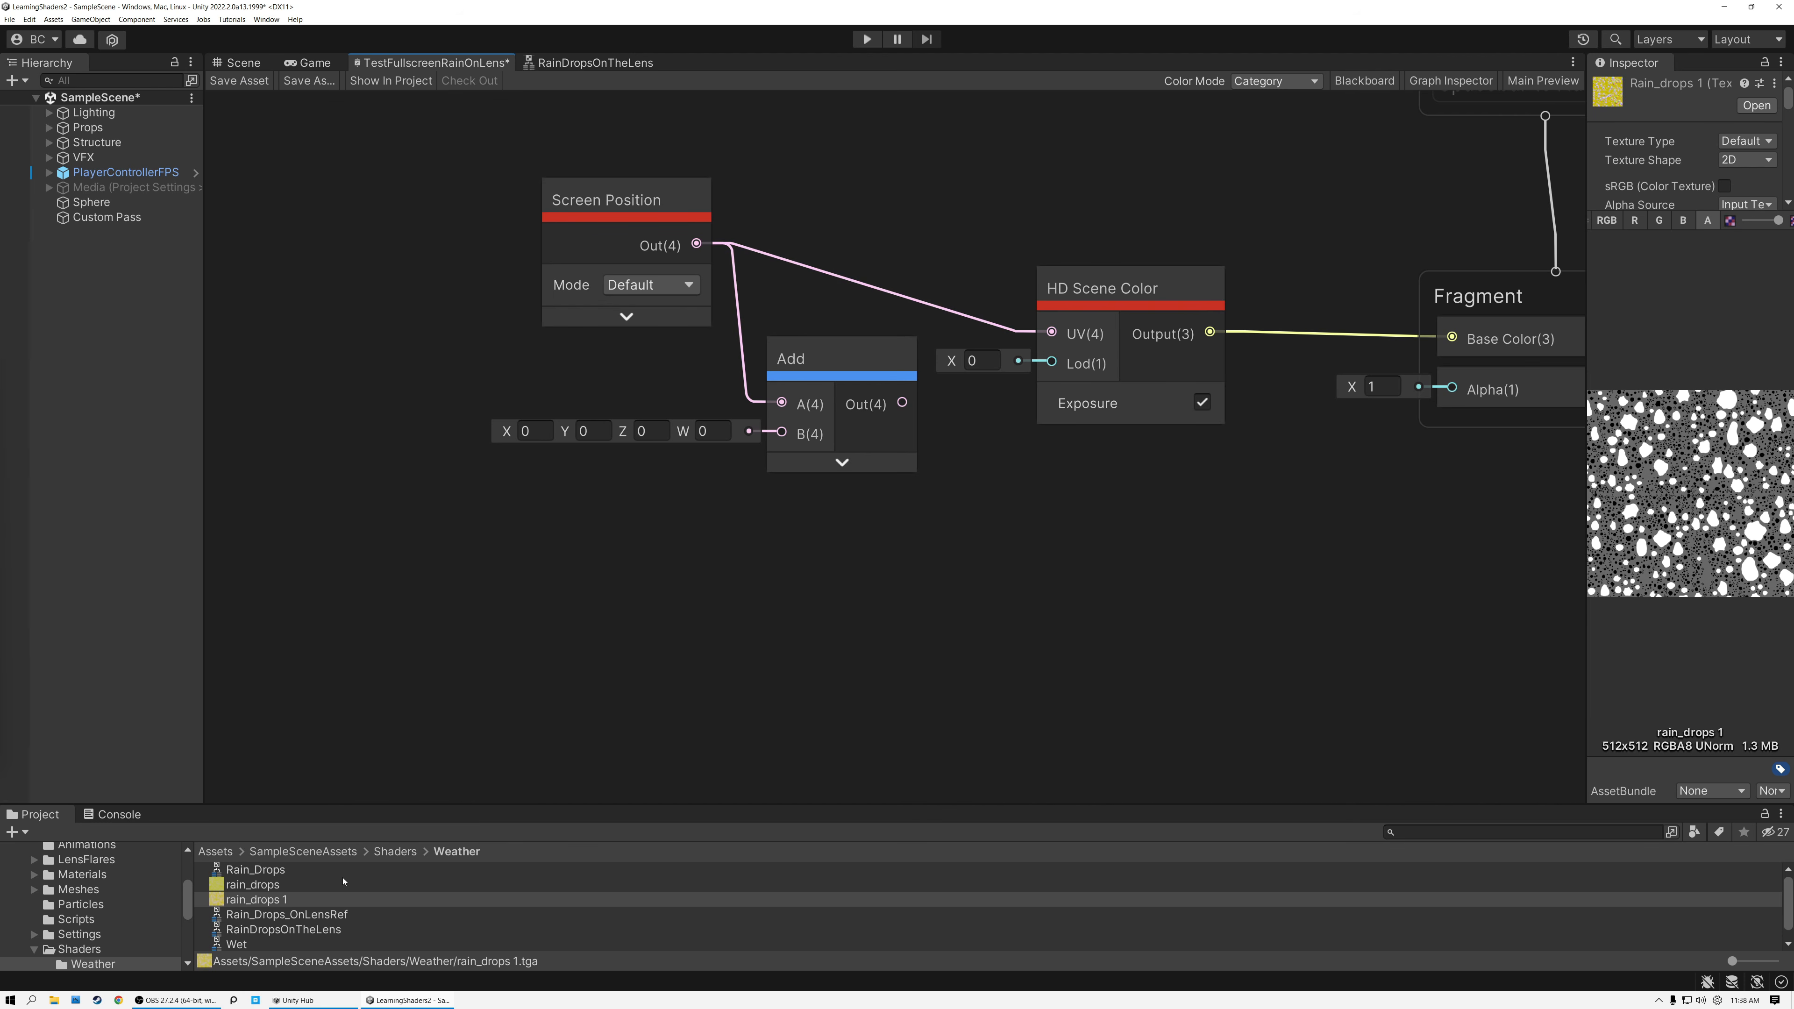
click(287, 931)
drag(297, 919, 646, 533)
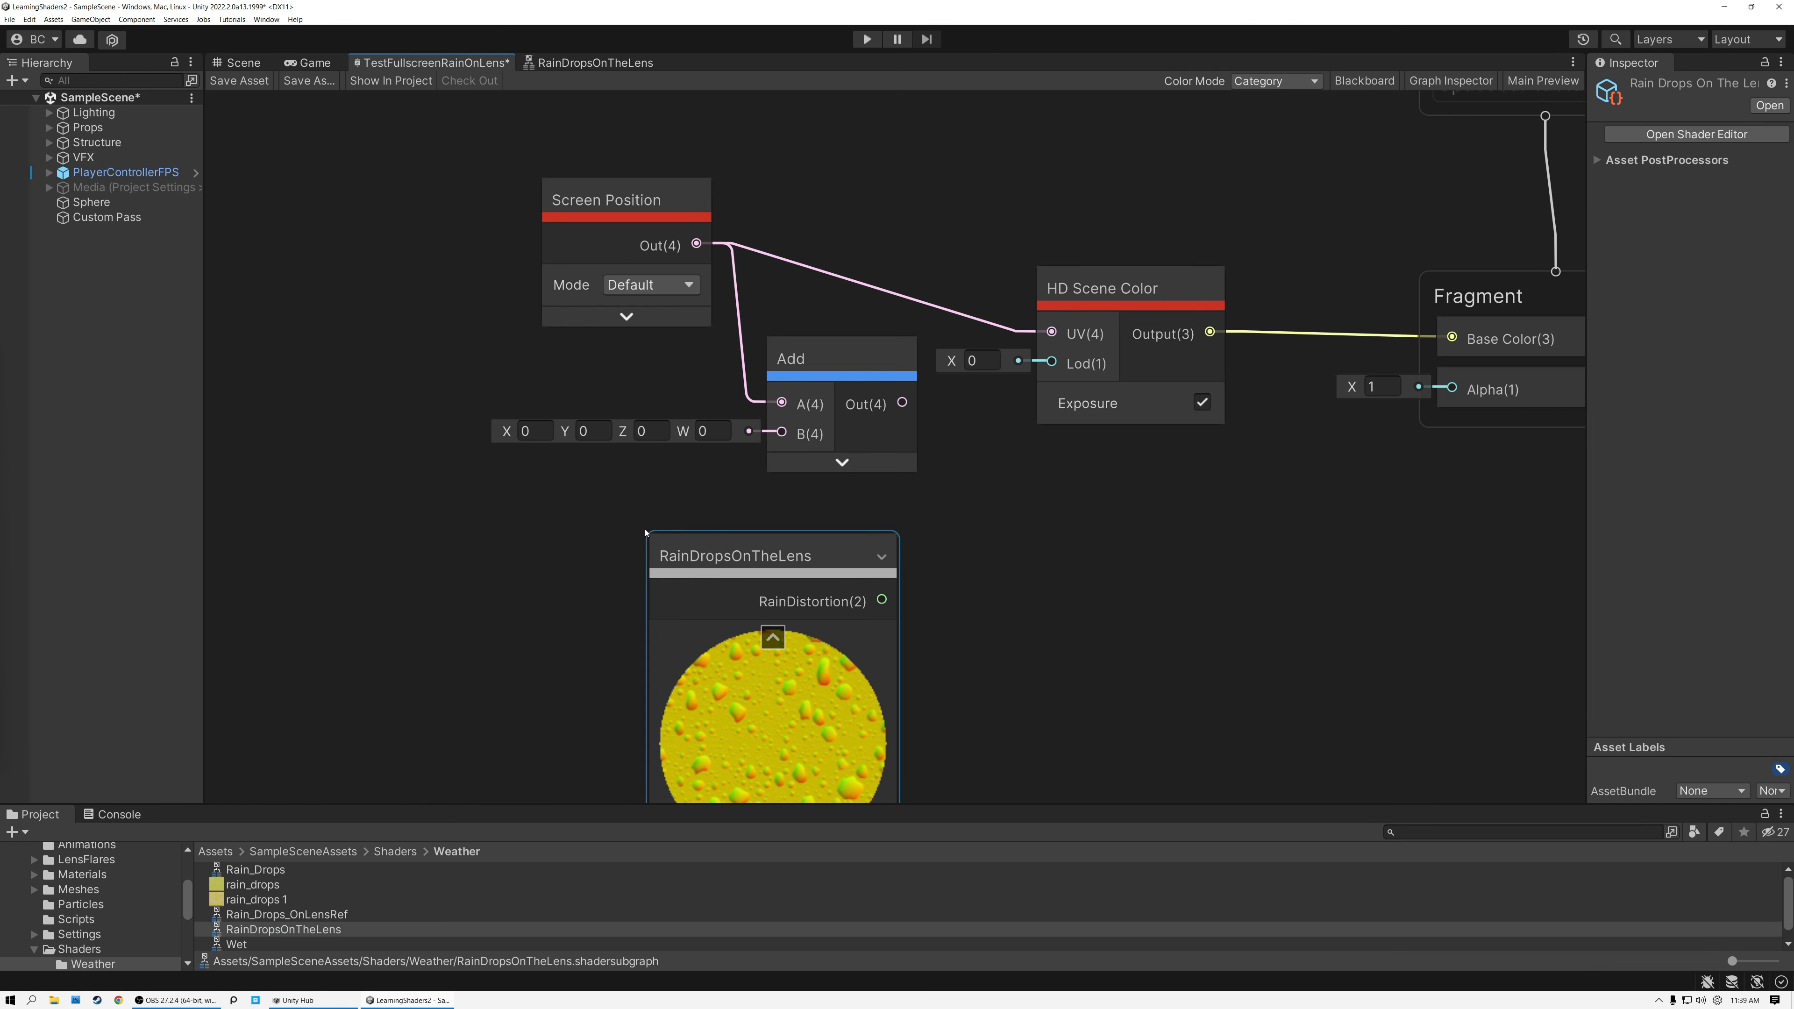
click(773, 639)
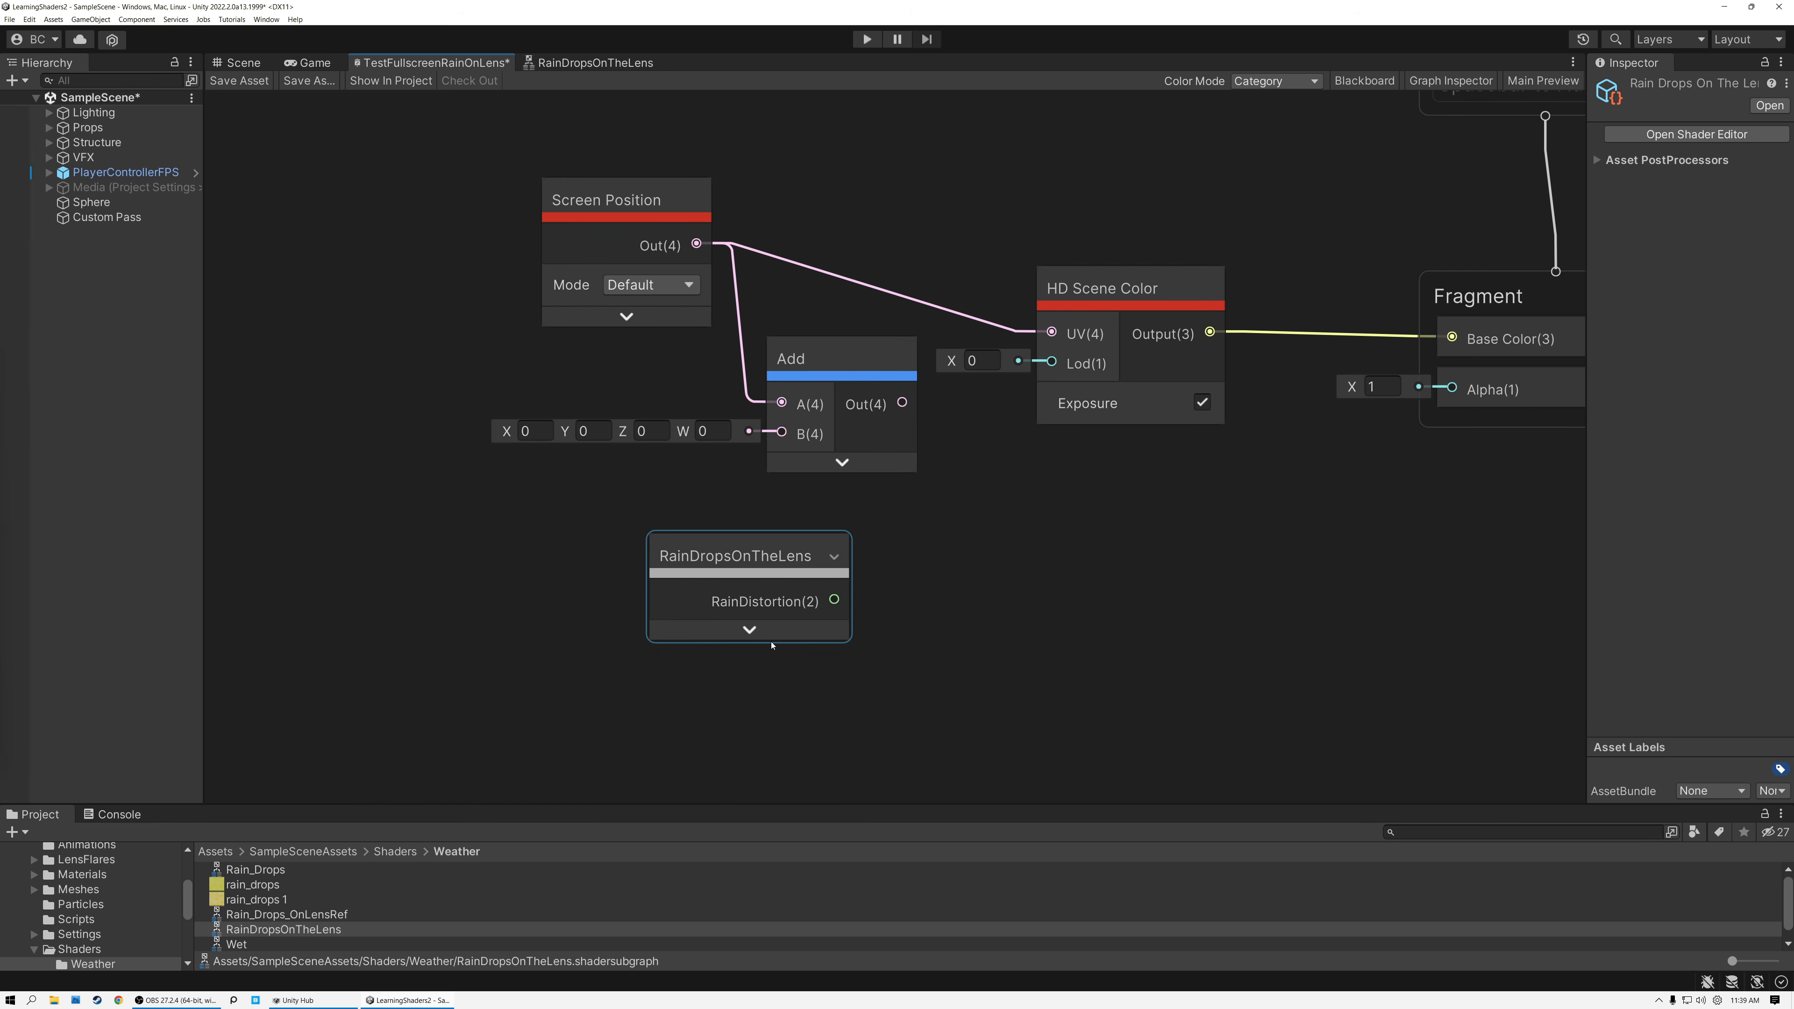
Connect RainDistortion to the Fragment's Base Color, place the node below HD Scene Color, save the graph and show the scene.
drag(834, 600, 1446, 340)
drag(756, 559, 1146, 496)
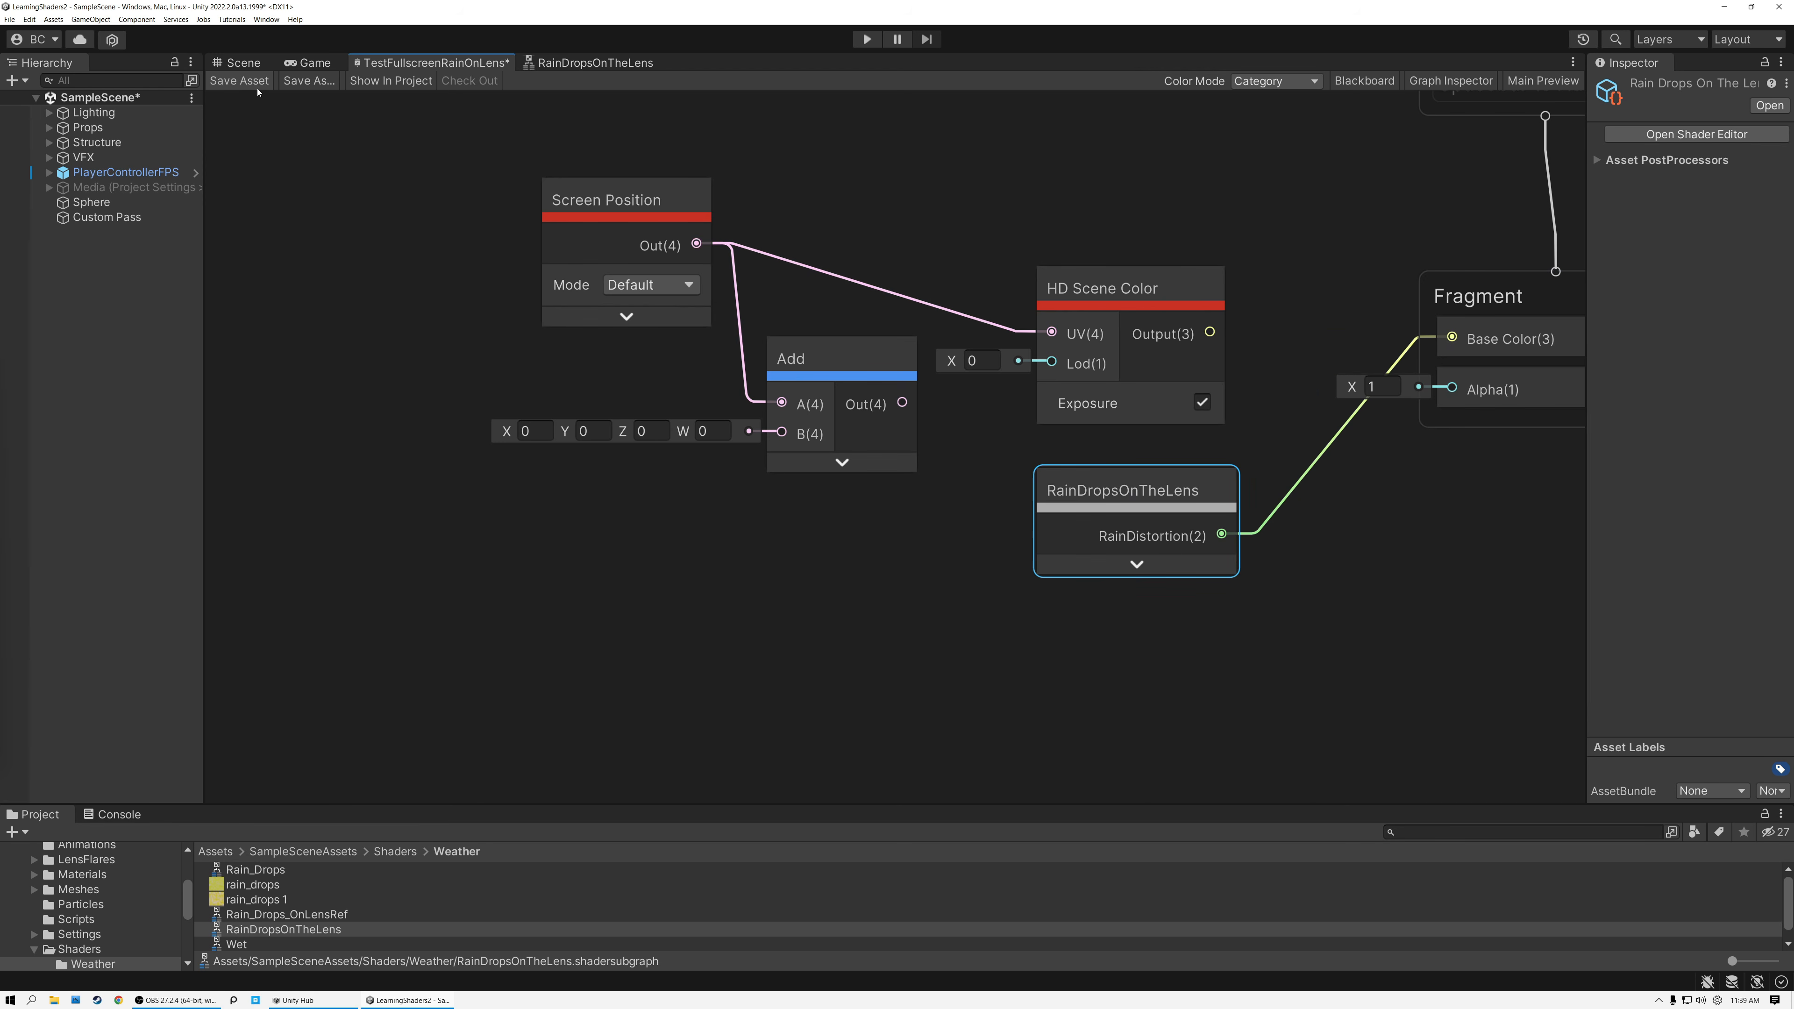
click(239, 80)
click(241, 63)
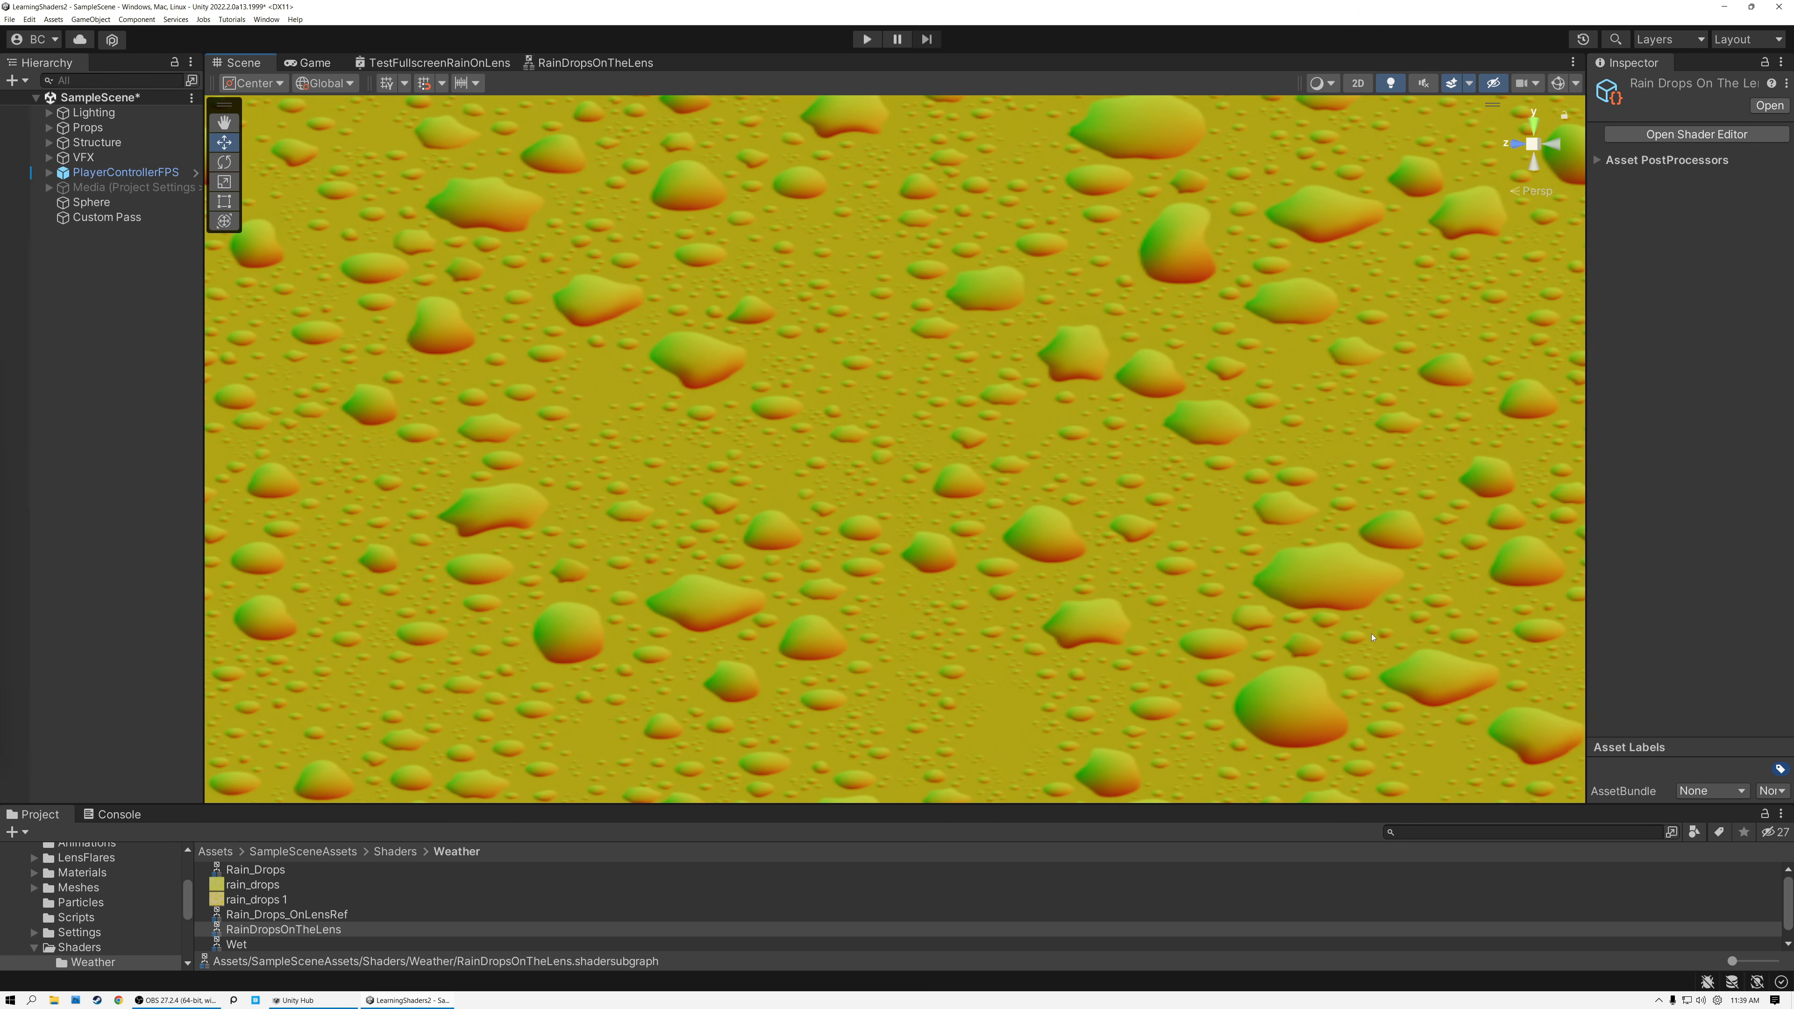
In the RainDropsOnTheLens sub graph, connect the Swizzle output directly to RainDistortion, save, and check the result in the scene.
click(582, 64)
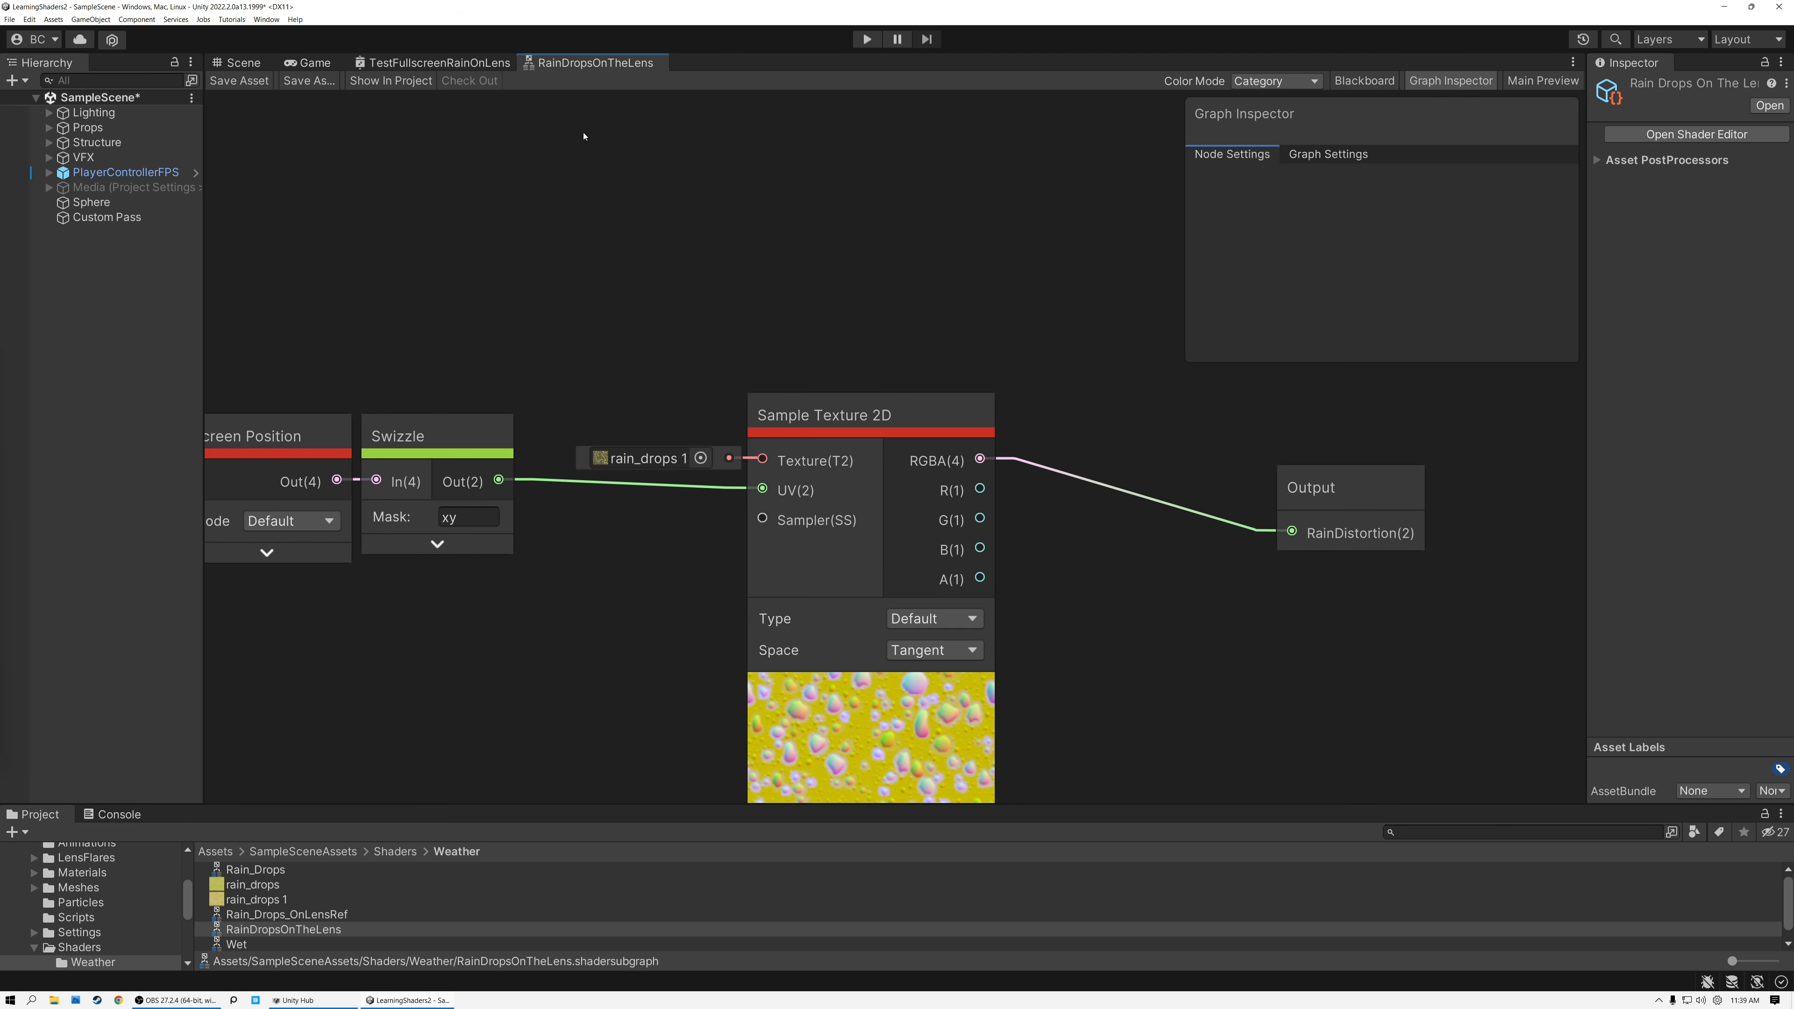
middle_drag(580, 324, 721, 281)
click(650, 457)
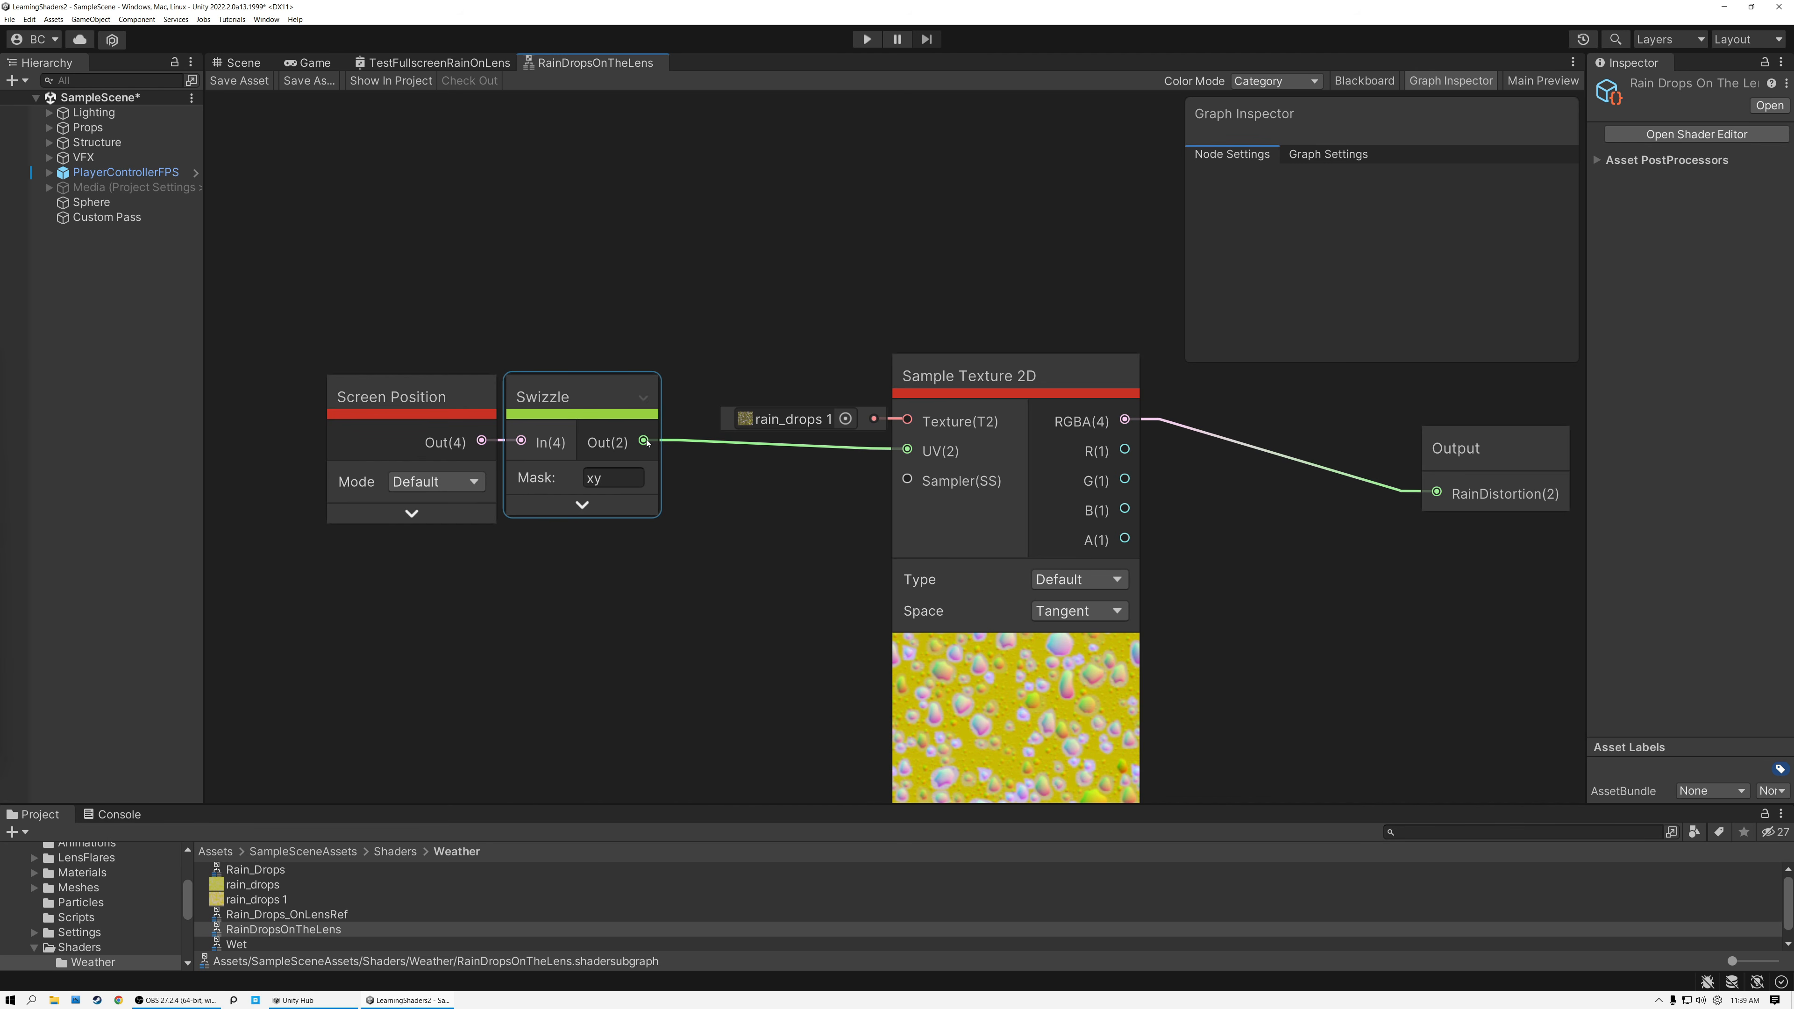
drag(644, 442, 1432, 493)
click(240, 79)
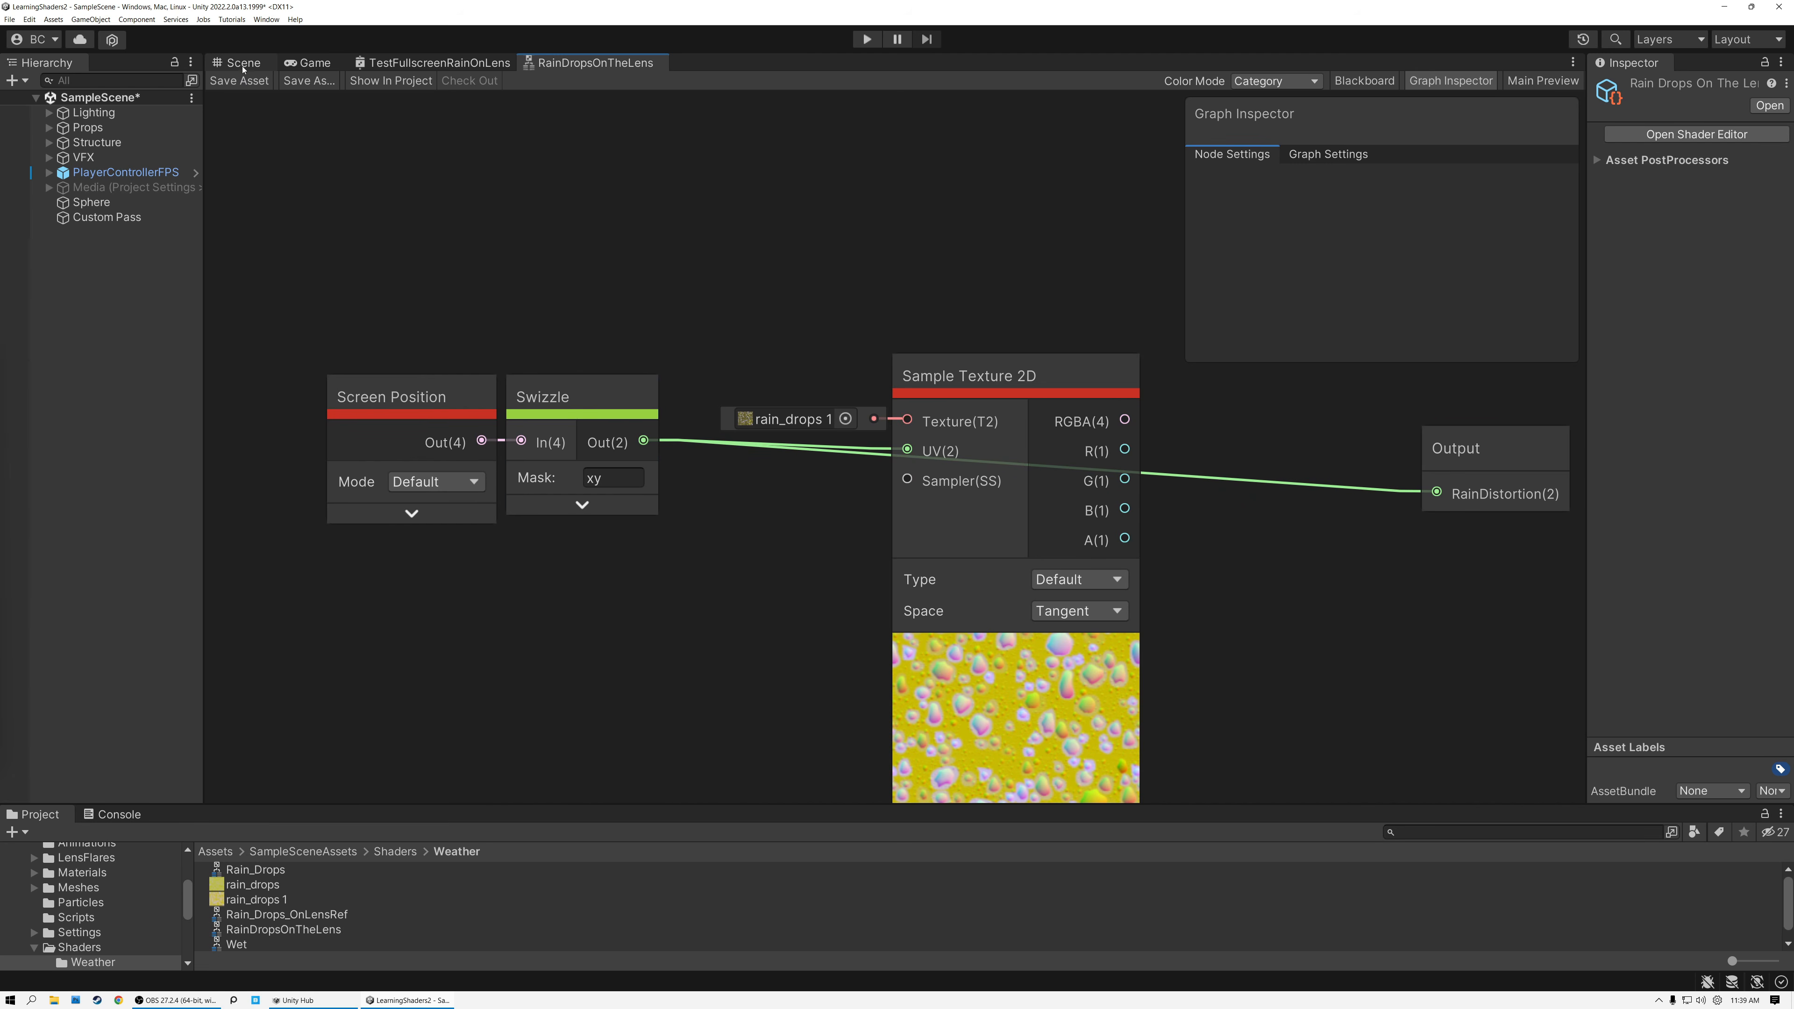
click(242, 63)
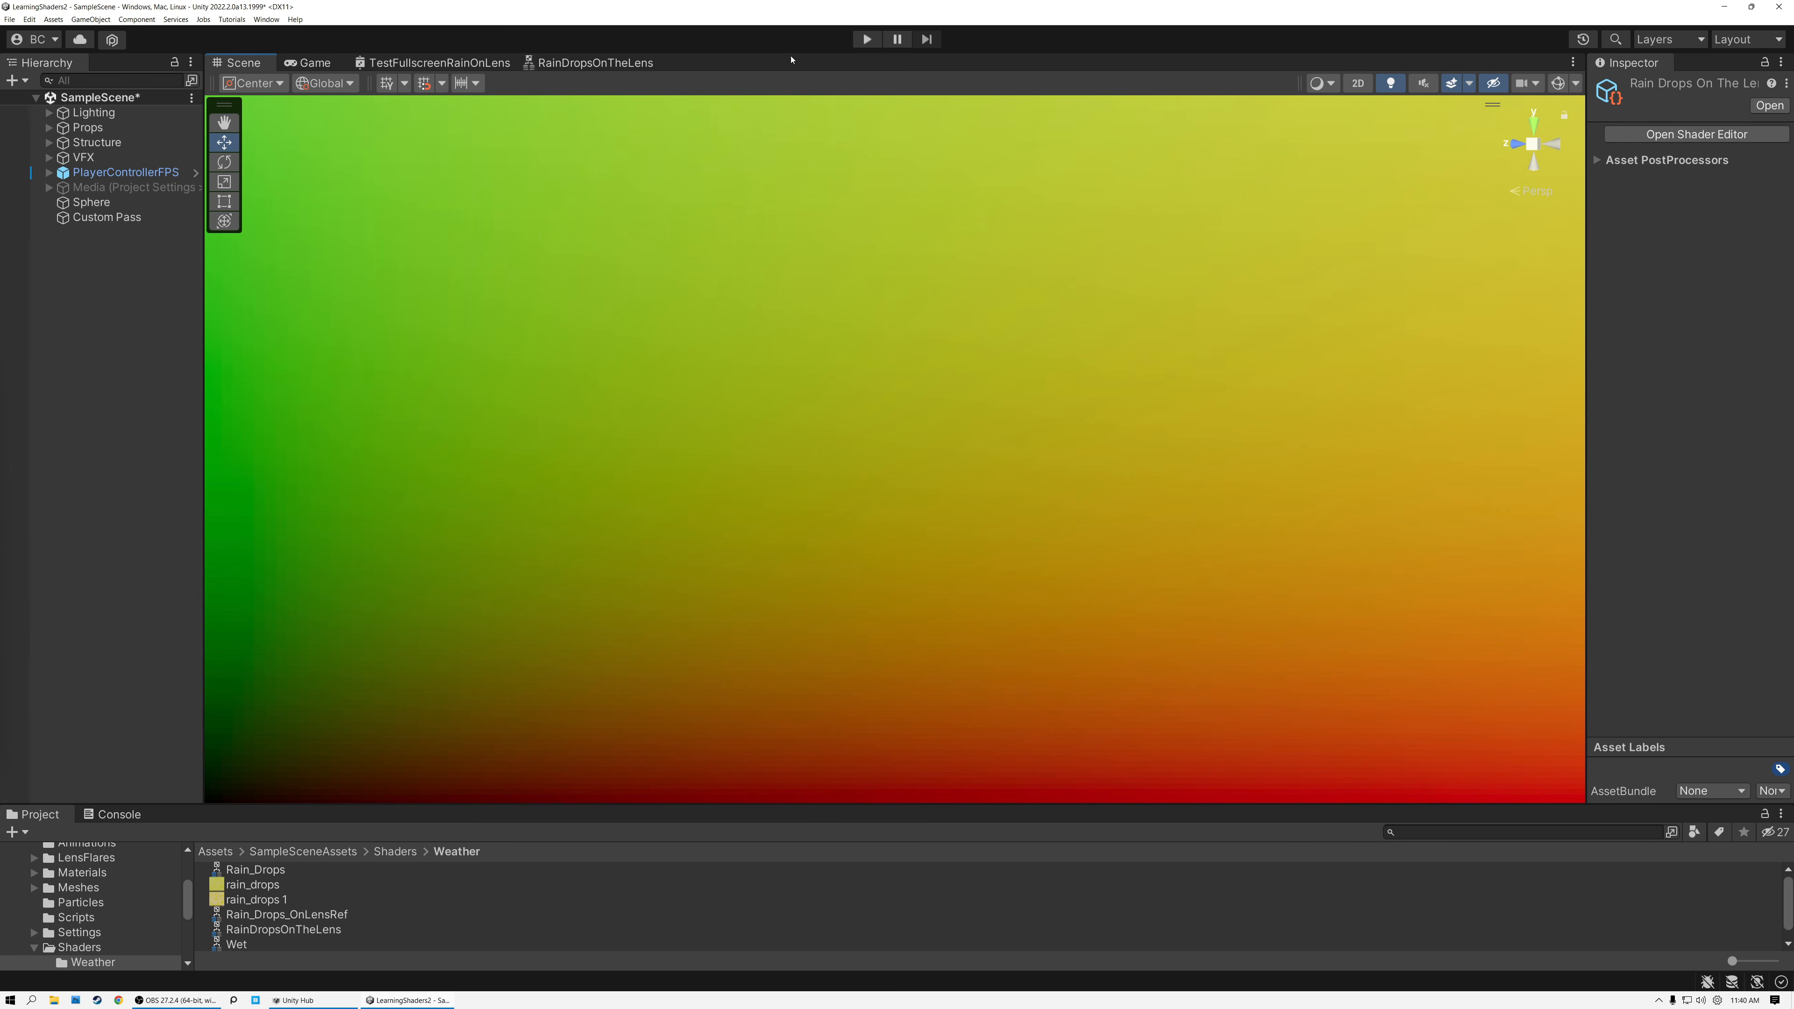
Add a Screen node to the RainDropsOnTheLens sub graph, placed below the Screen Position node.
click(579, 67)
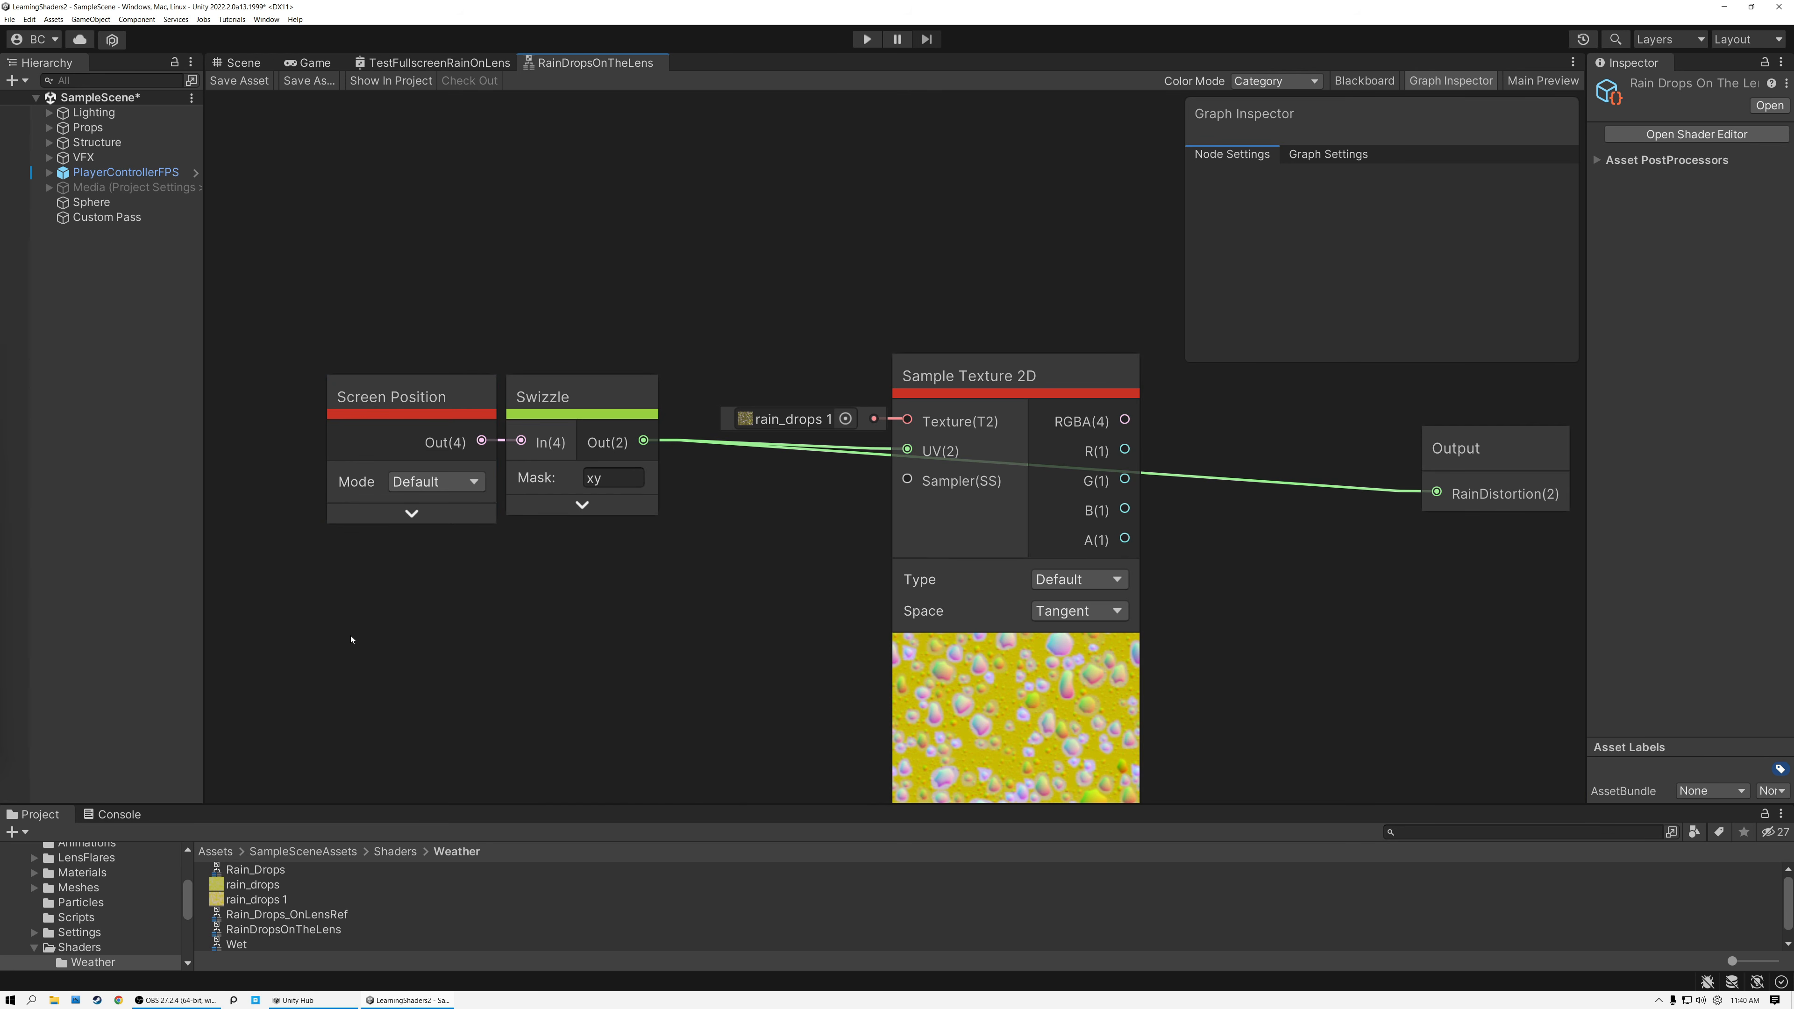
key(space)
text(scree)
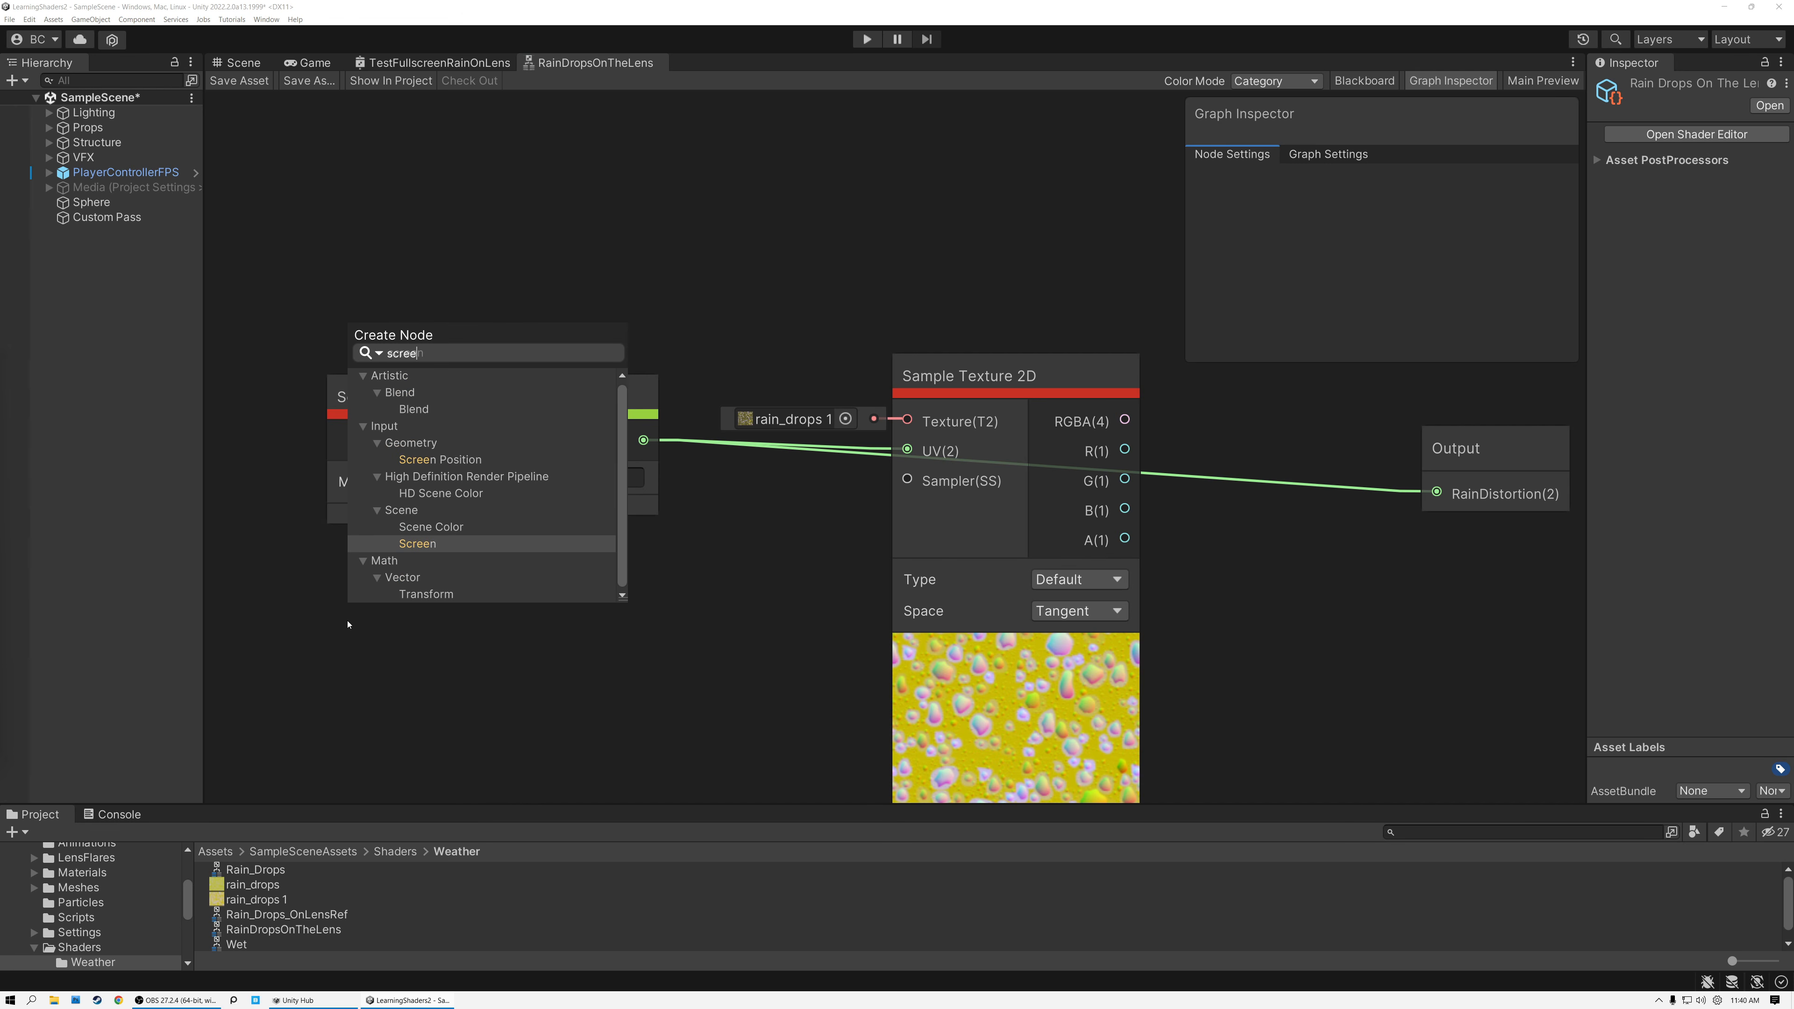
click(417, 544)
drag(406, 671, 390, 587)
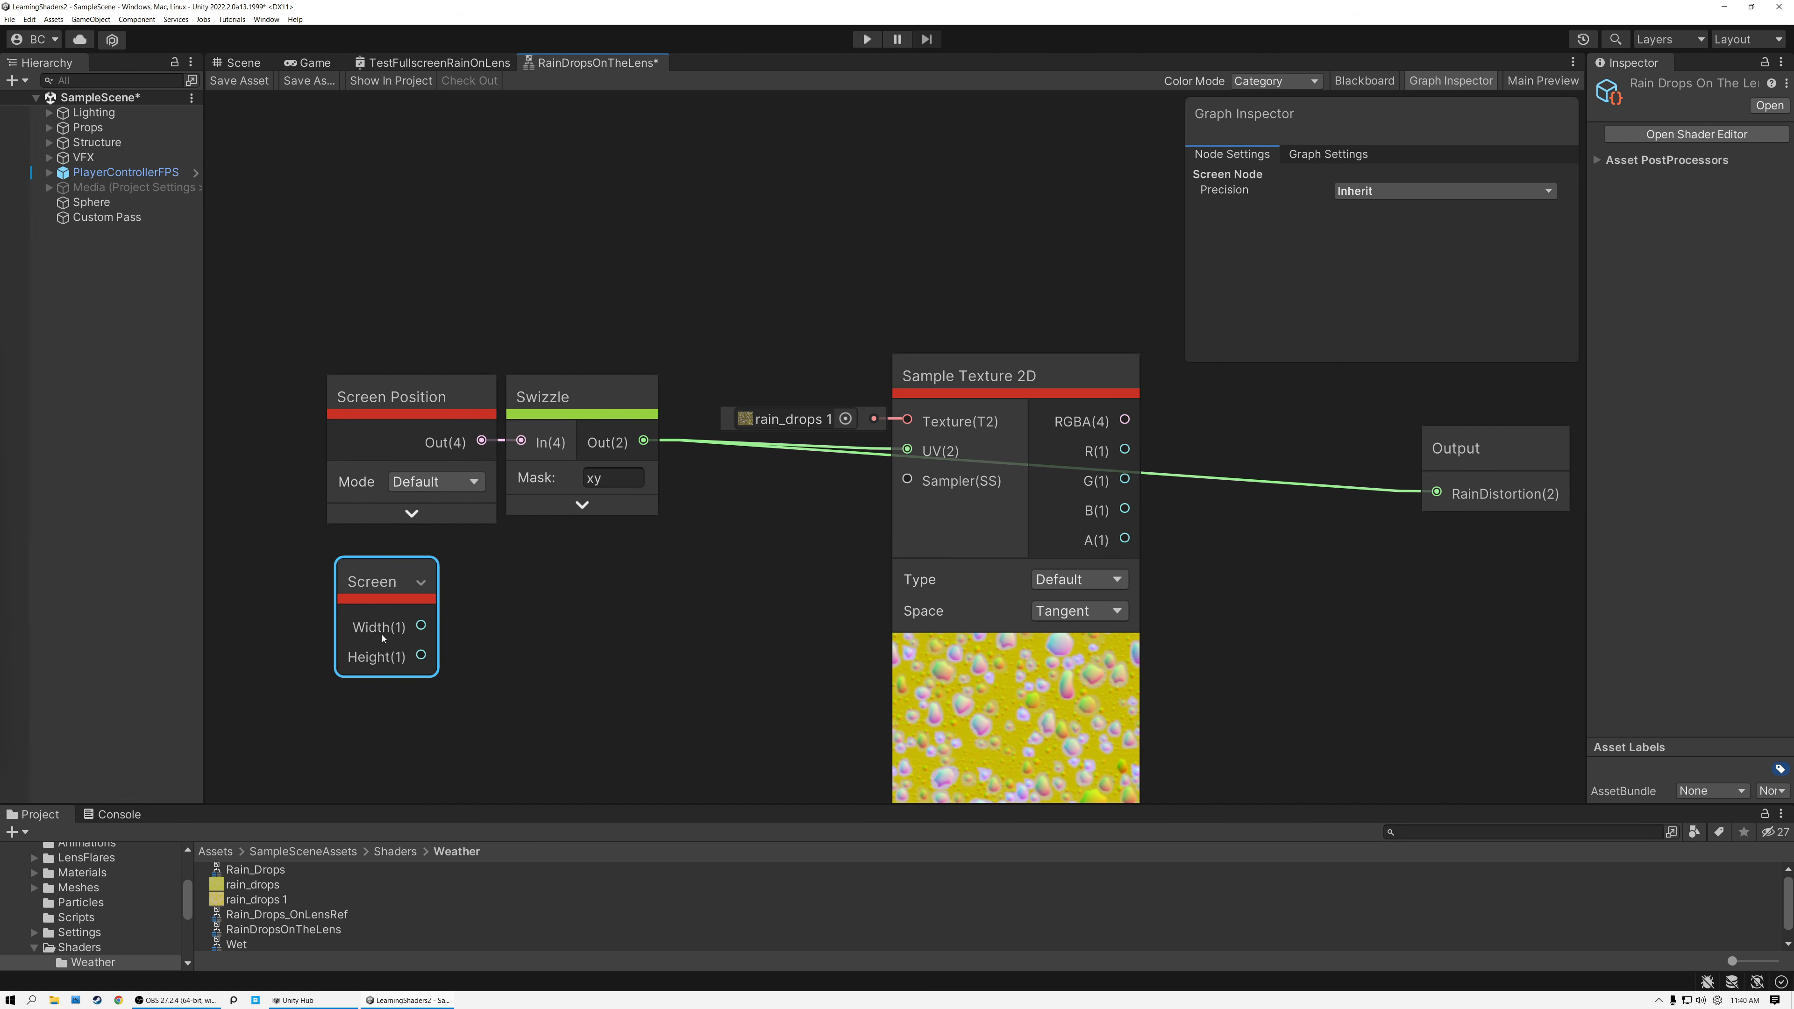
Divide the Screen node's Width by its Height with a new Divide node and collapse the preview.
drag(431, 632, 507, 628)
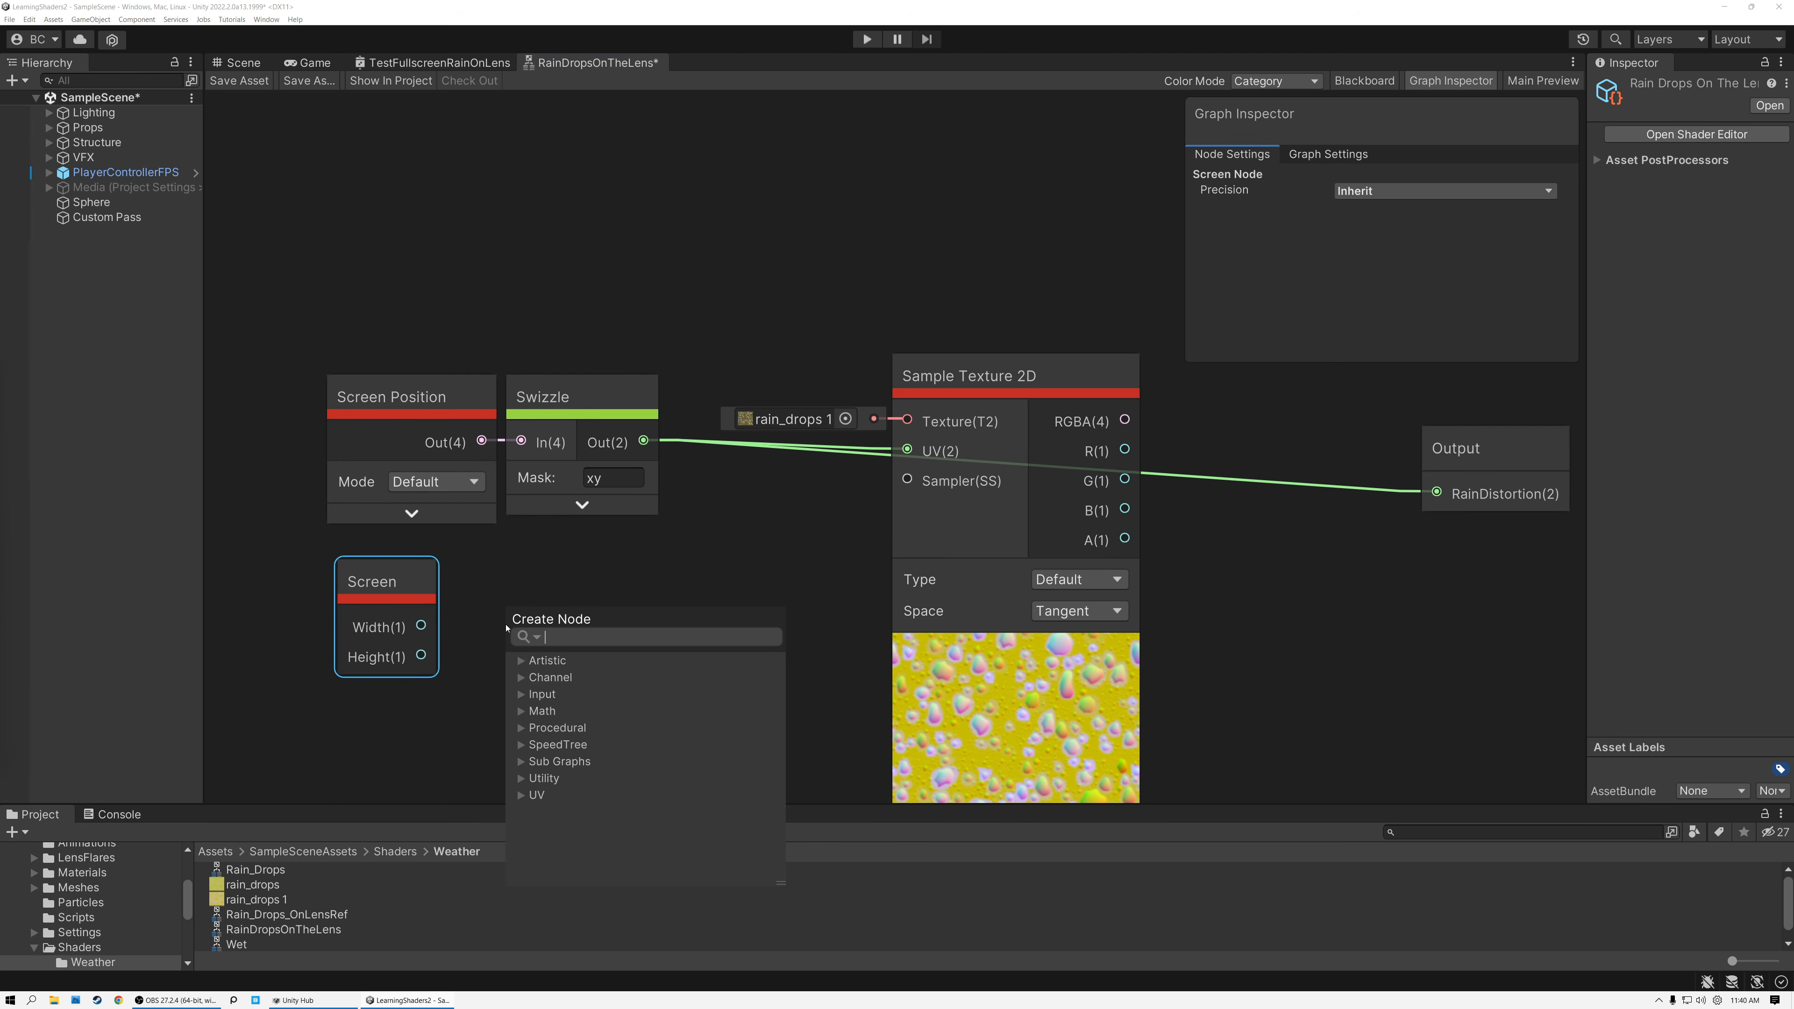
text(divi)
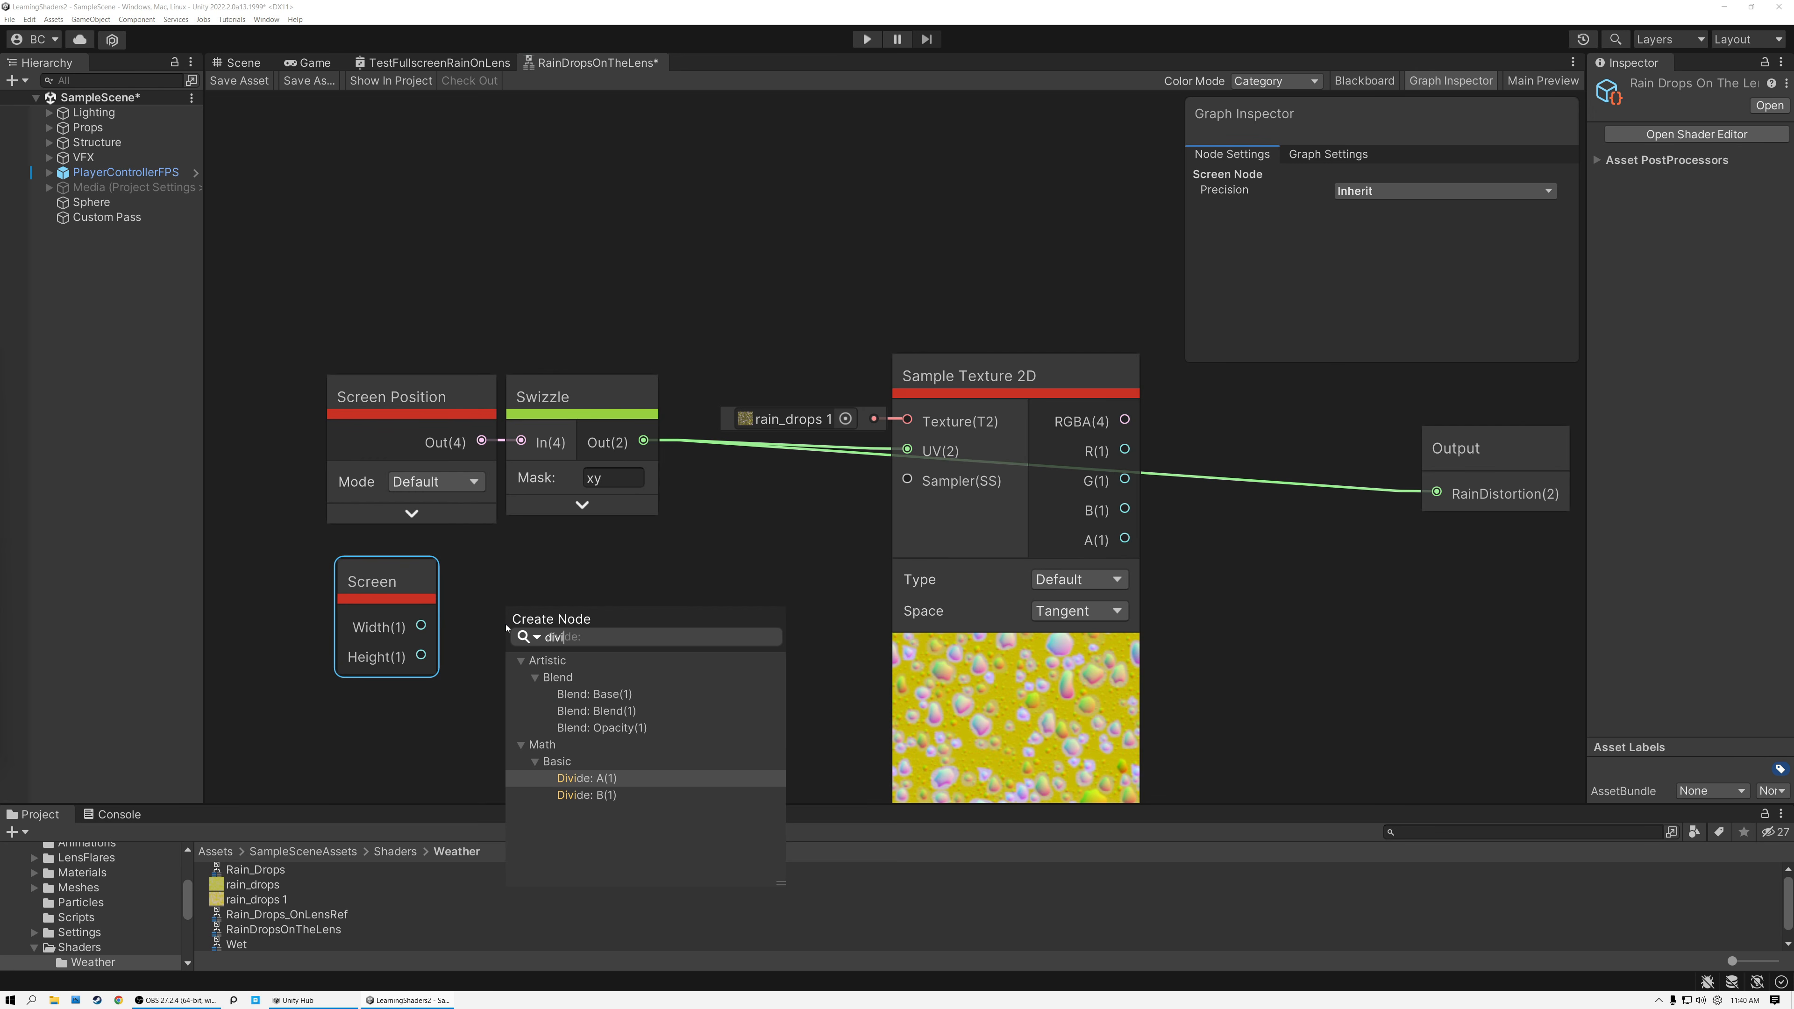
click(597, 781)
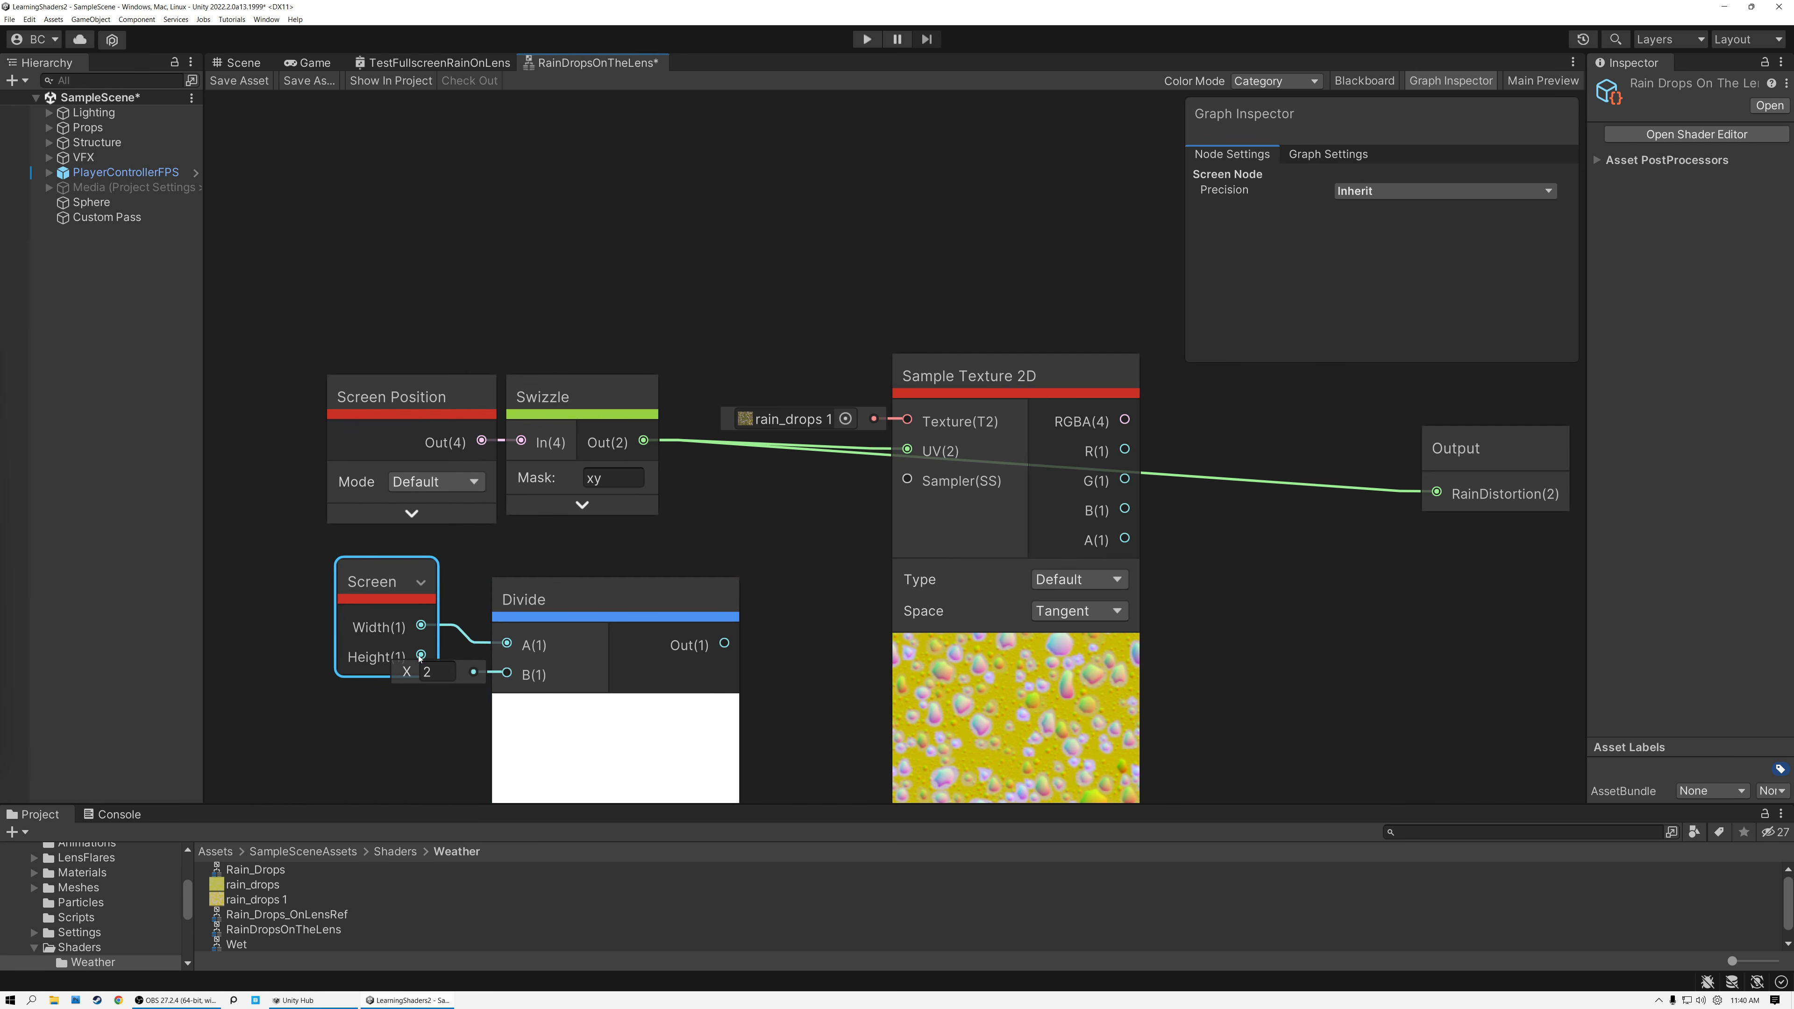
drag(421, 655, 506, 677)
click(616, 714)
drag(553, 597, 504, 577)
Align the Screen and Divide nodes beneath the Screen Position and Swizzle nodes, leaving space before Sample Texture 2D.
drag(248, 556, 526, 710)
drag(523, 599, 460, 609)
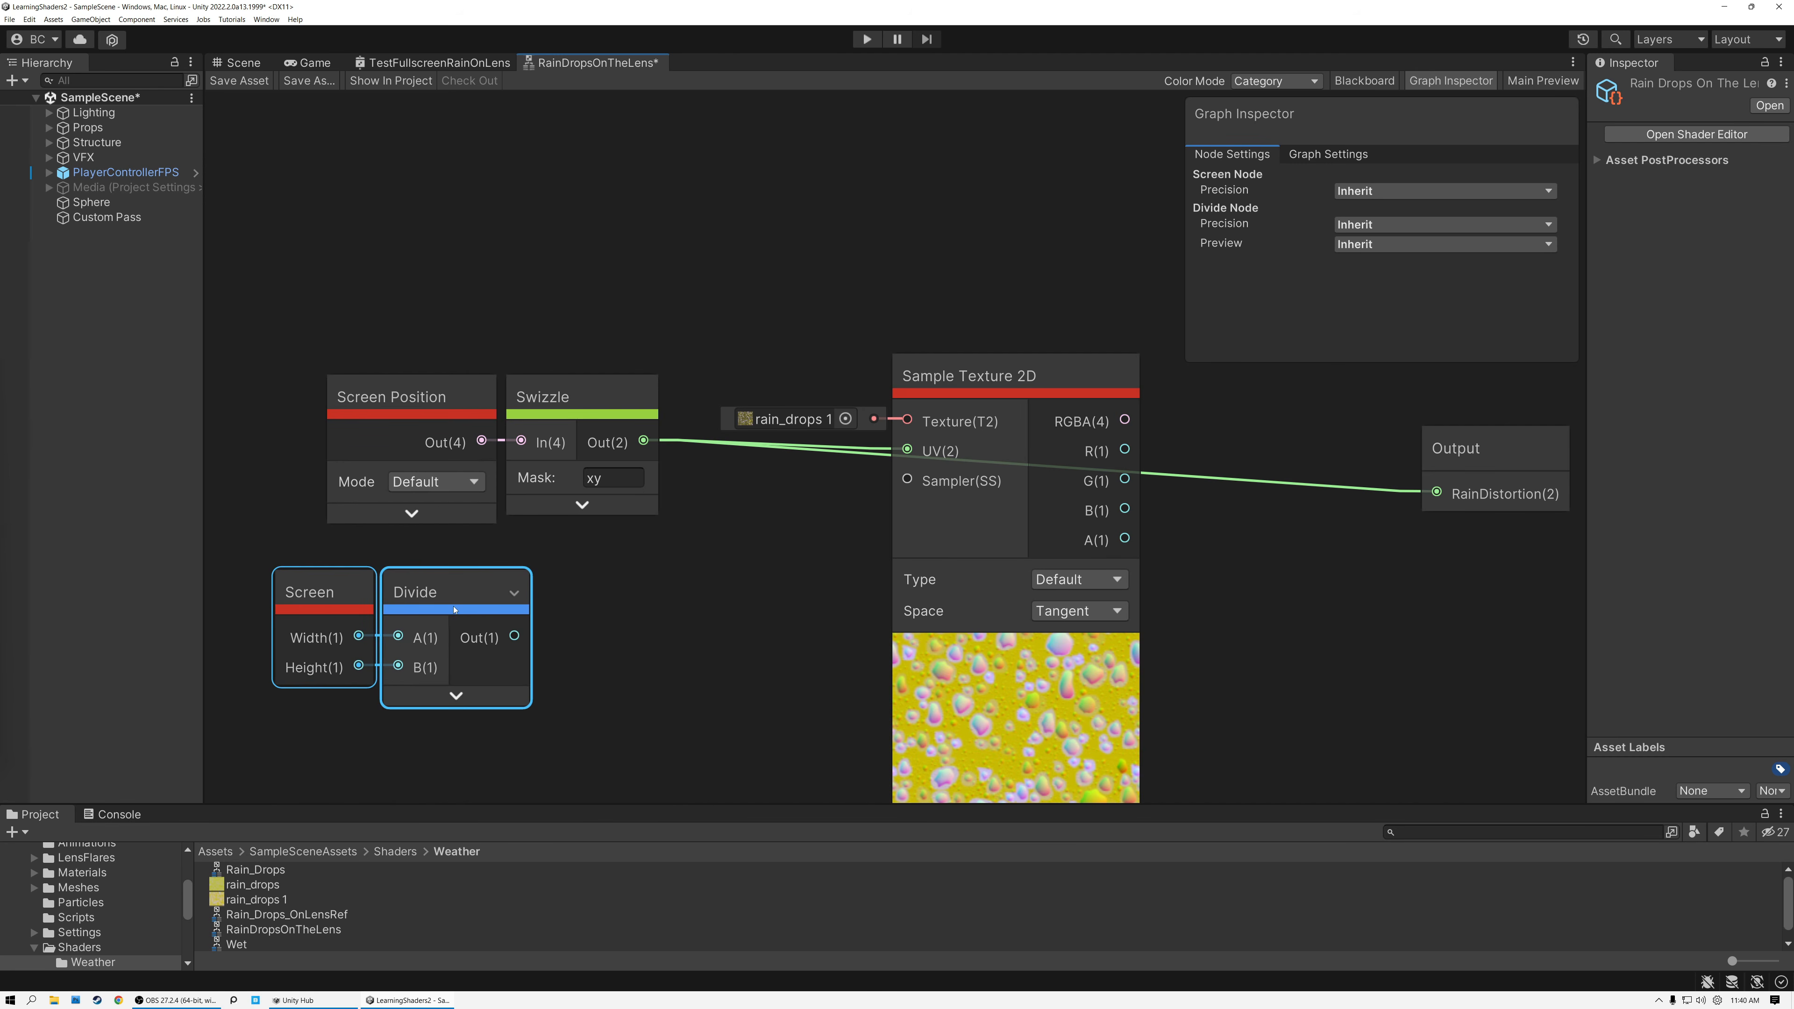
click(367, 555)
click(448, 592)
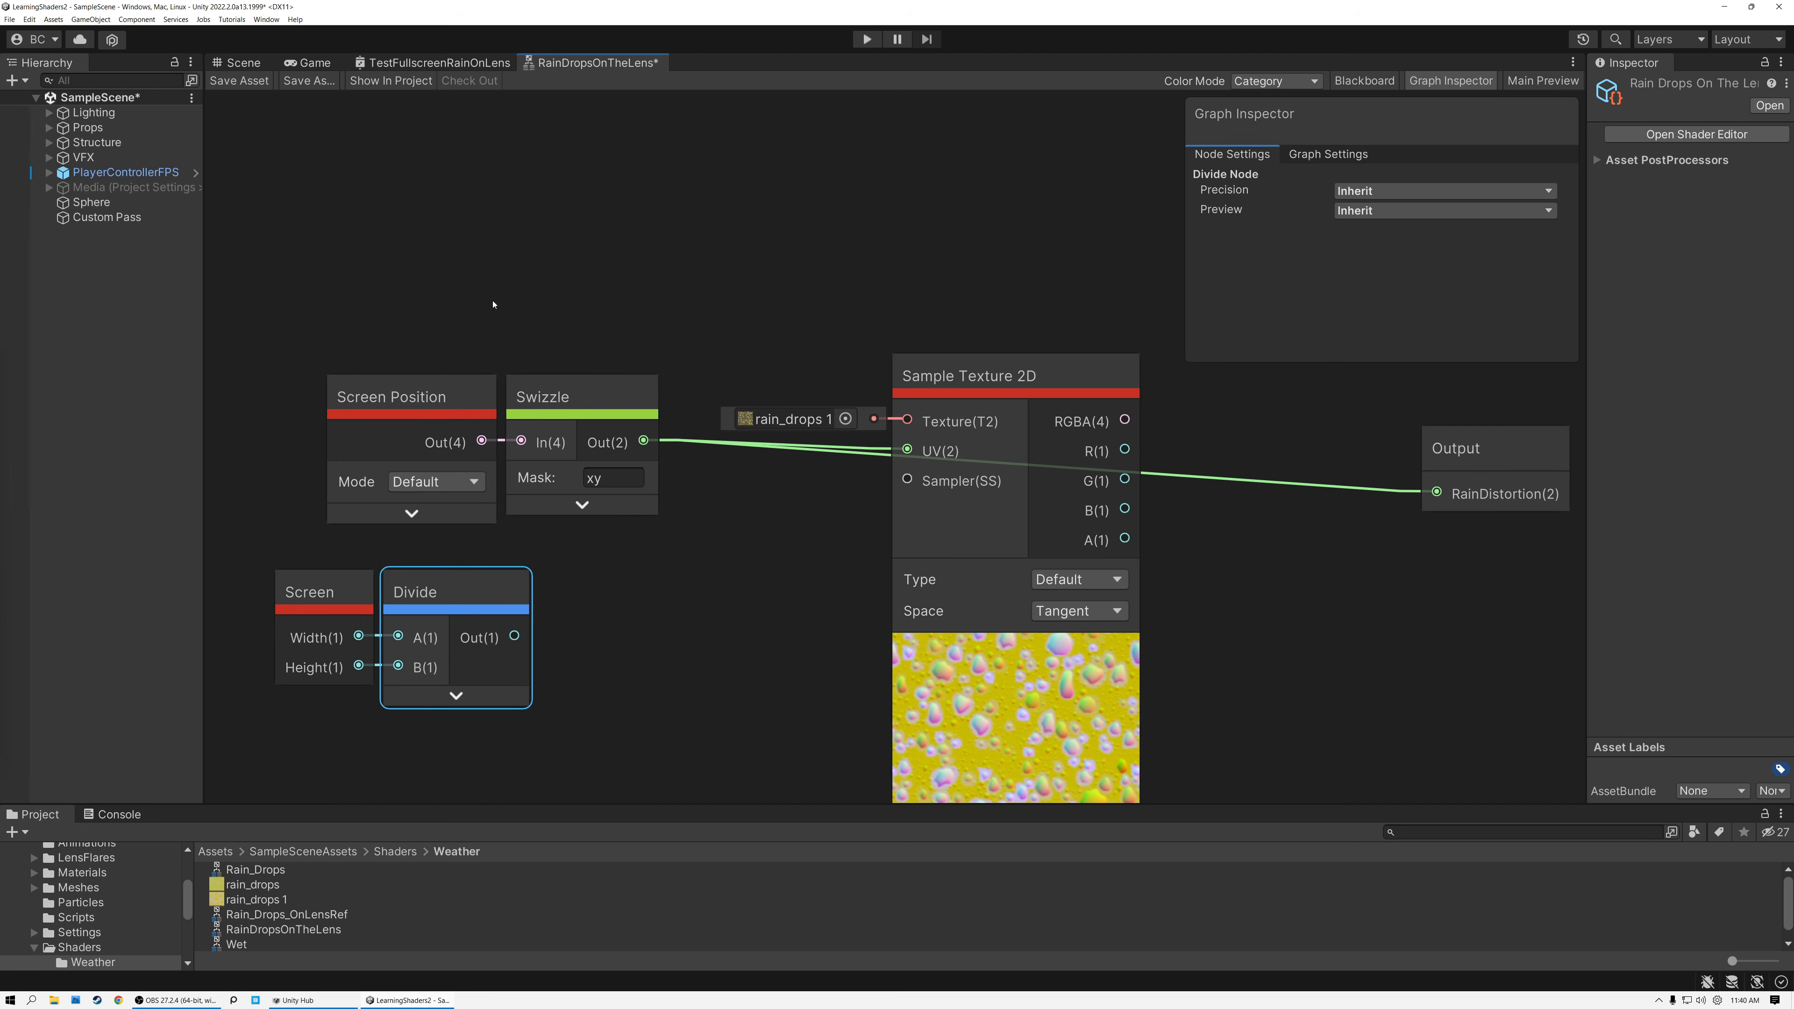
drag(430, 314, 469, 438)
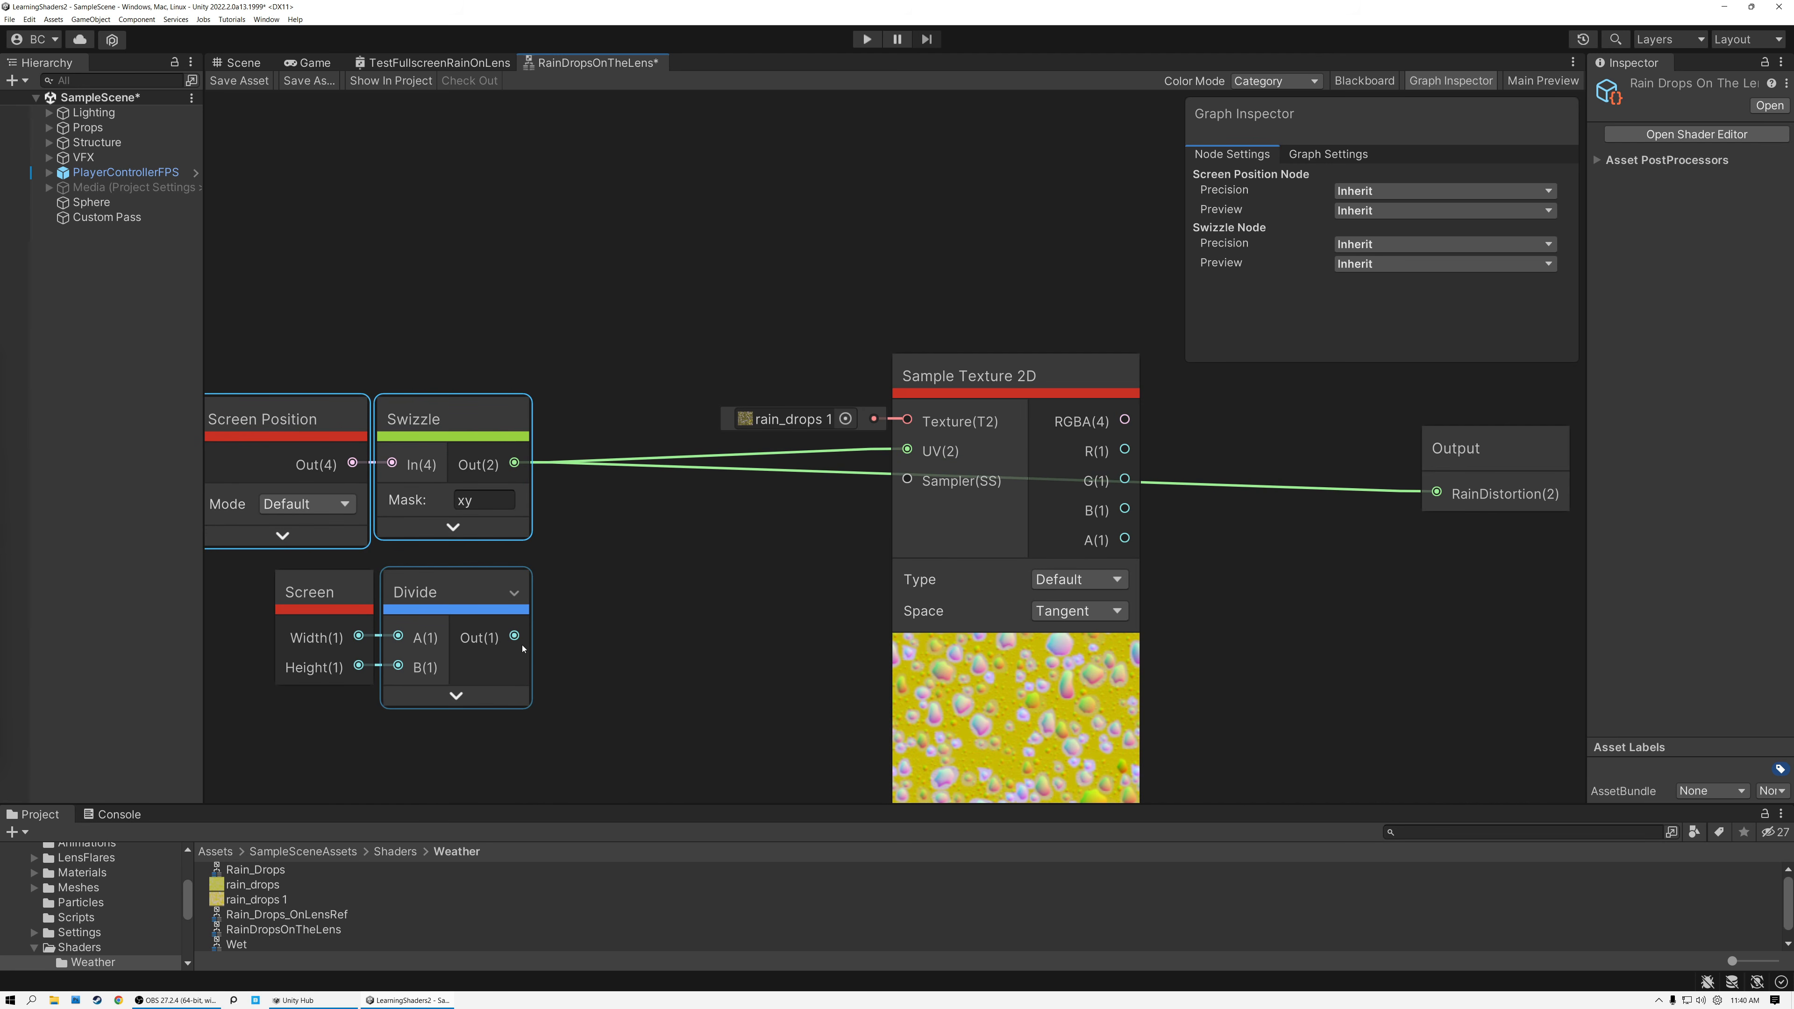
click(573, 514)
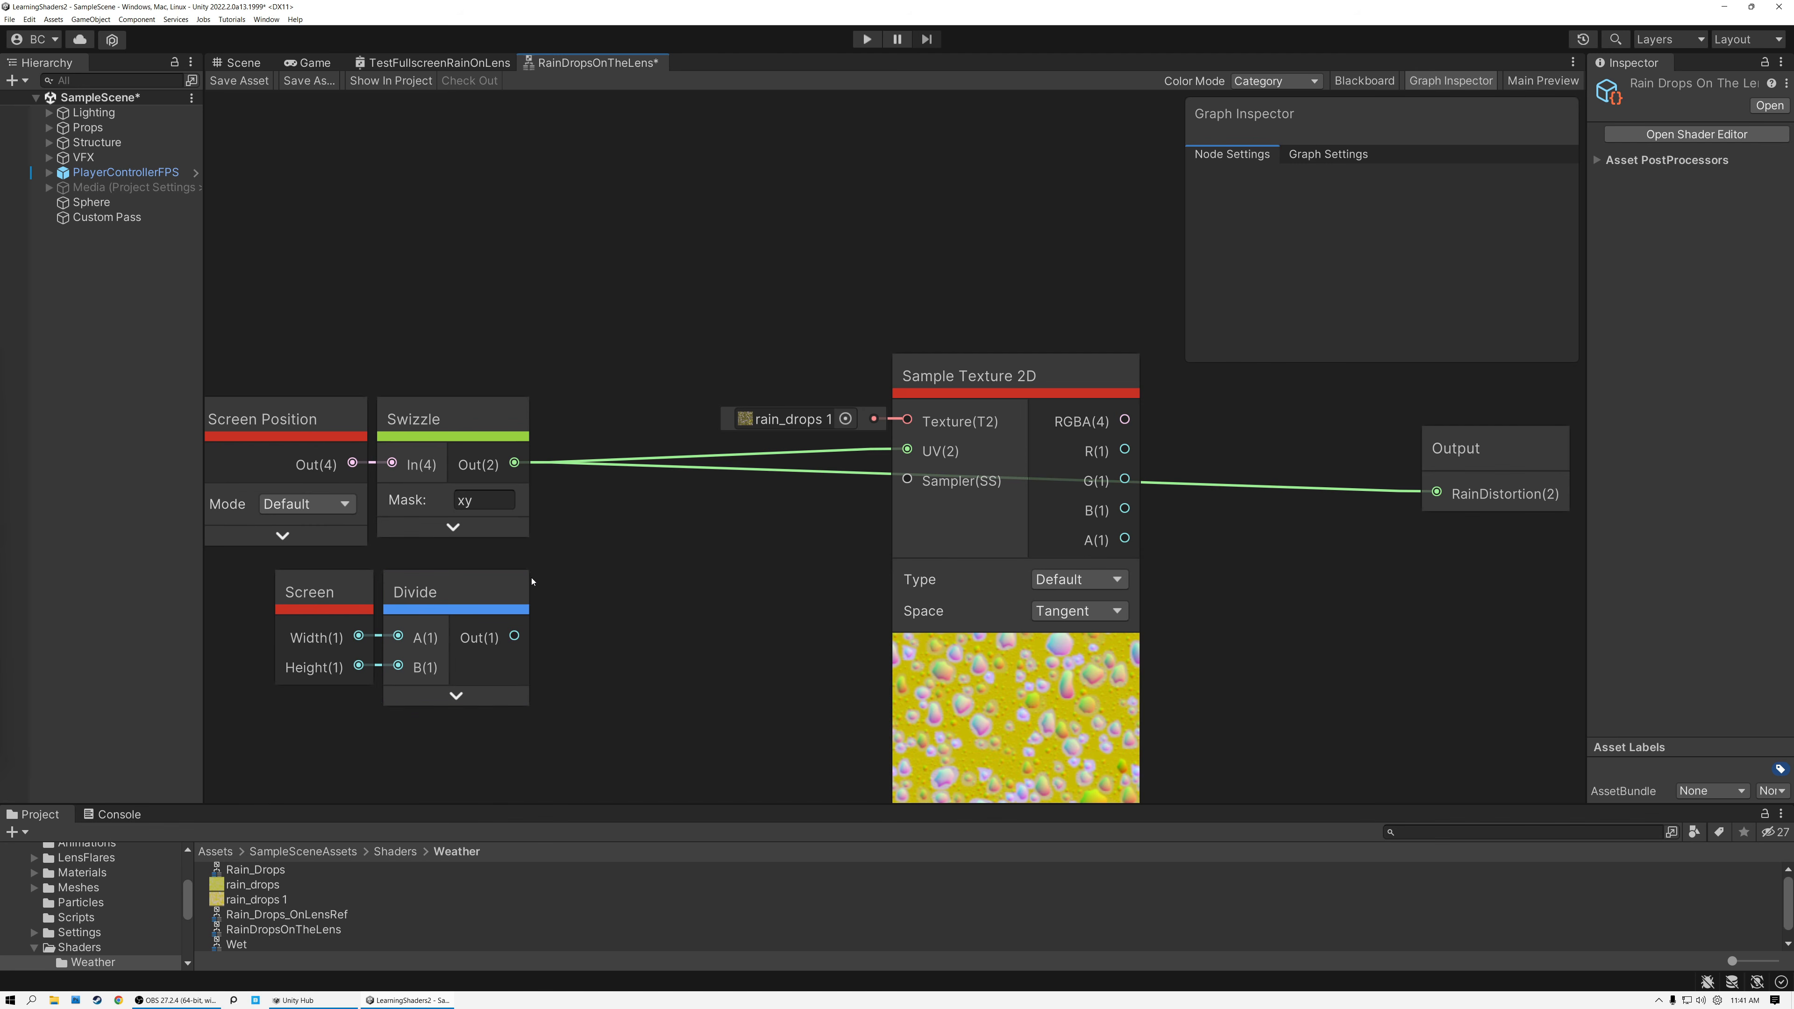
Feed the Divide output into the R input of a new Combine node and set its G input to 1.
drag(515, 637, 632, 639)
text(combine)
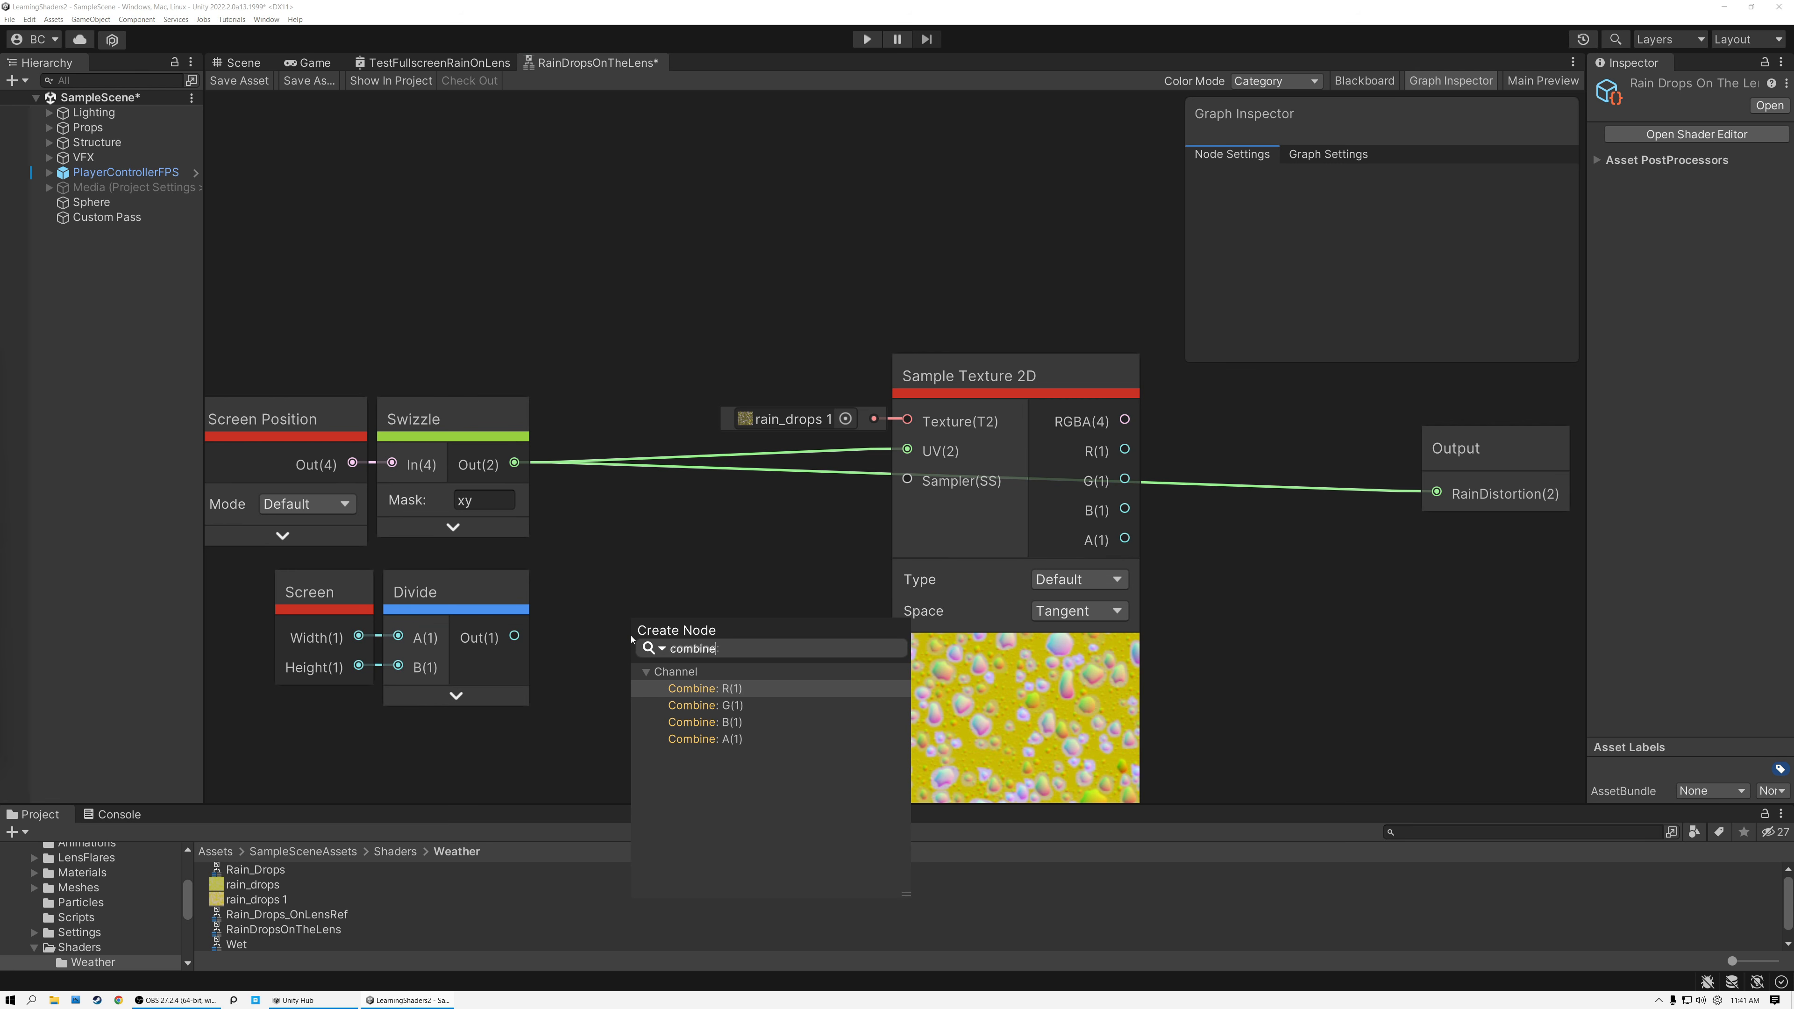
key(Return)
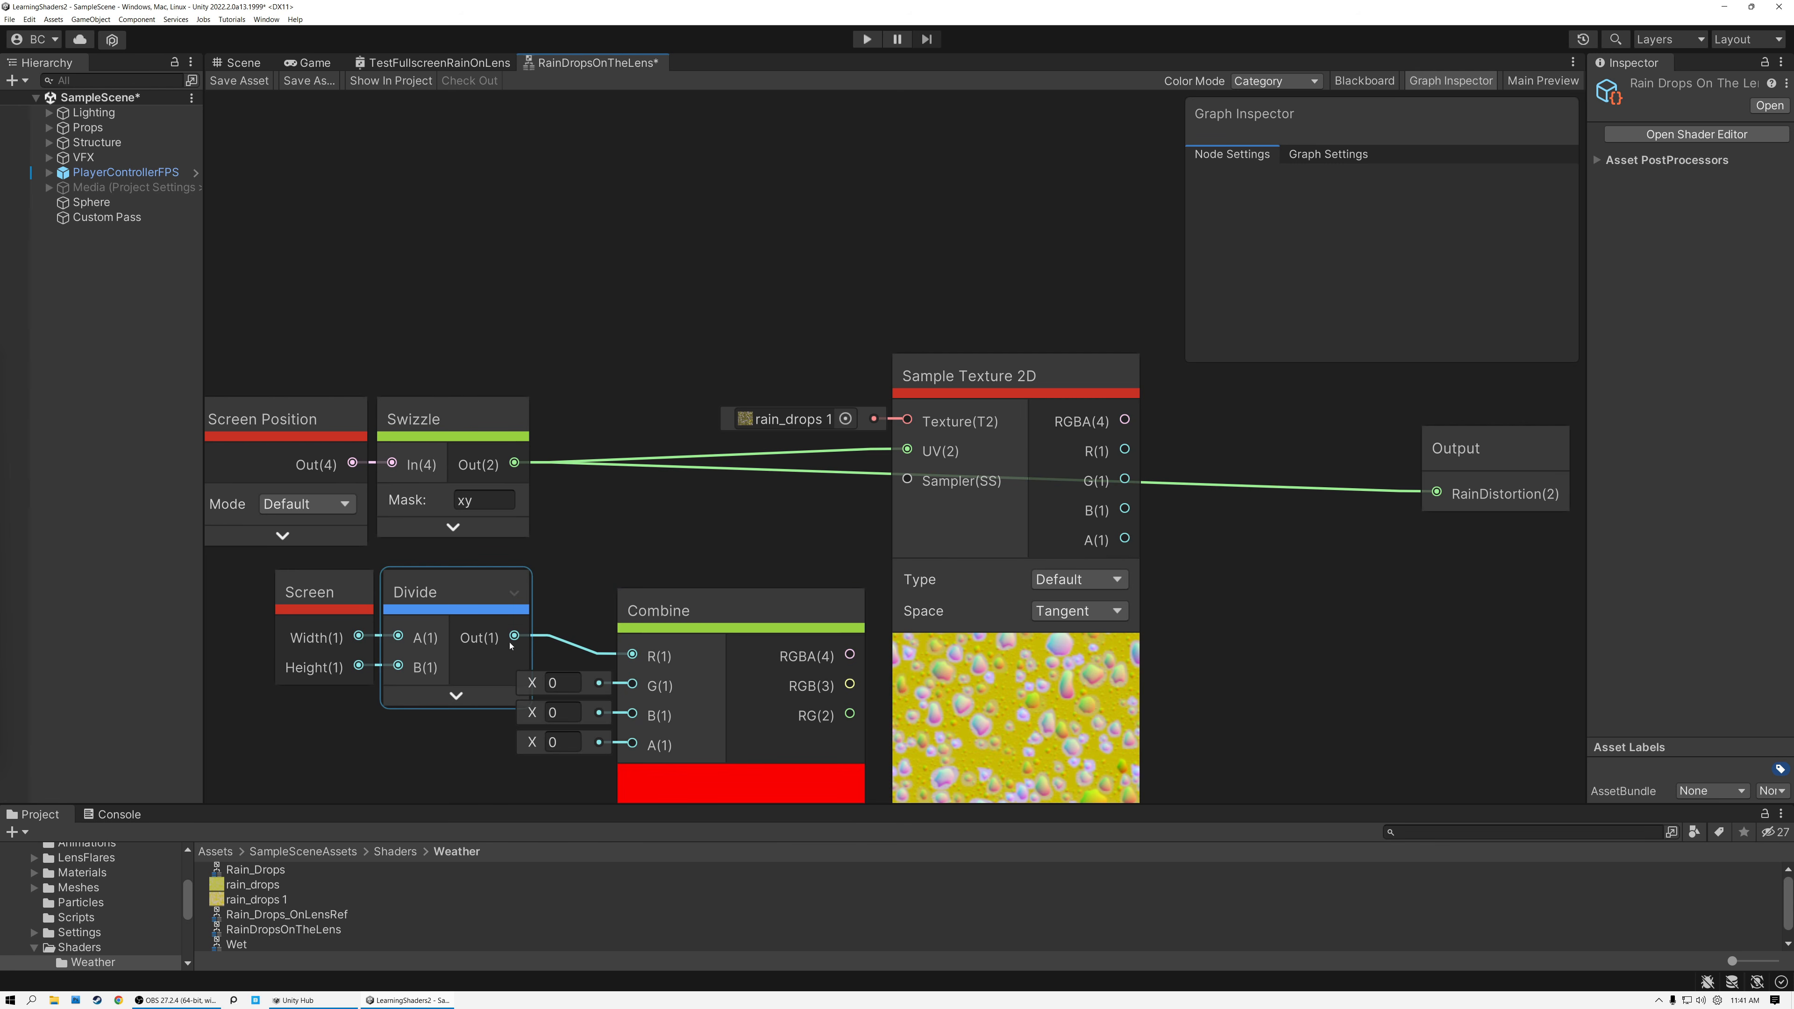
click(430, 592)
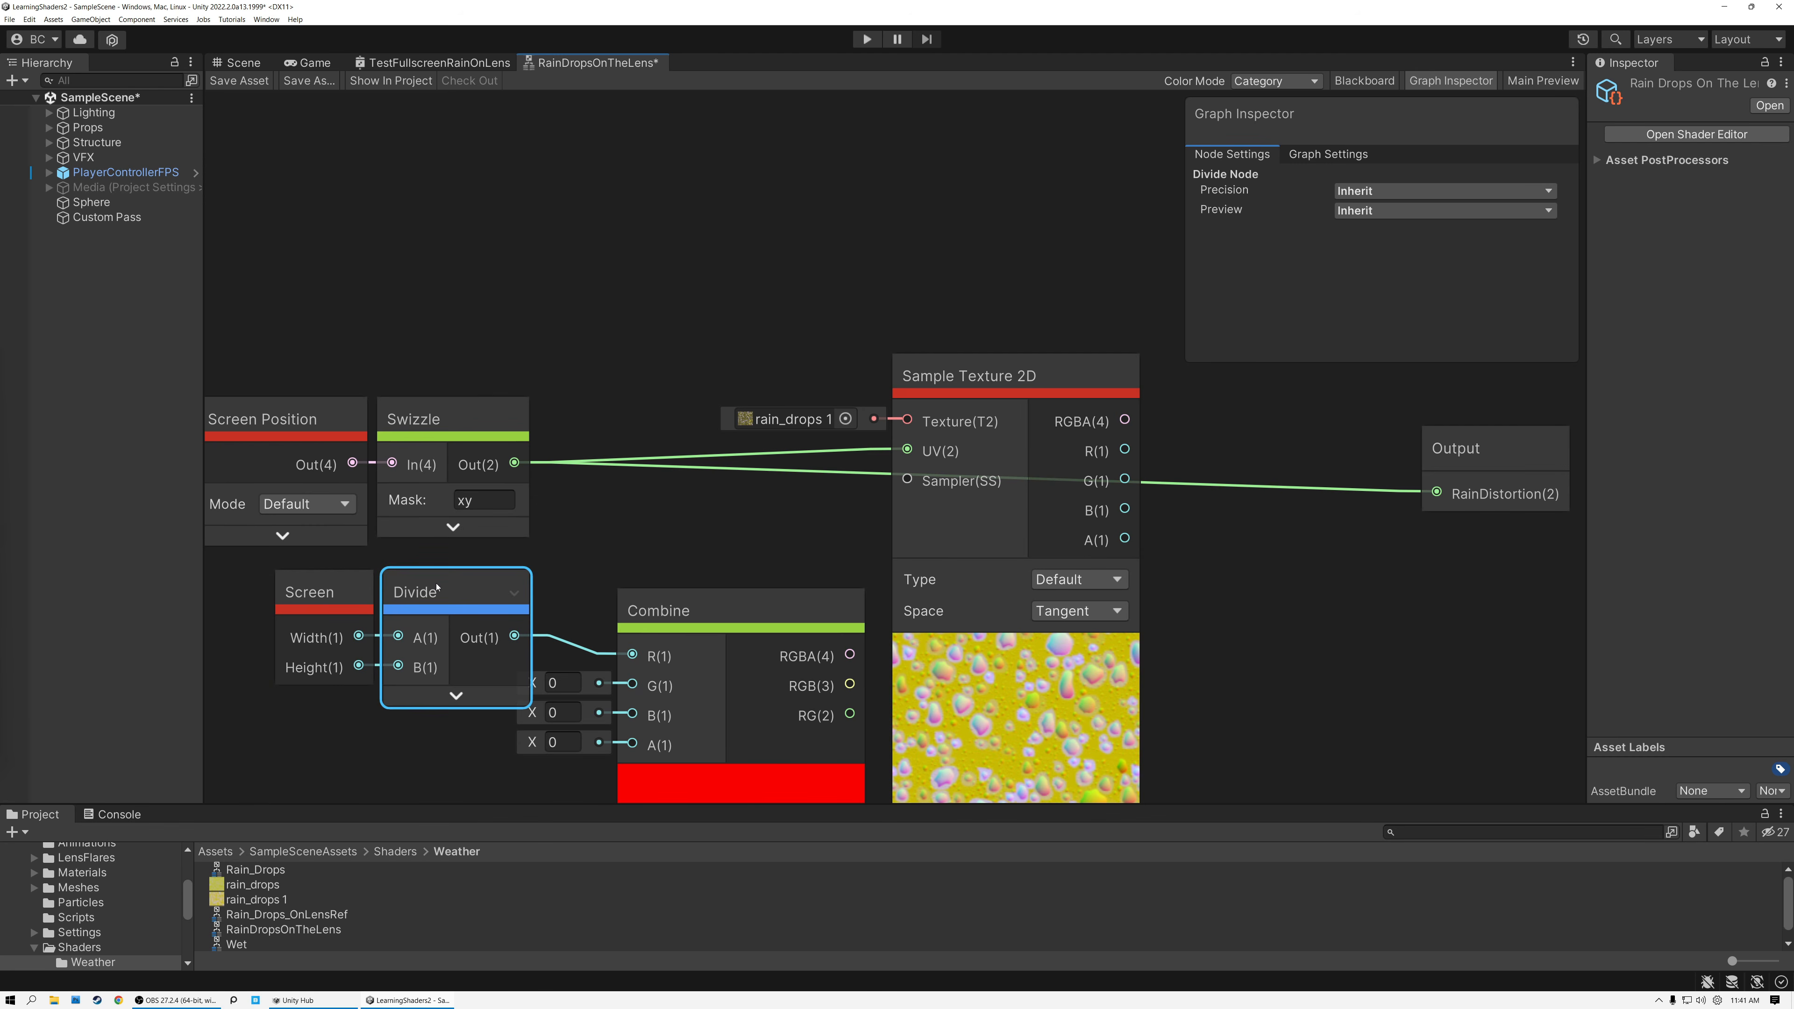
click(573, 684)
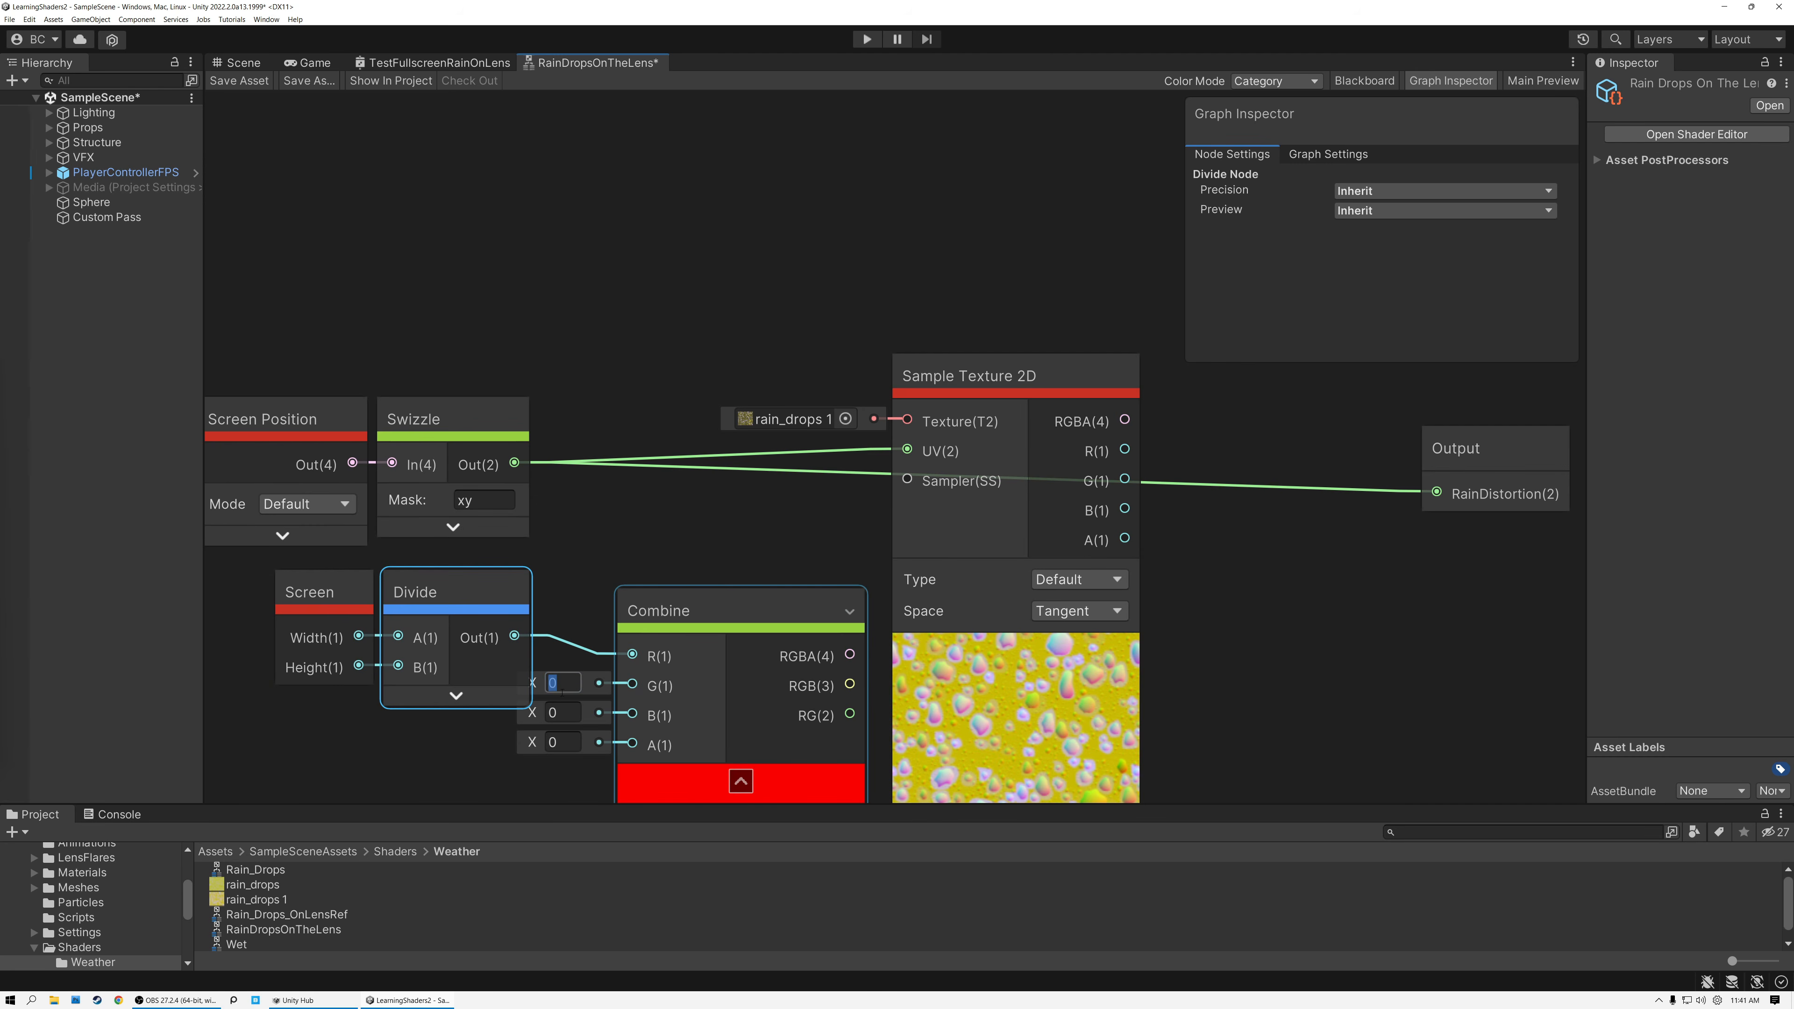
text(1)
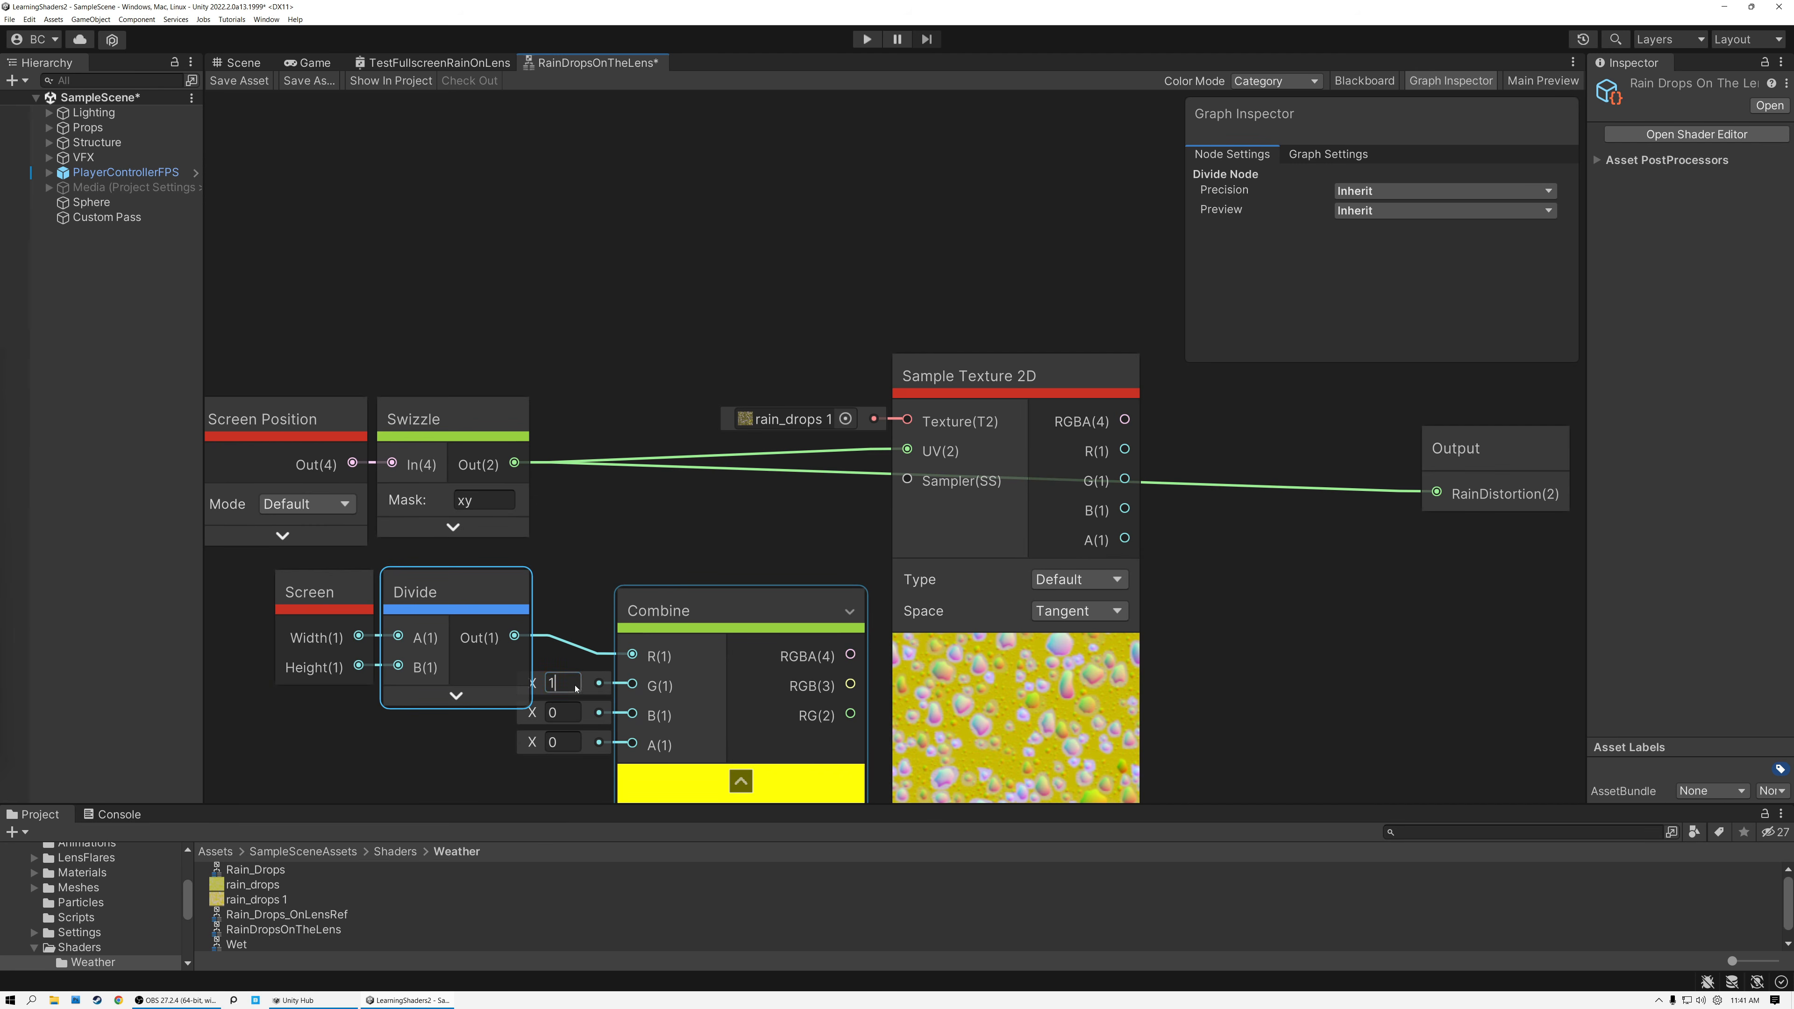
Collapse the Combine node's preview and line up the Screen, Divide and Combine nodes beneath Screen Position and Swizzle.
click(740, 781)
drag(672, 625, 594, 605)
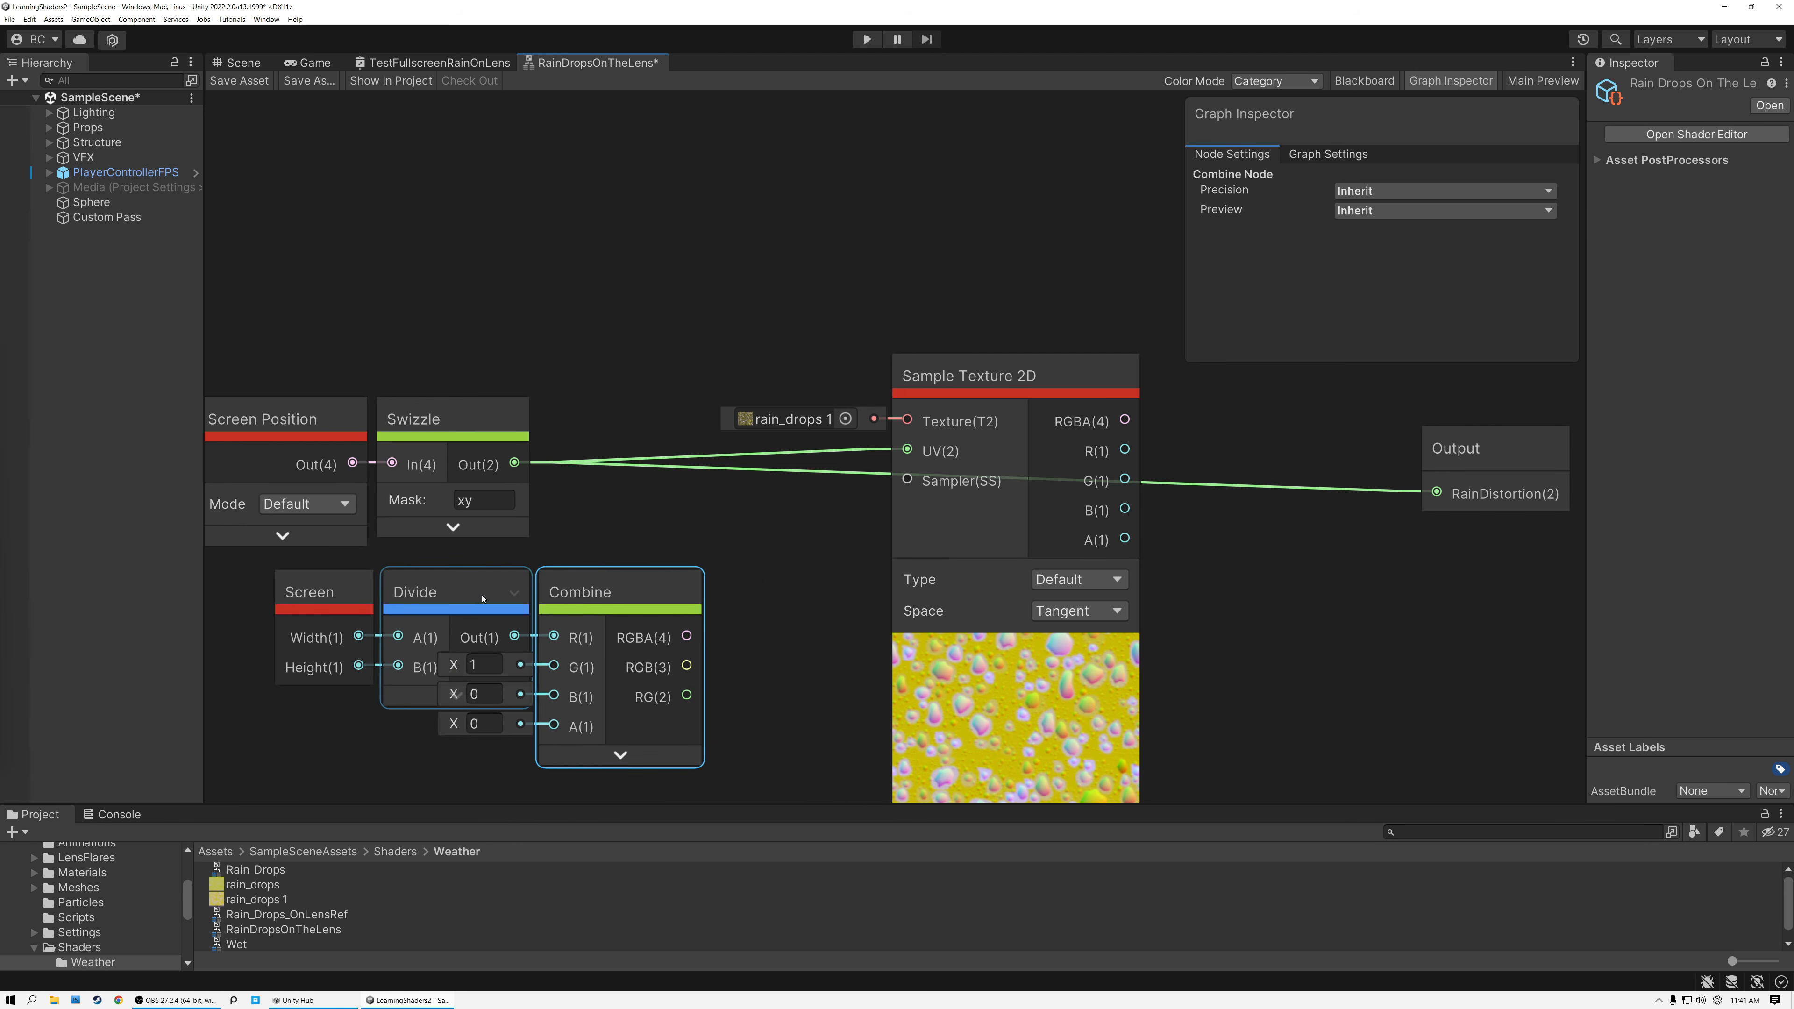
drag(233, 600, 447, 605)
Multiply the Swizzle output by Combine's RG output with a new collapsed Multiply node and connect the product to RainDistortion.
drag(515, 464, 619, 551)
text(mul)
click(718, 700)
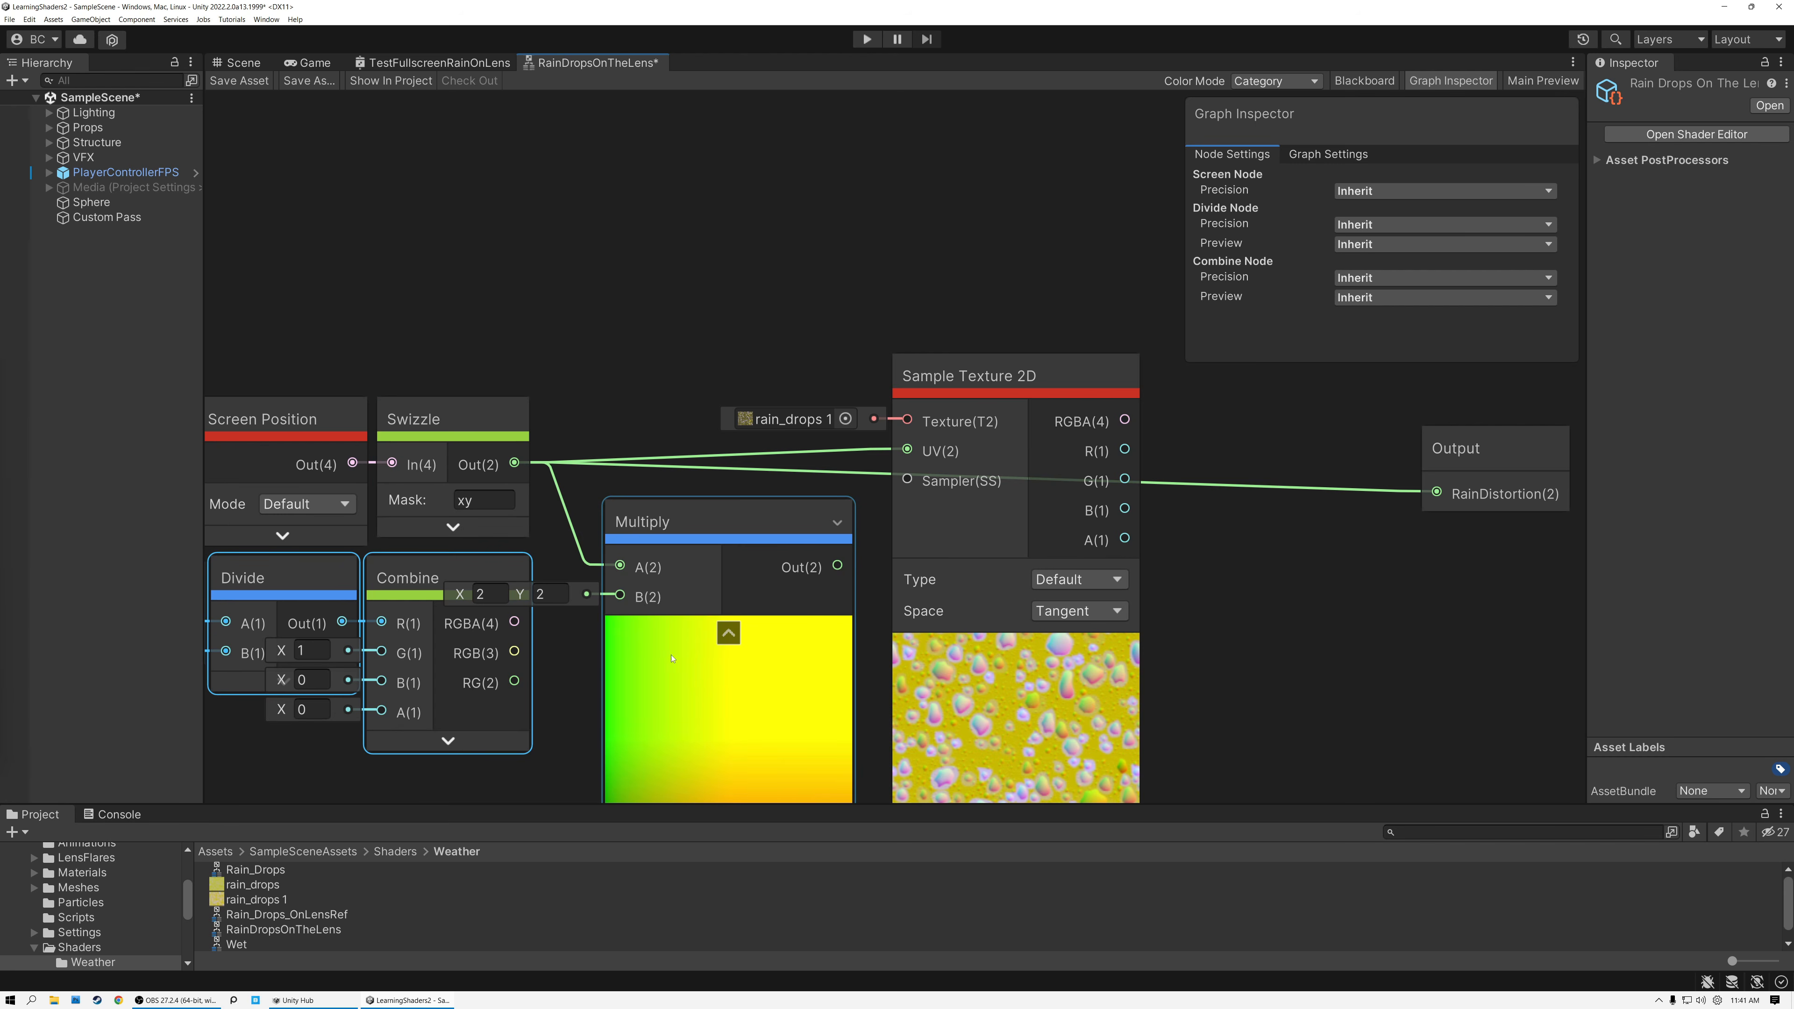
drag(515, 682, 620, 595)
click(513, 580)
middle_drag(502, 700, 643, 629)
scroll(600, 672, down, 1)
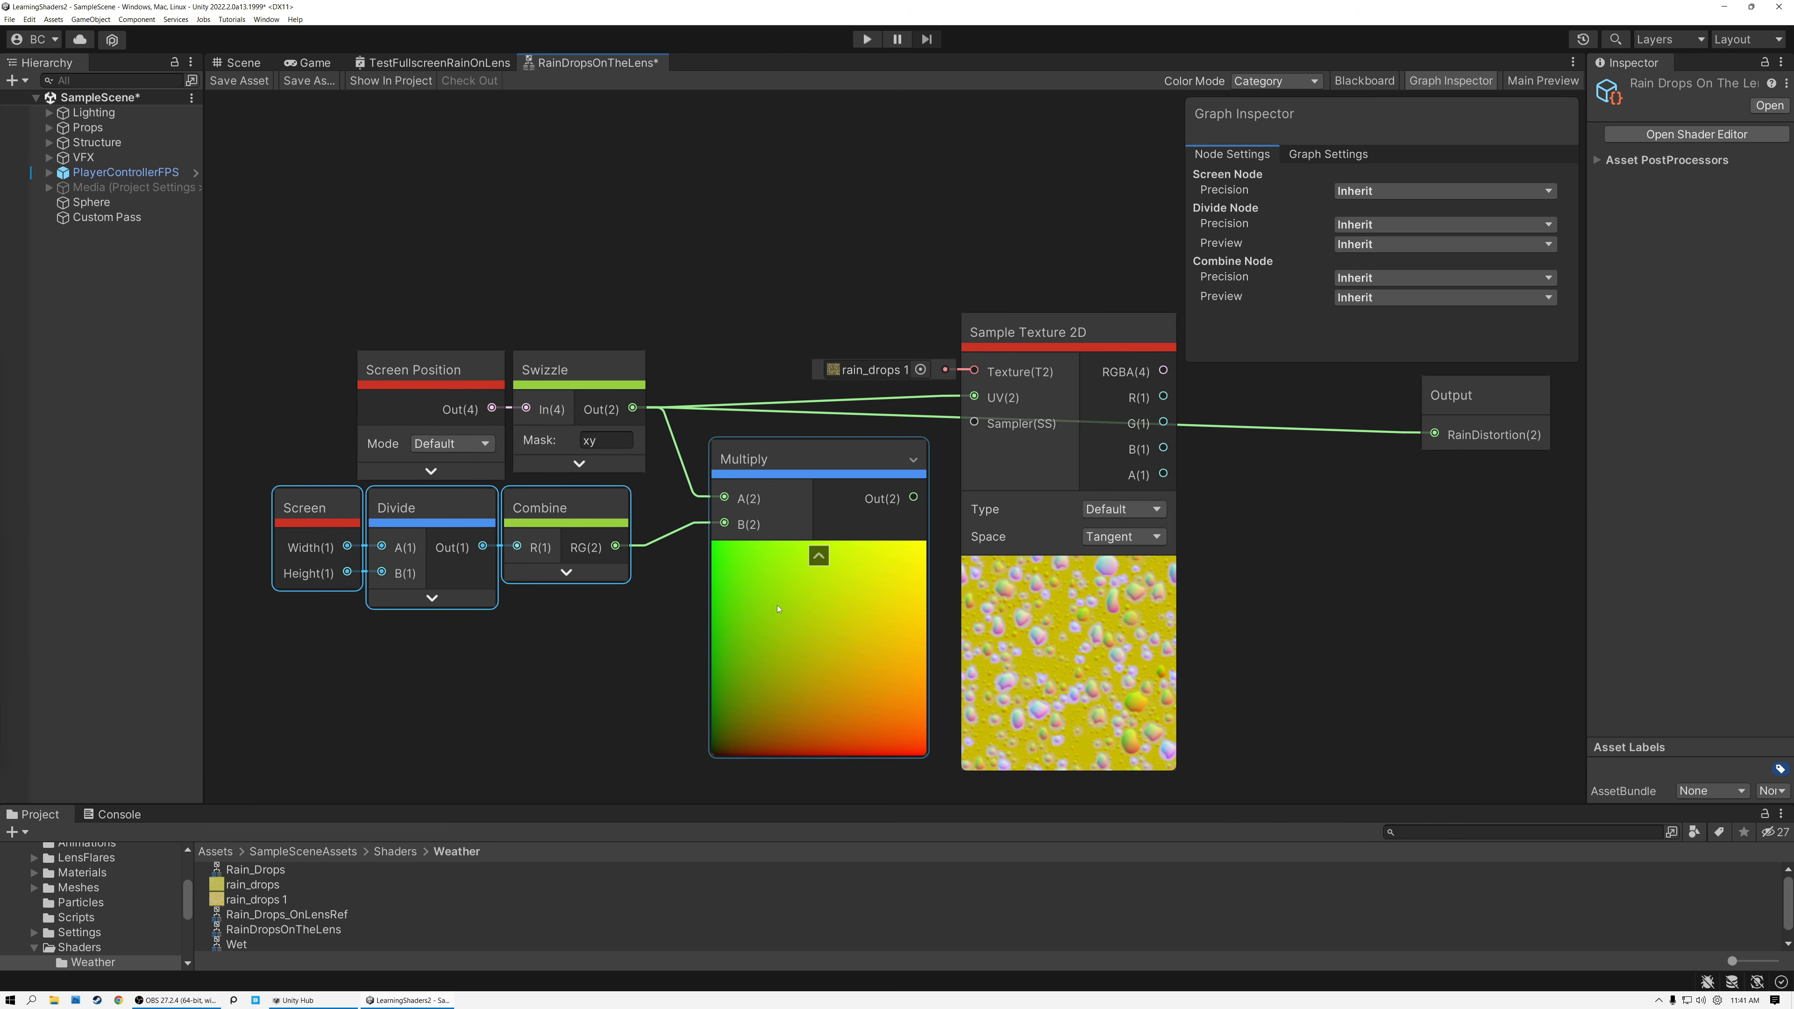
click(811, 556)
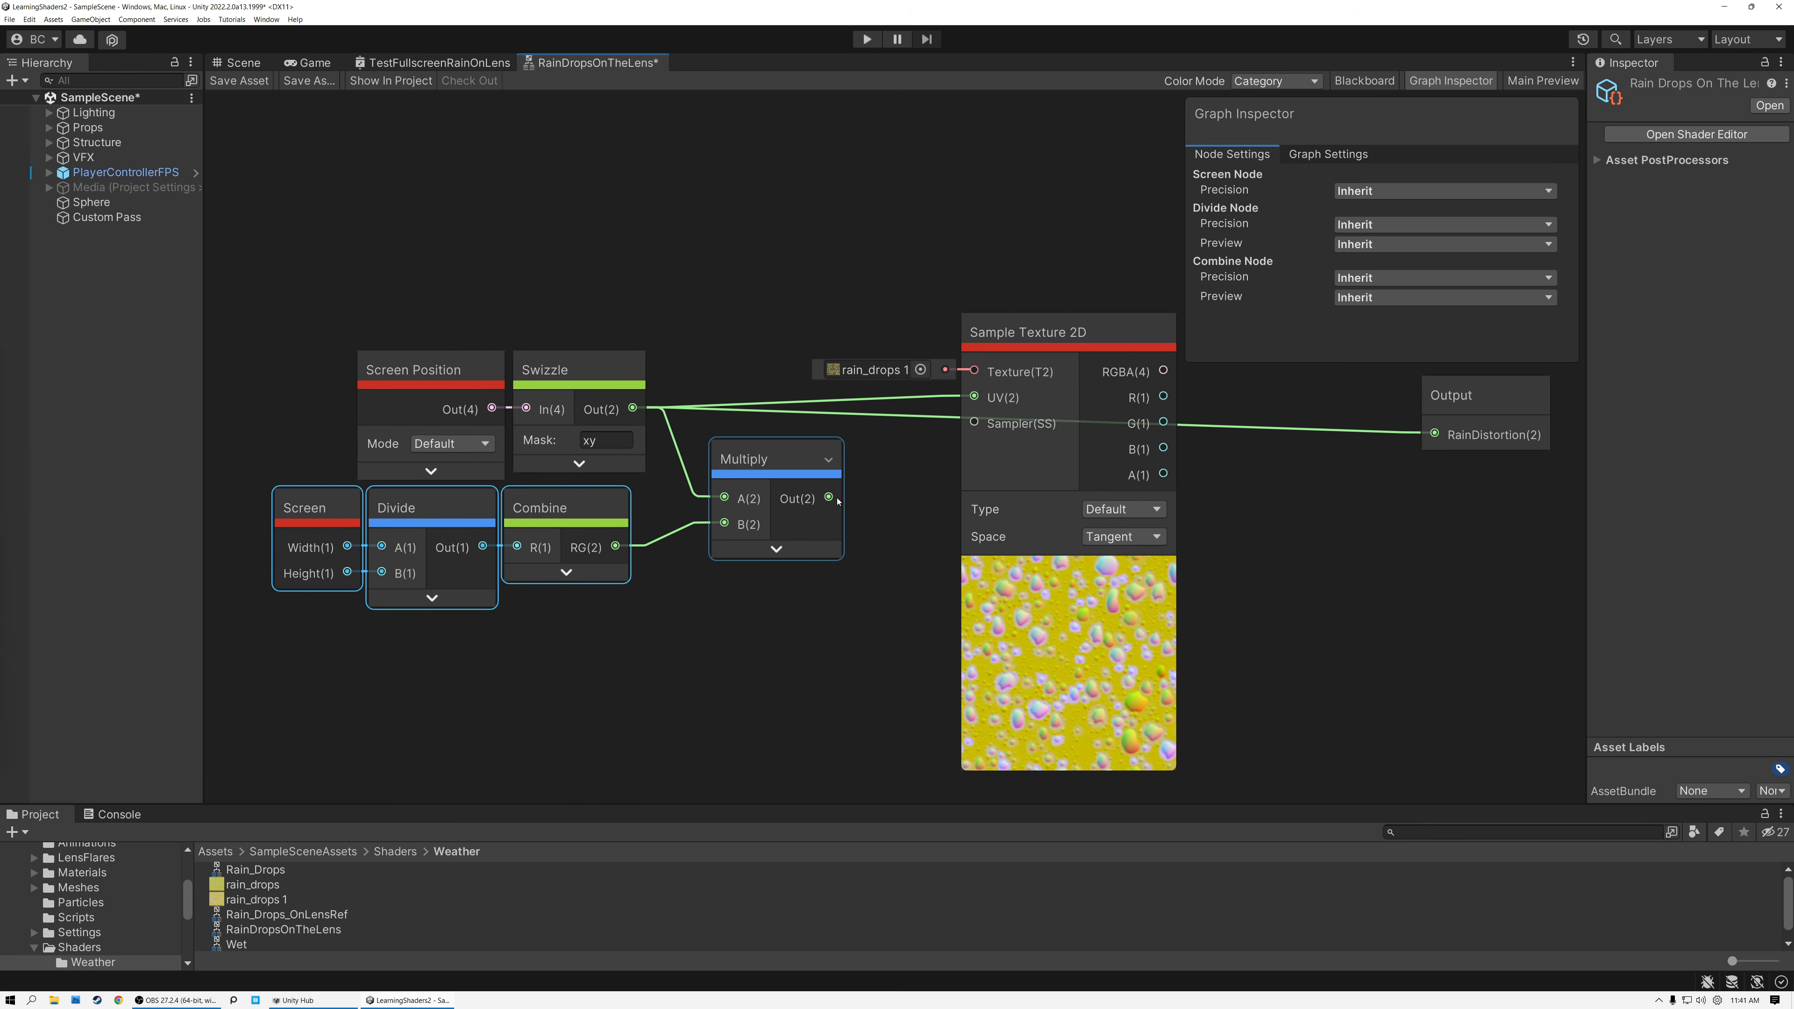
drag(830, 498, 1435, 434)
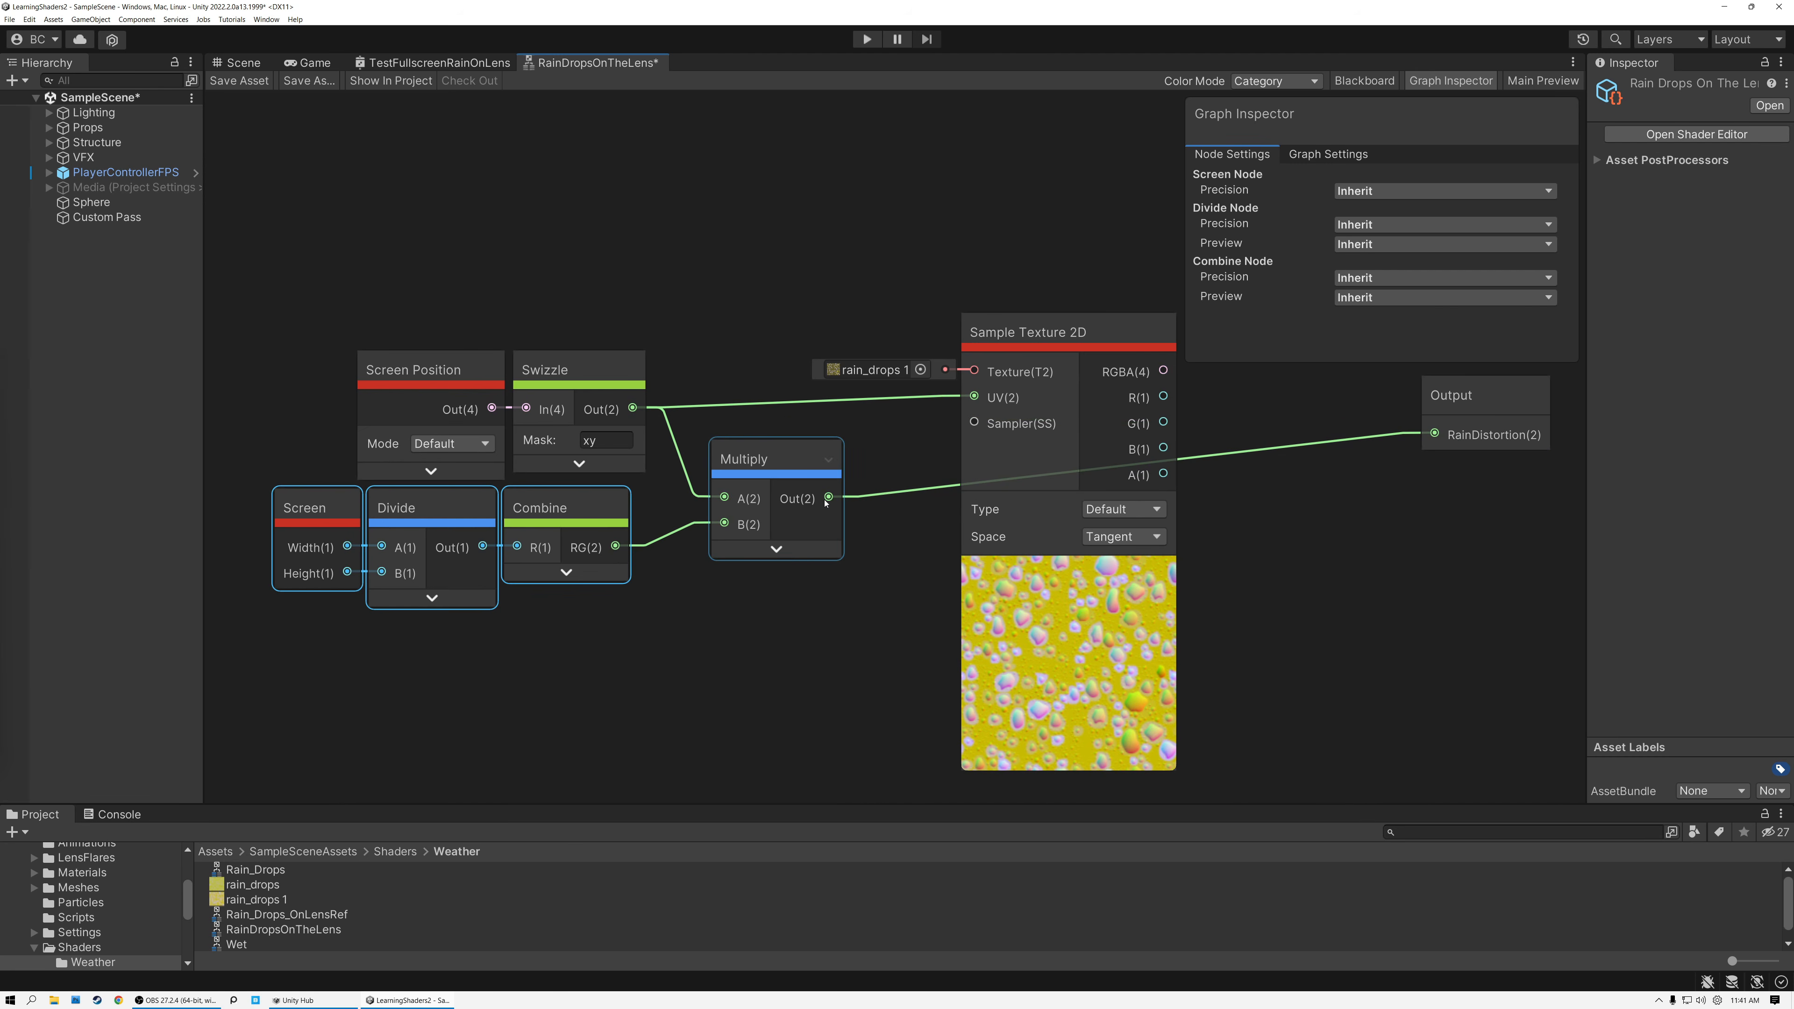
Insert a Fraction node with a collapsed preview between Multiply and the RainDistortion output, moving Sample Texture 2D aside for space.
drag(1020, 334, 1195, 319)
drag(831, 498, 896, 531)
text(frac)
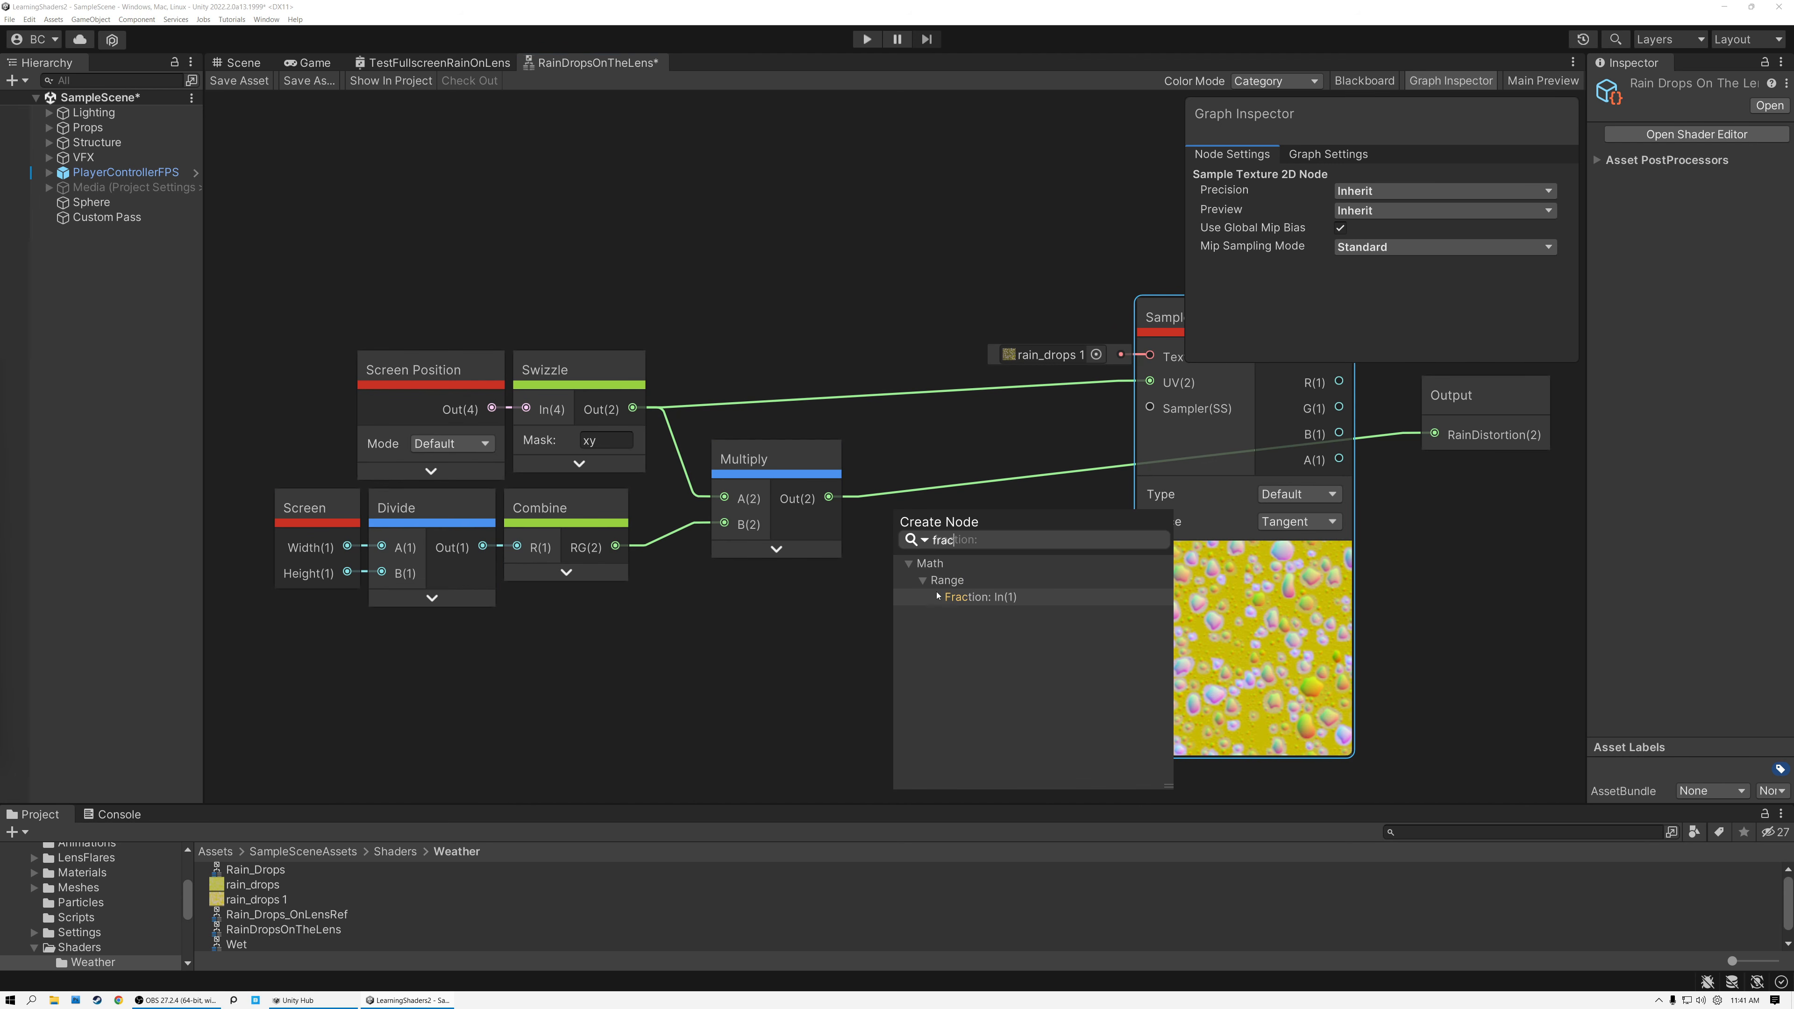
click(977, 597)
click(989, 578)
drag(939, 513, 1434, 434)
Save the sub graph and check the repeating UV gradient in the Scene view.
click(251, 81)
click(242, 64)
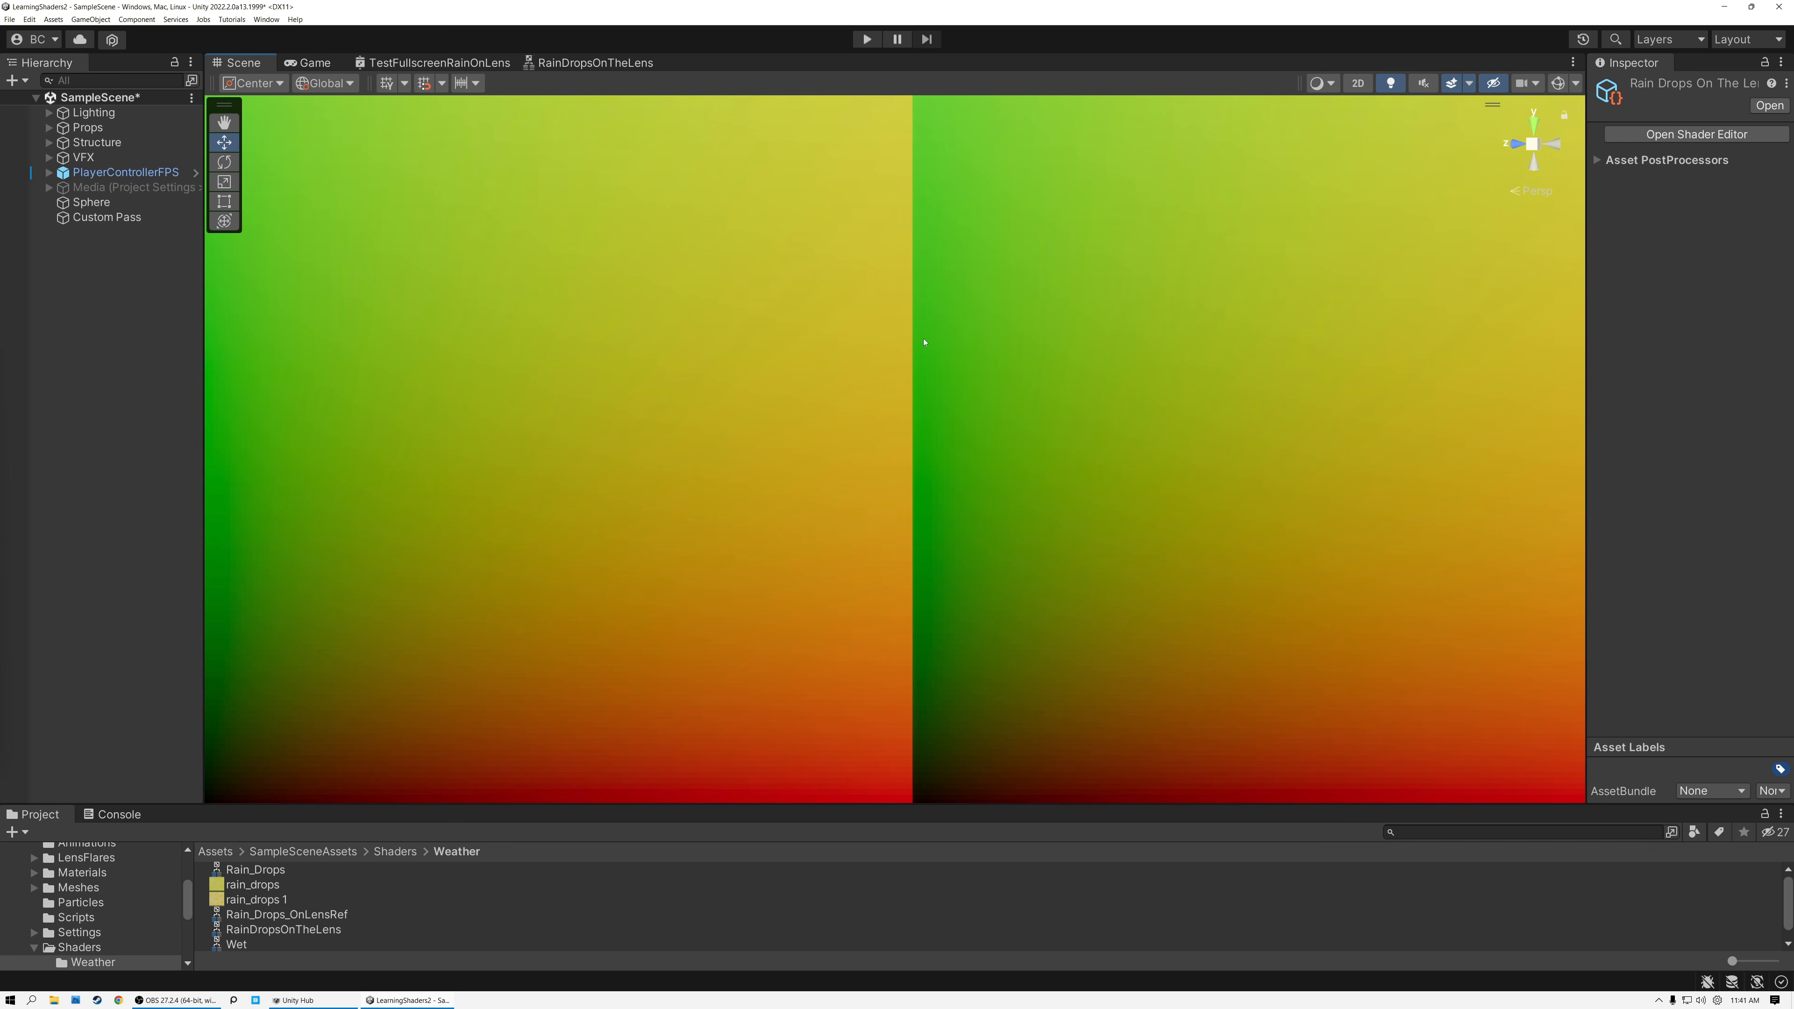
click(584, 64)
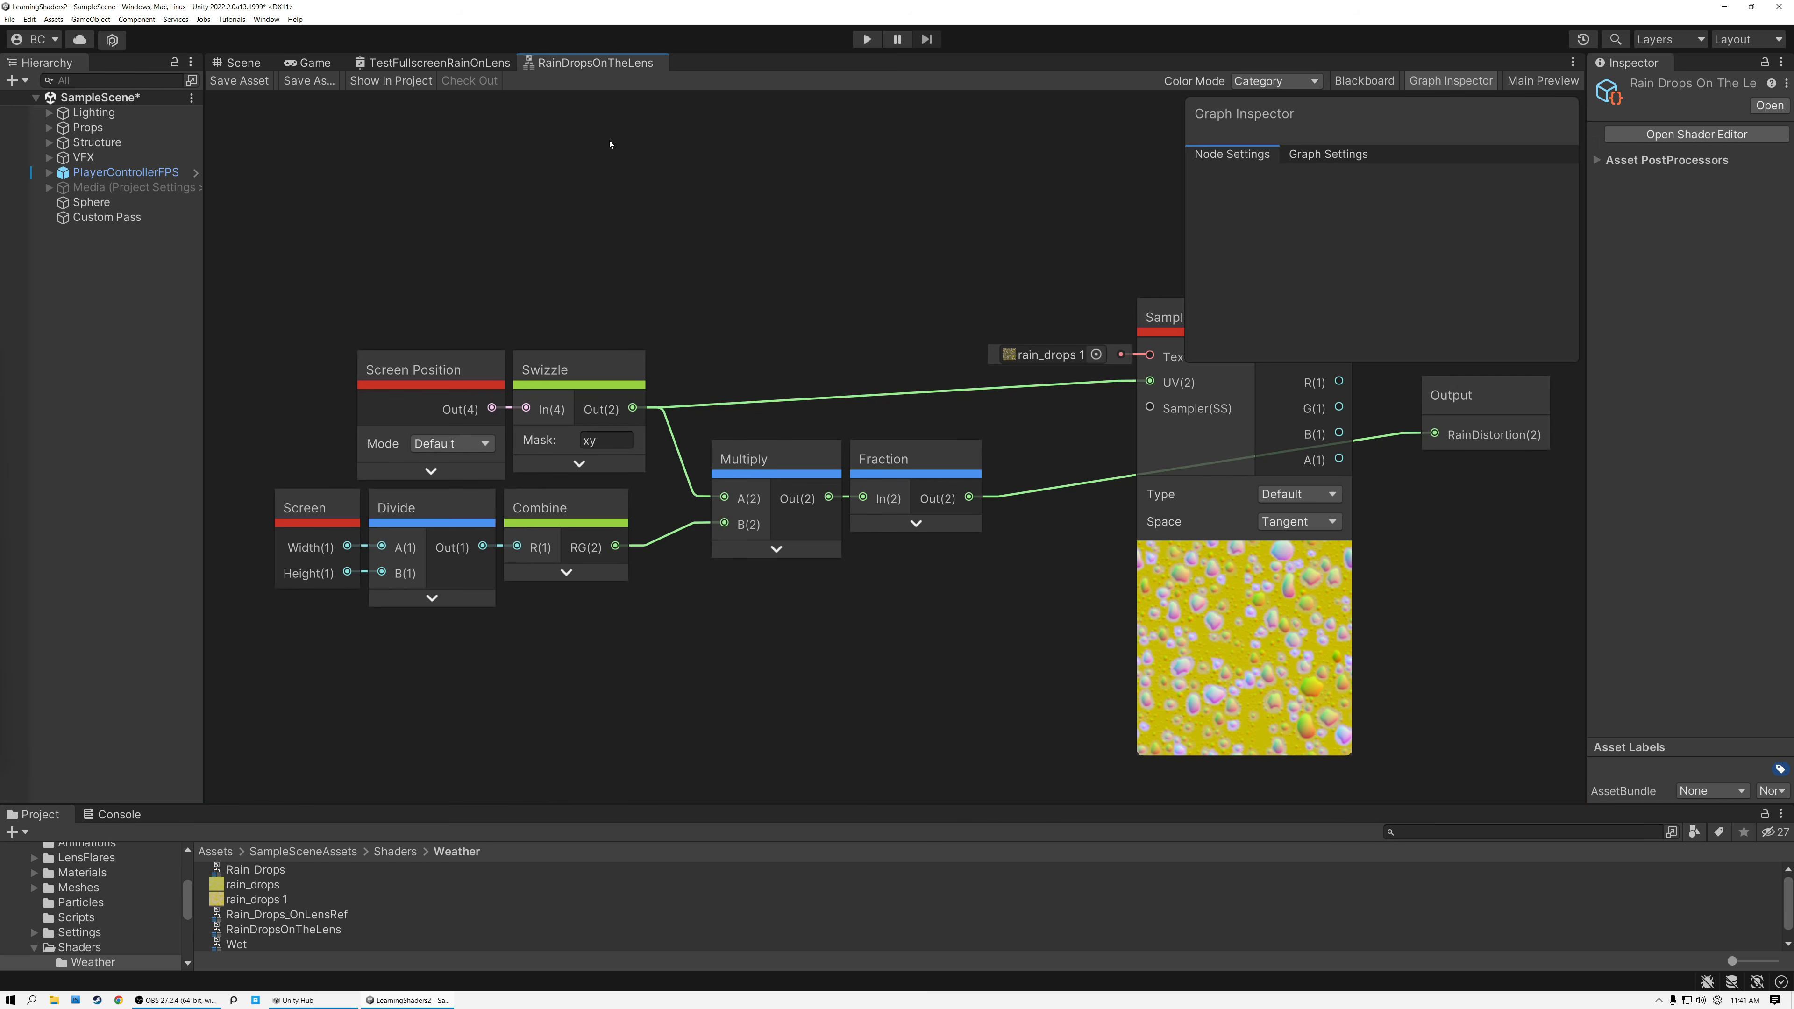
Connect the Multiply output to Sample Texture 2D's UV input and feed its RGBA output into RainDistortion.
drag(829, 499, 1150, 382)
middle_drag(971, 310, 710, 309)
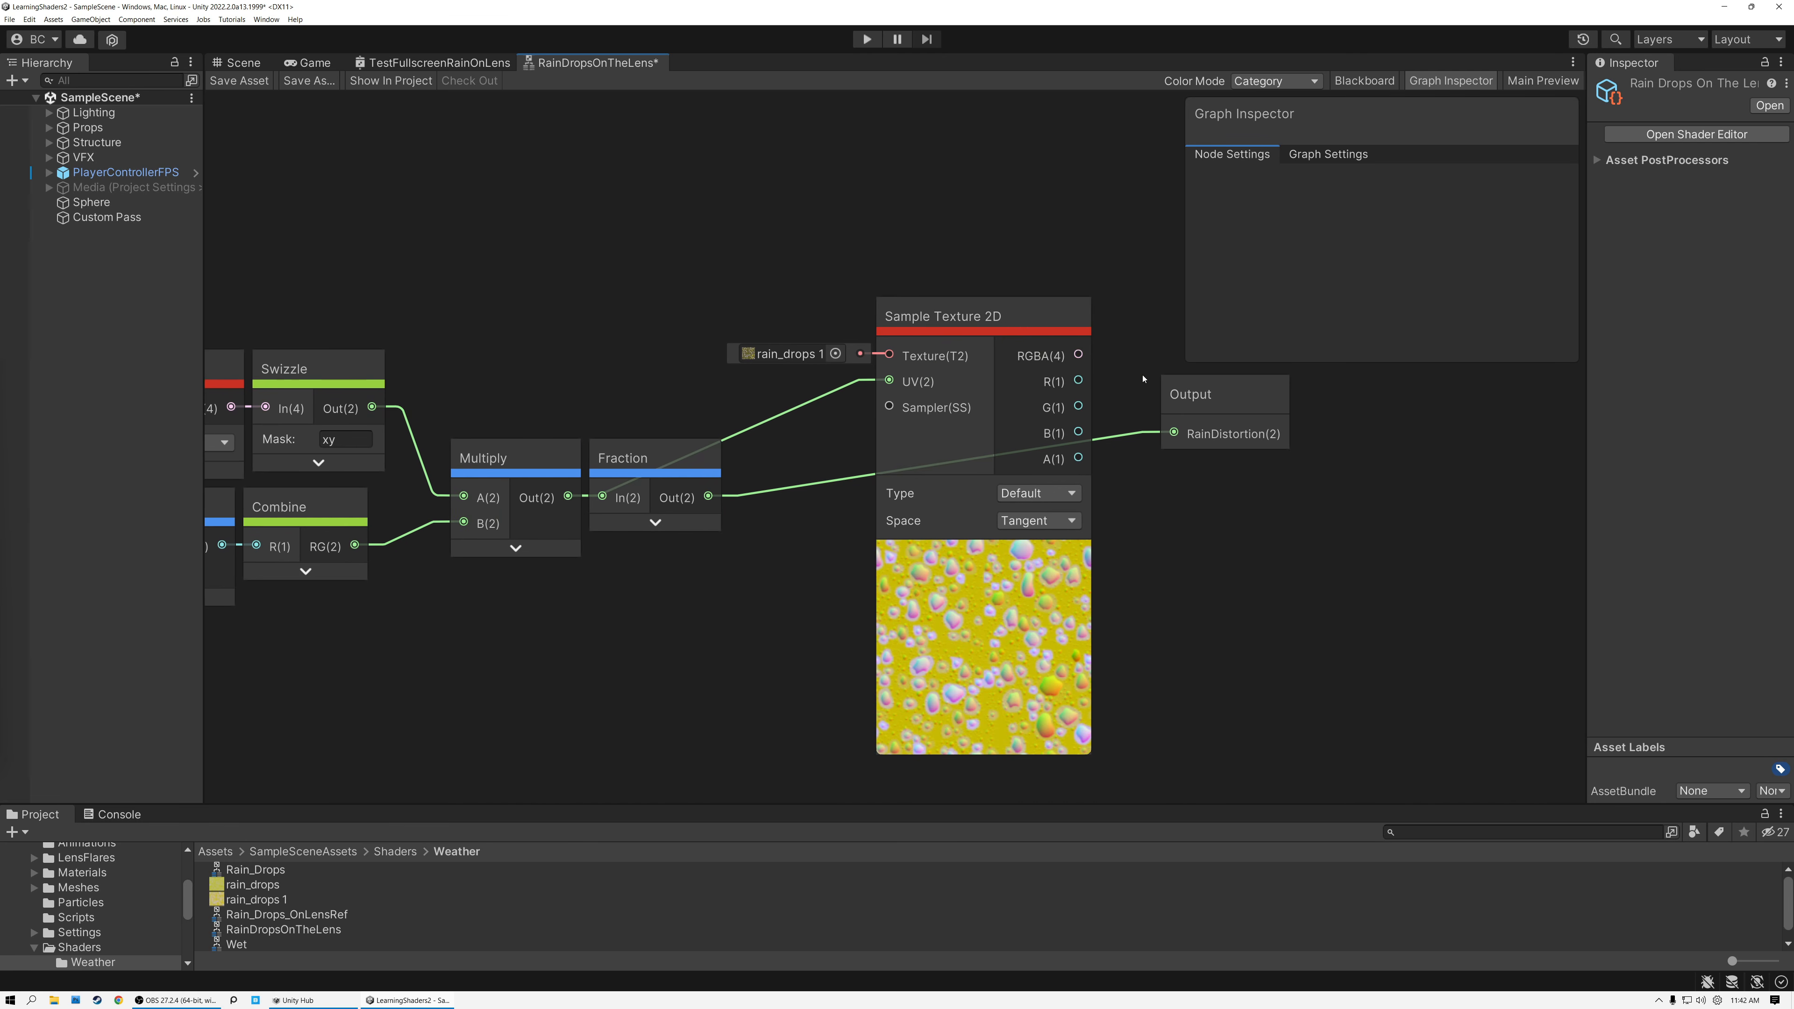
drag(1079, 356, 1174, 433)
Save the sub graph and check the raindrop texture's proportions in the Scene view.
click(233, 73)
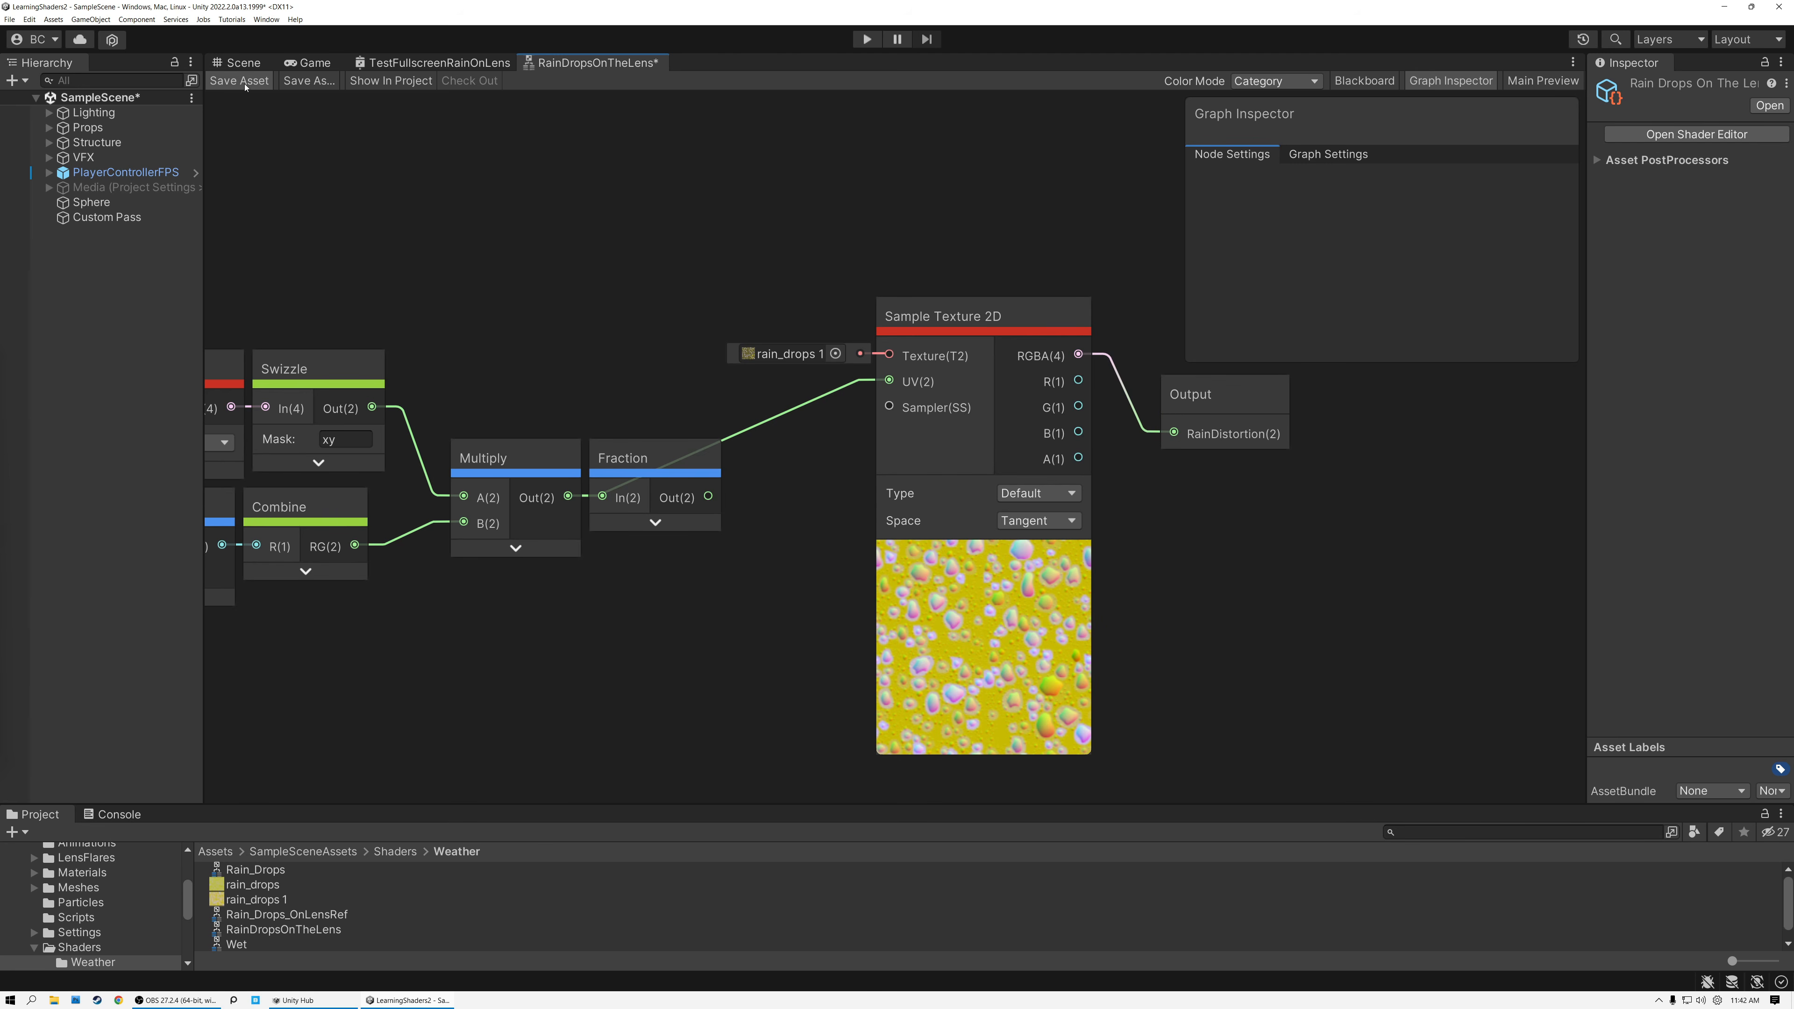
click(244, 62)
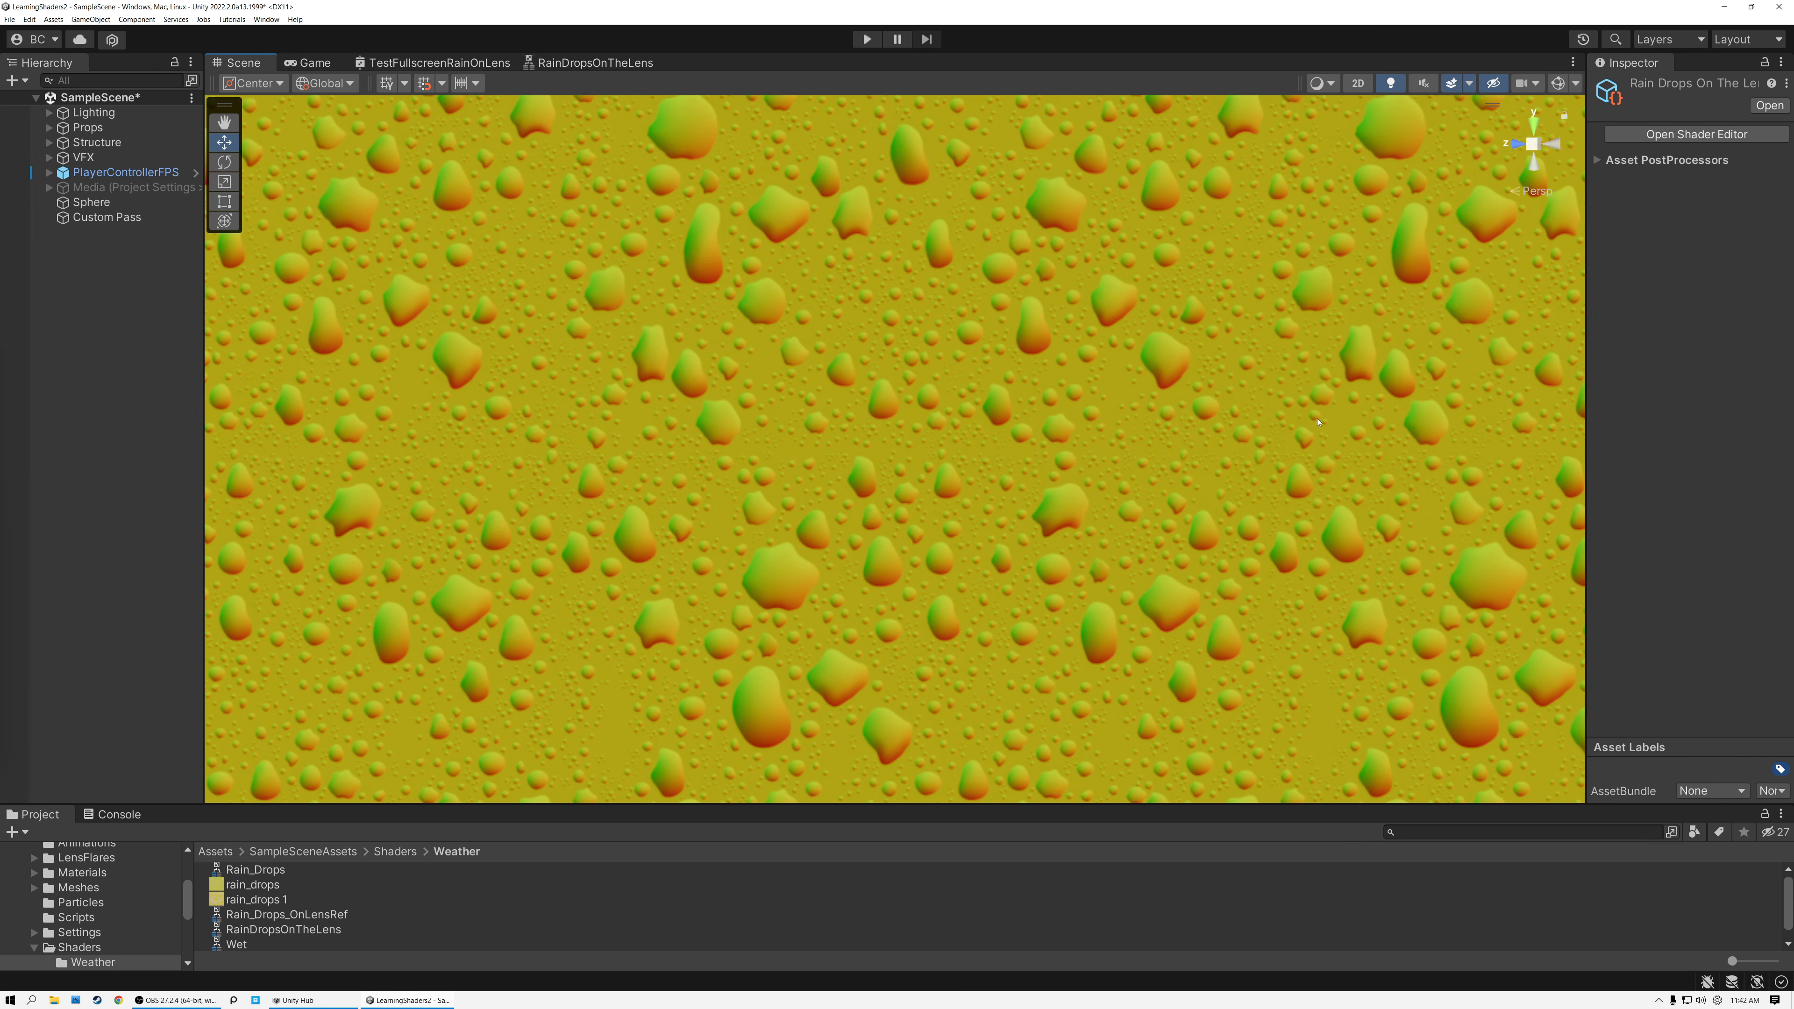
click(577, 64)
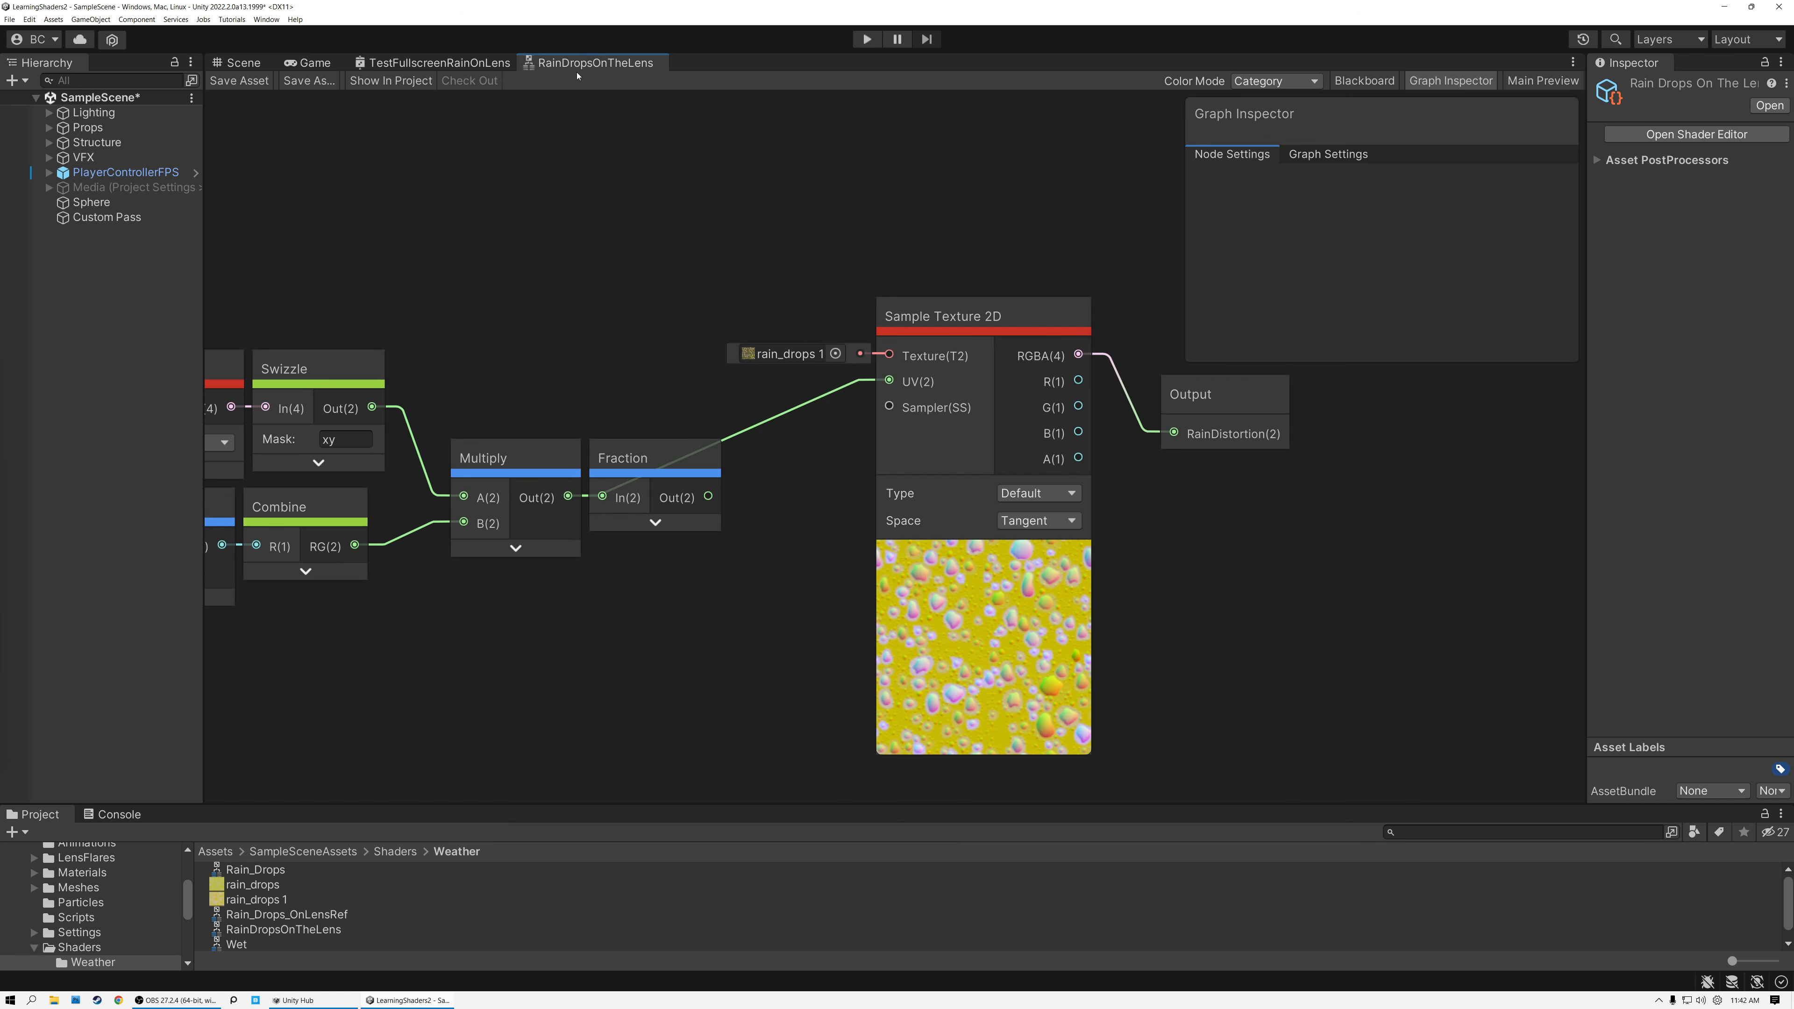
Delete the Fraction node and rearrange the UV nodes and Sample Texture 2D, leaving space before the Output node.
click(628, 454)
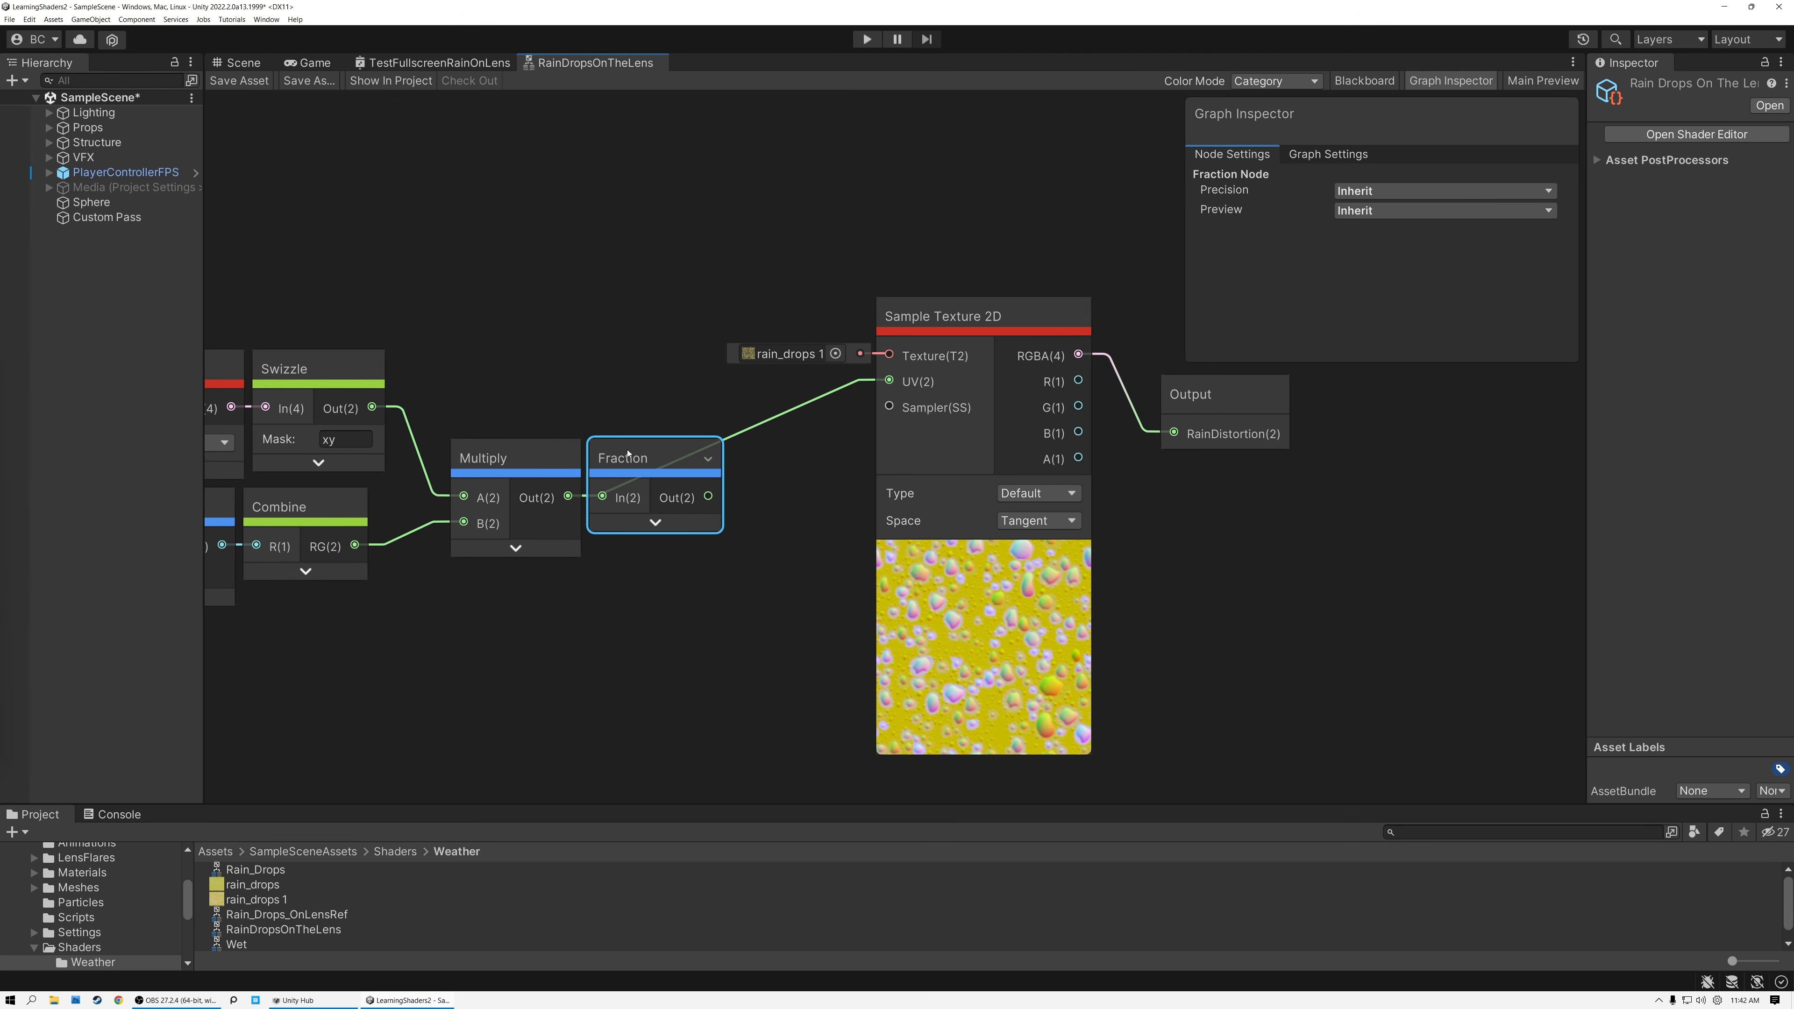
key(Delete)
middle_drag(371, 275, 635, 238)
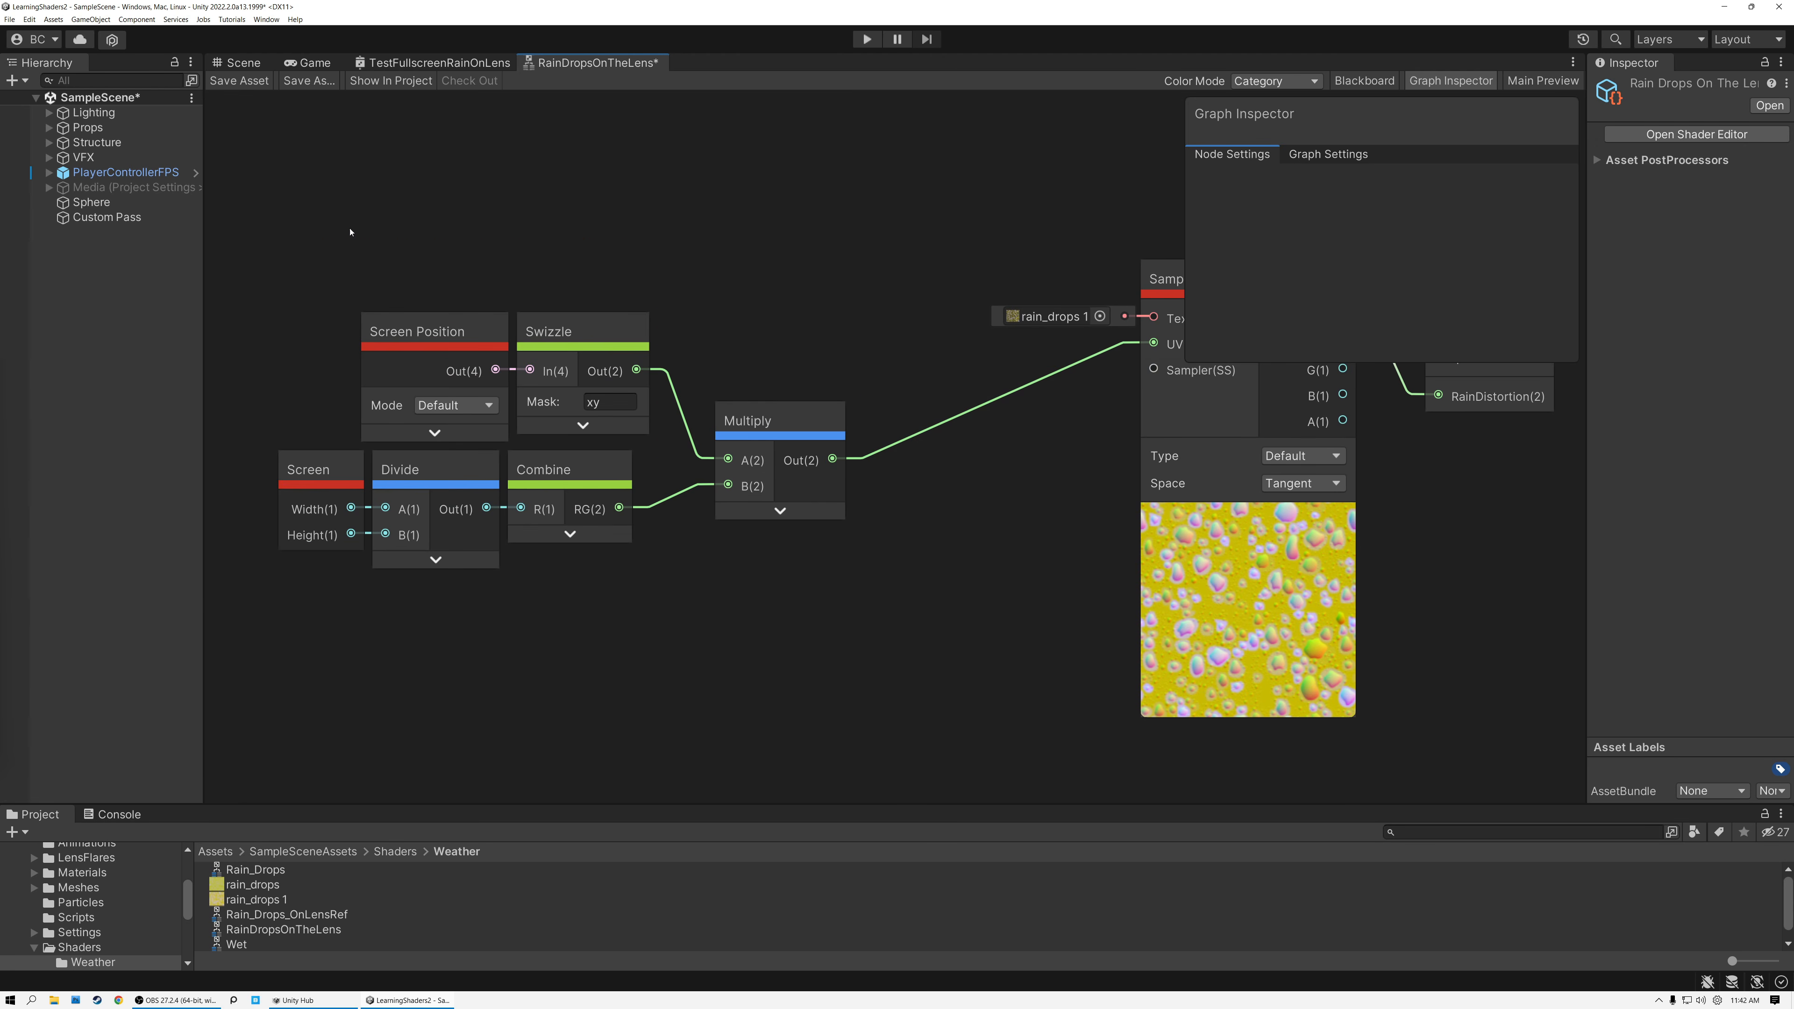
drag(777, 619, 777, 618)
drag(779, 420, 752, 302)
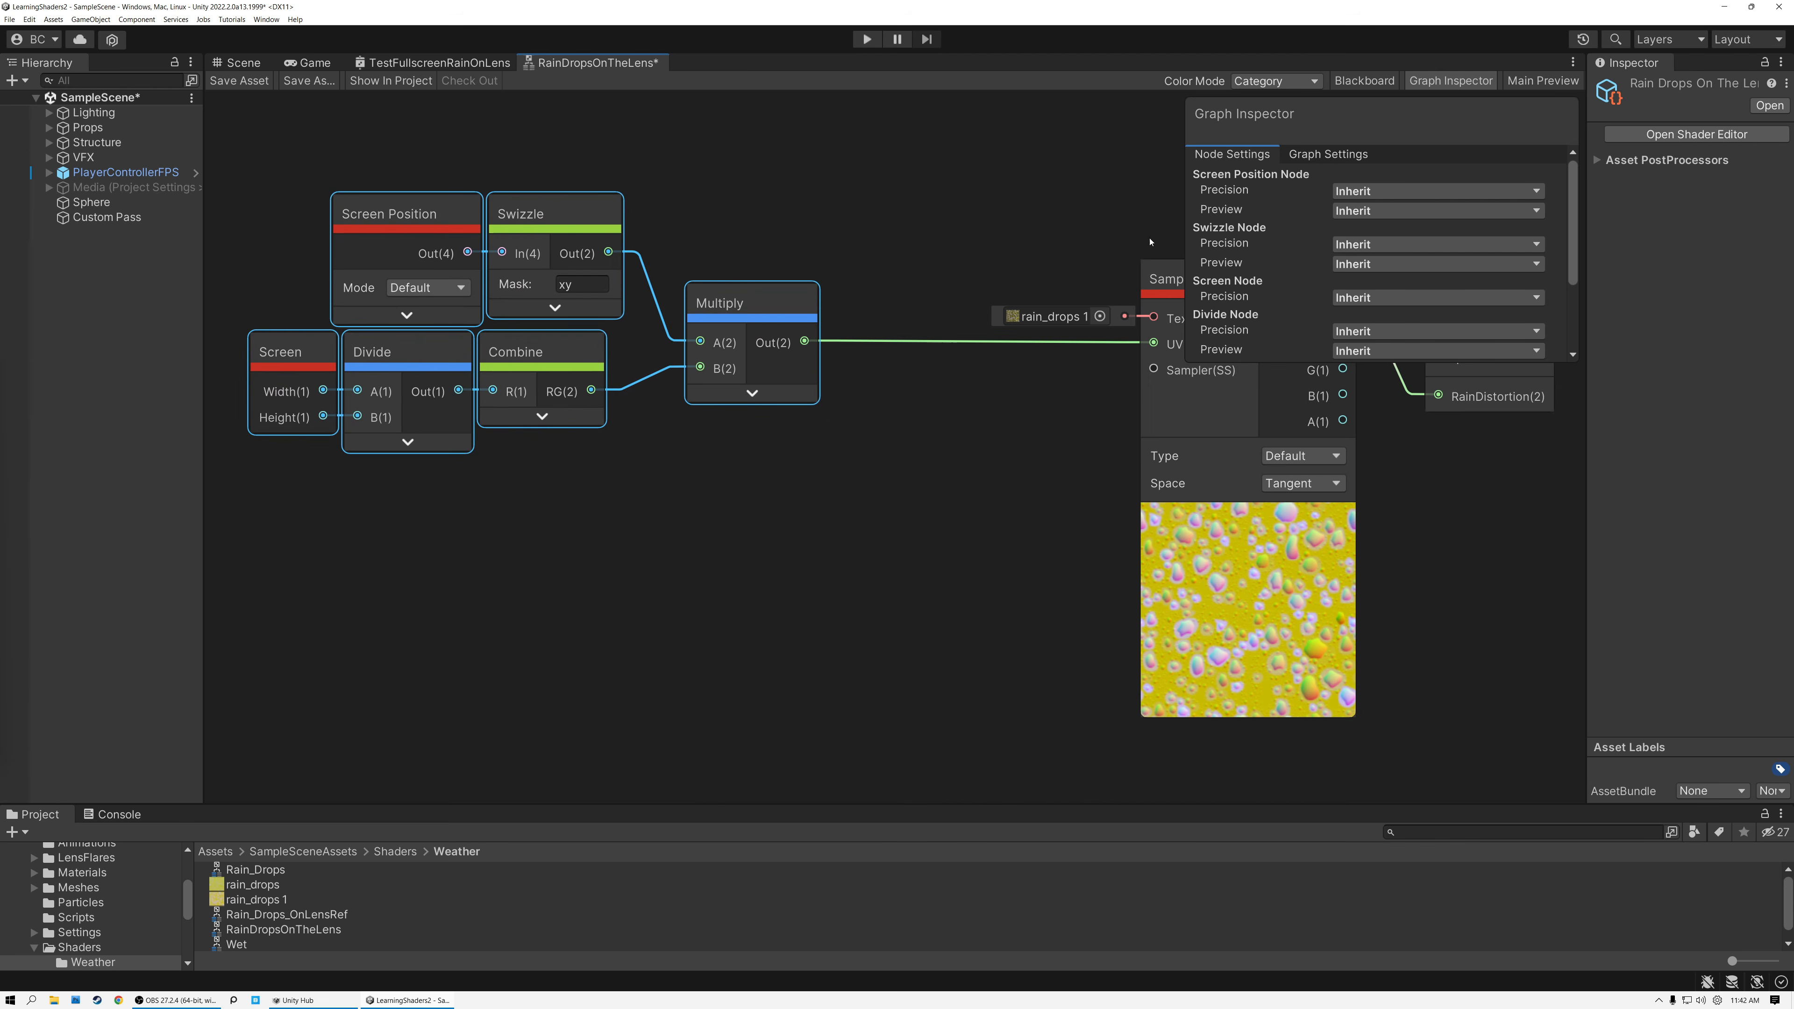
drag(1173, 277, 858, 277)
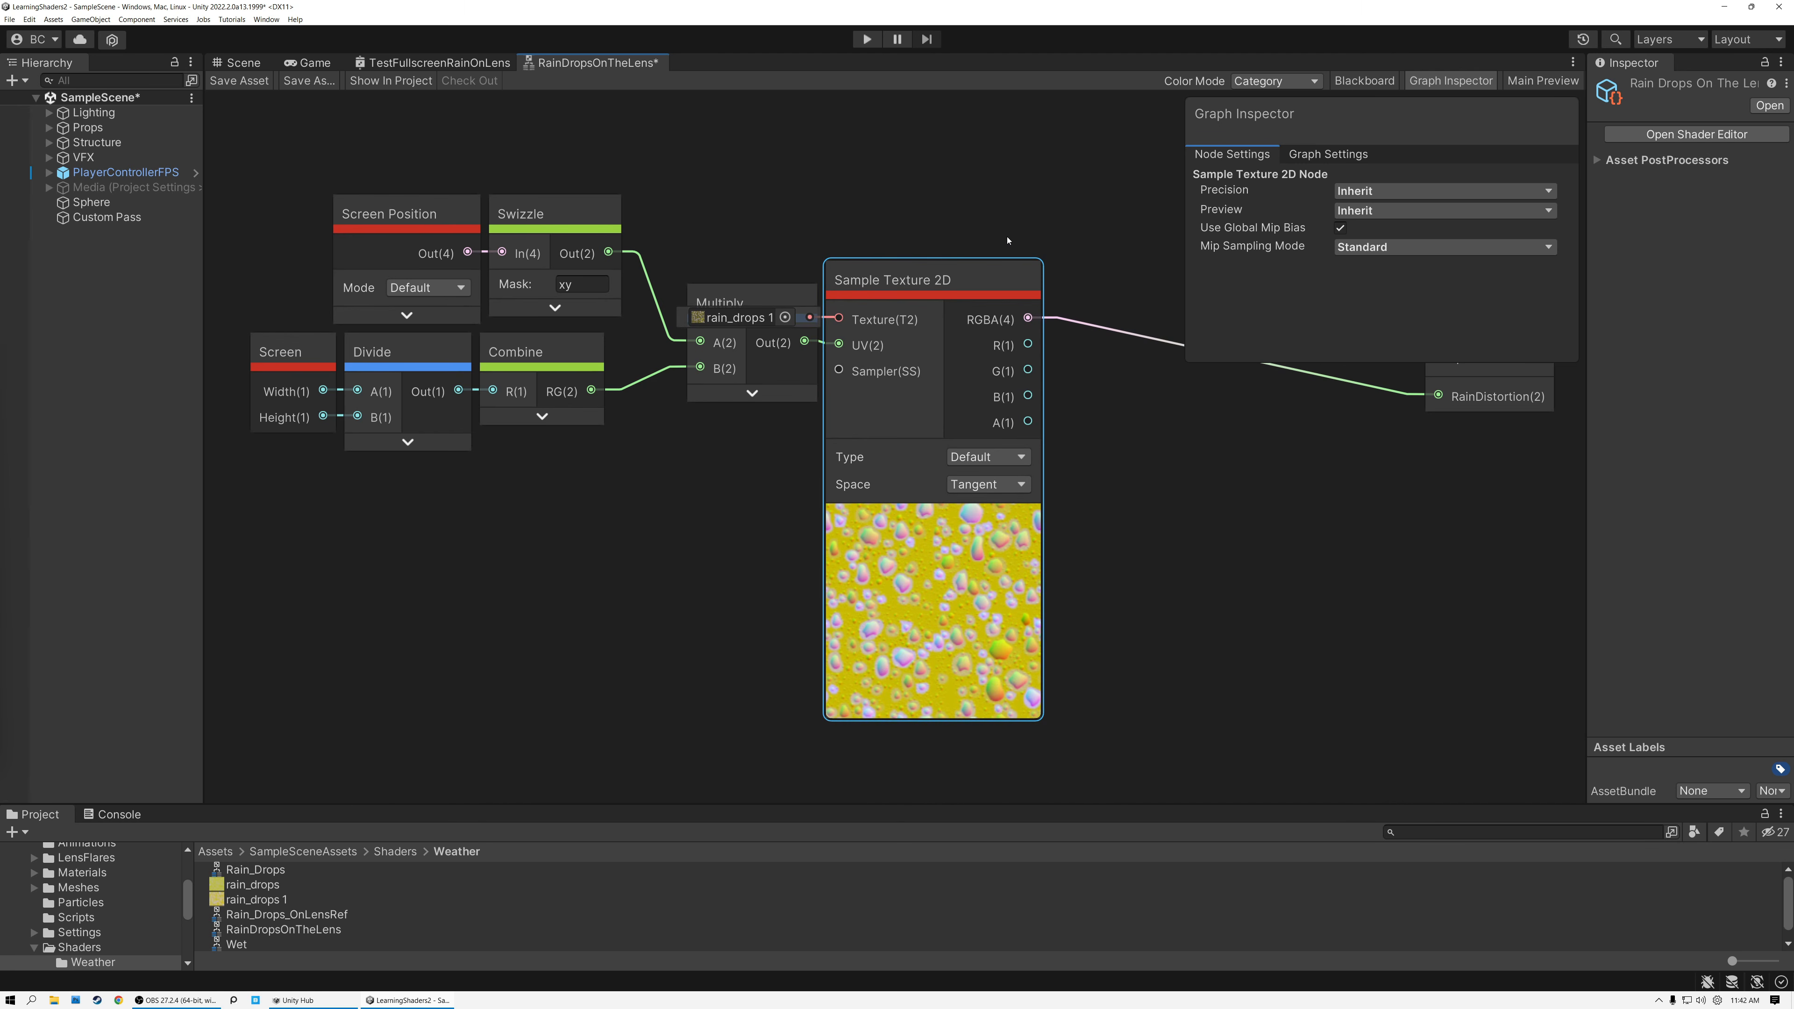
middle_drag(1023, 227, 677, 229)
drag(1105, 339, 1360, 291)
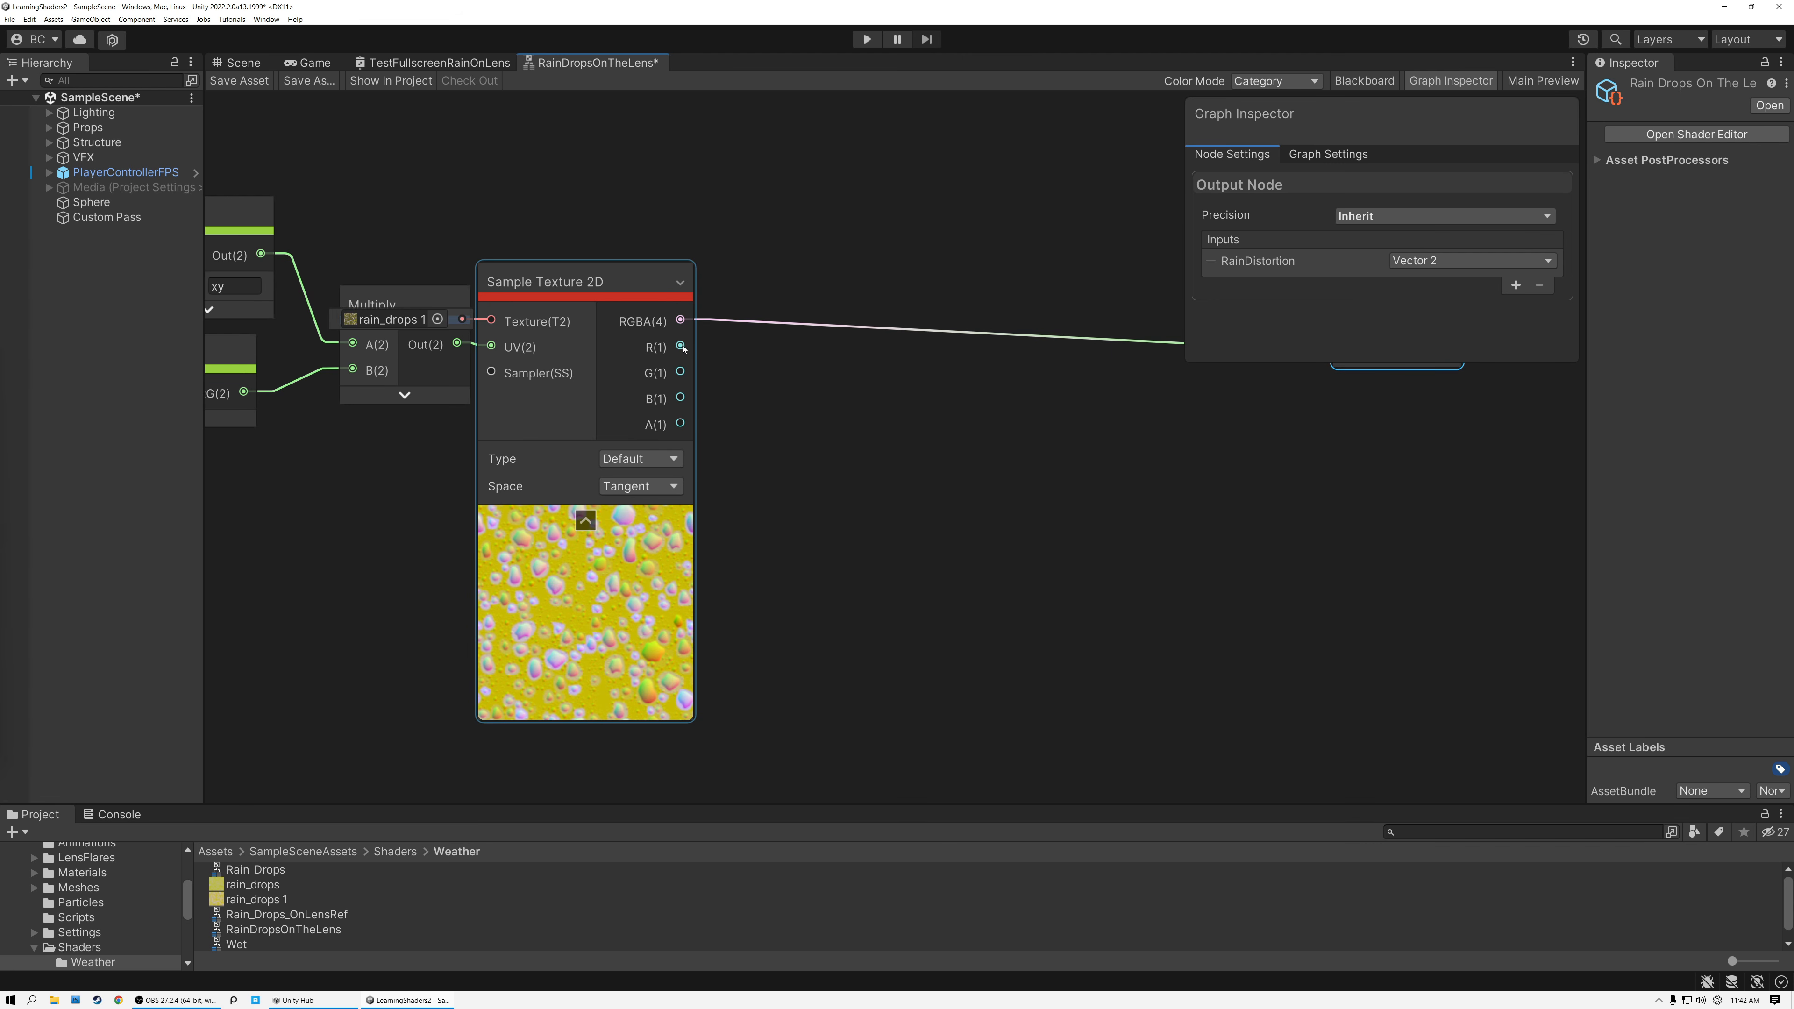
Feed Sample Texture 2D's R, G and A outputs into the R, G and B inputs of a new Combine node with collapsed preview.
drag(681, 345, 833, 396)
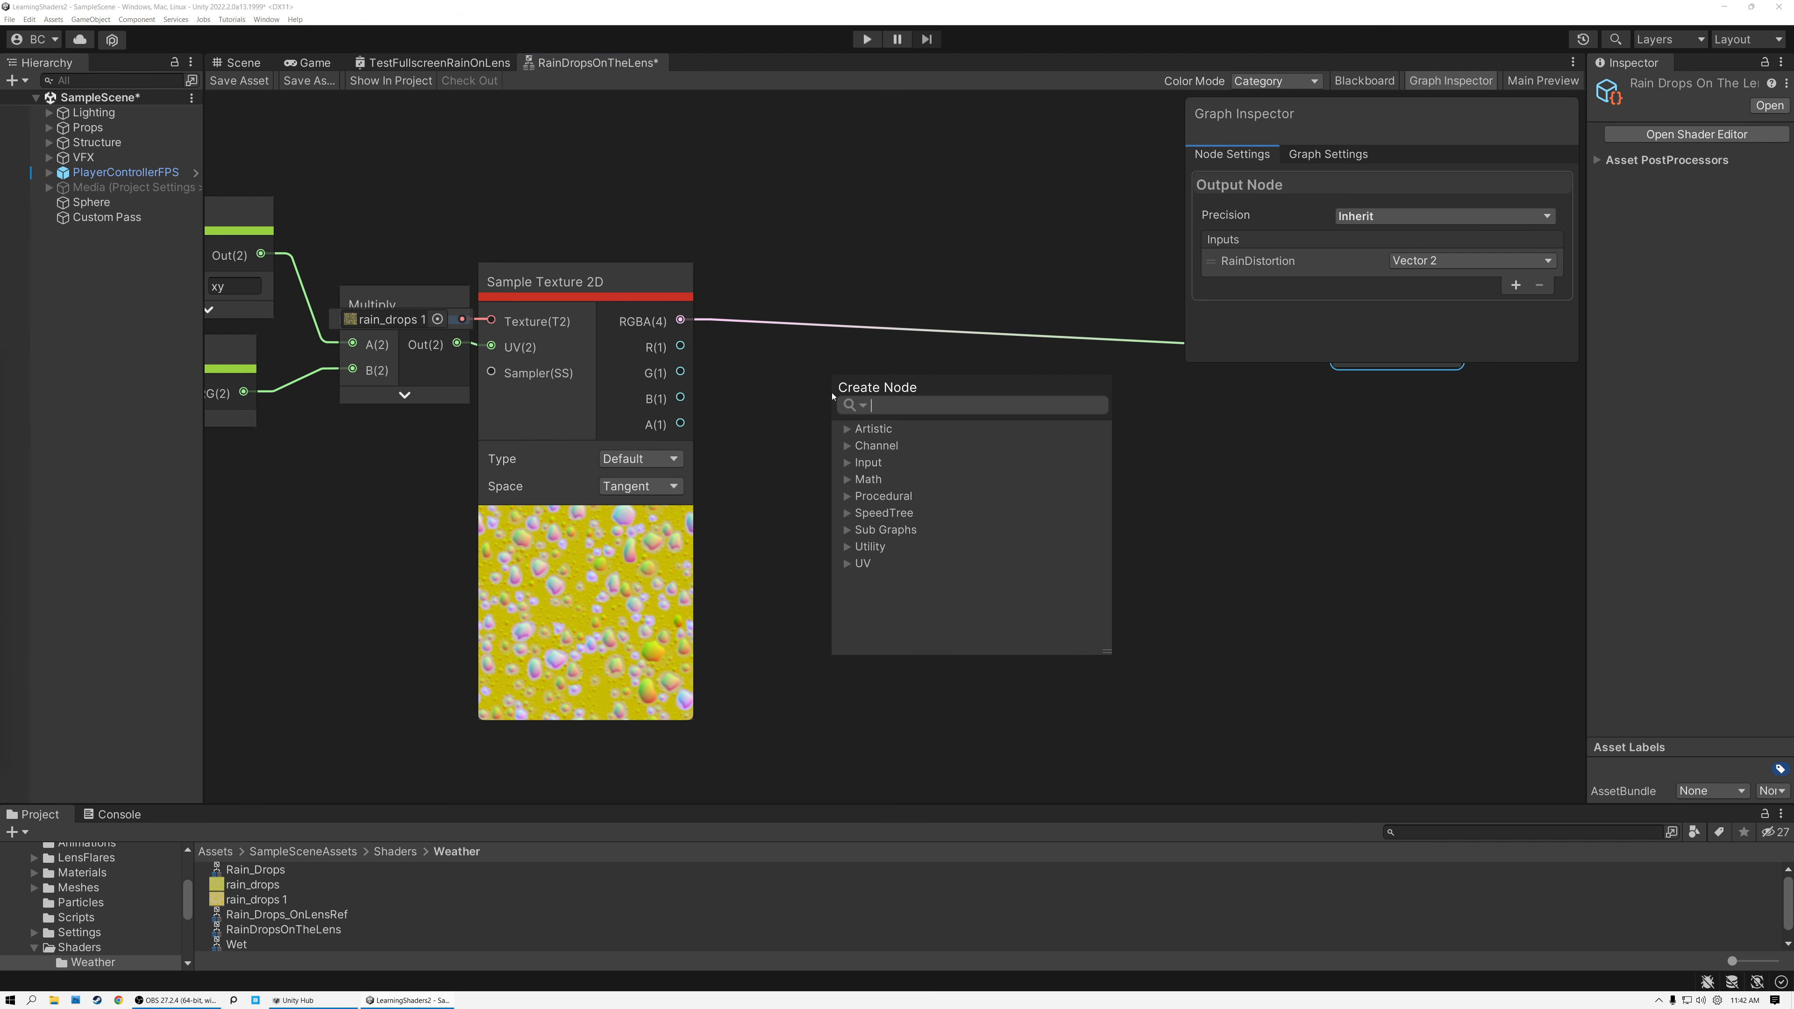
text(combin)
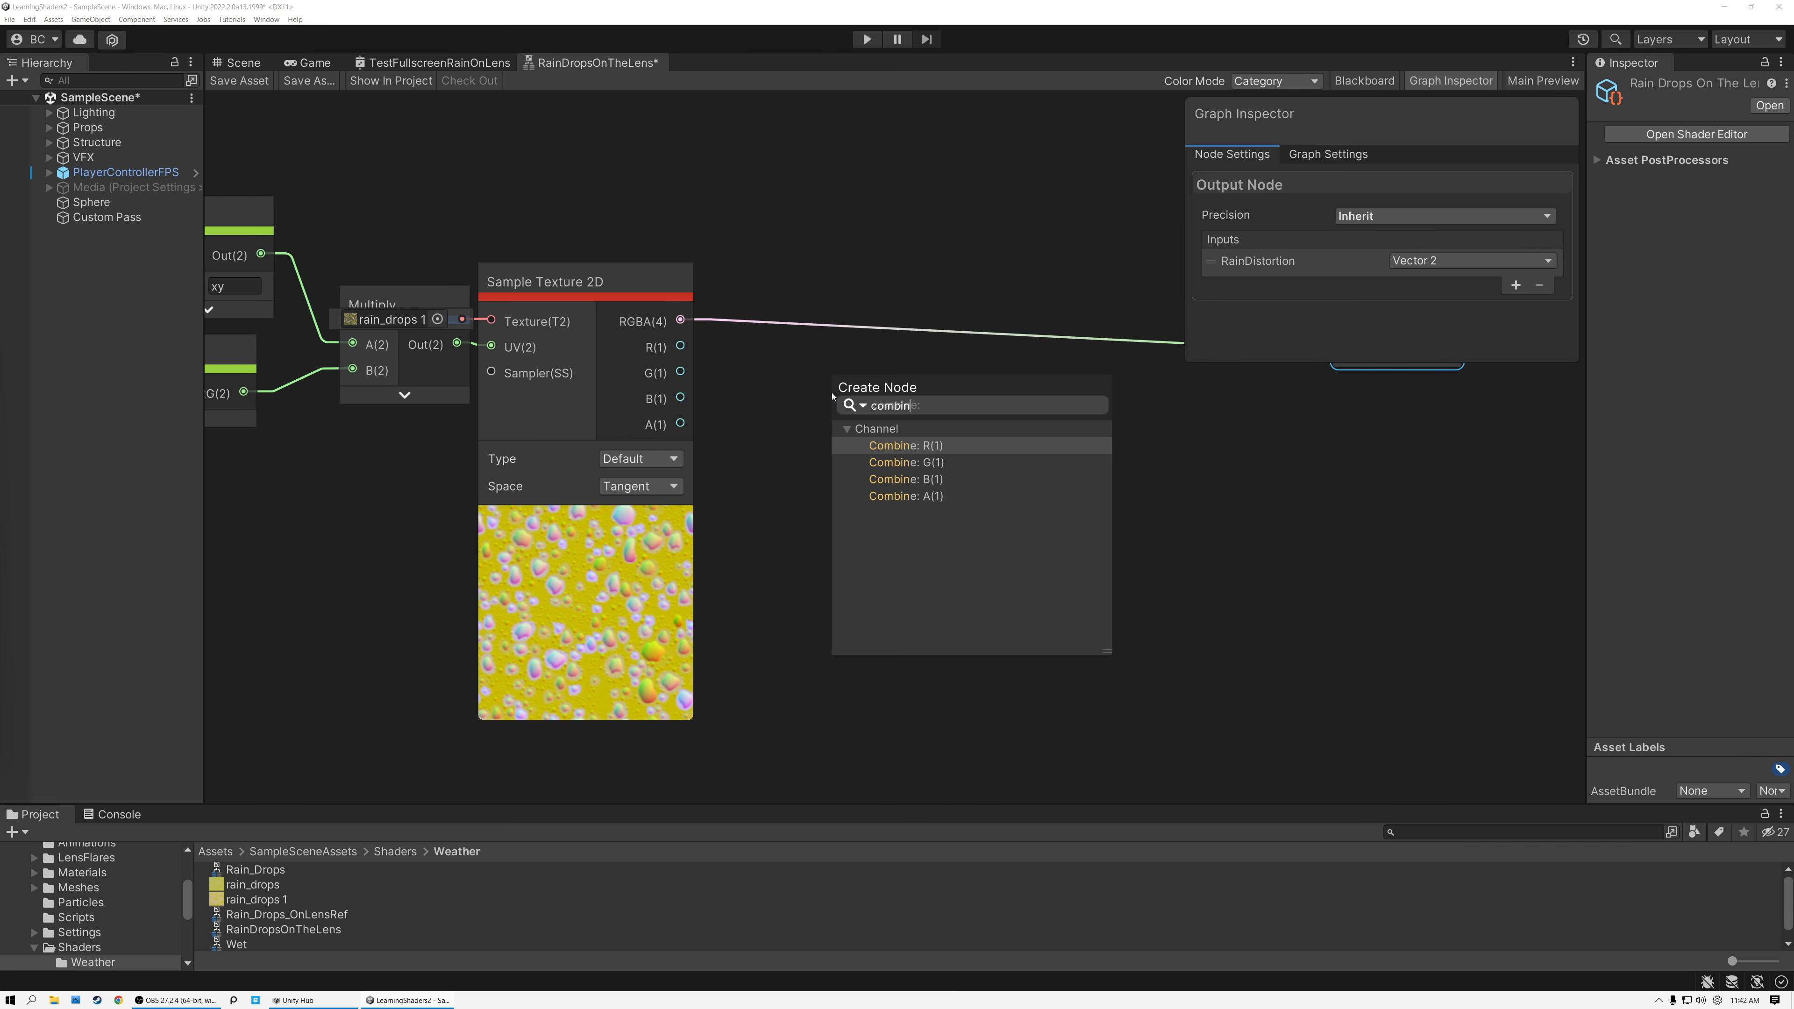
click(893, 446)
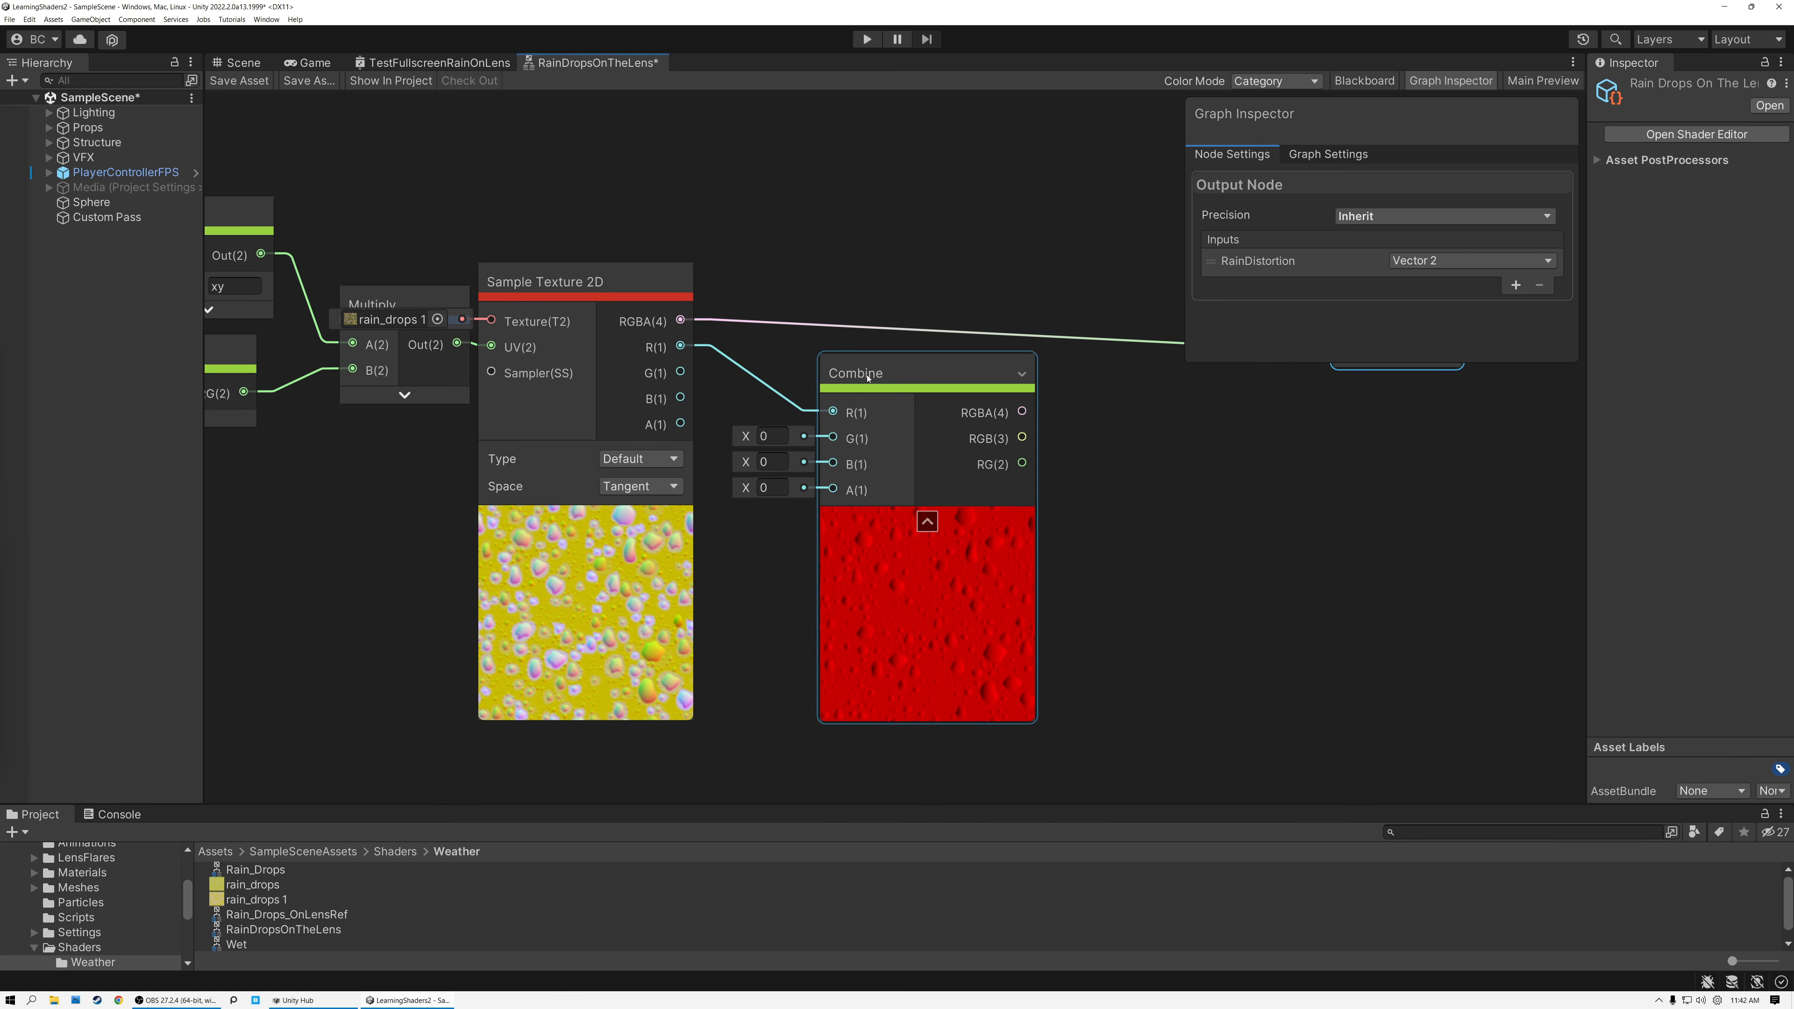
drag(868, 378, 936, 378)
drag(680, 372, 901, 436)
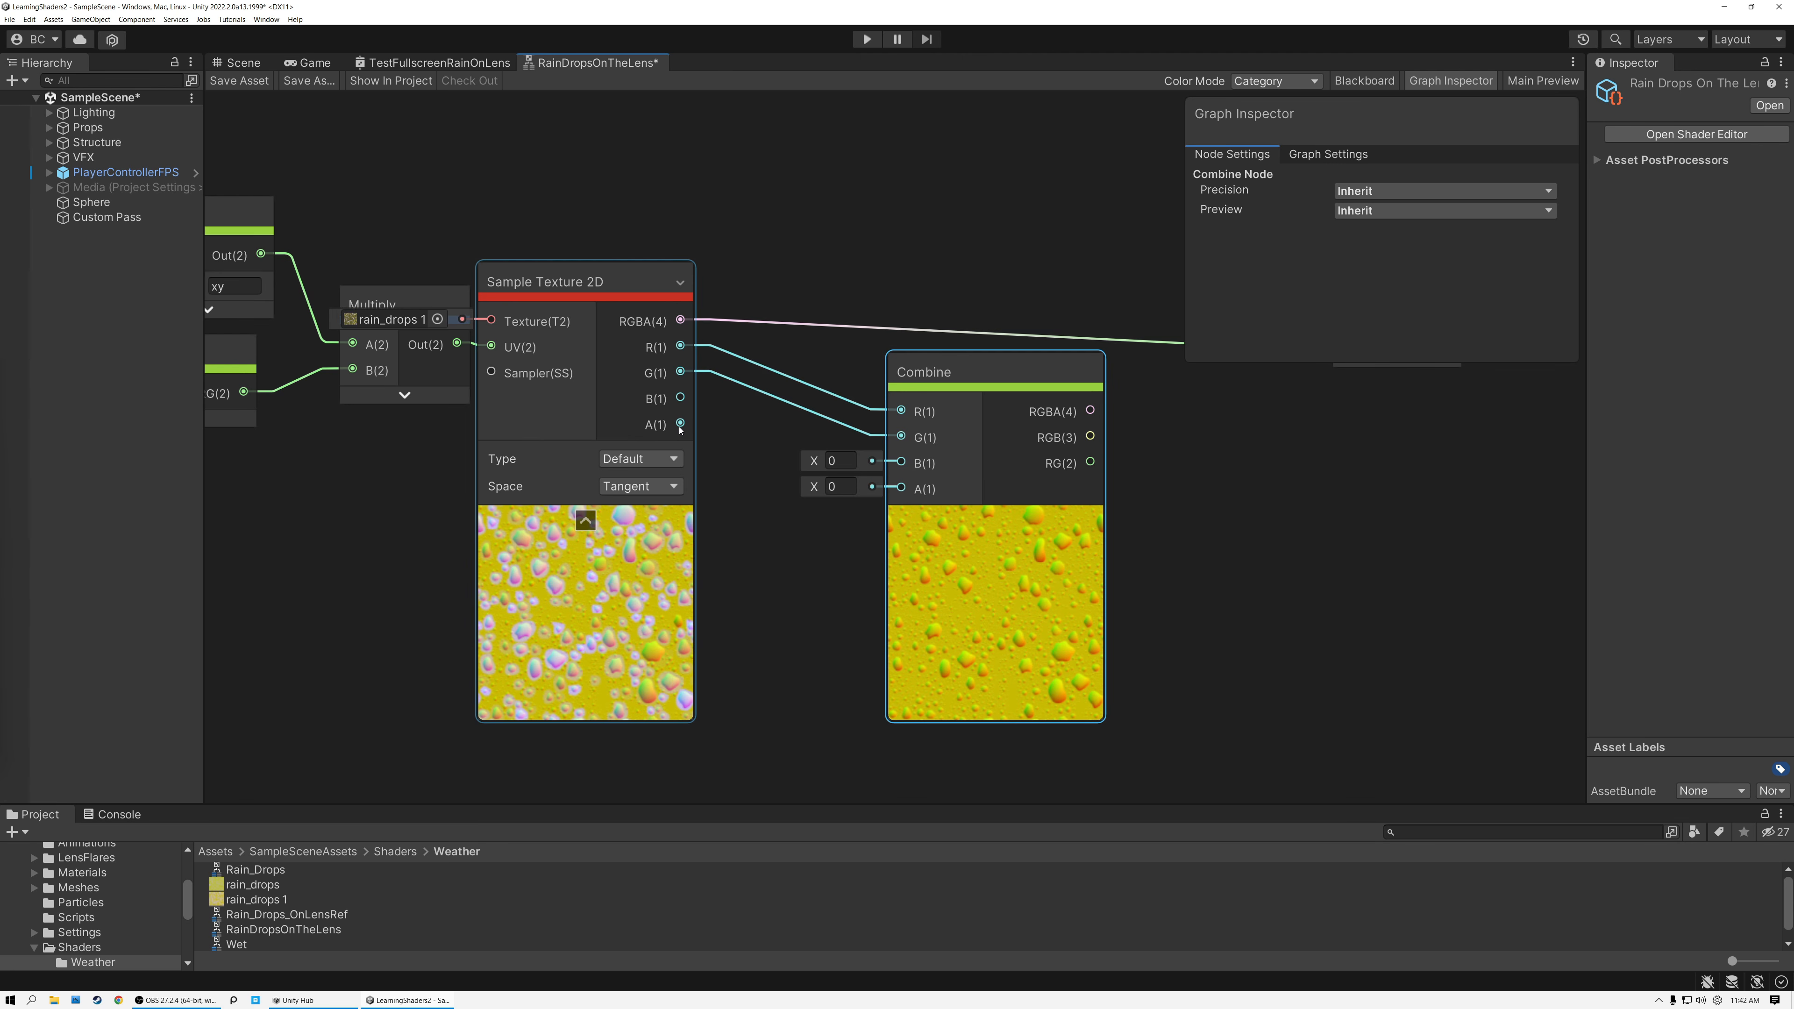
drag(680, 424, 901, 463)
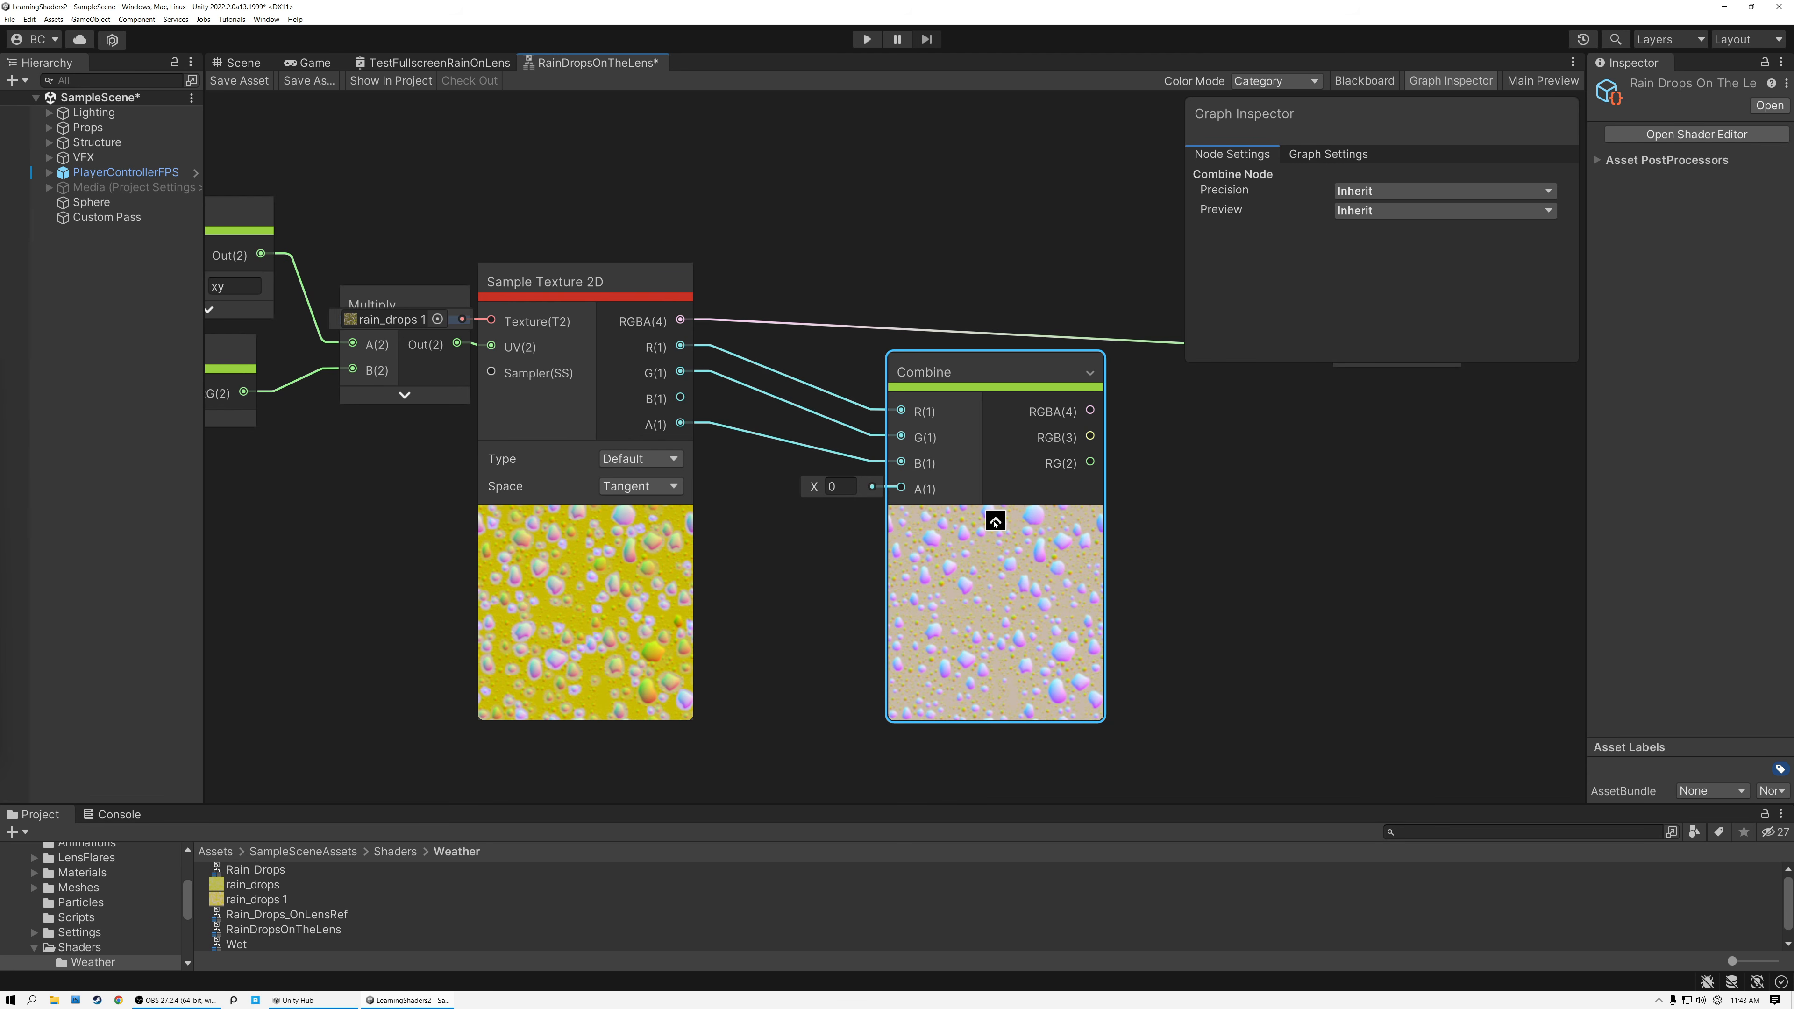
click(995, 521)
drag(950, 380, 856, 379)
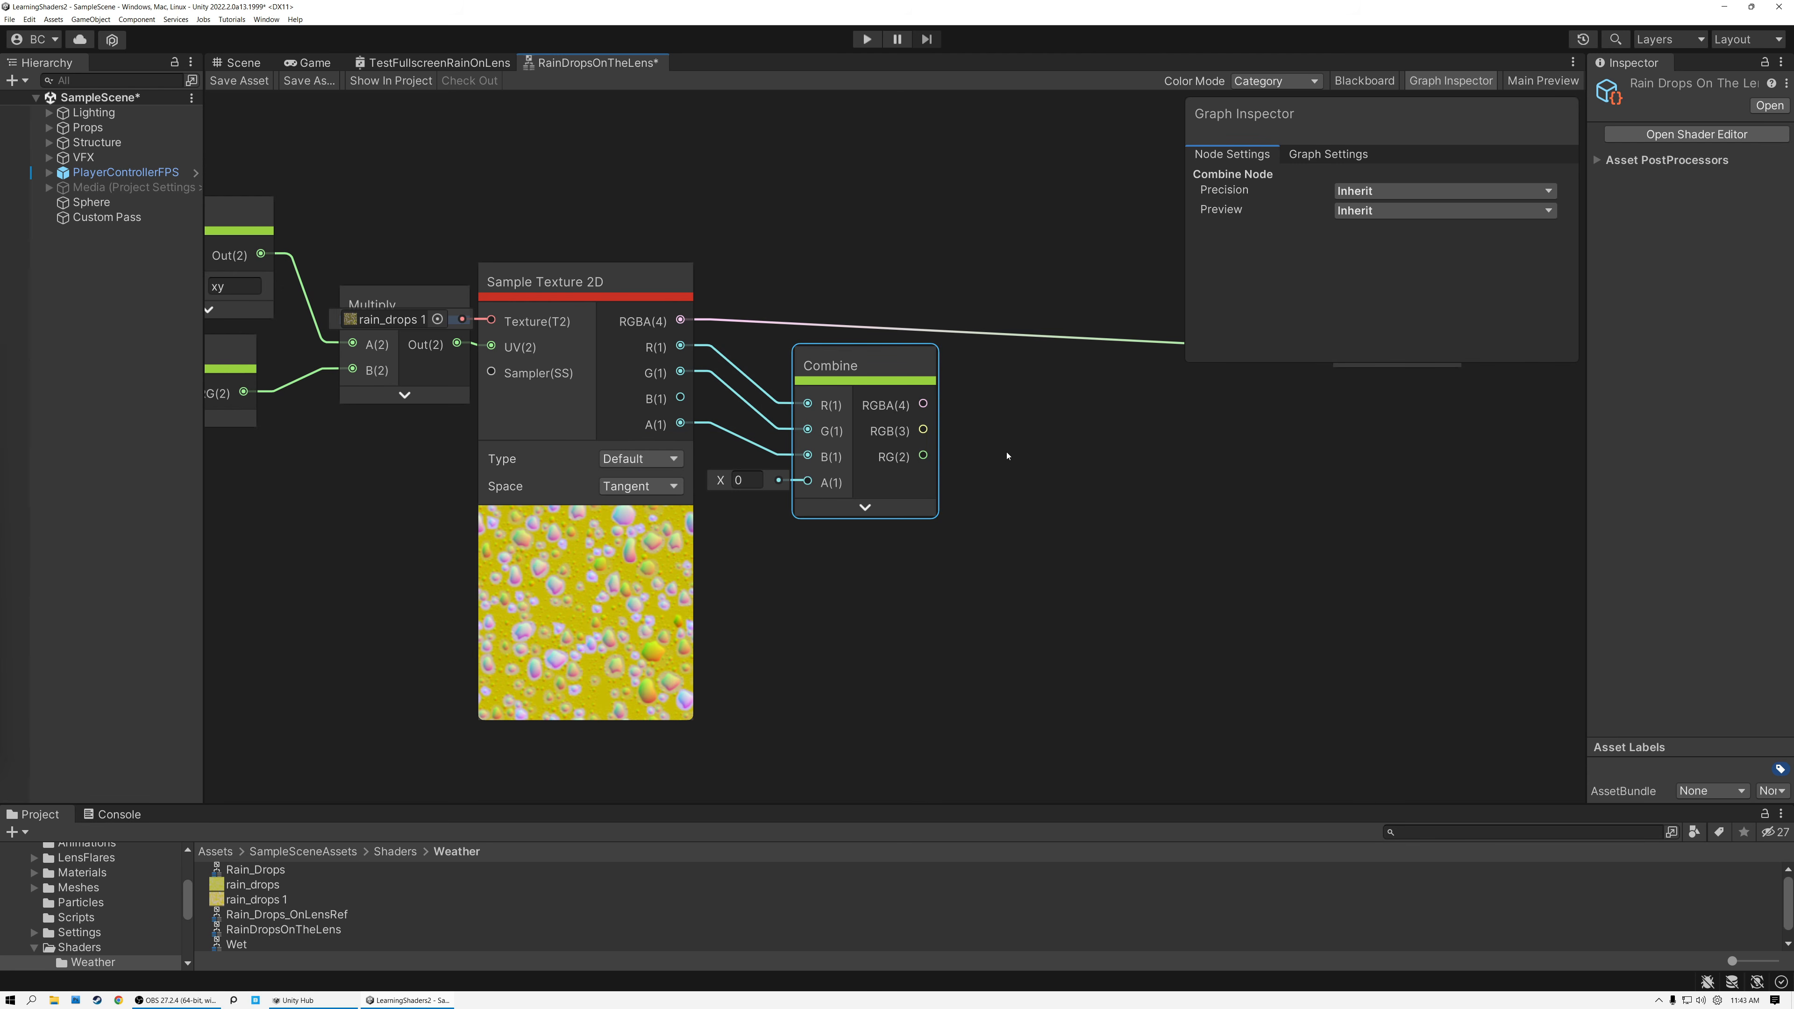
Multiply the new Combine node's RGB output by 2 with a Multiply node and collapse its preview.
drag(925, 431, 1000, 425)
text(mulk)
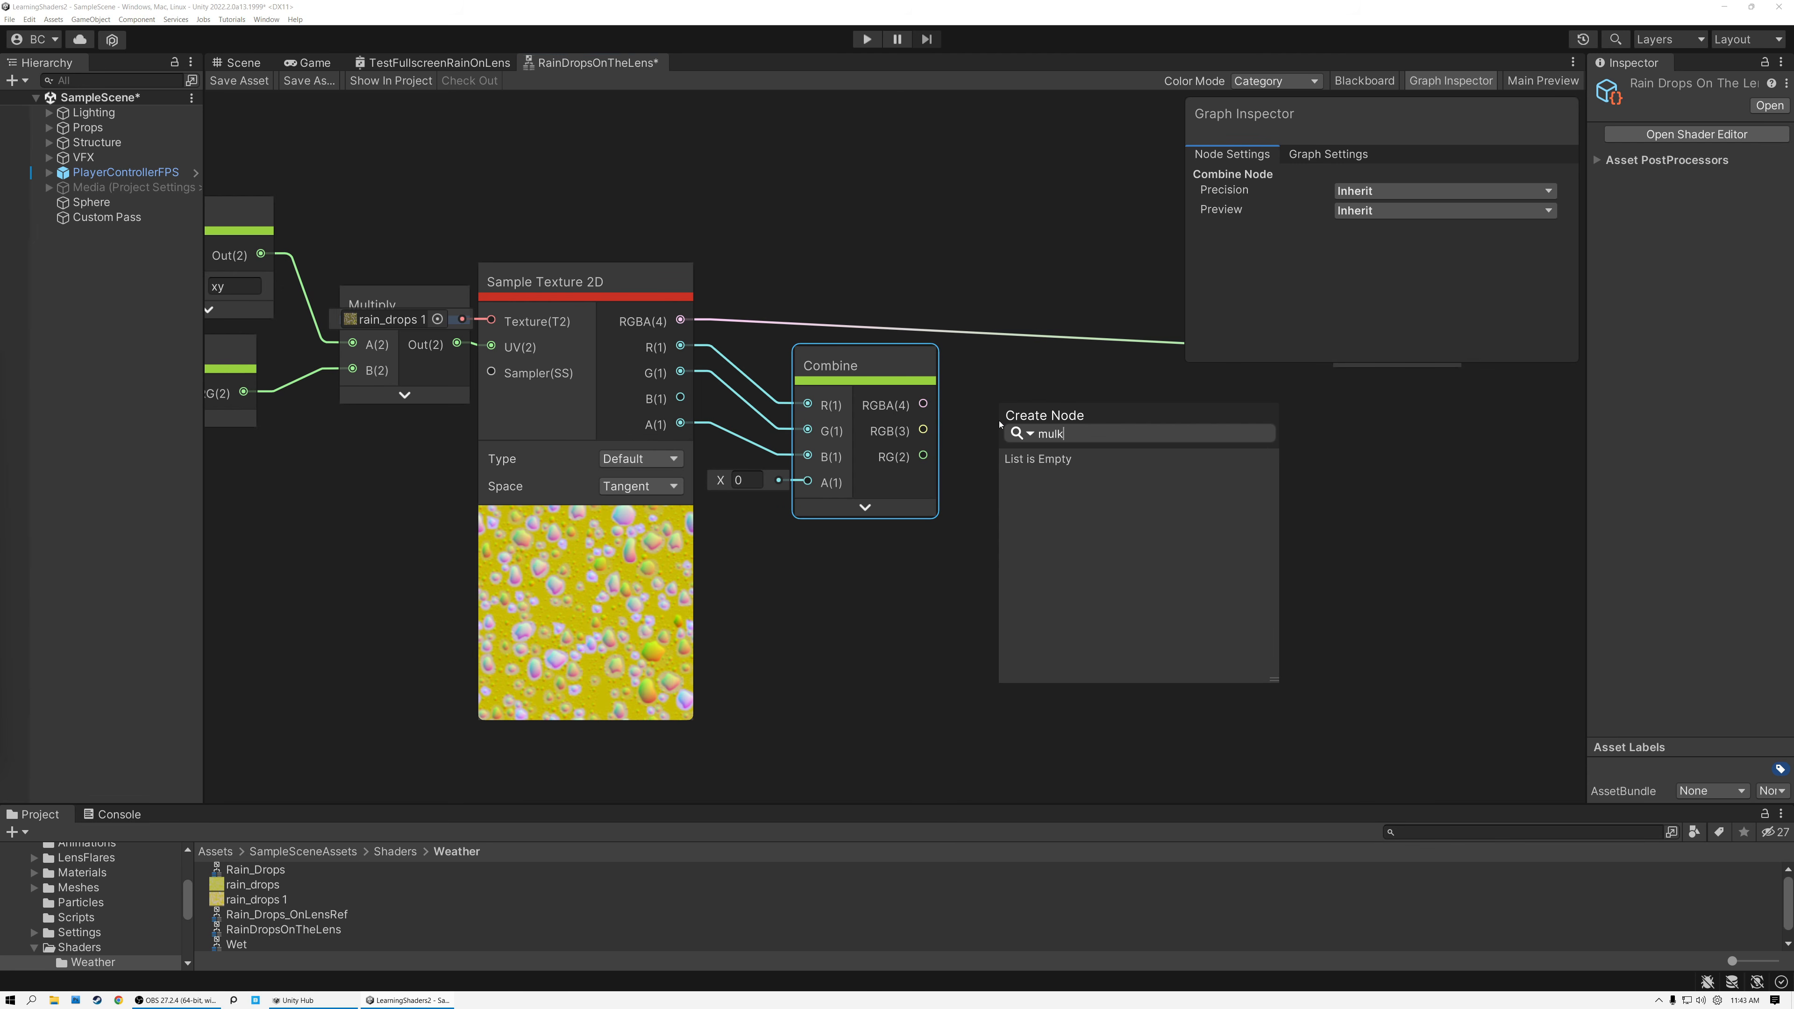
key(BackSpace)
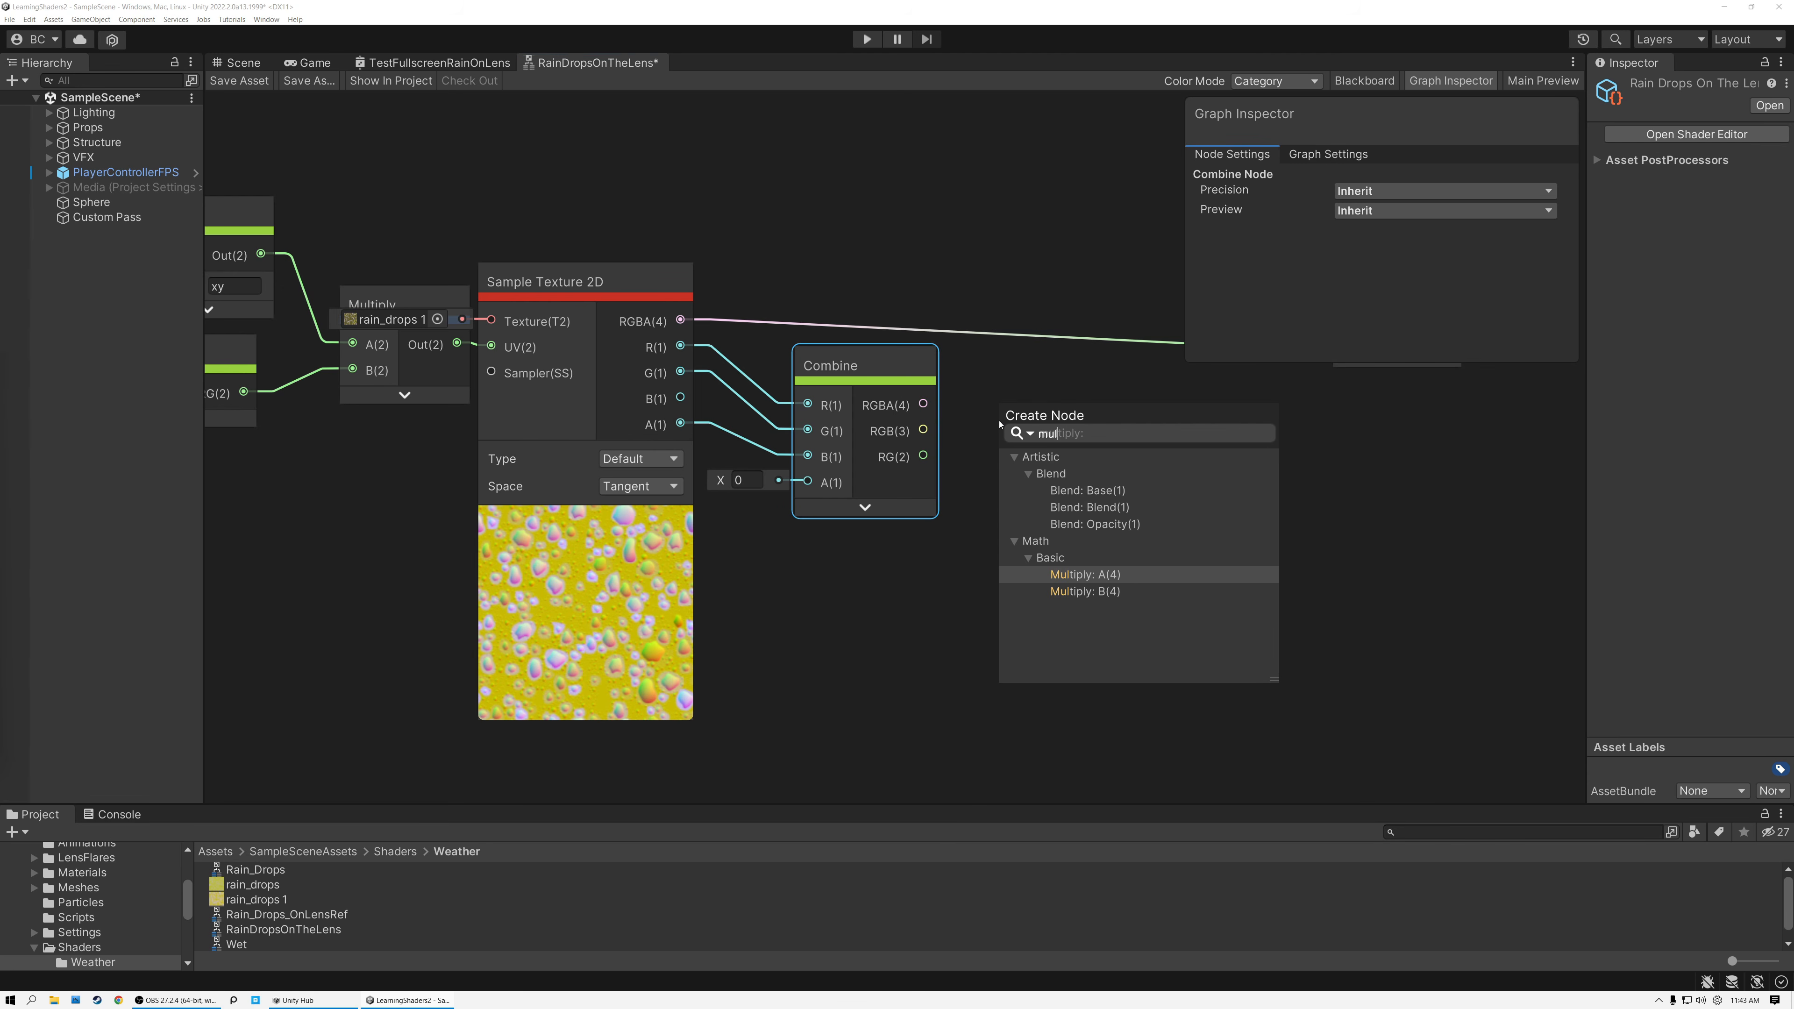
click(1096, 575)
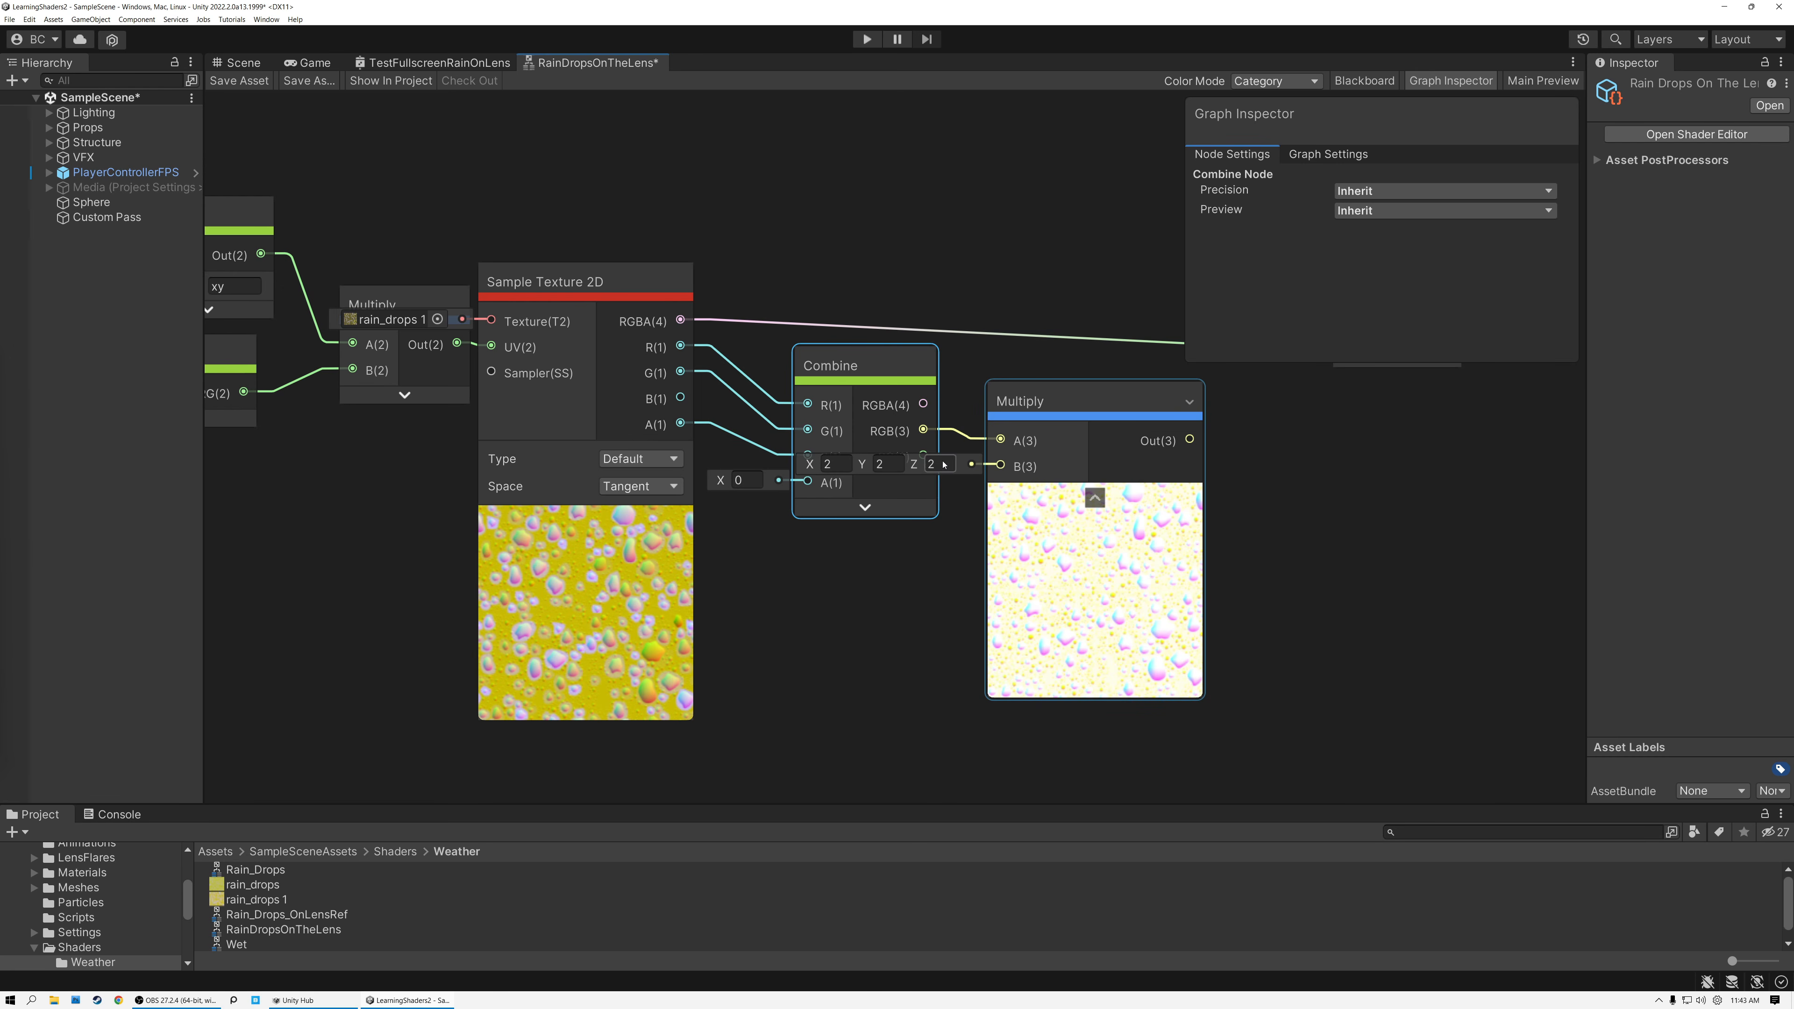
click(1095, 497)
drag(1055, 401, 1217, 395)
middle_drag(1037, 390, 714, 419)
Subtract 1 from the doubled RGB value with a new Subtract node.
drag(946, 463, 1054, 523)
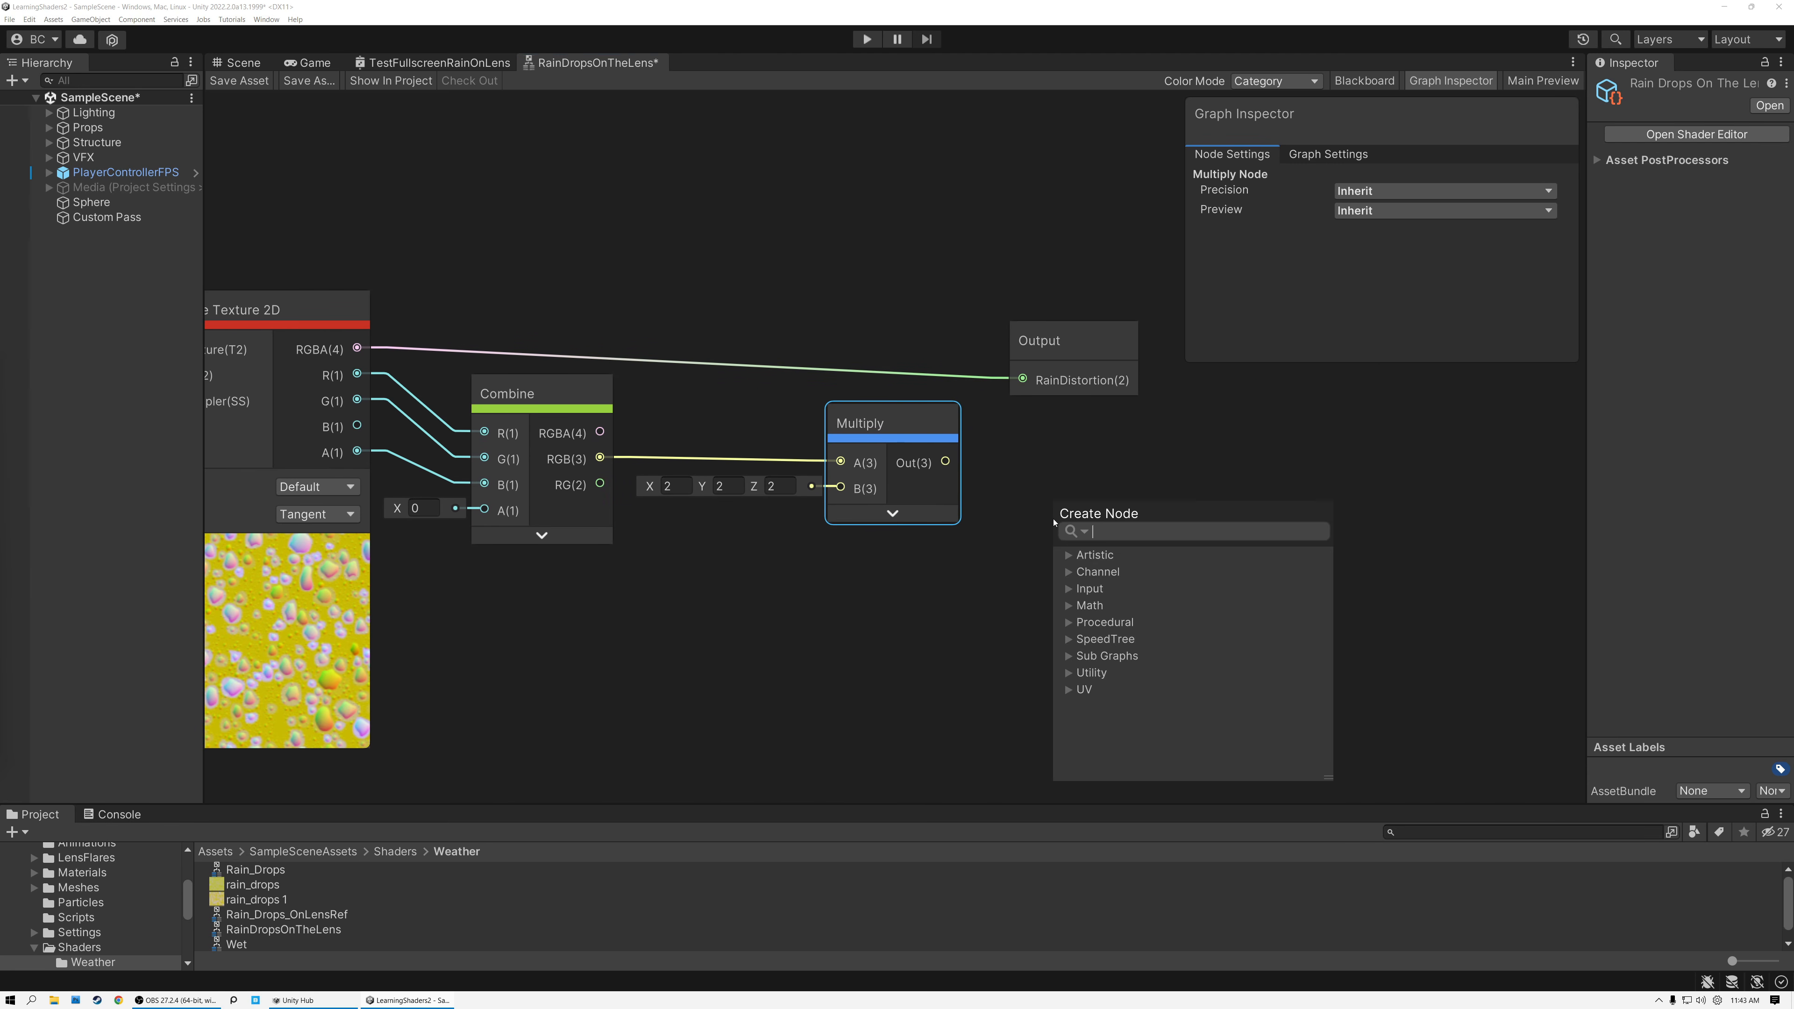
text(sub)
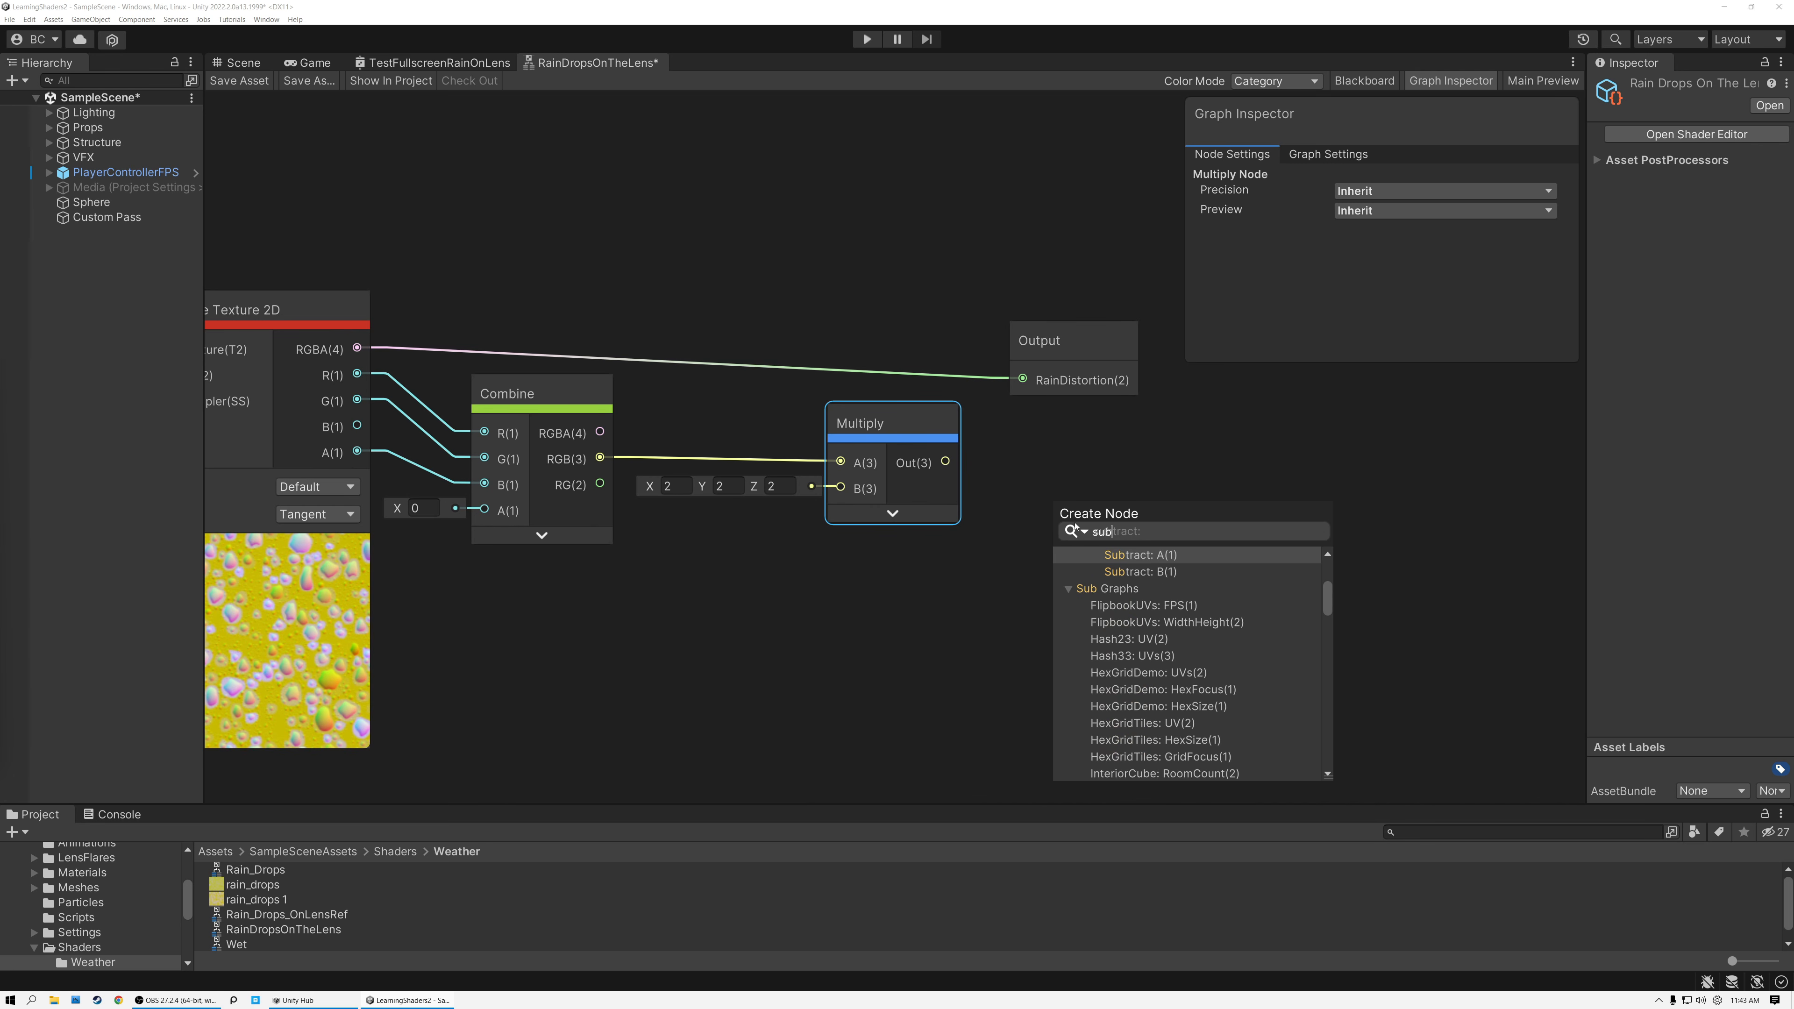
click(1142, 553)
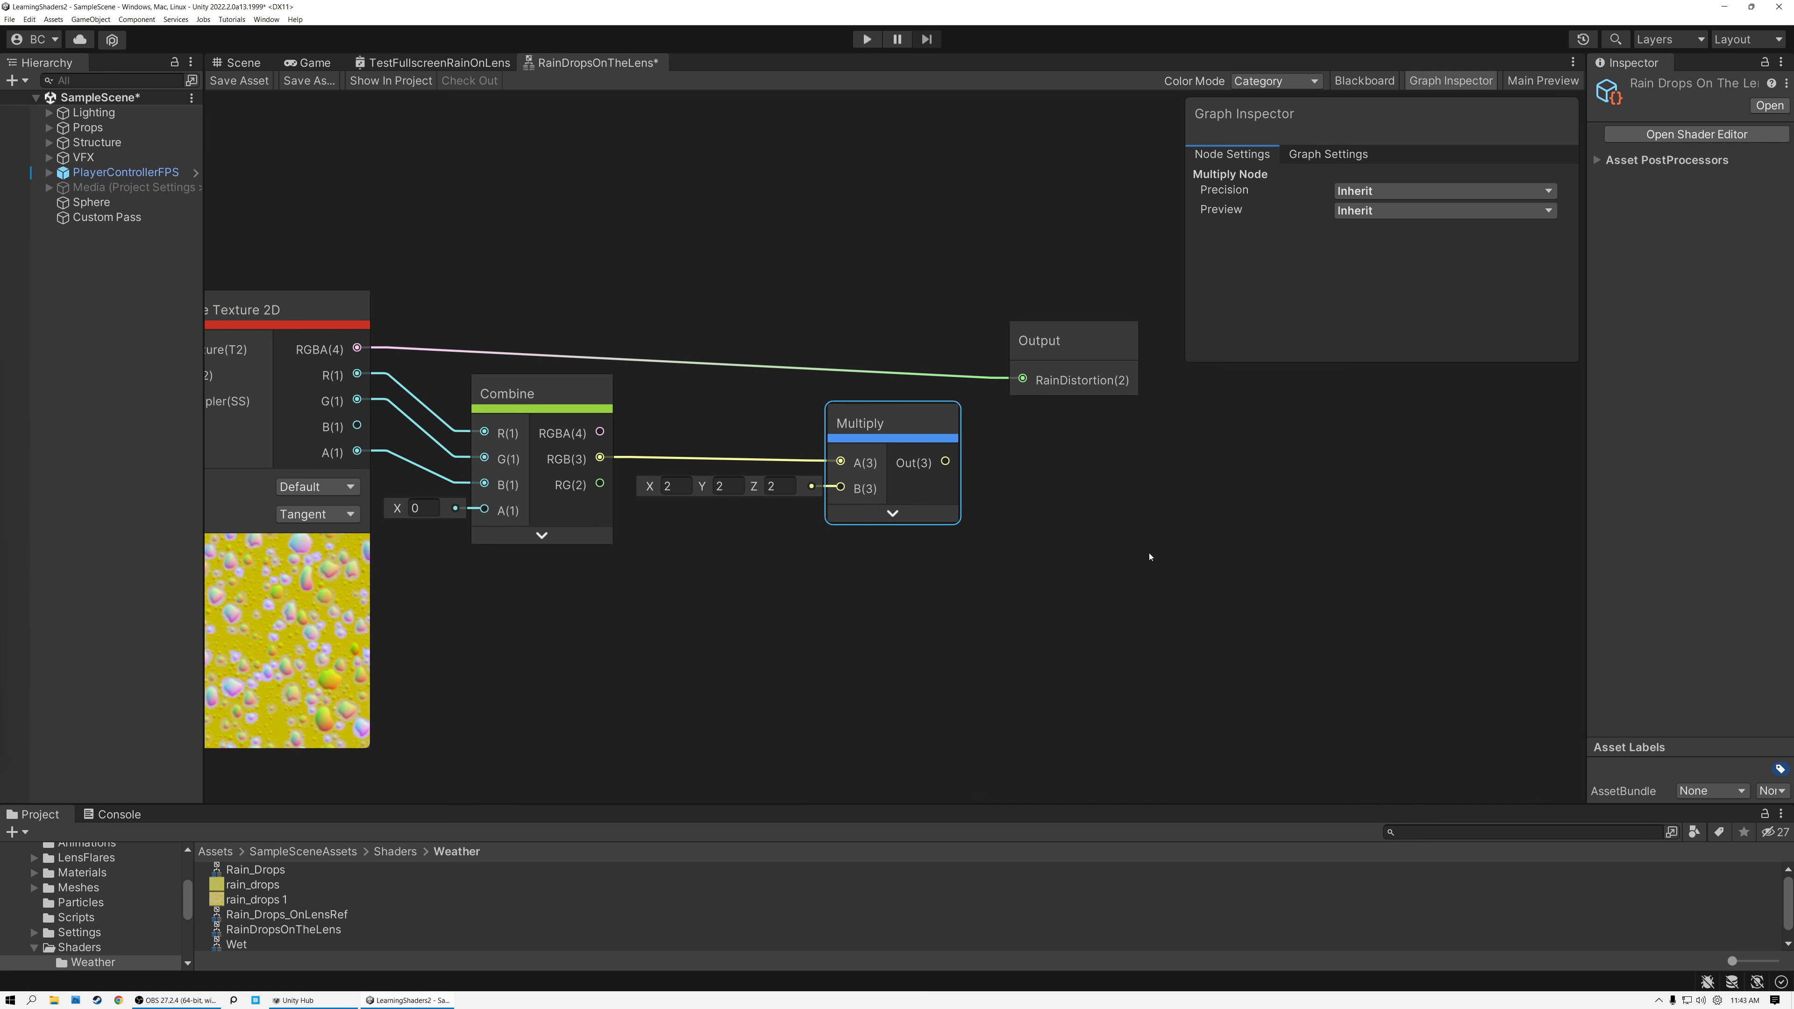
click(1149, 596)
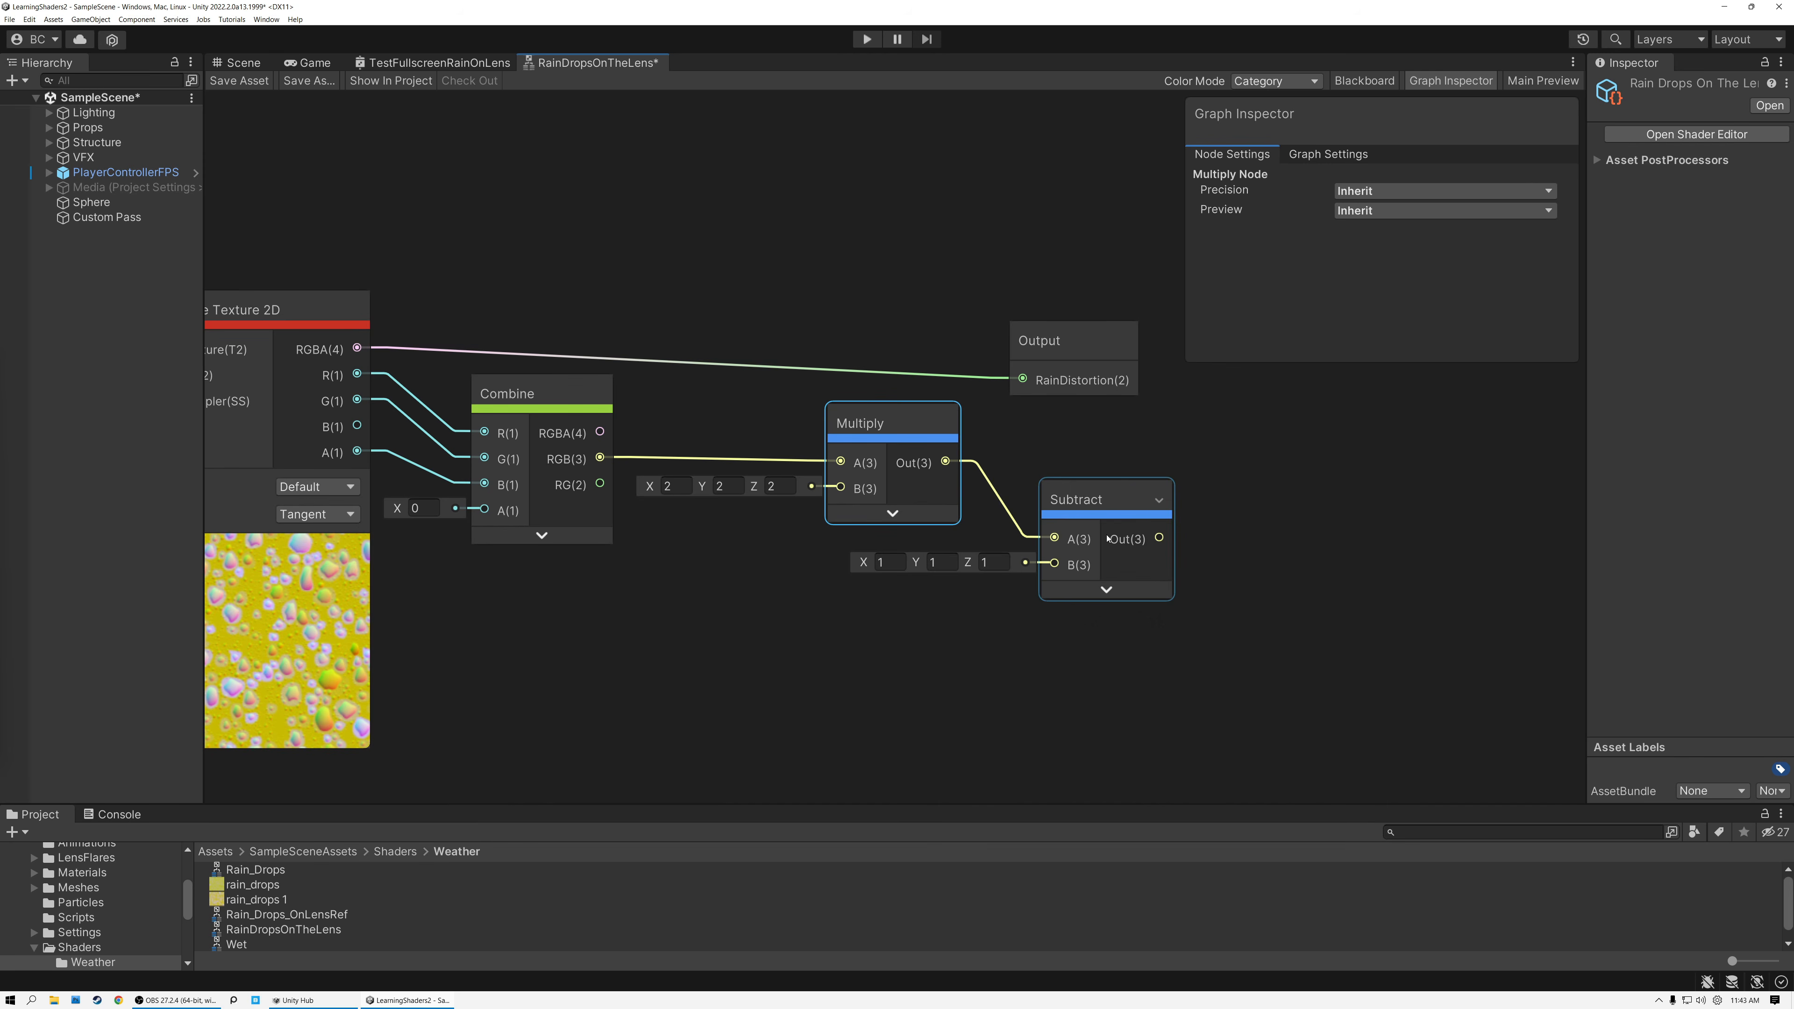
Line up Combine, Multiply and Subtract in a row beside Sample Texture 2D, hiding unused ports, and move the Output node further along.
click(892, 514)
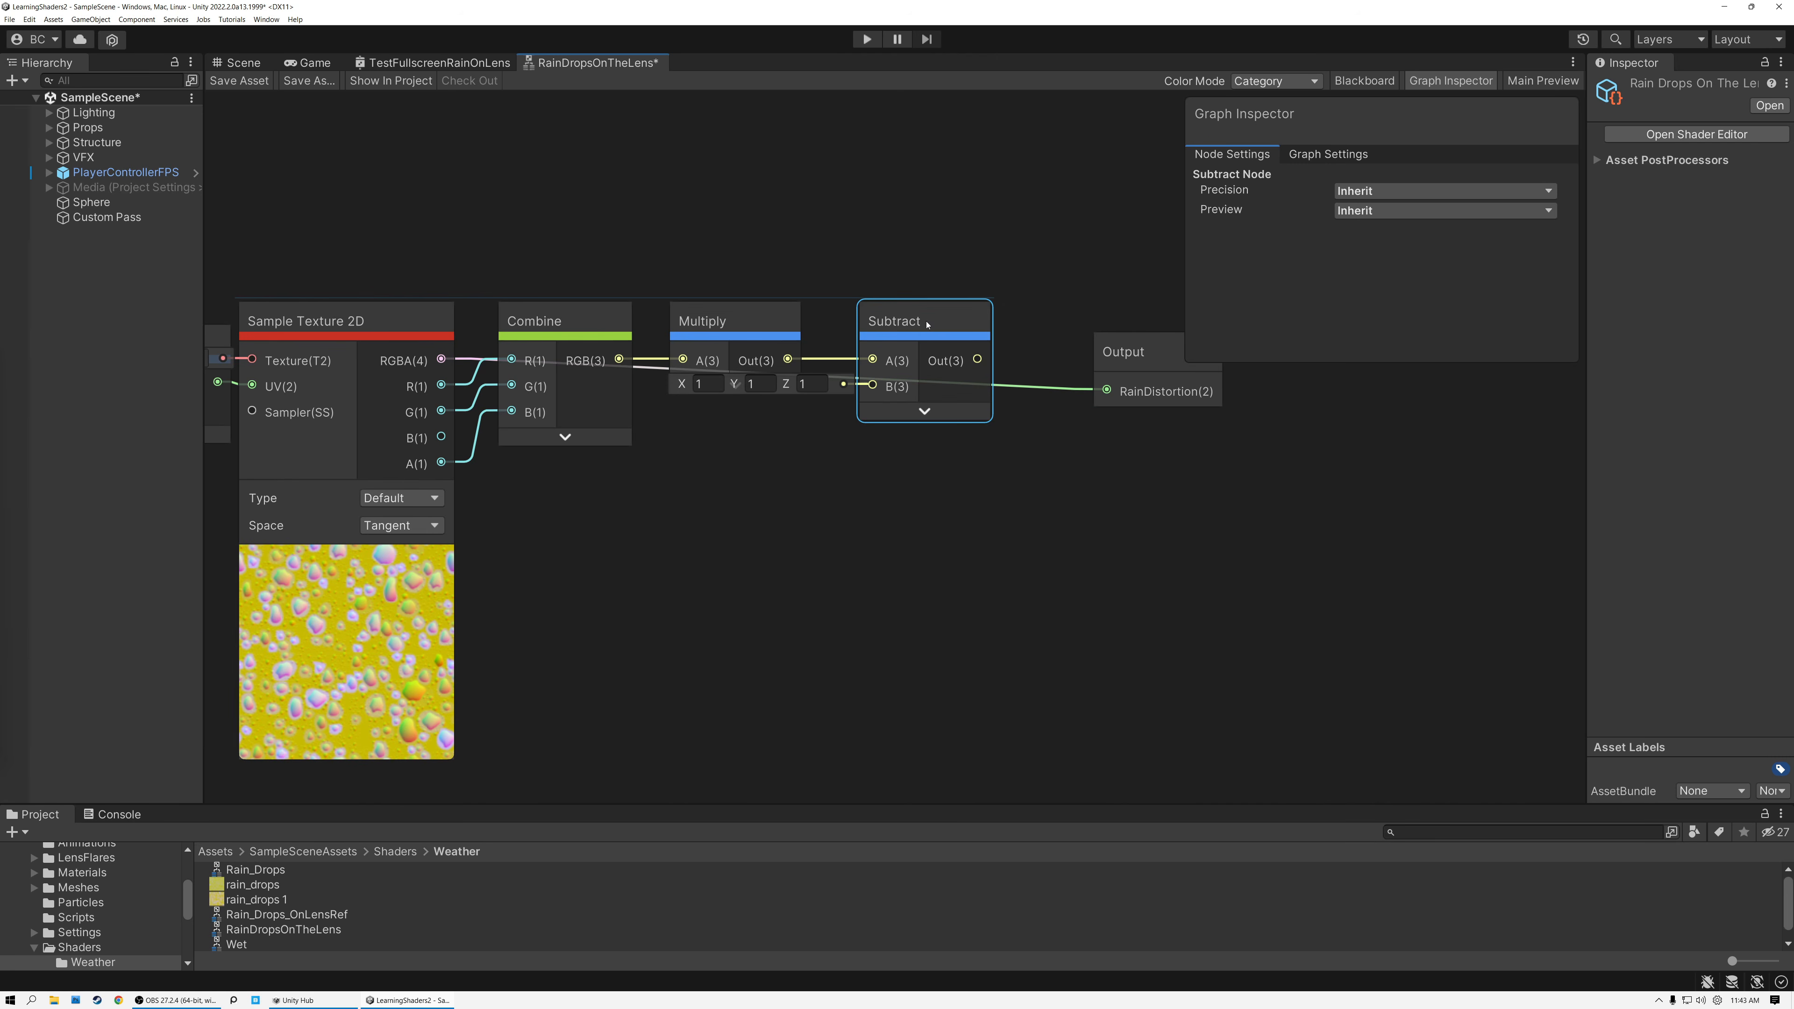
middle_drag(1030, 516, 734, 536)
drag(857, 385, 1131, 401)
Feed the Subtract output through a new collapsed Swizzle node with mask xy into RainDistortion, aligned with the row.
drag(681, 379, 825, 419)
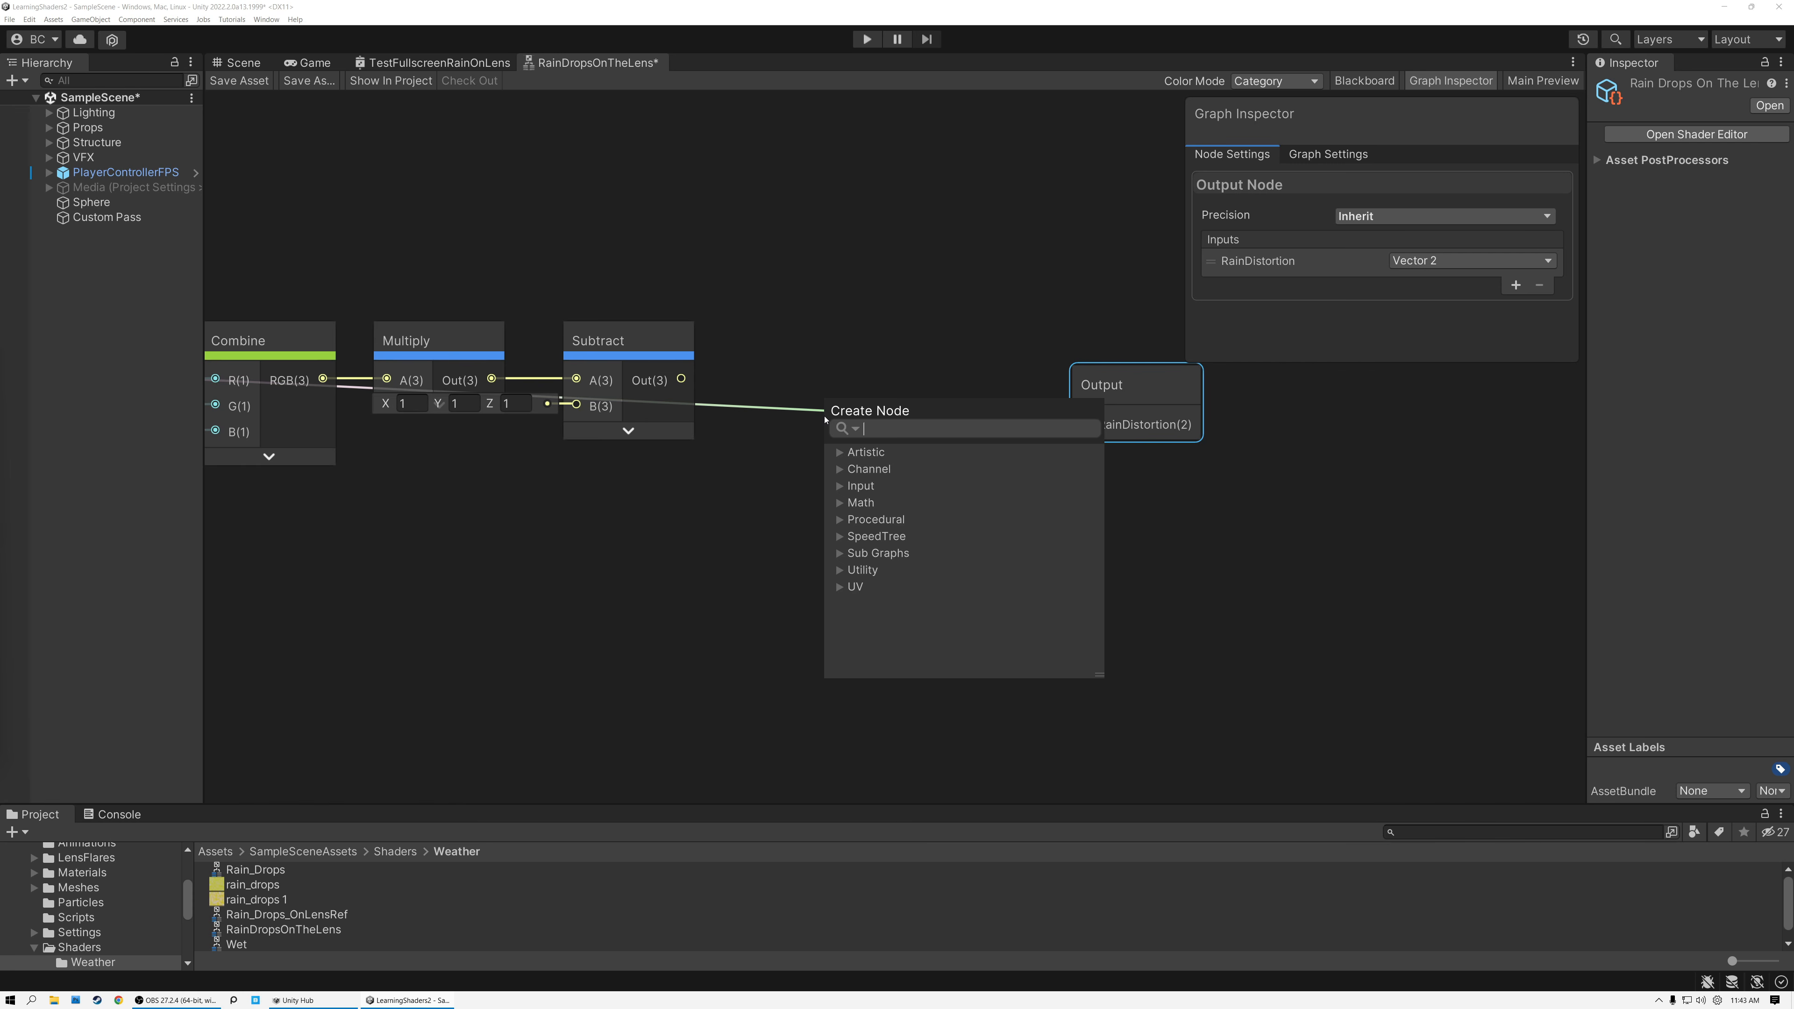
text(swi)
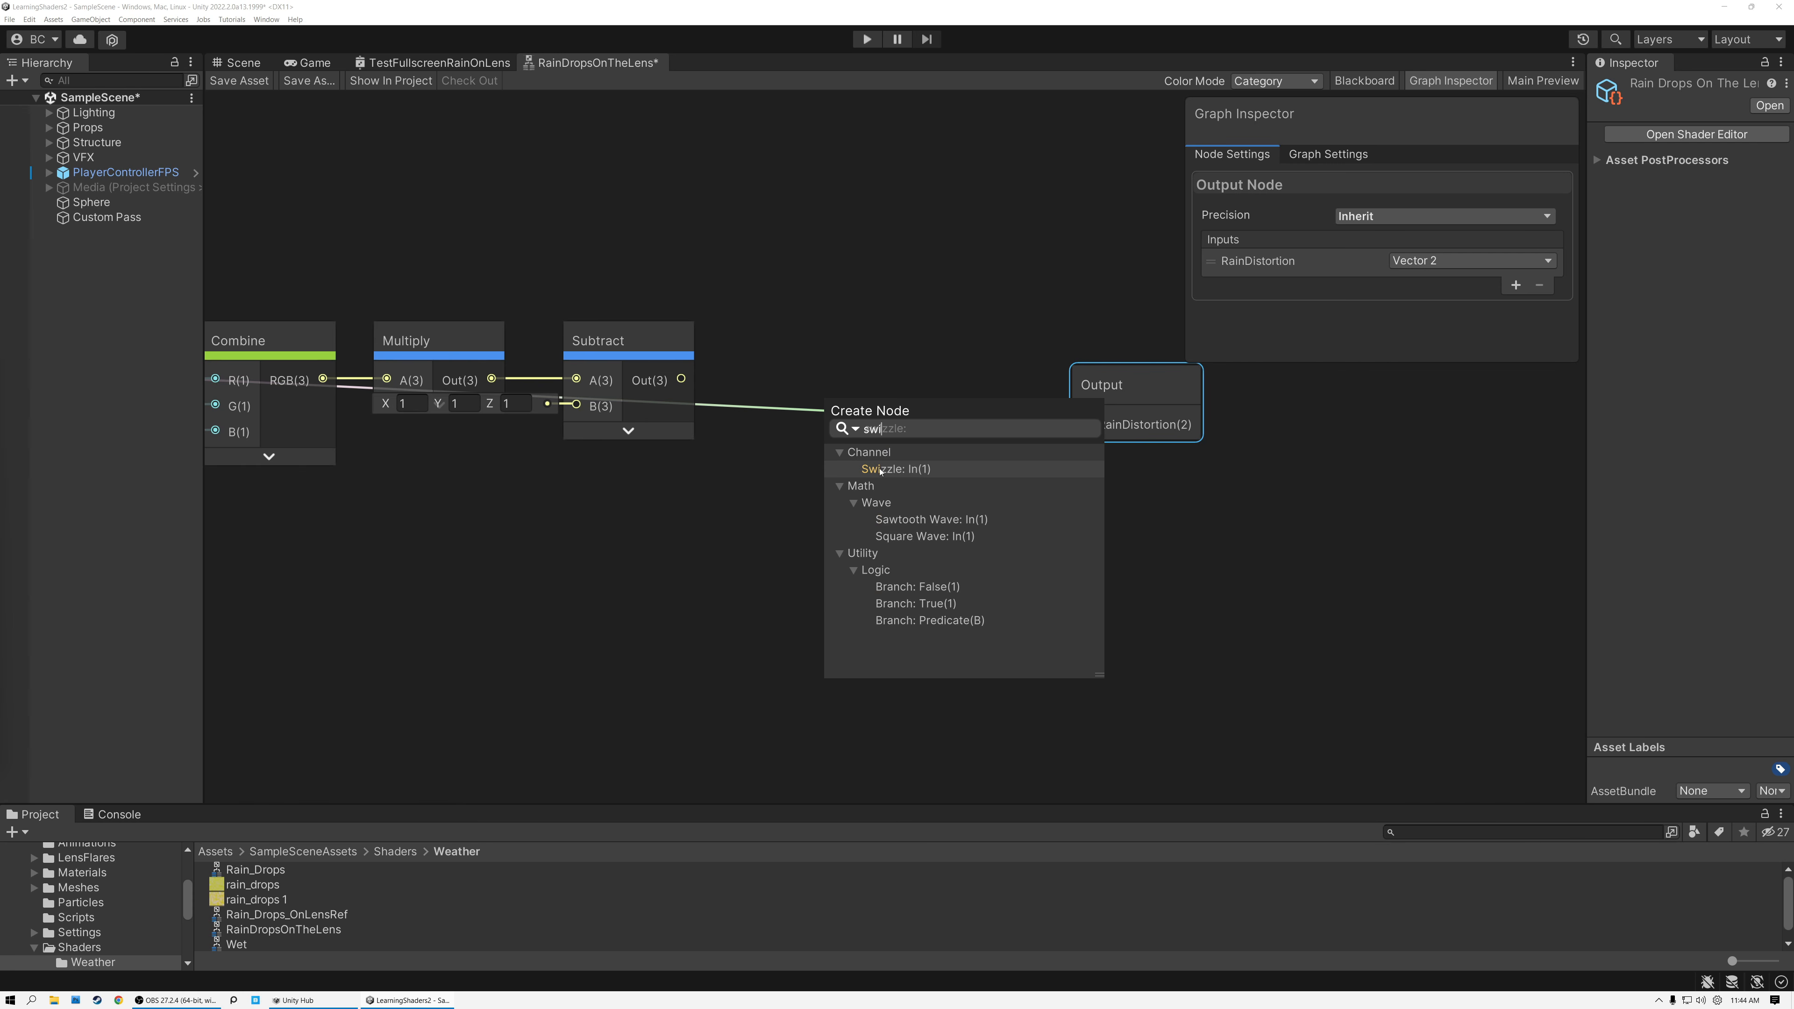
click(936, 468)
click(935, 469)
click(936, 468)
key(BackSpace)
key(BackSpace)
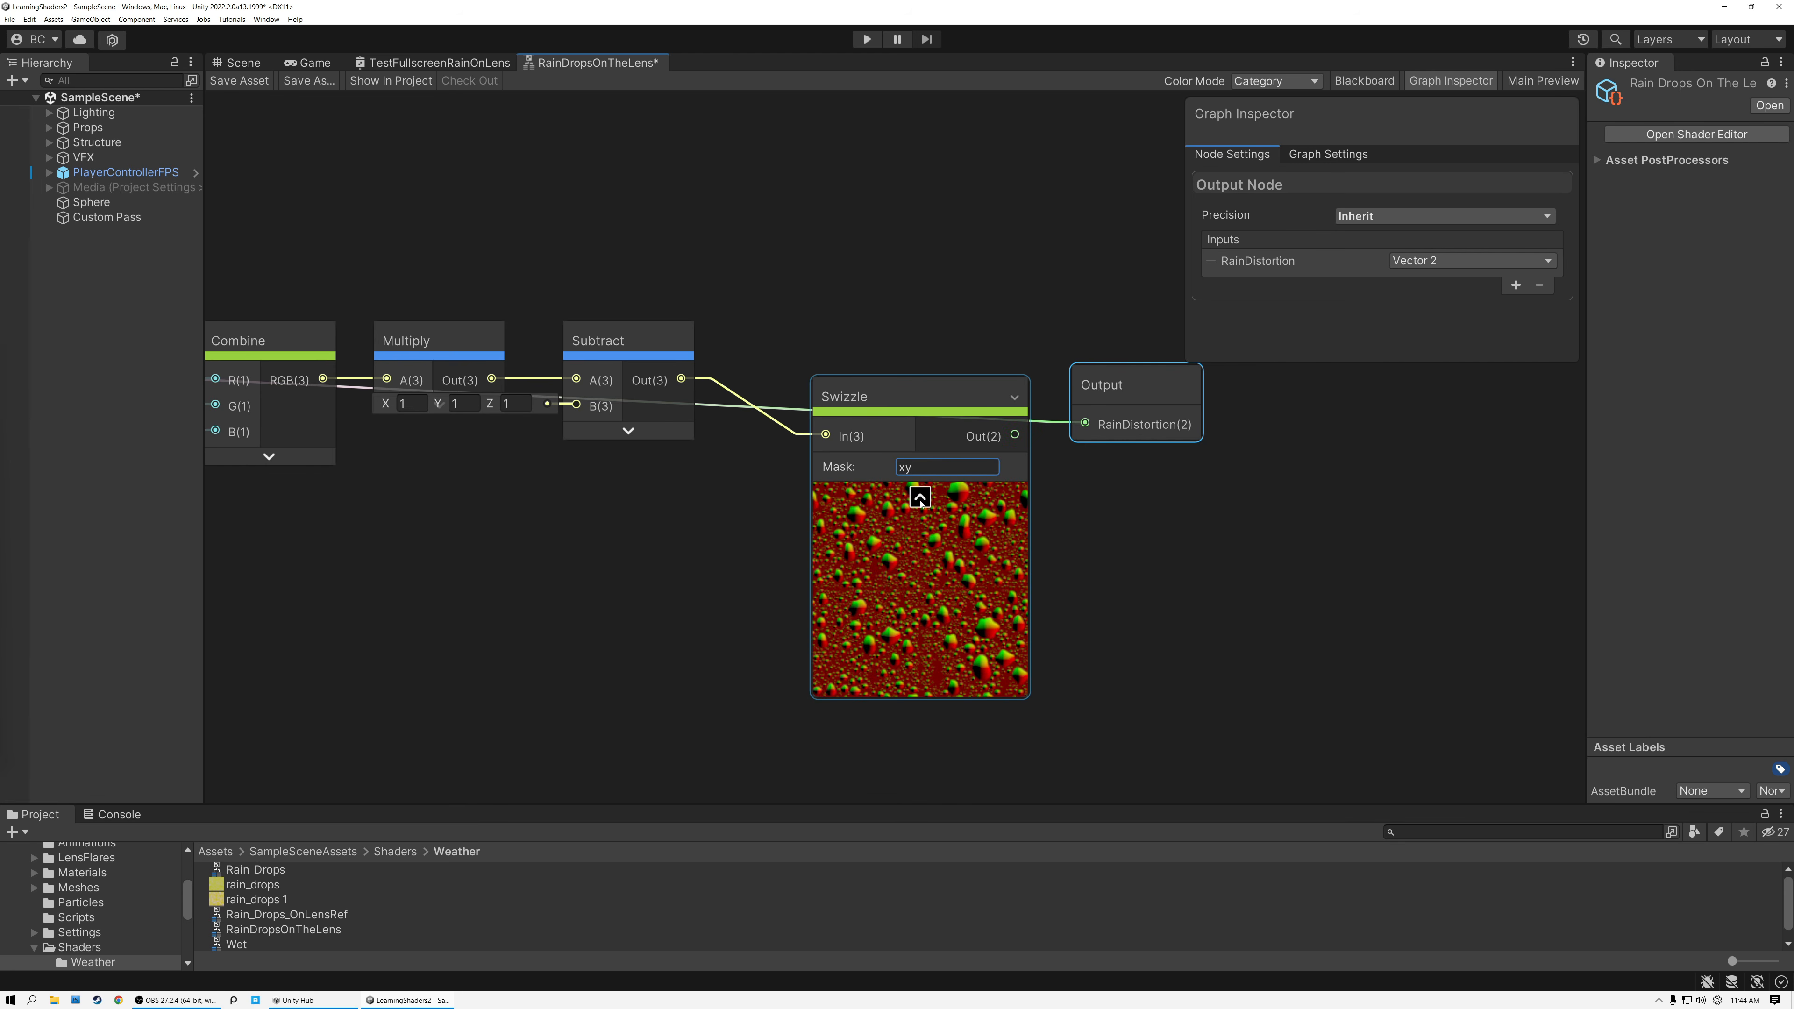
click(920, 498)
drag(853, 408, 1086, 424)
middle_drag(704, 243, 1040, 376)
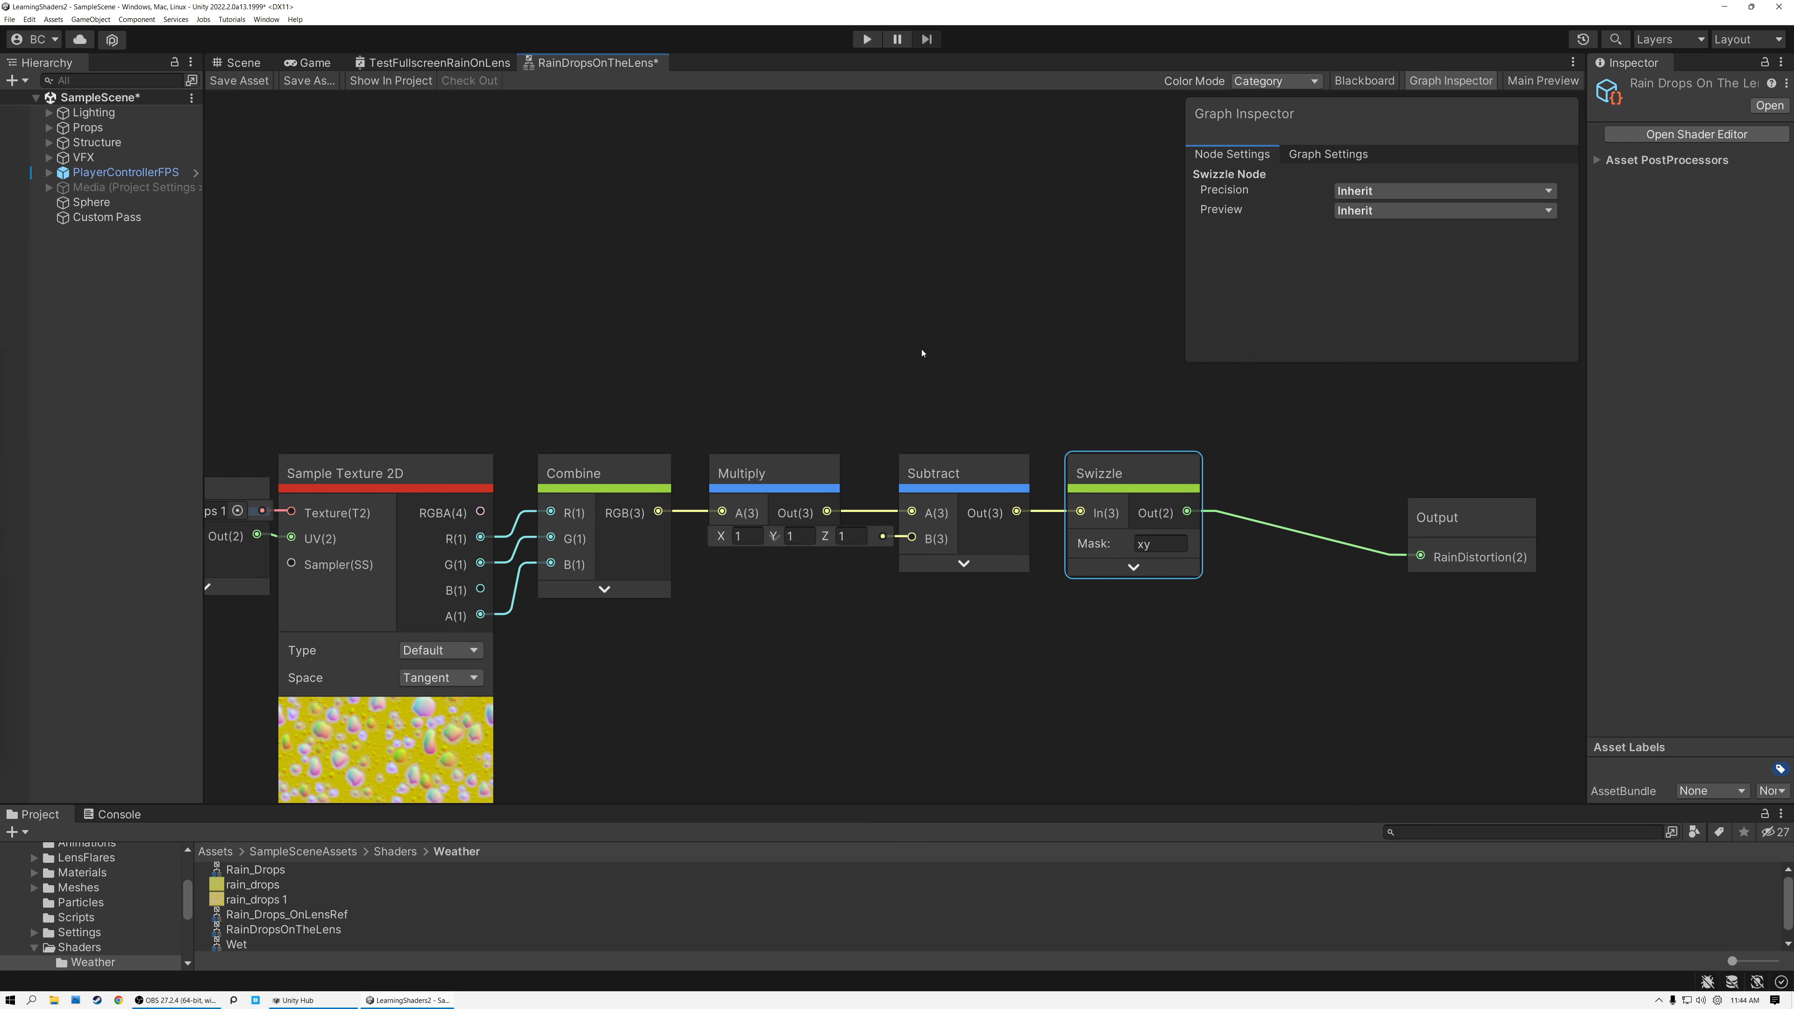
Save the RainDropsOnTheLens sub graph and check the raindrop output in the scene view.
click(238, 80)
click(238, 64)
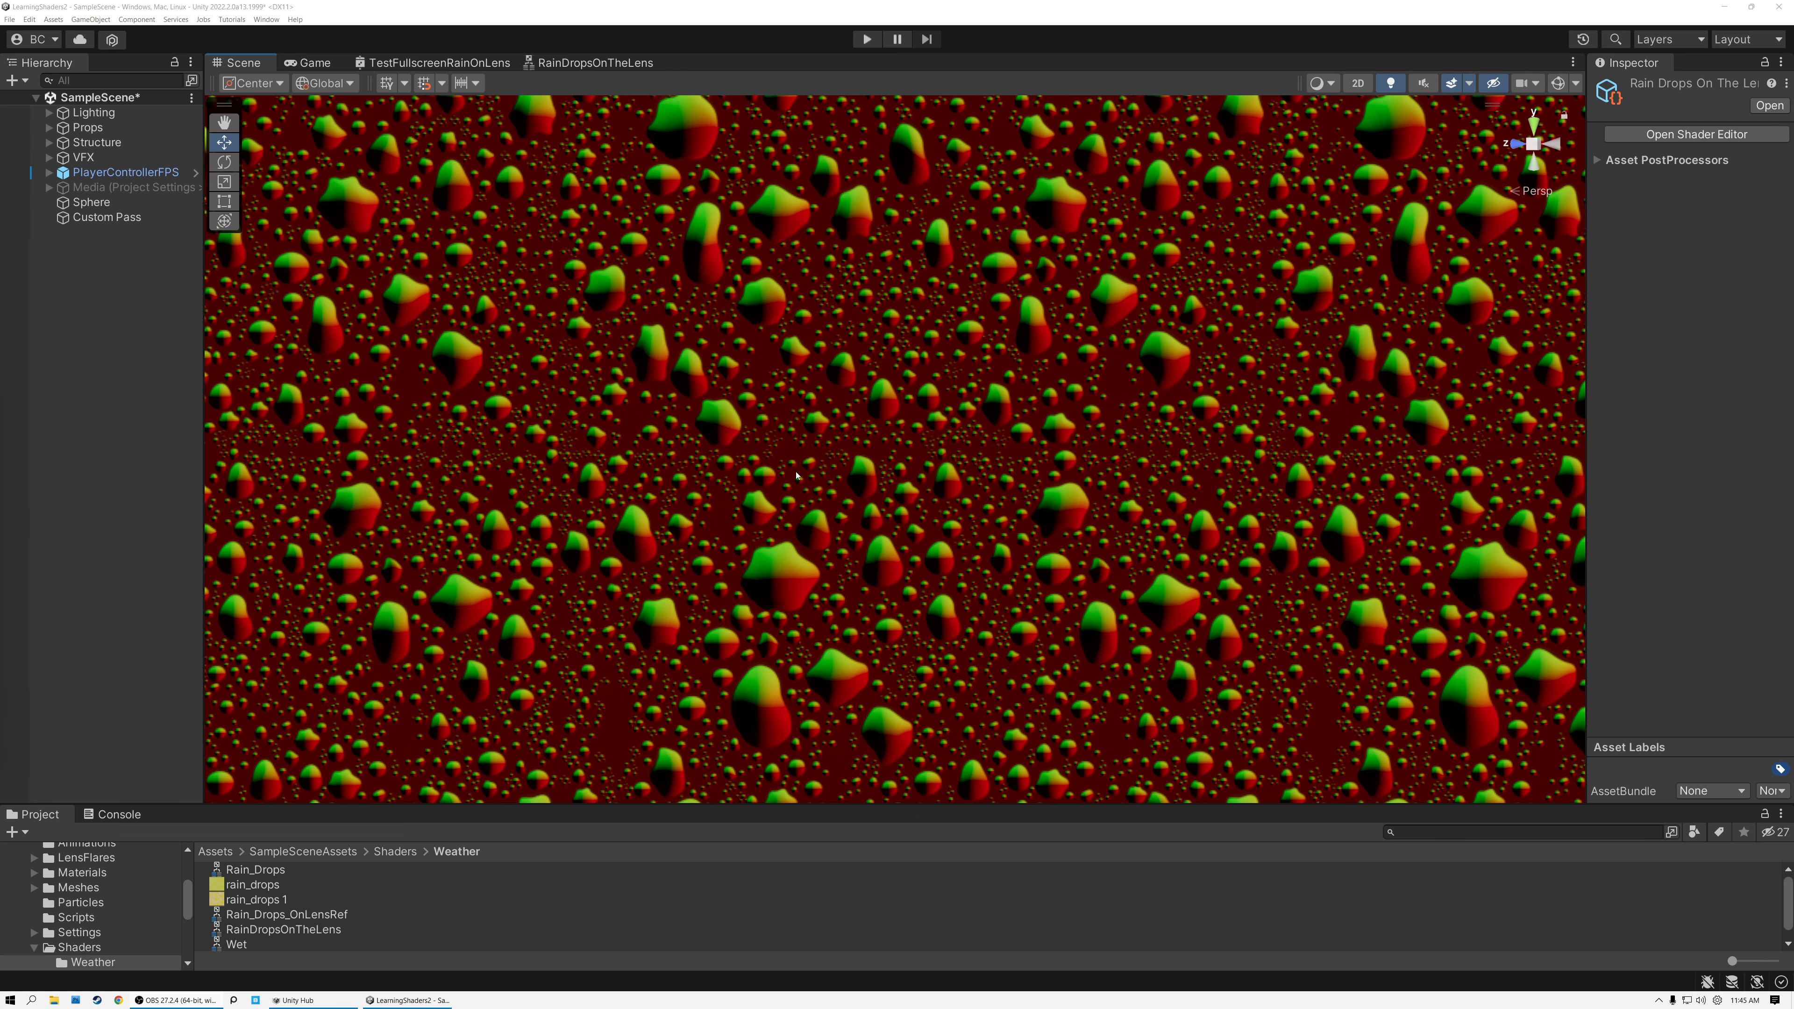
In the TestFullscreenRainOnLens graph, move RainDropsOnTheLens below Screen Position and connect RainDistortion to the Add node's B input.
click(427, 65)
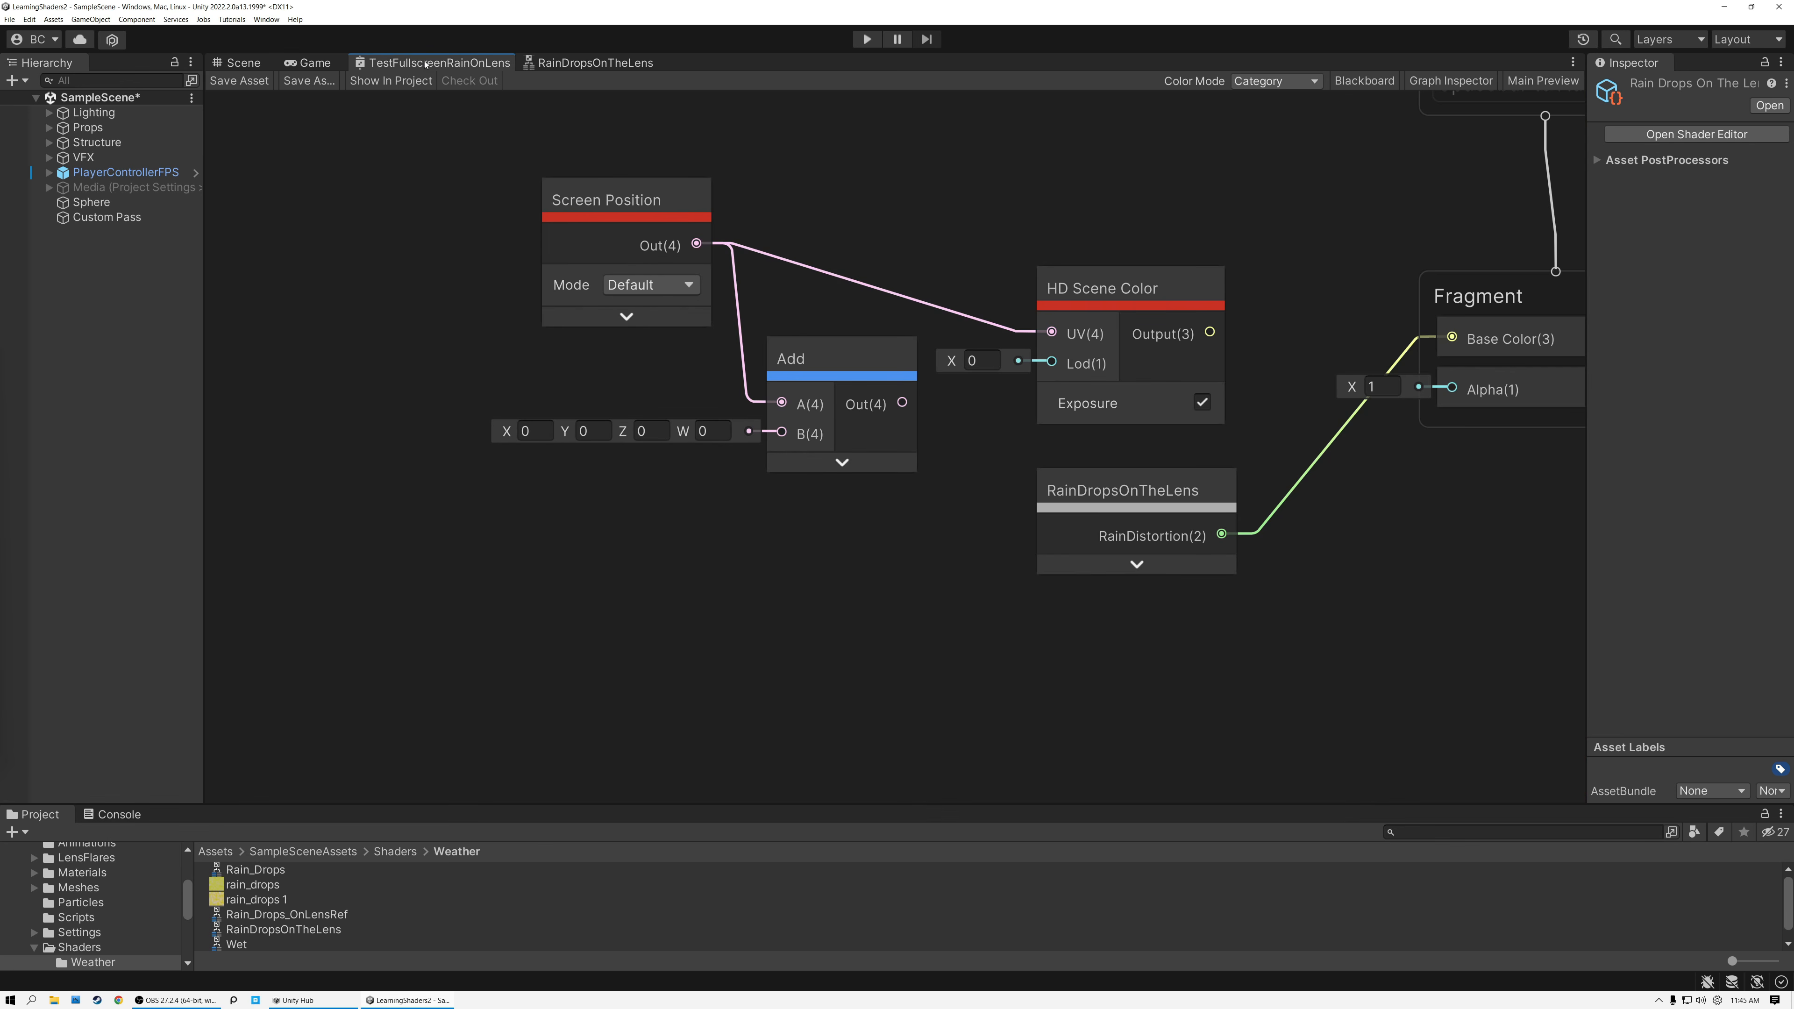
drag(1128, 540, 657, 622)
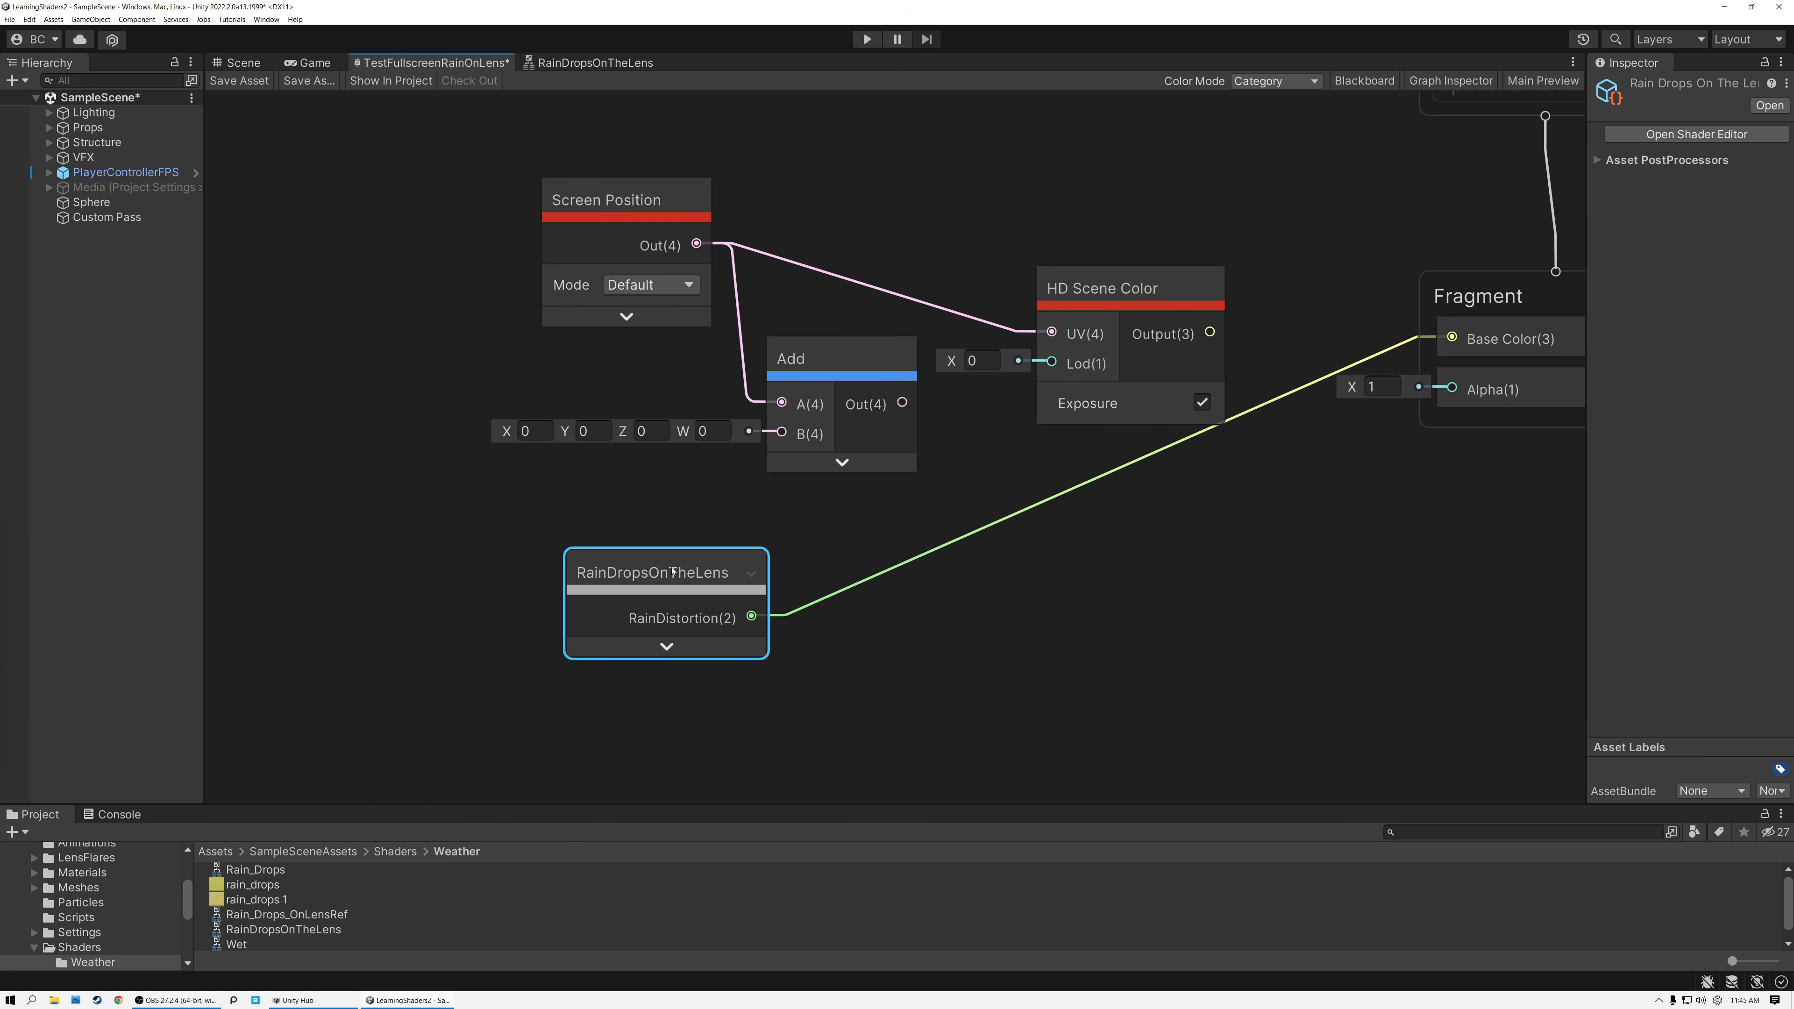
drag(672, 572, 522, 567)
drag(602, 612, 777, 436)
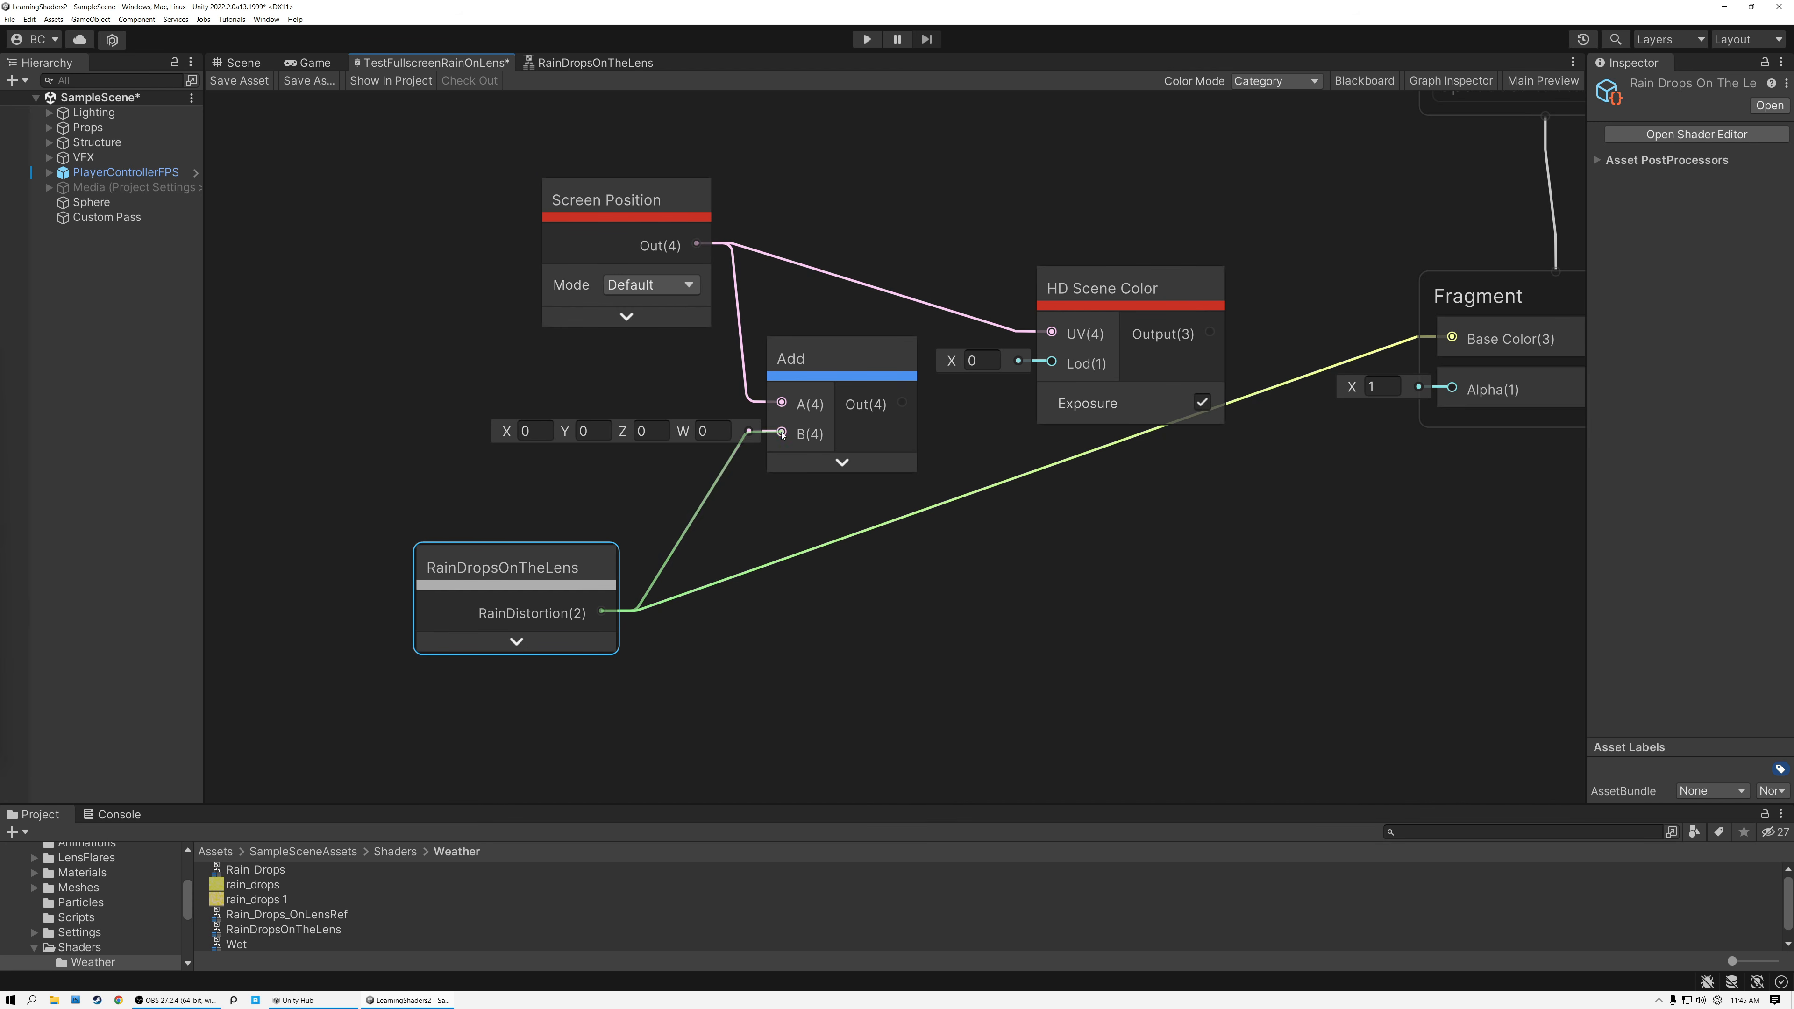
click(624, 219)
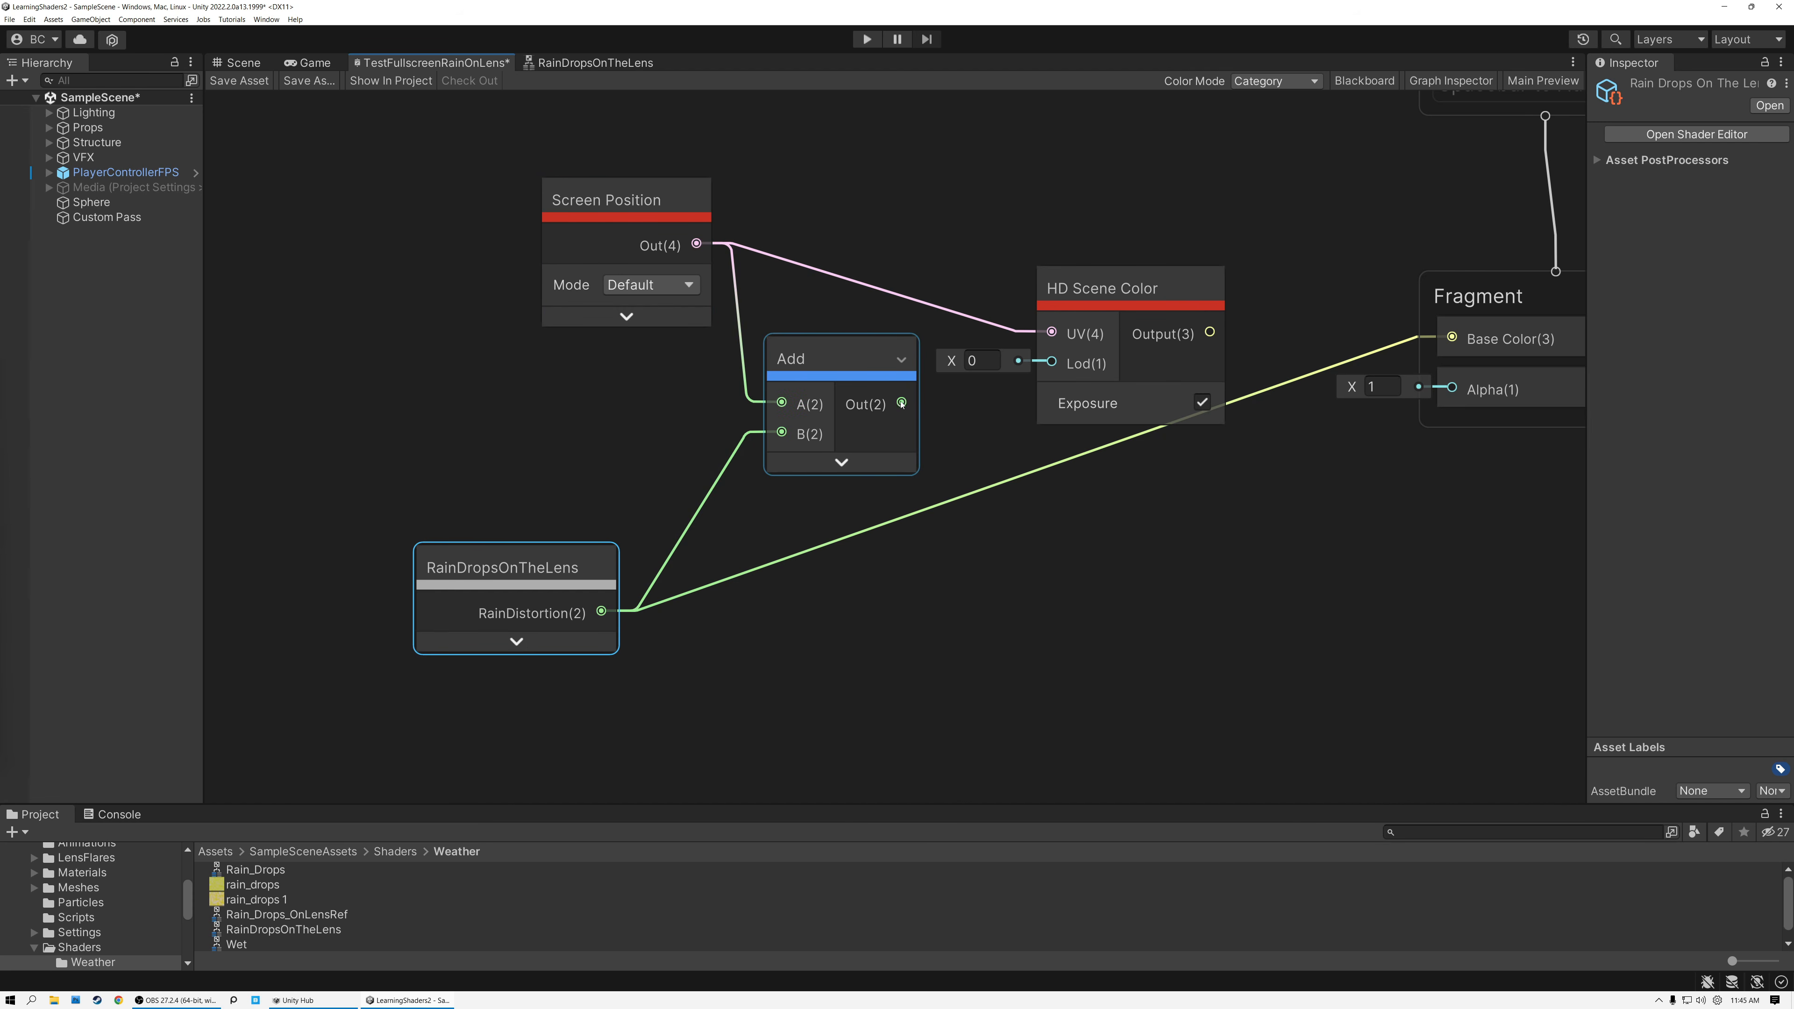
Wire the Add output through HD Scene Color's UV to the fragment Base Color, aligning the nodes in a row.
drag(903, 403, 1052, 332)
drag(1210, 332, 1452, 340)
drag(1116, 298, 1152, 305)
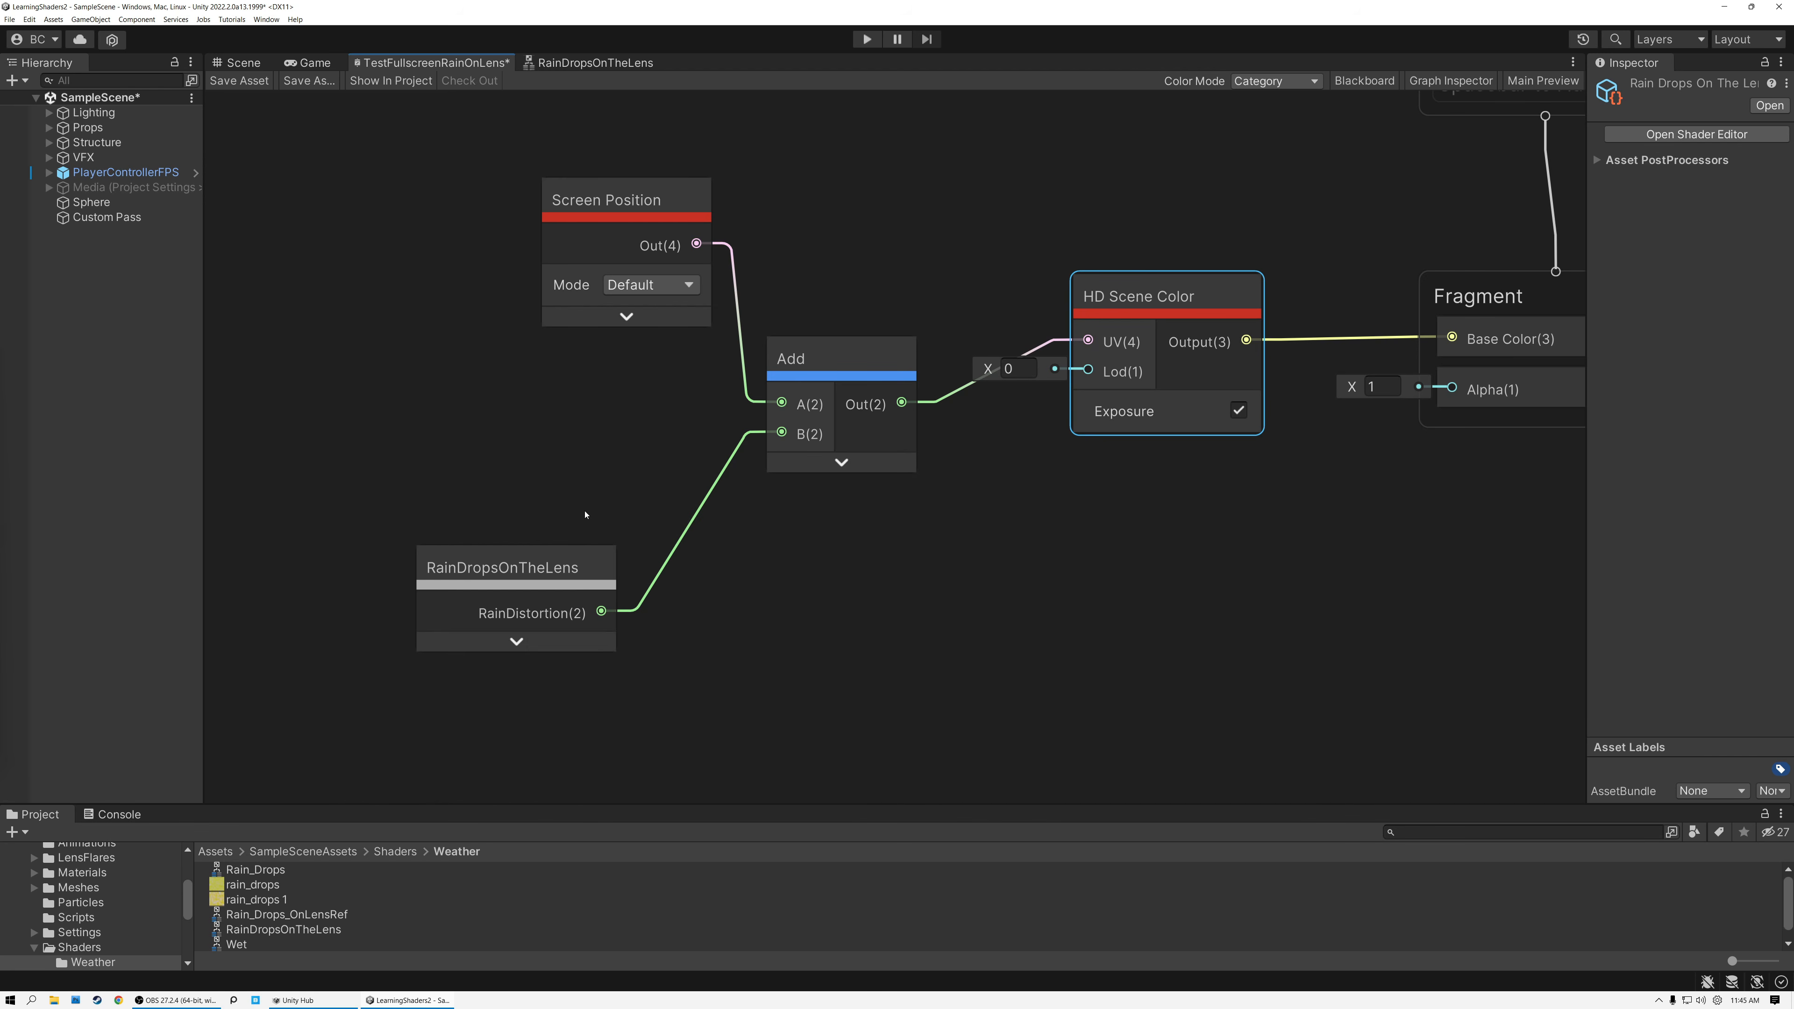
drag(520, 583, 588, 502)
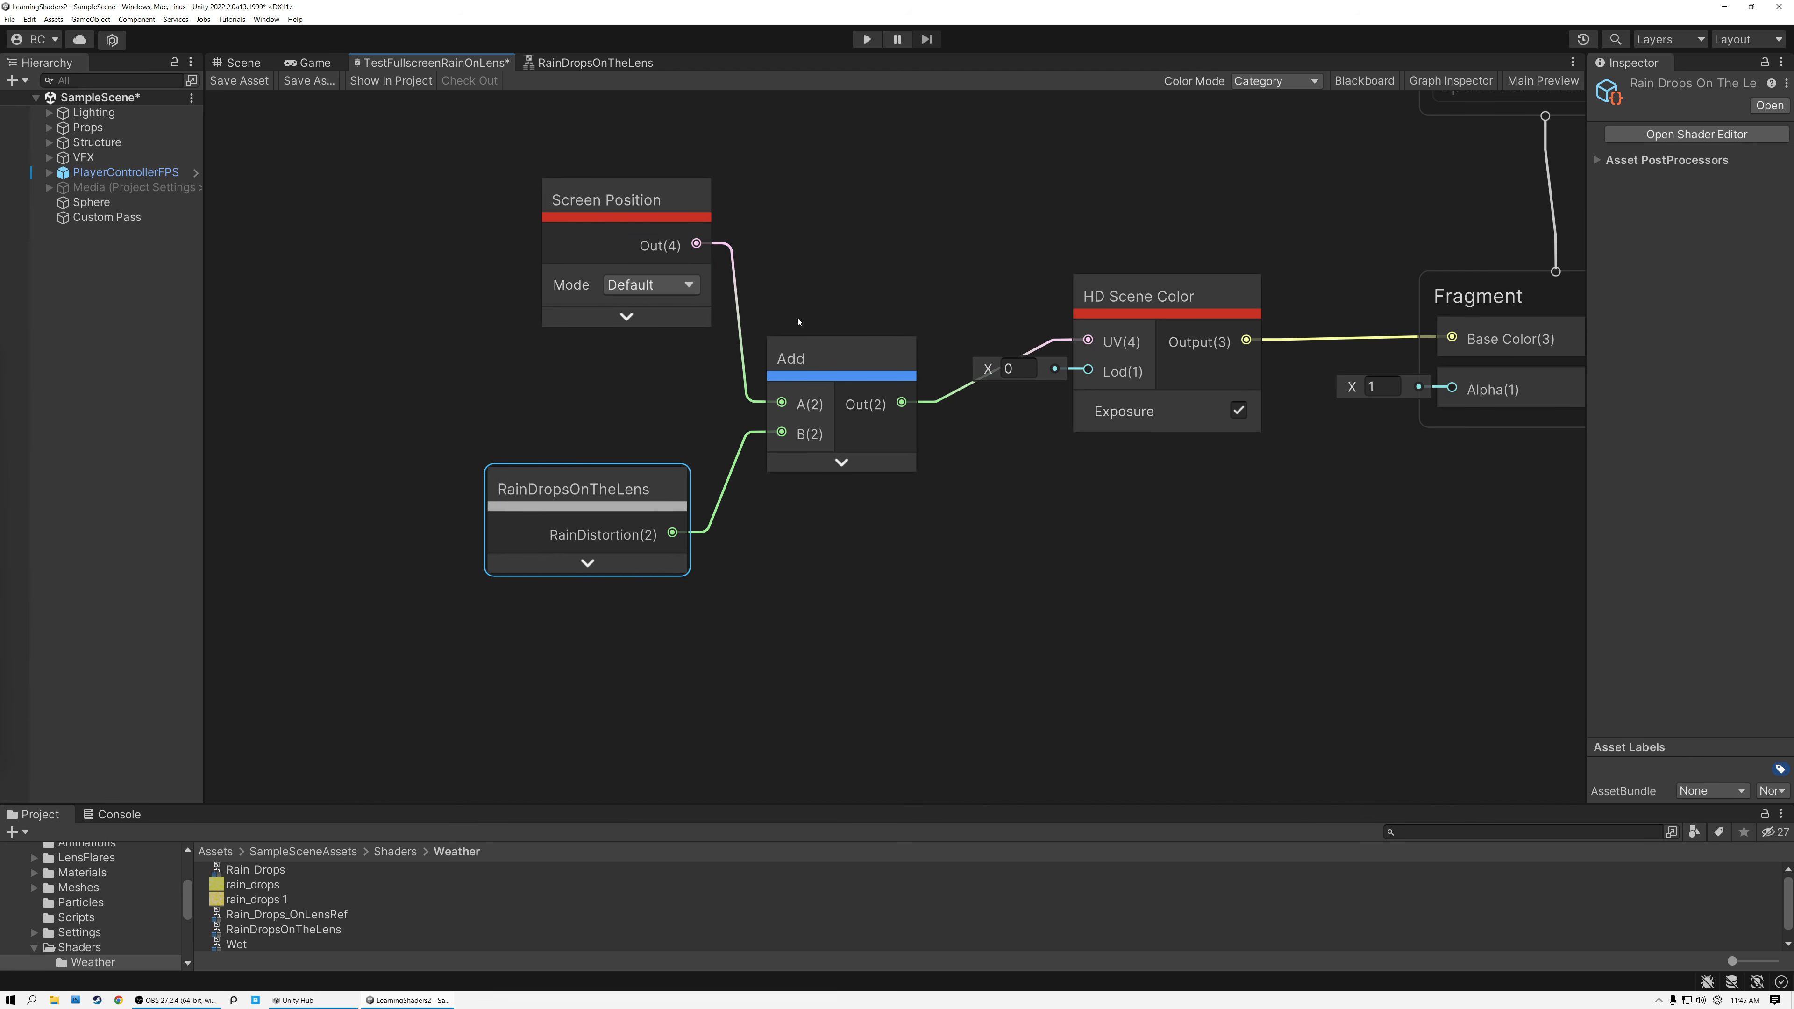
drag(771, 346, 794, 282)
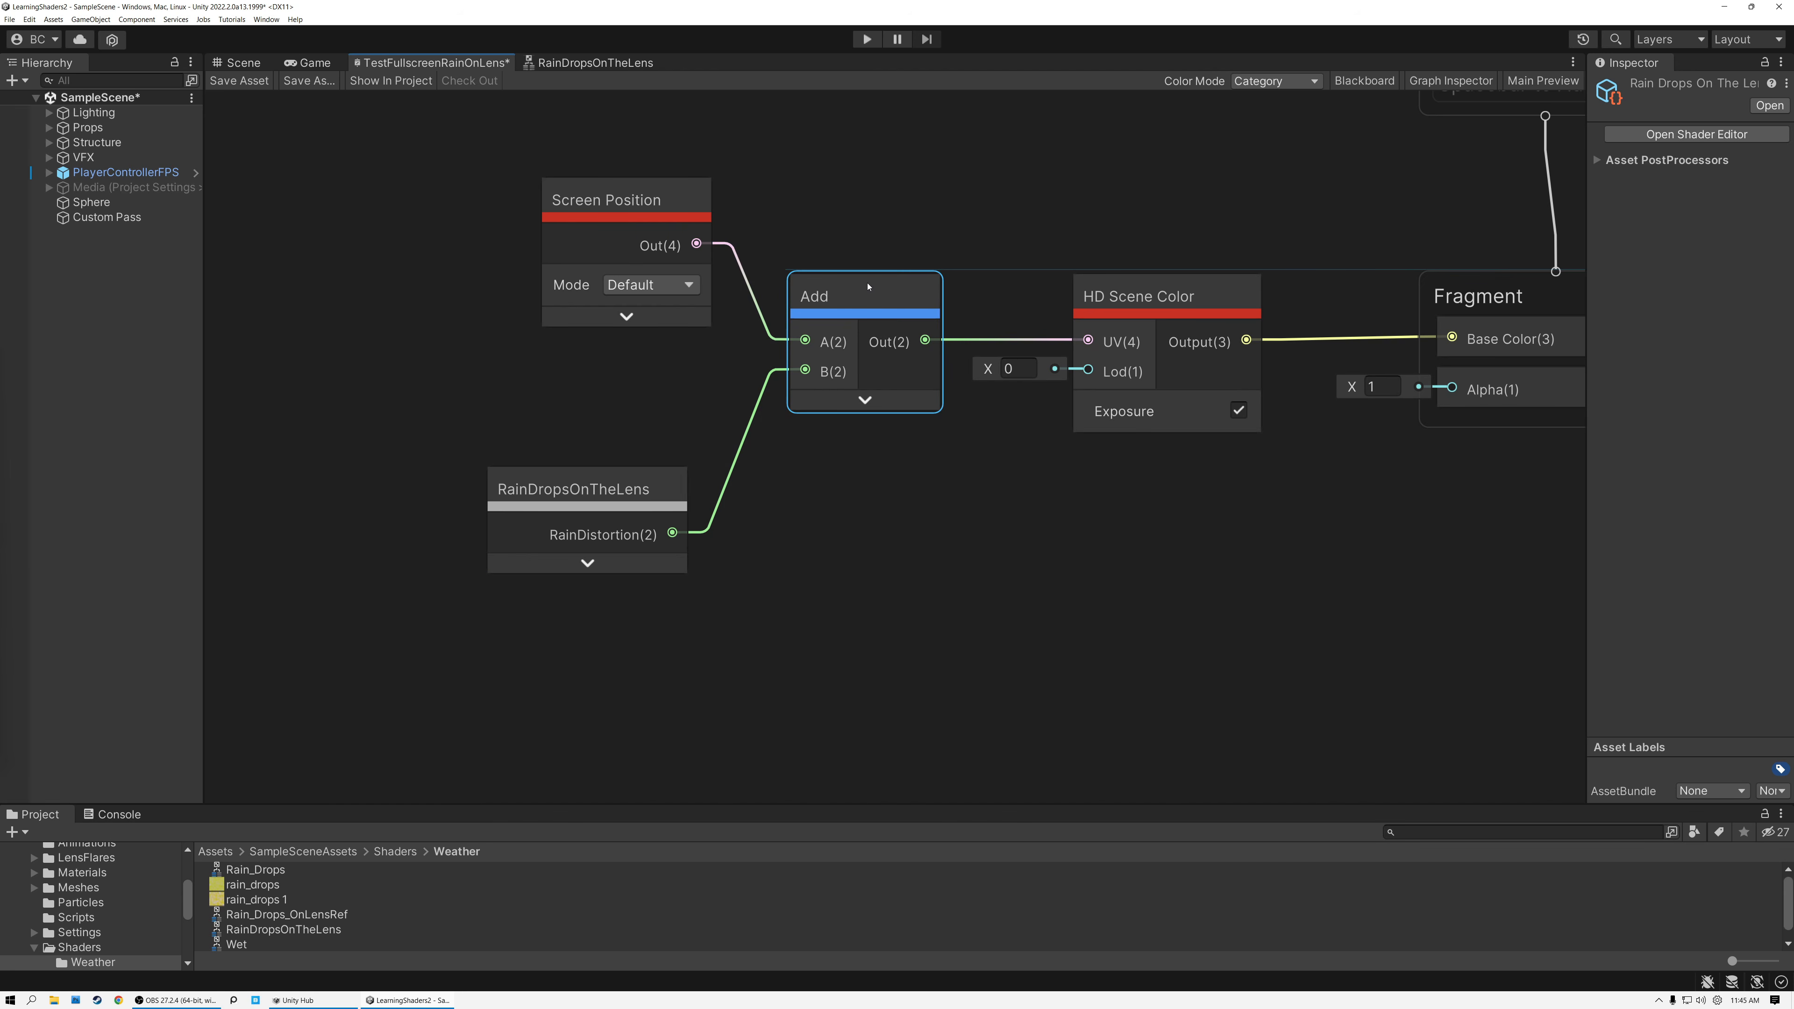
Save the TestFullscreenRainOnLens graph and check the distorted scene color in the scene view.
click(240, 81)
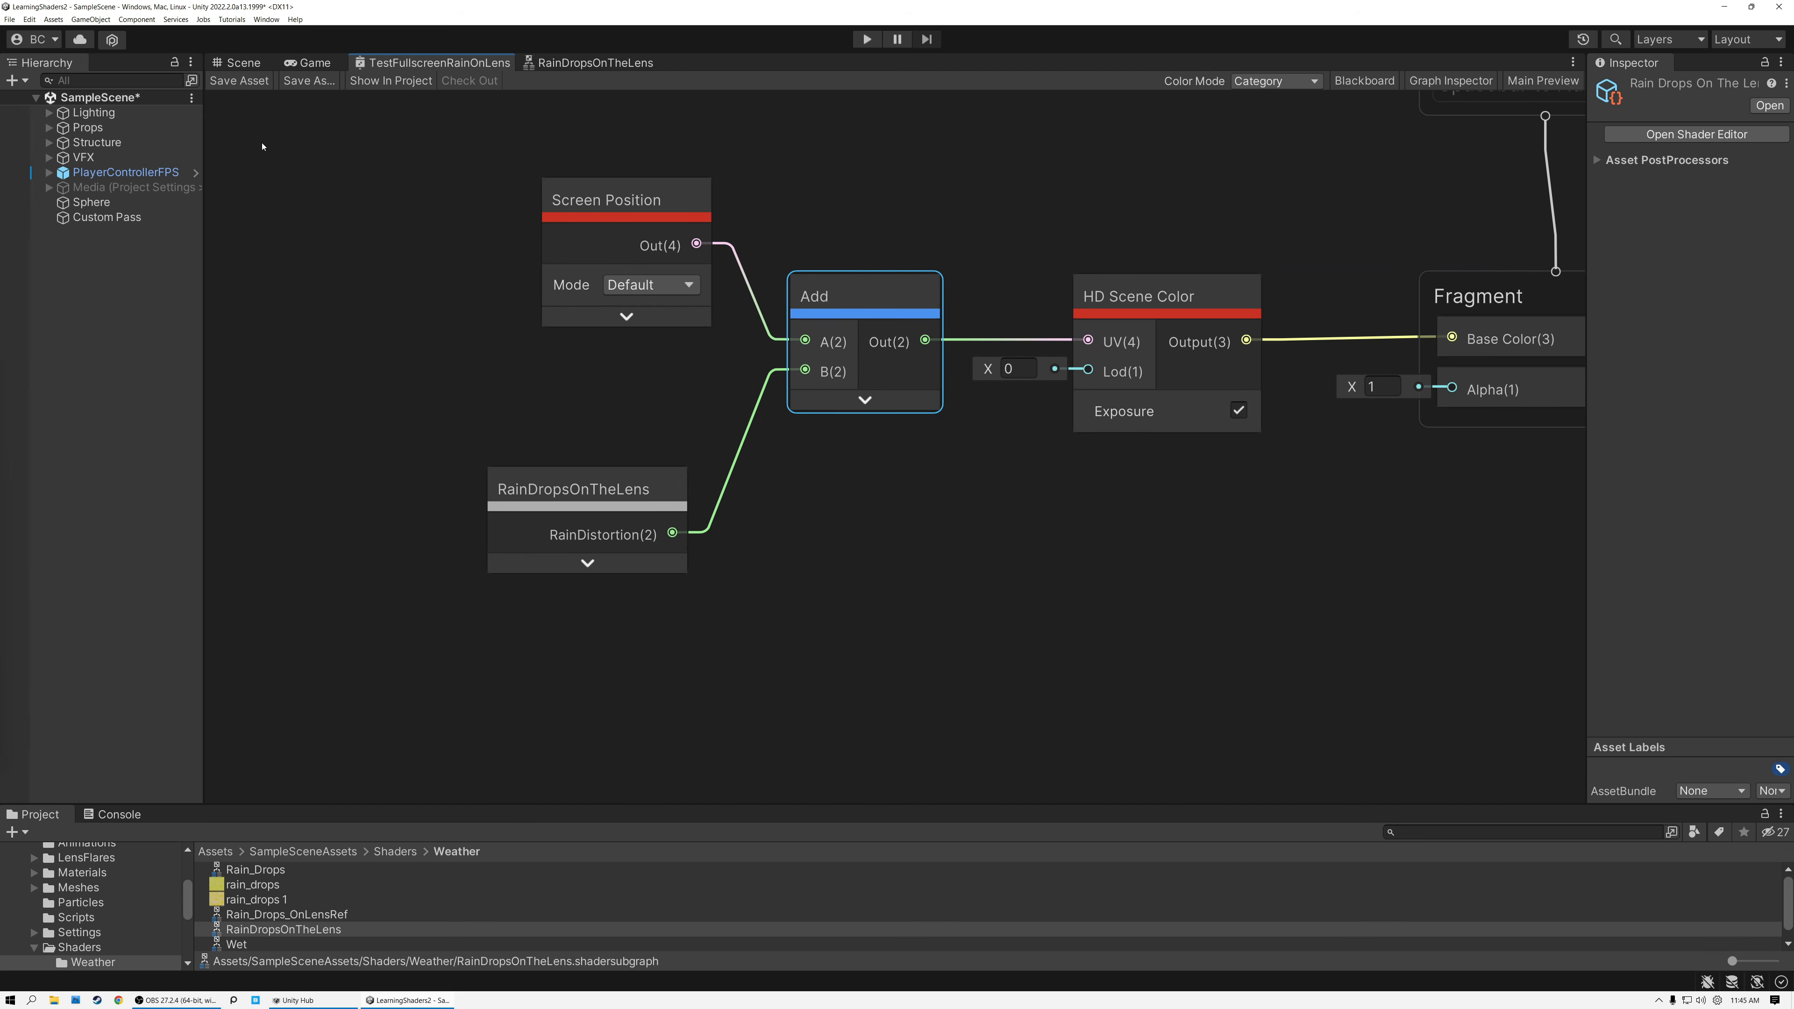
click(240, 63)
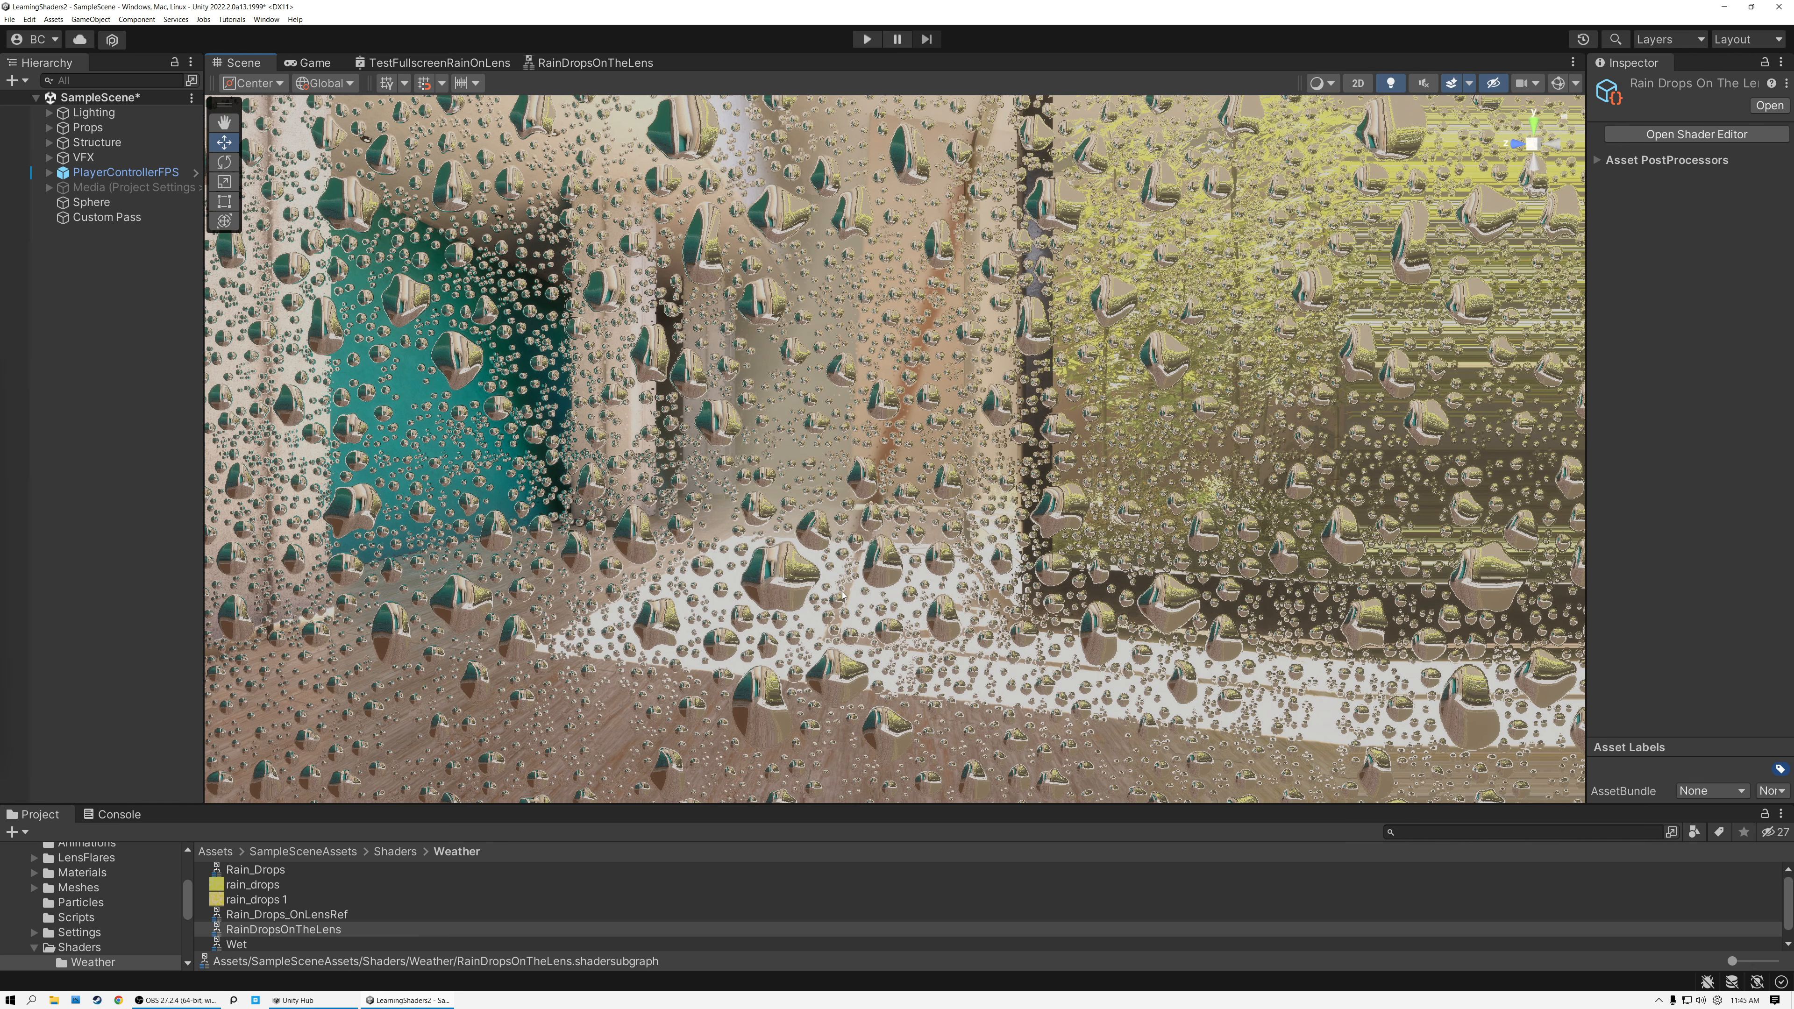
In TestFullscreenRainOnLens, make room beside RainDropsOnTheLens and feed its RainDistortion output into a new Multiply node's A input.
click(470, 67)
click(671, 537)
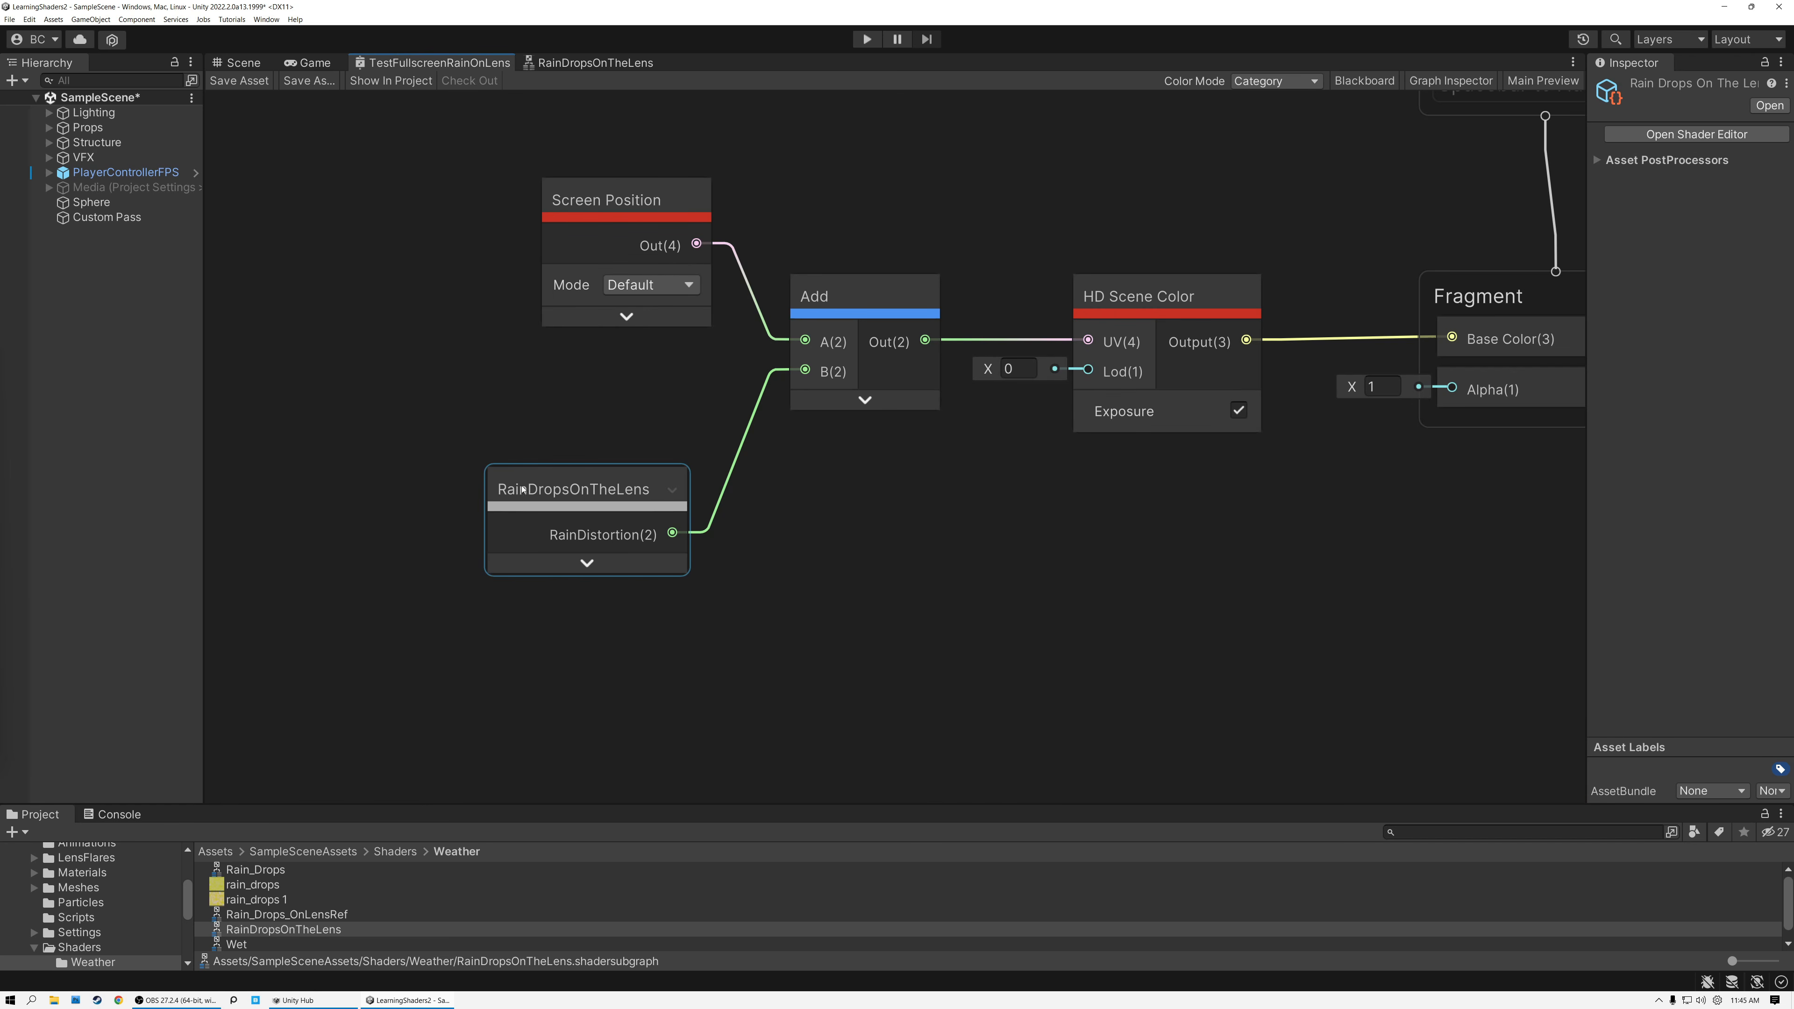
drag(671, 538, 535, 536)
key(space)
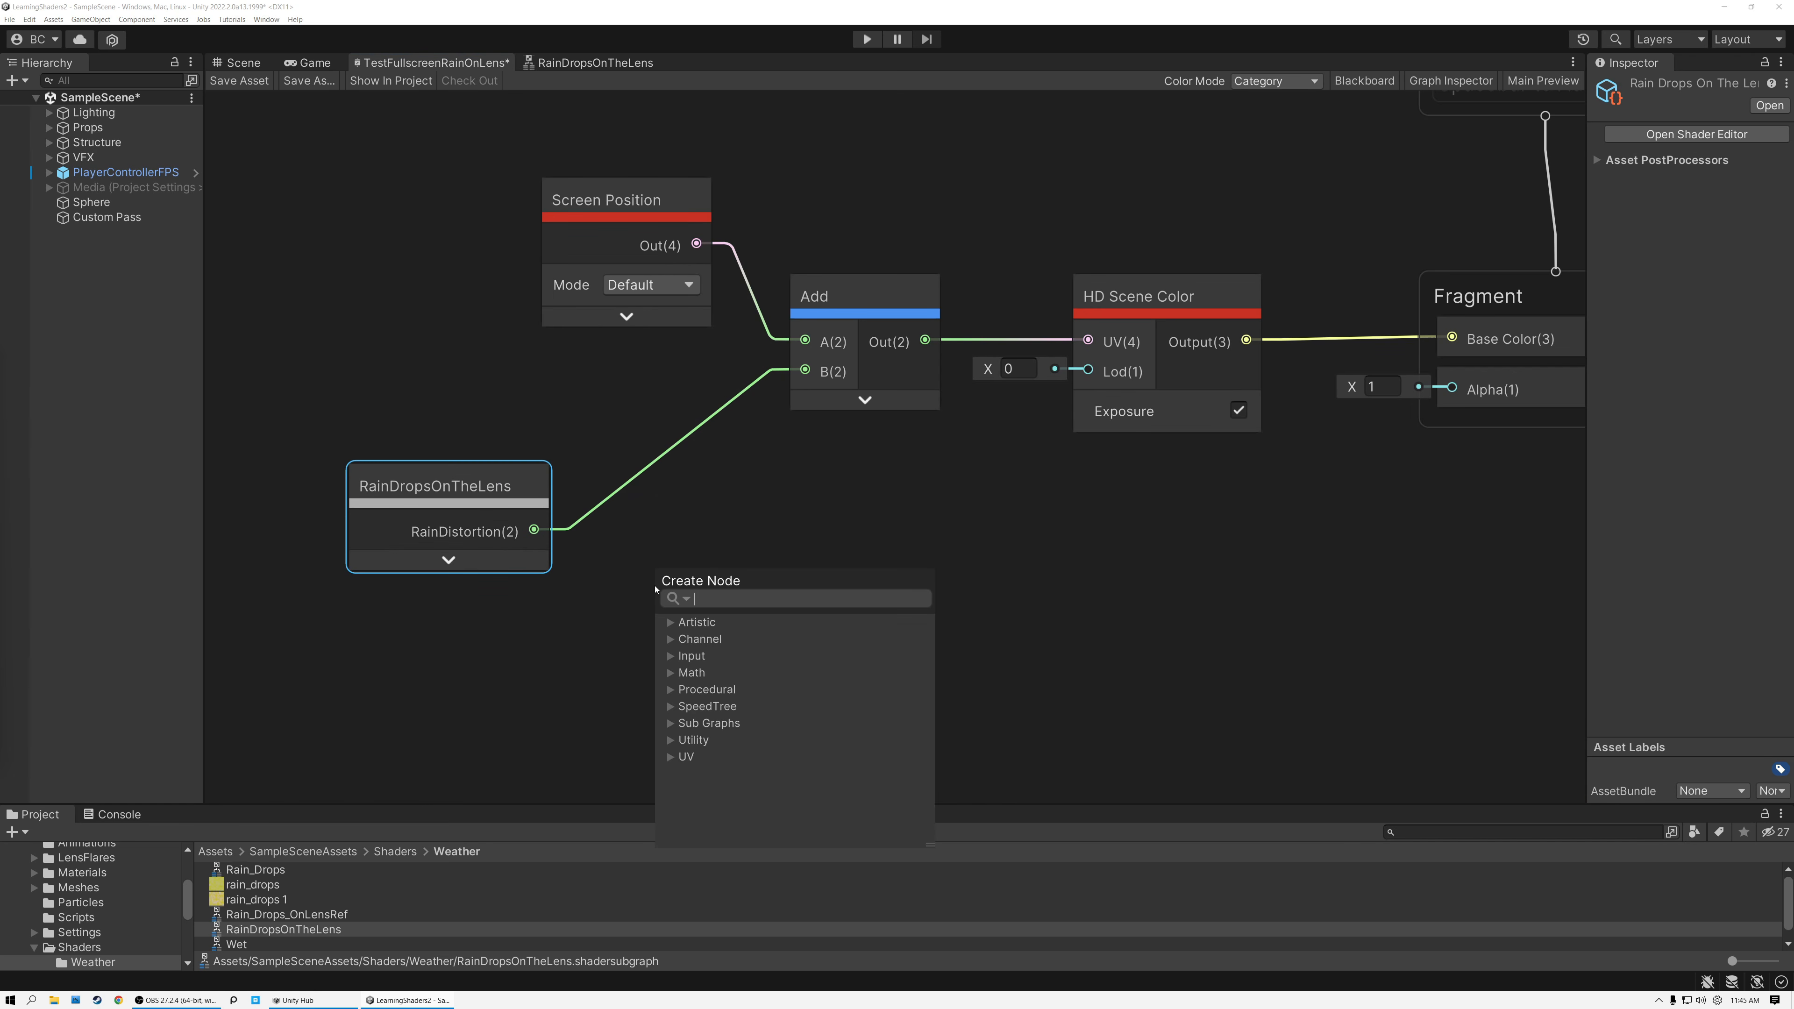
text(mult)
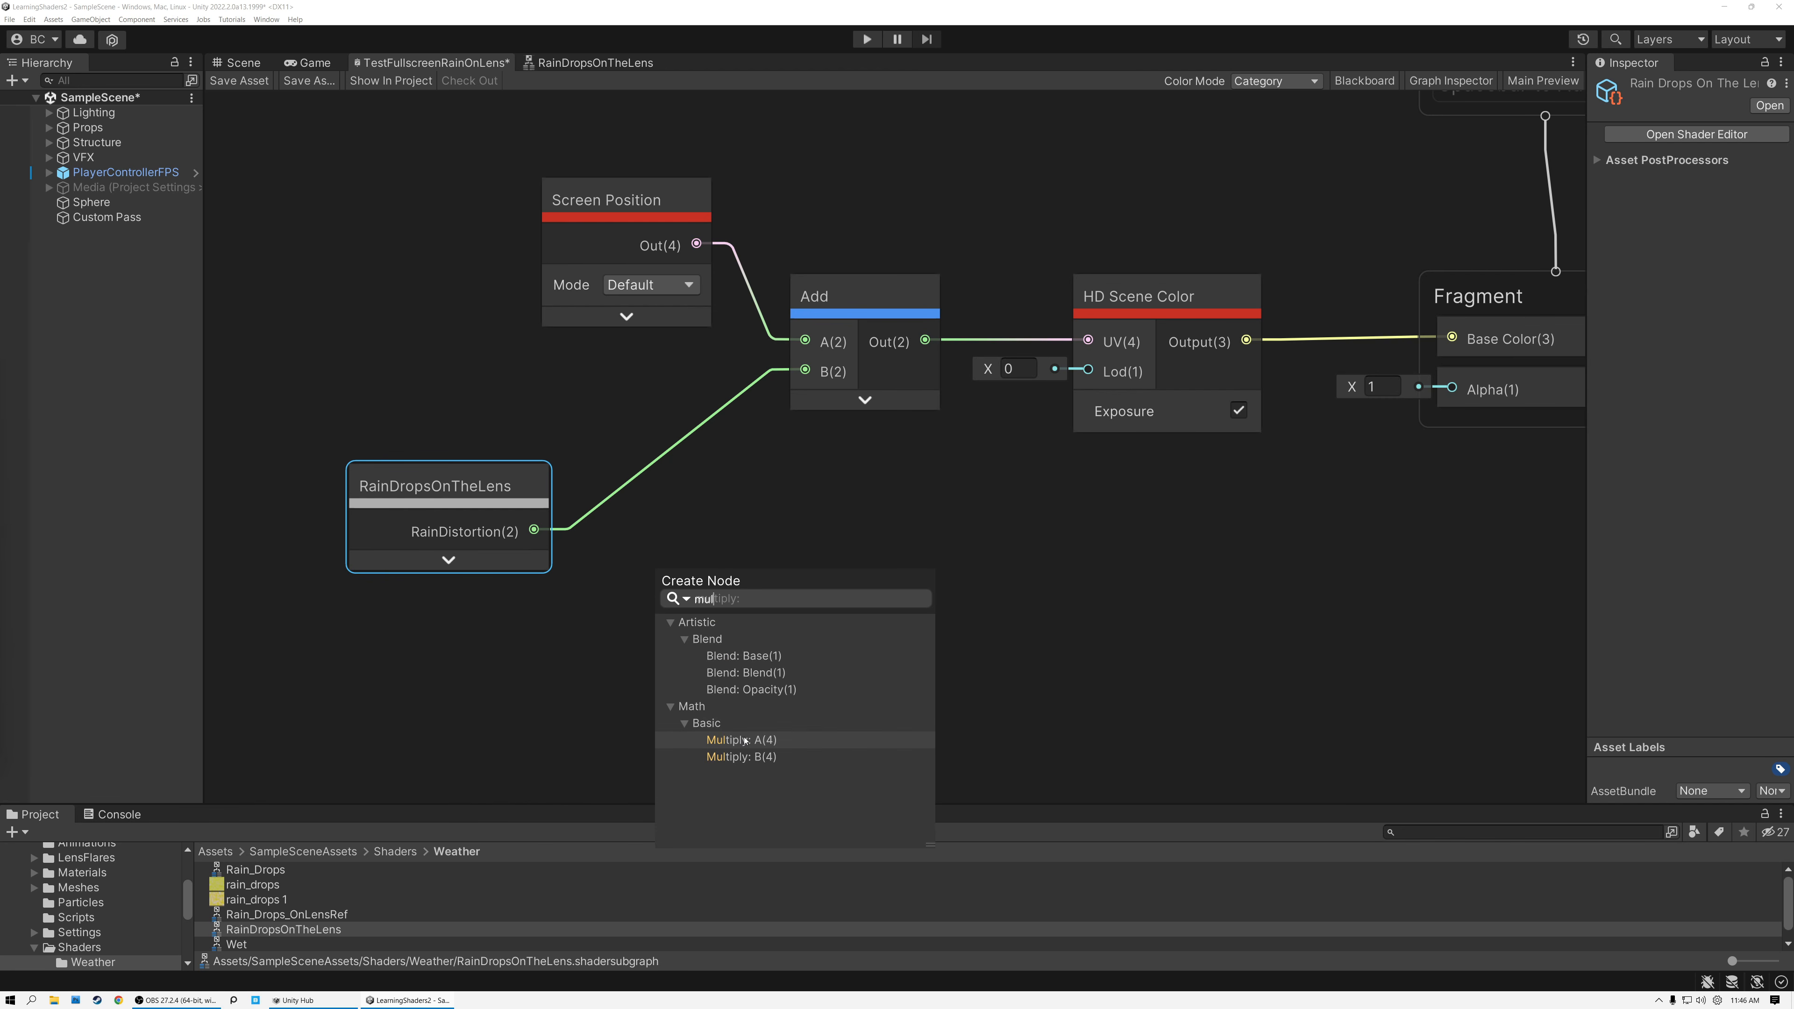
double_click(745, 742)
Set the Multiply node's B to 0.03 in X and Y, collapse its preview and route its output into Add's B input.
click(526, 634)
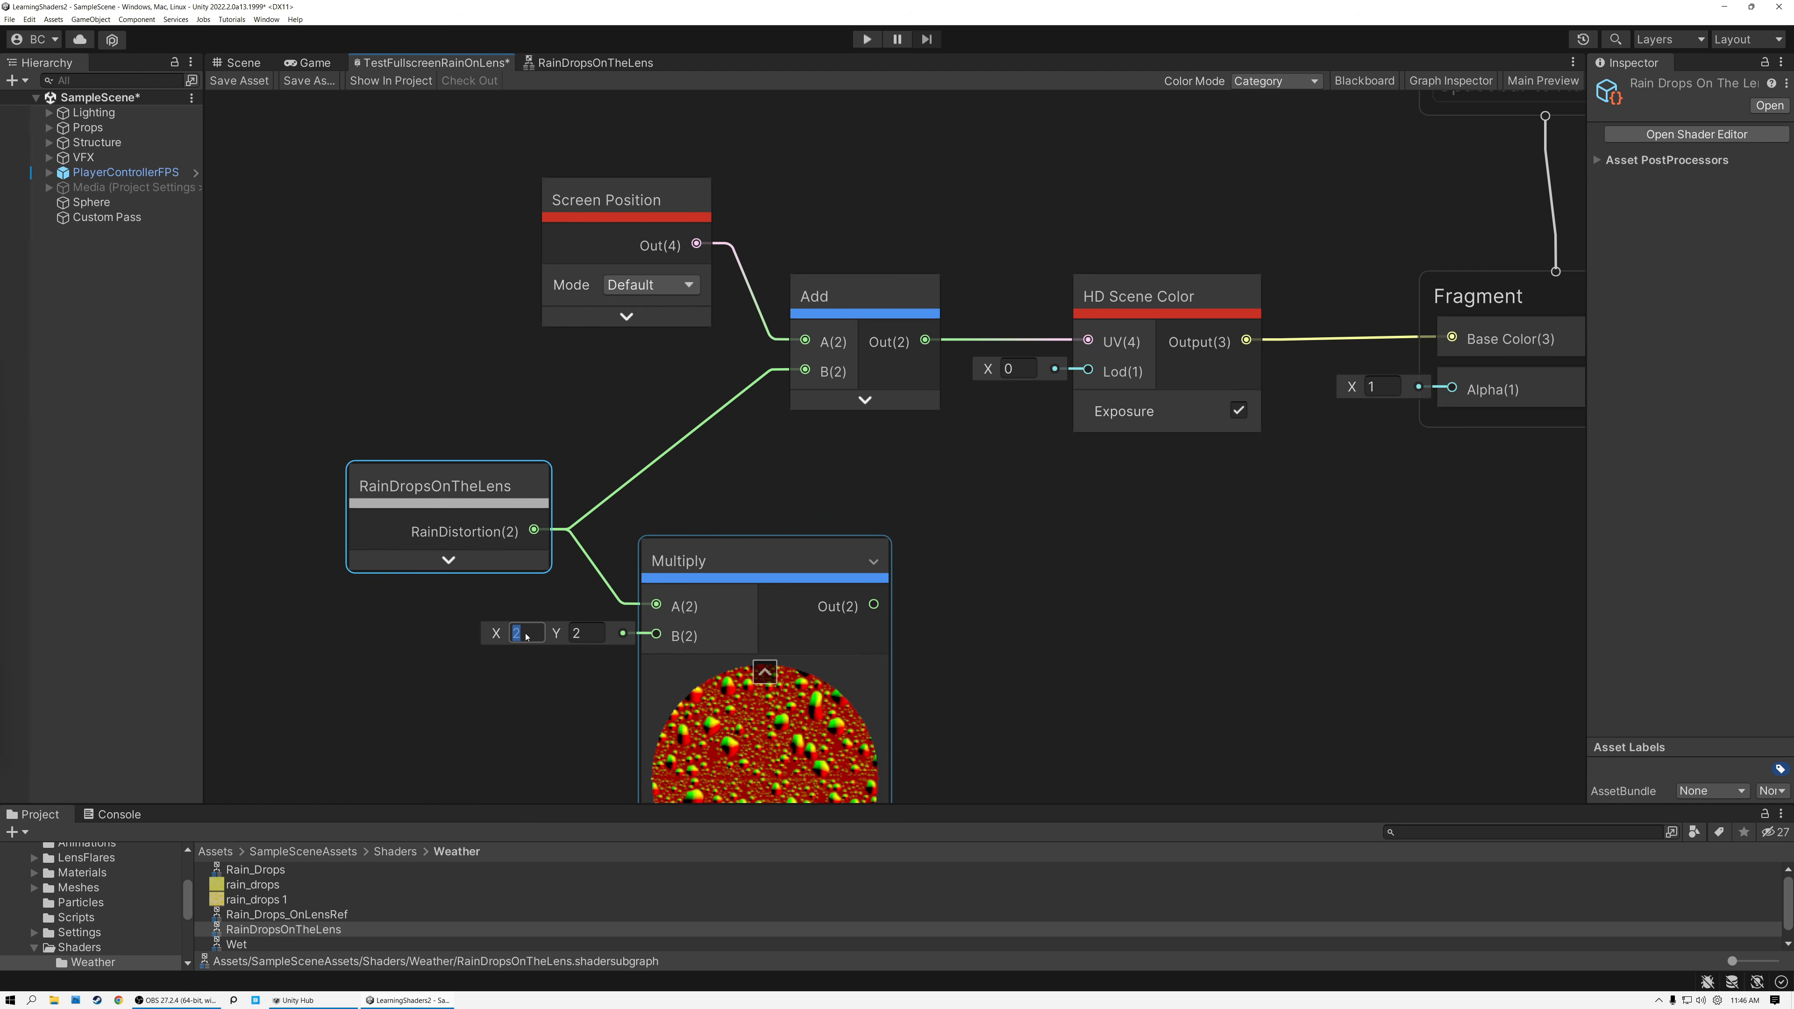
text(0.03)
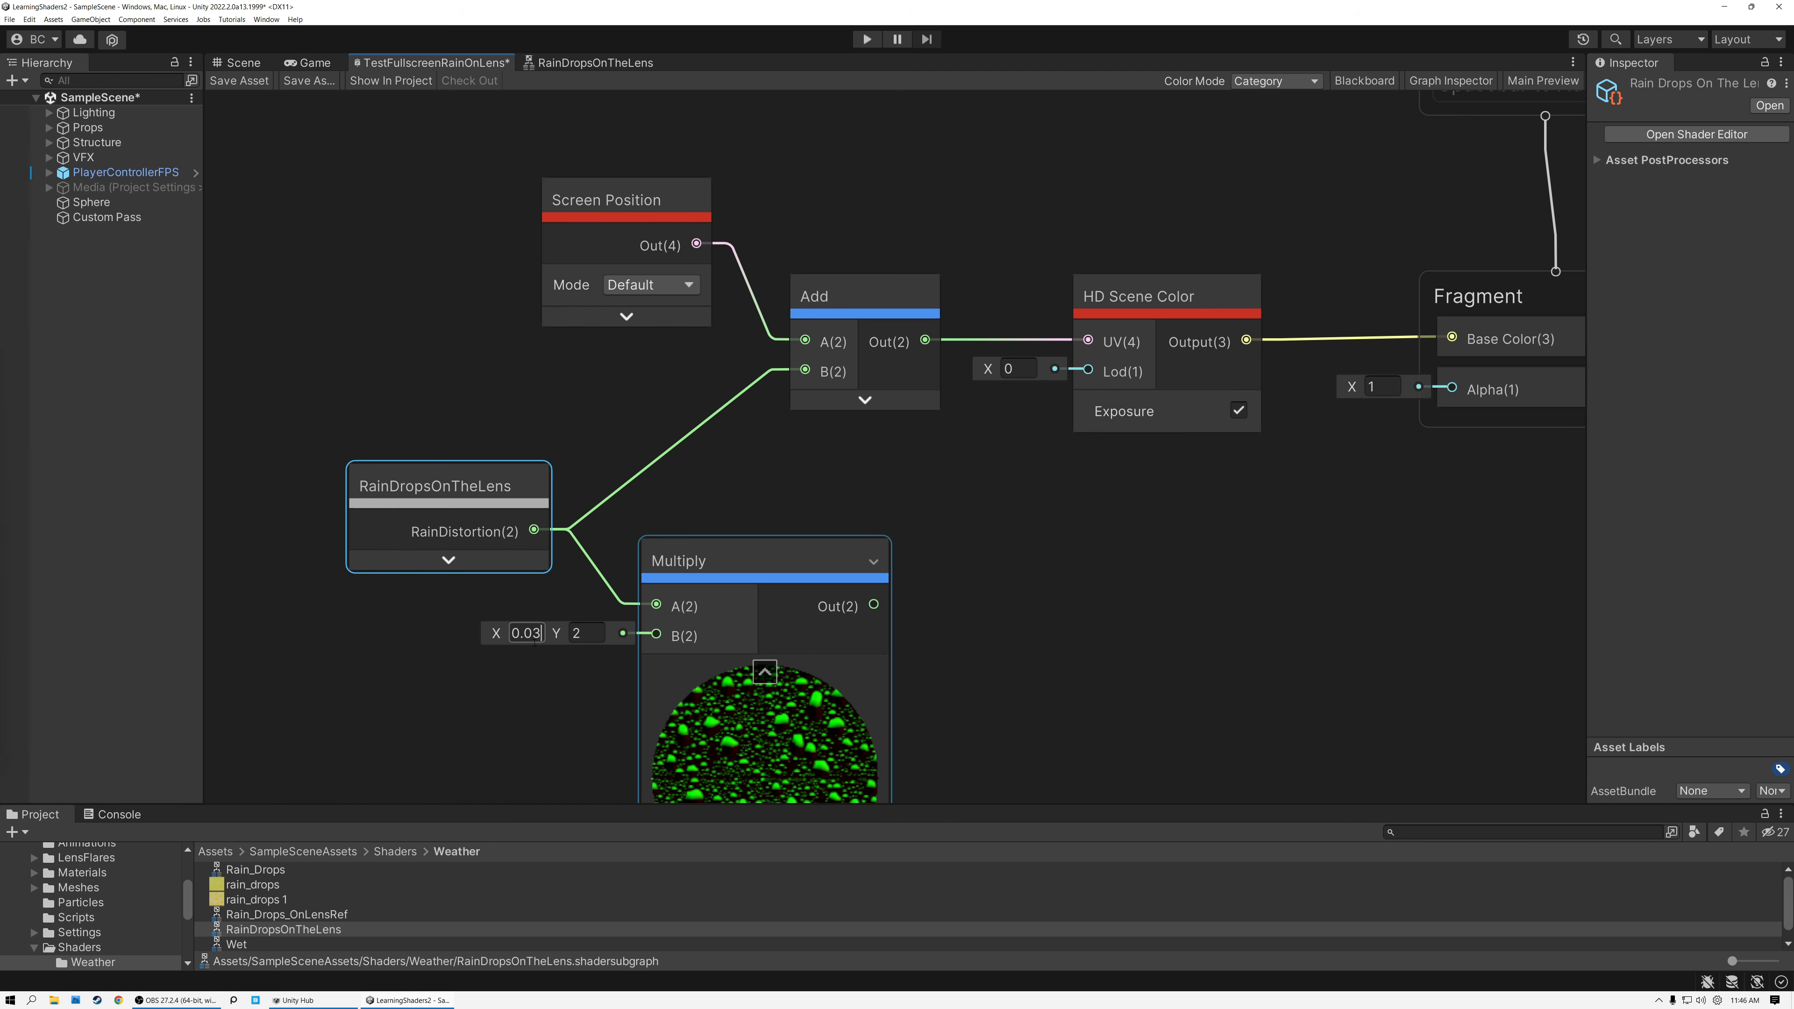
click(589, 639)
text(0.03)
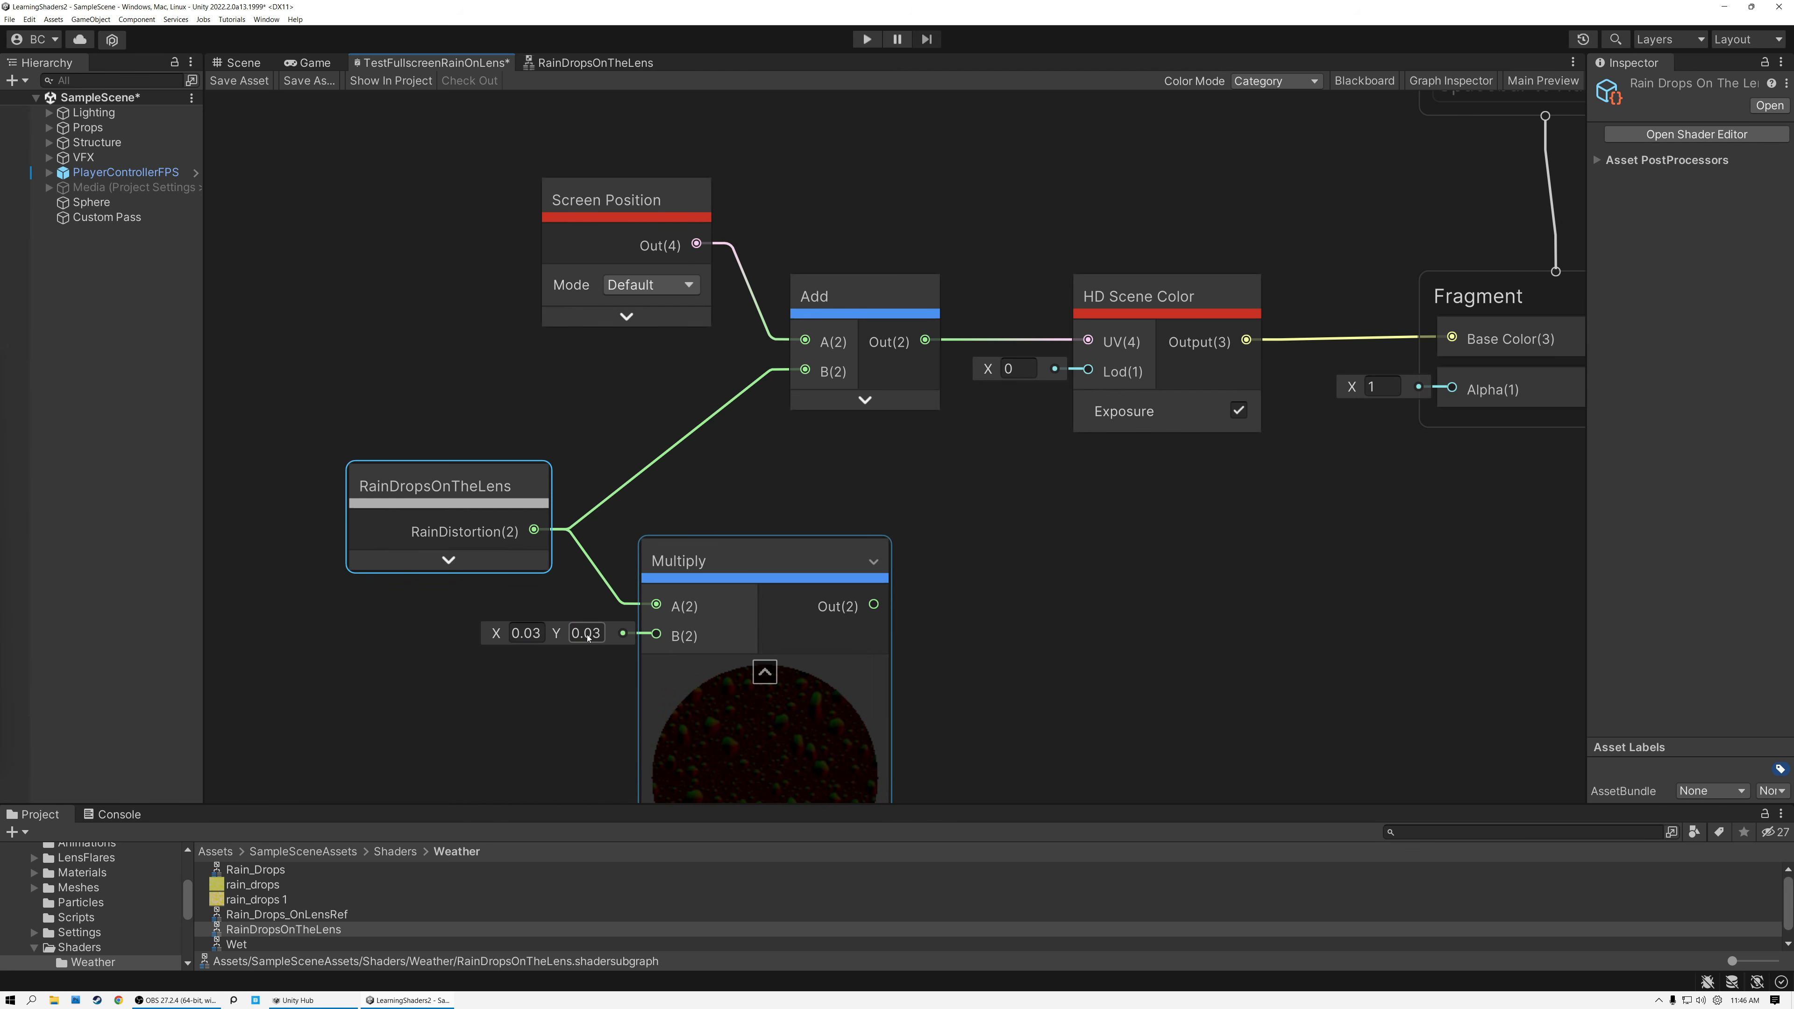
click(765, 672)
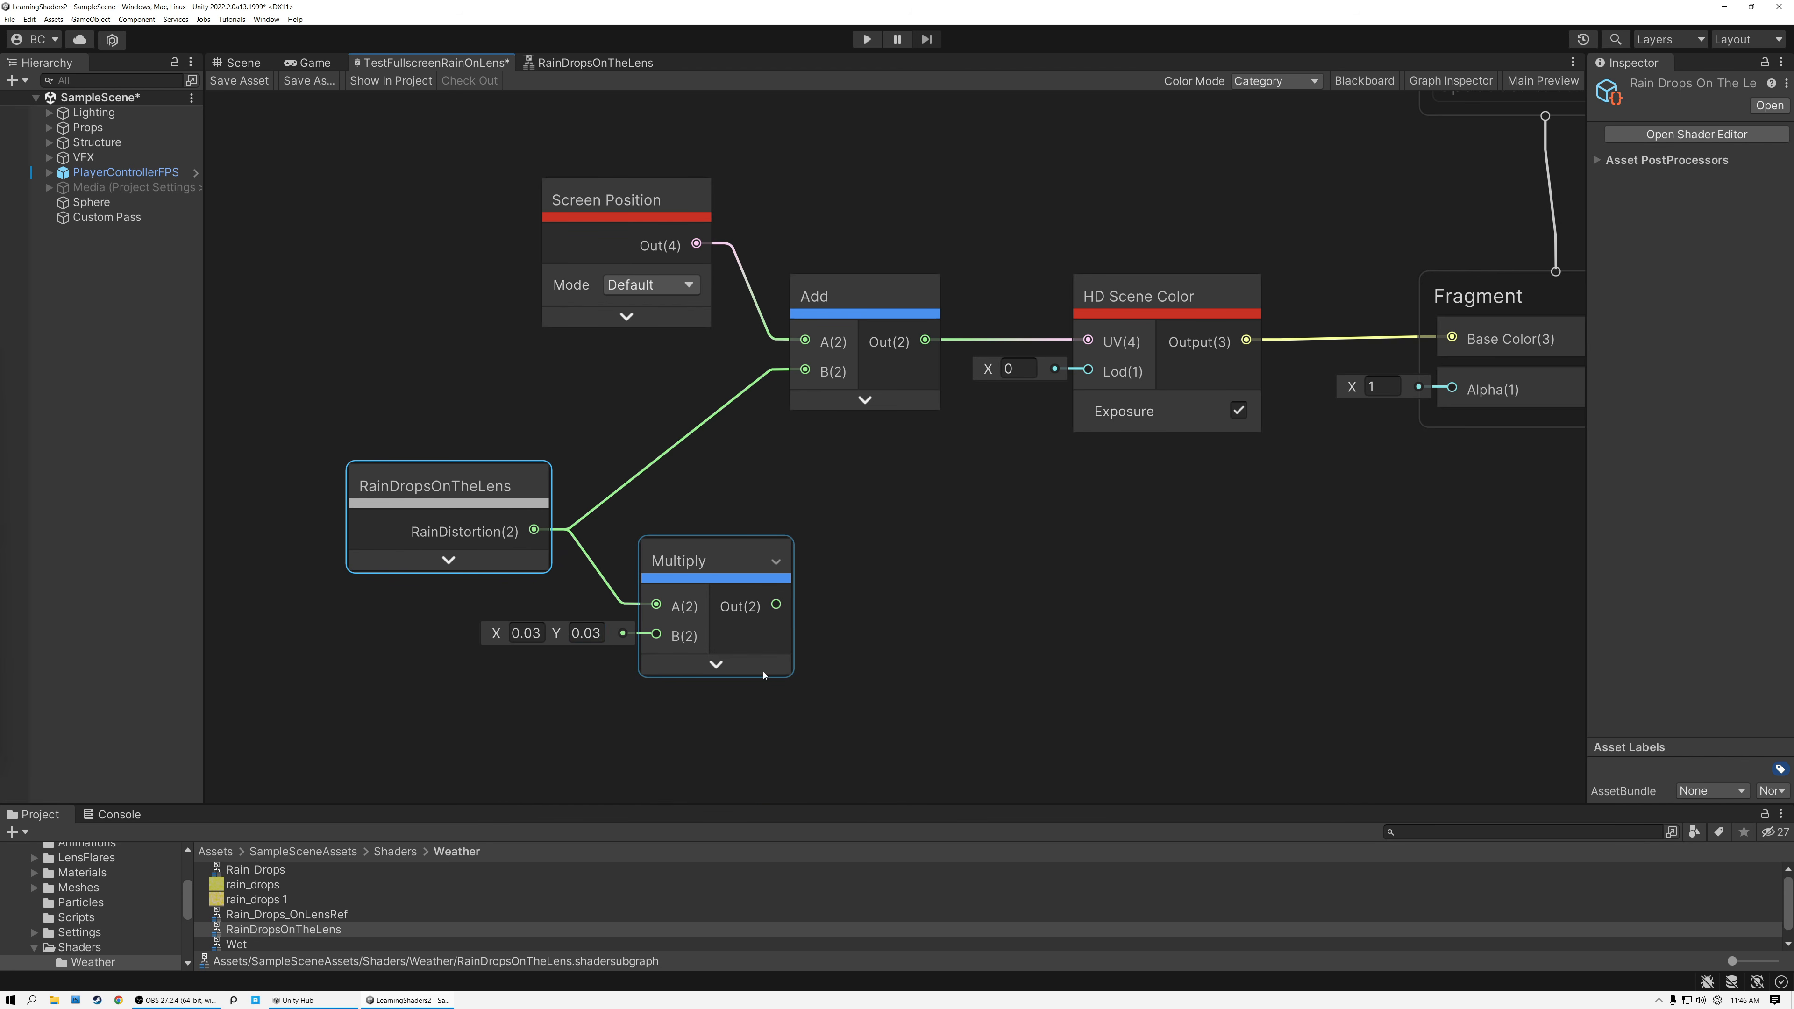
drag(778, 608, 805, 370)
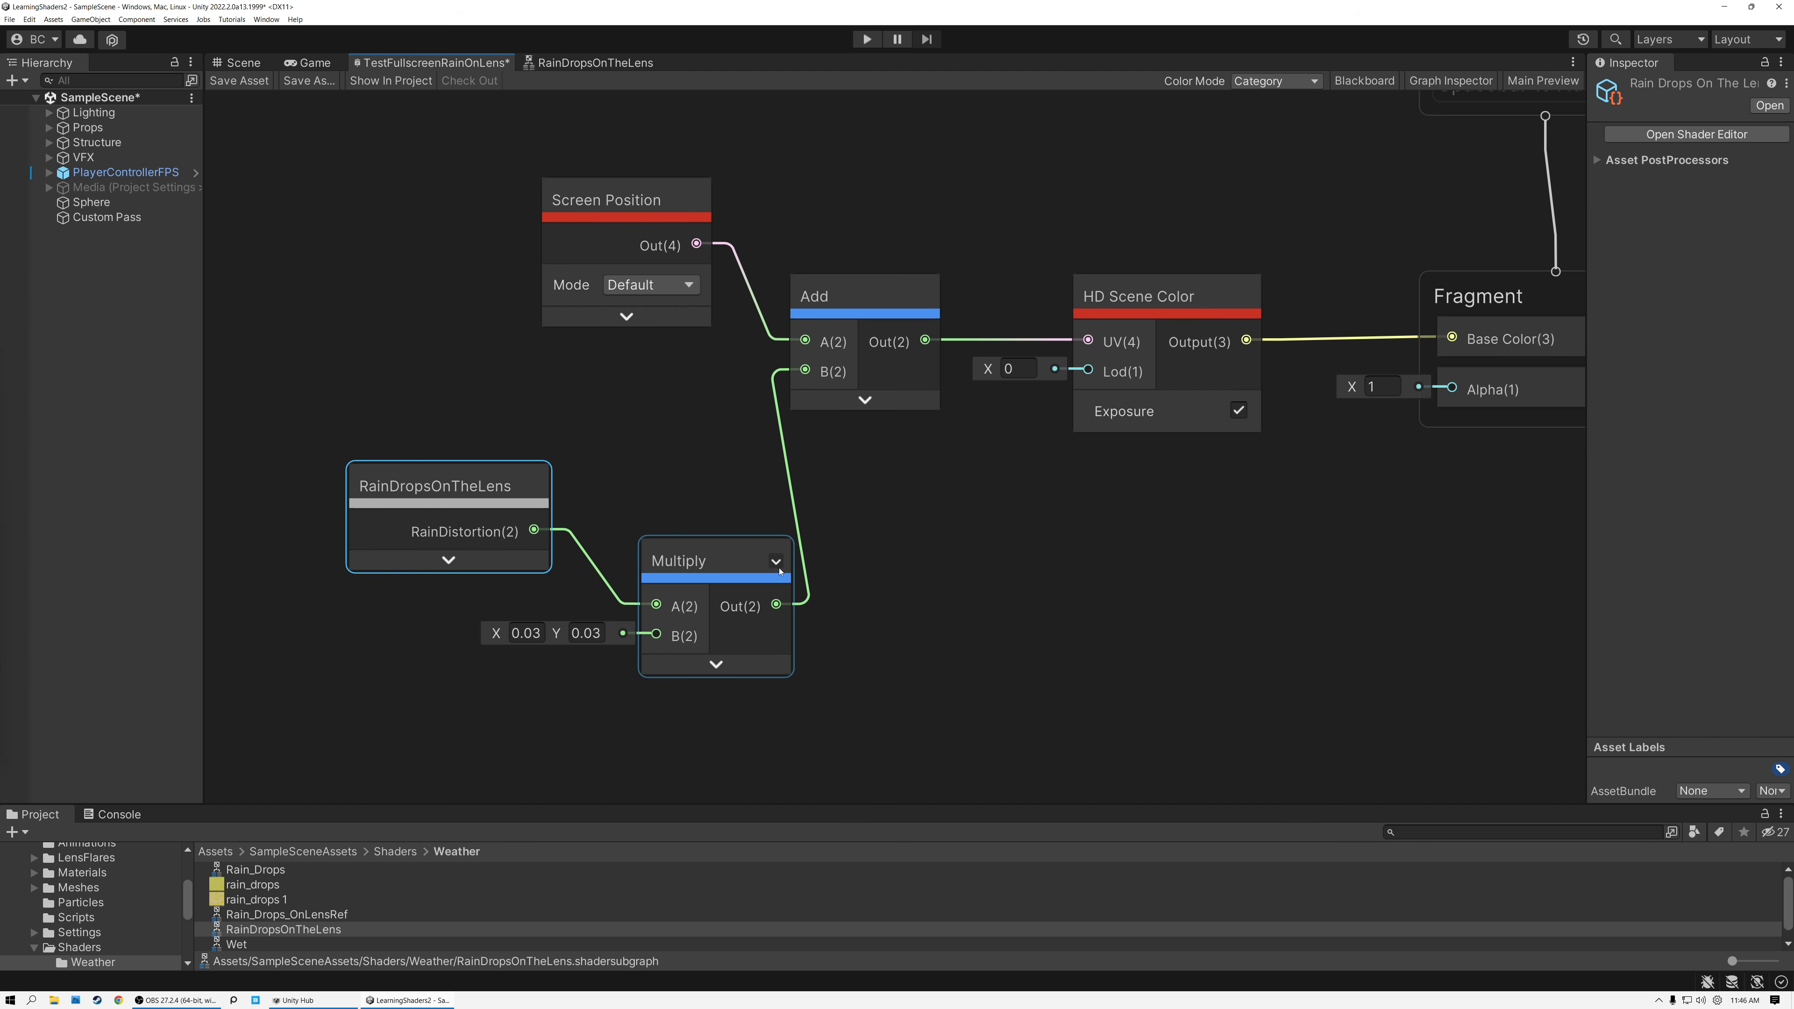
Save the graph and look around the scene to inspect the reduced raindrop distortion.
click(240, 80)
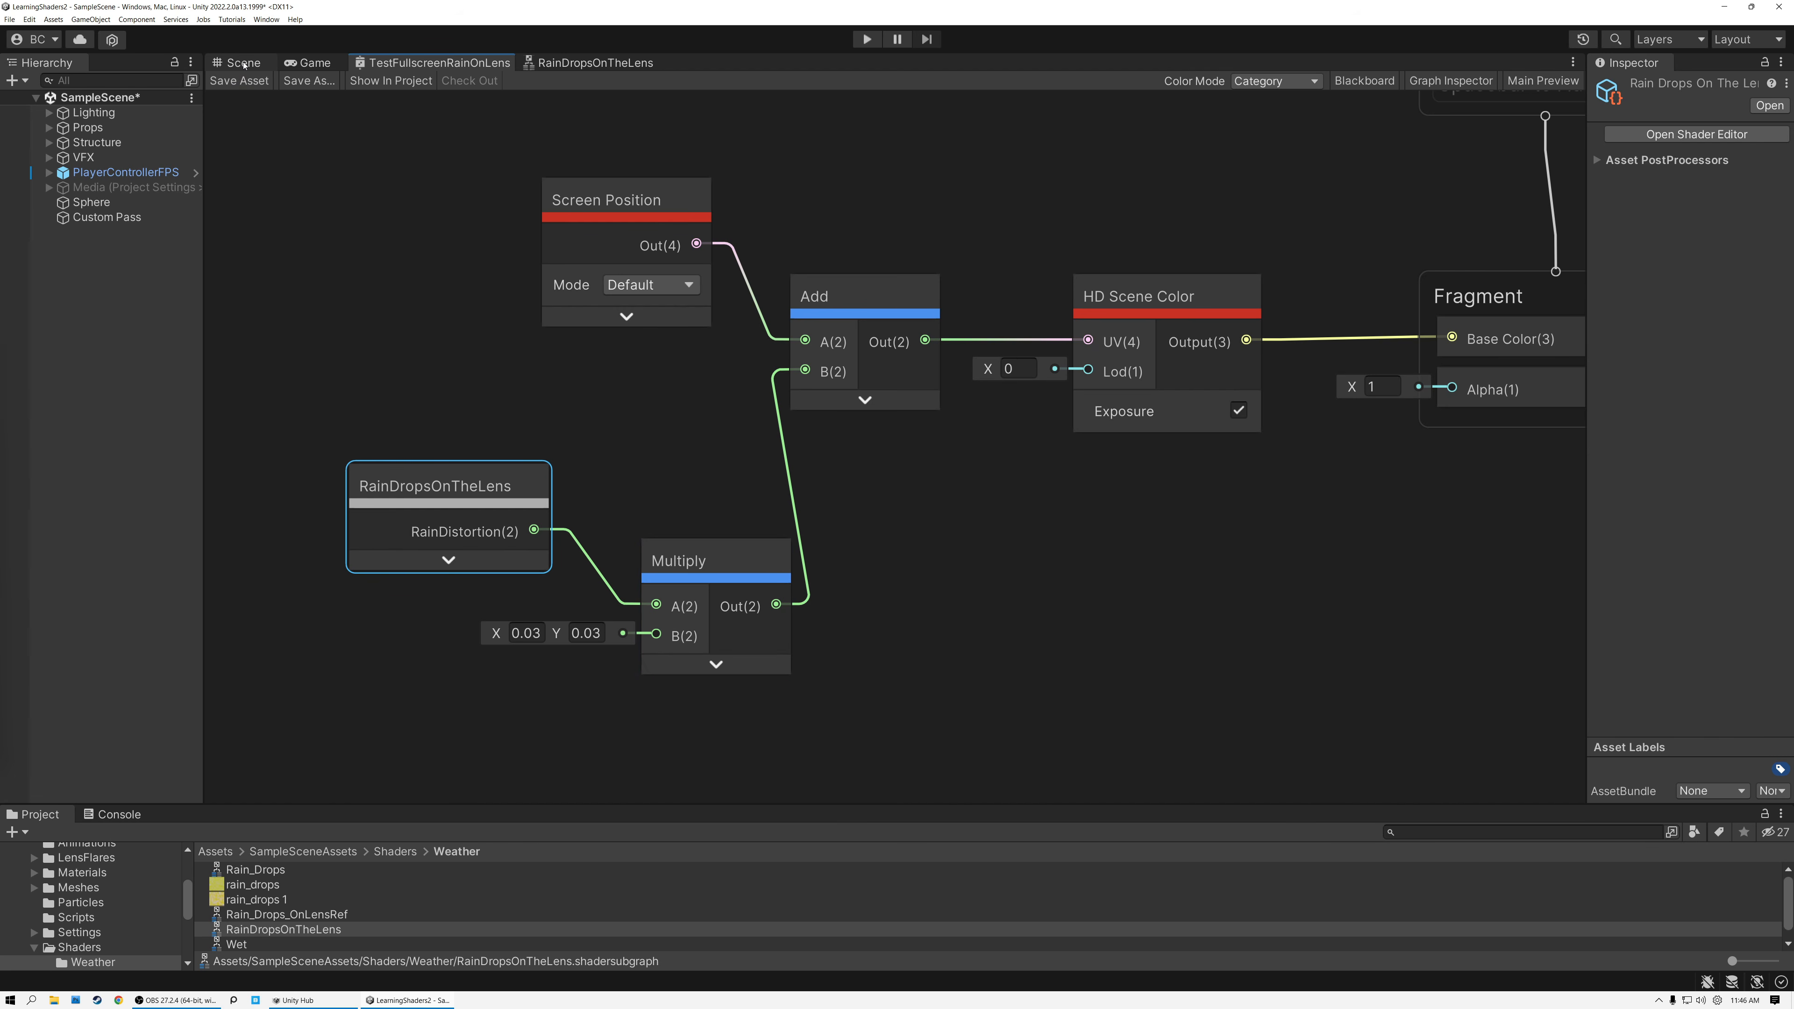
click(244, 63)
right_drag(618, 394, 733, 445)
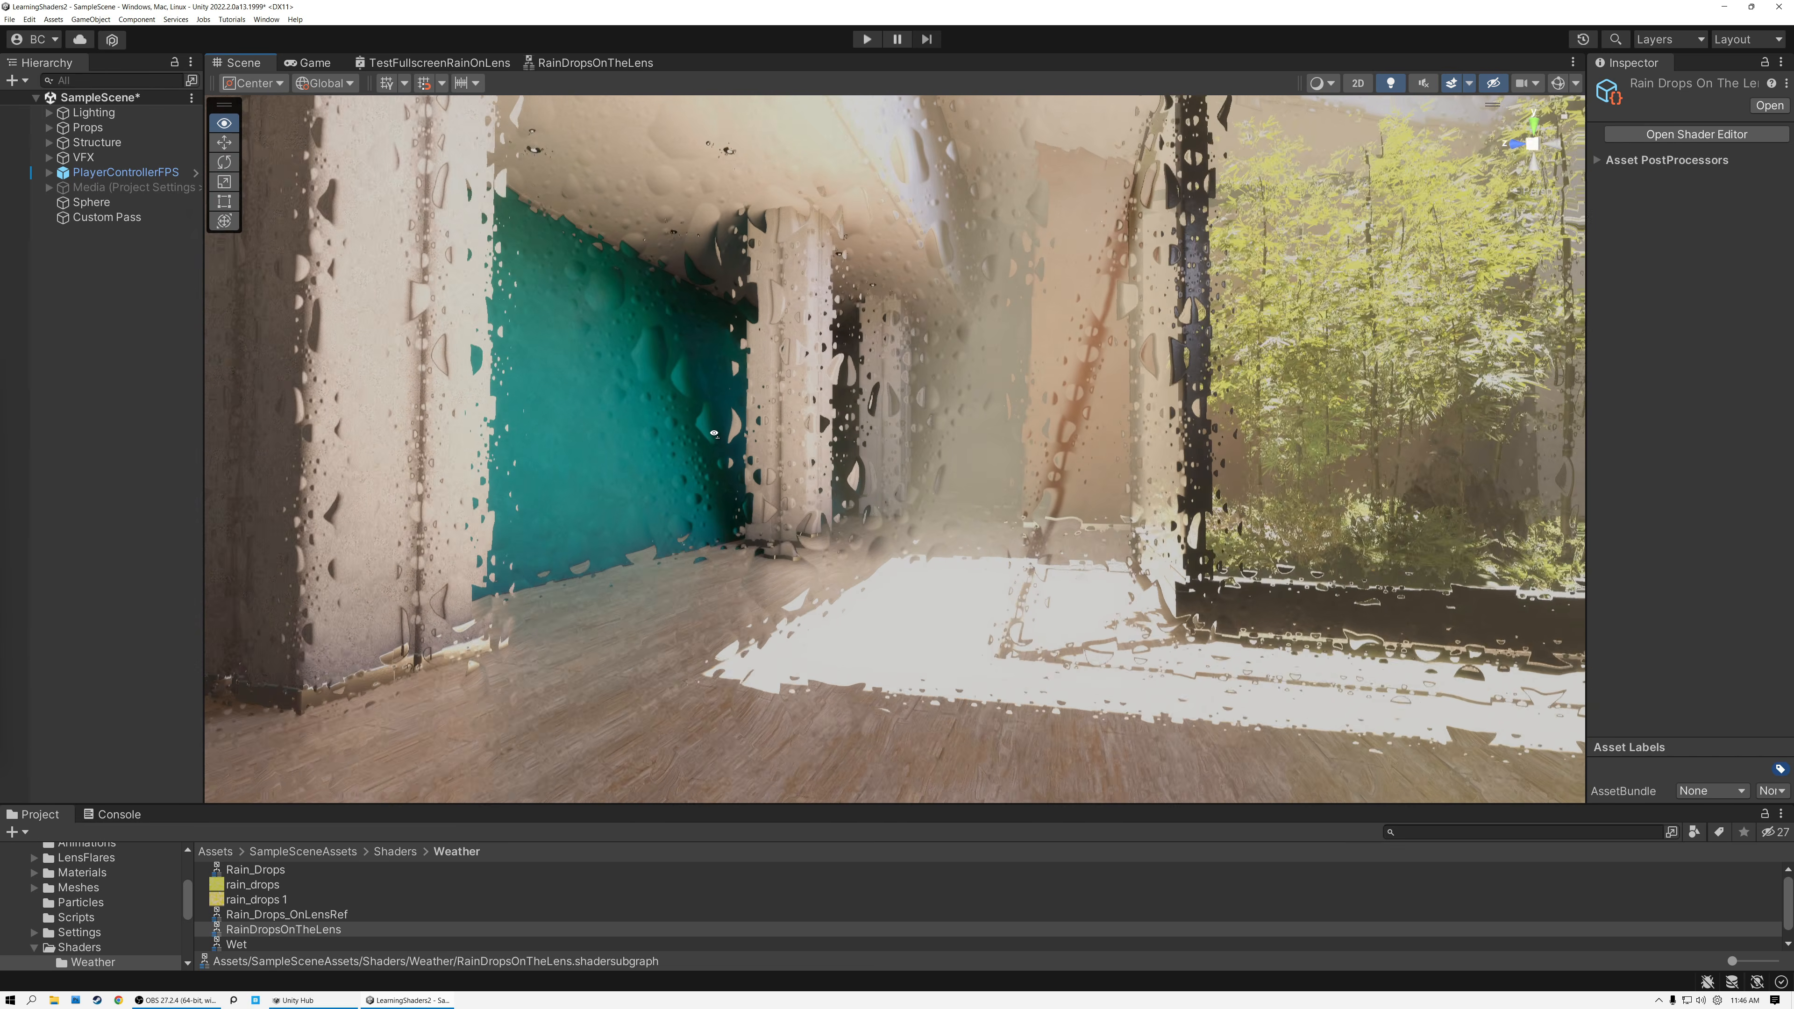
mouse_move(749, 407)
right_down()
mouse_move(766, 407)
mouse_move(717, 444)
mouse_move(665, 385)
mouse_move(790, 415)
mouse_move(747, 427)
right_up()
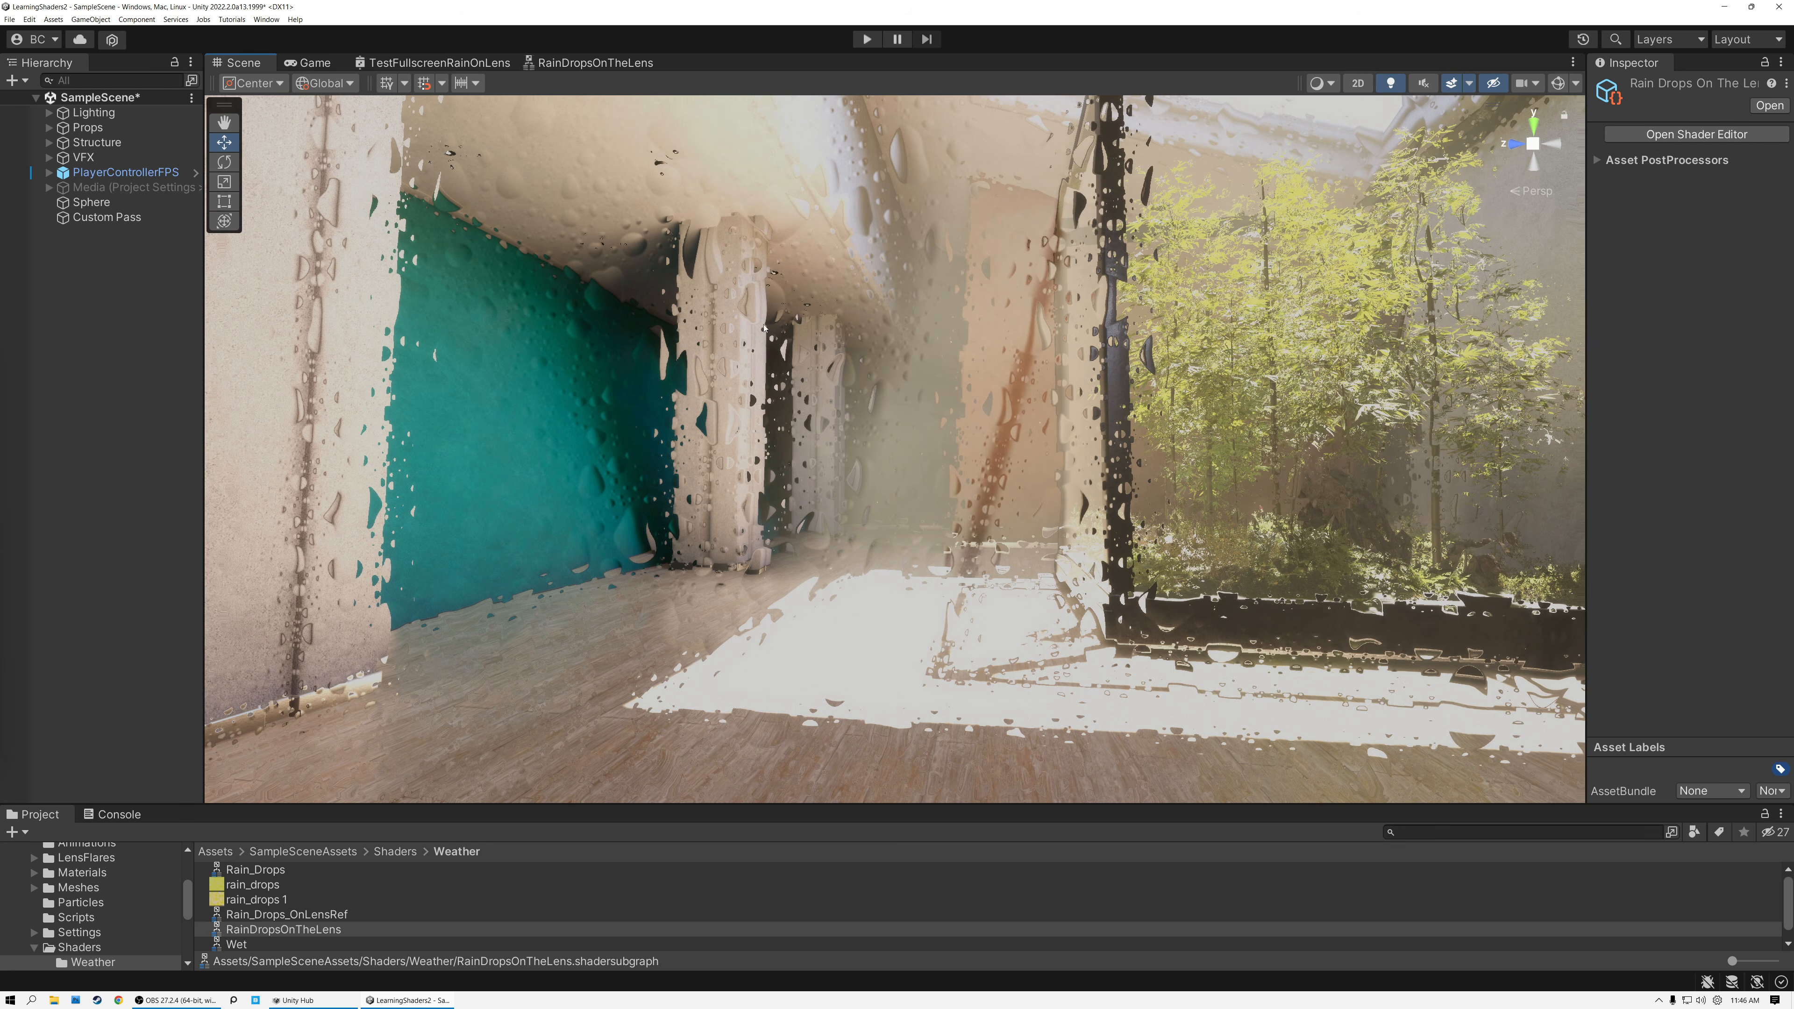
In the RainDropsOnTheLens sub graph, add a Time node and feed its Time output into a new Multiply node.
click(574, 64)
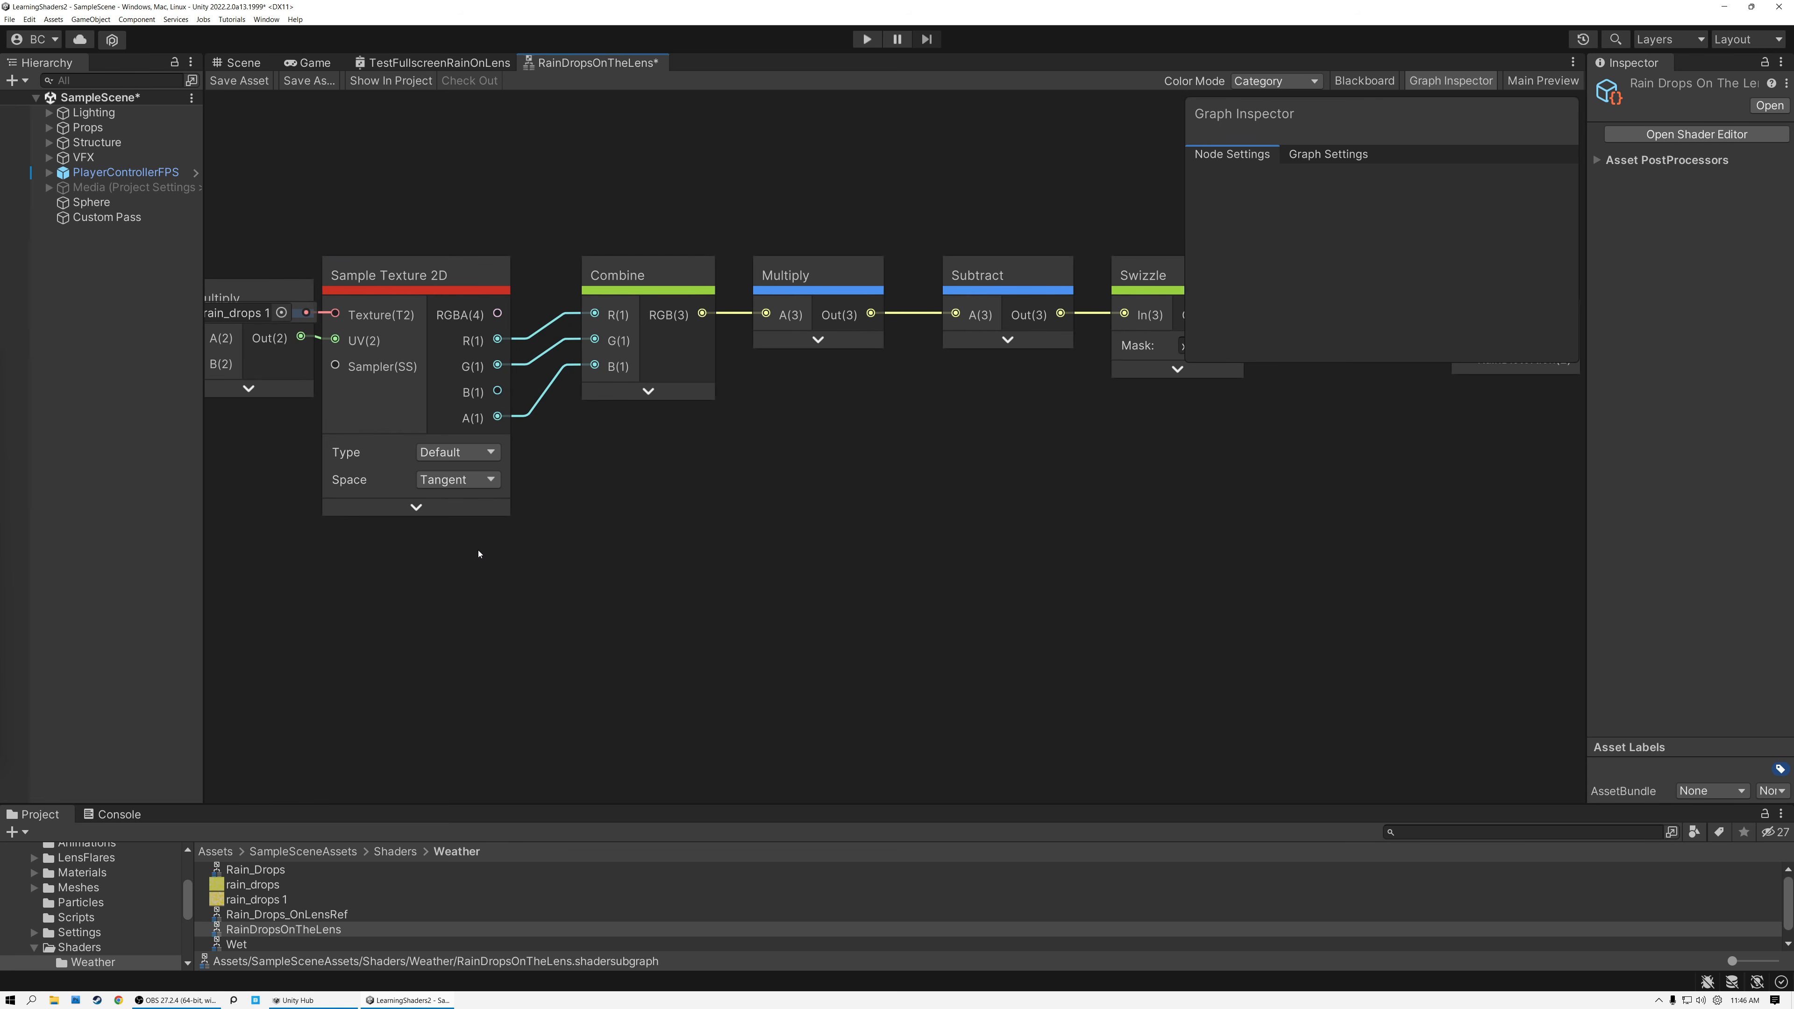
key(space)
text(time)
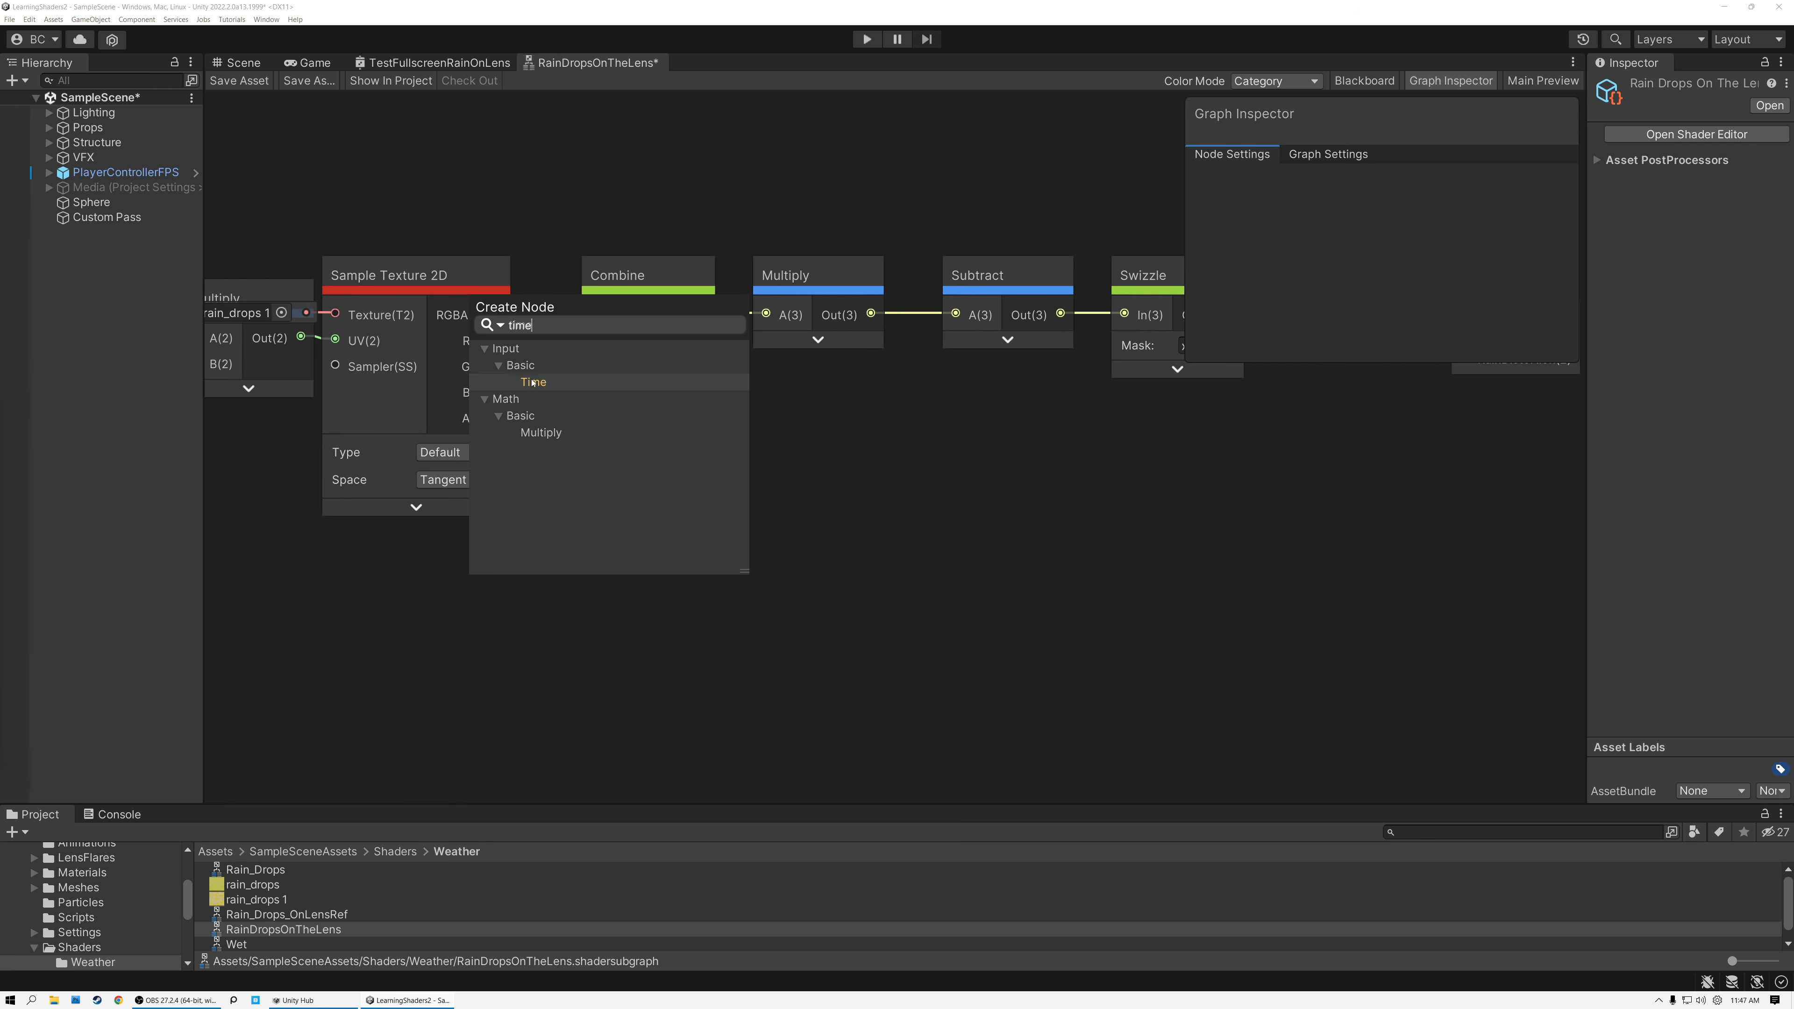
key(Return)
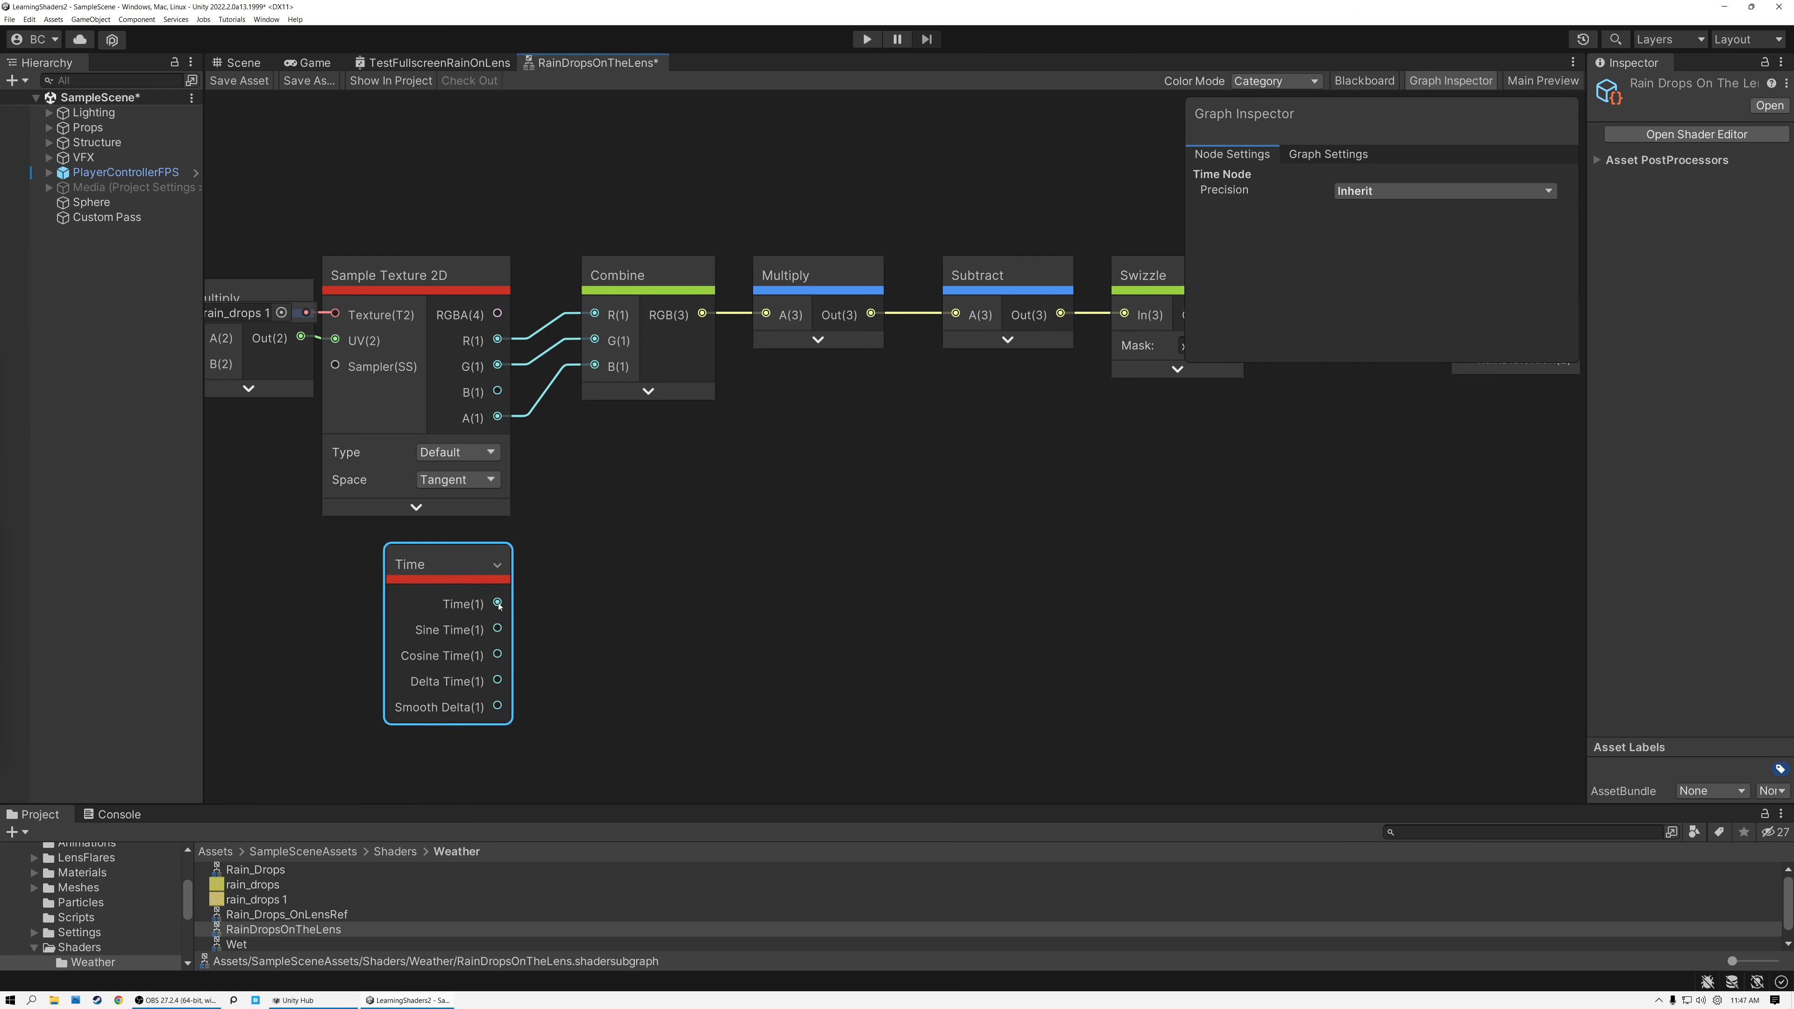
key(space)
text(mul)
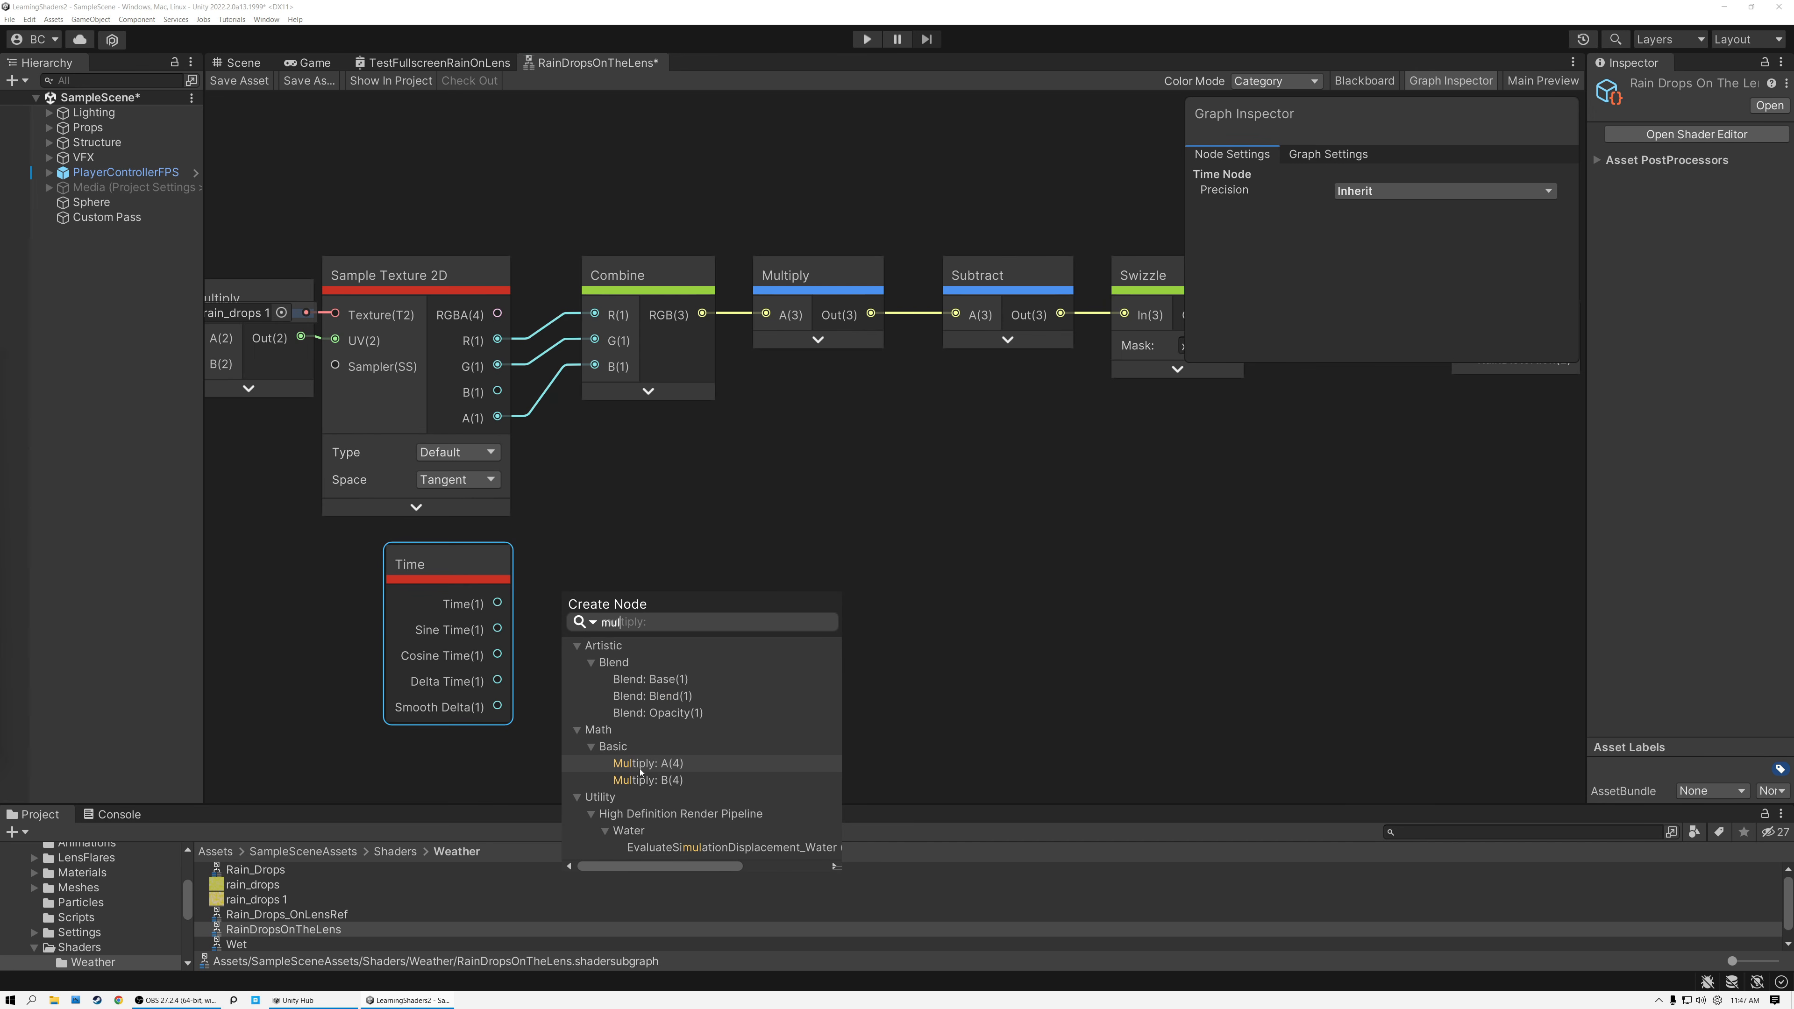
key(Return)
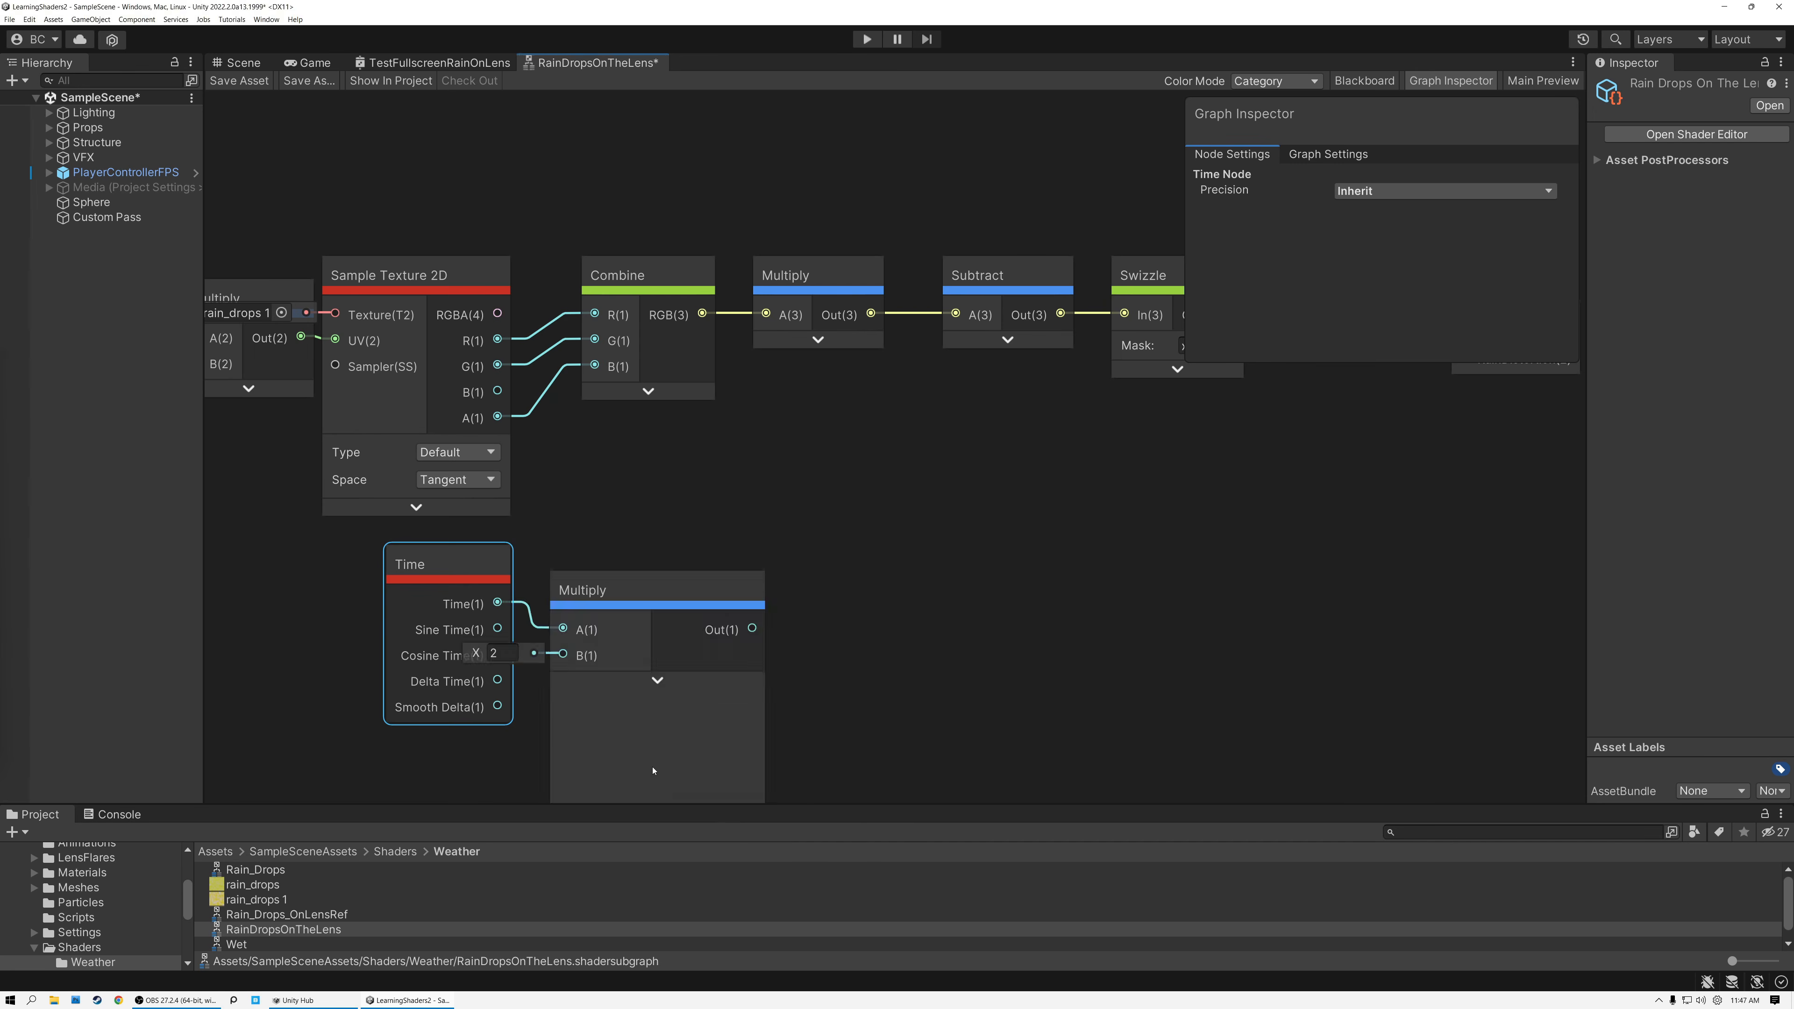
Set the time Multiply's B to 1.5, collapse its preview and line it up with Time below Sample Texture 2D.
click(503, 656)
key(Return)
text(1.5)
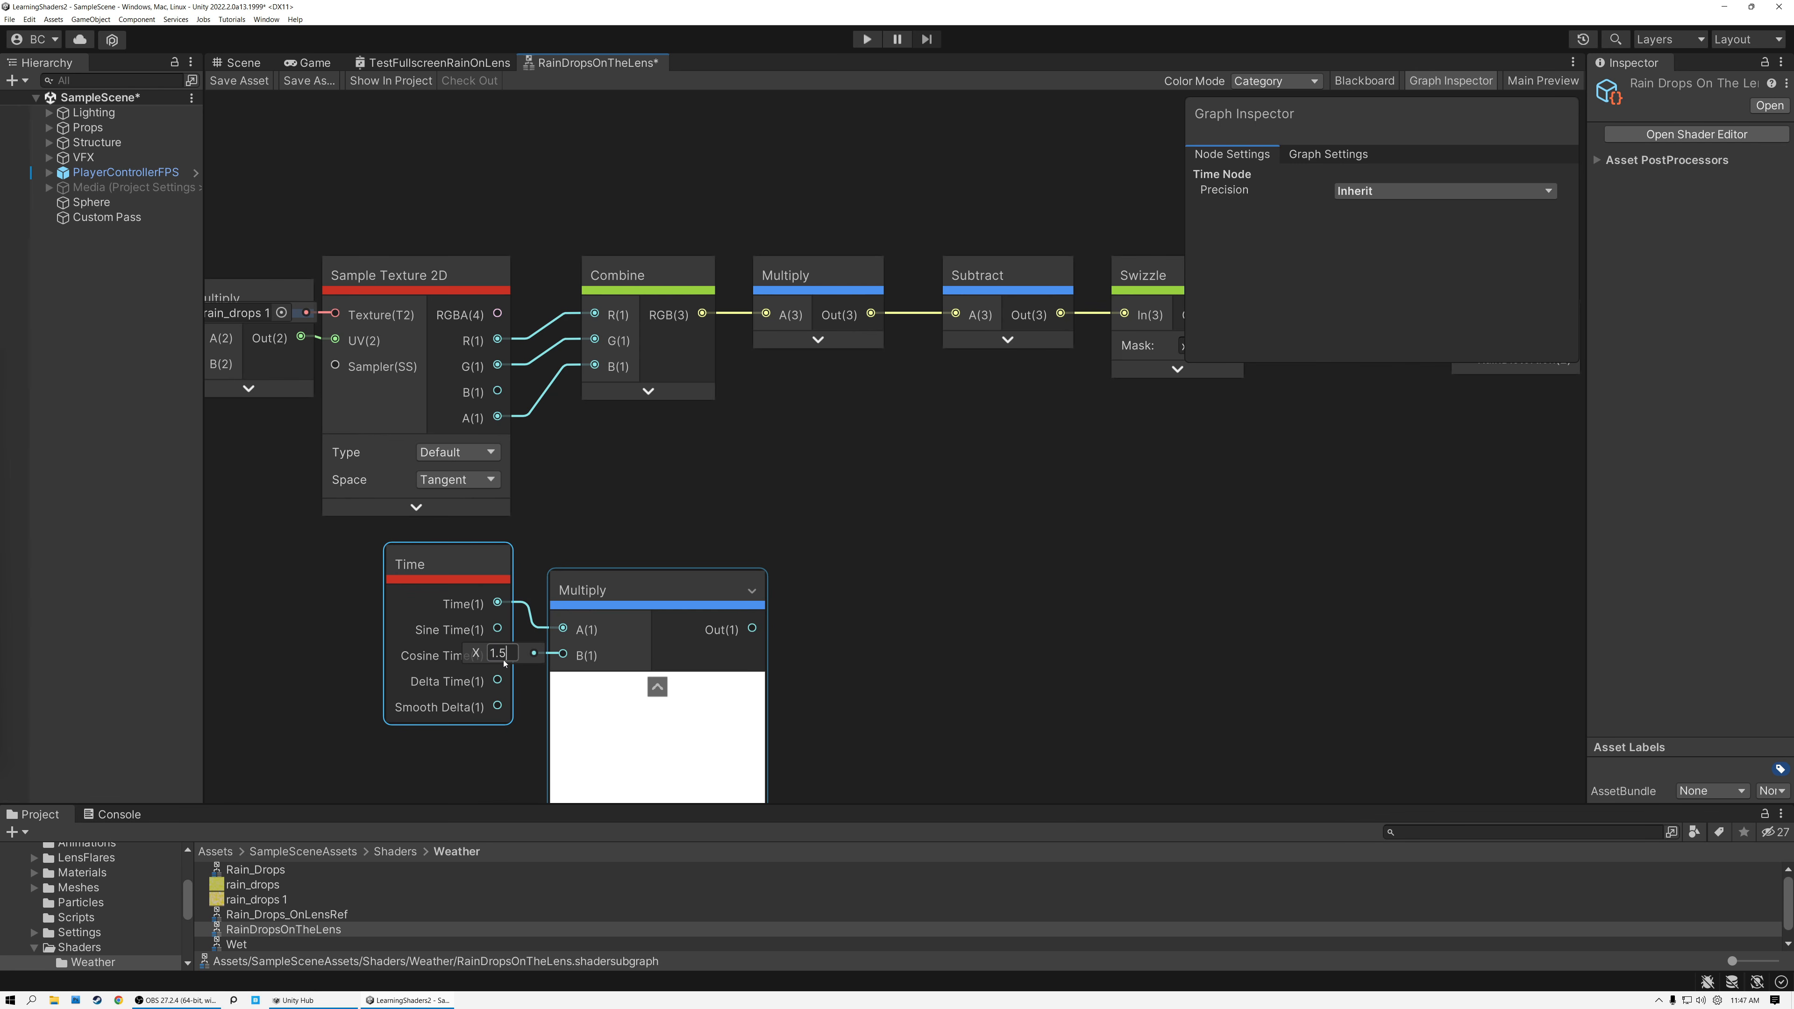
click(657, 687)
drag(620, 582, 618, 556)
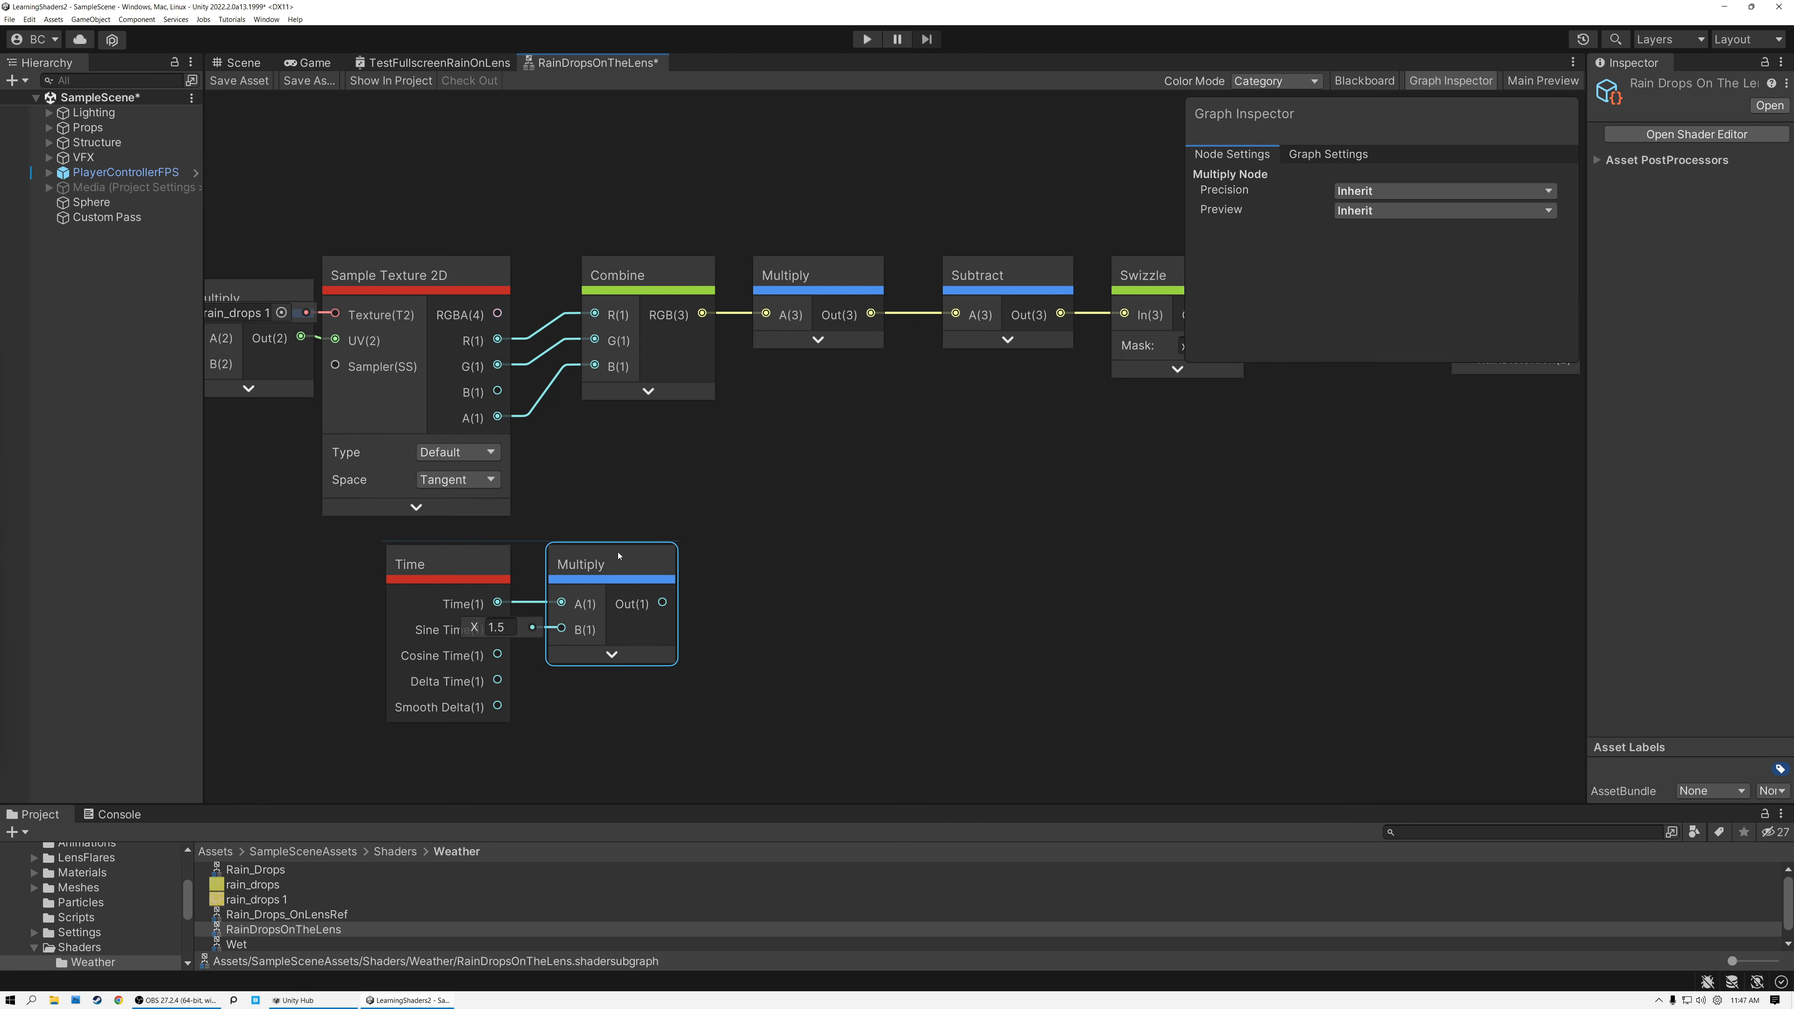
drag(308, 565, 671, 621)
drag(637, 573, 499, 582)
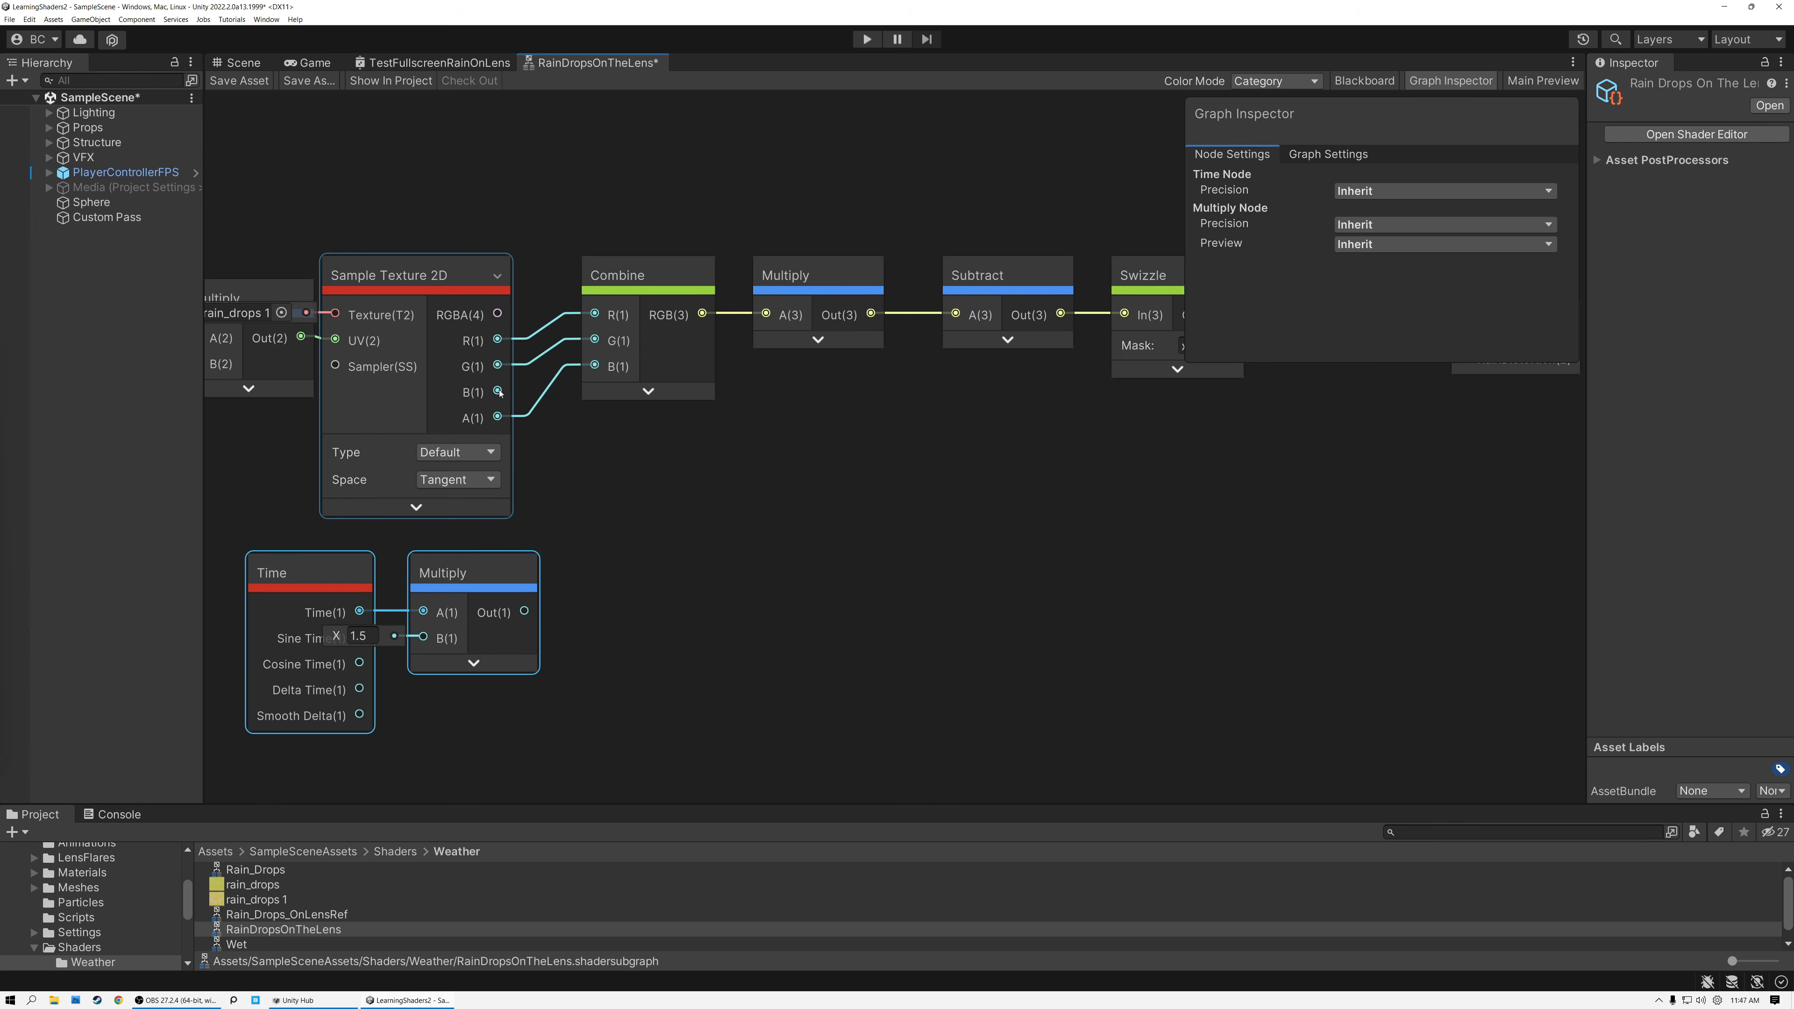
Subtract the multiplied time from Sample Texture 2D's B channel with a new collapsed Subtract node placed below Combine.
drag(499, 392, 631, 570)
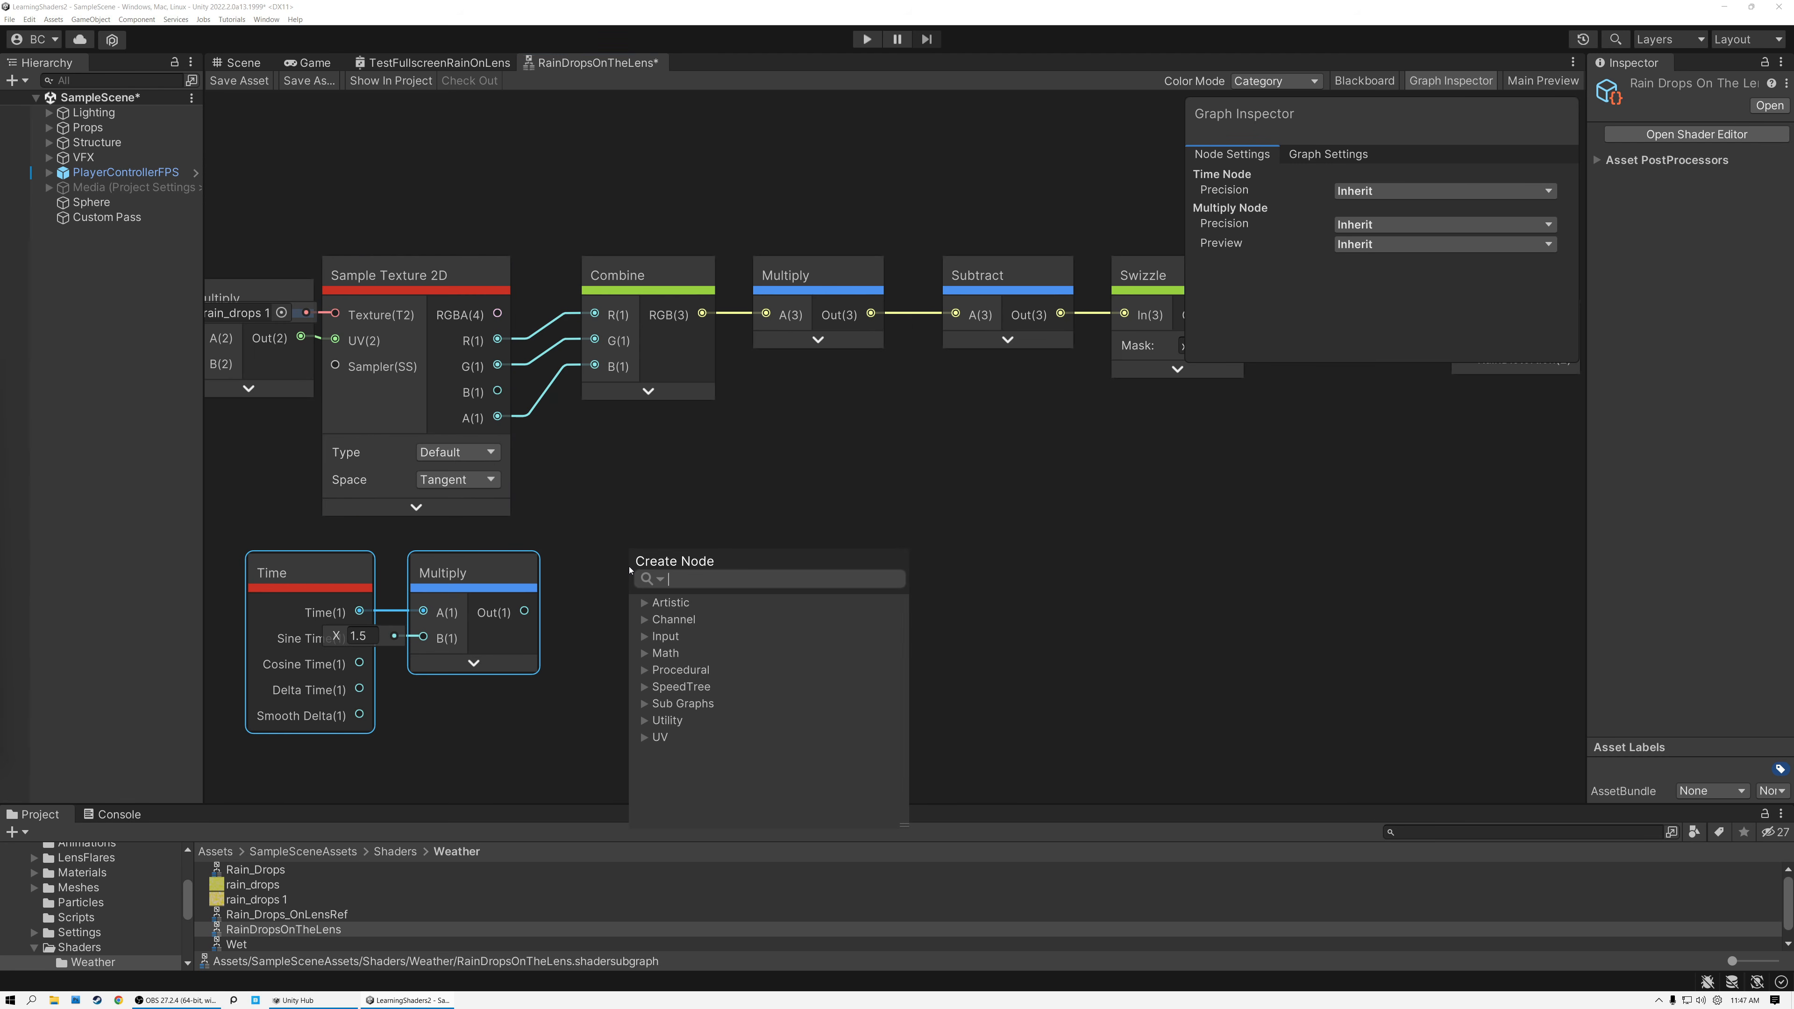
text(su)
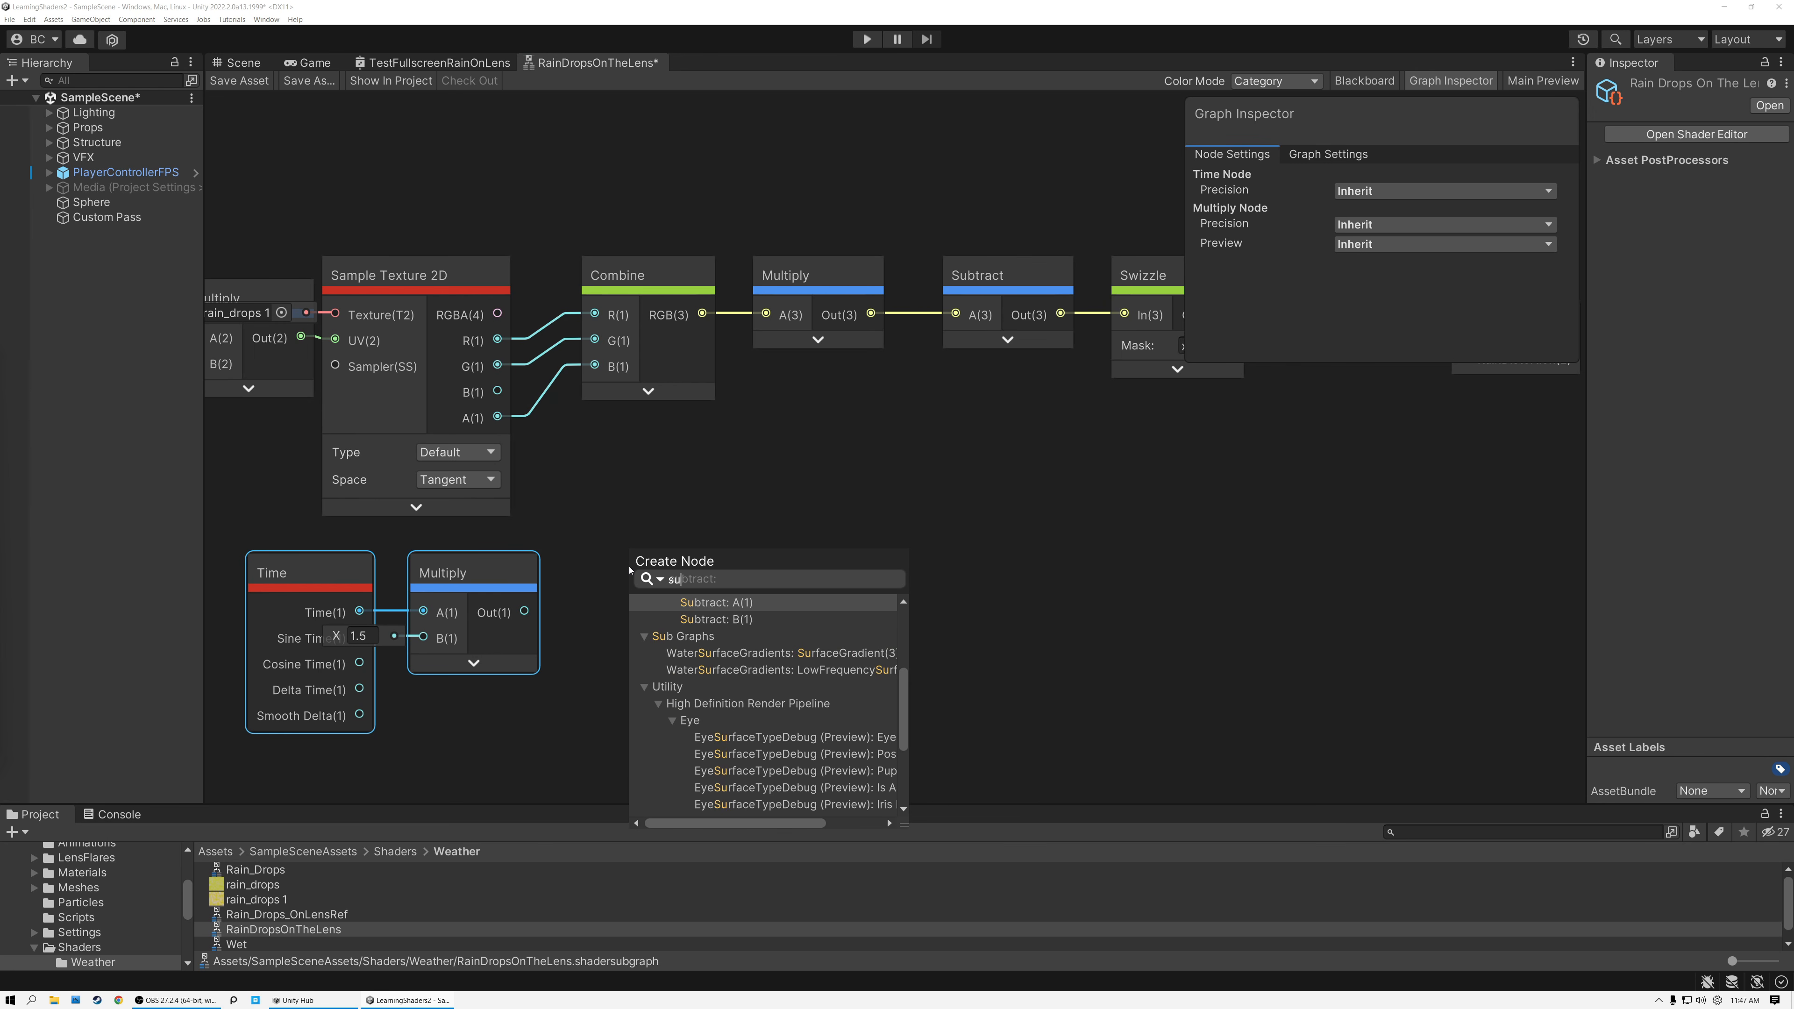
click(645, 601)
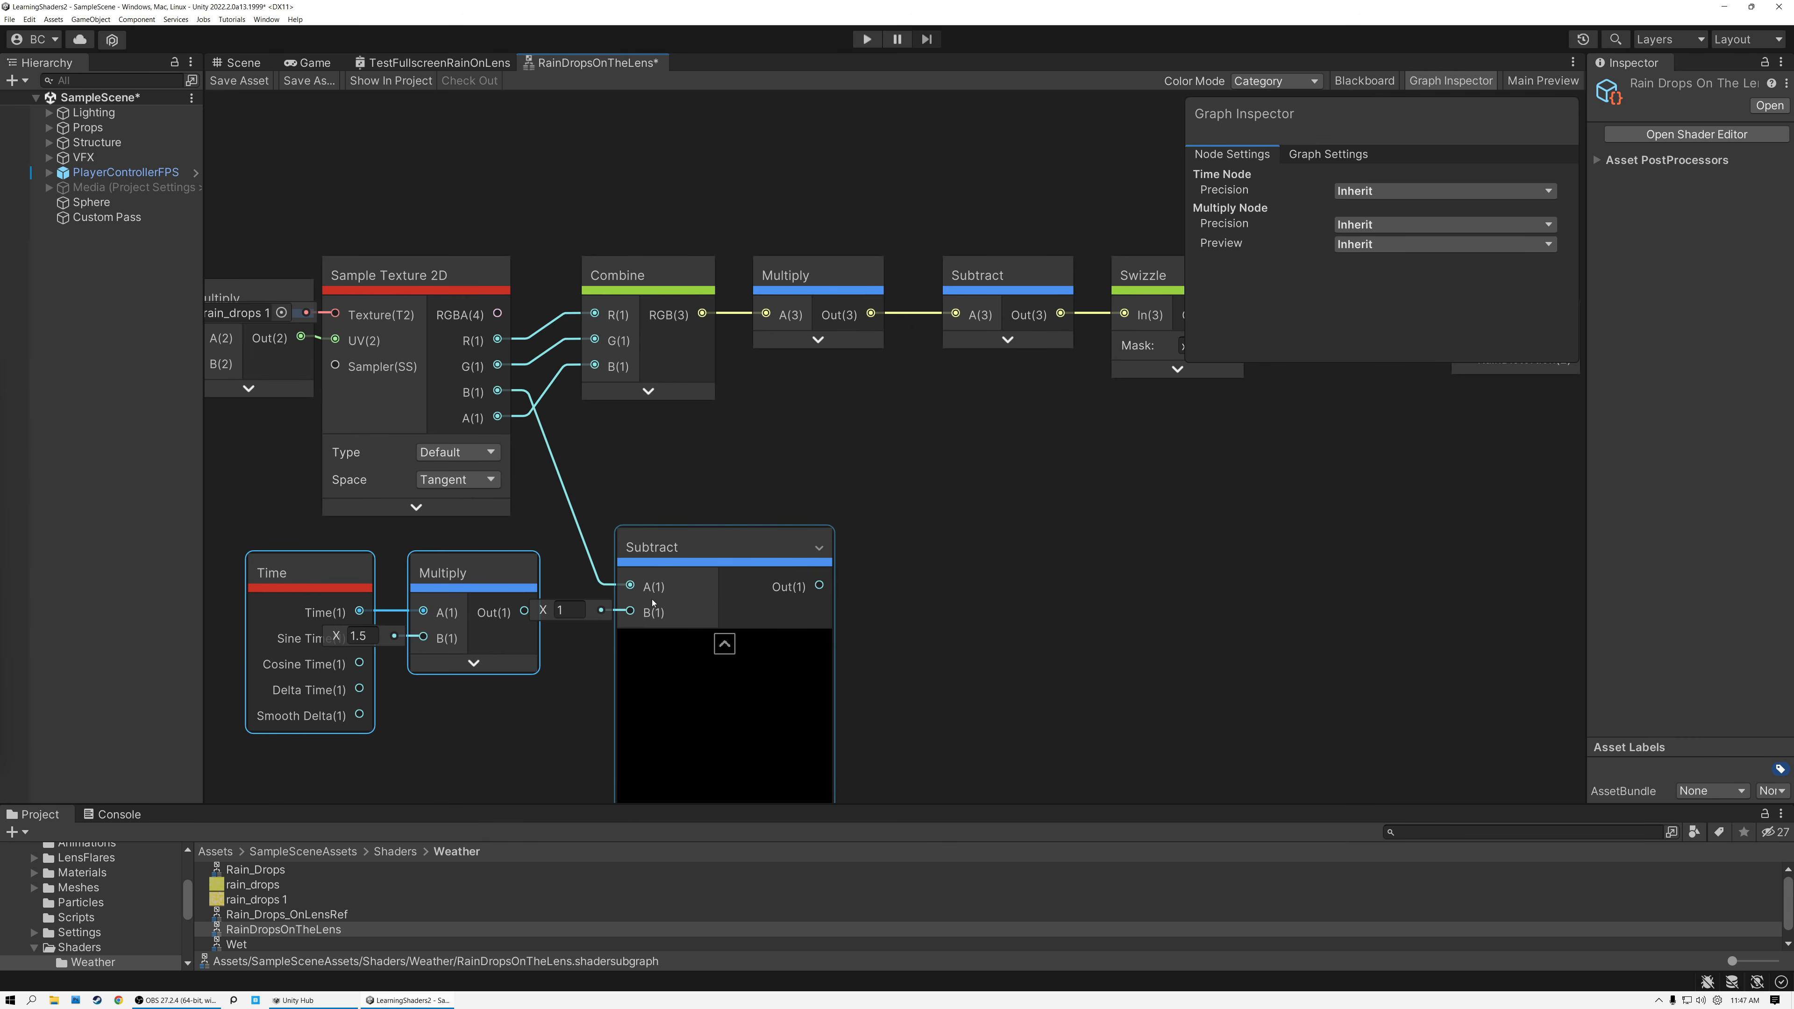
drag(505, 578, 631, 612)
click(721, 640)
click(724, 643)
click(657, 542)
drag(658, 542, 629, 503)
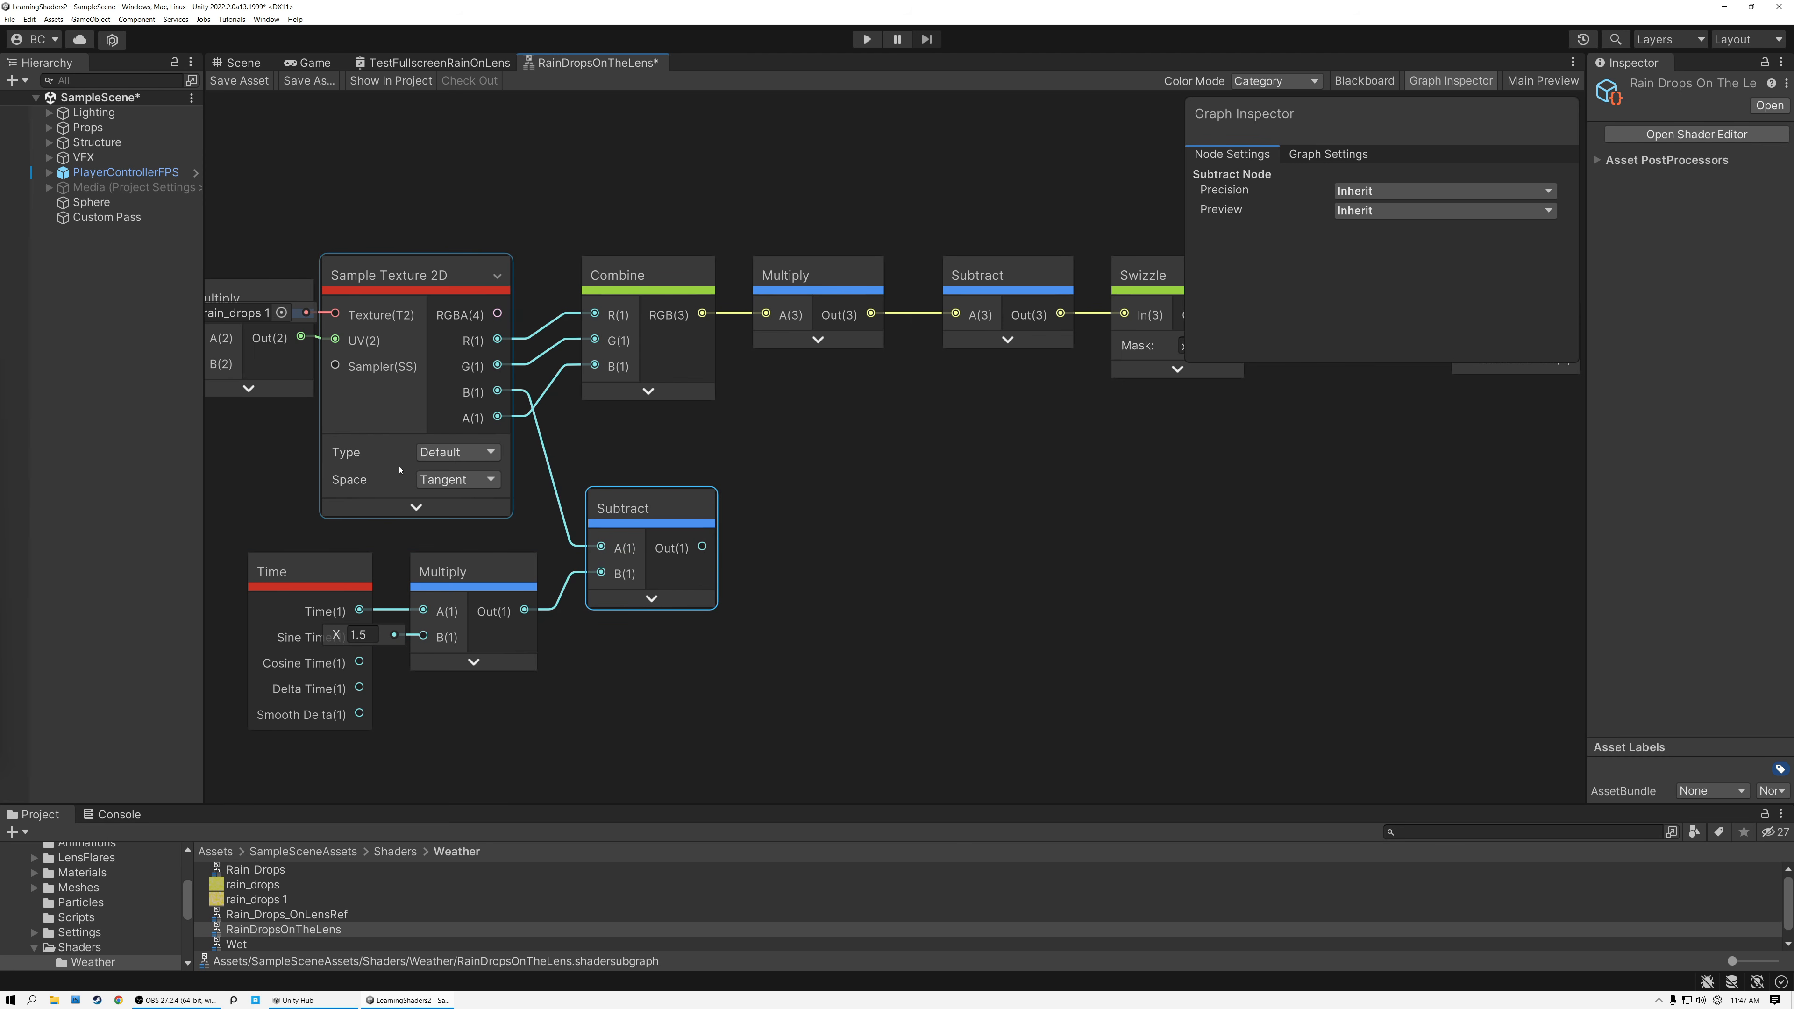
click(371, 579)
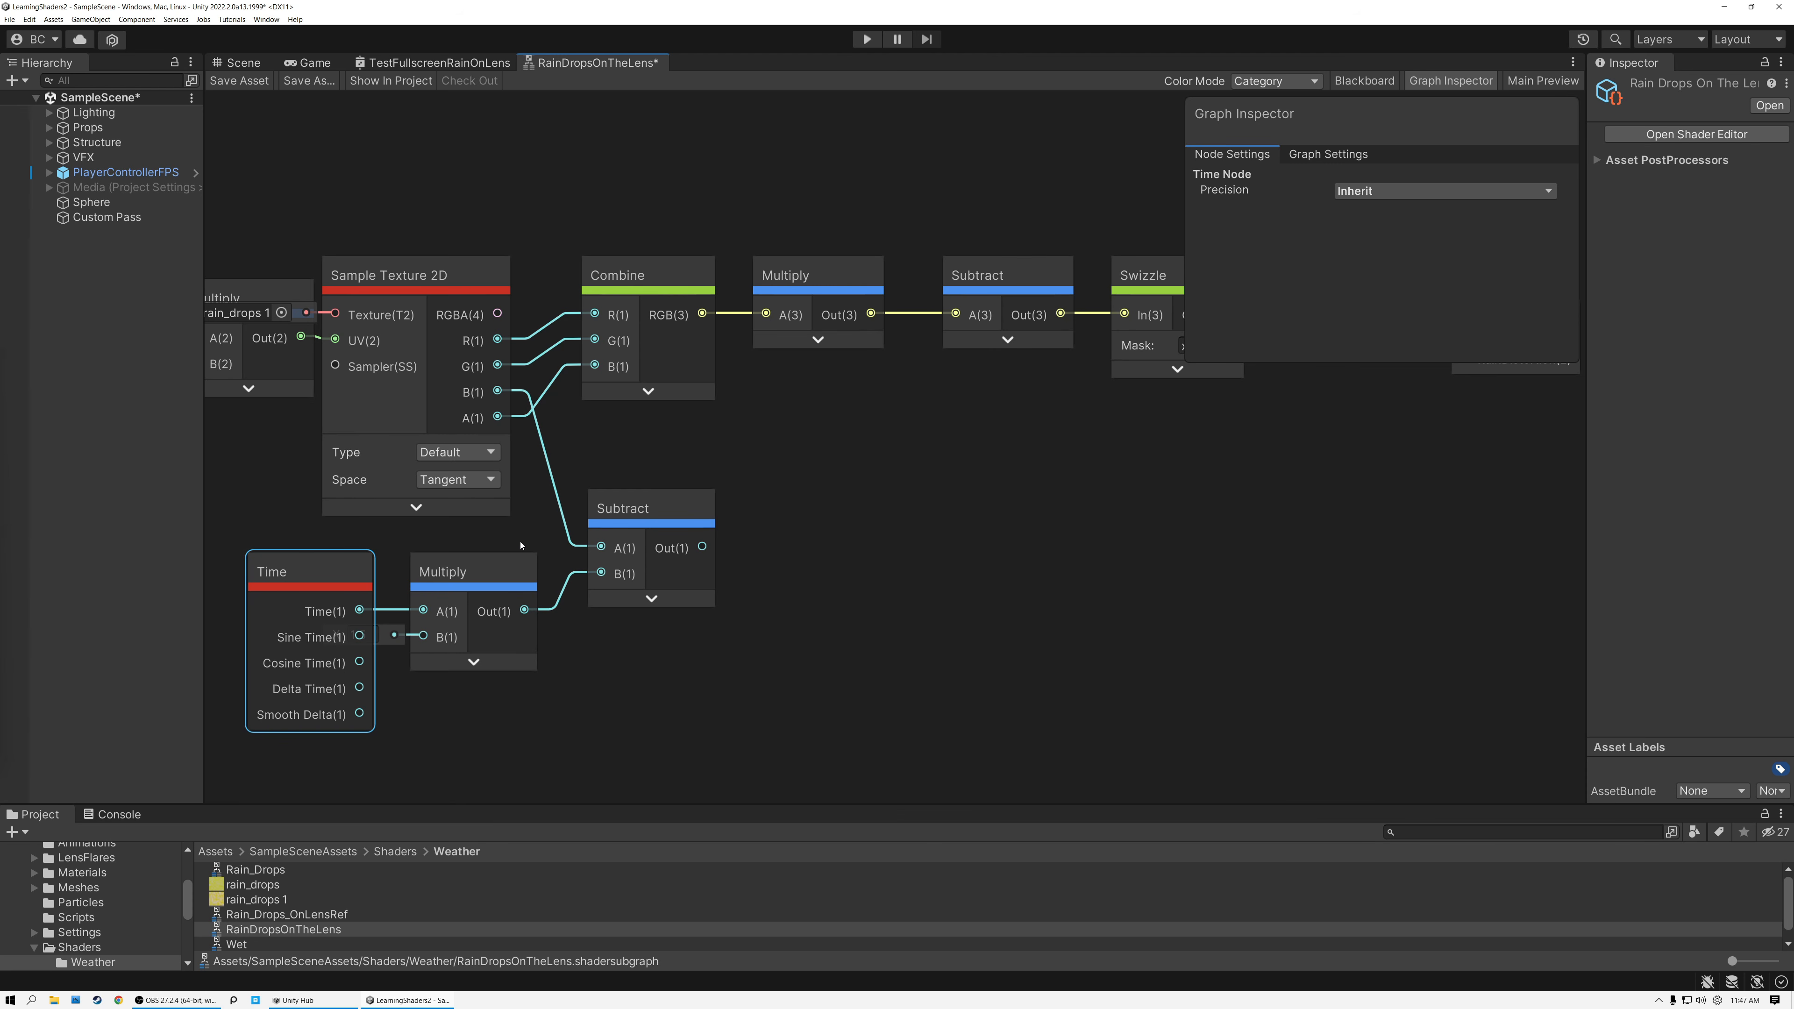
click(470, 398)
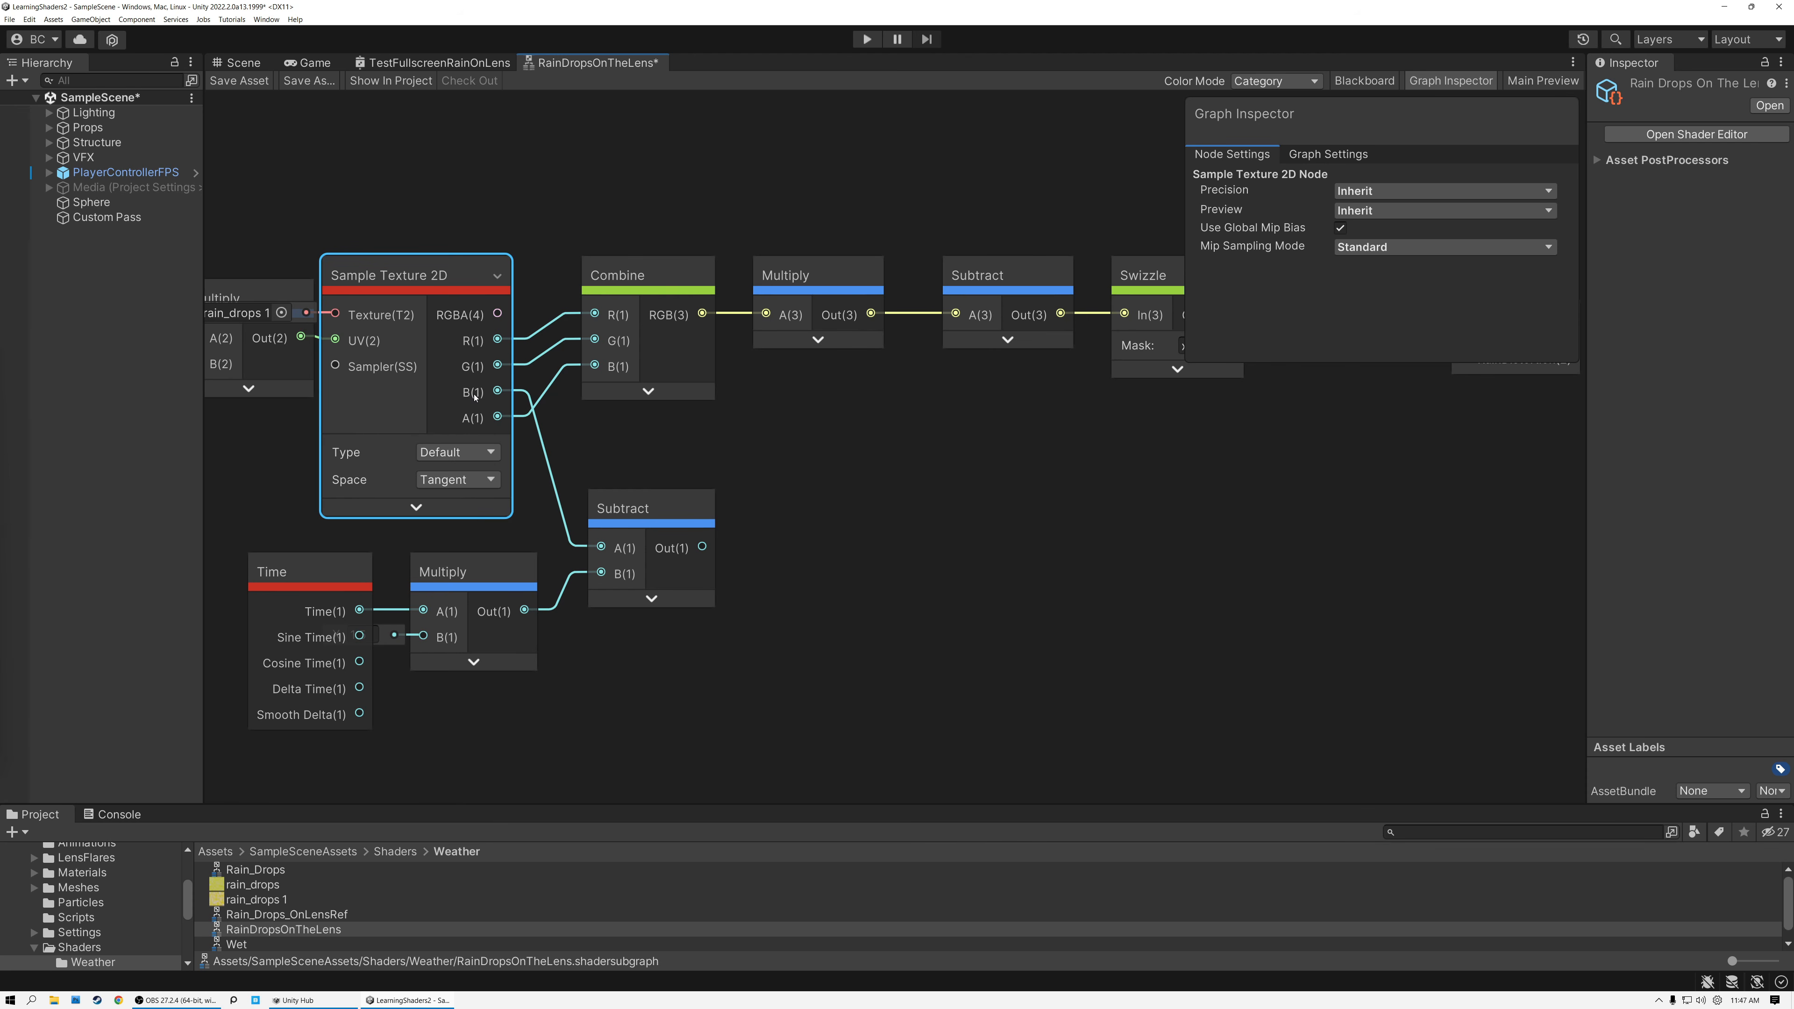
Feed the time Subtract's output into a new Fraction node, line it up beside Subtract and collapse its preview.
click(650, 598)
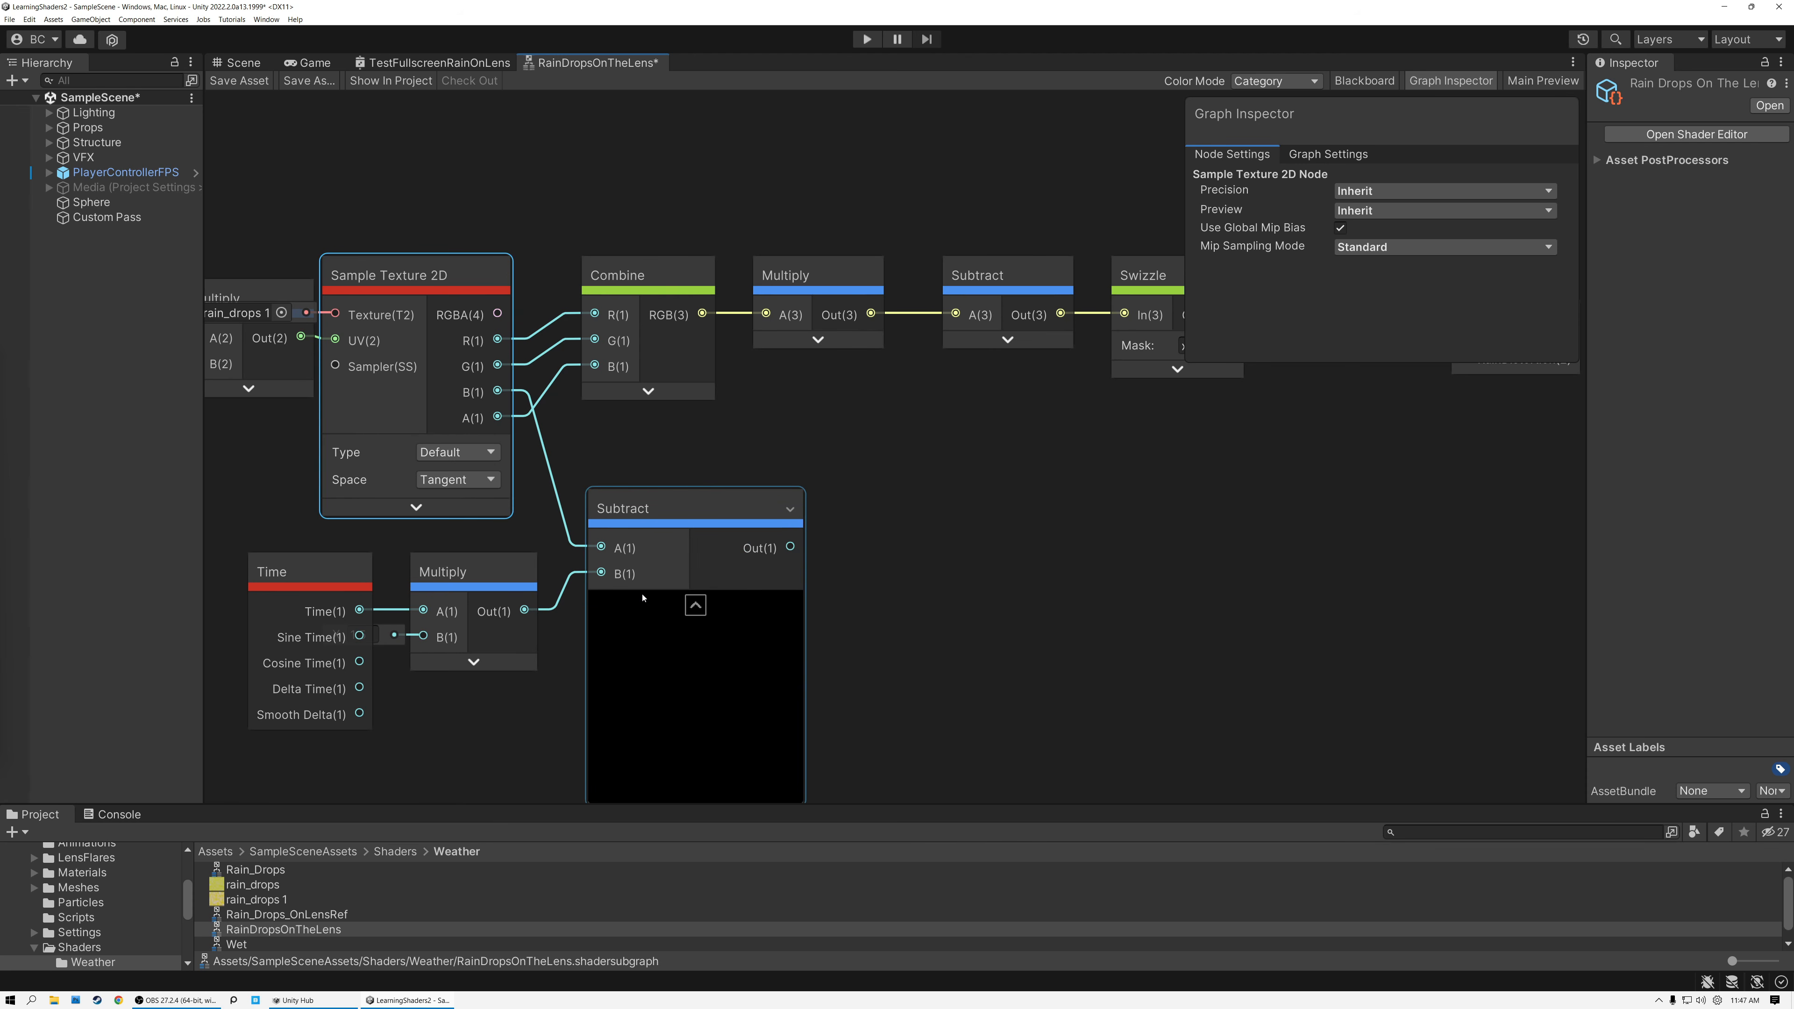
click(695, 606)
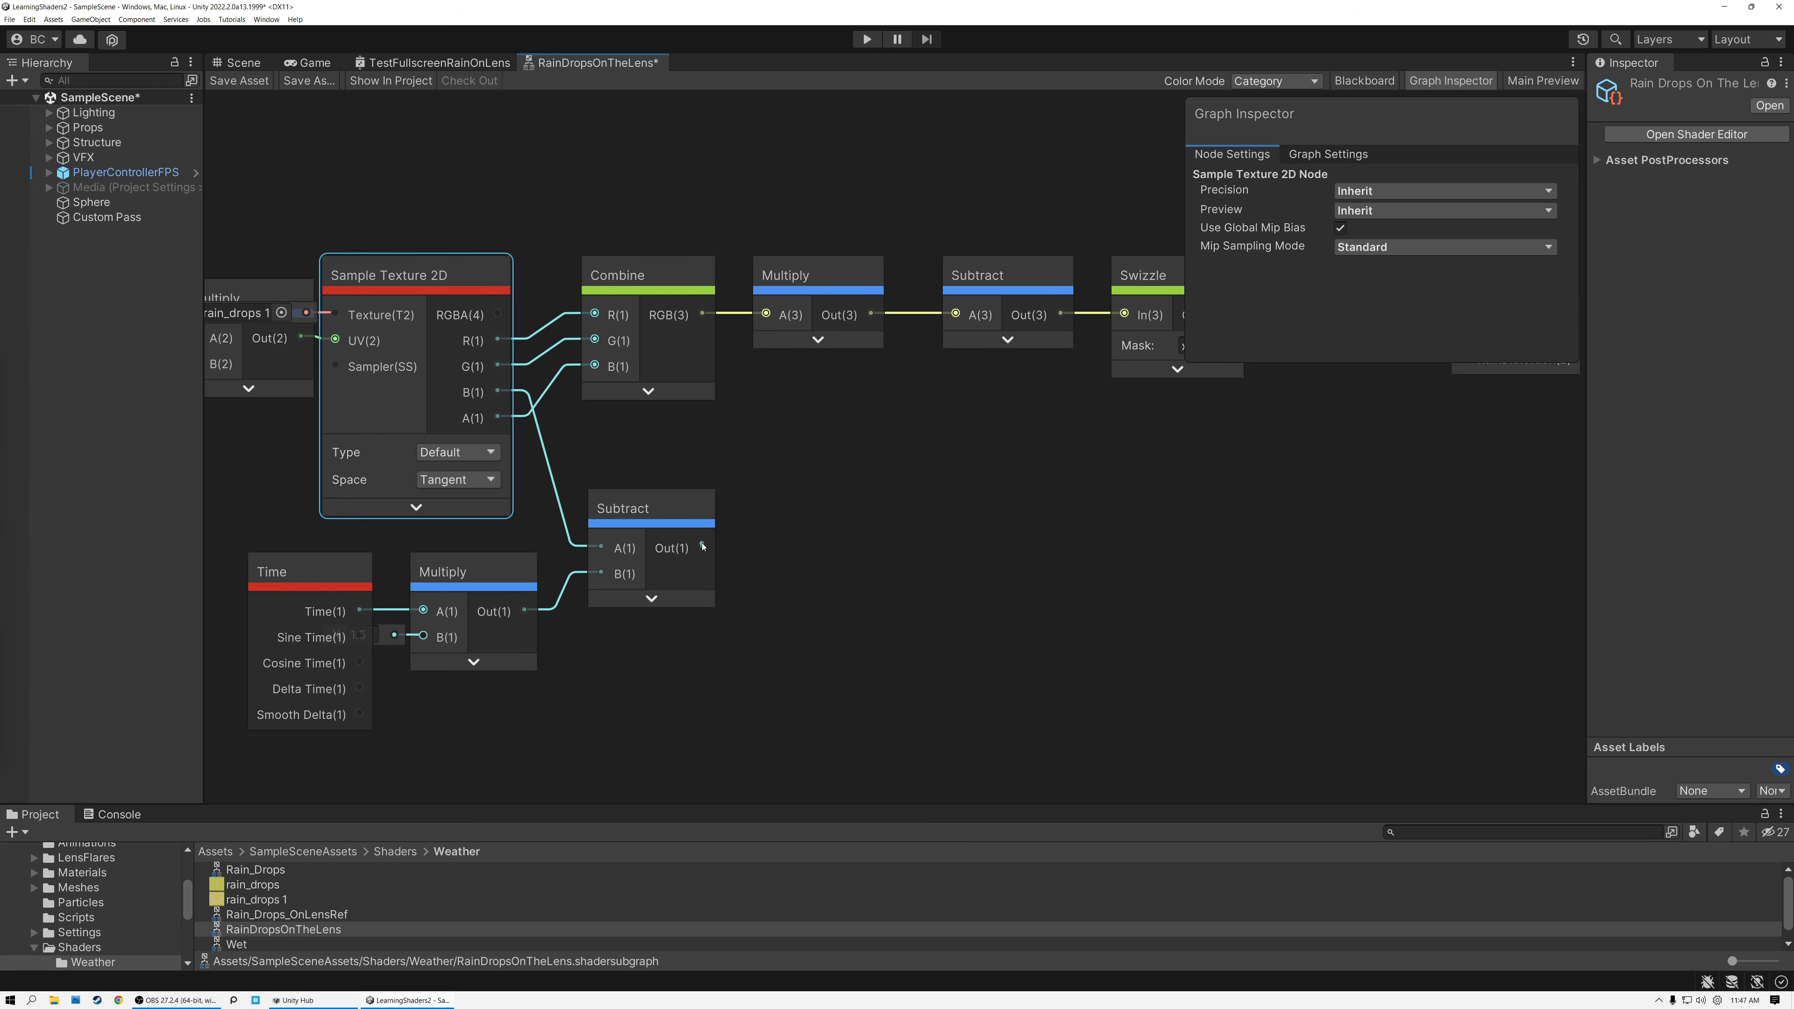
drag(703, 546, 755, 548)
text(frac)
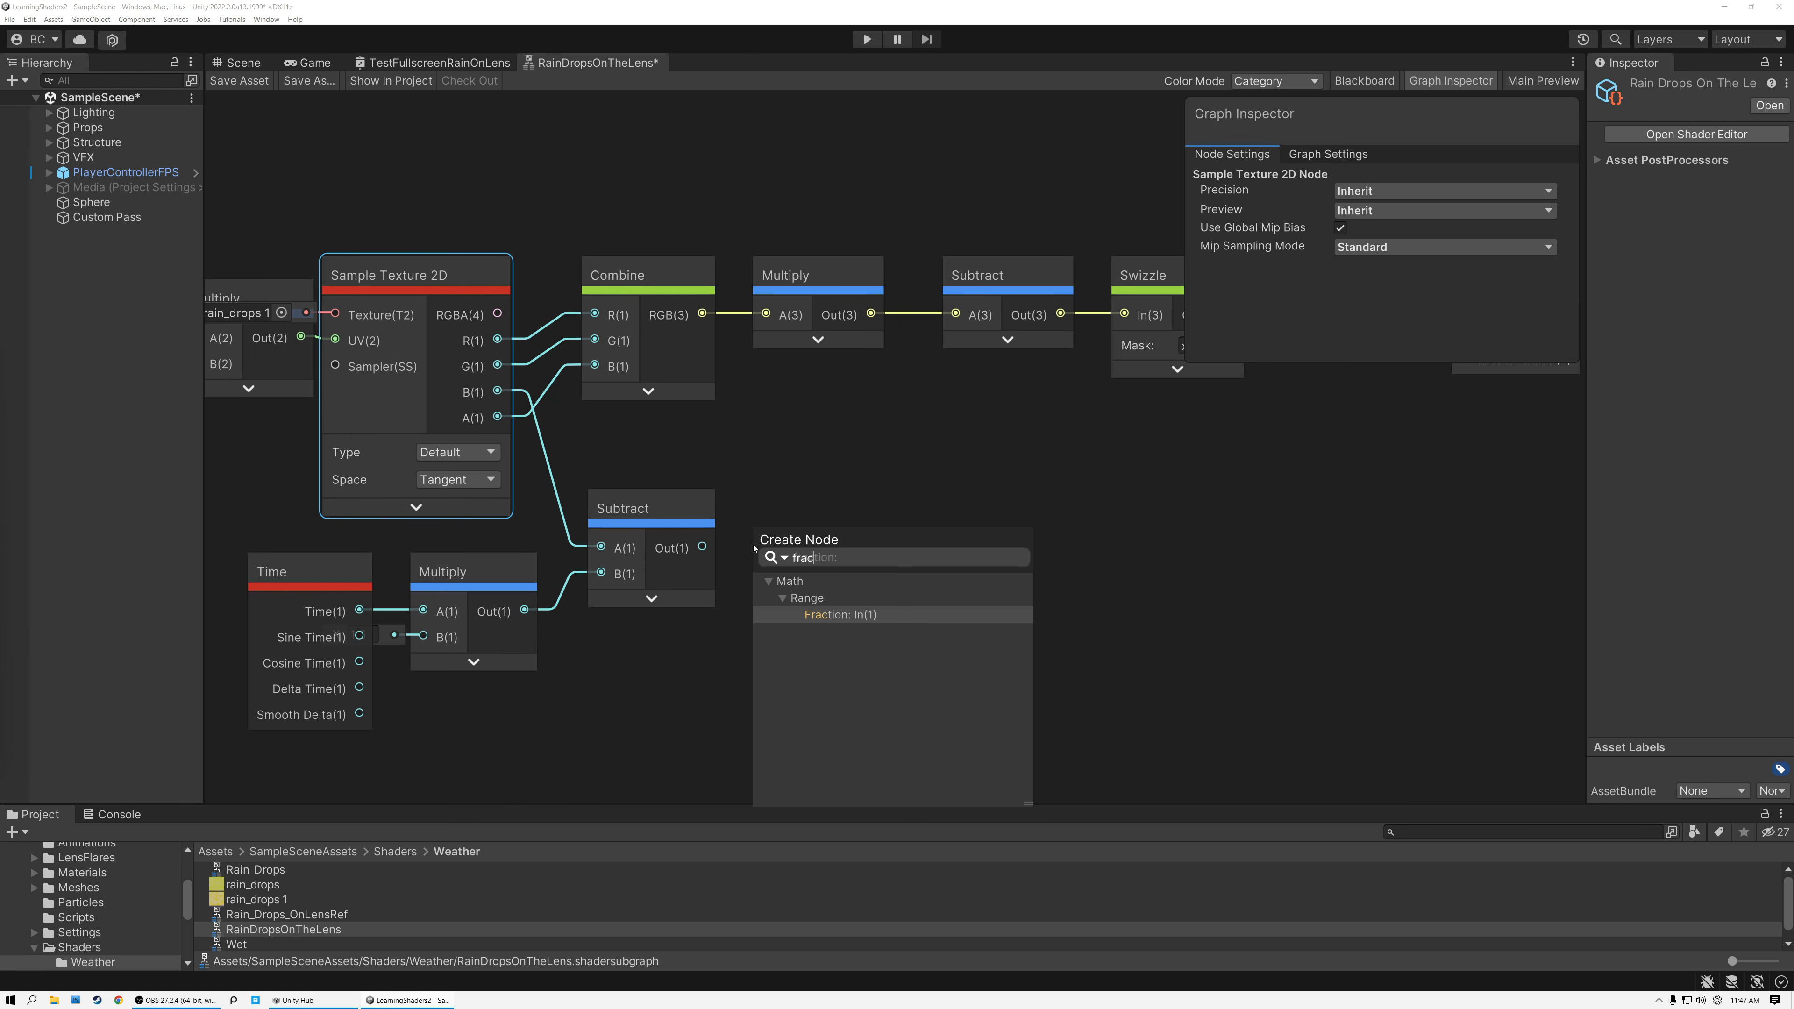
click(824, 616)
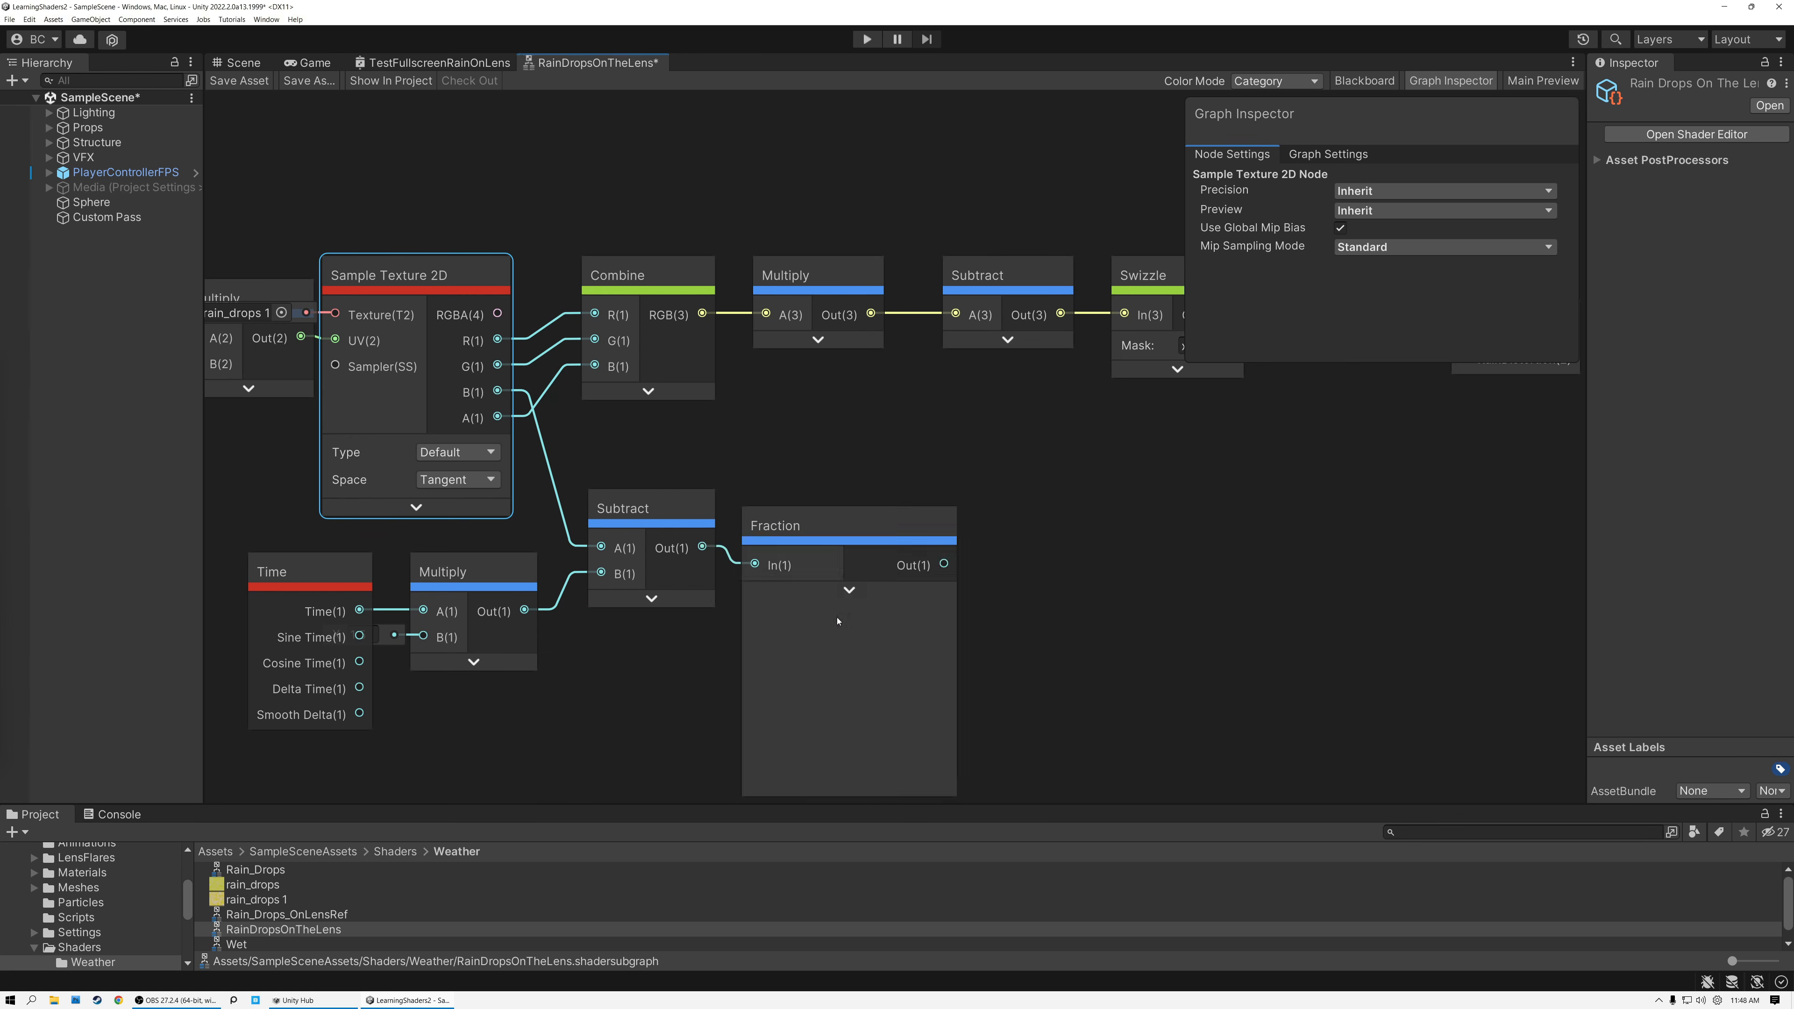
drag(793, 528, 795, 511)
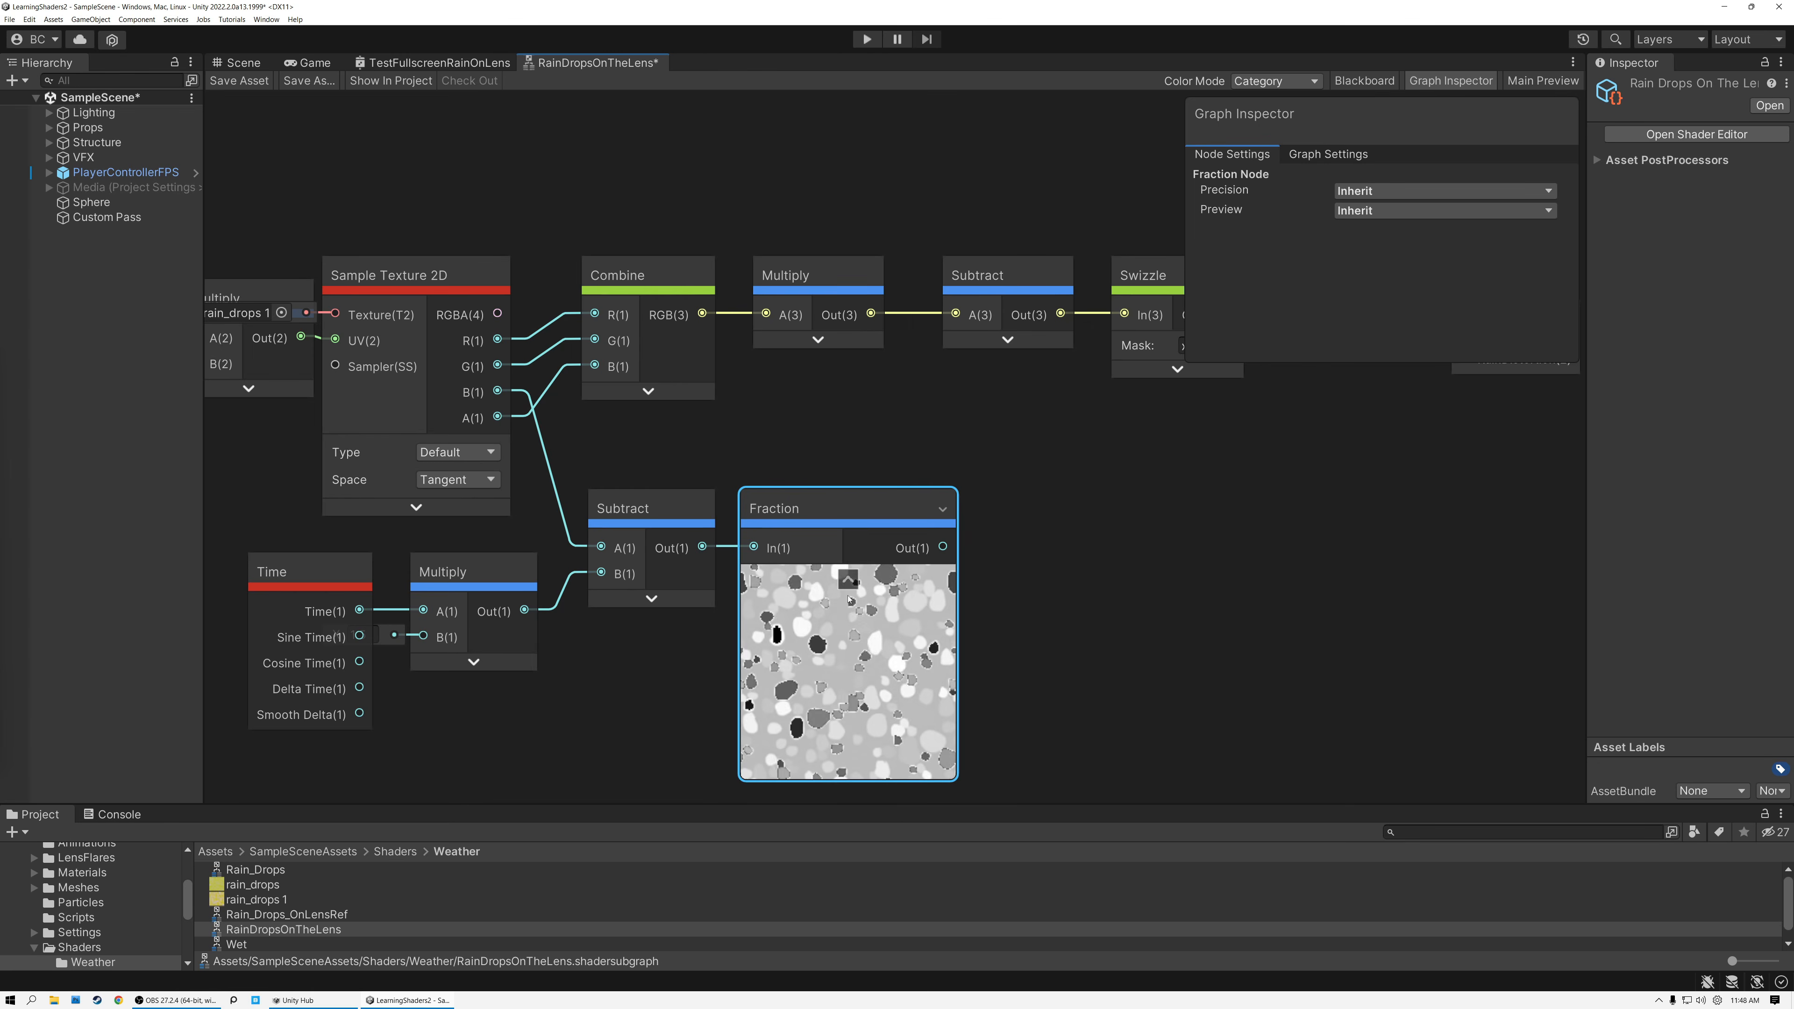
click(848, 581)
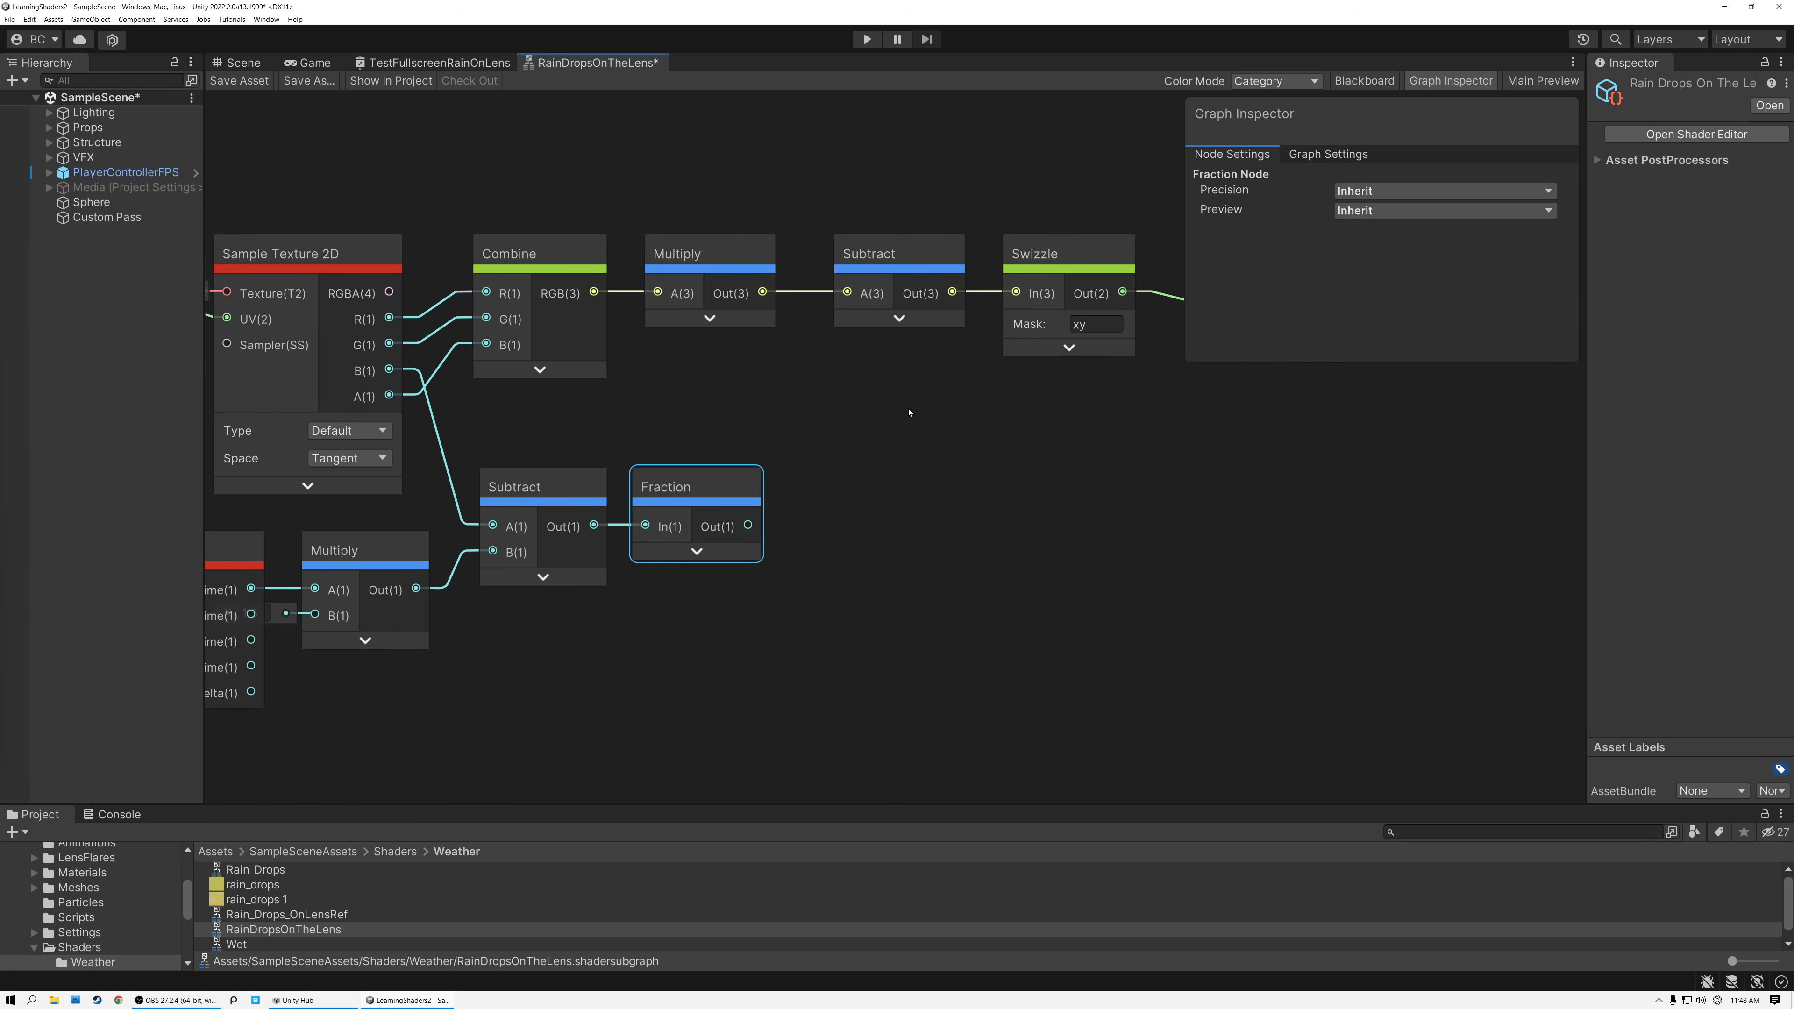
Move the upper Multiply and Subtract nodes closer to Combine, making room before the xy Swizzle.
click(363, 400)
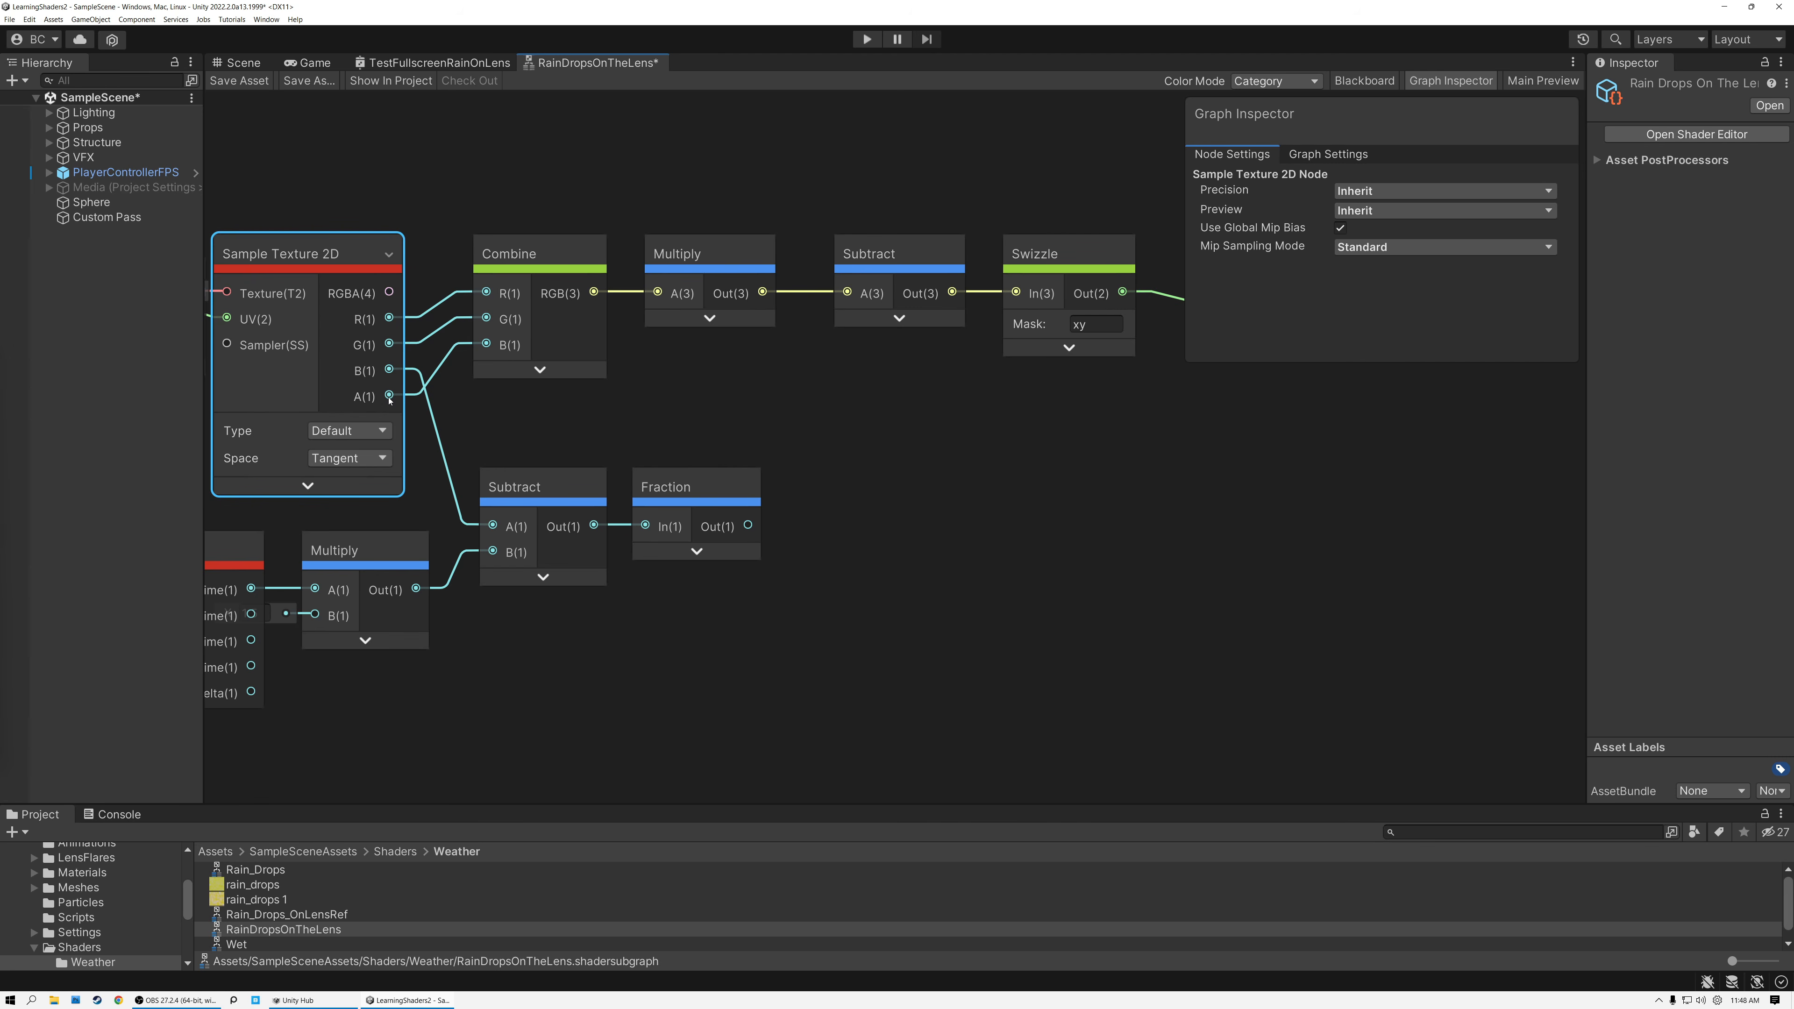
drag(702, 256, 674, 255)
drag(861, 251, 780, 251)
click(707, 254)
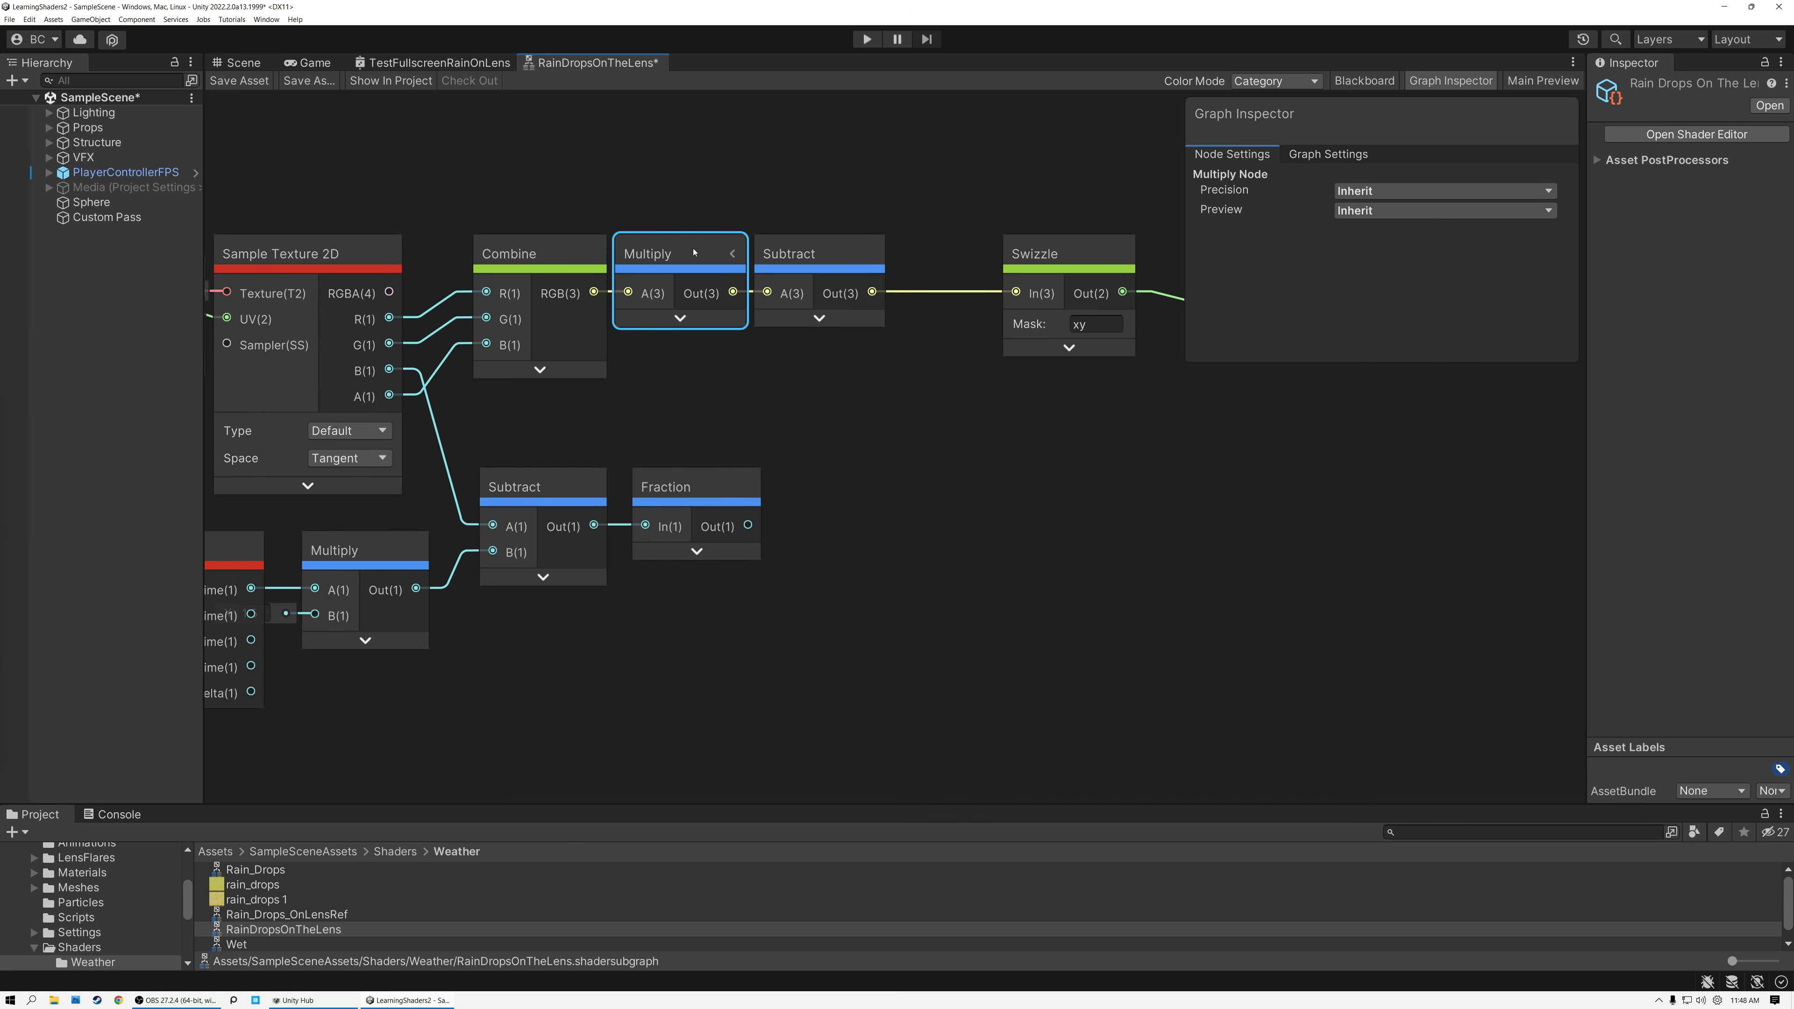
click(817, 259)
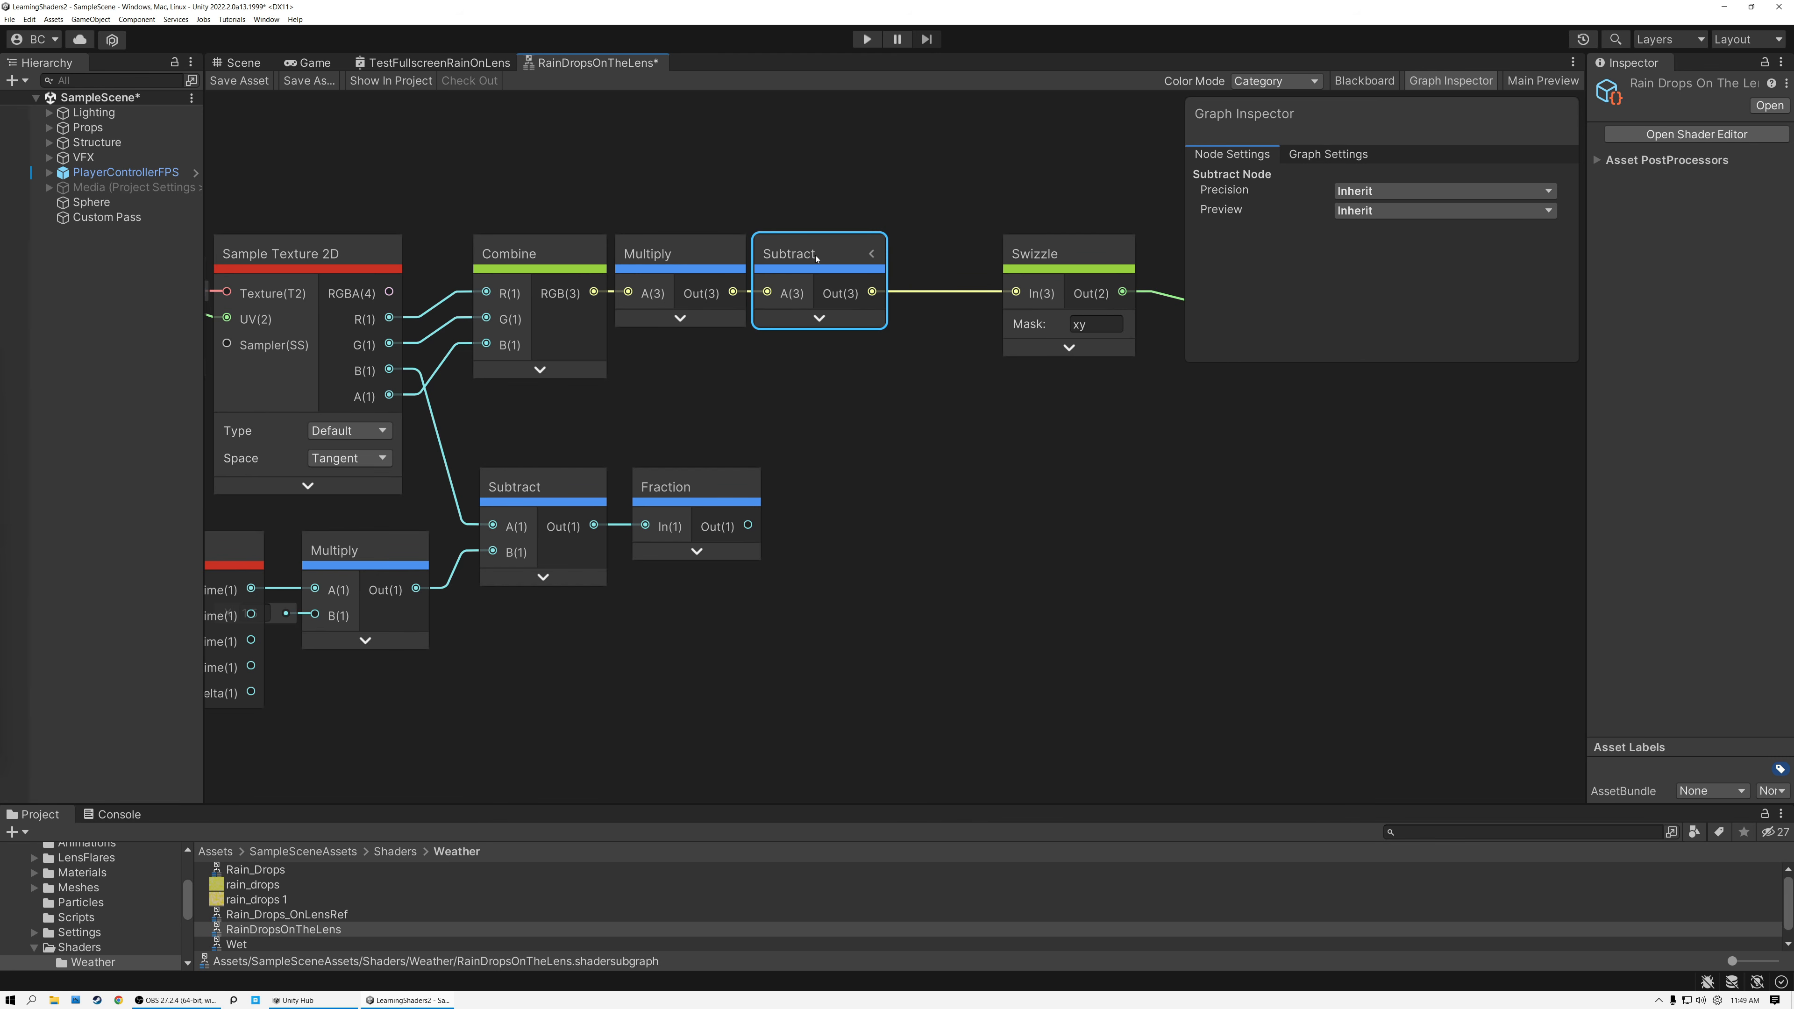
Branch the upper Subtract's output into a new Swizzle node with mask z, placed below the Fraction row.
drag(873, 293, 848, 699)
text(swi)
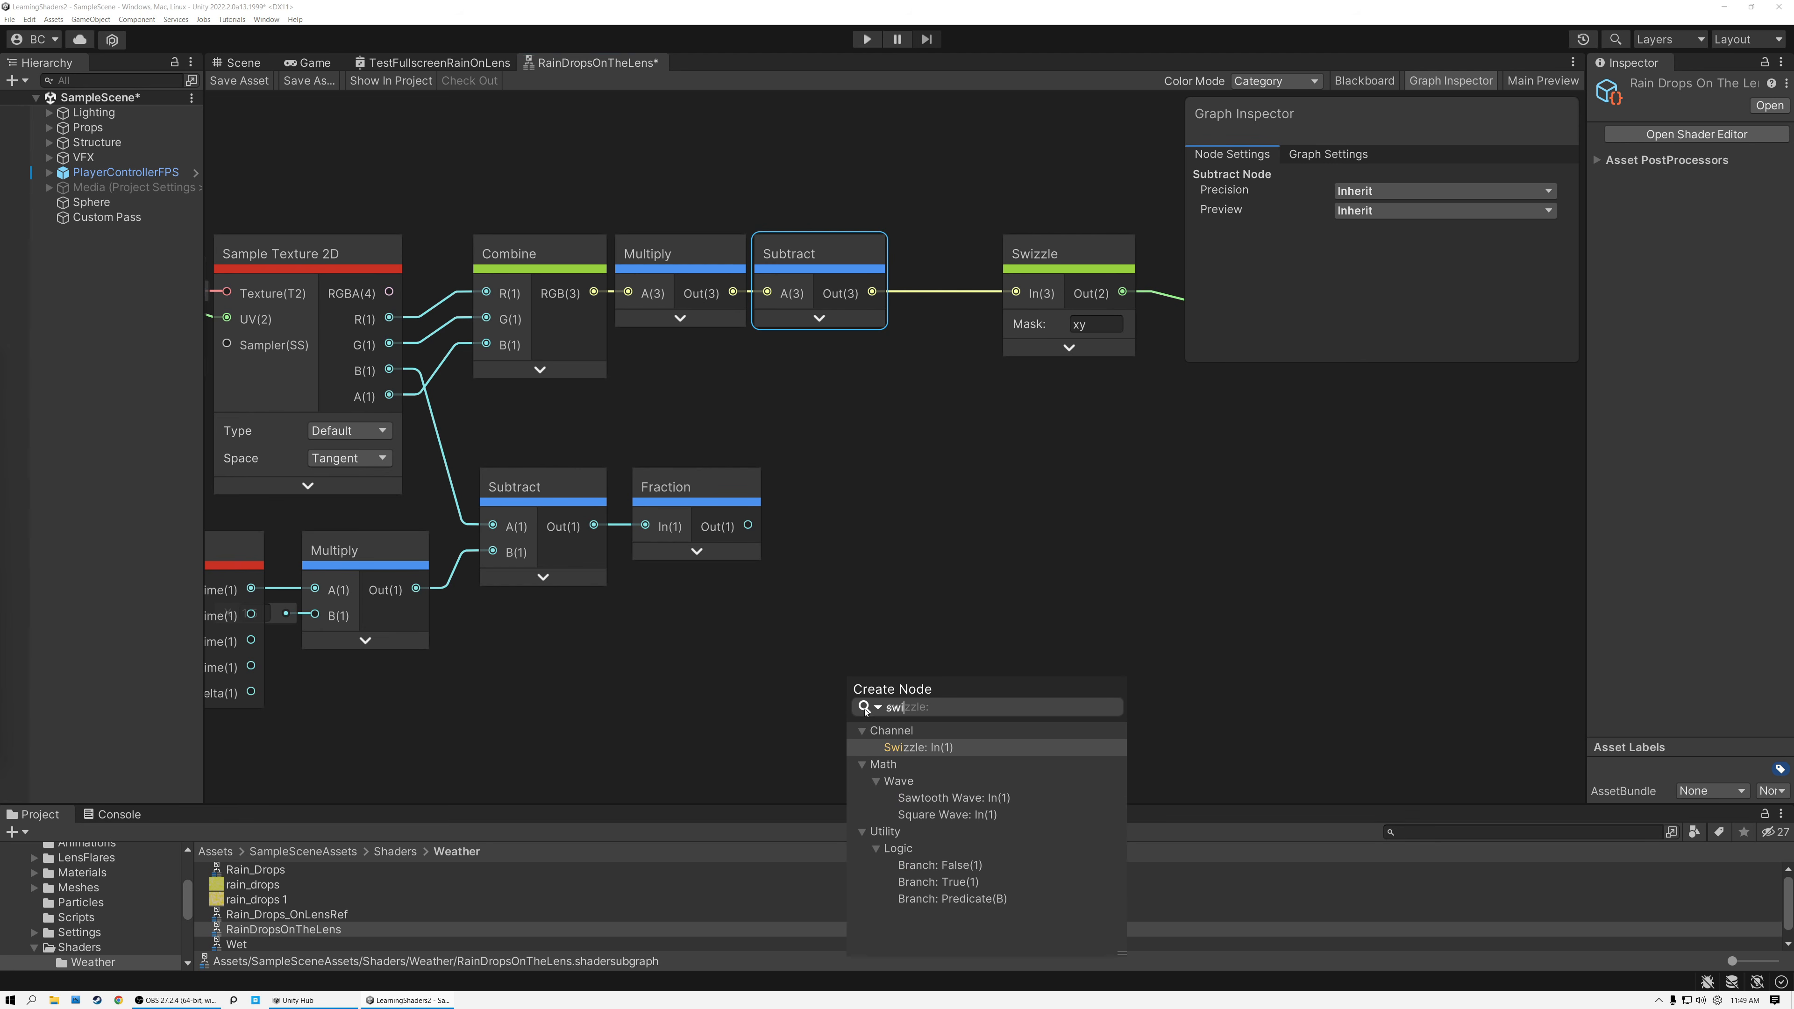
click(916, 747)
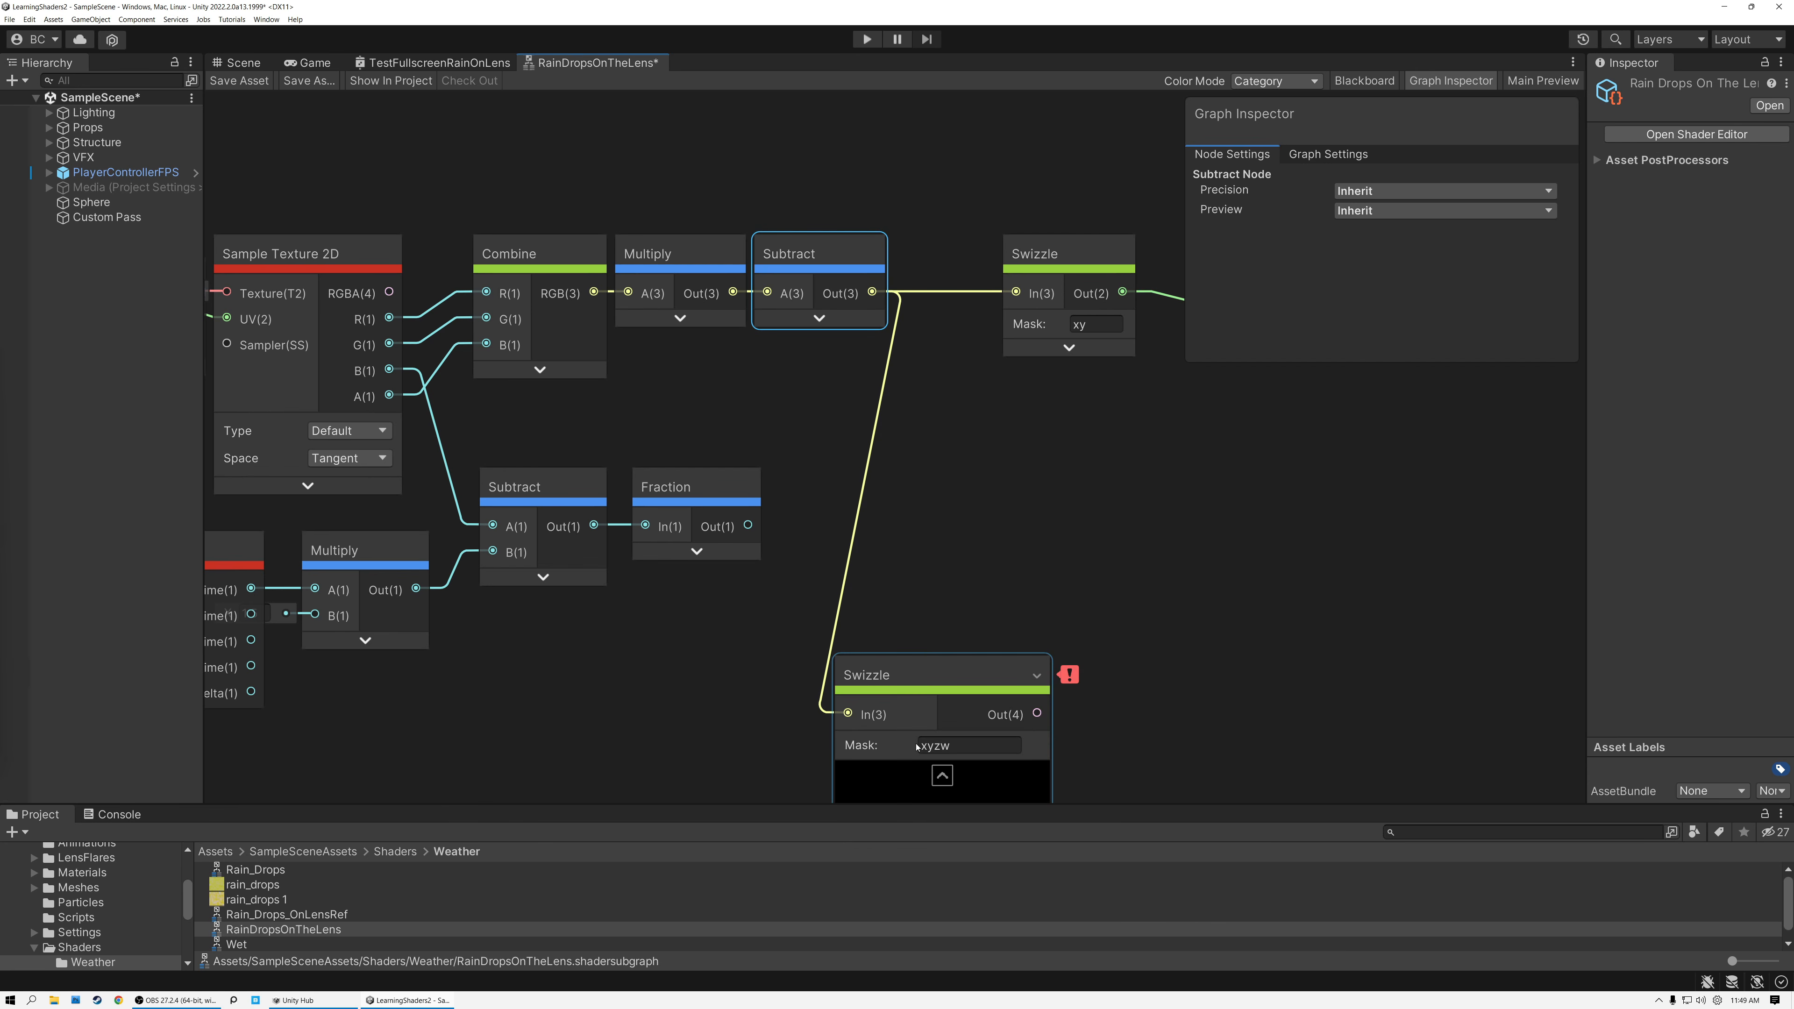
click(965, 748)
text(z)
key(Return)
click(916, 672)
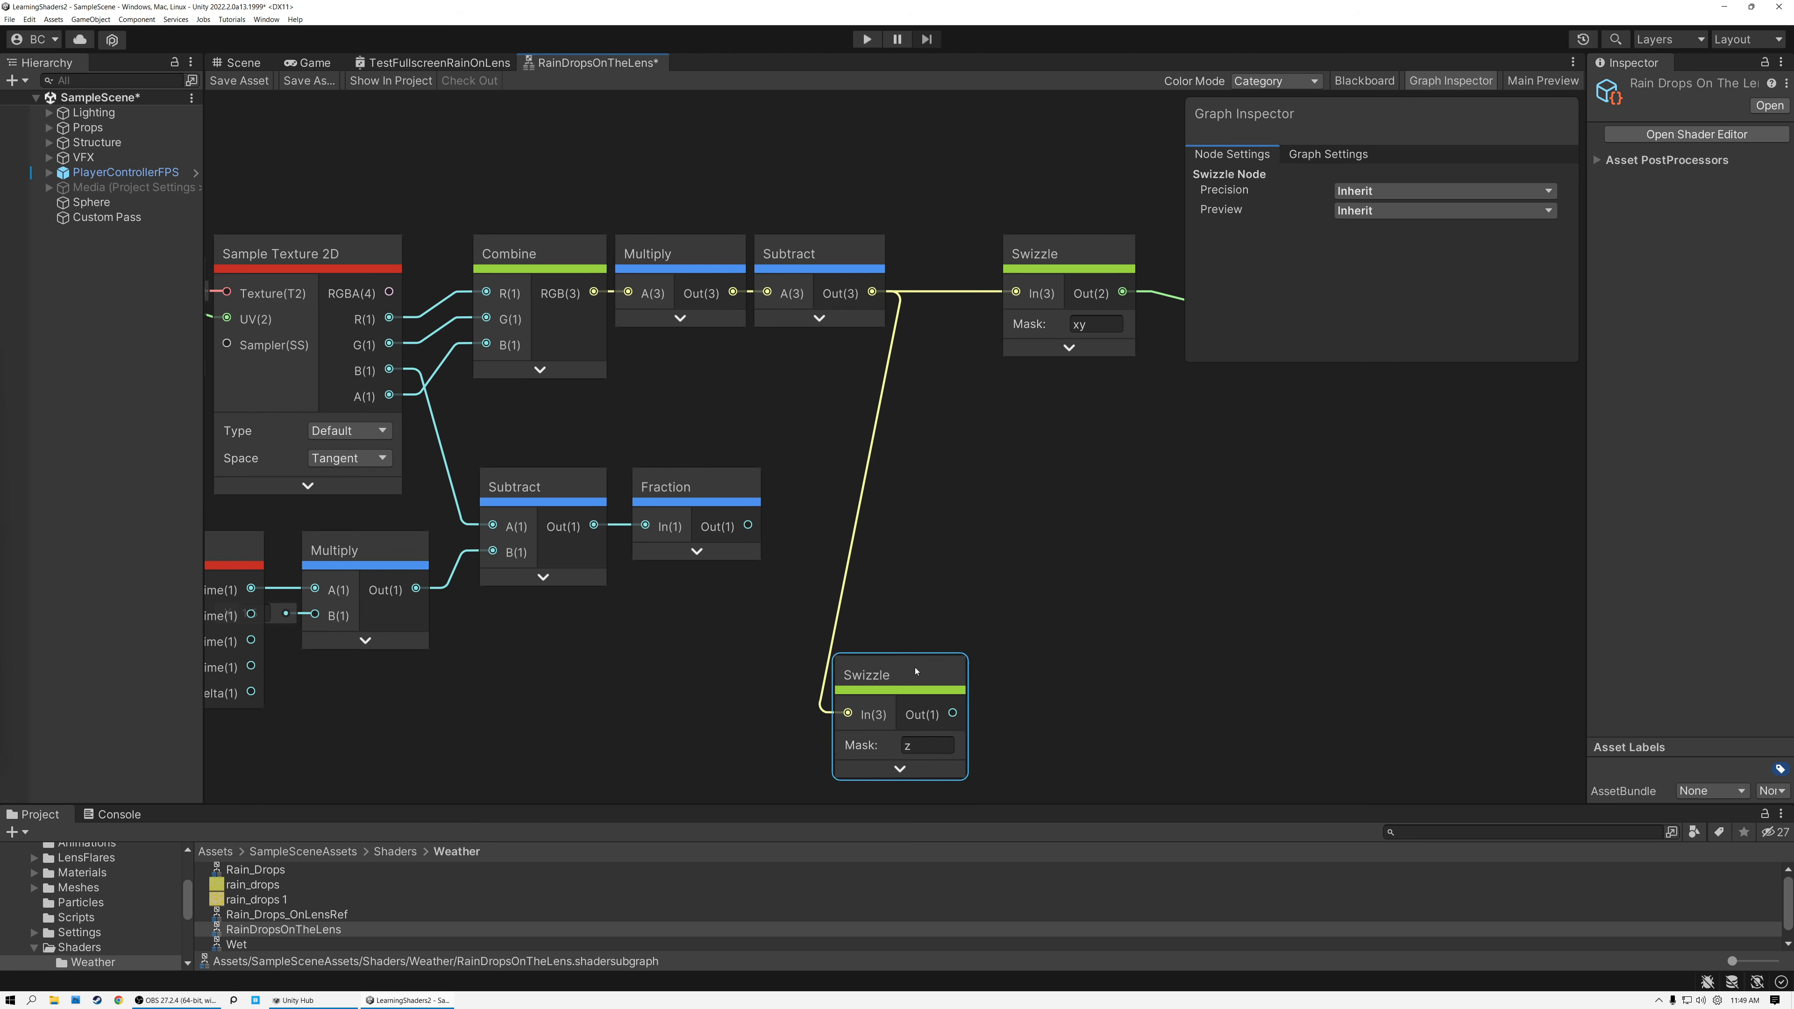
drag(916, 672, 925, 650)
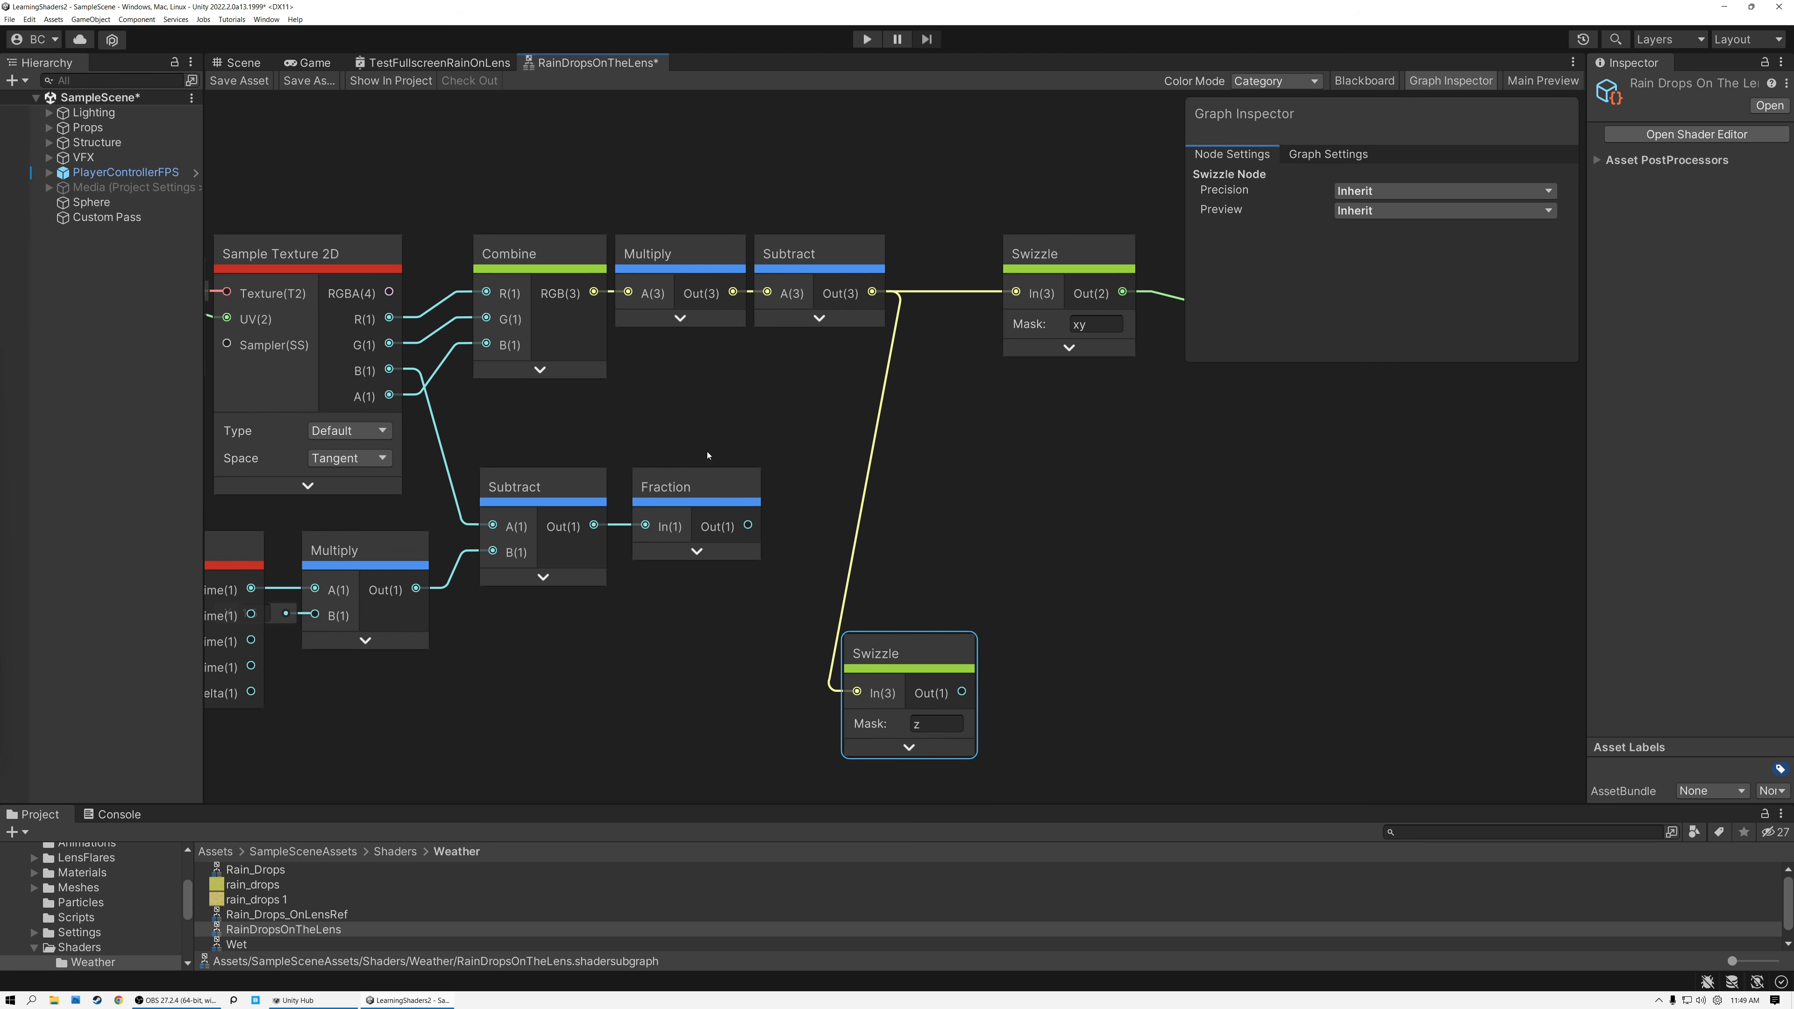
click(355, 401)
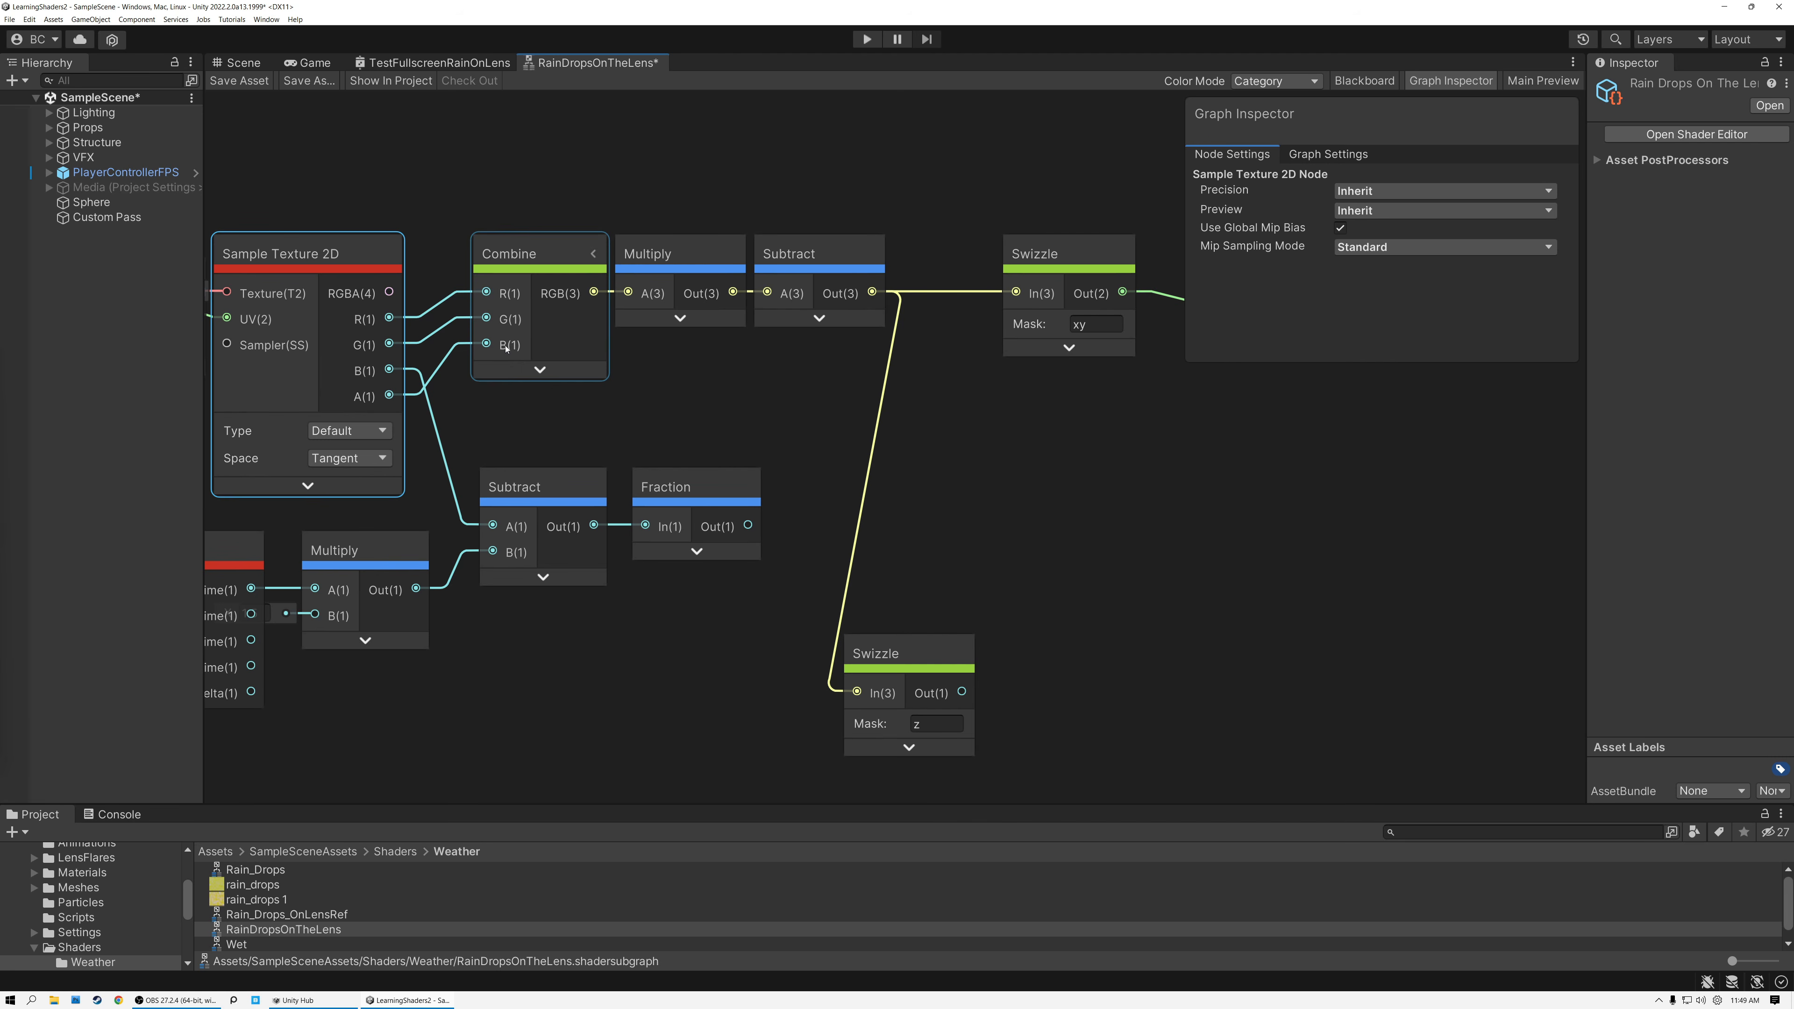
drag(903, 651, 833, 653)
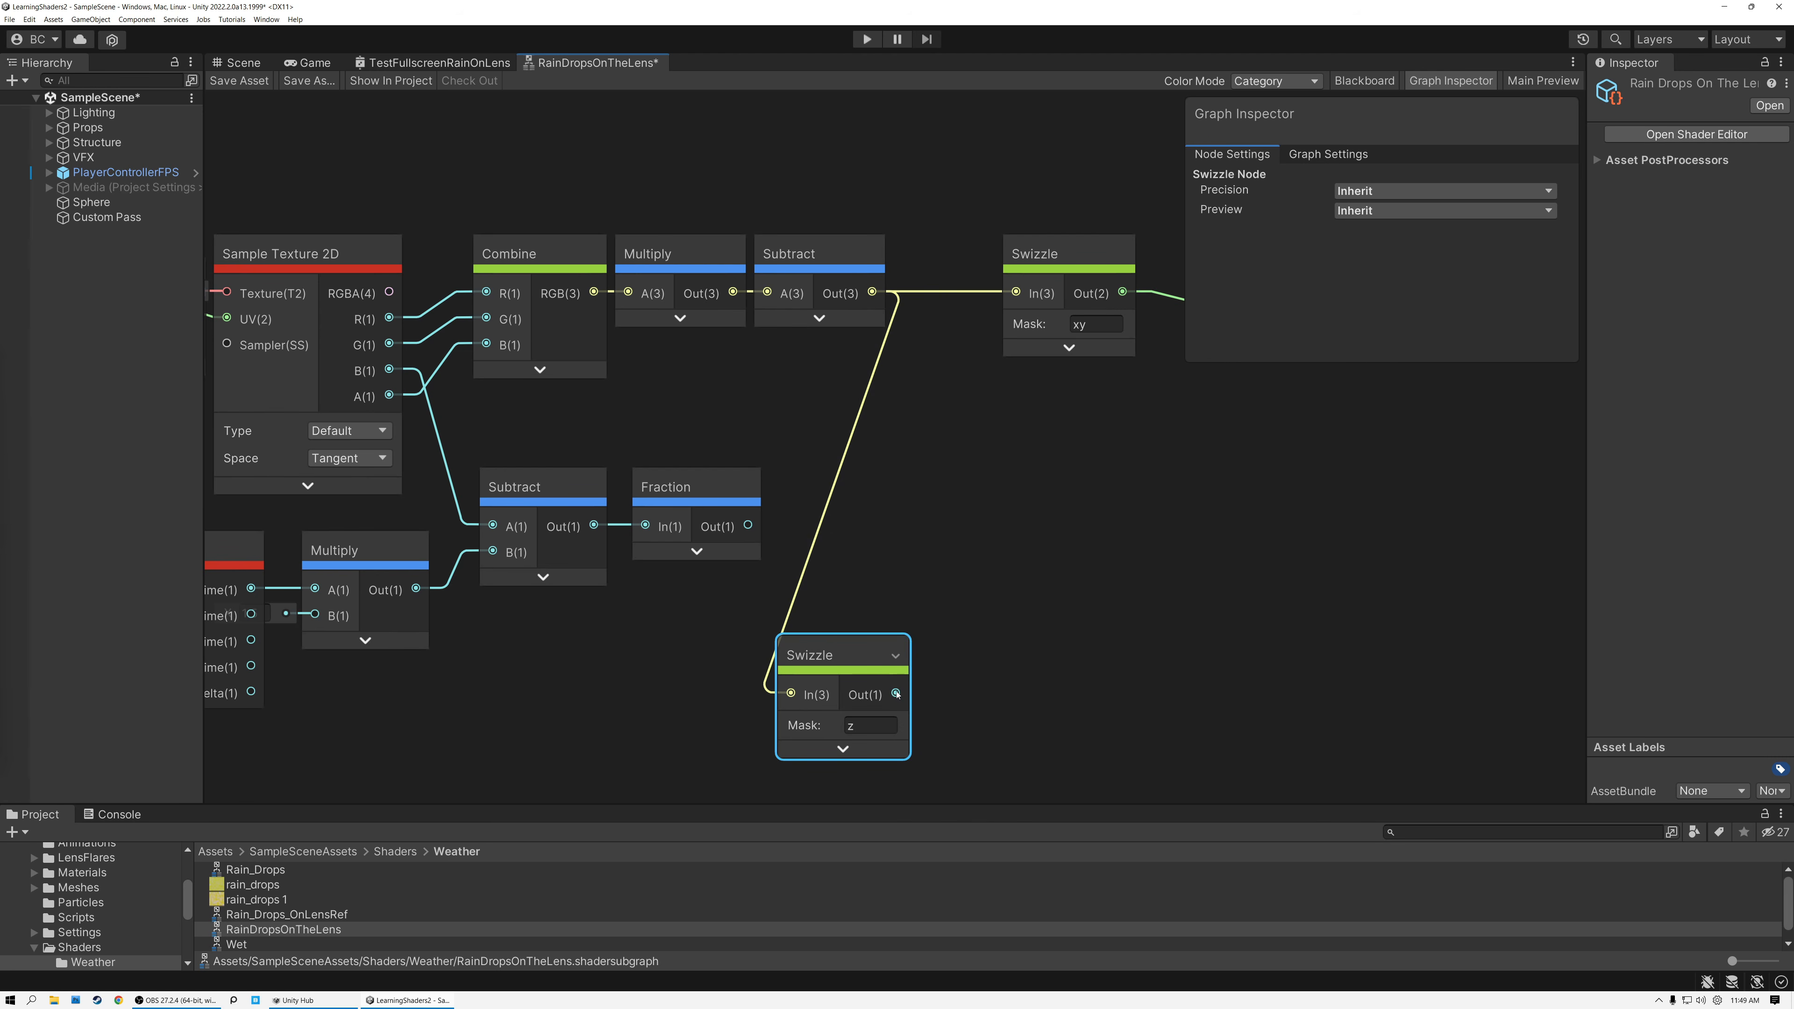
Feed the z Swizzle's output into a new Saturate node, collapse its preview and line it up beside the Swizzle.
drag(895, 695, 972, 485)
text(sat)
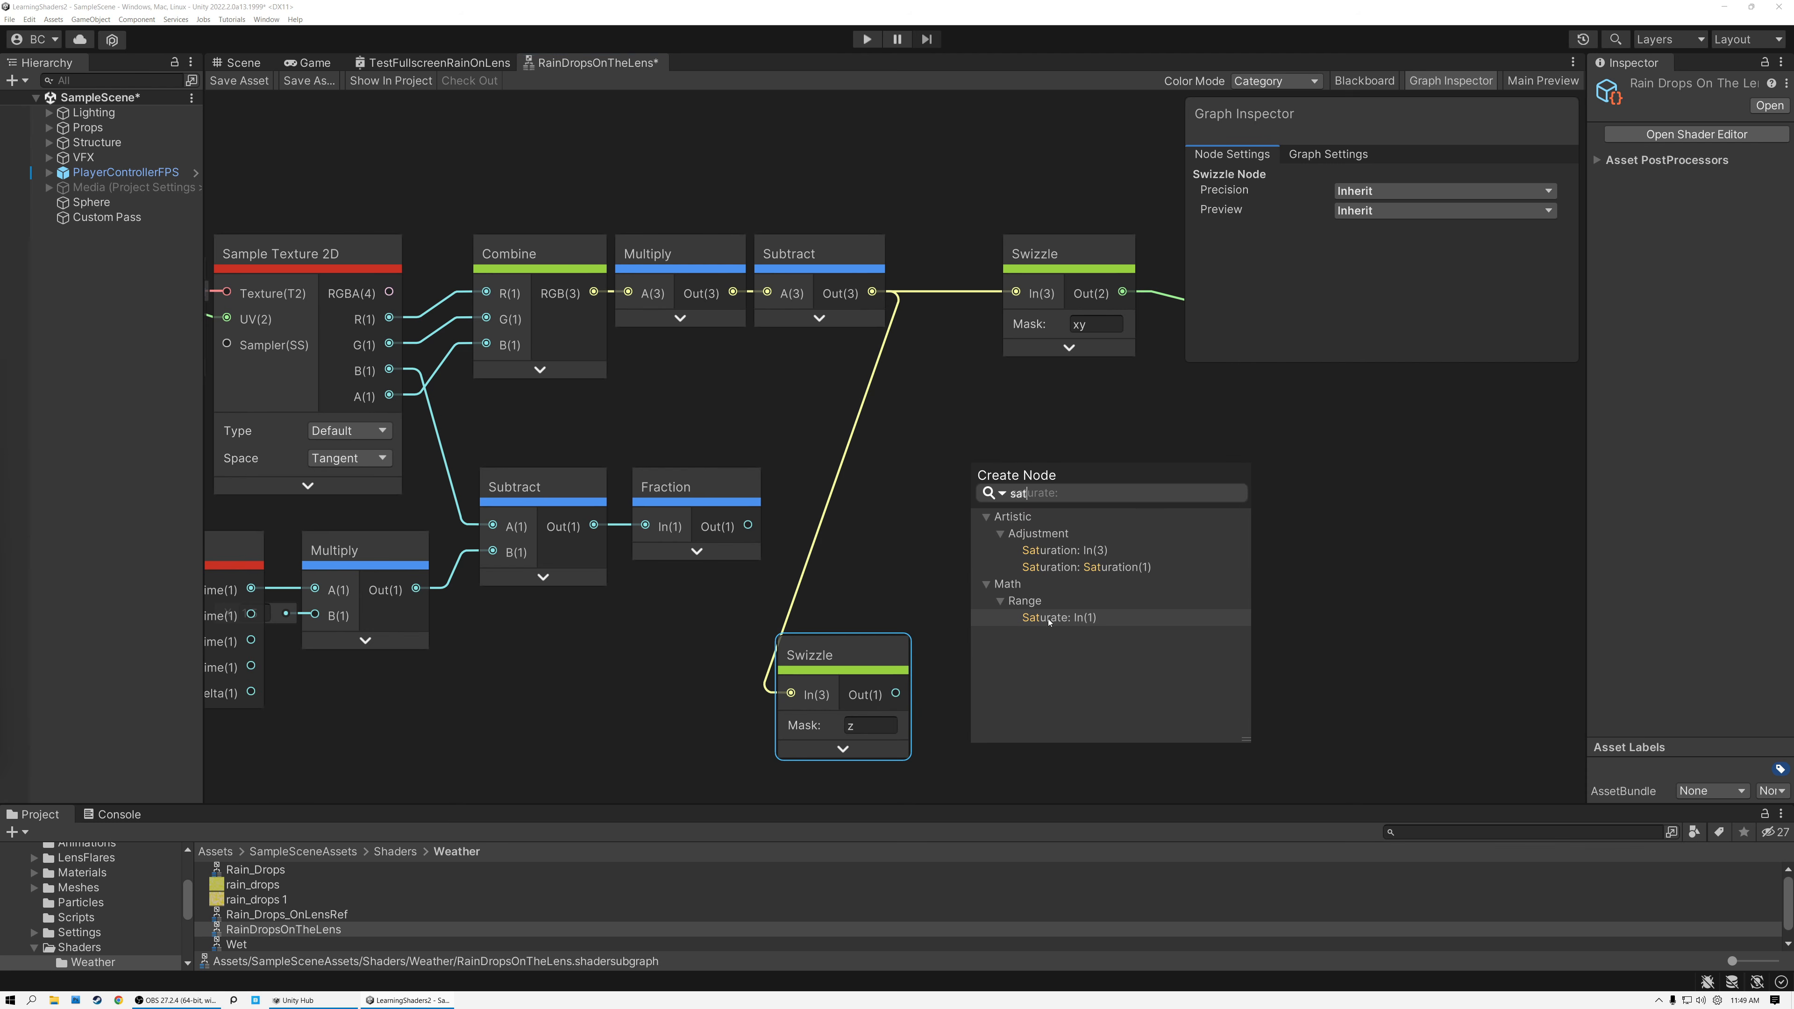
click(1049, 619)
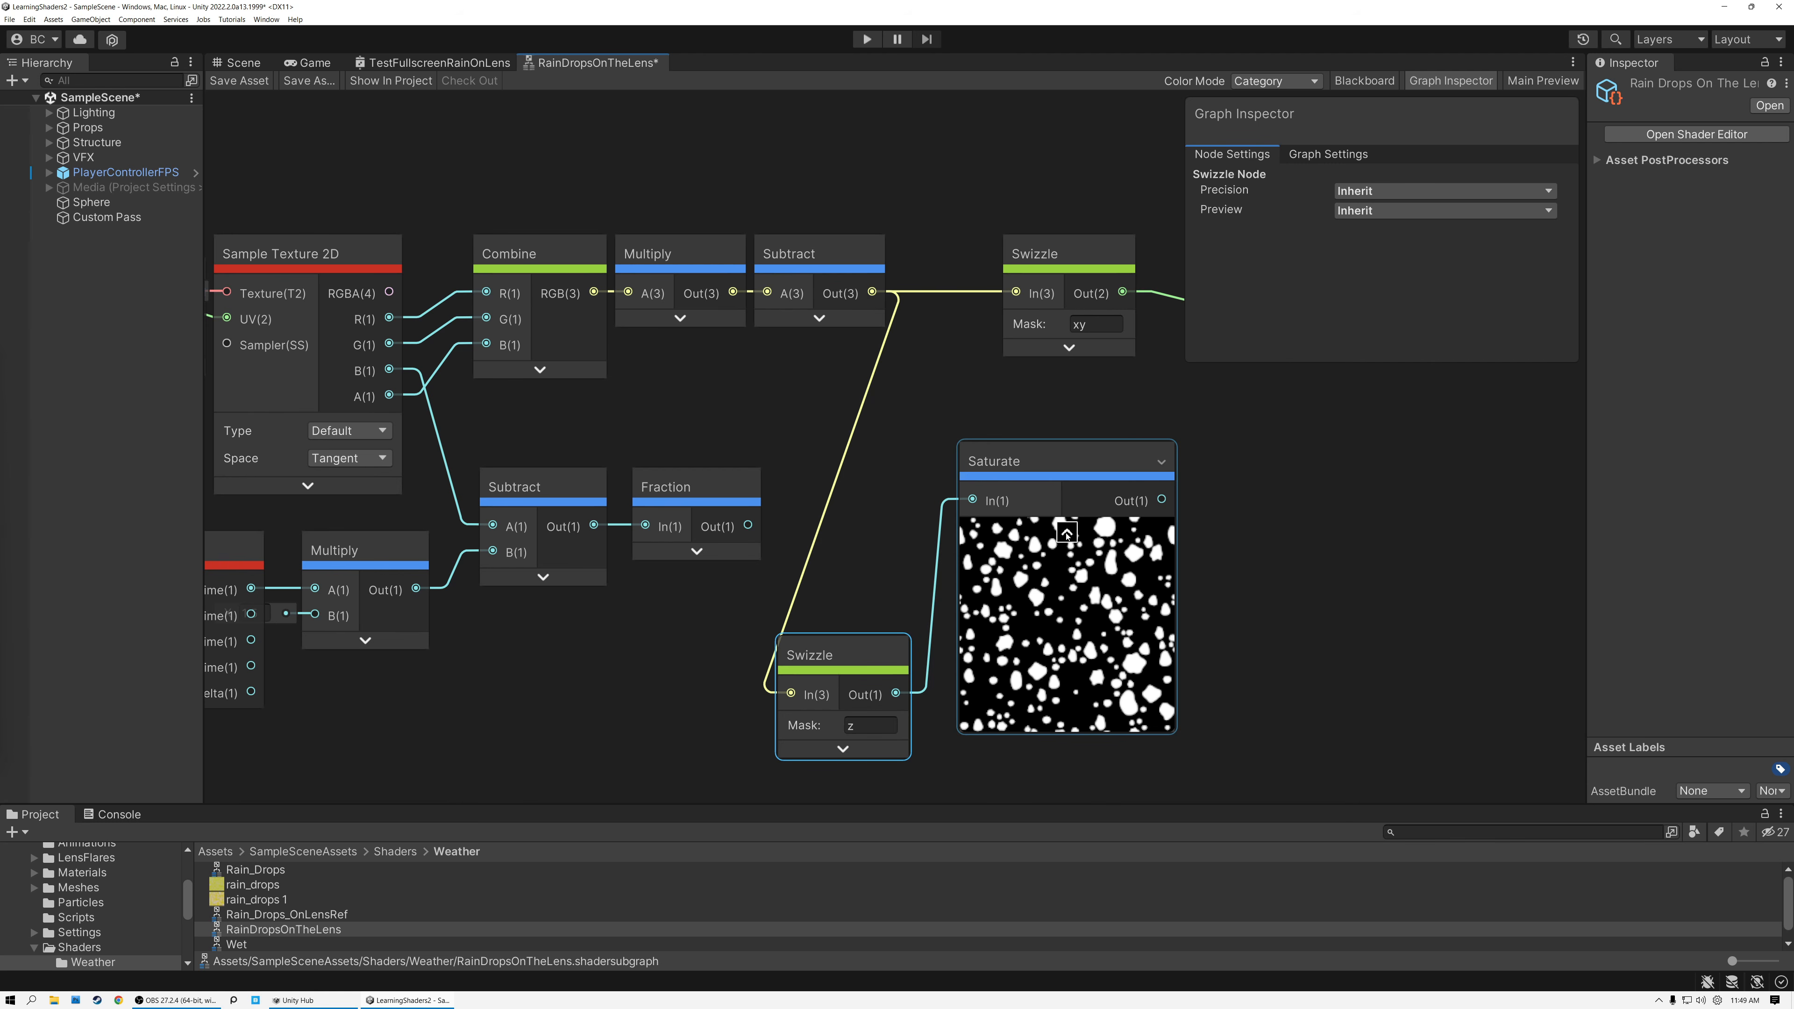
click(1063, 529)
drag(999, 464, 963, 657)
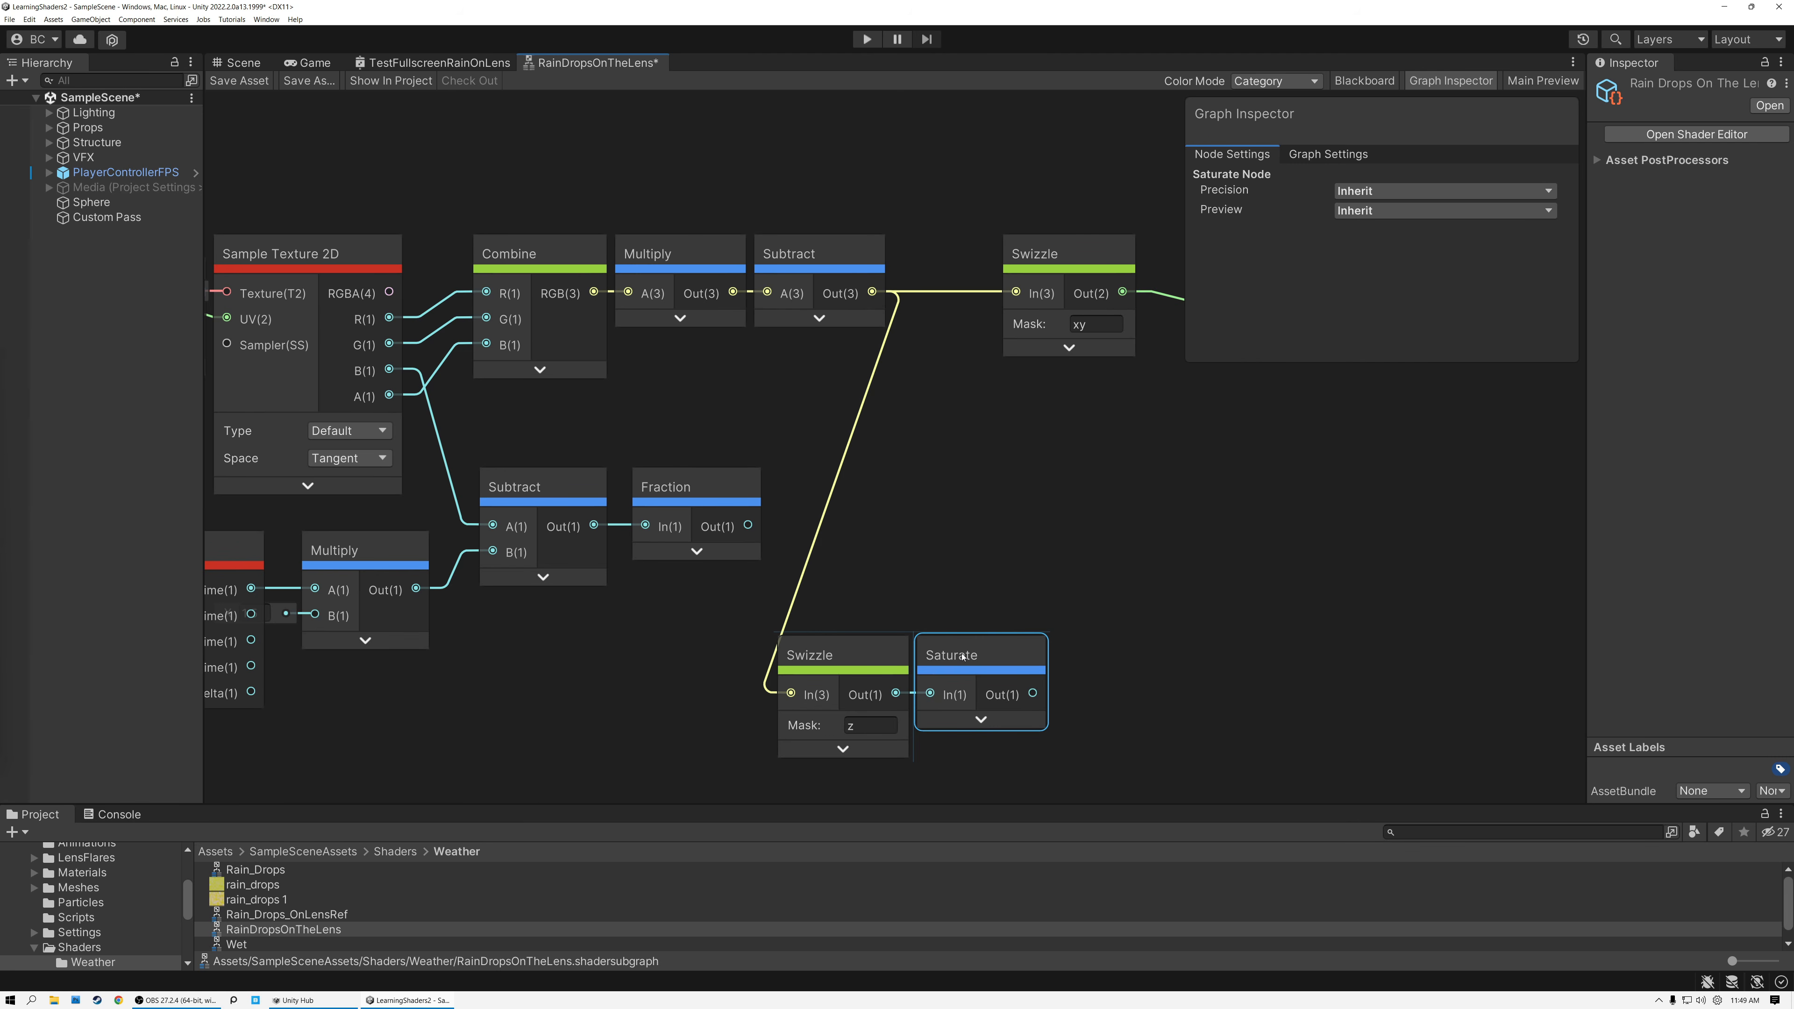
Check the Fraction preview, then move the z Swizzle and Saturate together up beneath the upper Subtract node.
click(699, 490)
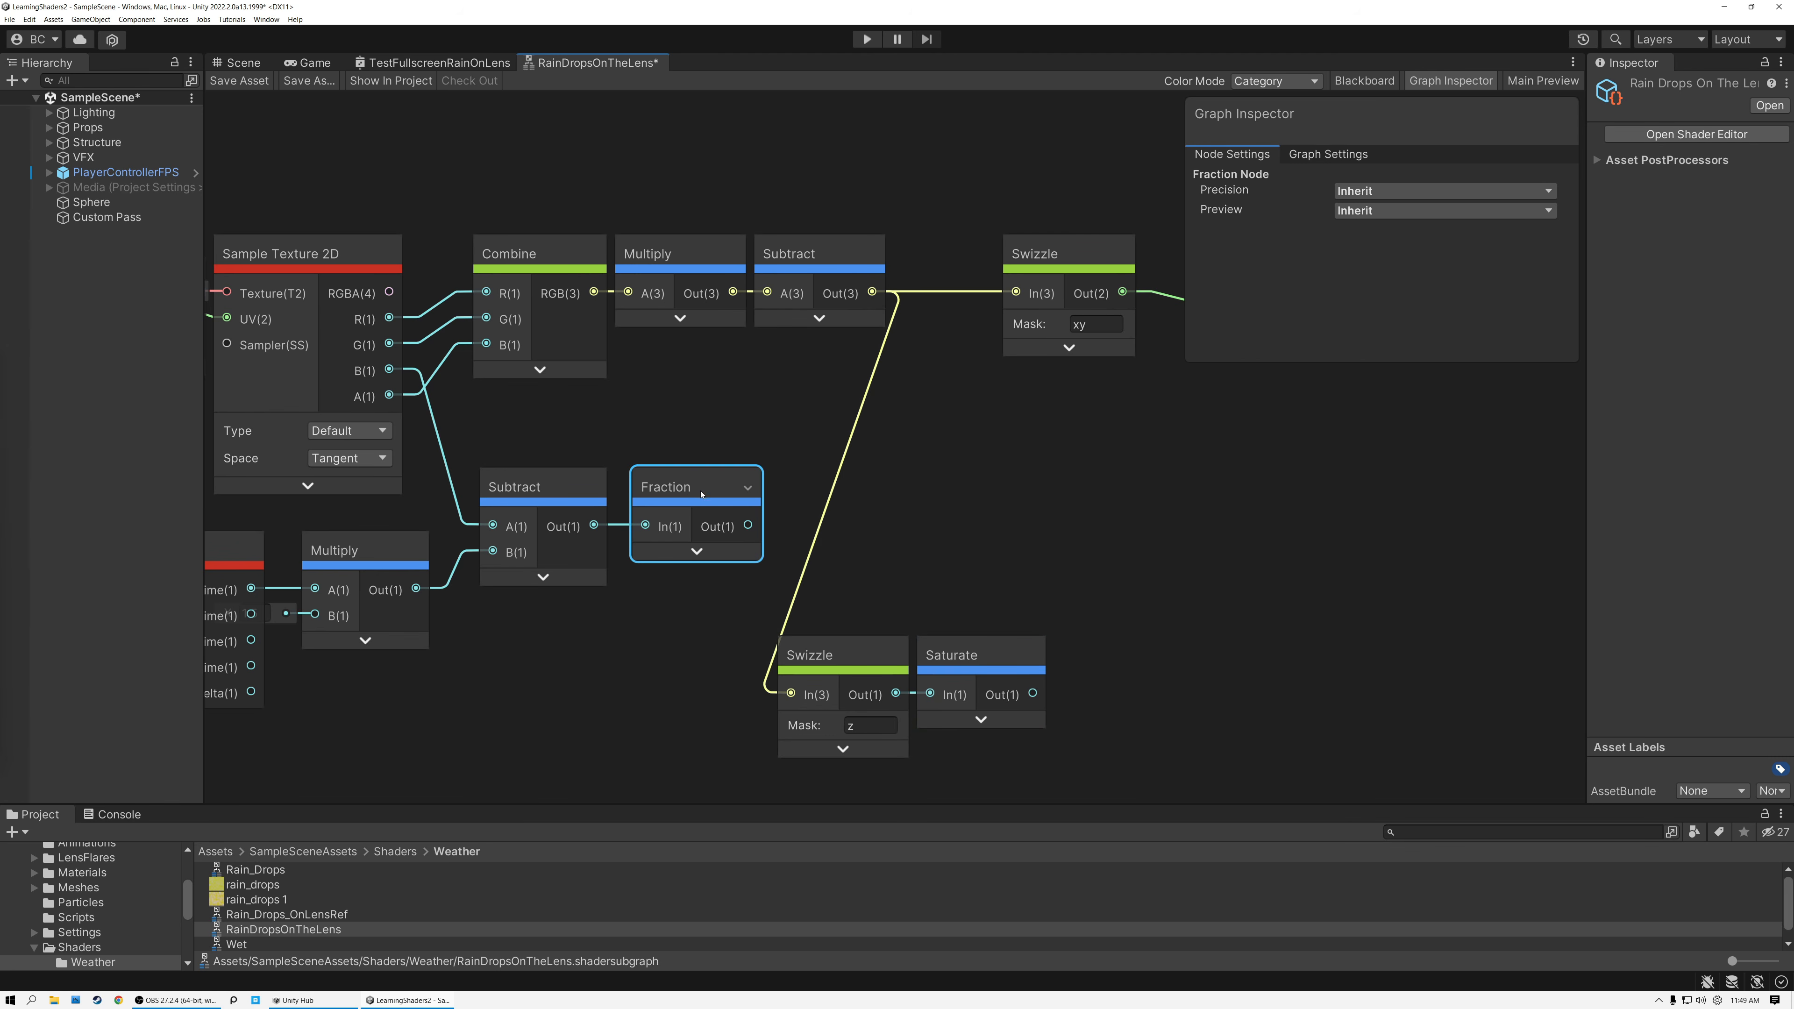
click(696, 551)
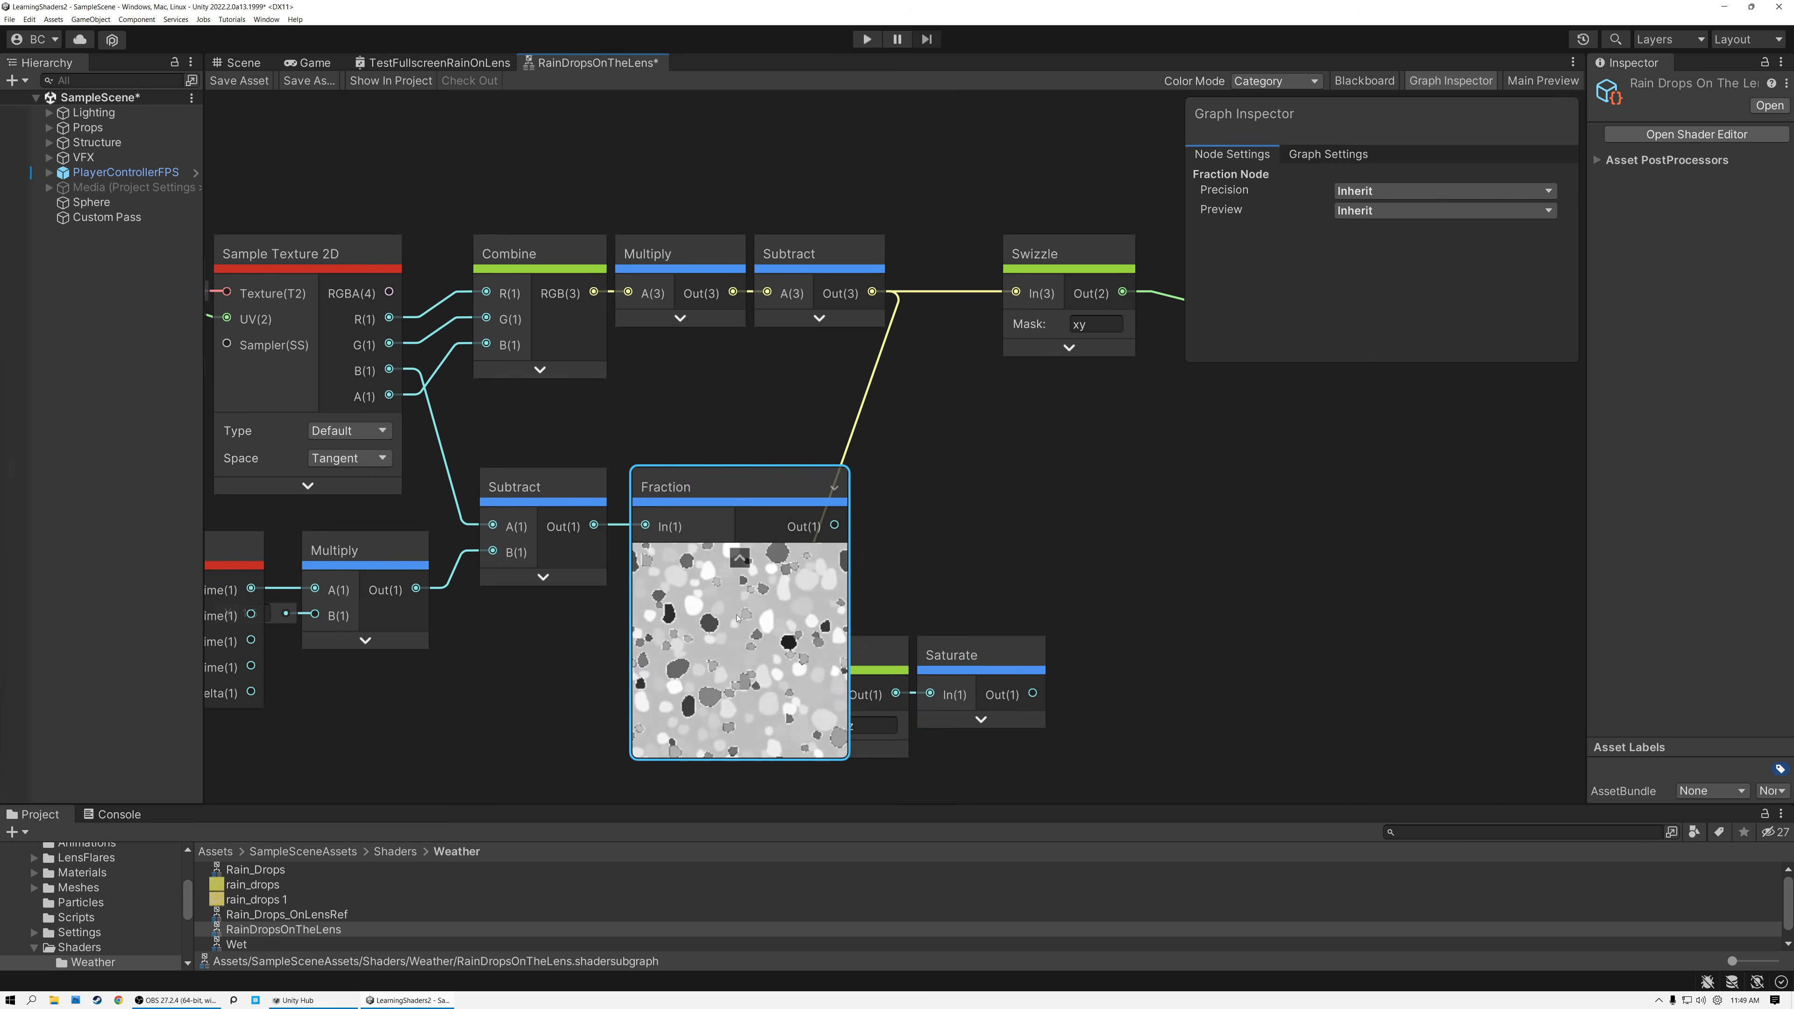
click(740, 558)
drag(770, 615, 1056, 760)
drag(986, 664, 1111, 542)
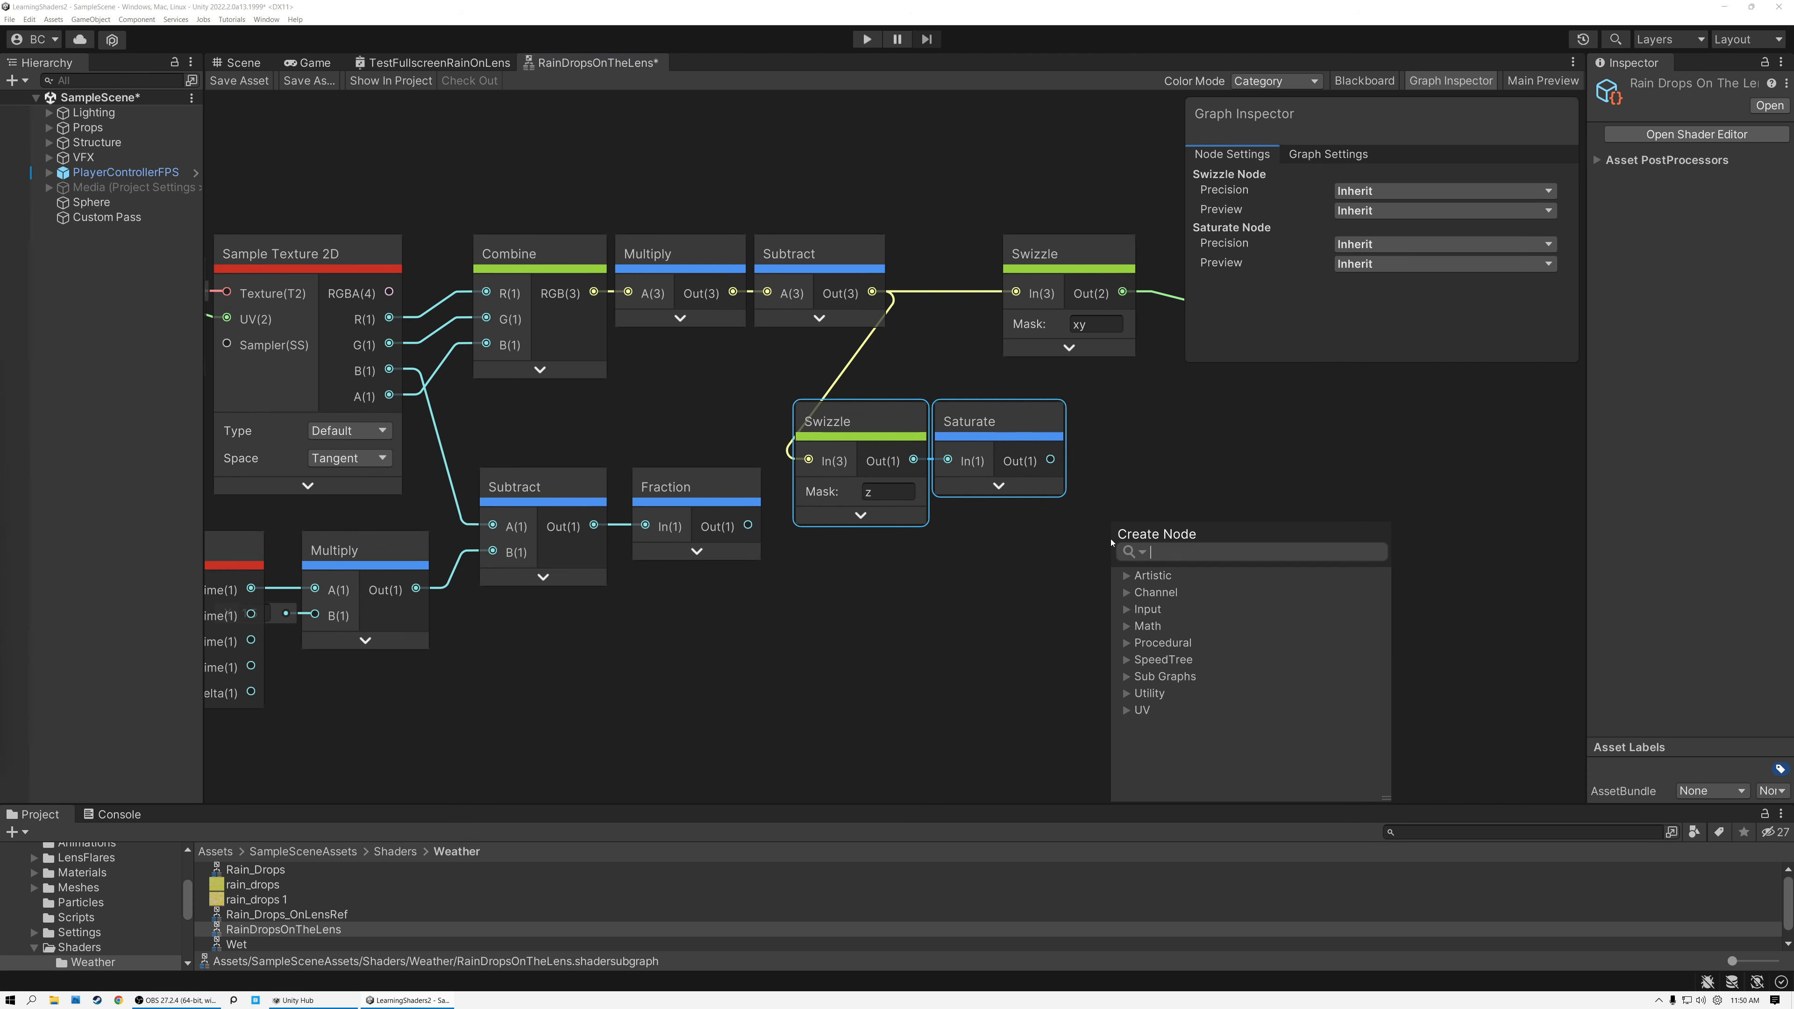
Multiply Saturate's output by Fraction's output in a new Multiply node placed just past Saturate.
text(multiply)
key(Return)
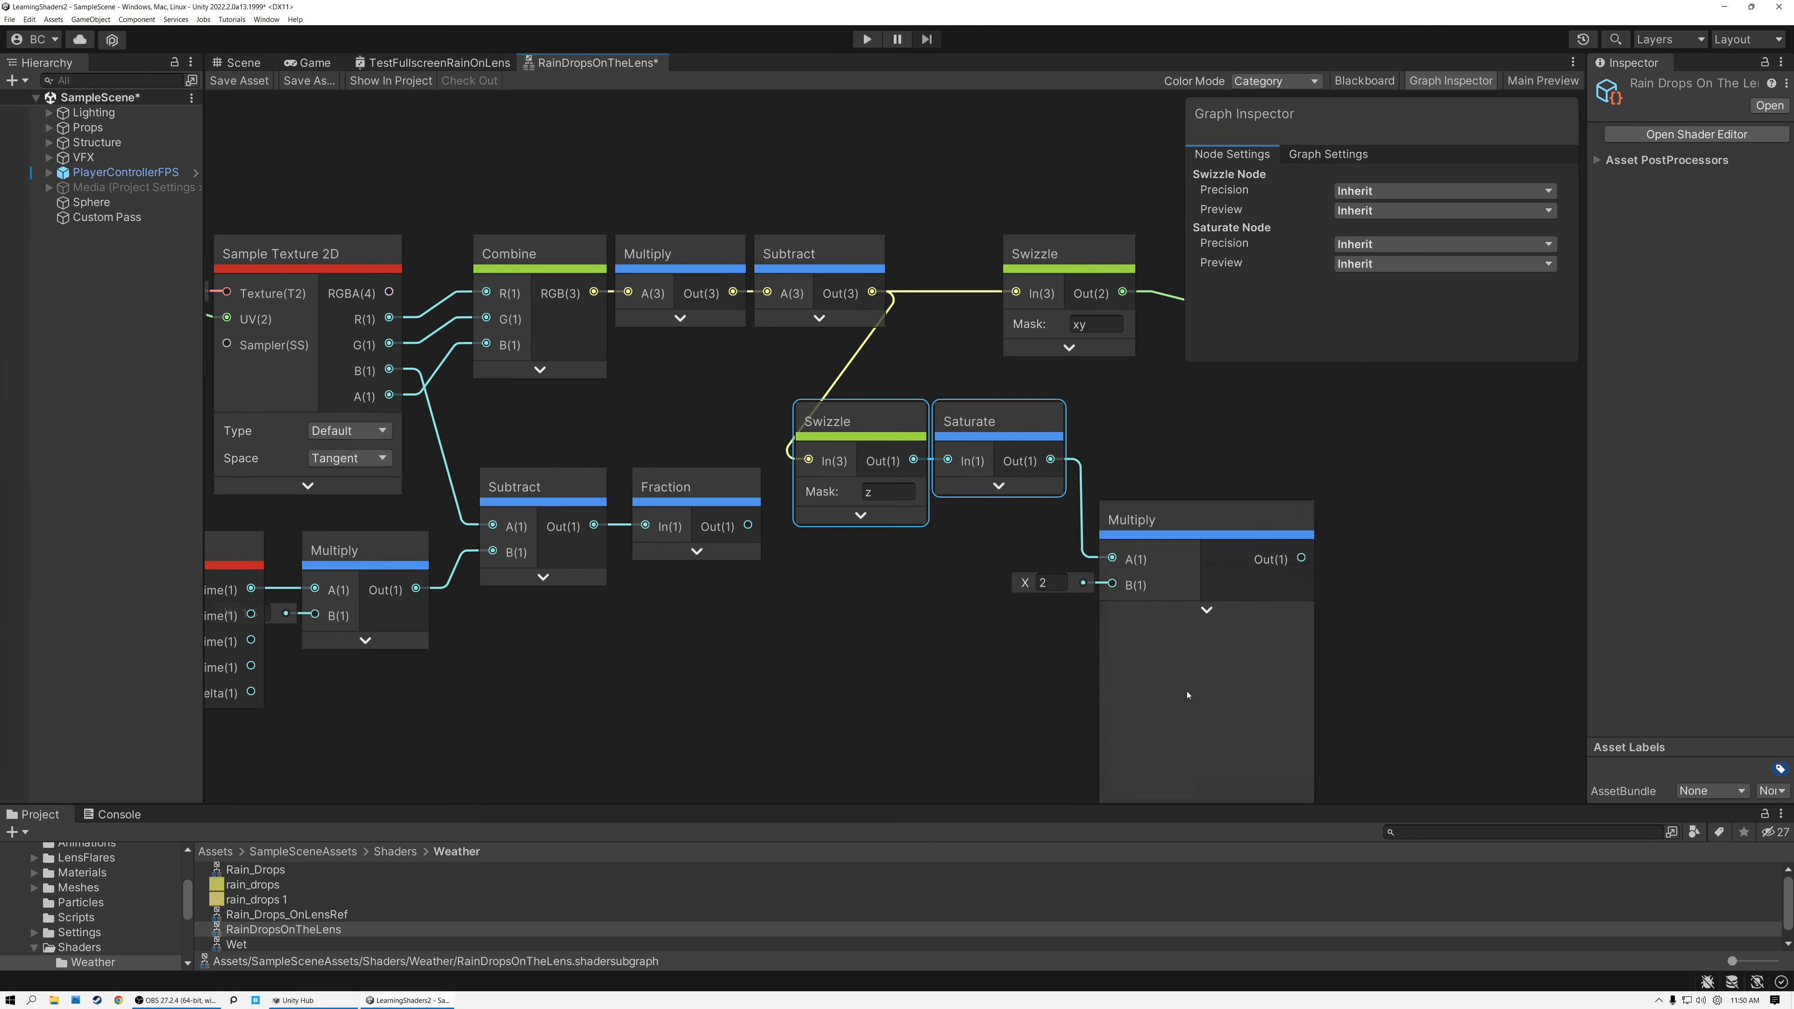
drag(748, 525, 1114, 586)
drag(1168, 525, 1161, 457)
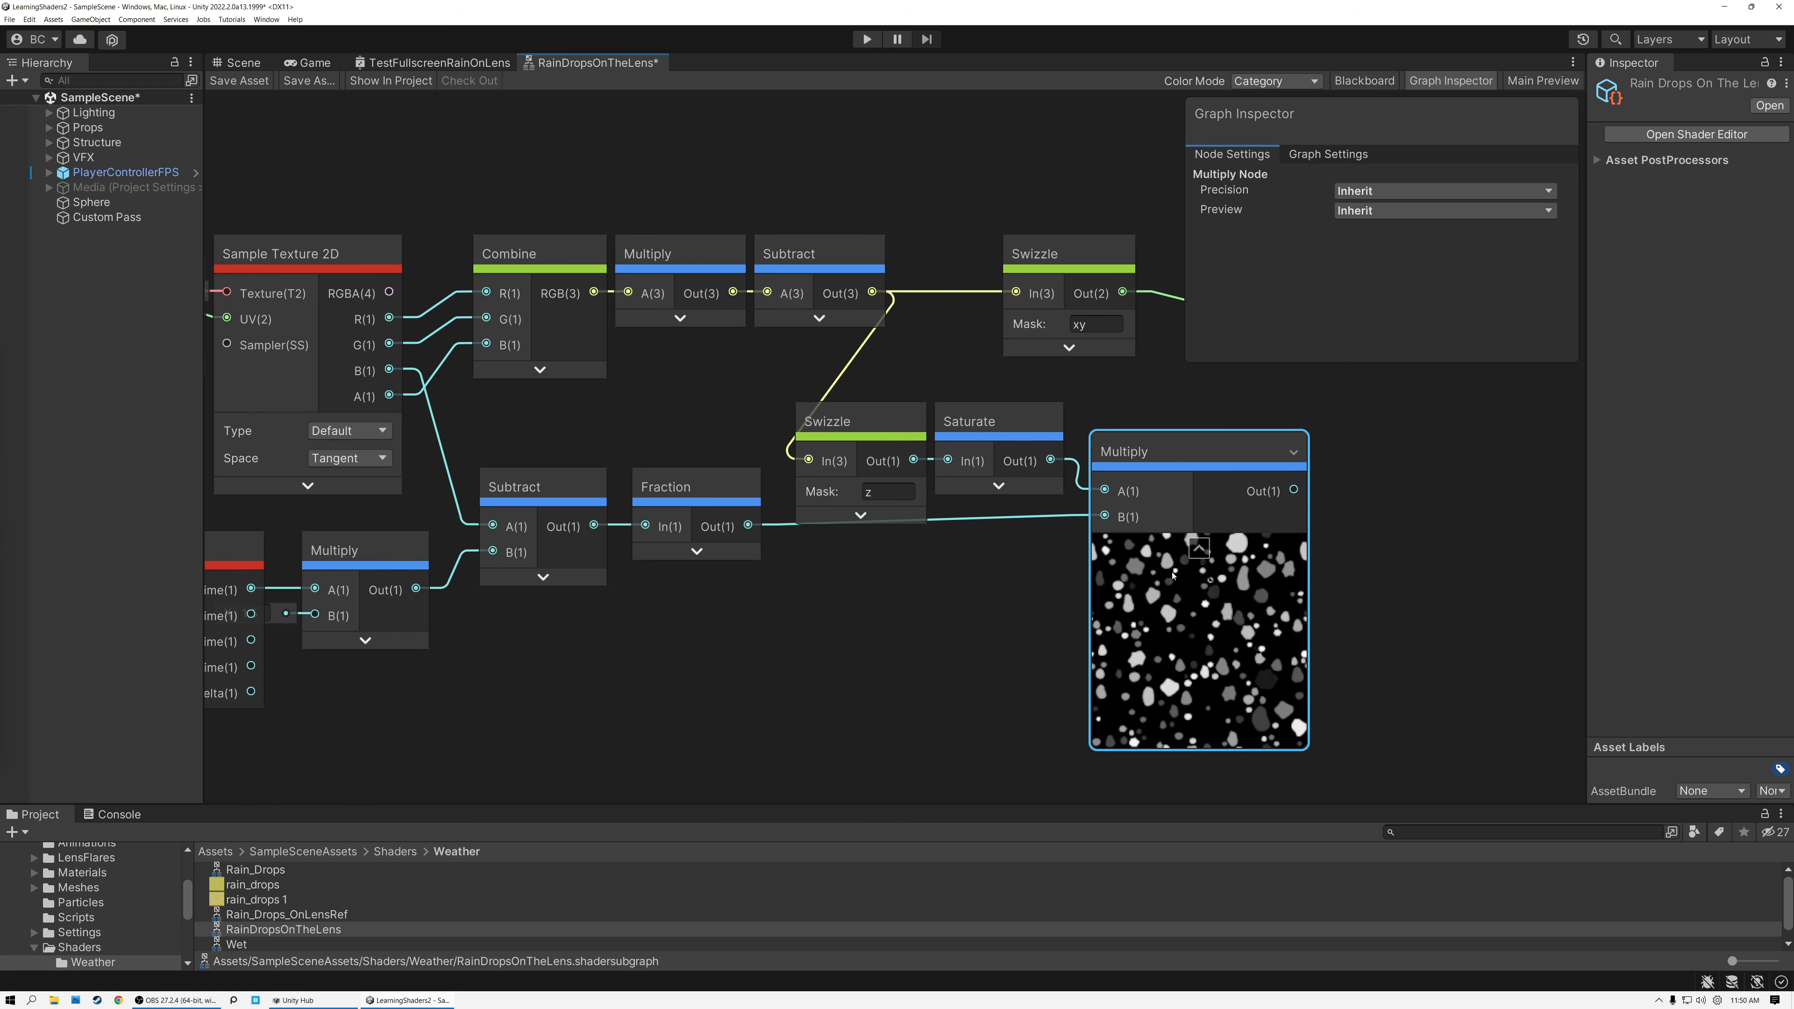
drag(1161, 450, 1166, 460)
Move the Output node farther from the xy Swizzle and level it with that row.
middle_drag(1119, 405, 860, 408)
click(1139, 257)
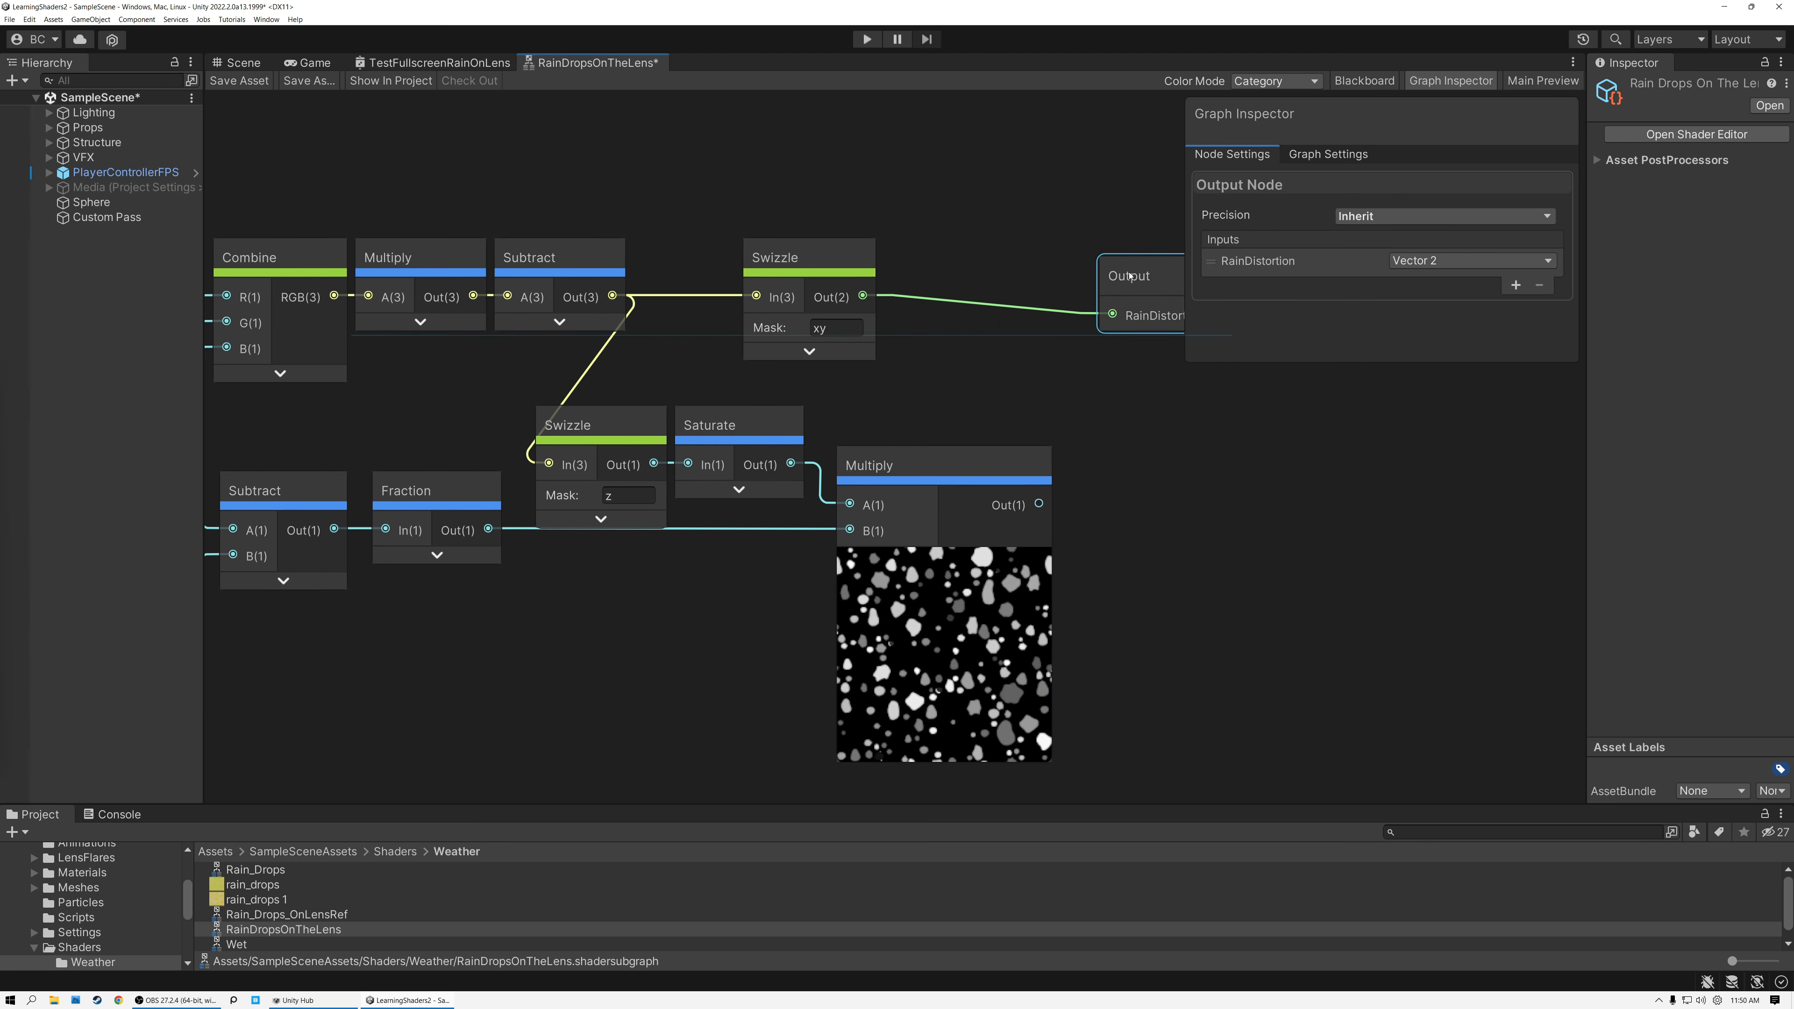
drag(1140, 258, 1242, 258)
Multiply the xy Swizzle by the new drop mask in another collapsed Multiply node and connect its result to RainDistortion.
middle_drag(964, 353, 841, 396)
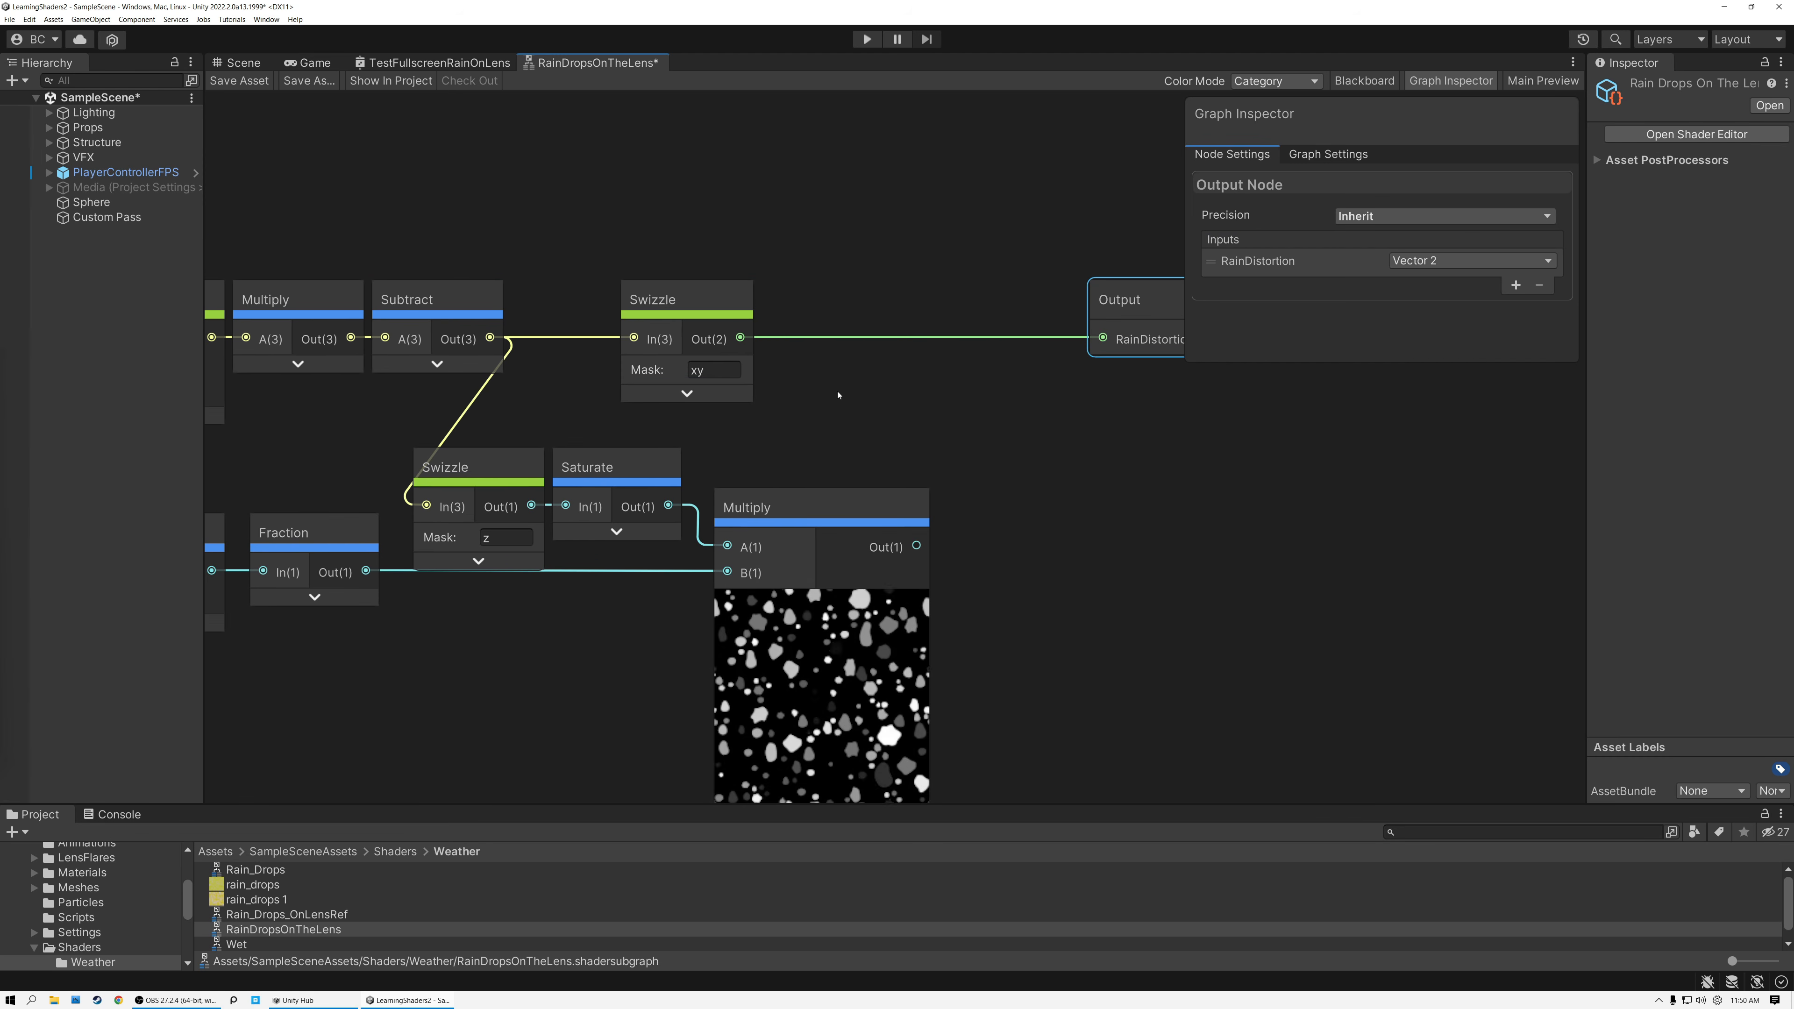
drag(742, 339, 1022, 440)
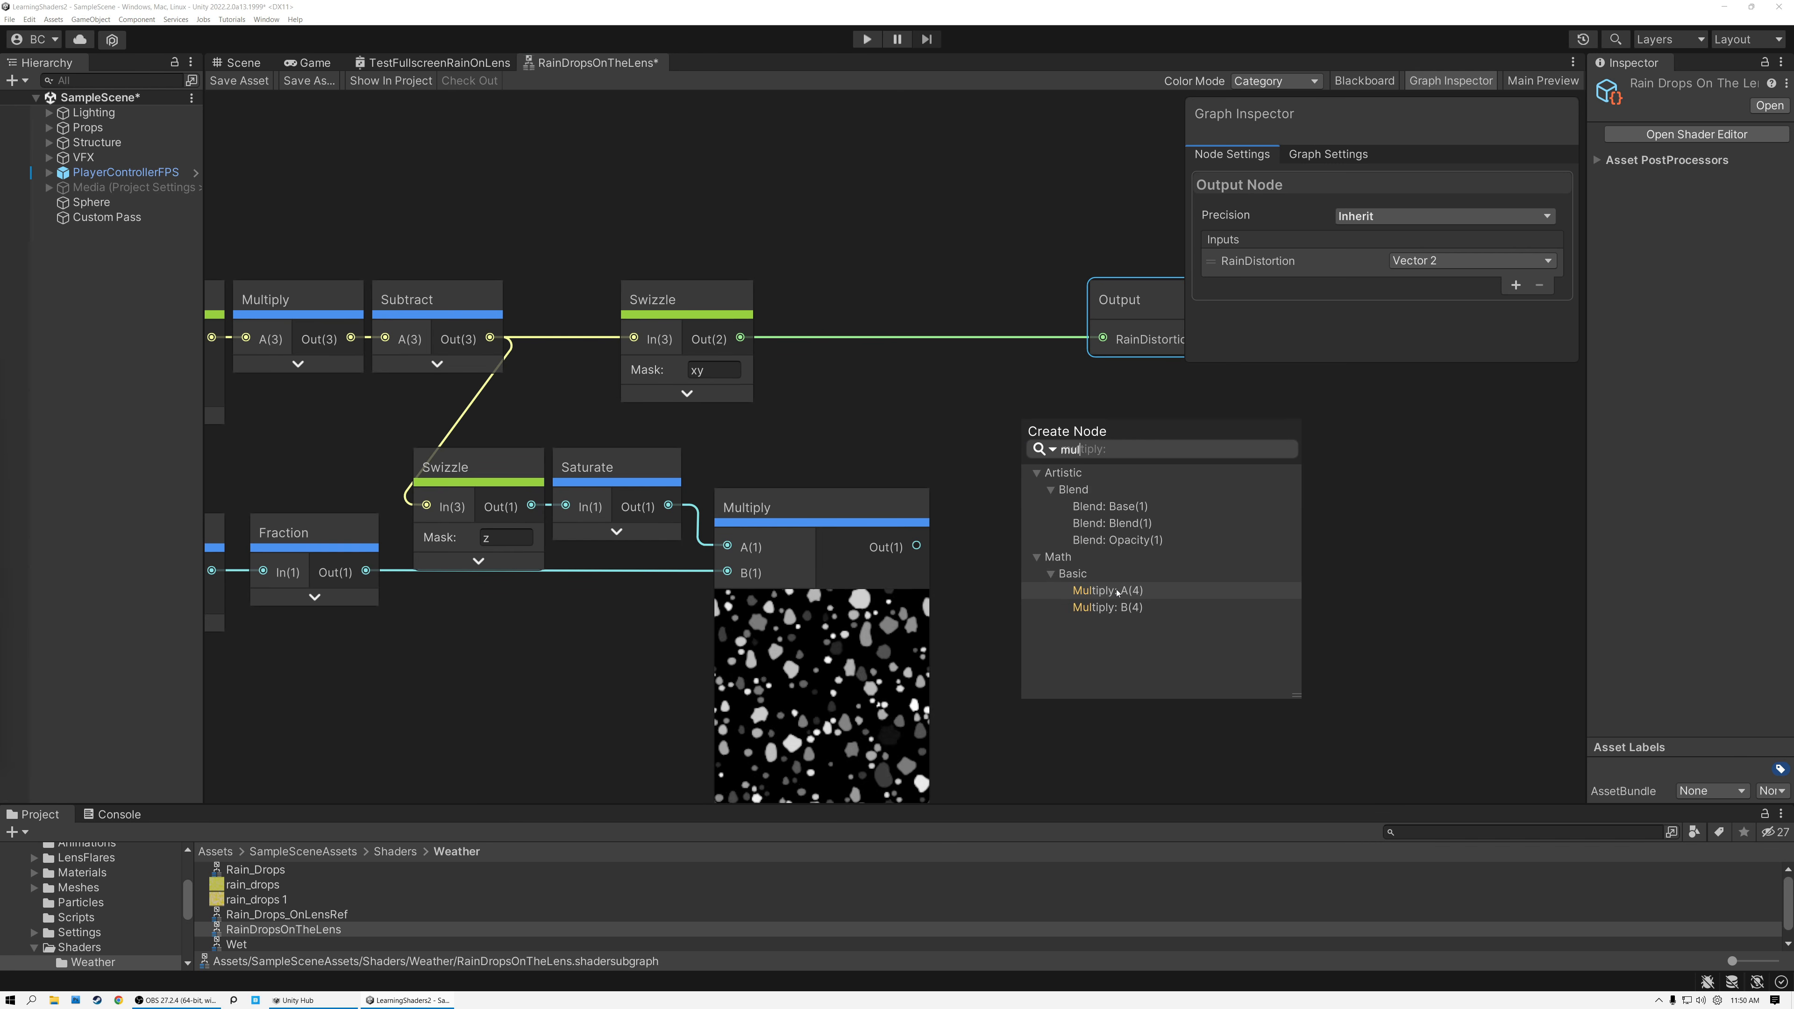
click(1117, 591)
drag(918, 547, 1026, 485)
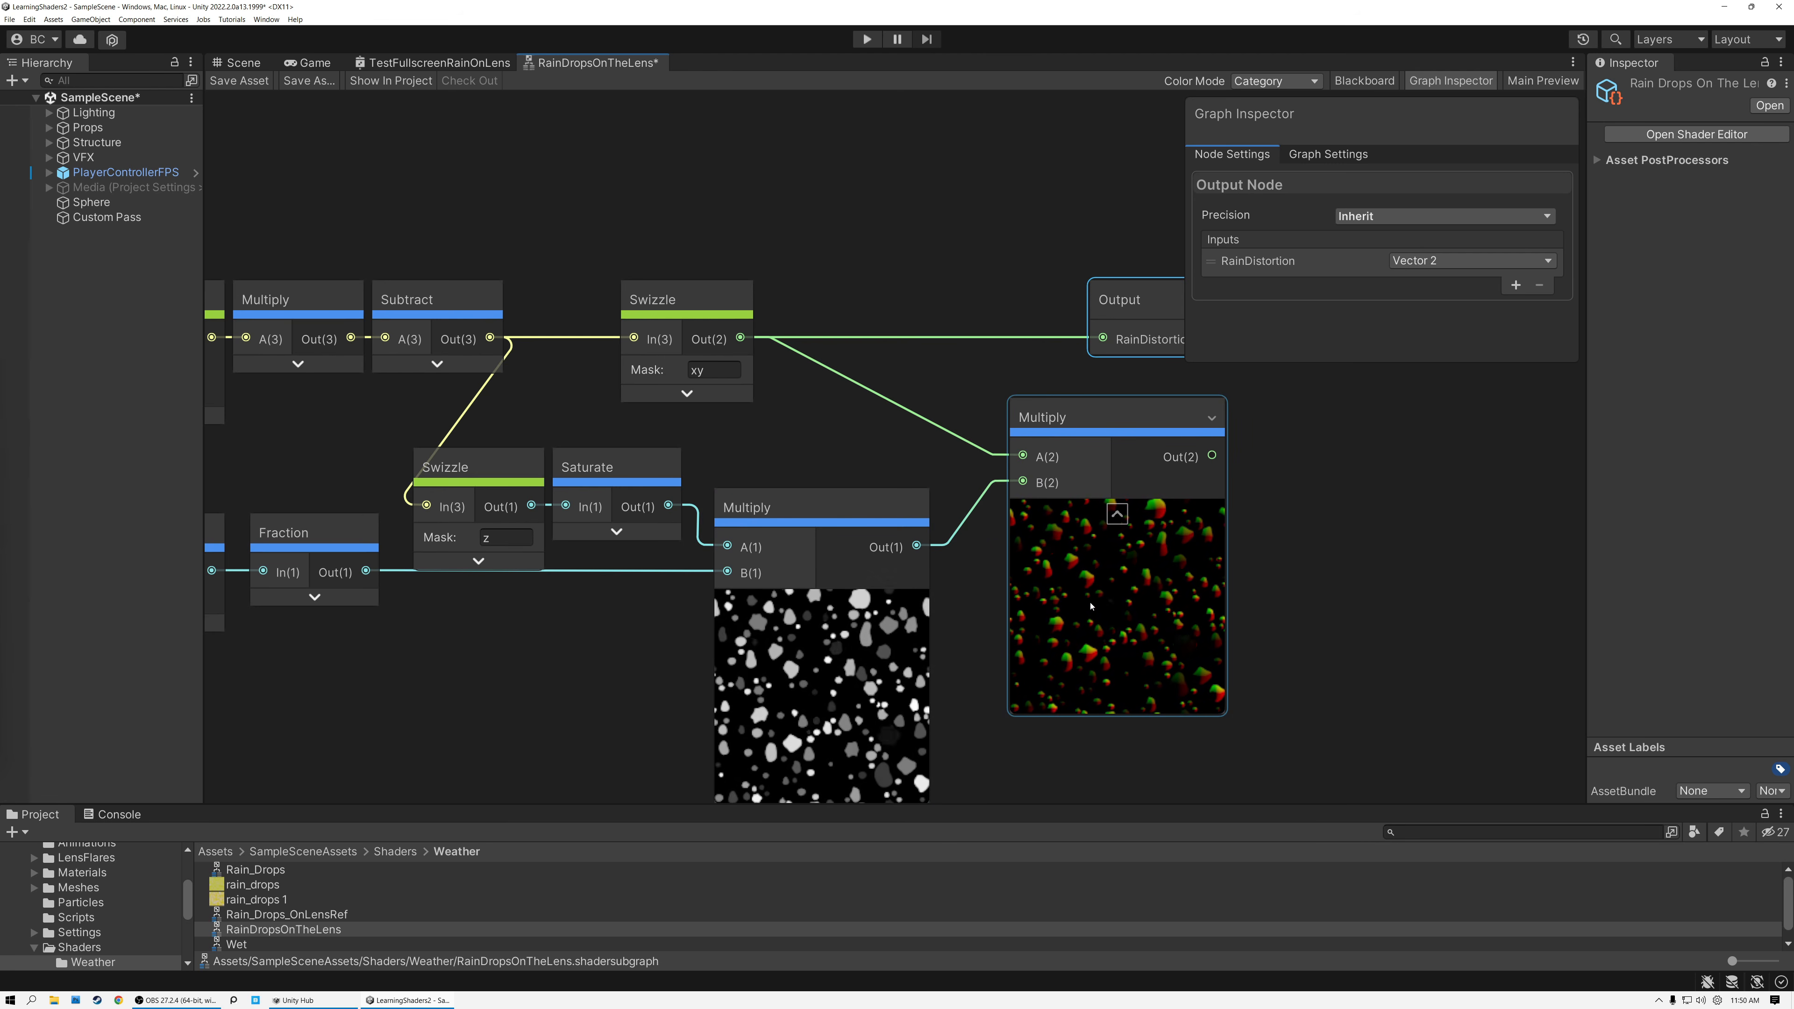
click(1117, 515)
drag(1128, 455, 1104, 339)
Save the sub graph and look around the scene to inspect the animated raindrop distortion.
click(239, 80)
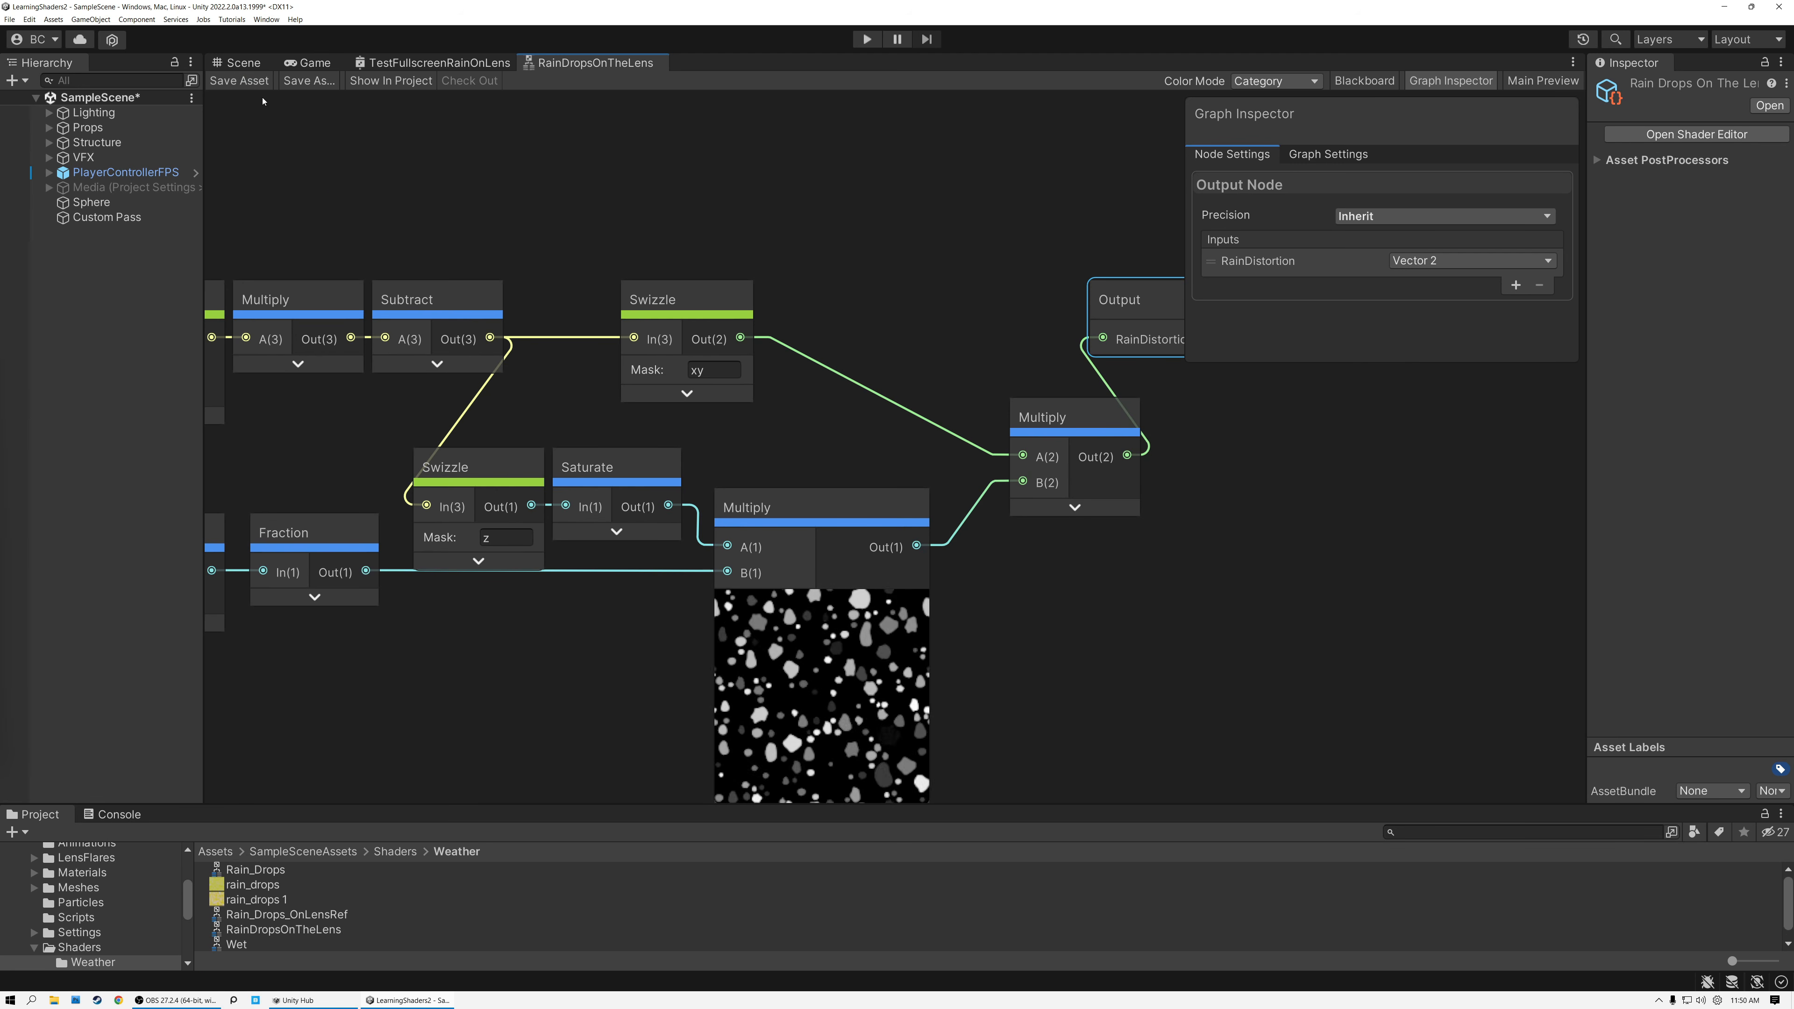
click(240, 62)
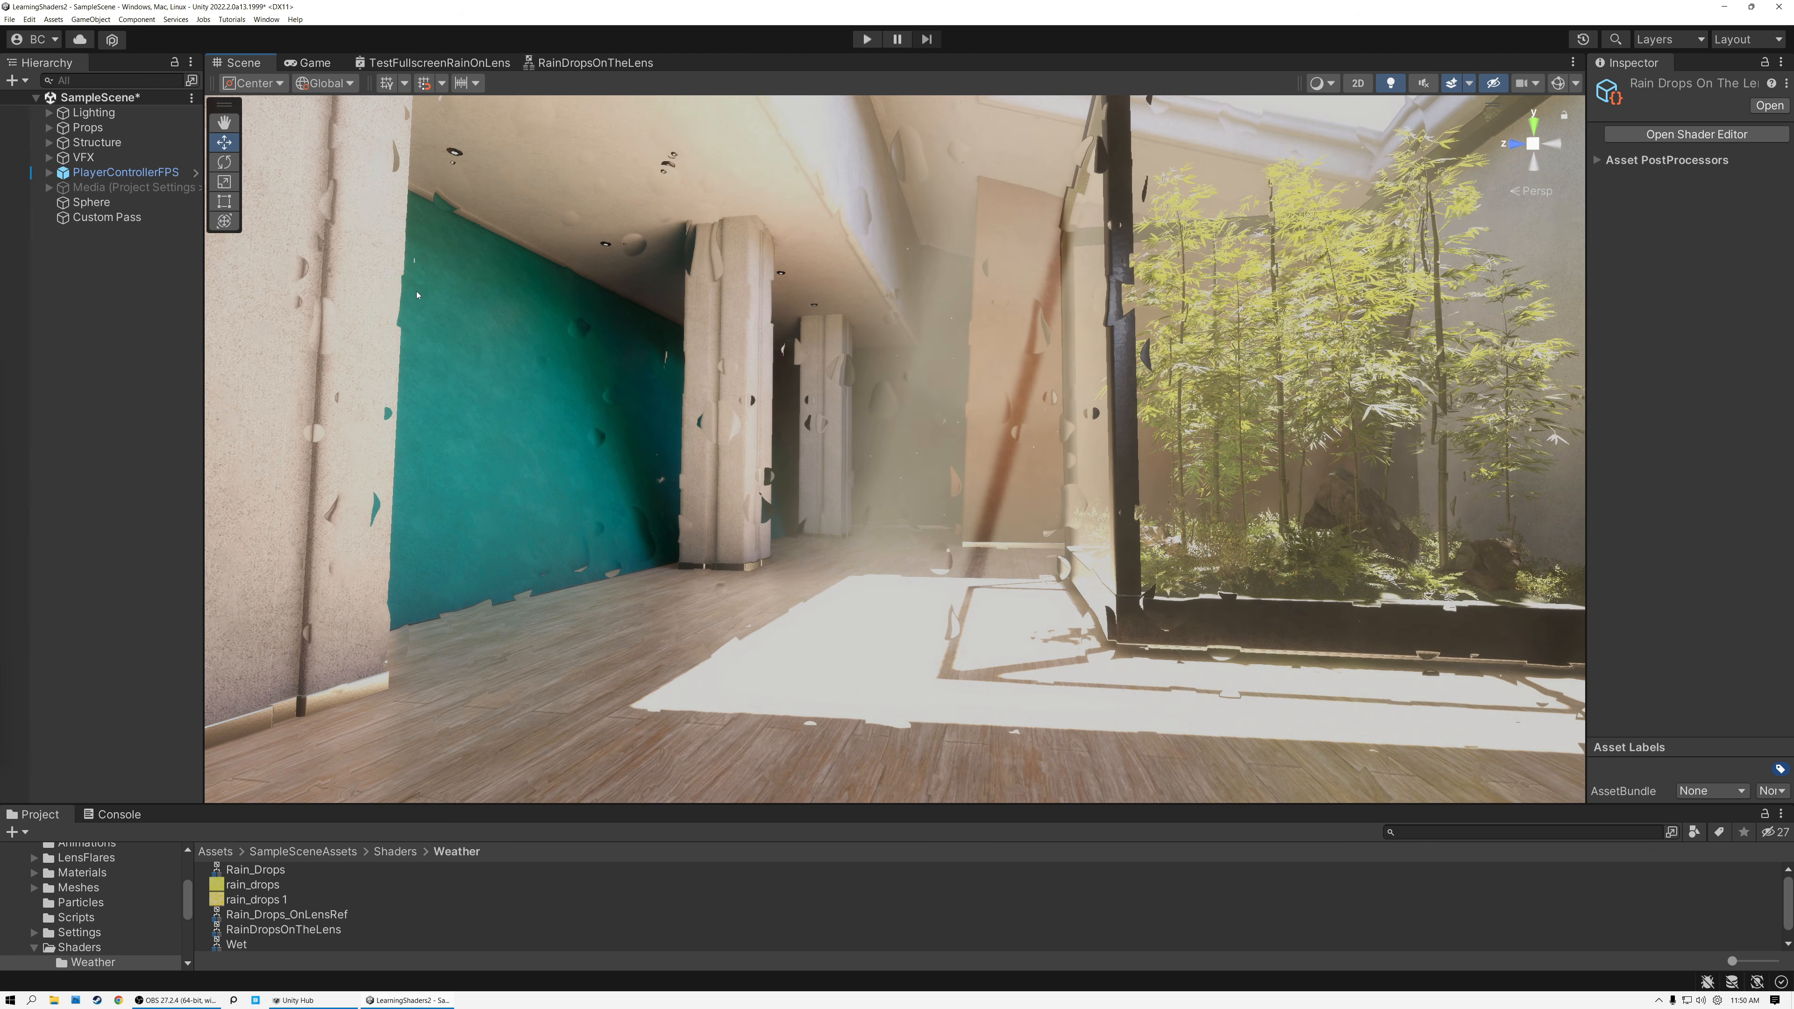
mouse_move(798, 408)
right_down()
mouse_move(751, 367)
mouse_move(792, 363)
mouse_move(823, 429)
mouse_move(811, 422)
right_up()
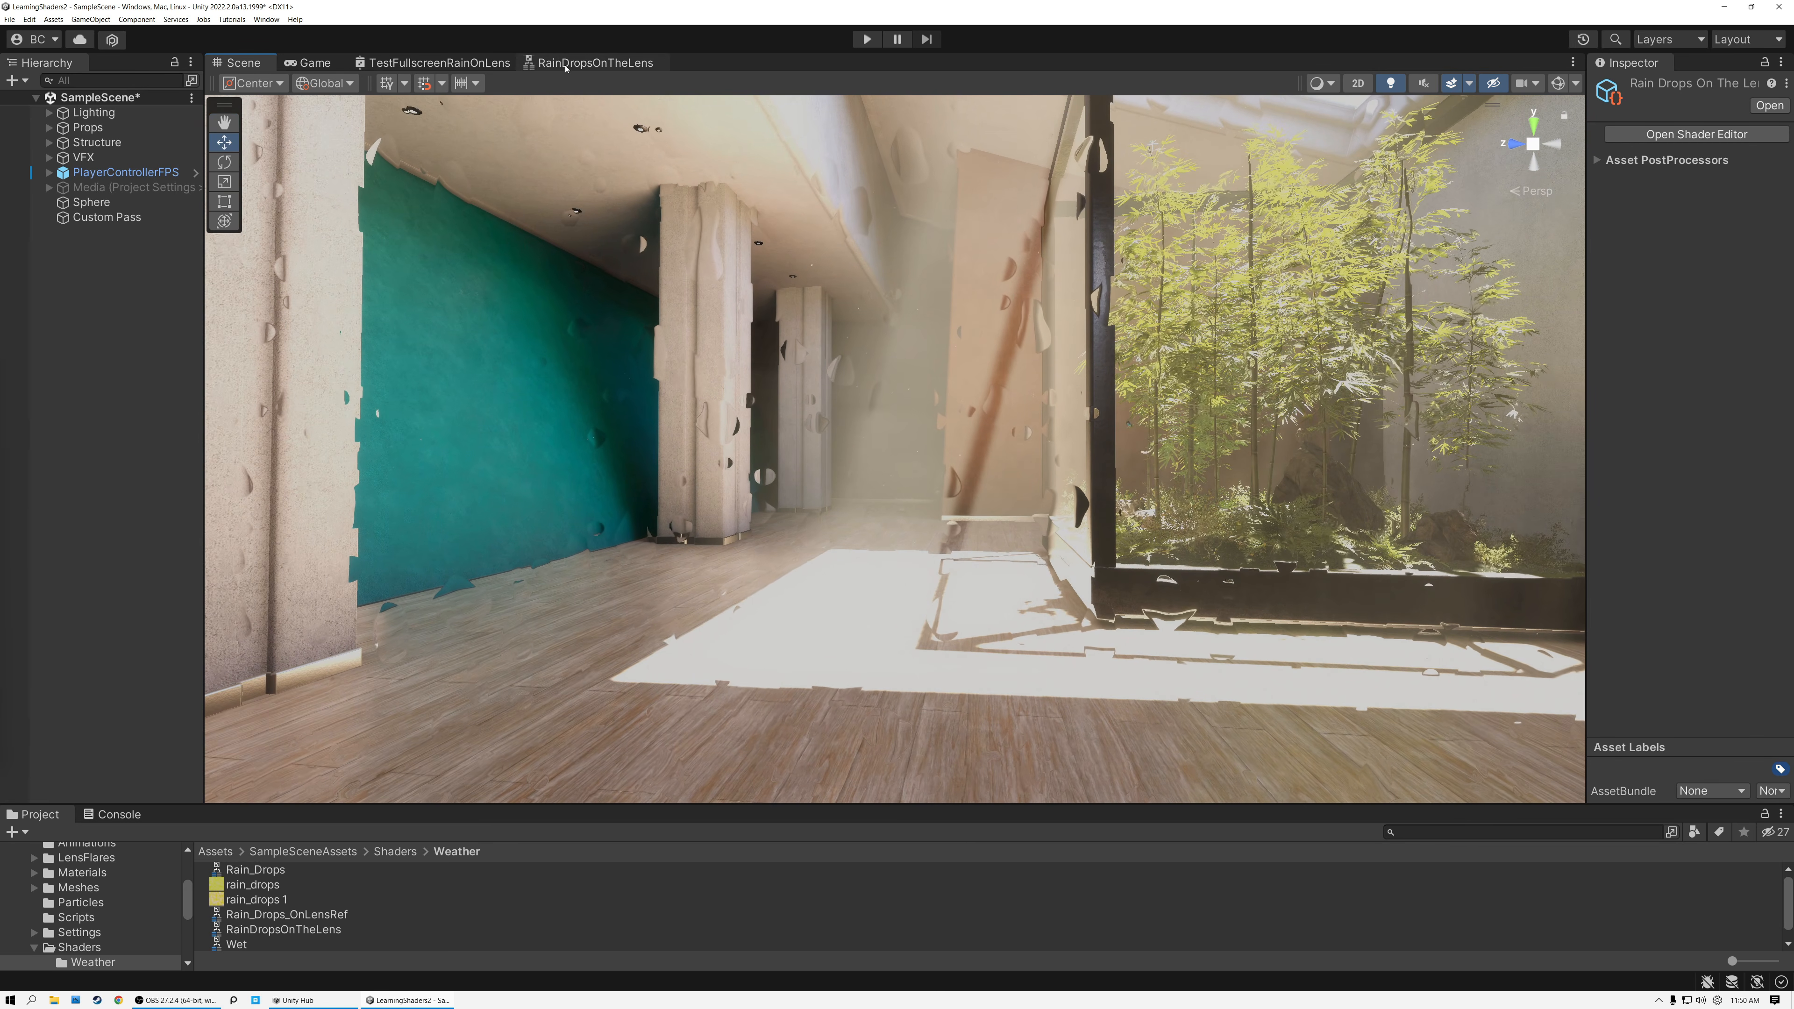
Back in RainDropsOnTheLens, feed the z Swizzle's output into a new Negate node below it and shift the Swizzle away from Saturate.
click(565, 66)
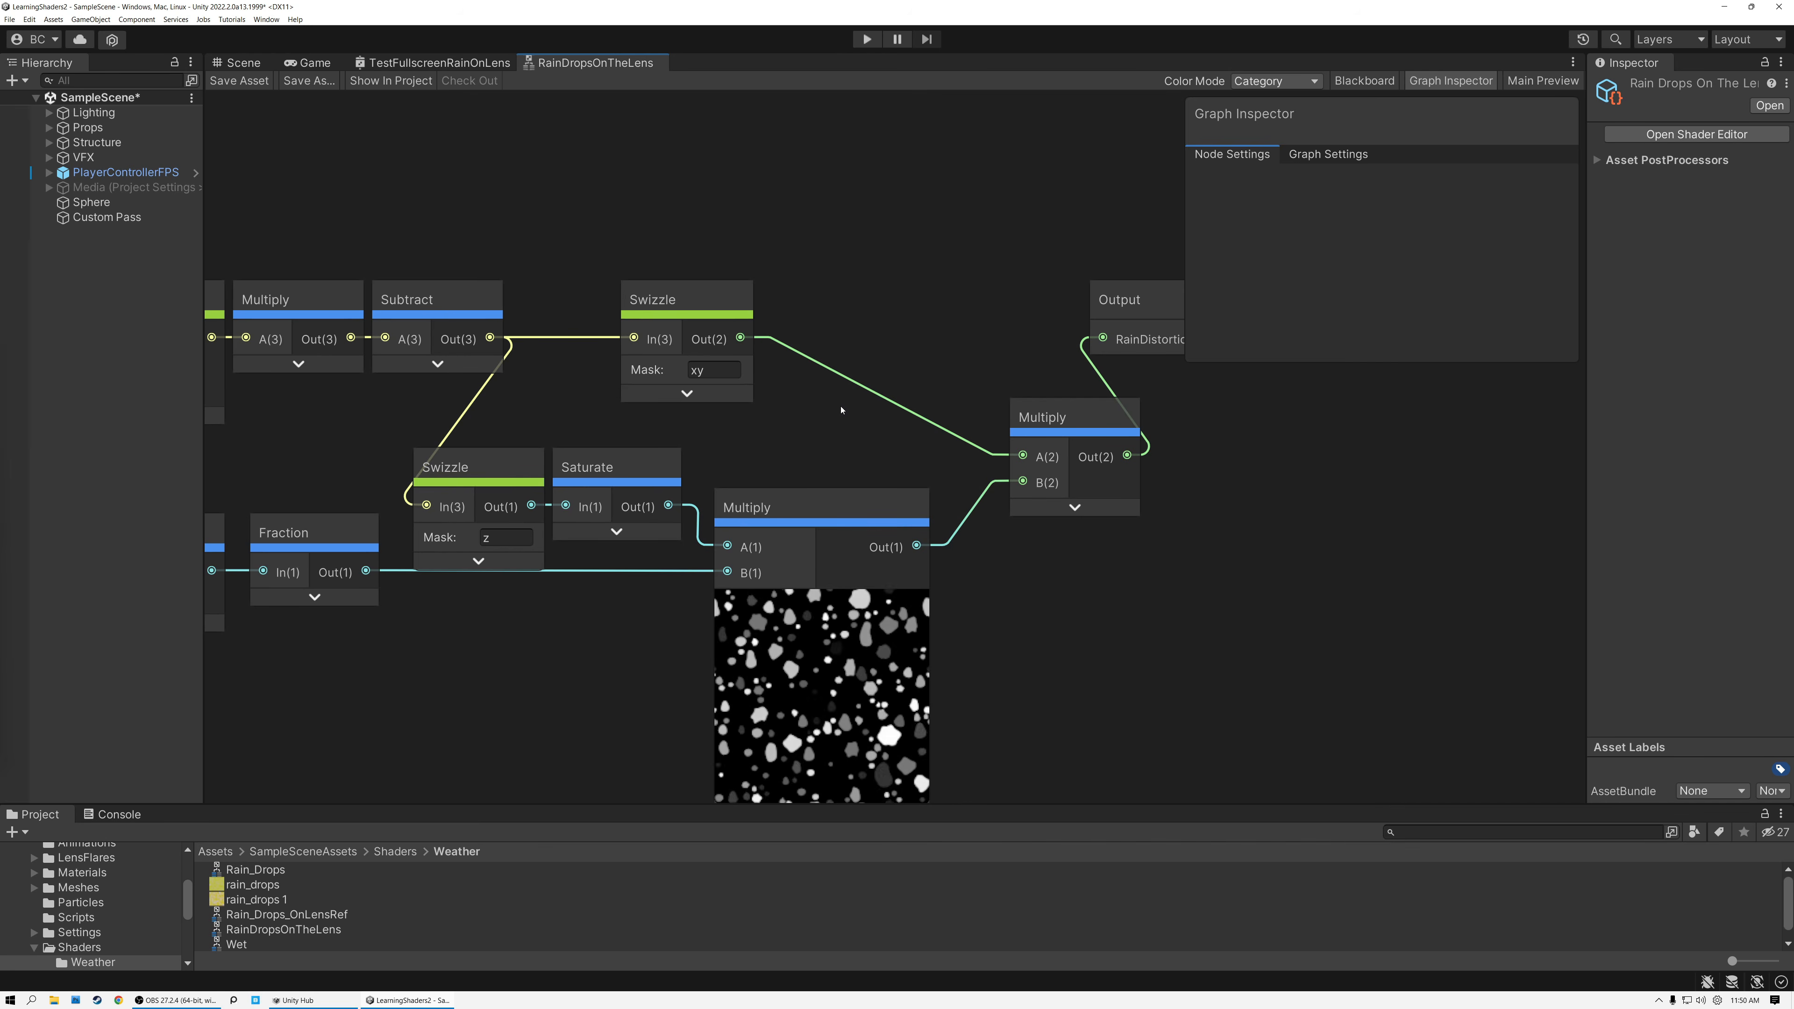
middle_drag(840, 410, 1054, 314)
drag(745, 409, 686, 670)
text(negate)
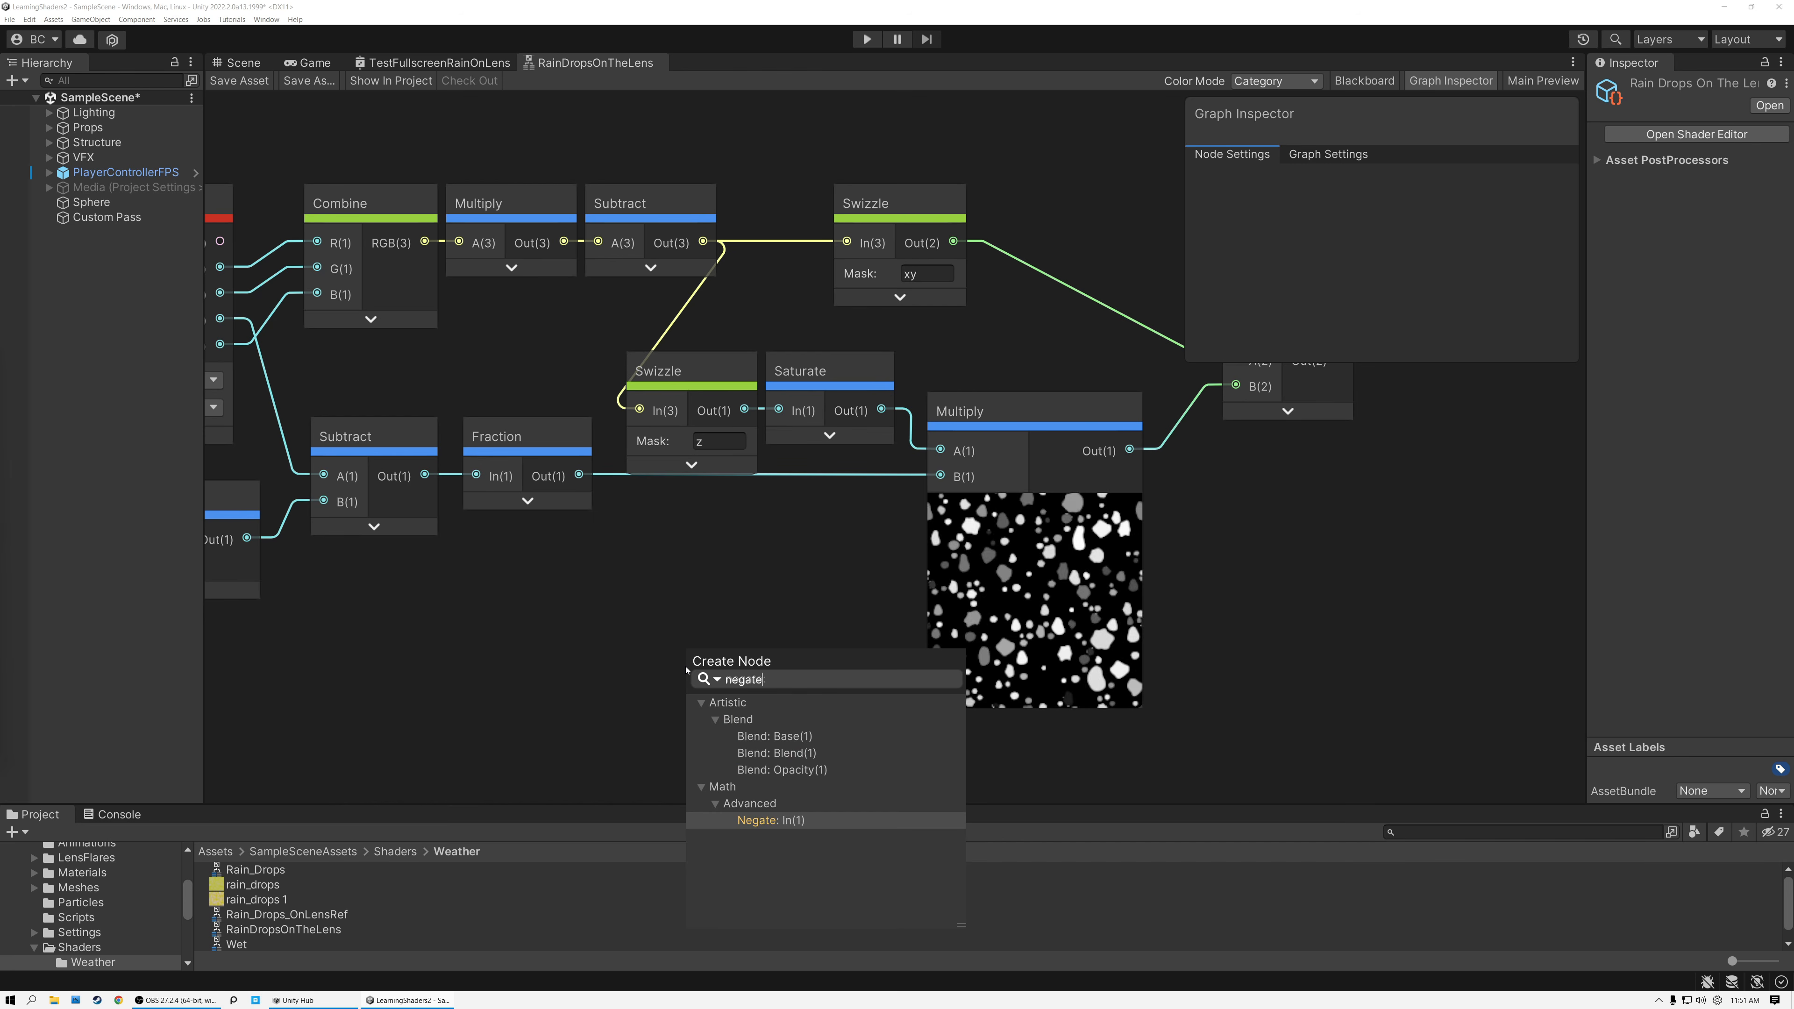
click(766, 822)
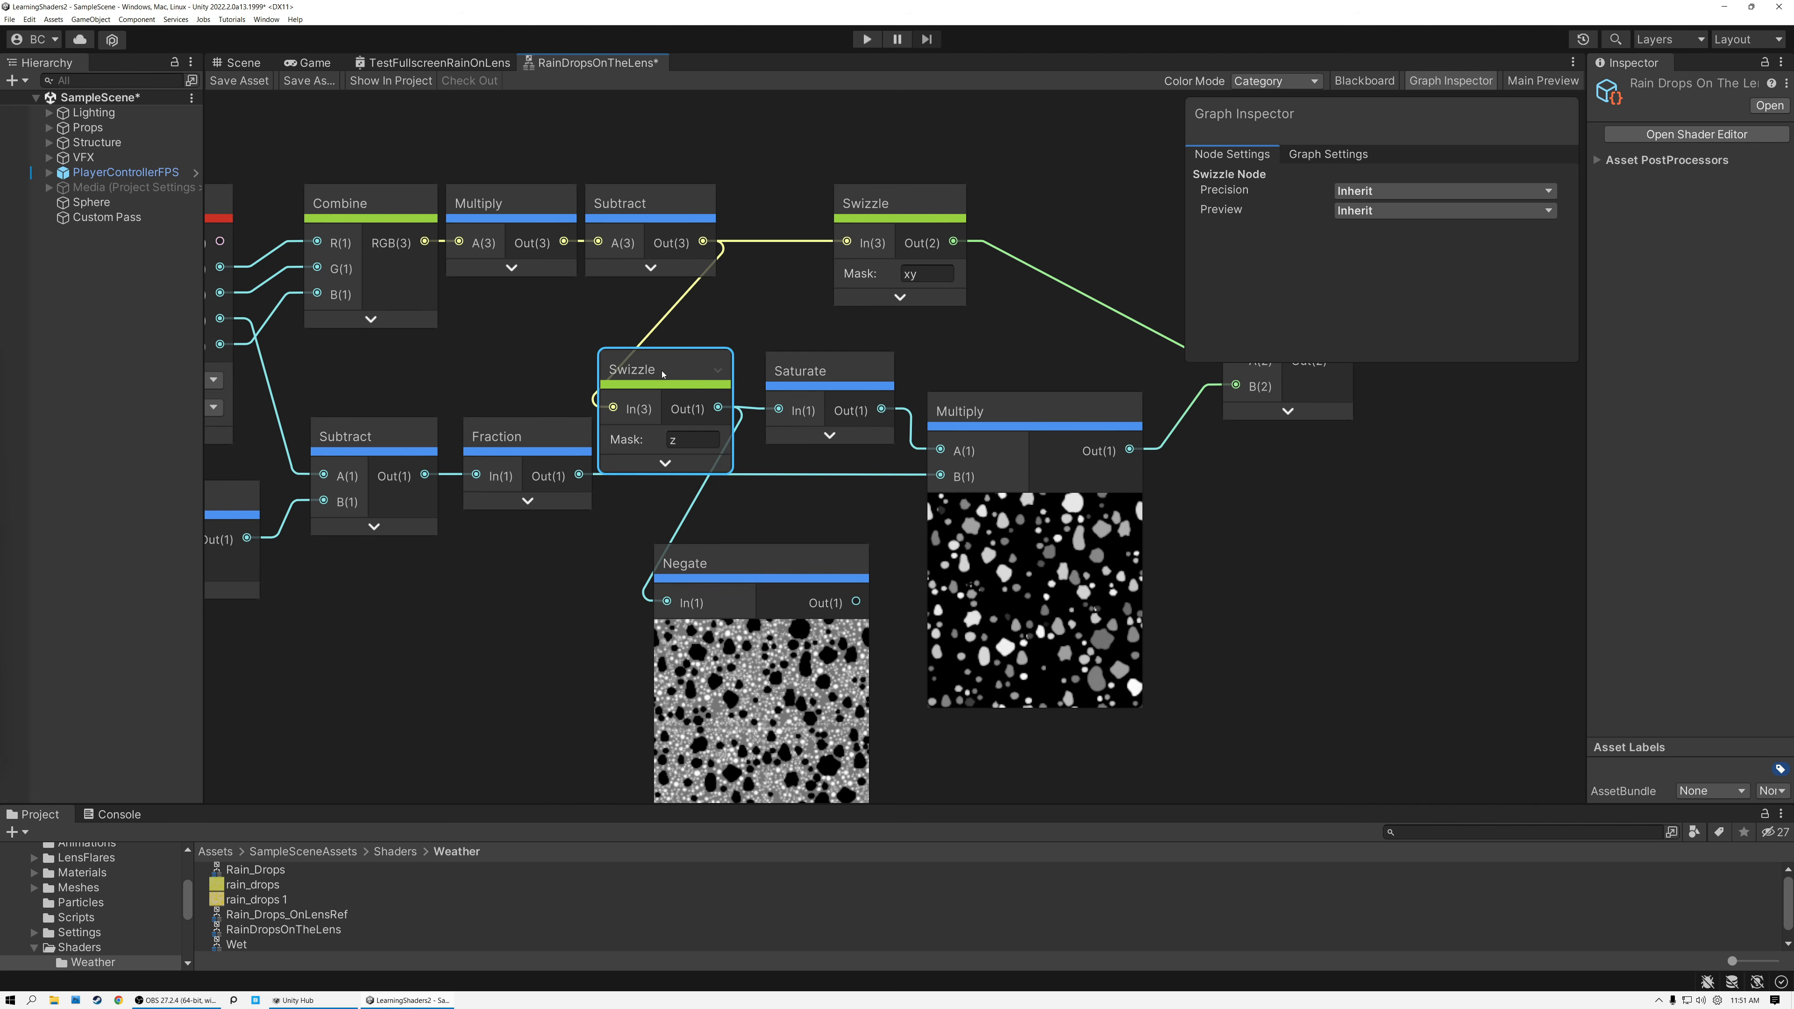
click(818, 372)
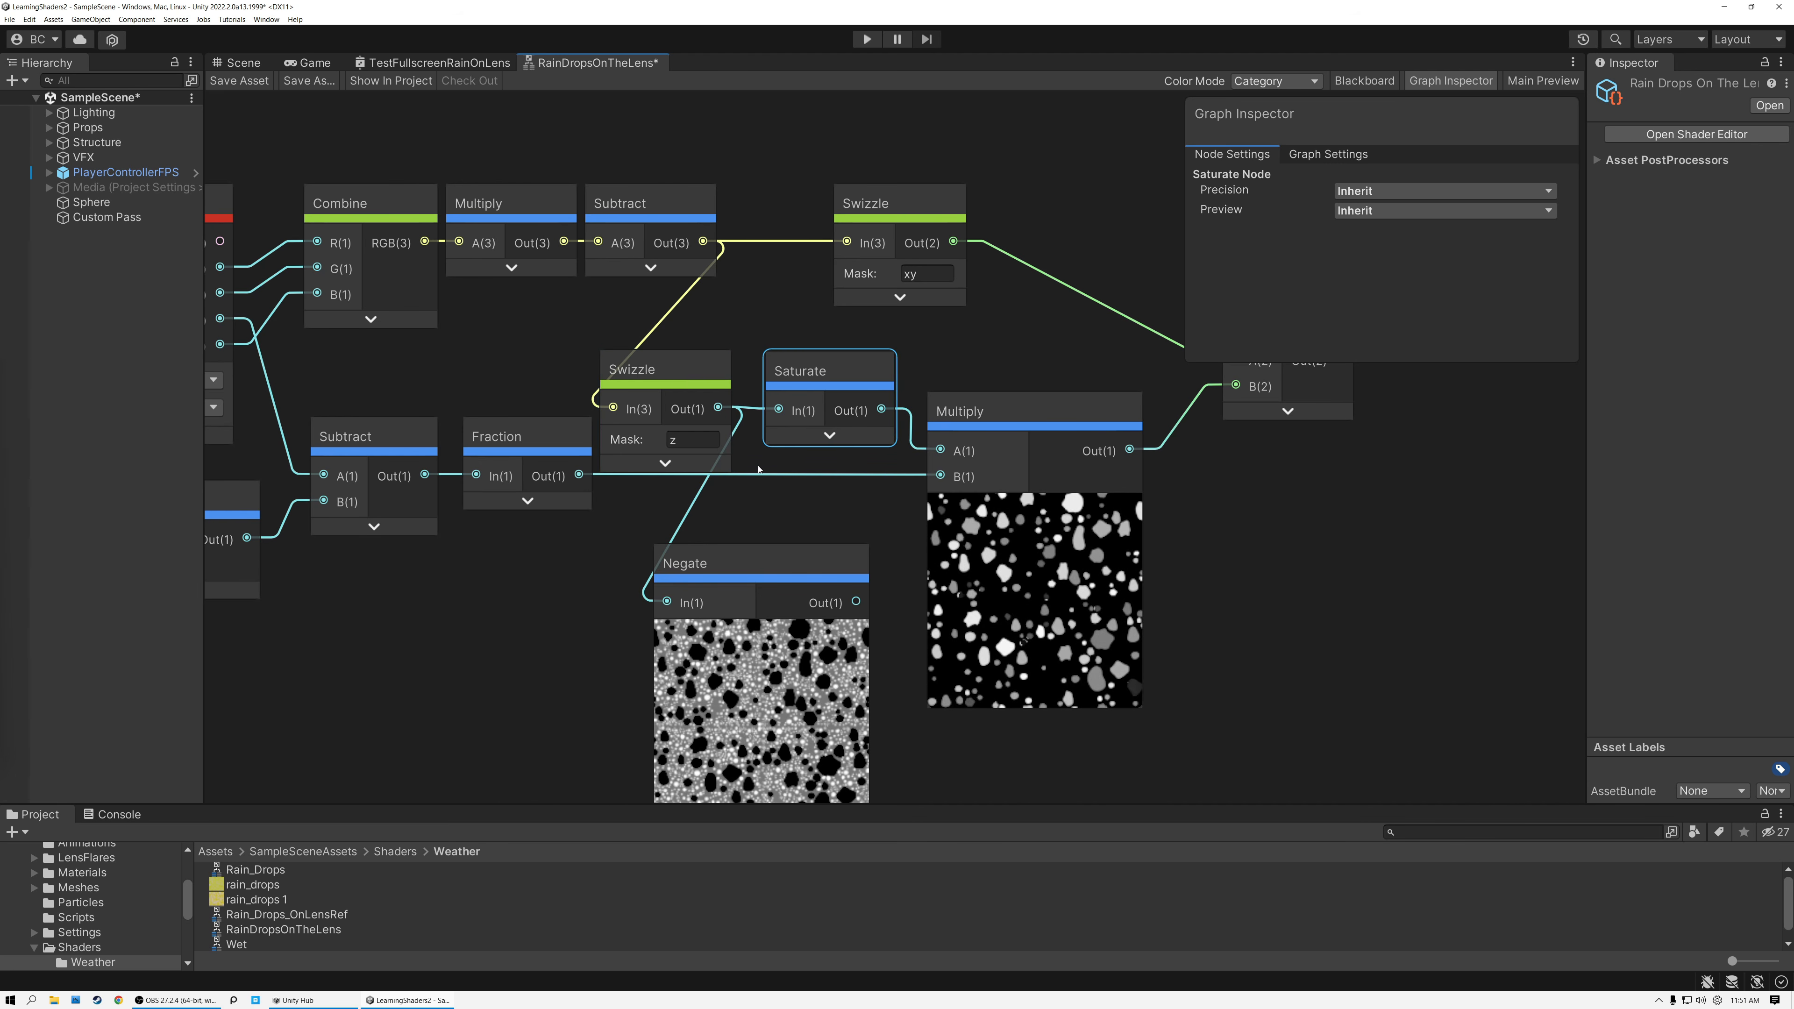
click(683, 374)
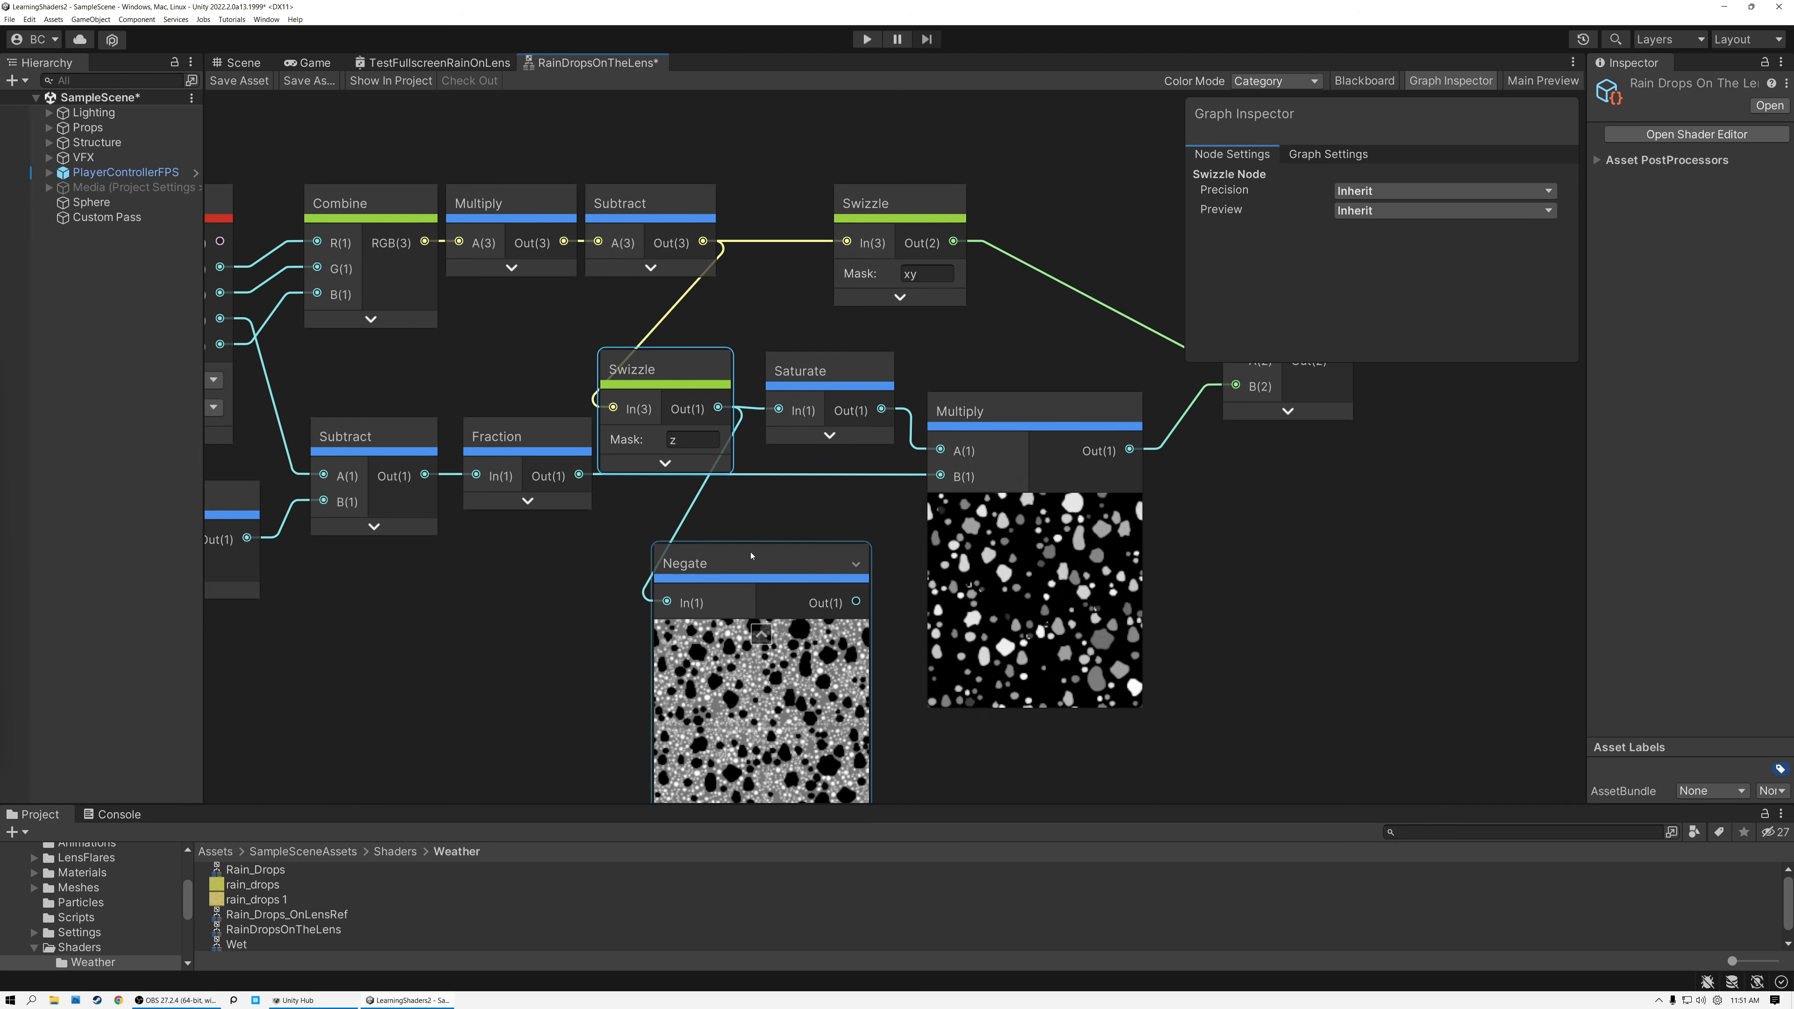
Shift the Negate node aside and feed its output into a new Saturate node placed beside it.
drag(752, 562, 722, 554)
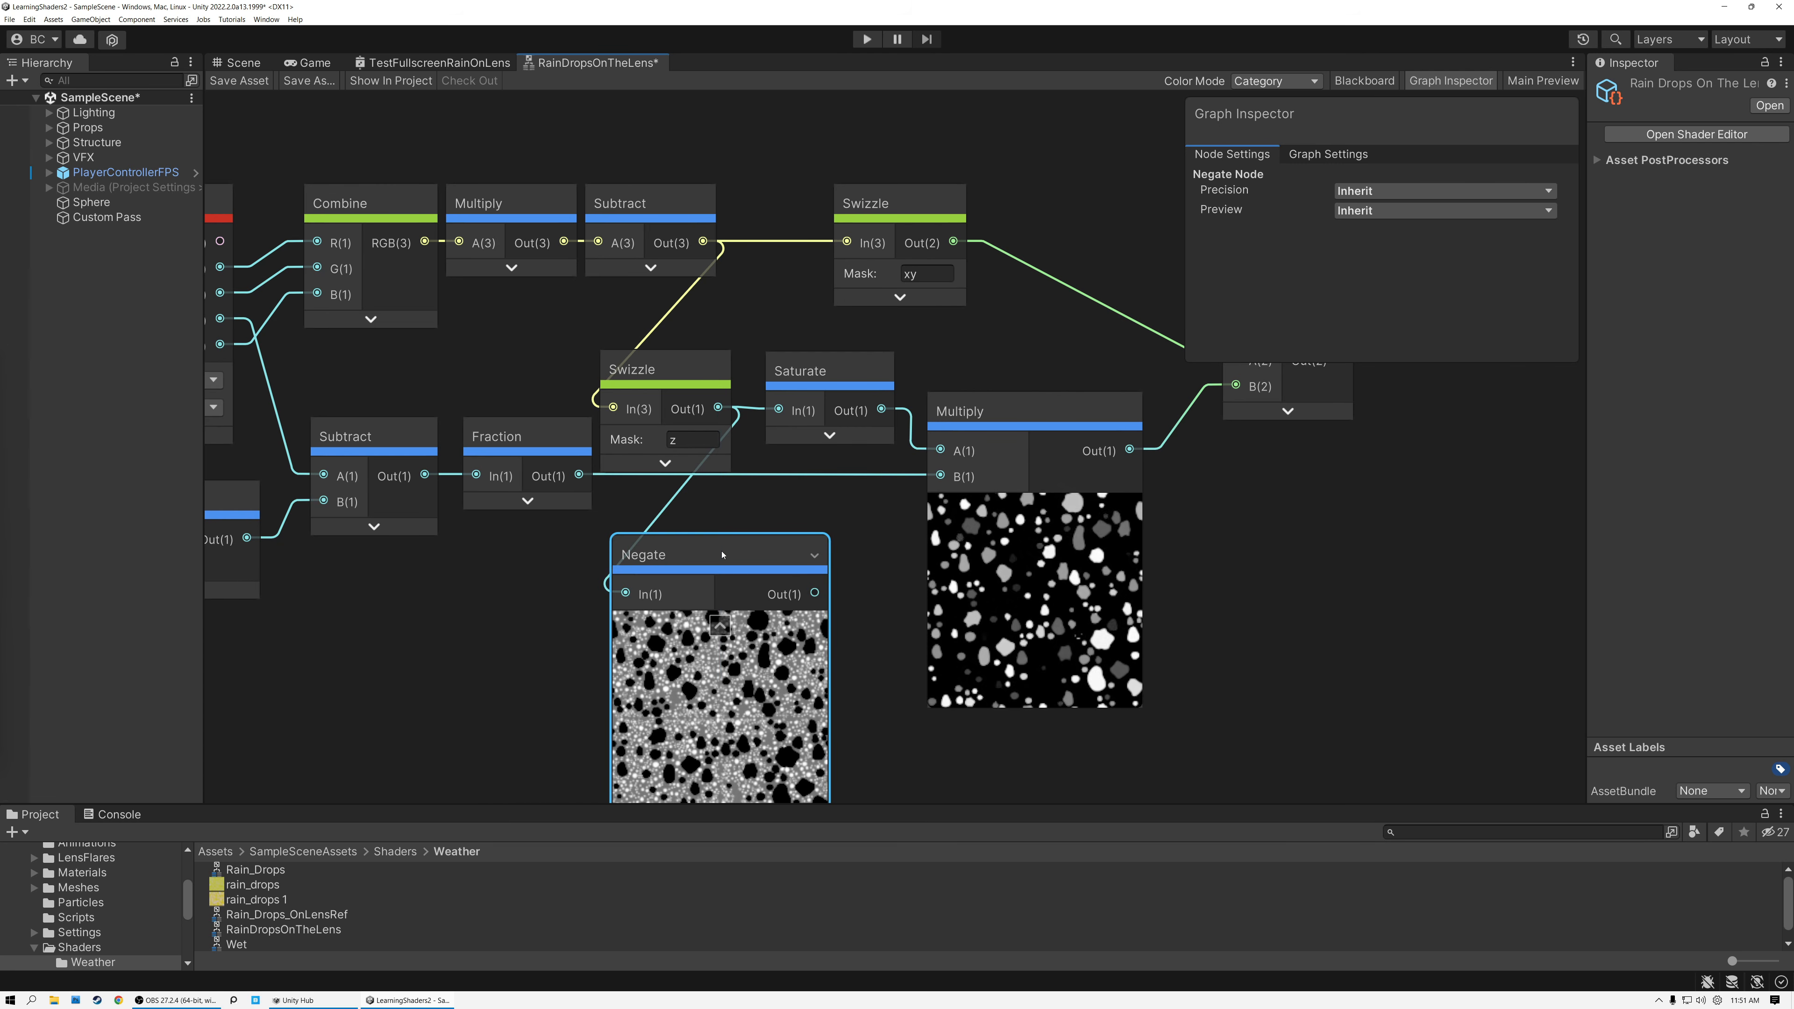
drag(712, 556, 600, 565)
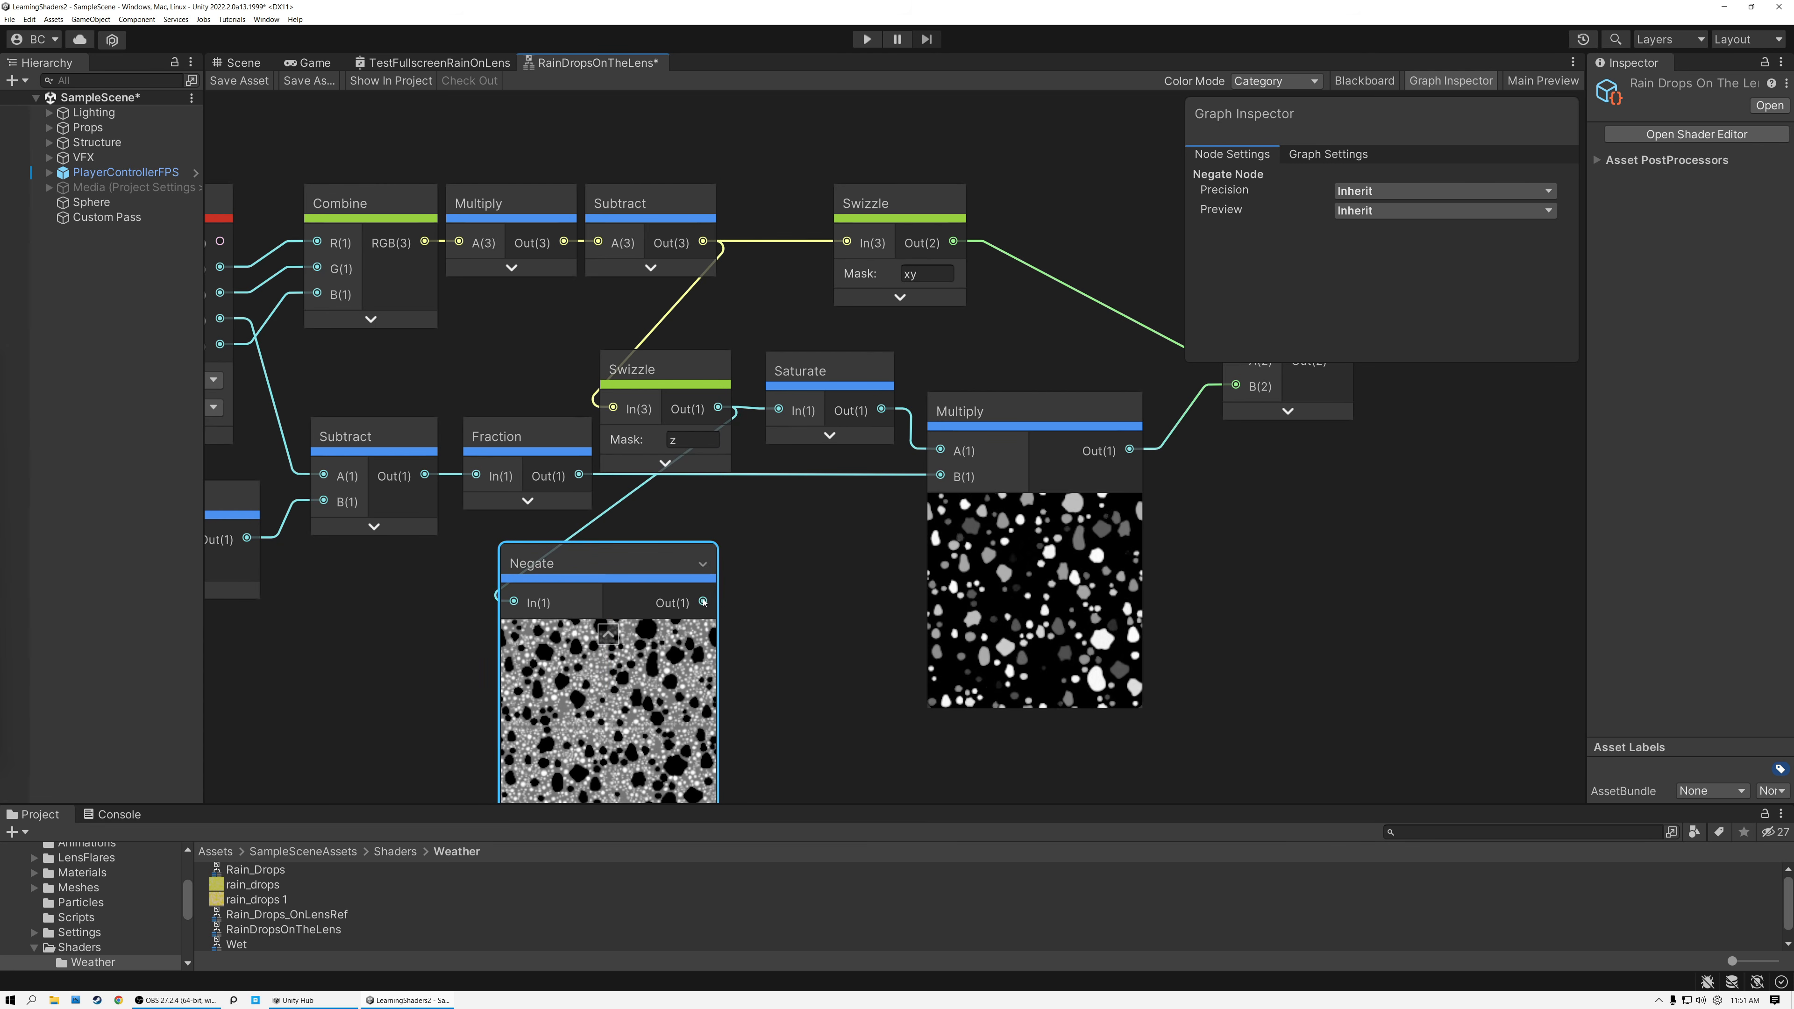
key(space)
text(sautr)
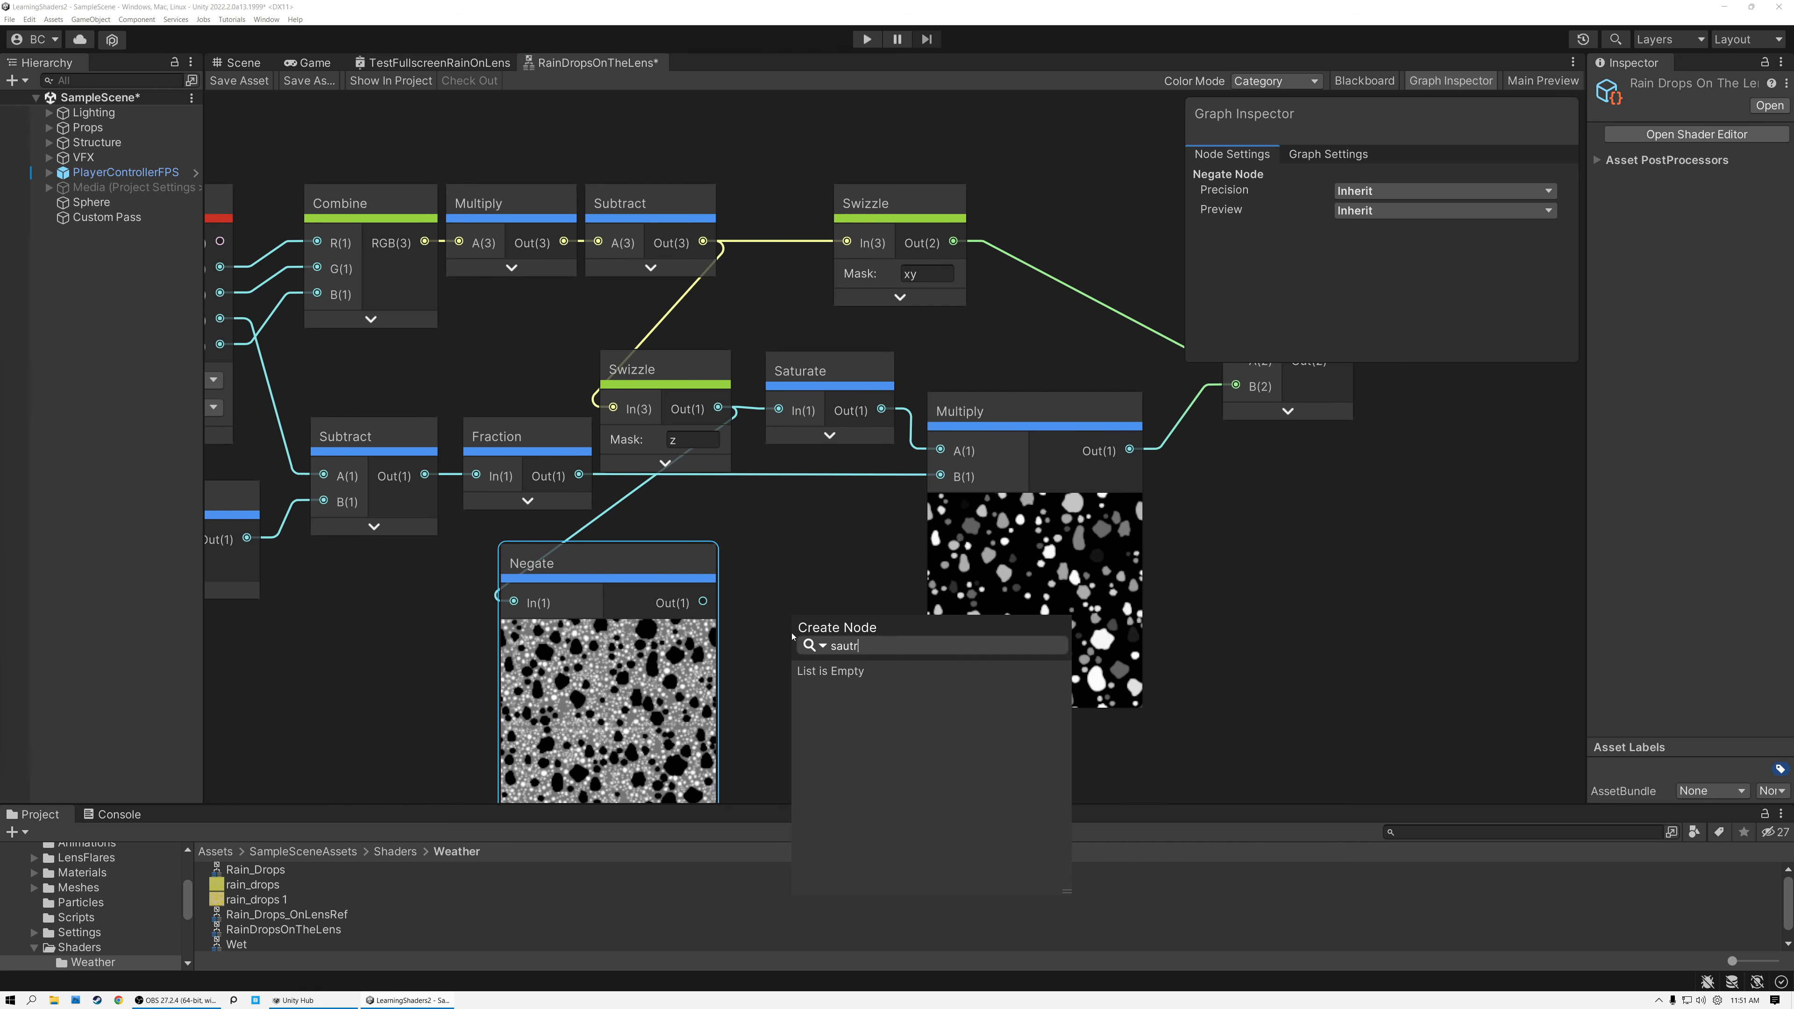
key(BackSpace)
text(tur)
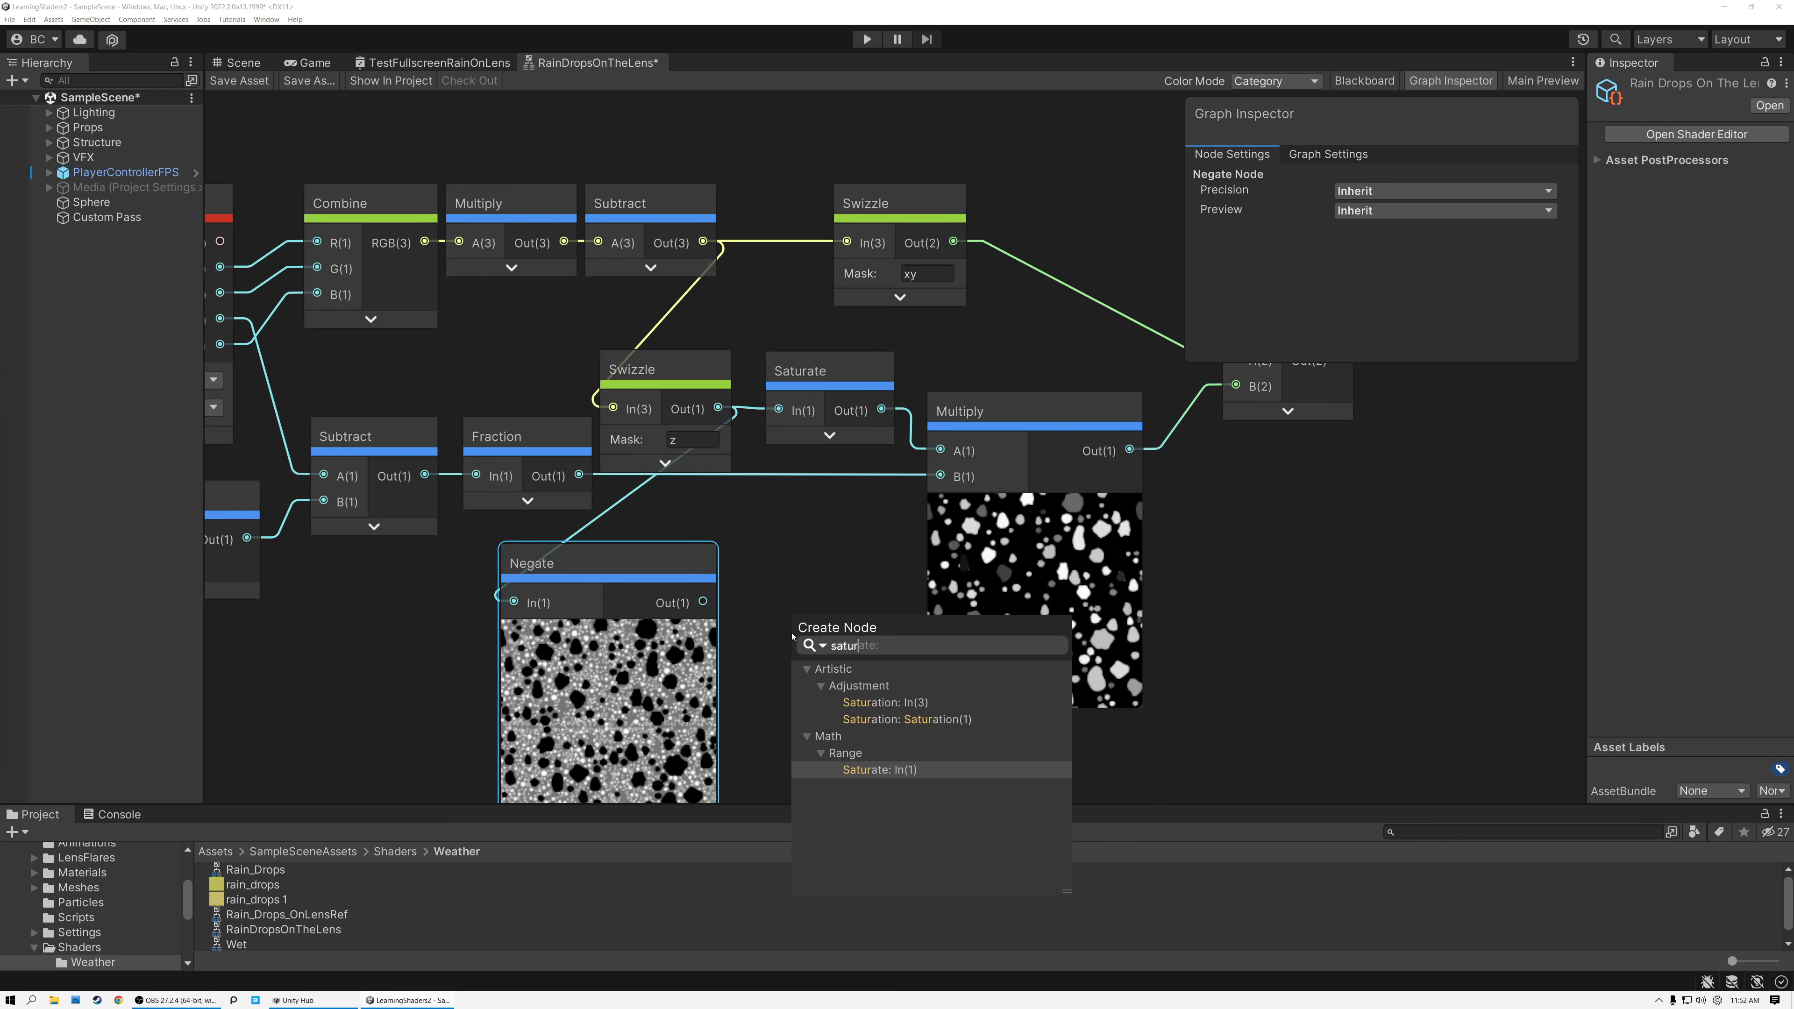
click(883, 771)
drag(807, 612, 764, 568)
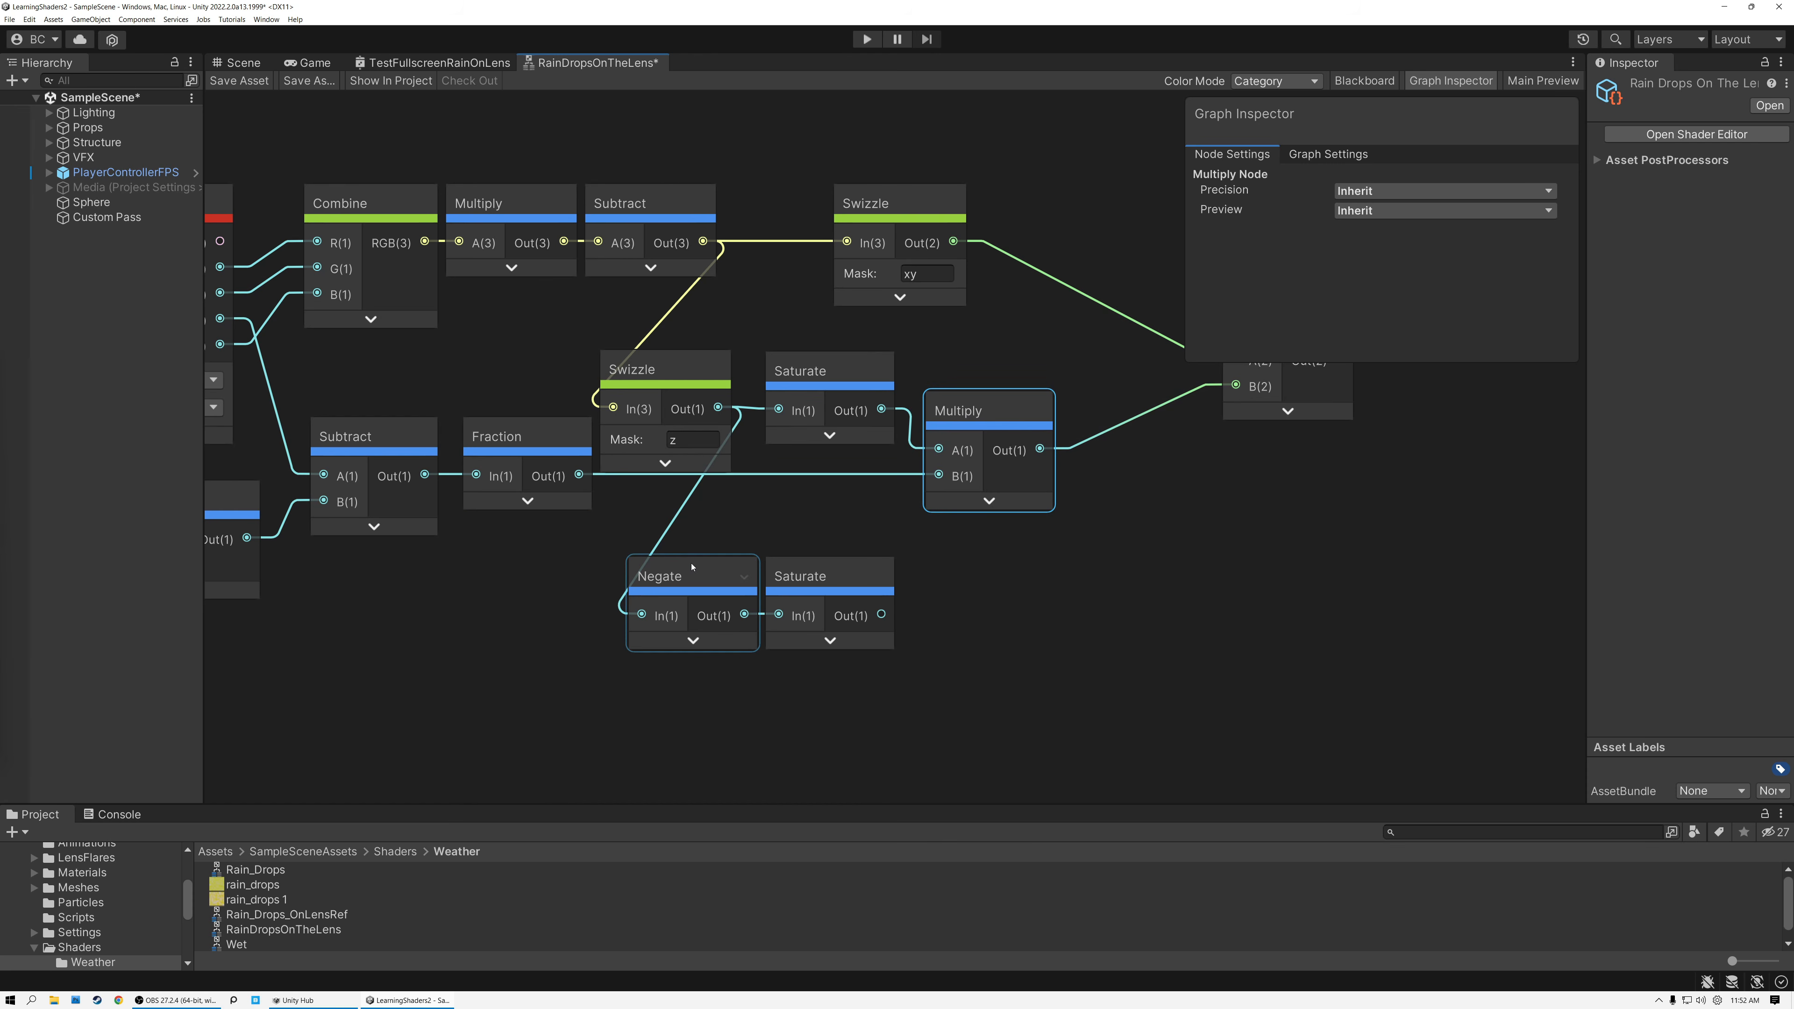
Collapse the Negate, Saturate and drop mask Multiply previews, and tuck Negate and its Saturate beneath the Multiply.
drag(716, 537, 959, 552)
click(980, 416)
click(967, 565)
Create an Add node combining the drop mask Multiply's output in A with the negated Saturate's output in B.
drag(1040, 449, 1134, 528)
text(add)
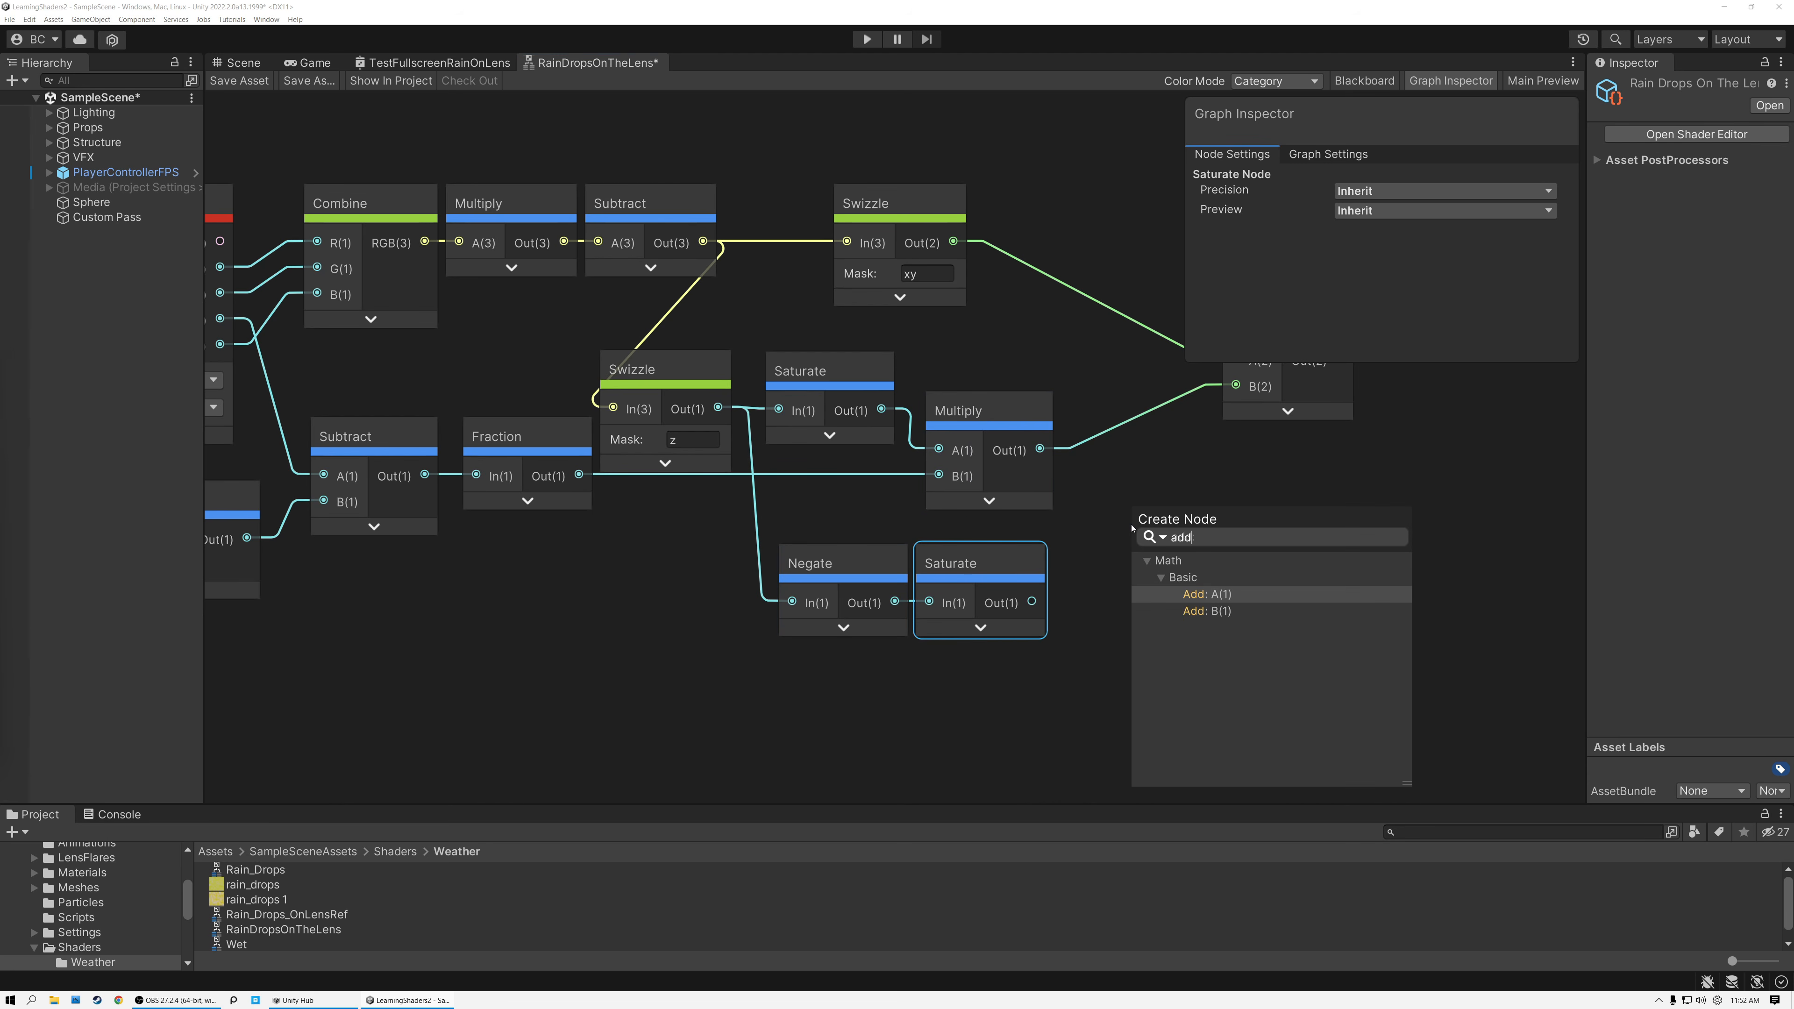
click(1210, 594)
drag(1032, 601, 1133, 569)
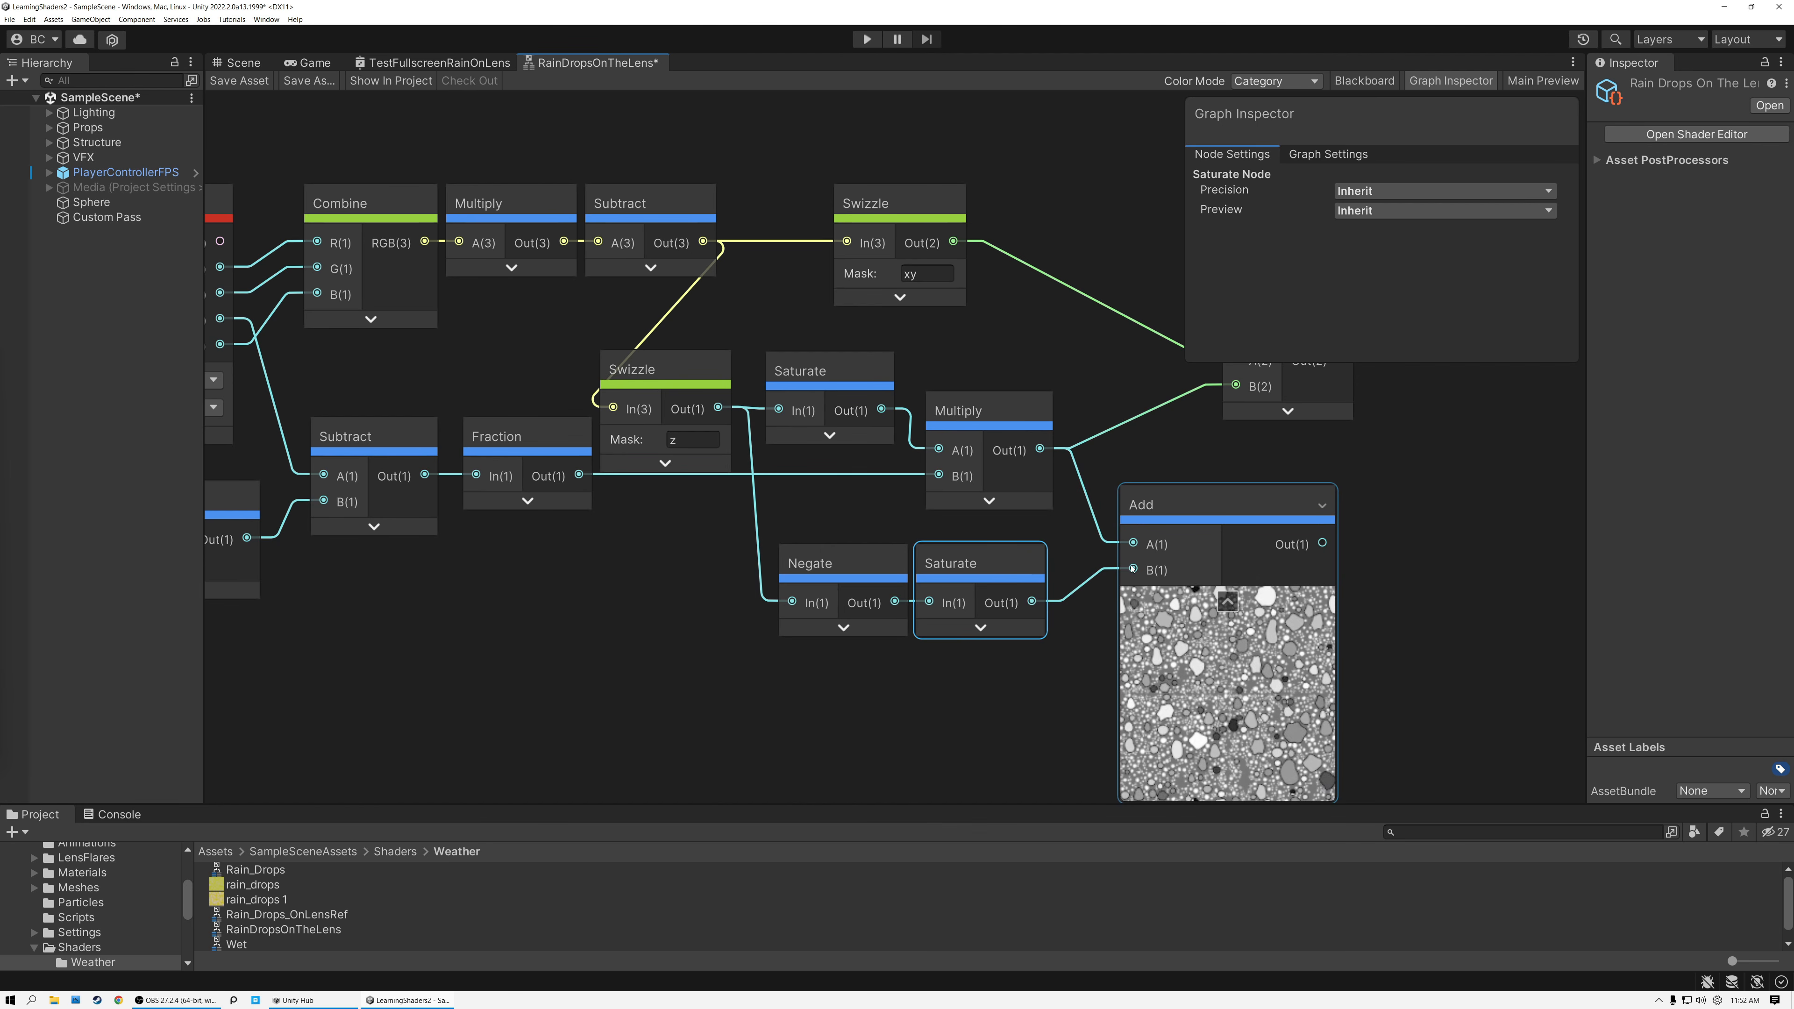
Collapse the Add preview, connect its output to the final Multiply's B input, and level that Multiply with the Output node.
middle_drag(1415, 567, 1003, 552)
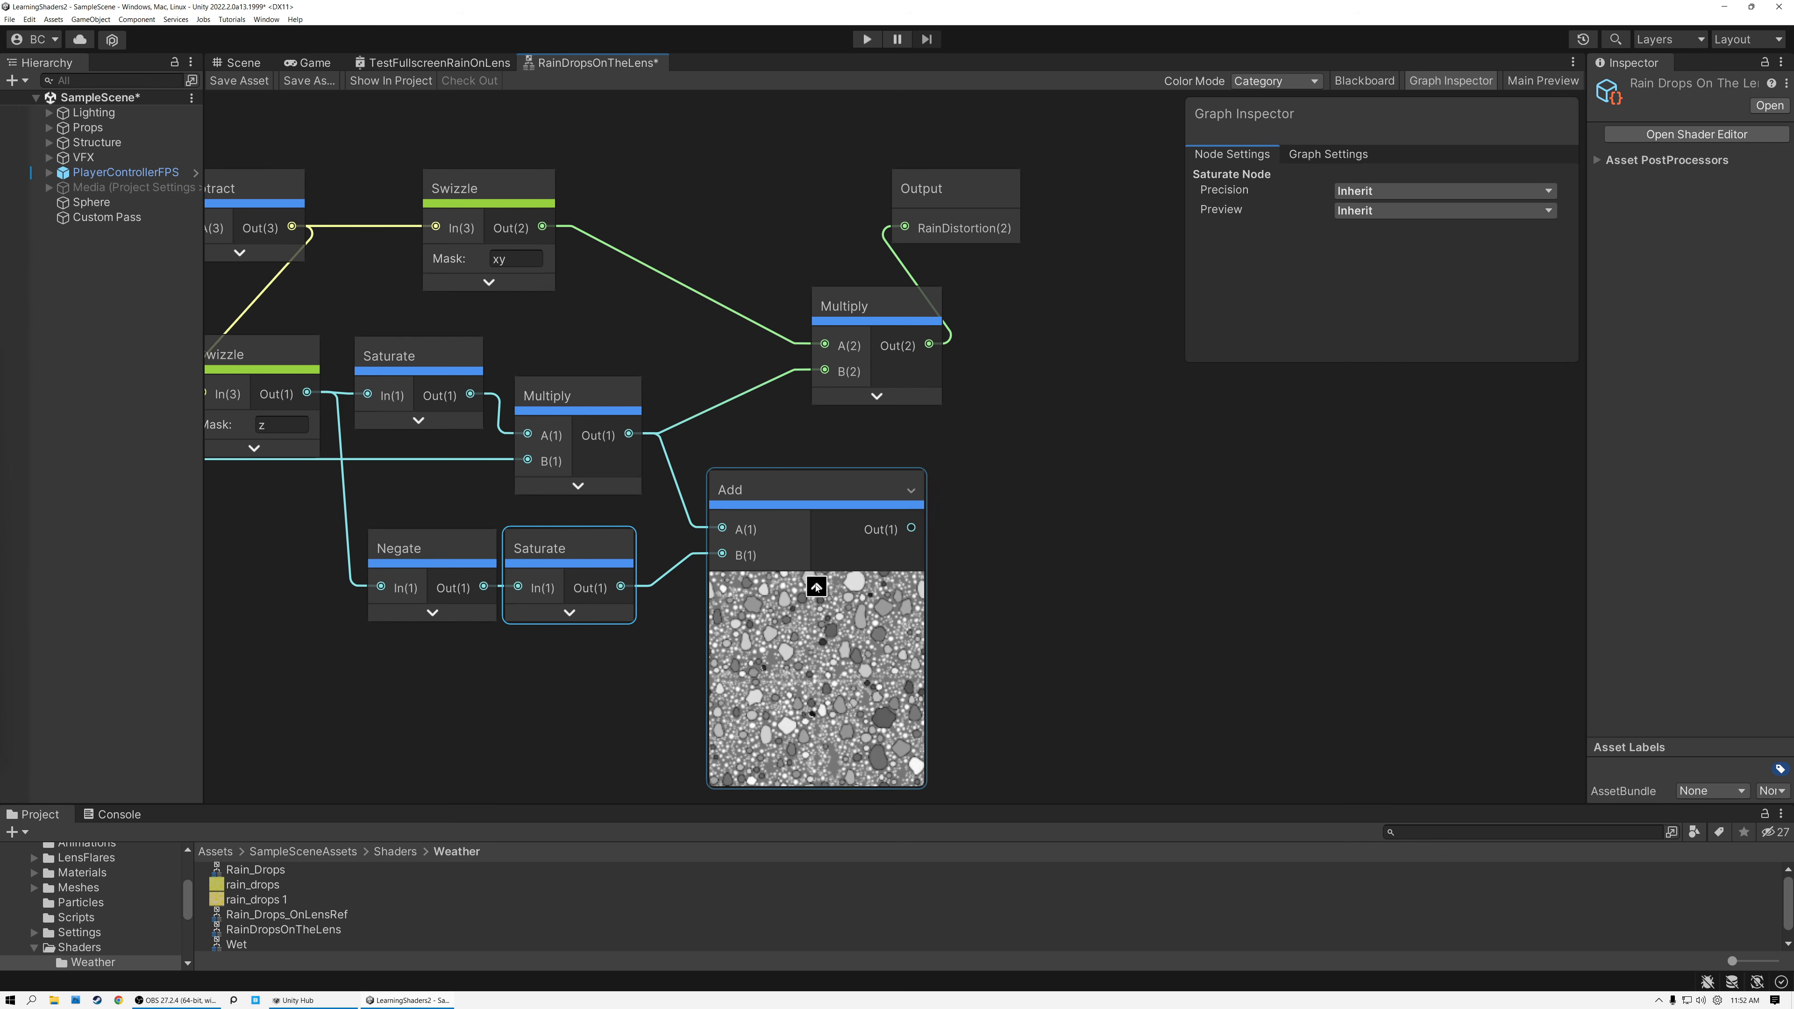
click(817, 582)
drag(822, 528, 824, 371)
drag(873, 312, 806, 197)
Save the sub graph and look around the scene to inspect the combined static and dynamic drops.
click(240, 80)
click(240, 62)
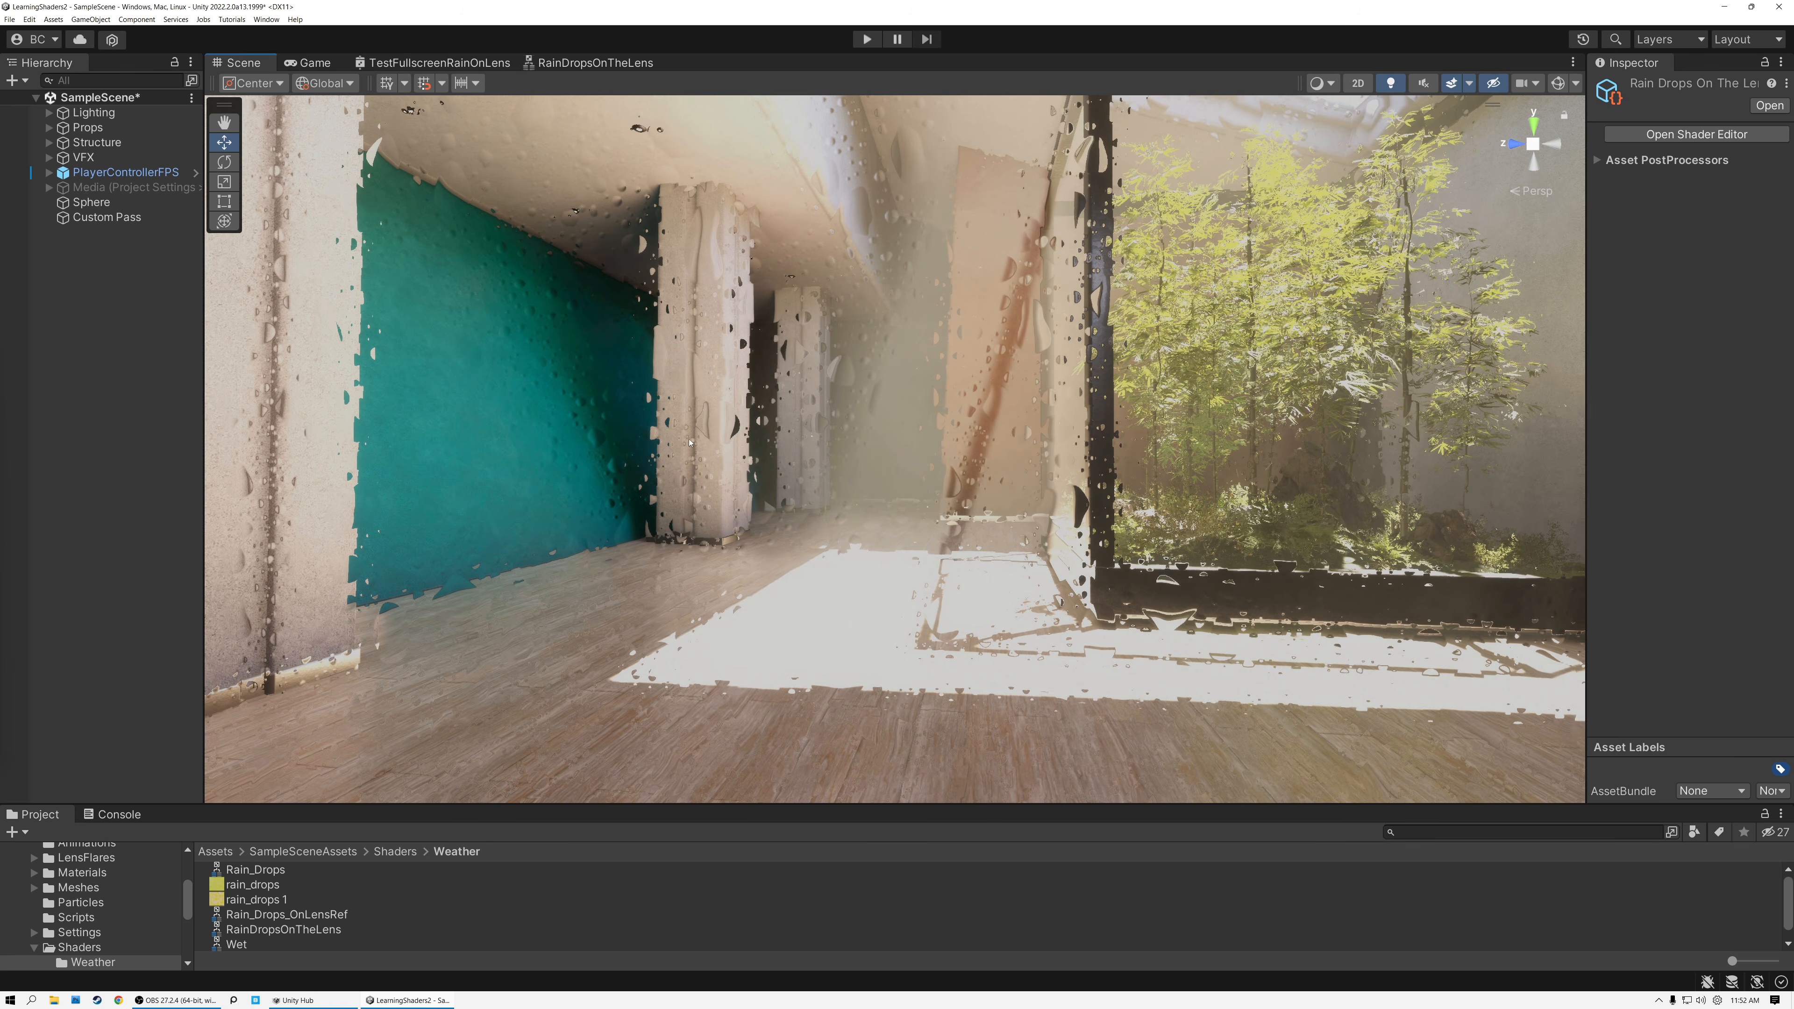
right_drag(725, 467, 281, 530)
right_drag(865, 482, 694, 478)
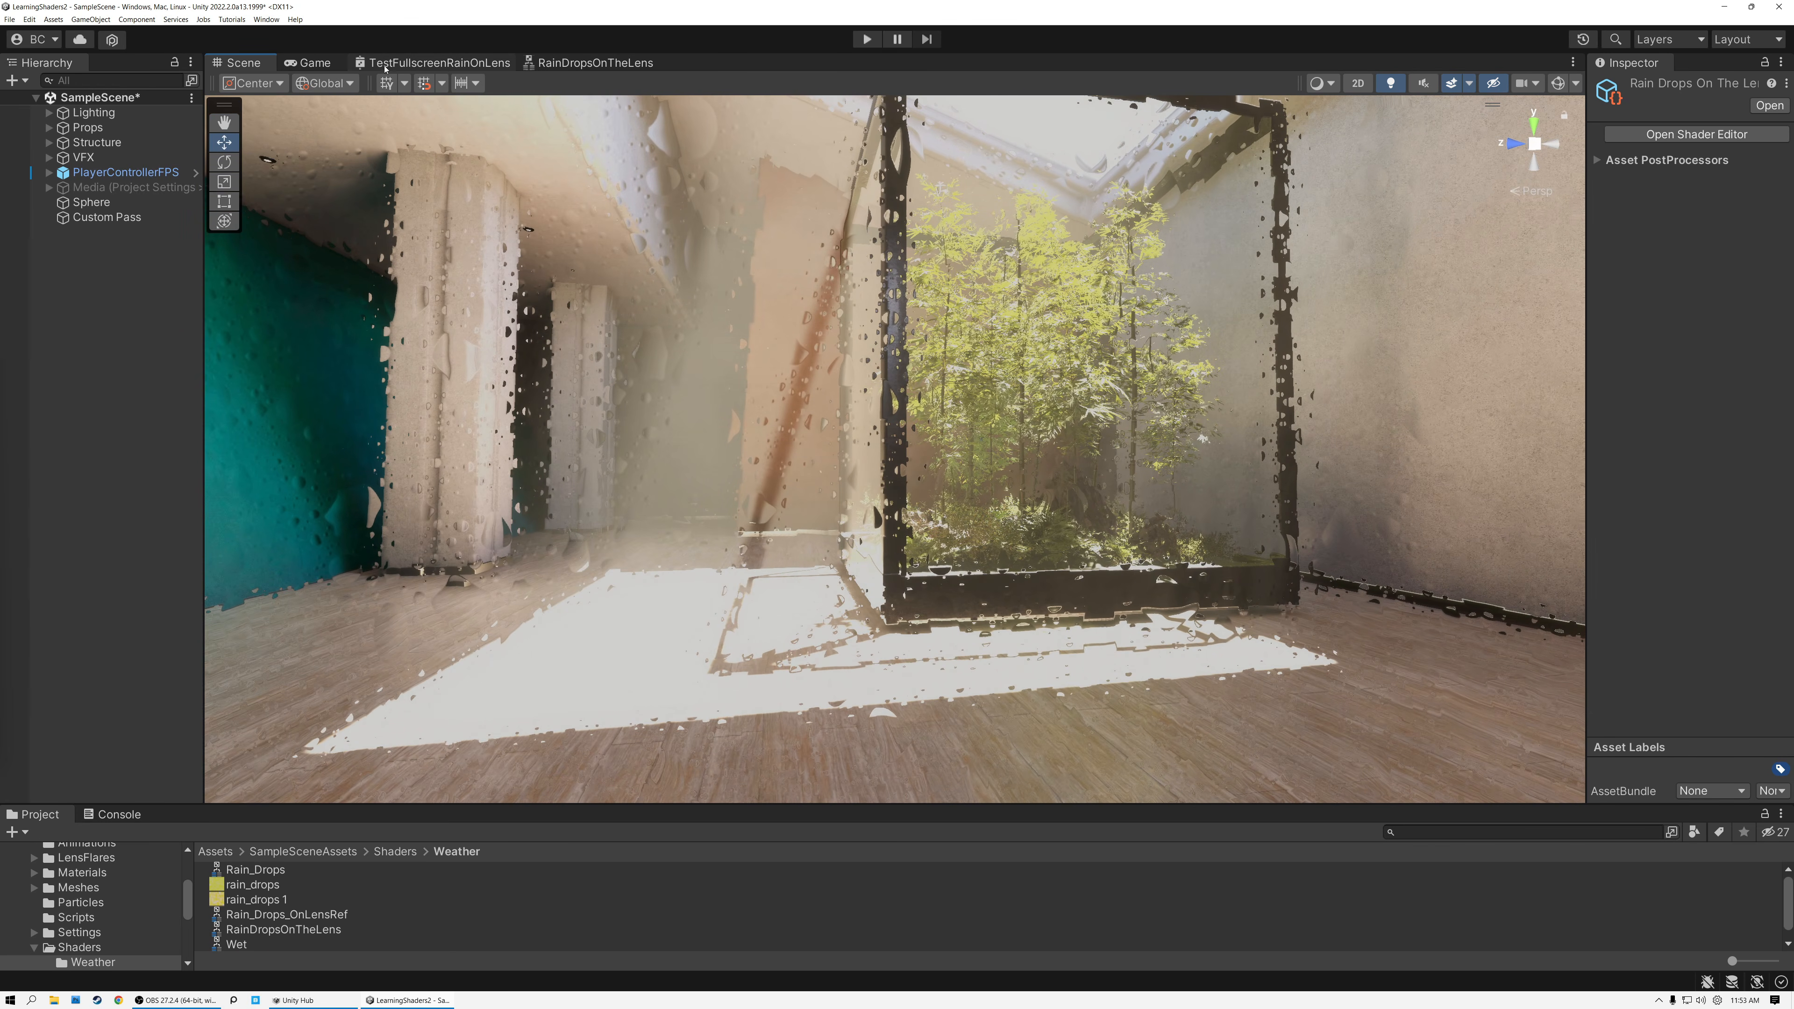
In TestFullscreenRainOnLens, move RainDropsOnTheLens and its Multiply node up, placing the Multiply directly beneath Screen Position.
click(409, 64)
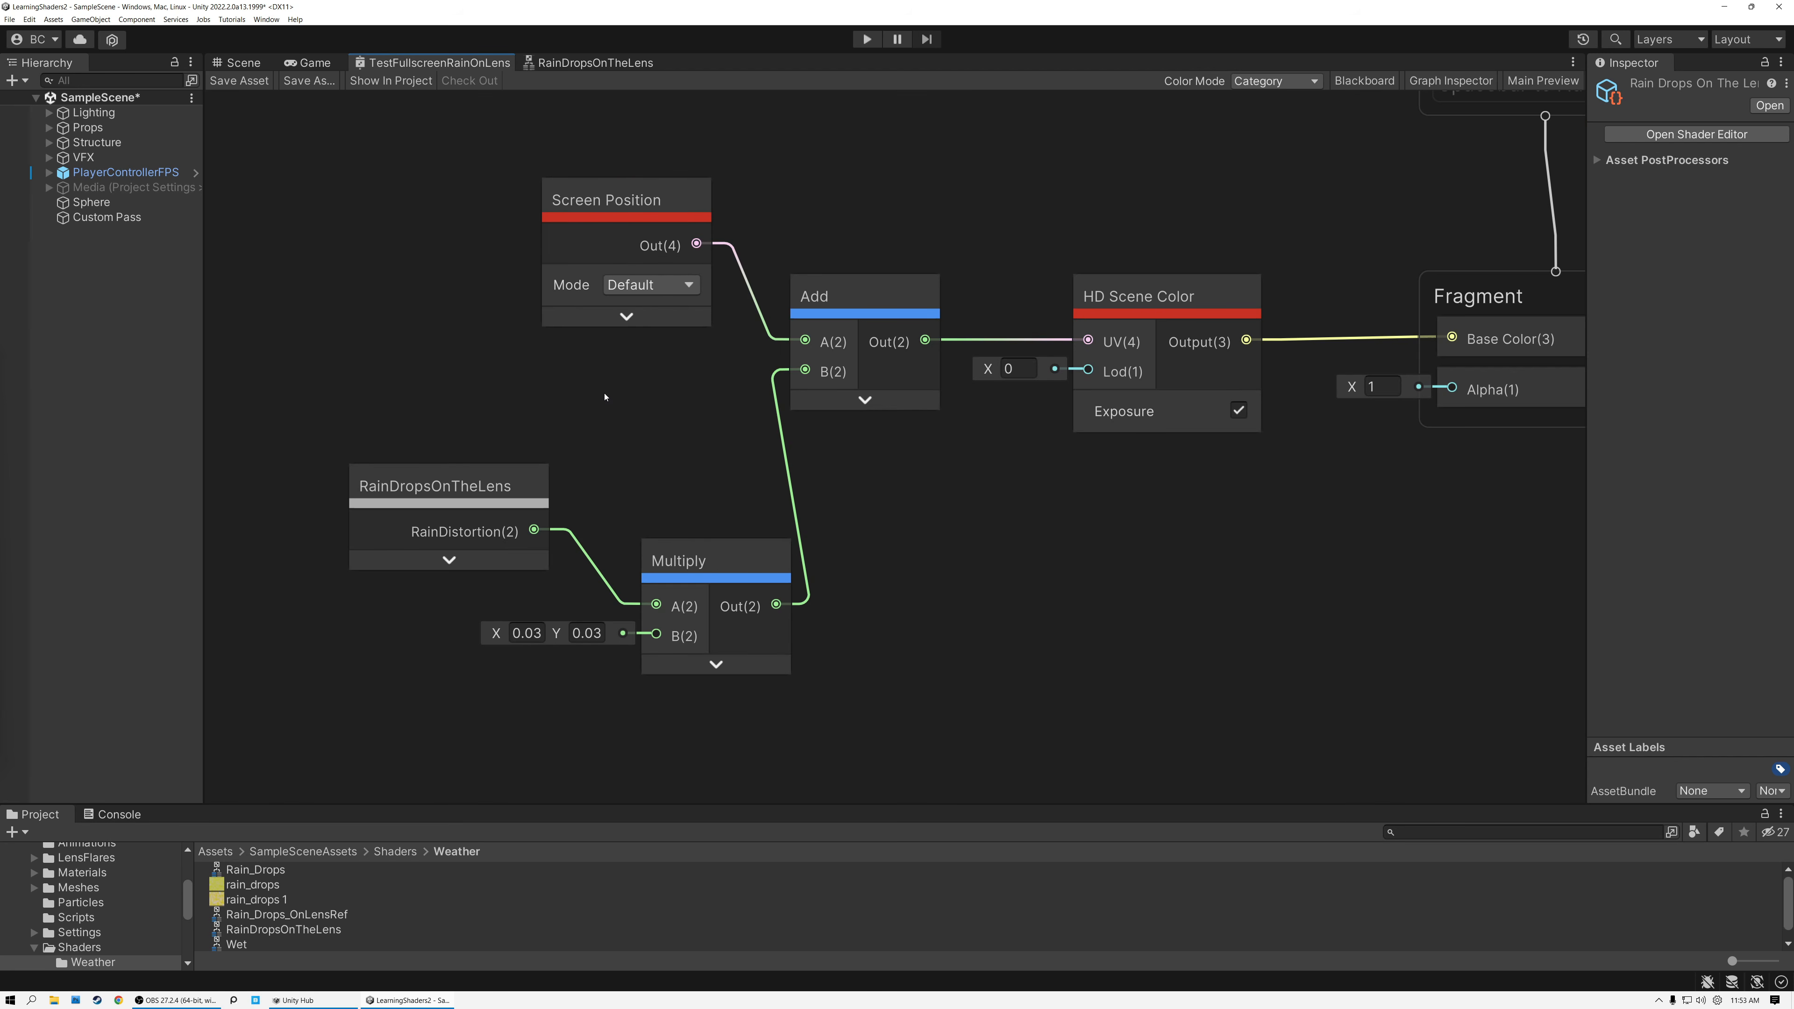
click(451, 486)
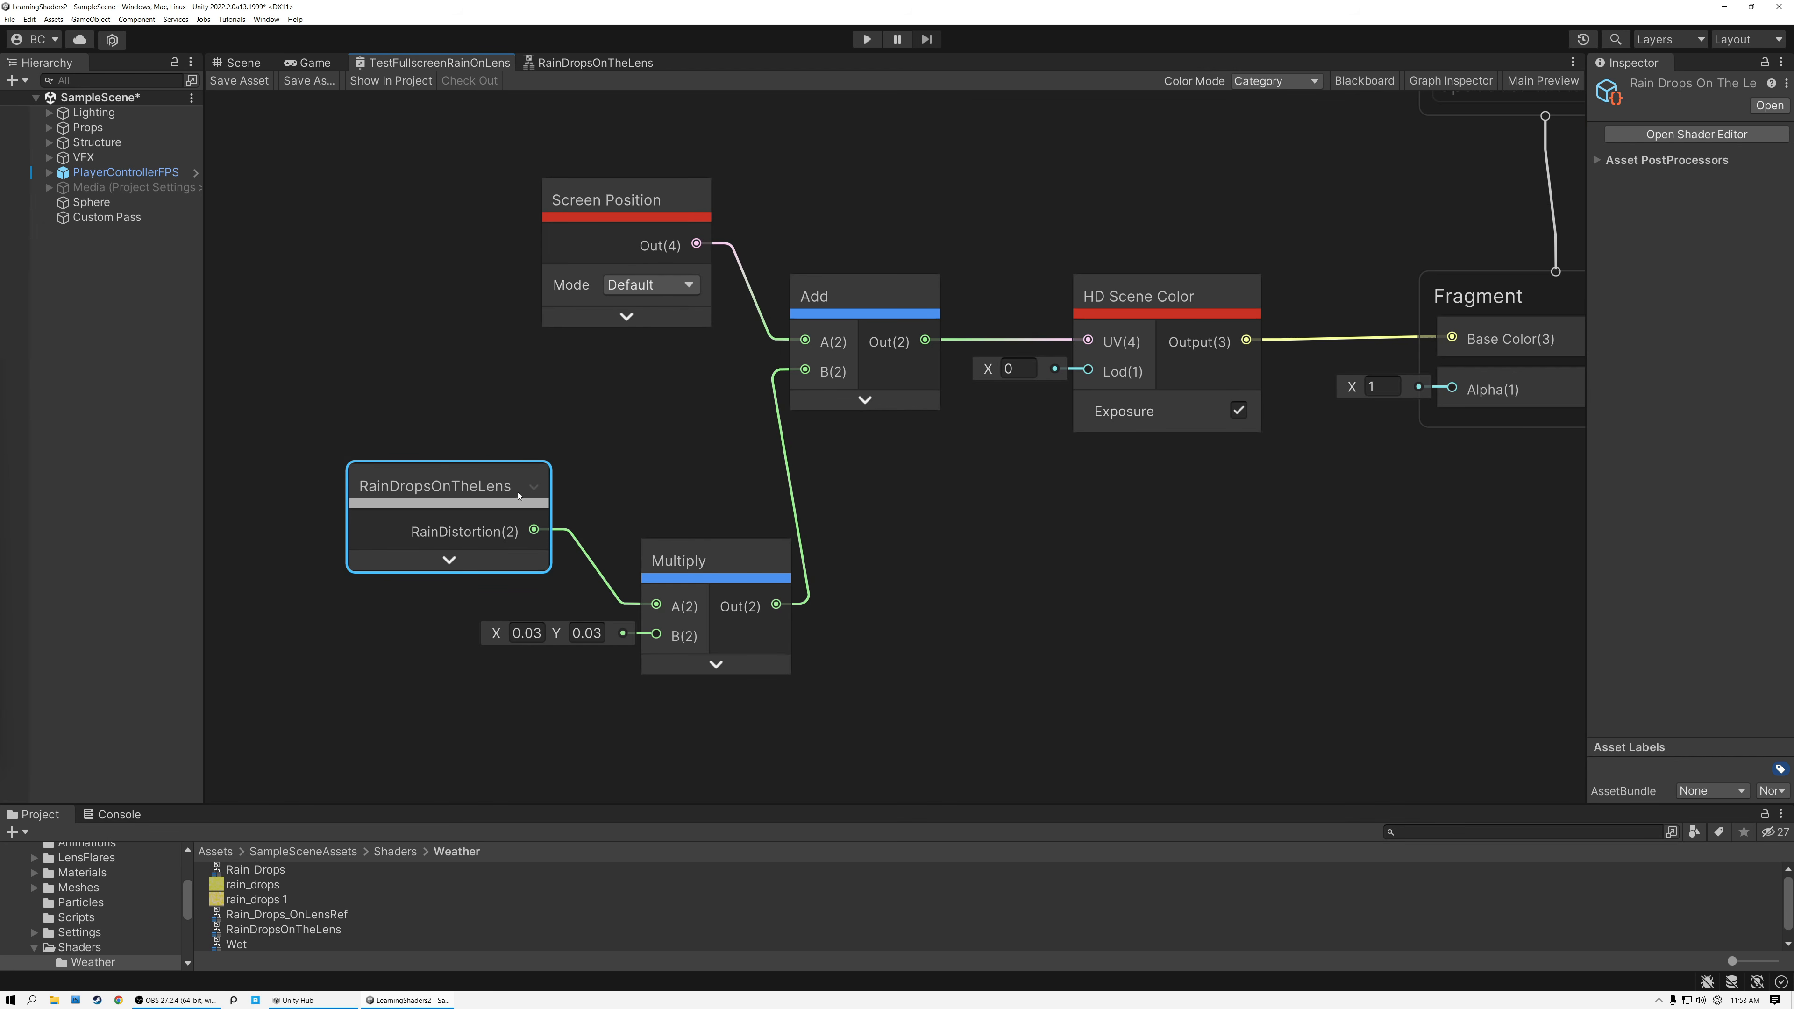
drag(478, 486, 443, 446)
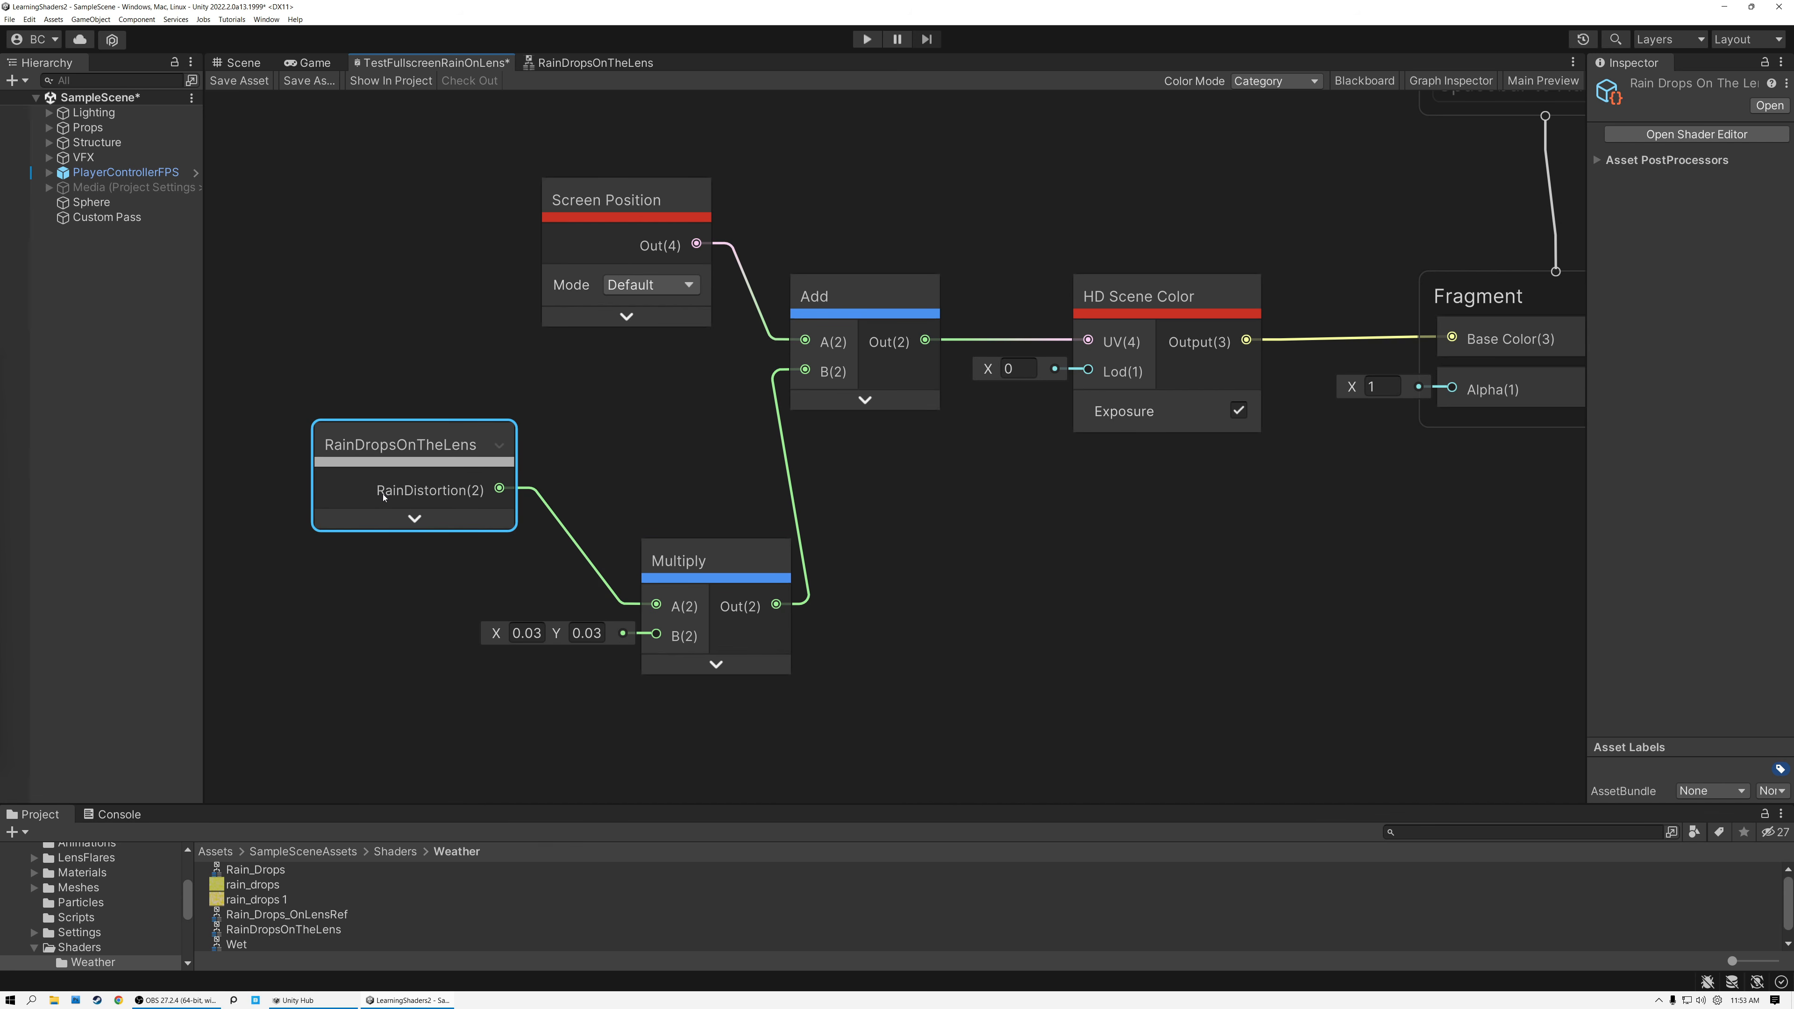
drag(678, 562, 623, 501)
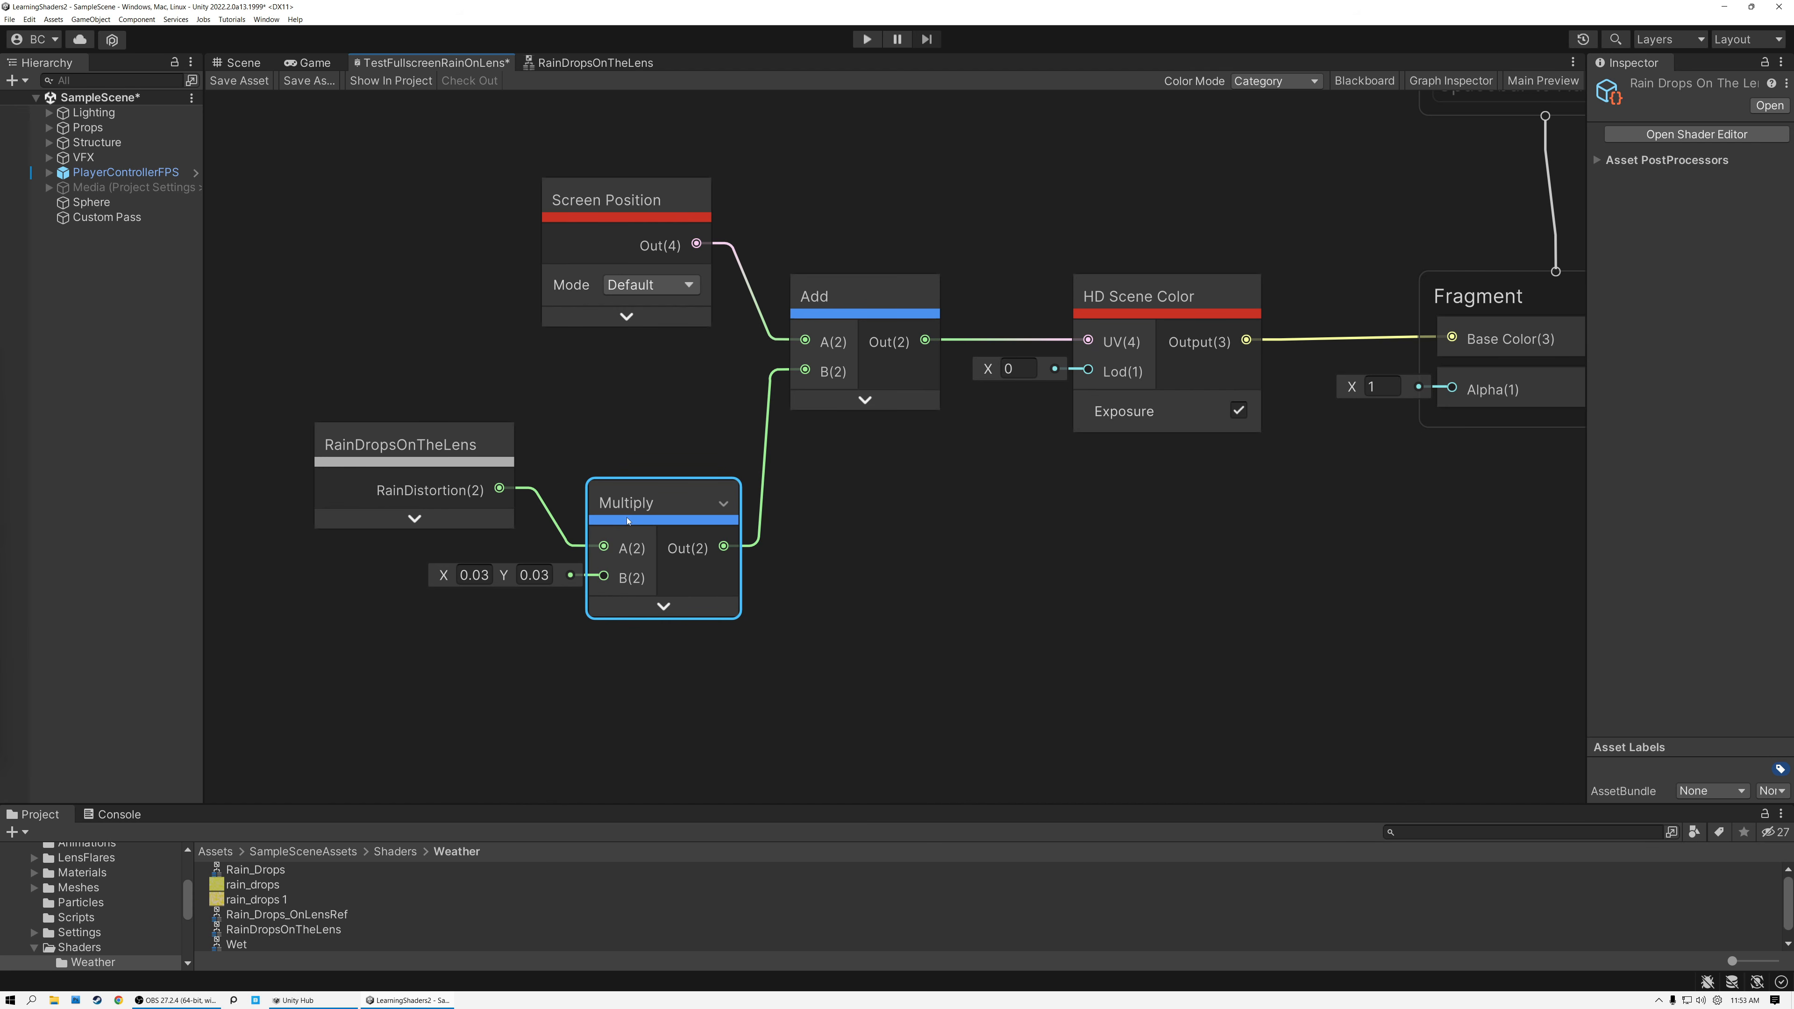
click(631, 220)
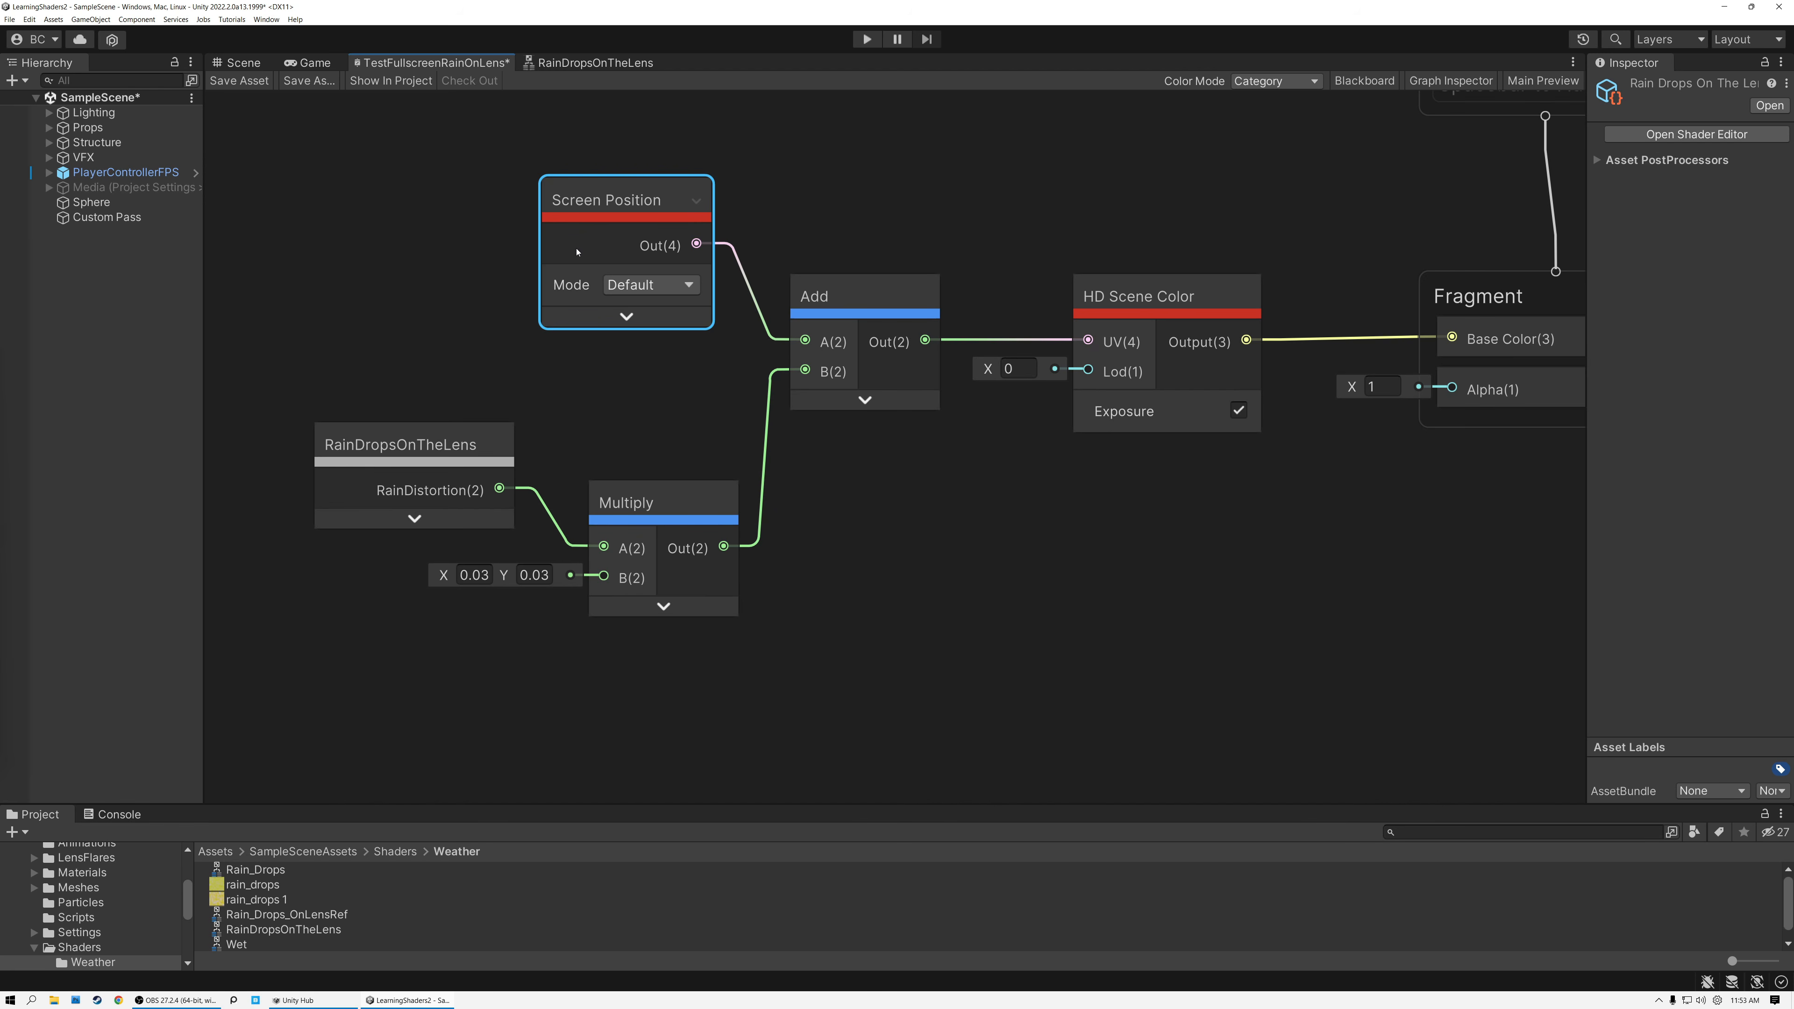
drag(437, 384, 667, 402)
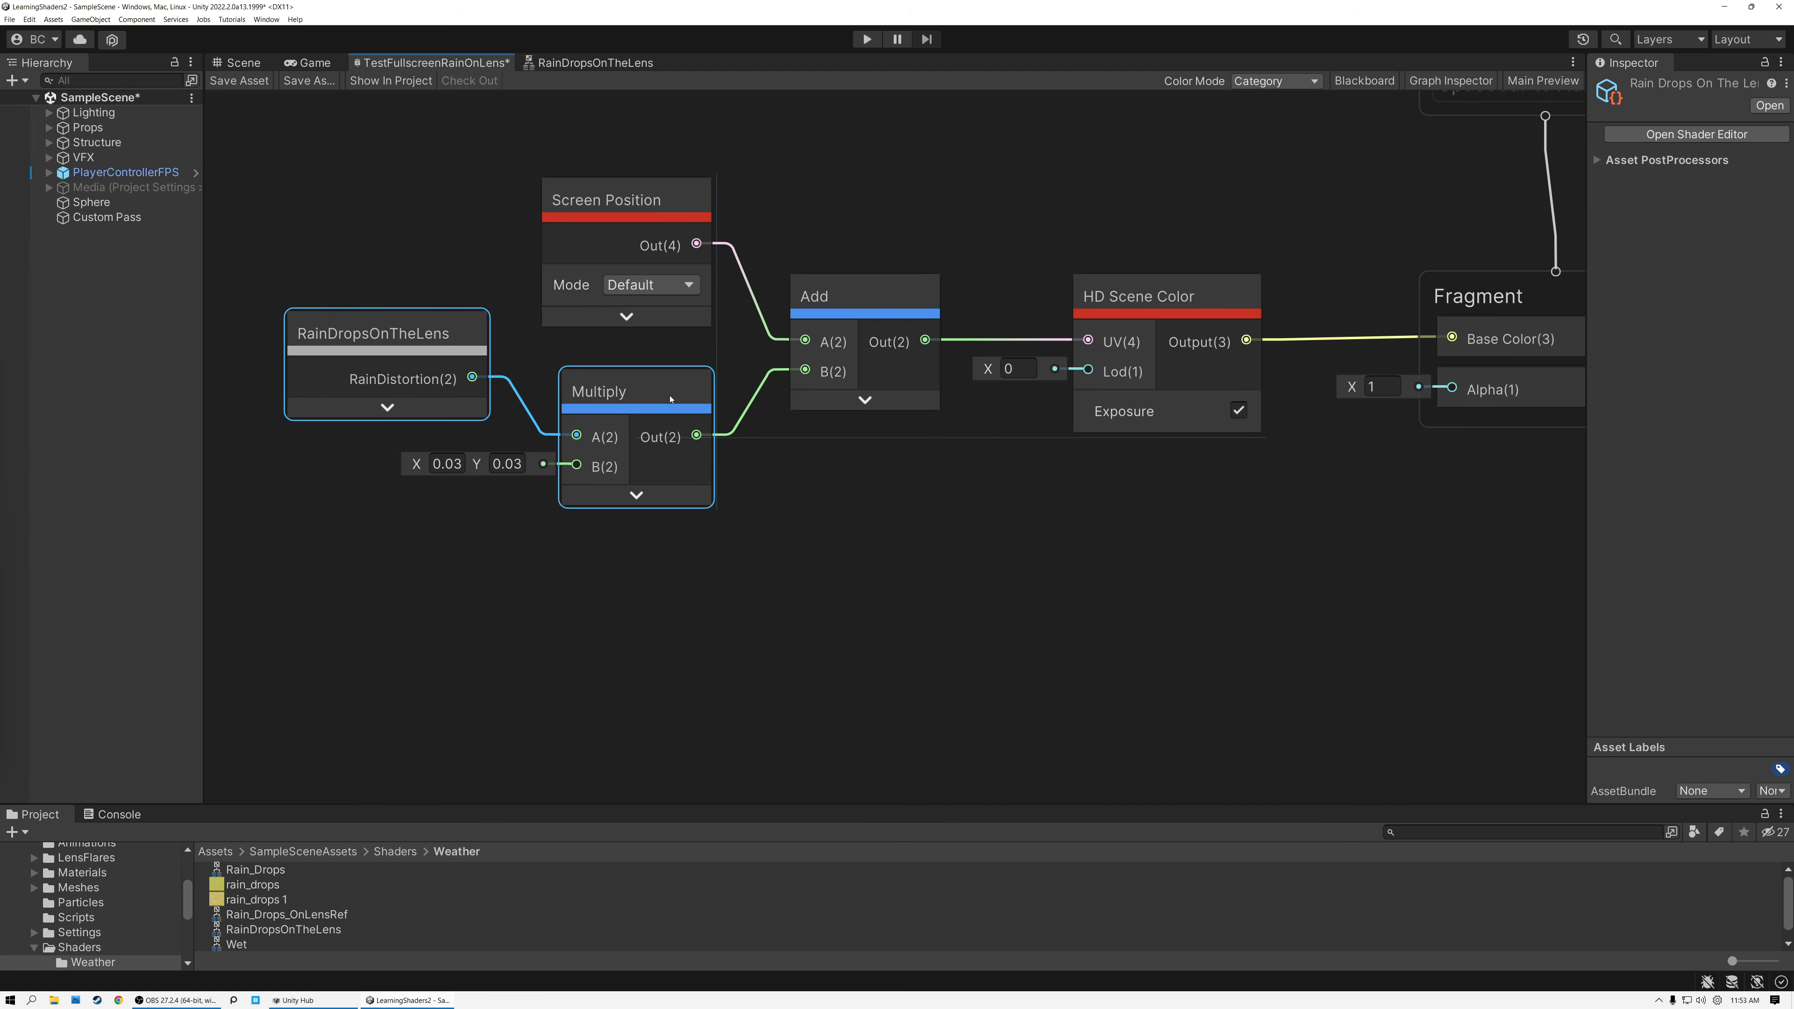
click(1158, 300)
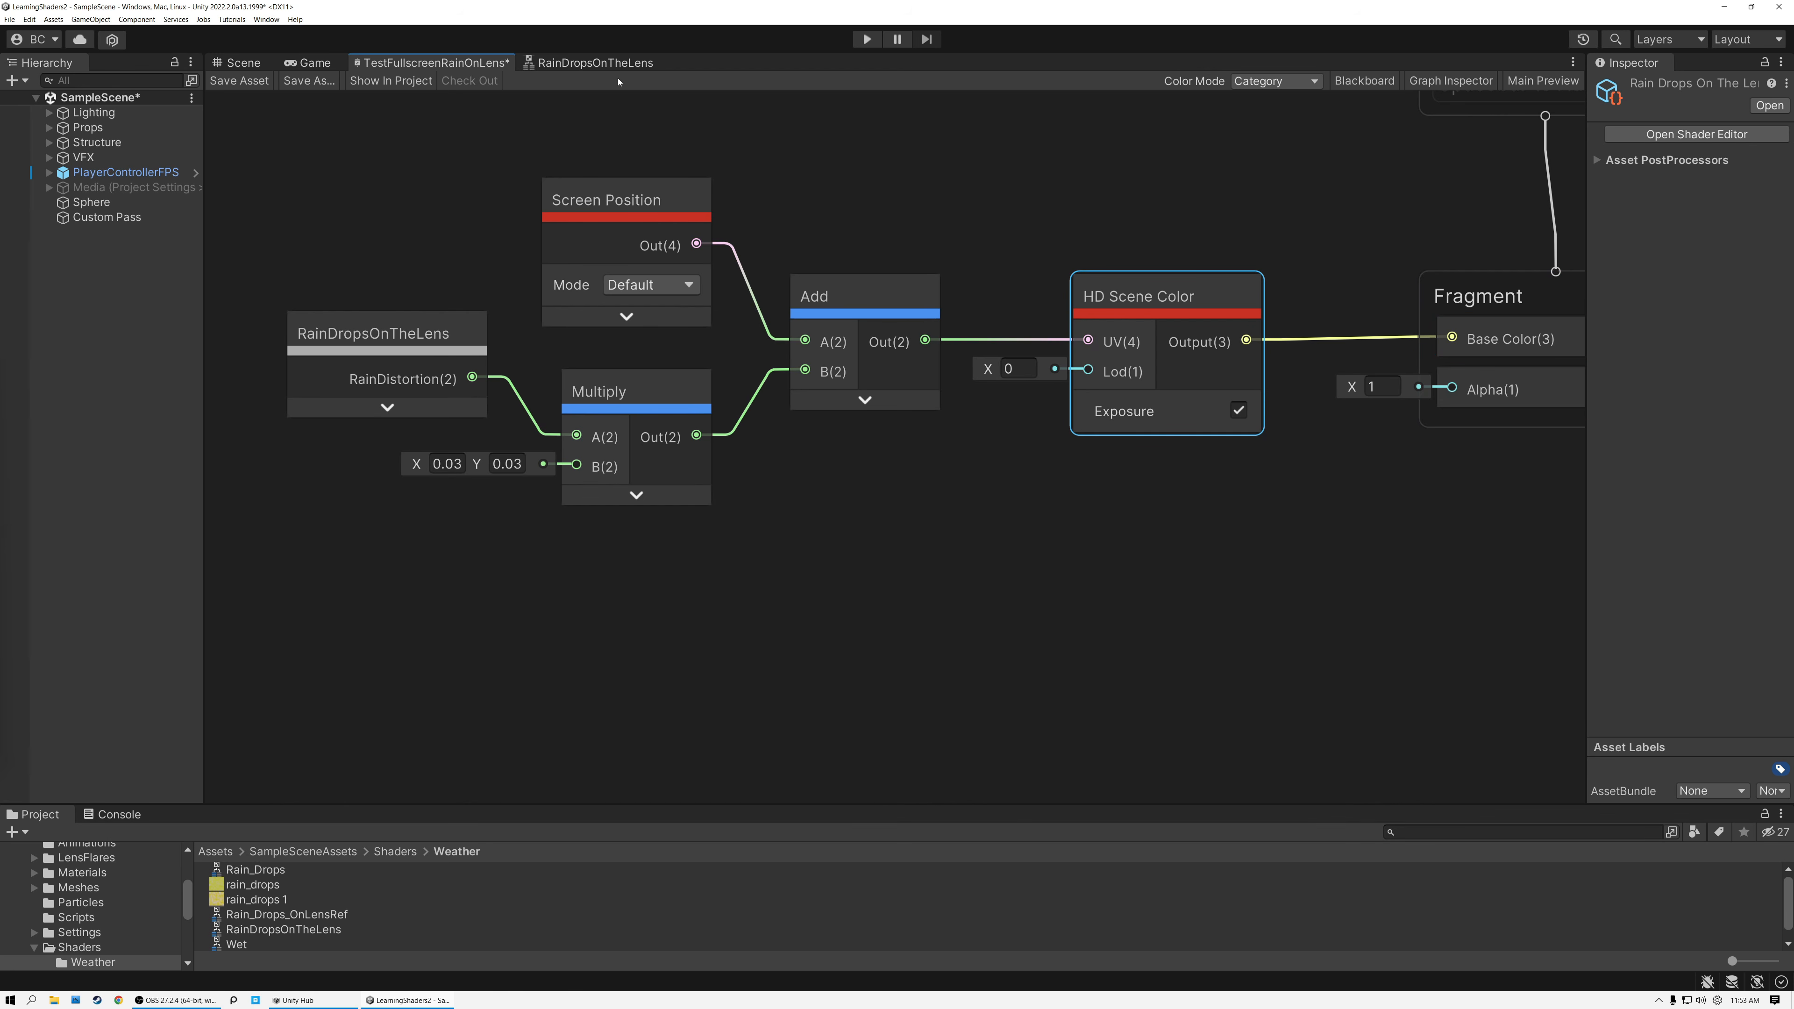
Return to RainDropsOnTheLens and hide the Graph Inspector so the whole node network can be viewed.
click(602, 64)
middle_drag(588, 333, 1155, 485)
scroll(916, 456, down, 3)
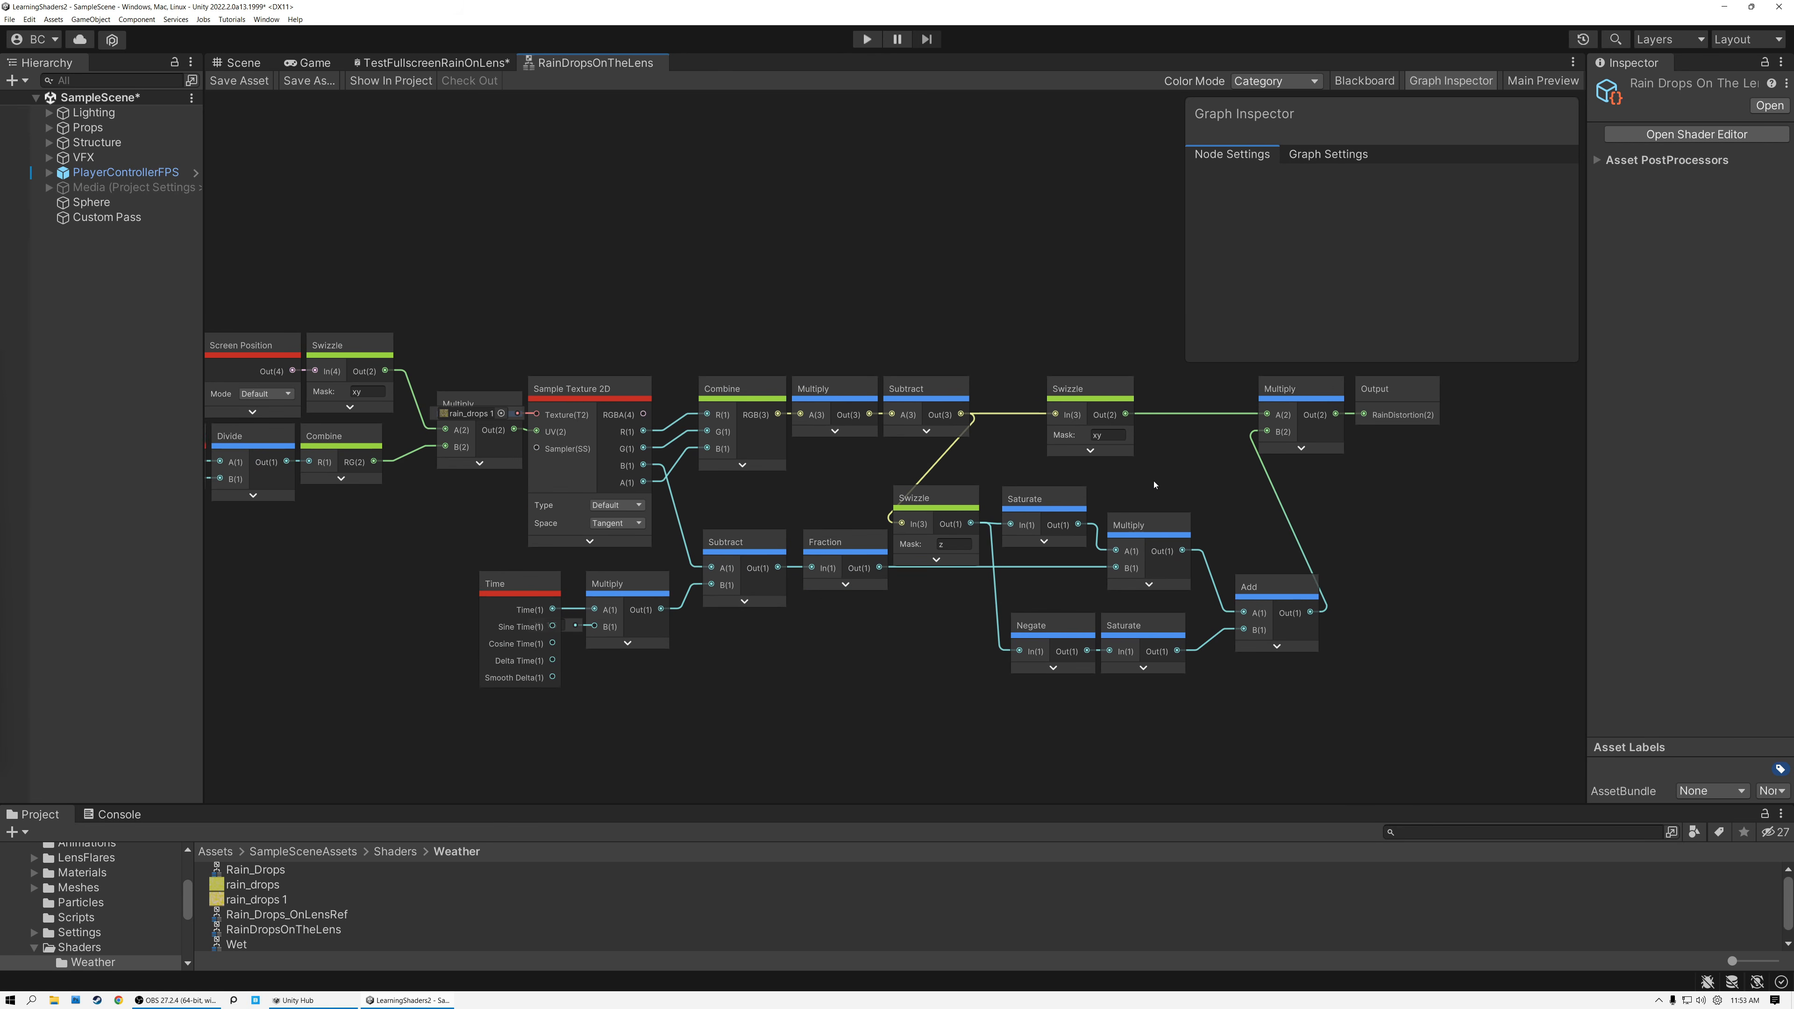
click(1438, 83)
middle_drag(710, 306, 818, 276)
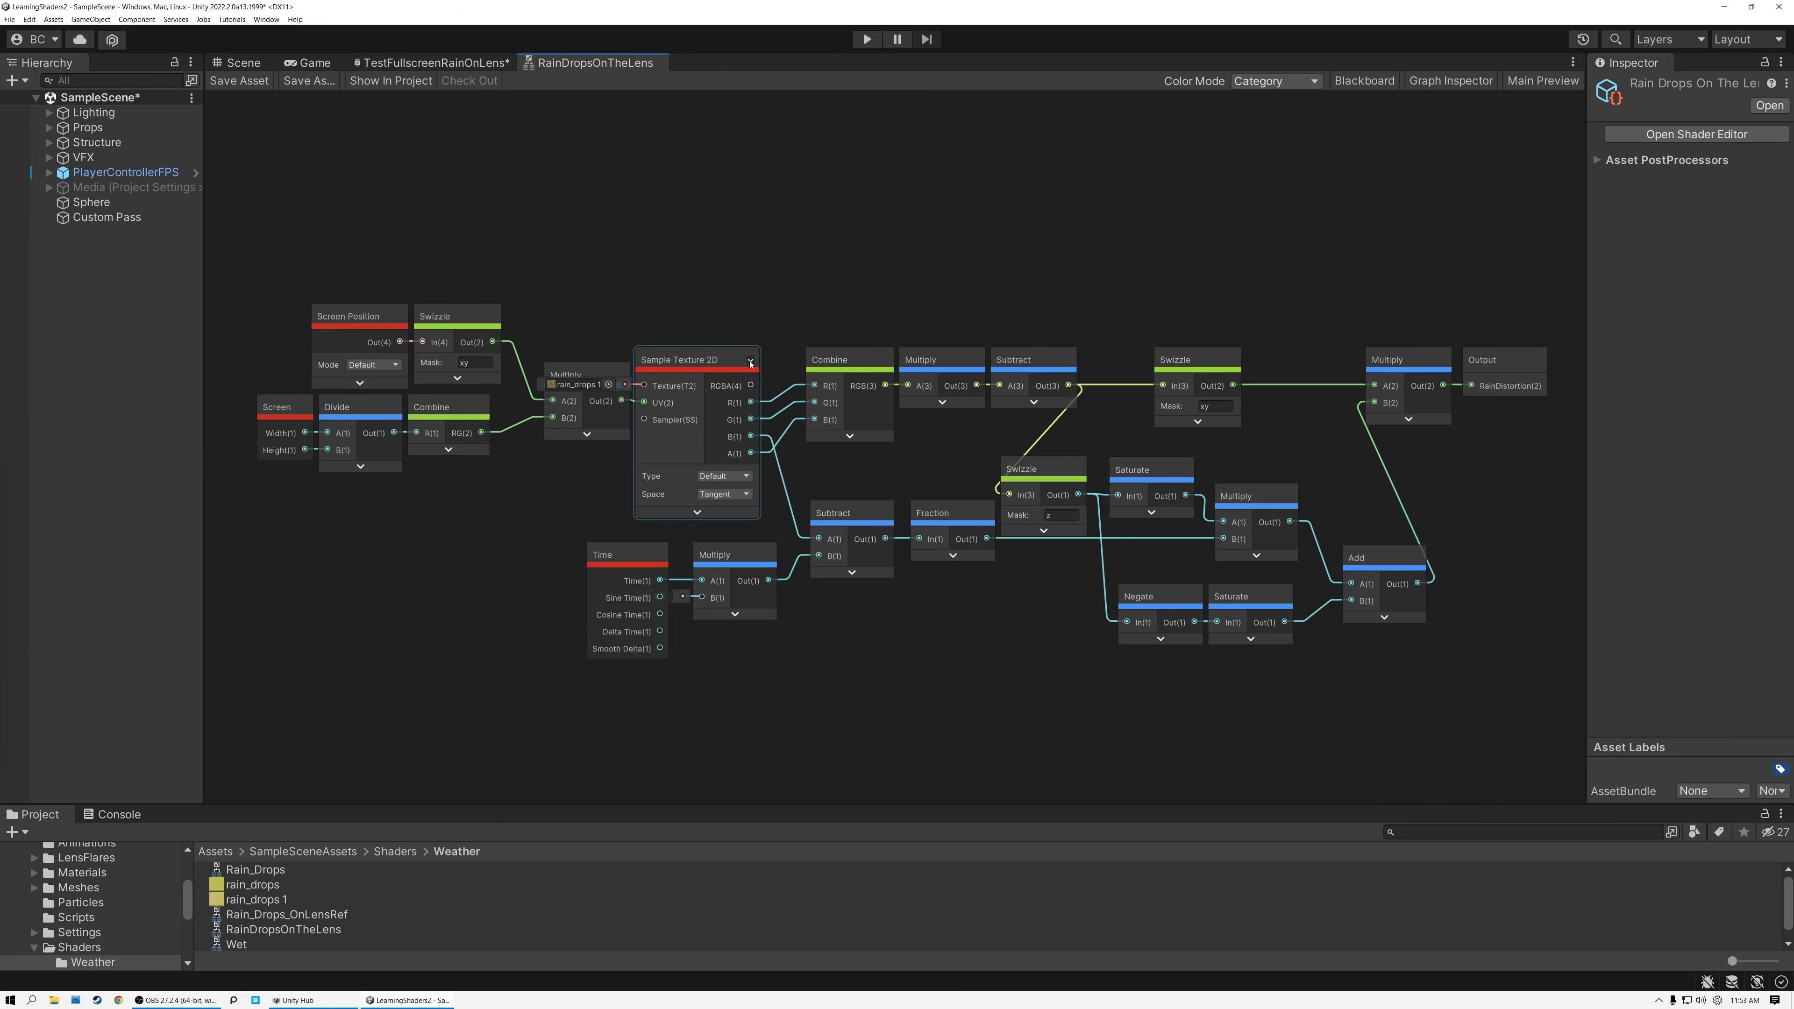
Collapse the unused ports on Sample Texture 2D, Time and the time Multiply, and save the sub graph.
click(751, 361)
drag(699, 364, 703, 378)
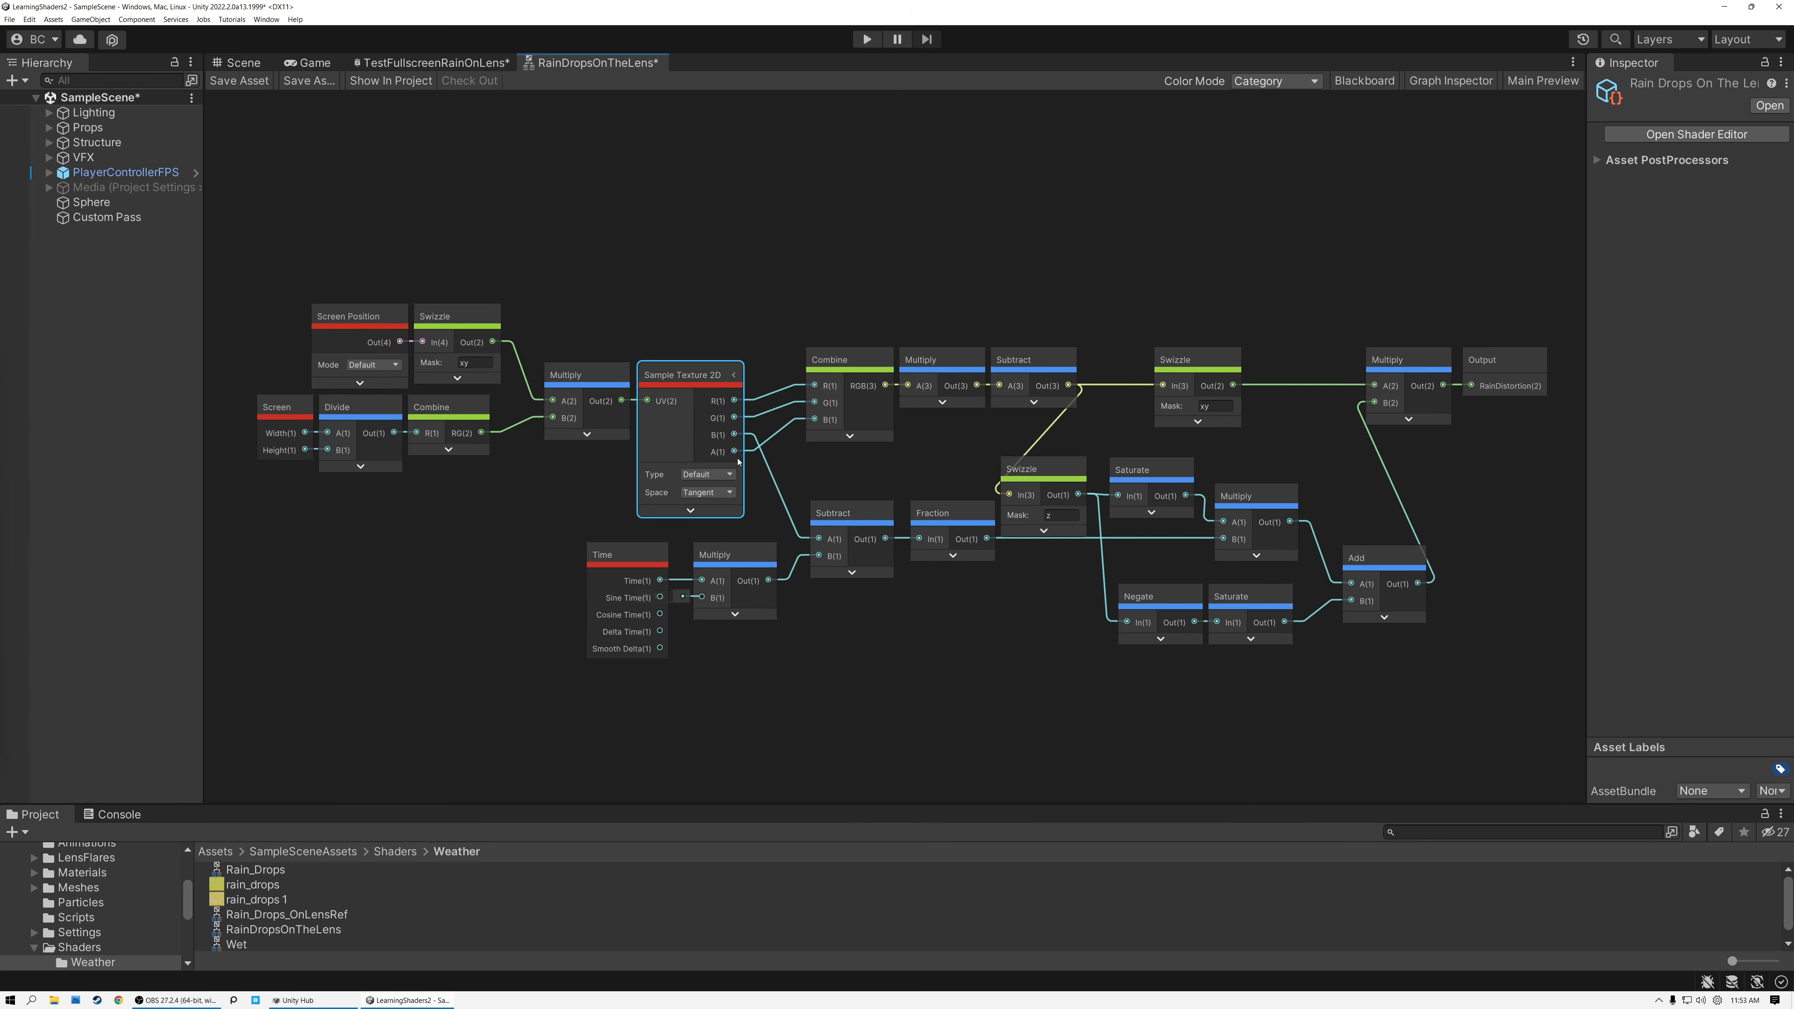
click(656, 555)
click(769, 556)
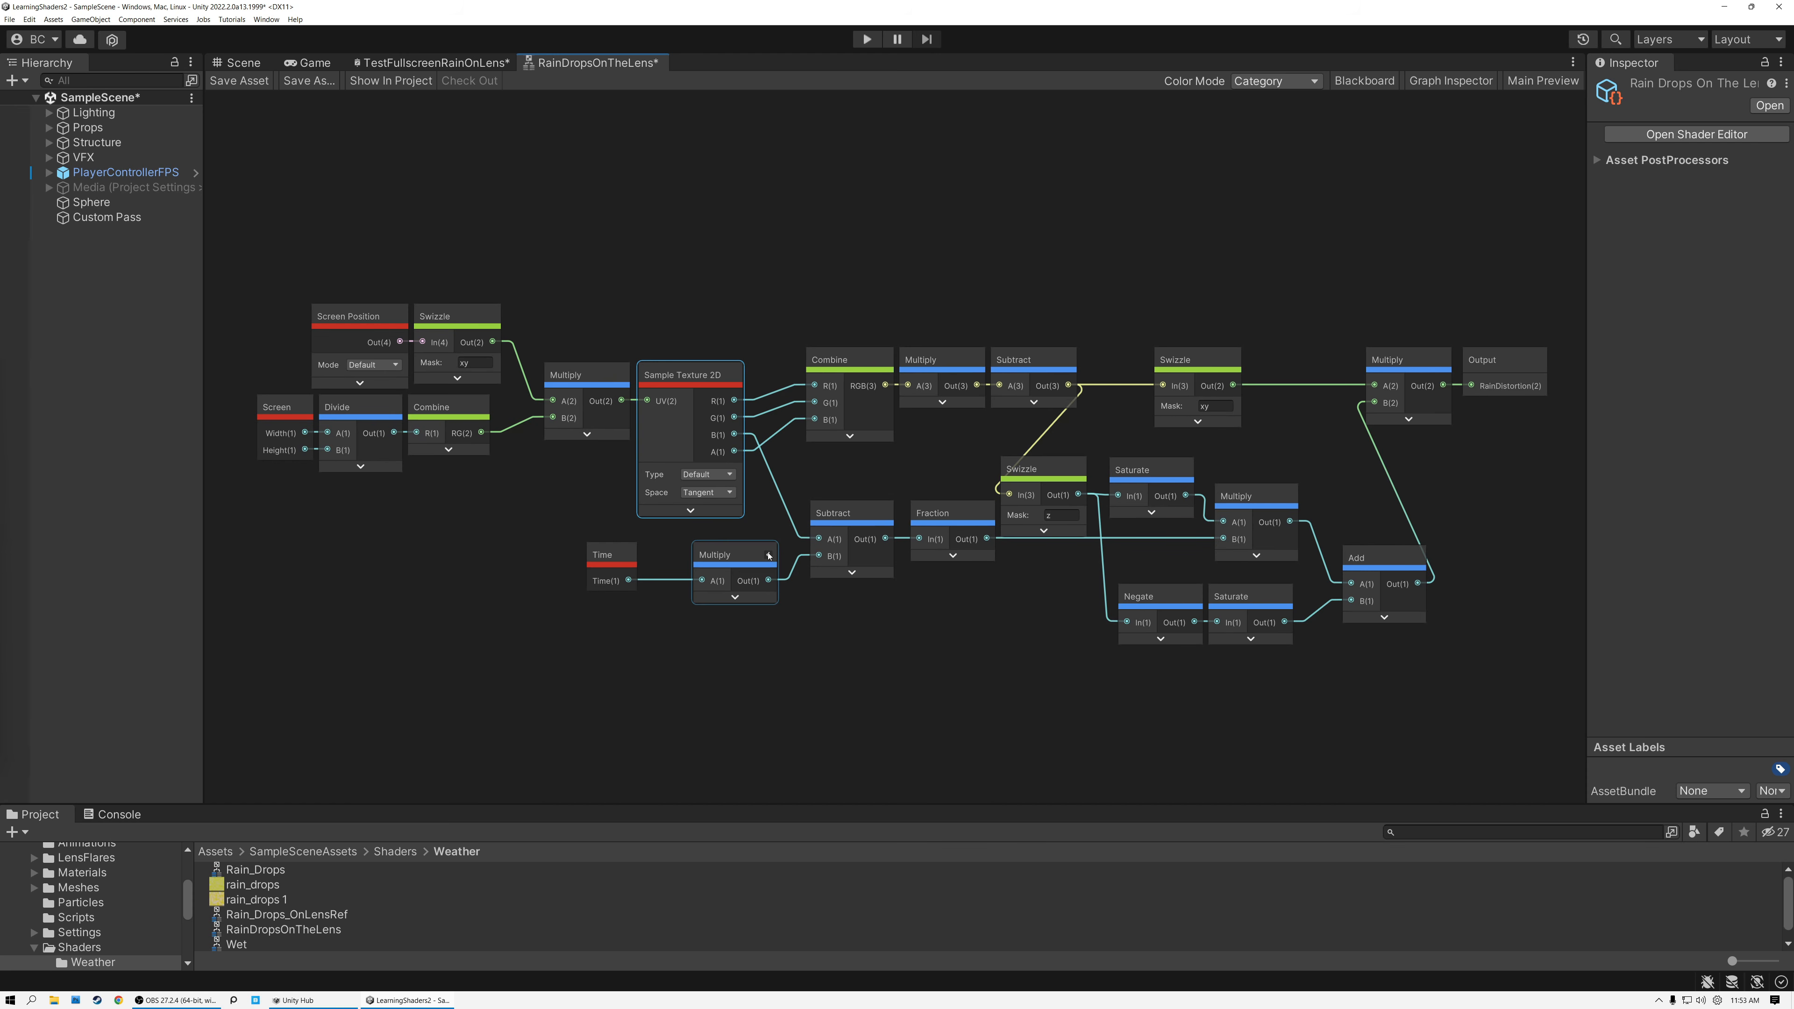
click(1507, 363)
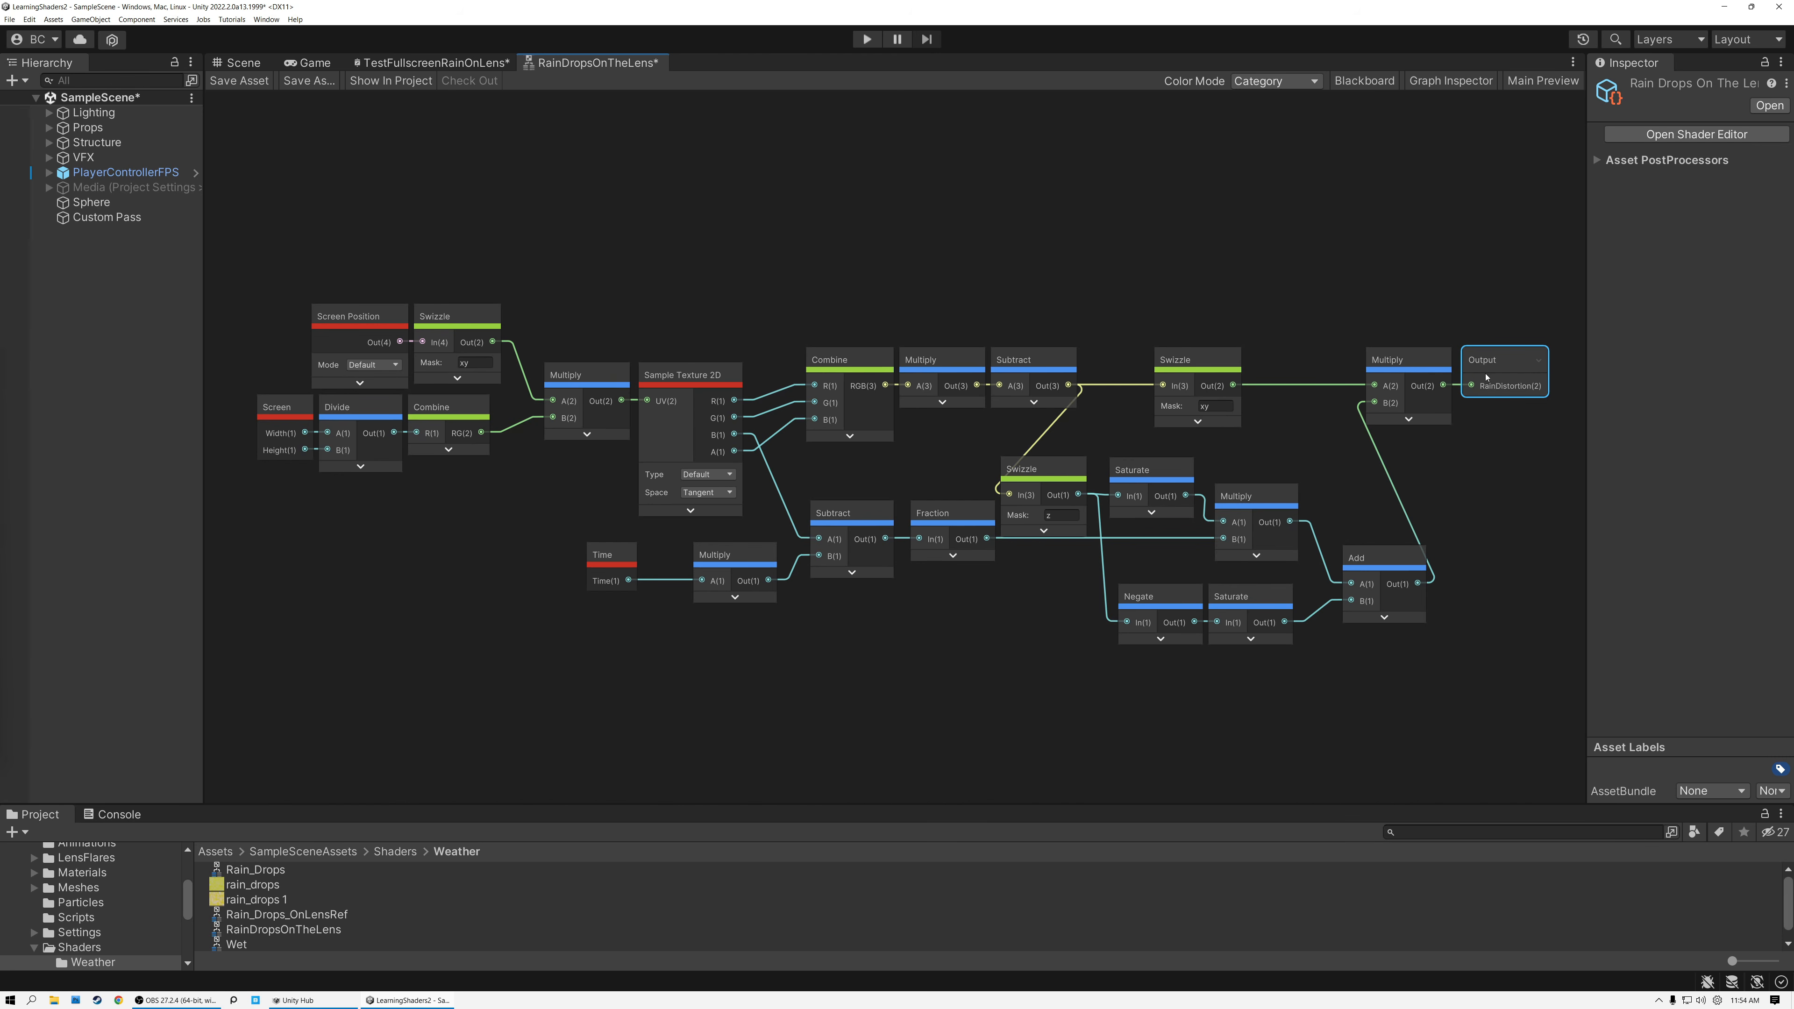
click(239, 80)
Review the Screen Position and HD Scene Color nodes in TestFullscreenRainOnLens, and inspect the rain distortion in the scene.
click(435, 62)
click(613, 200)
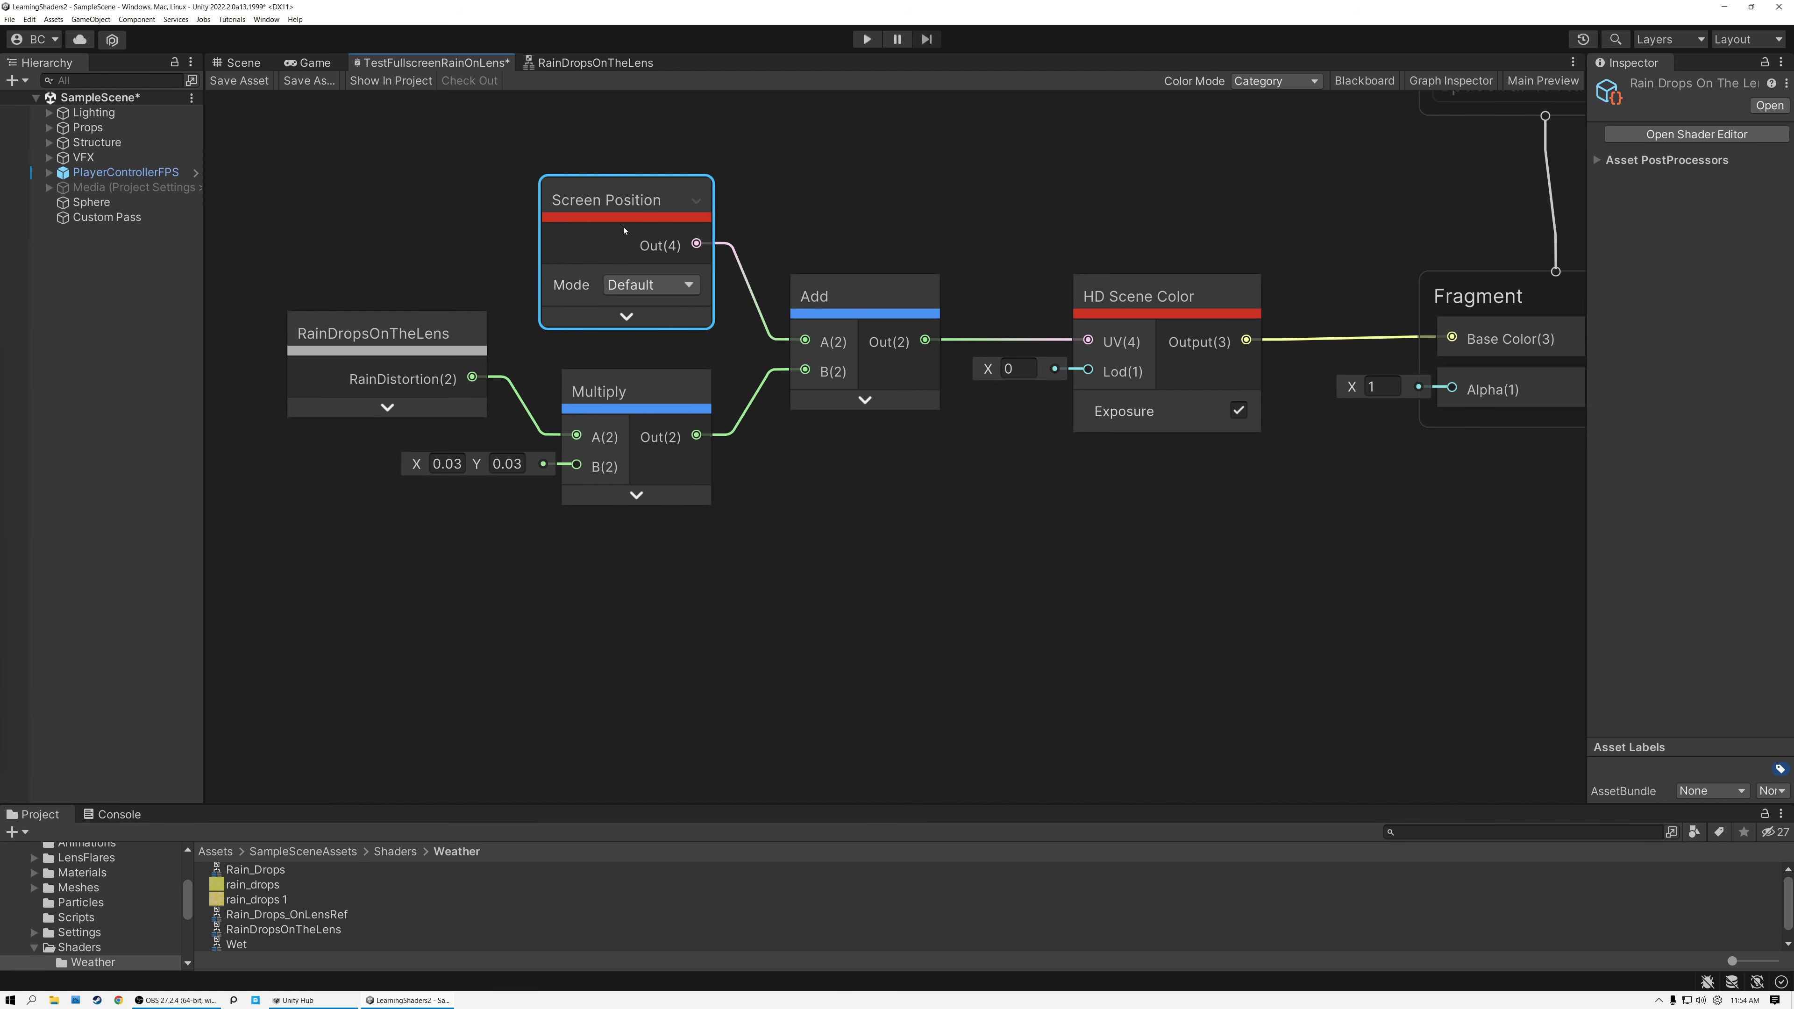
click(1158, 301)
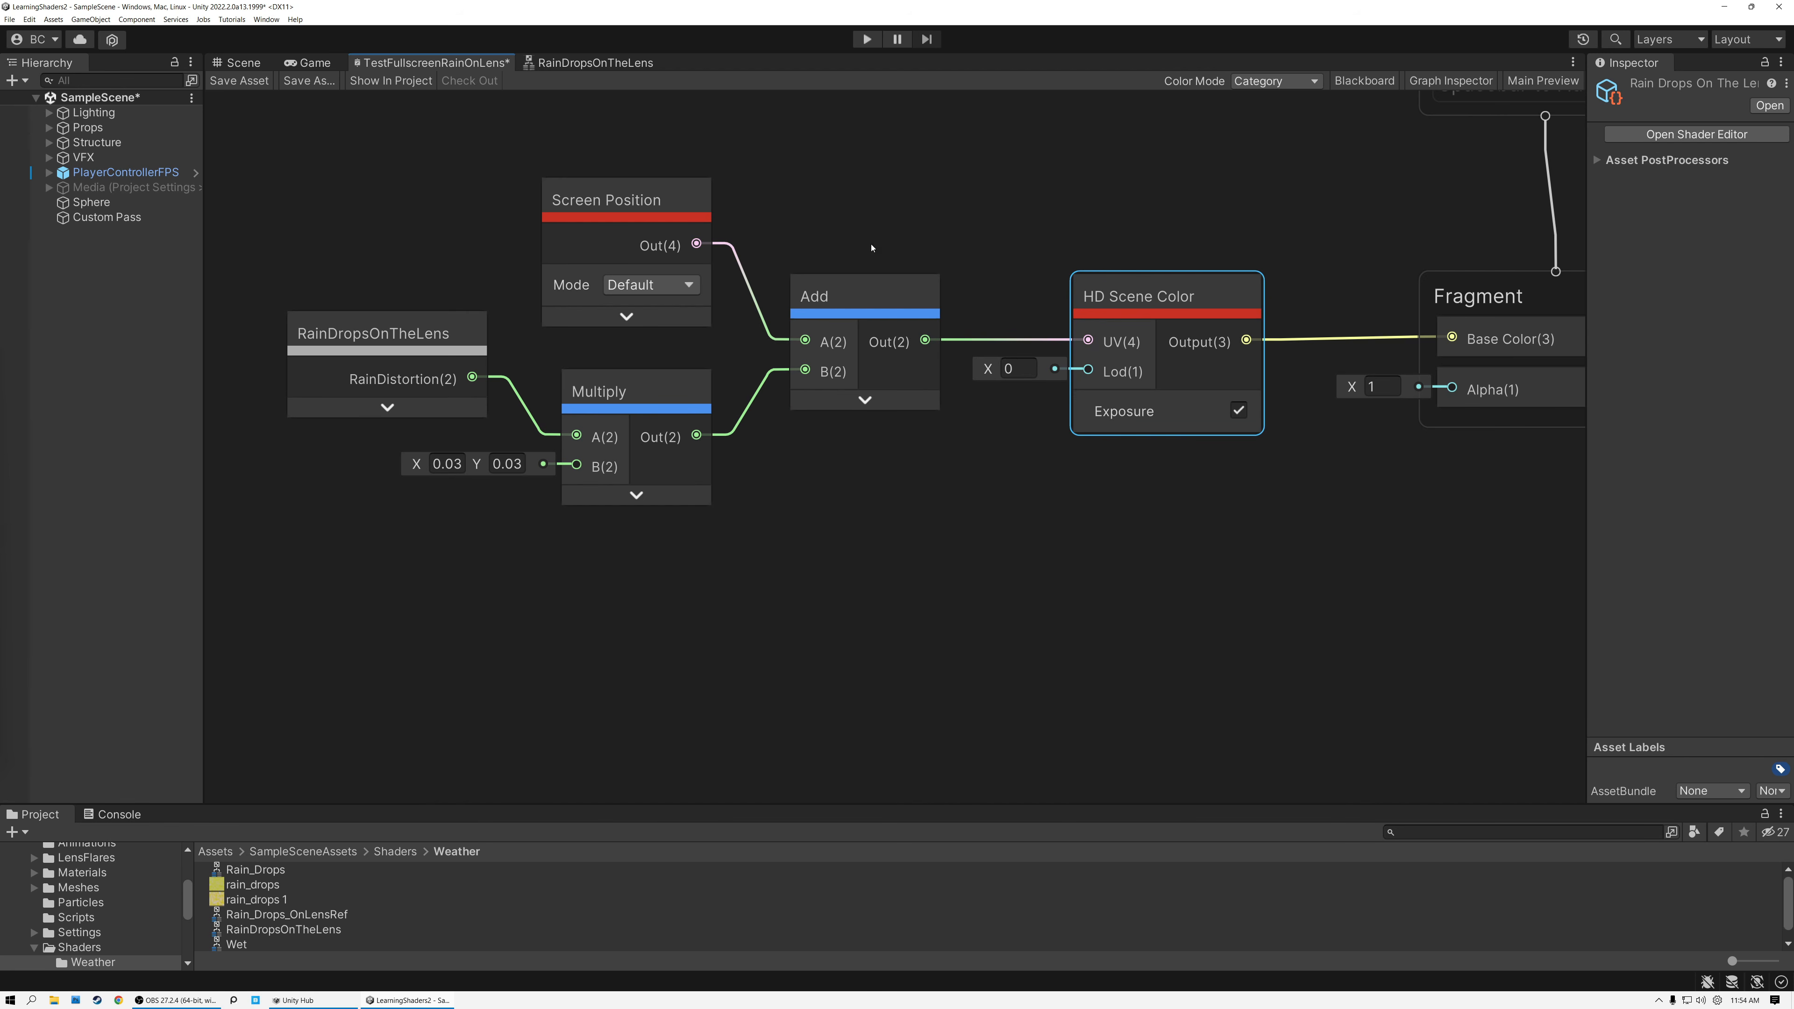
click(241, 64)
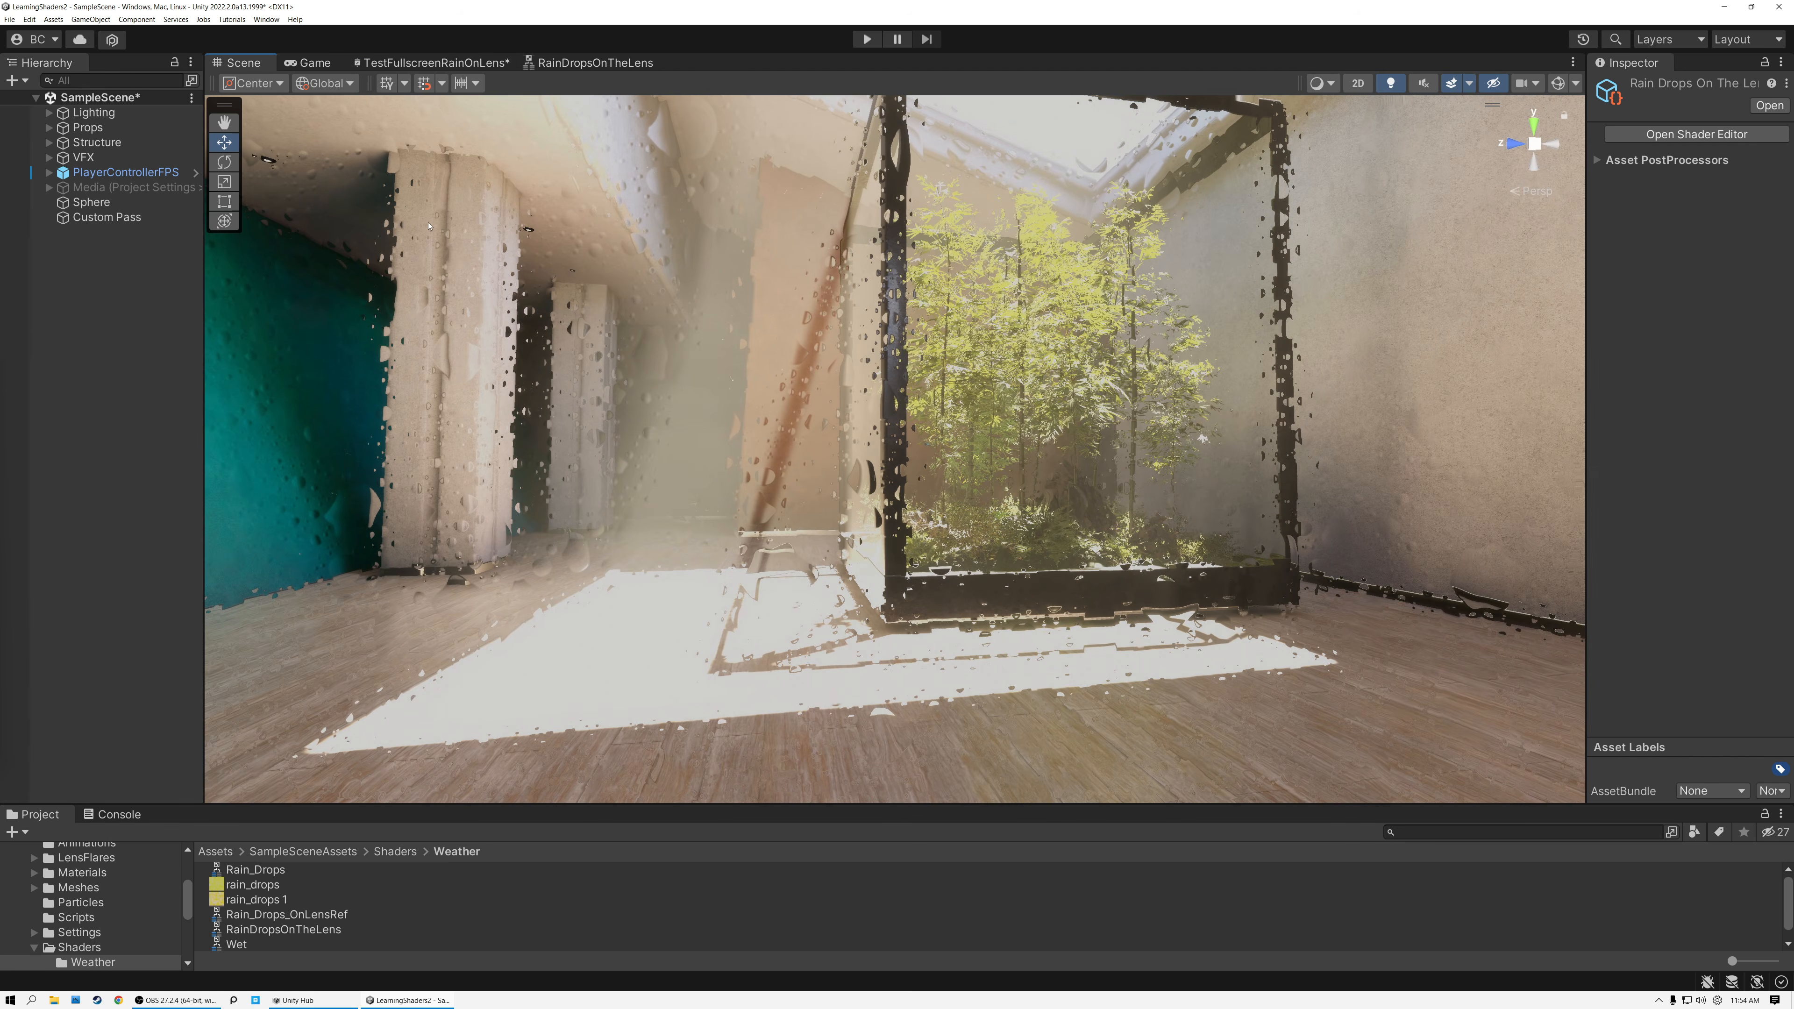
right_drag(1086, 372, 635, 285)
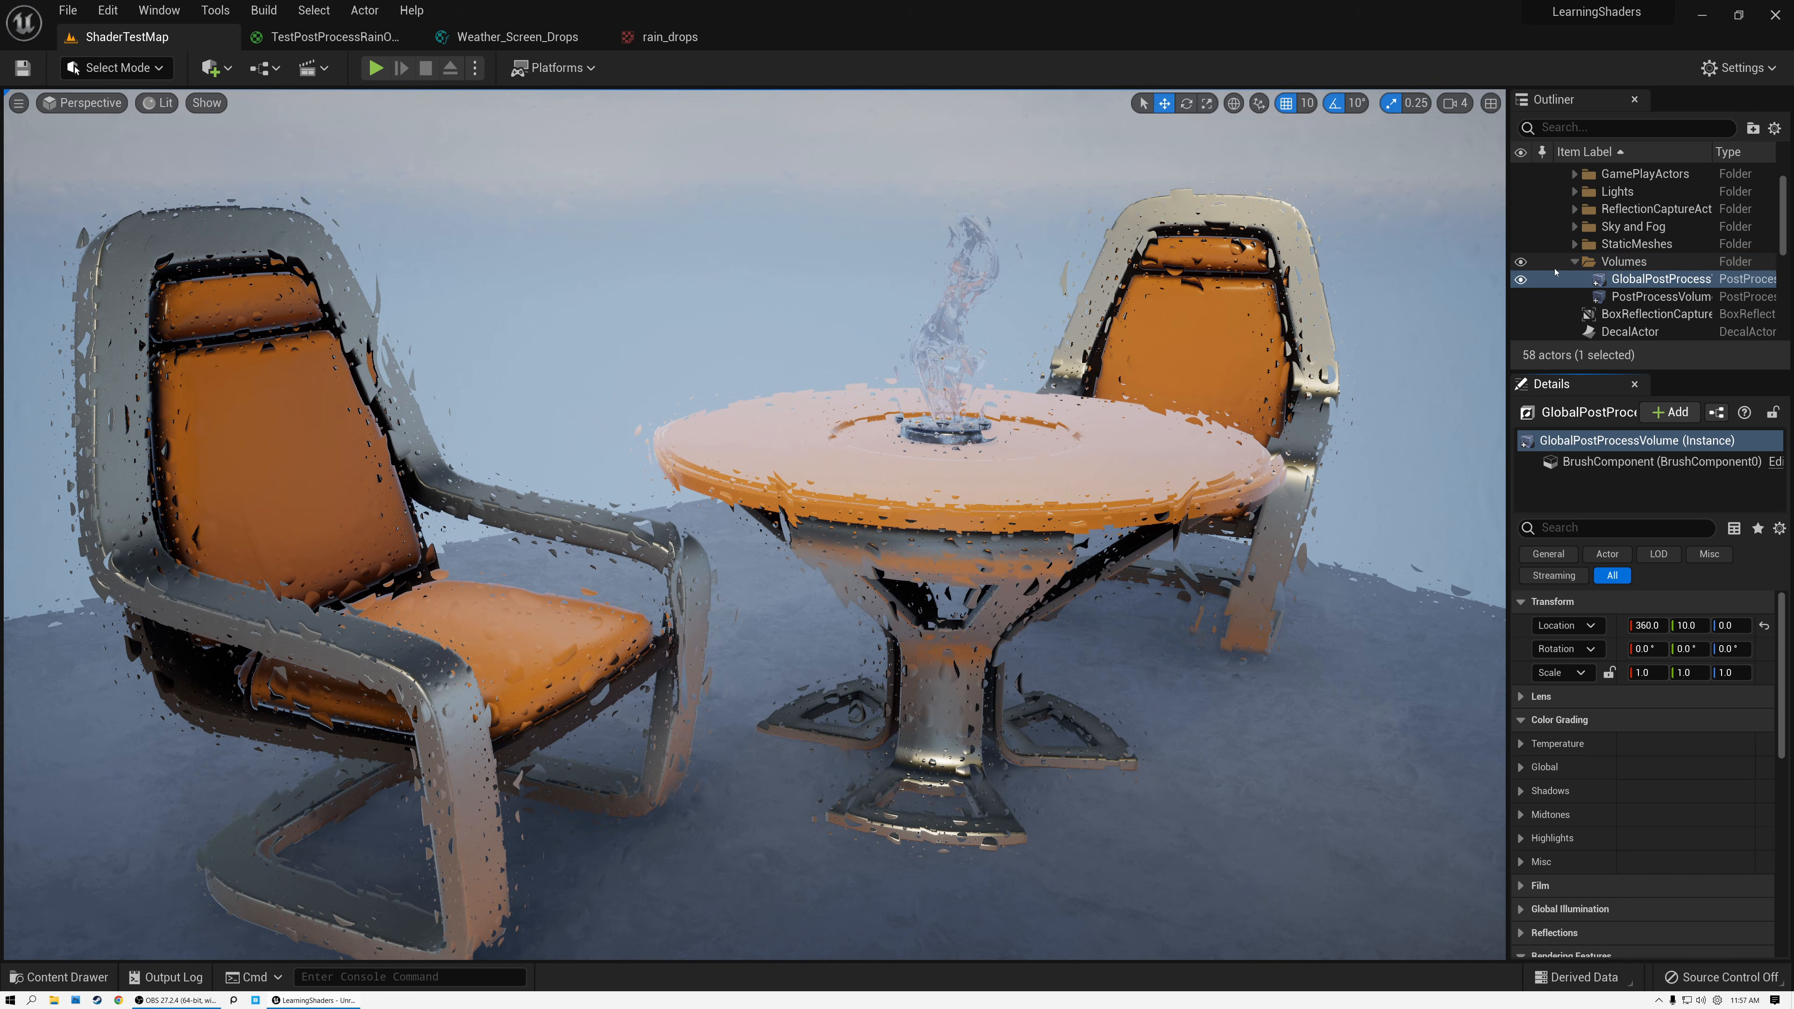
In Unreal Editor, select GlobalPostProcessVolume and check which material is assigned in its Post Process Materials array.
click(1651, 282)
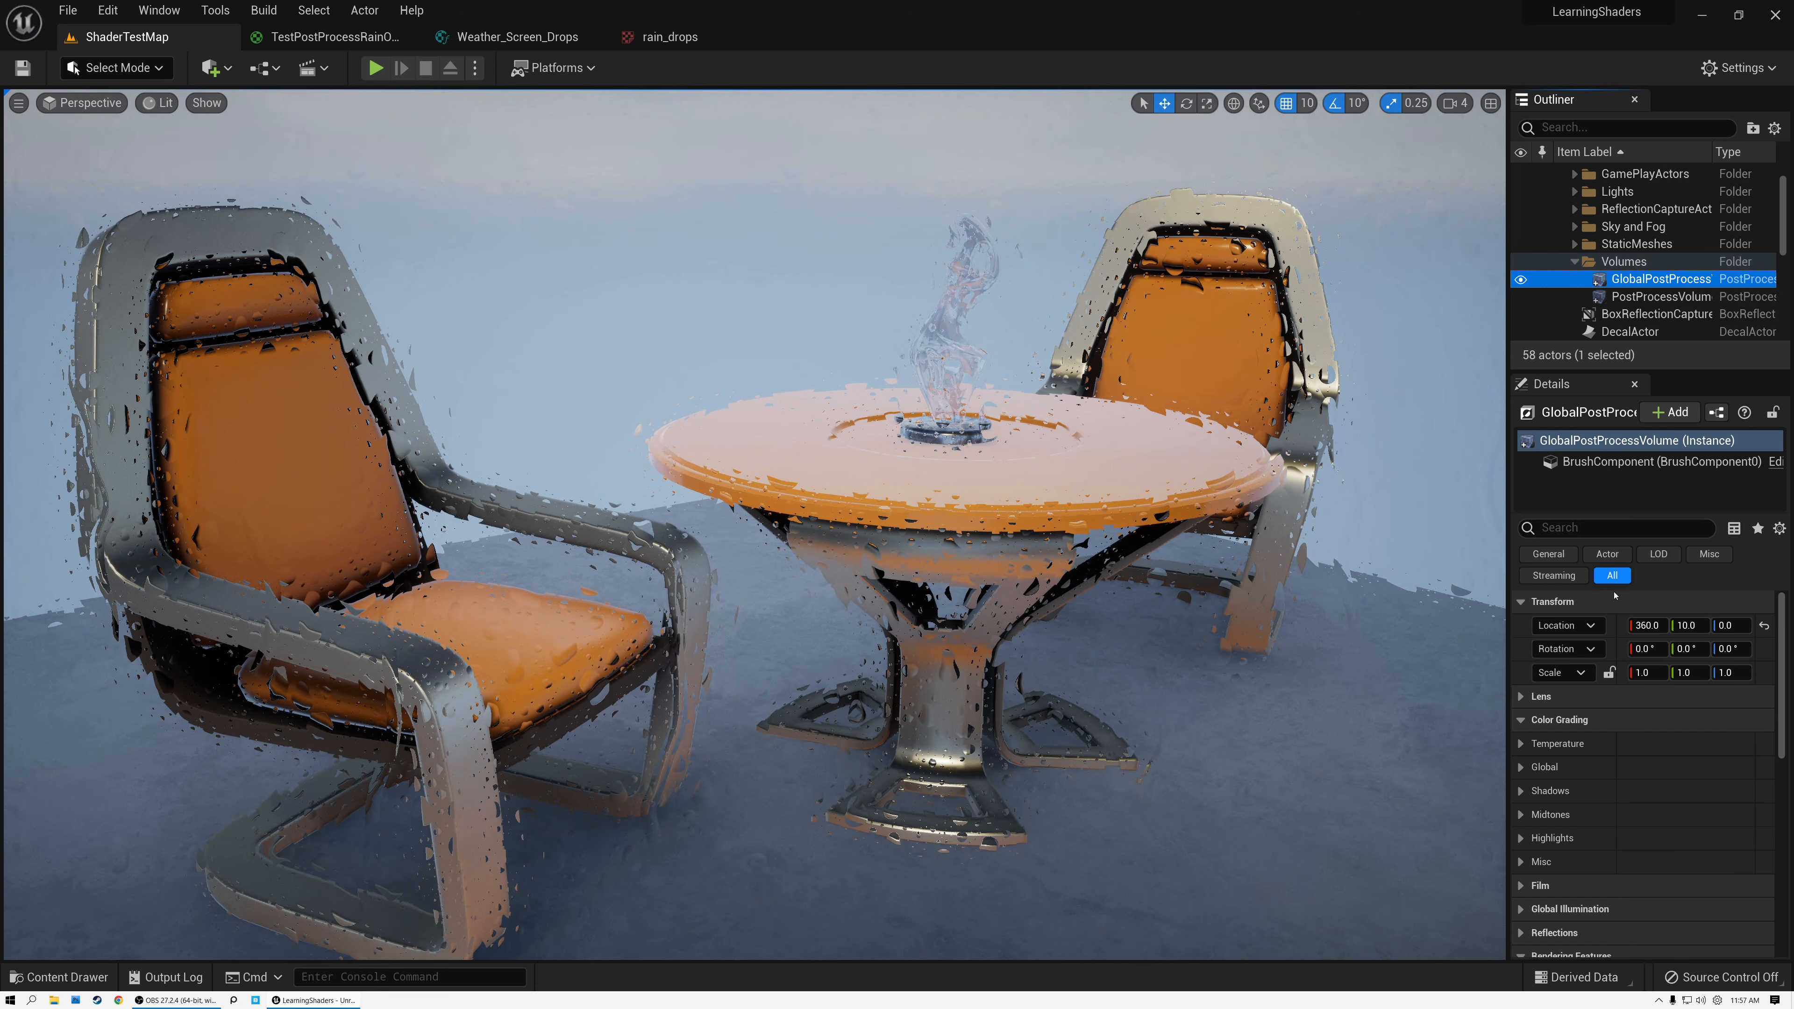
drag(1781, 621, 1776, 721)
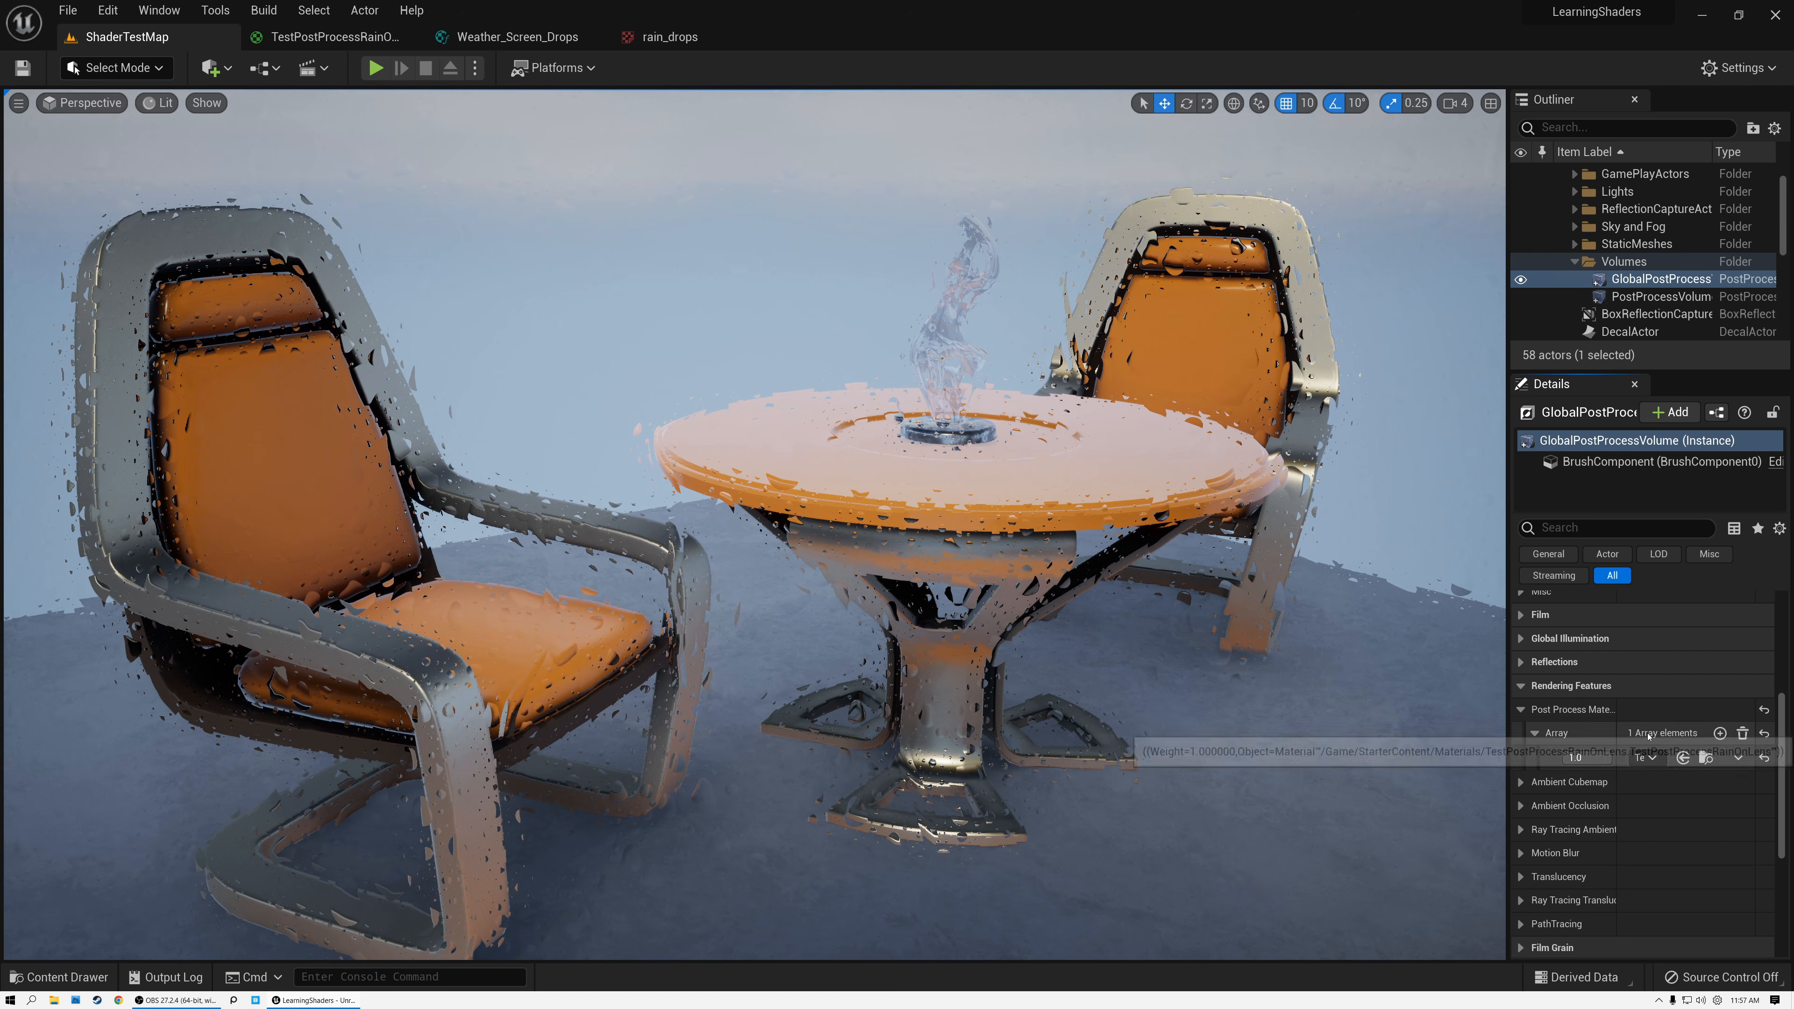
click(1650, 758)
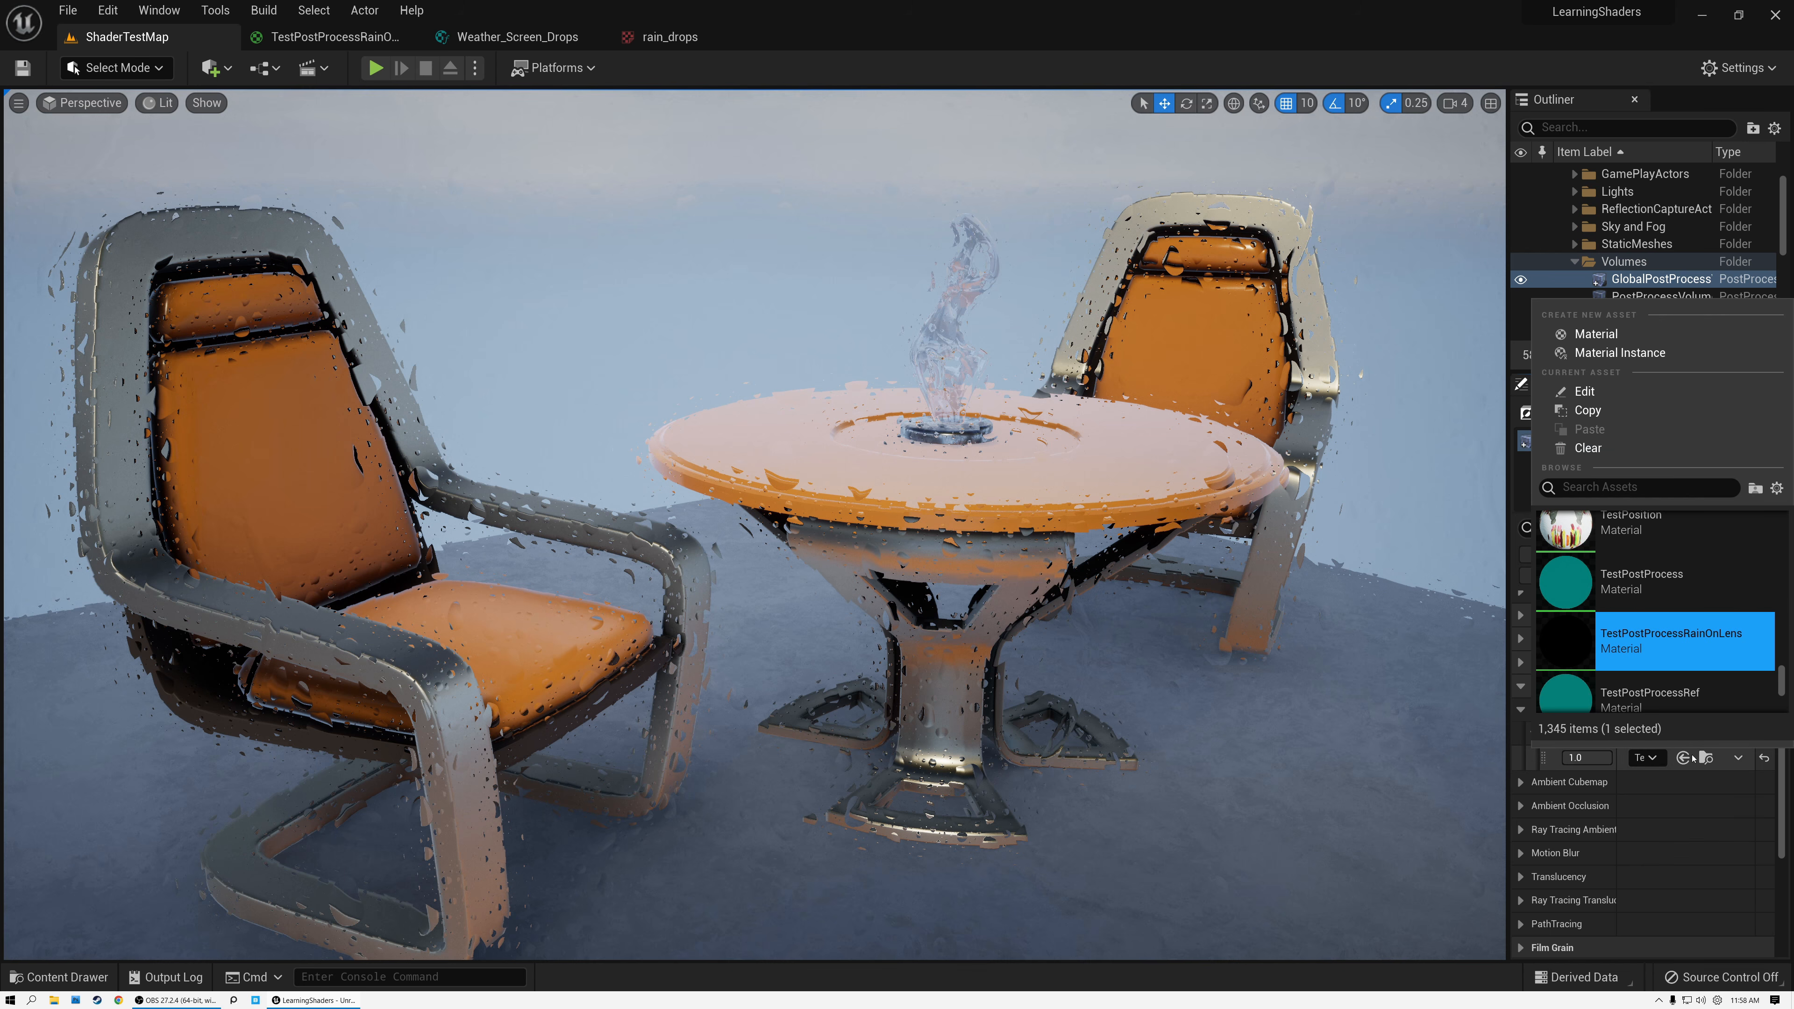
click(1662, 808)
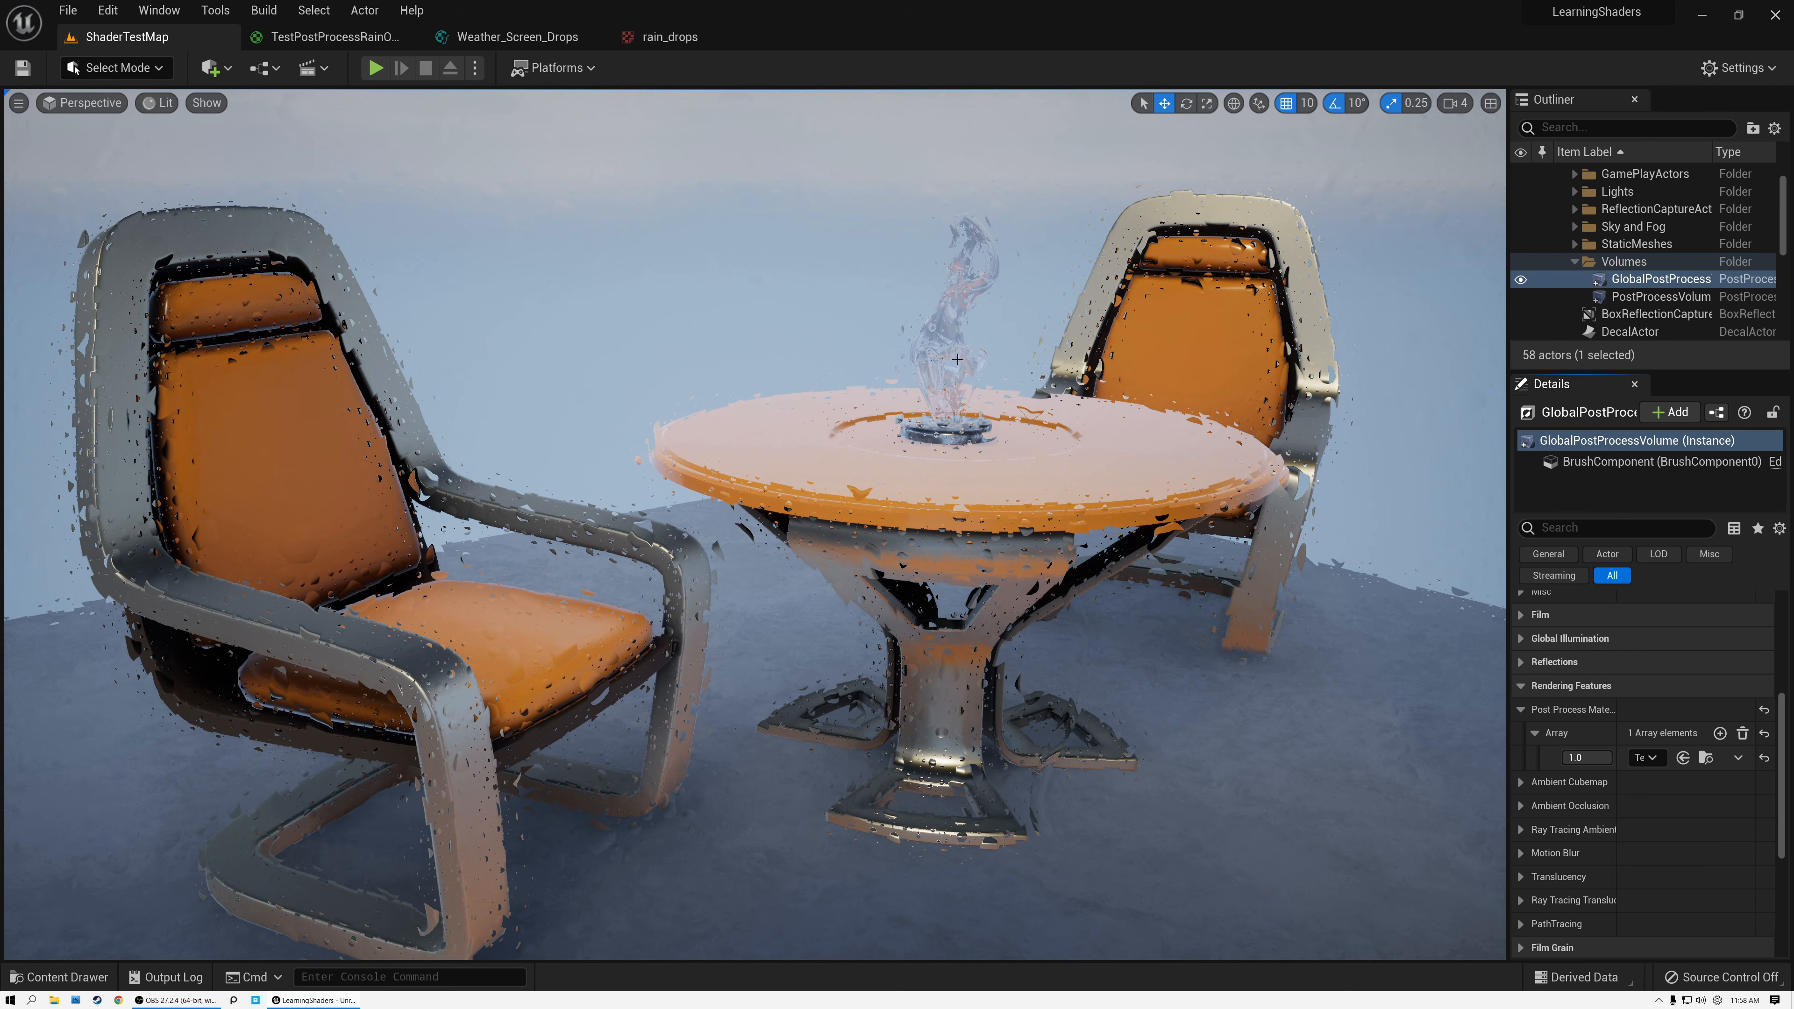
Open the TestPostProcessRainOnLens material graph and examine its Weather_Screen_Drops, Weather_Screen_Drips and 0.03 Multiply nodes.
click(310, 41)
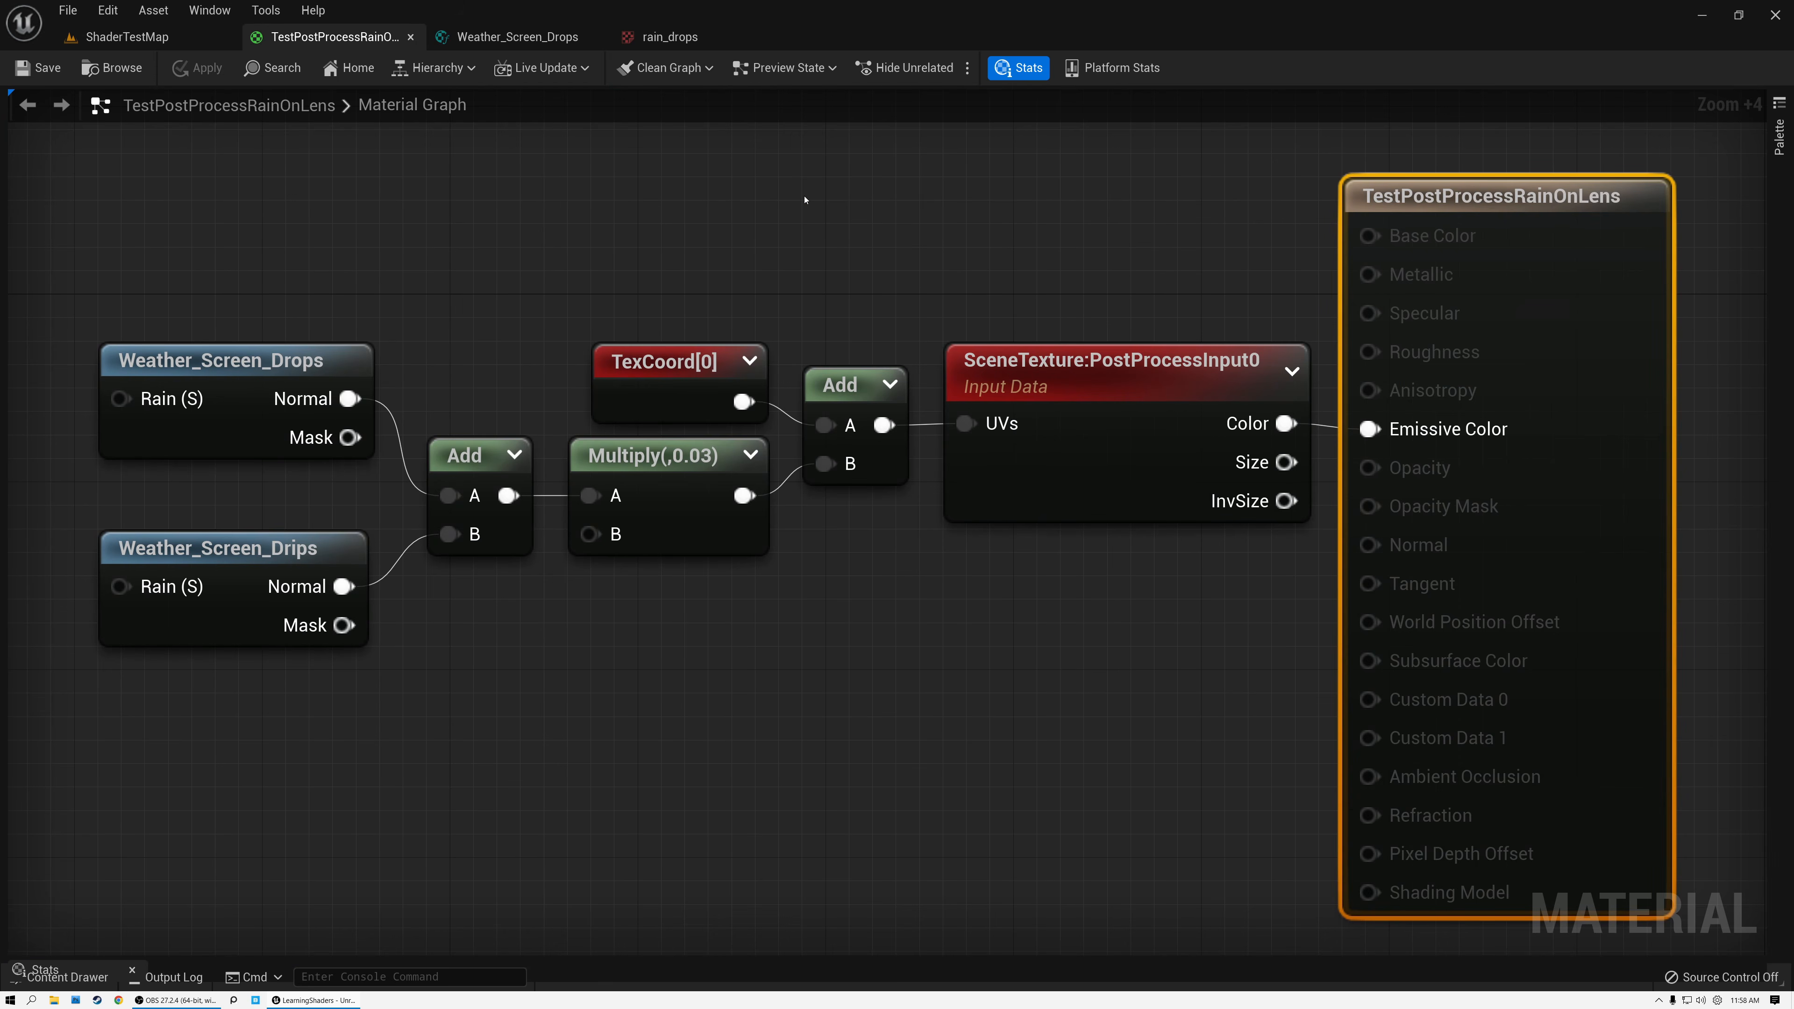
click(219, 360)
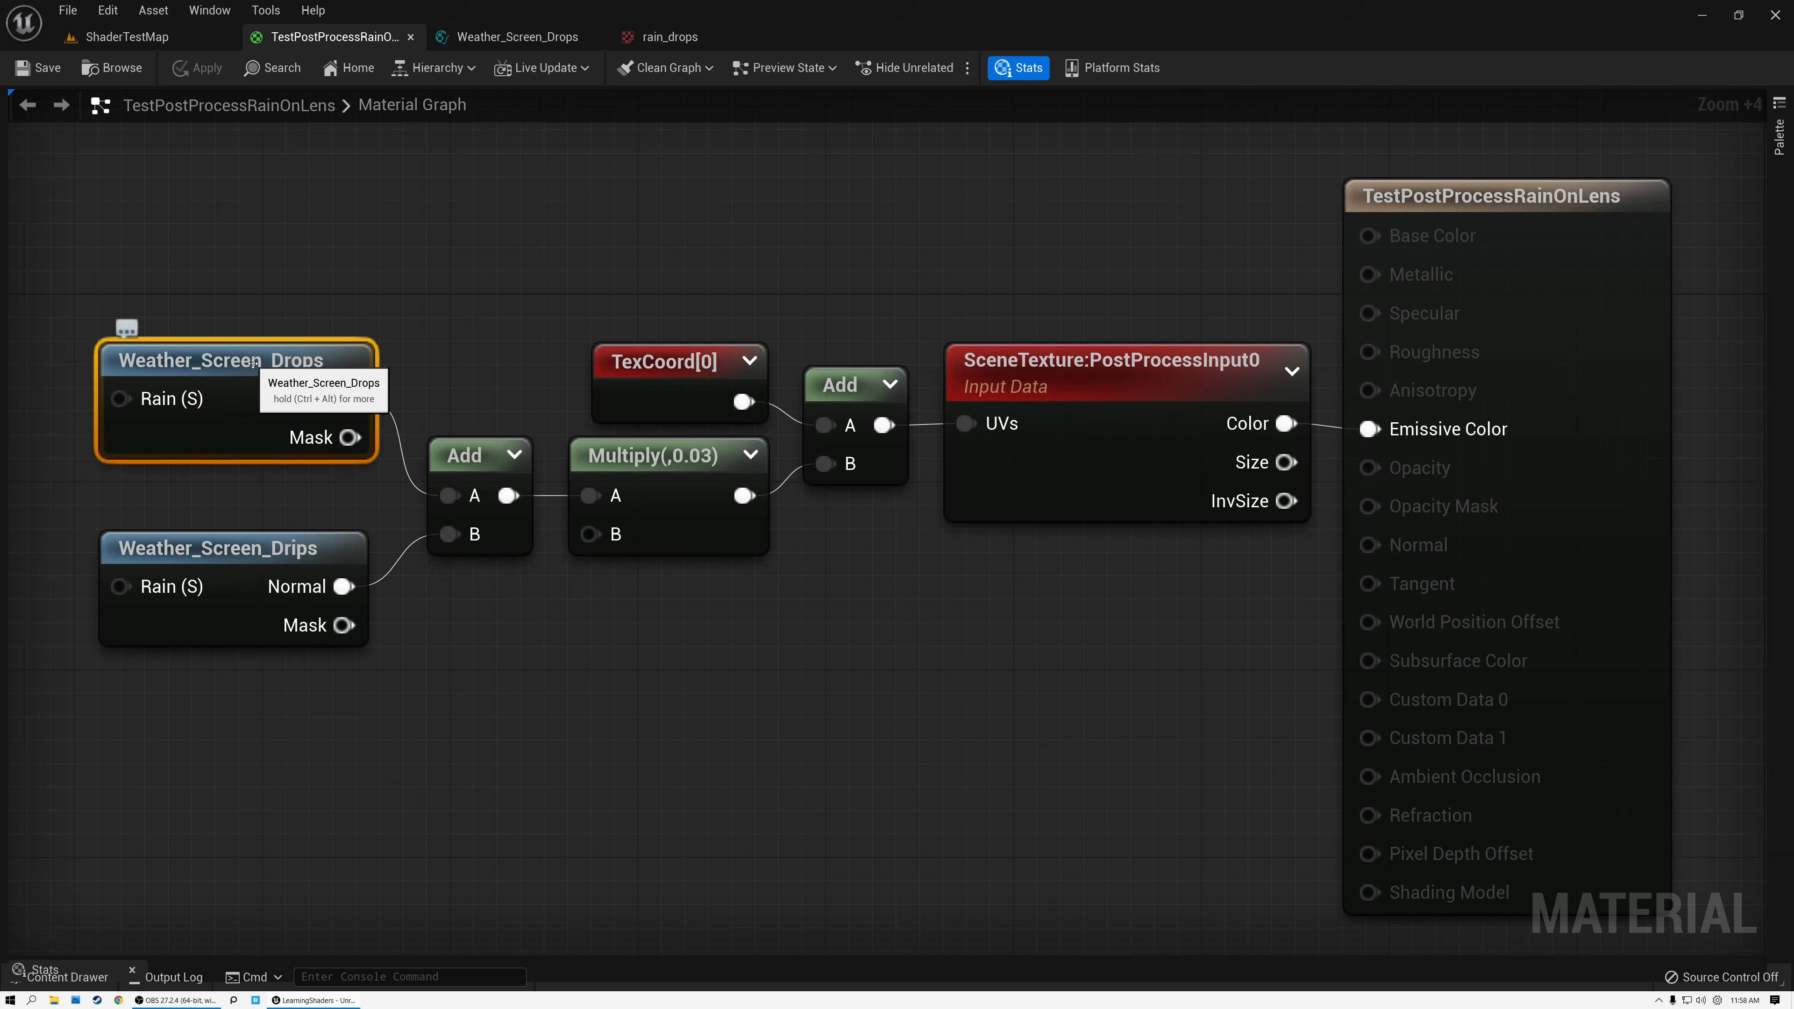
click(236, 562)
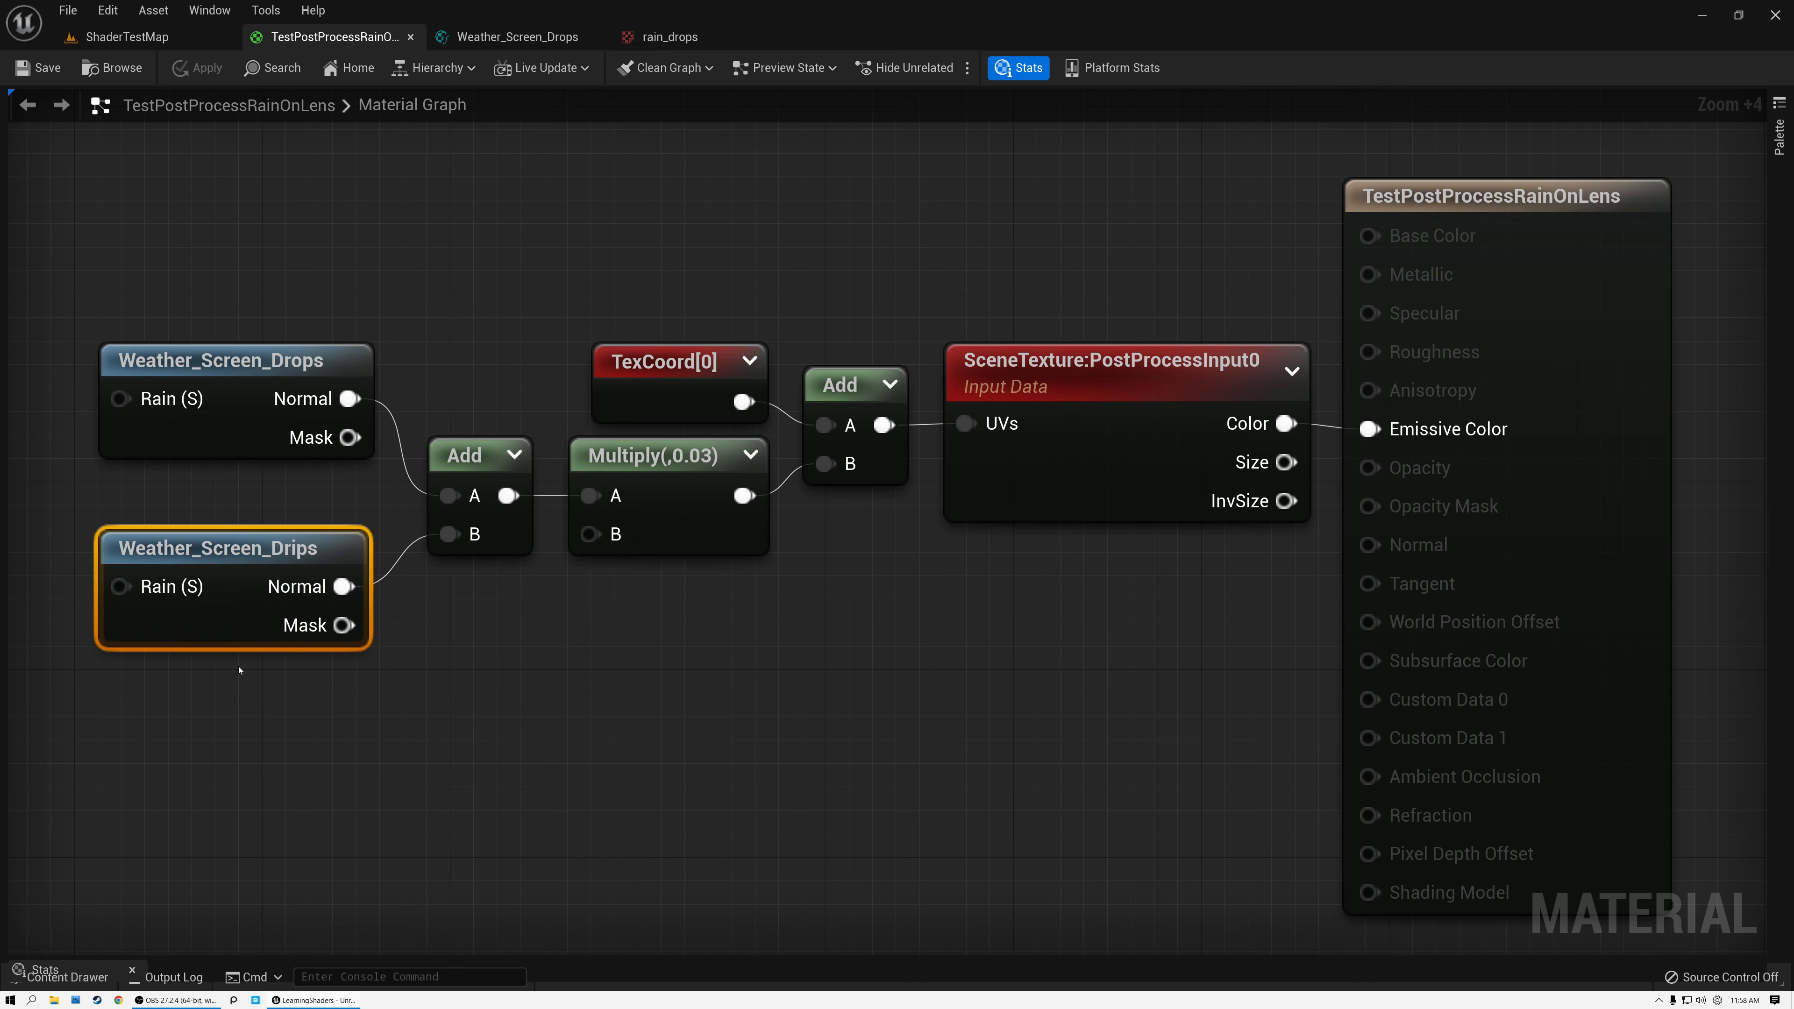
click(261, 393)
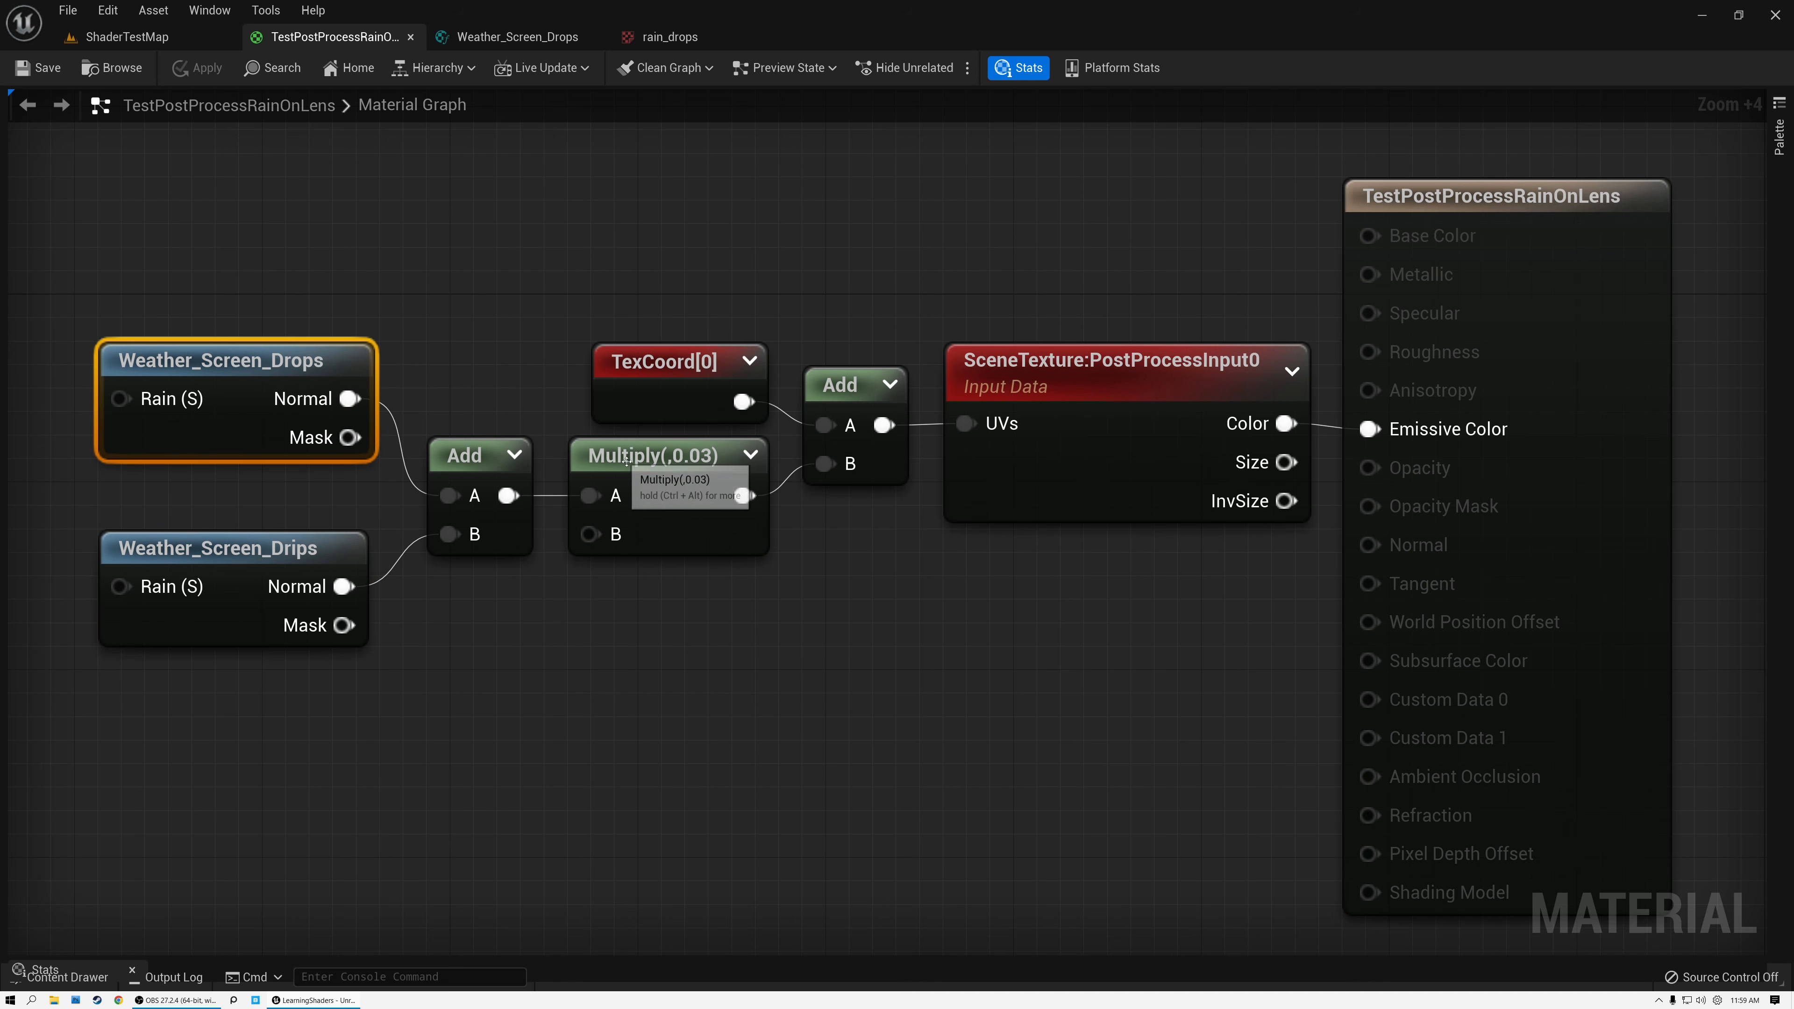
click(689, 473)
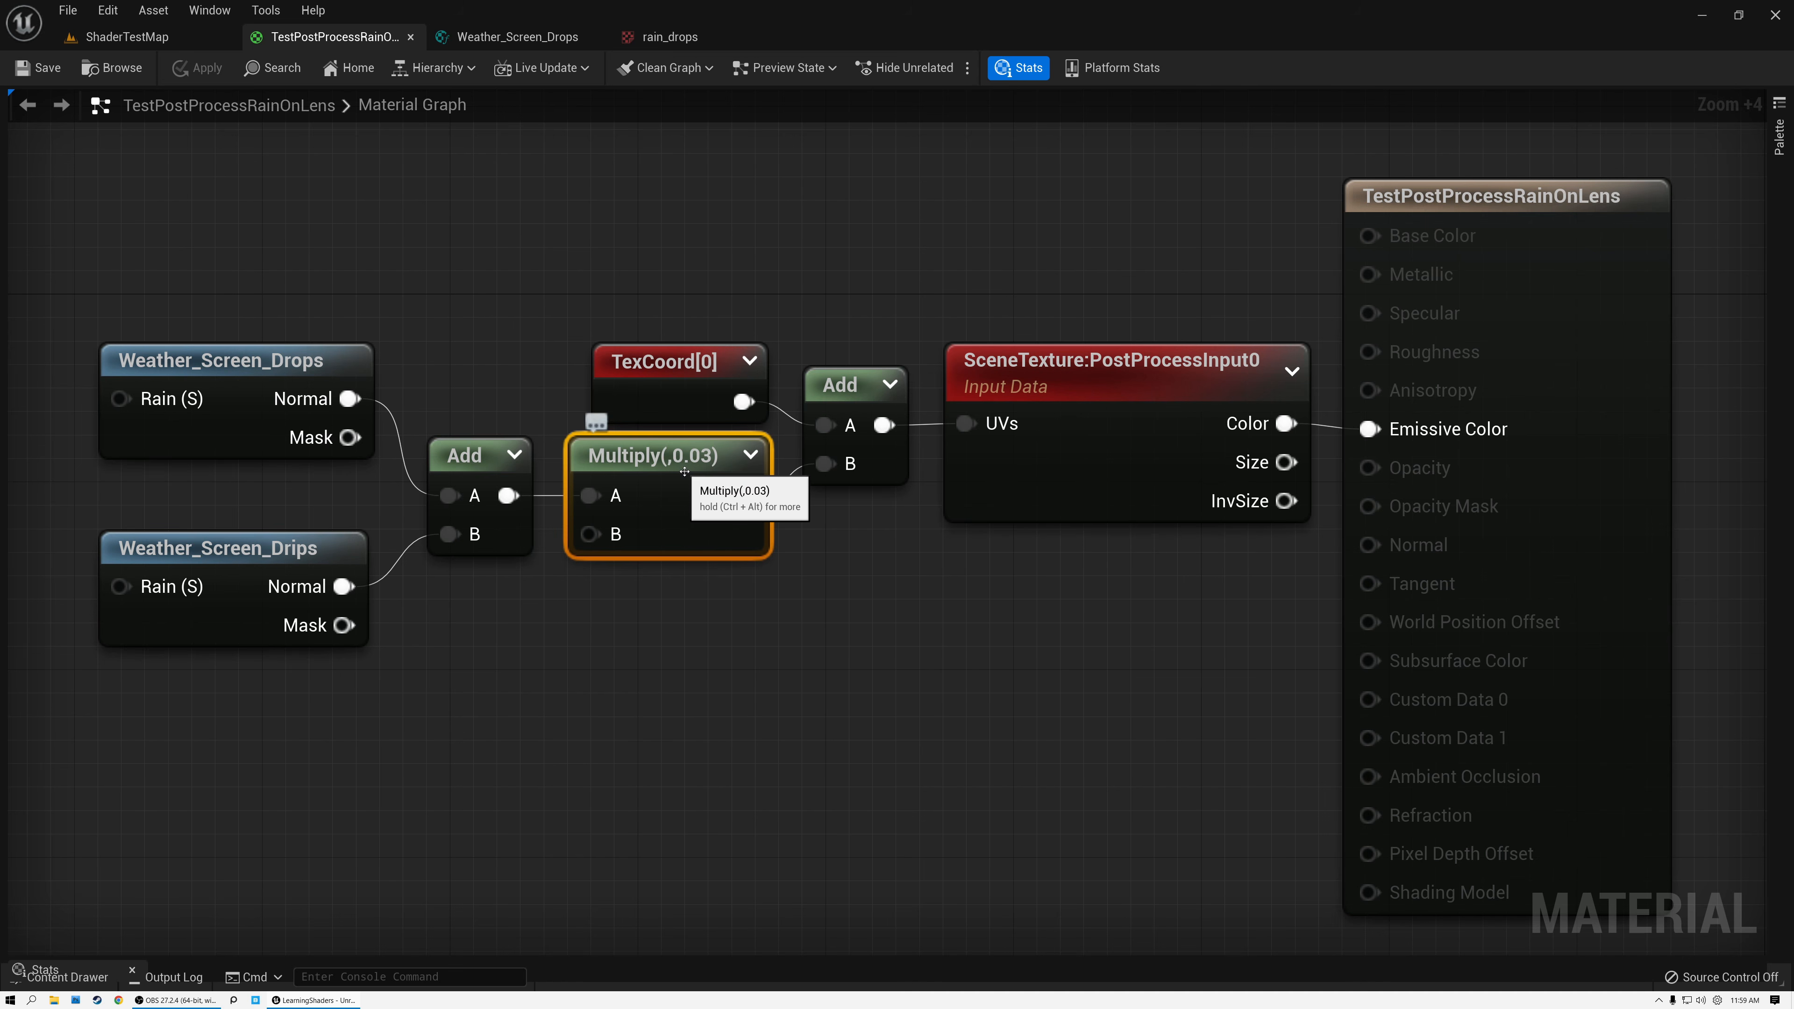
Review the TexCoord[0] and SceneTexture:PostProcessInput0 nodes, and open the Weather_Screen_Drops material function.
click(682, 357)
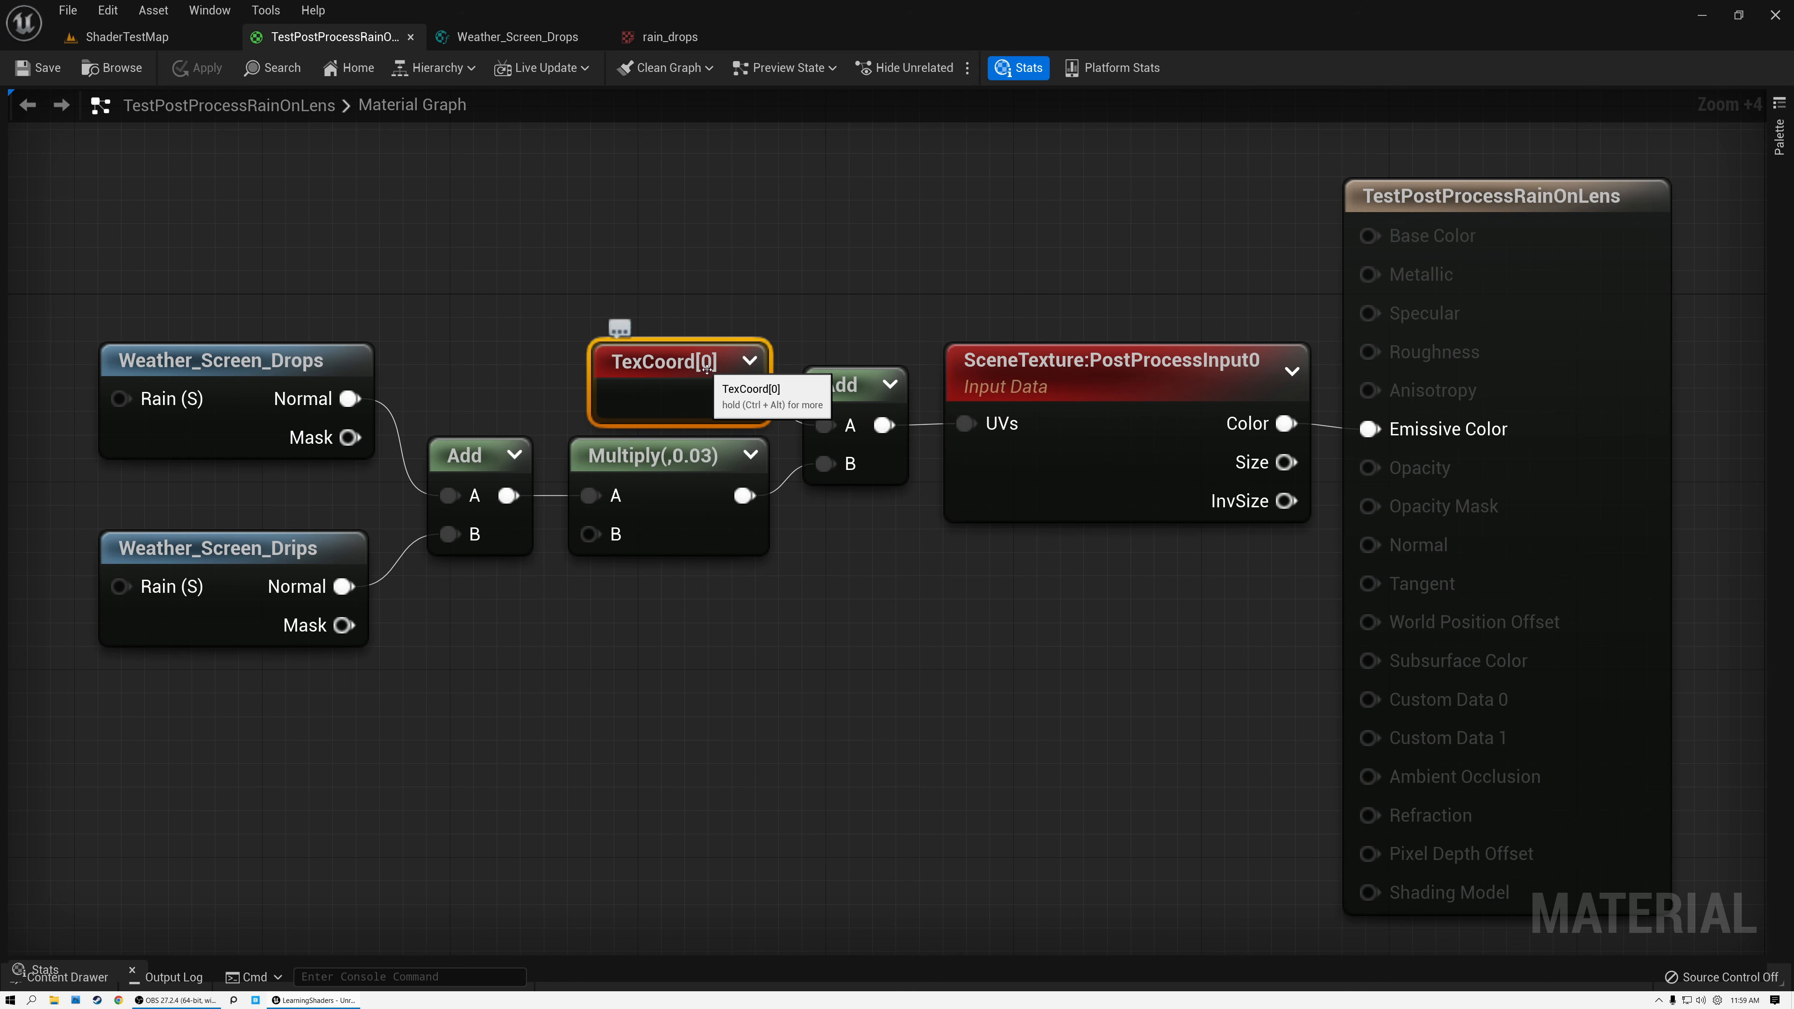
click(1044, 371)
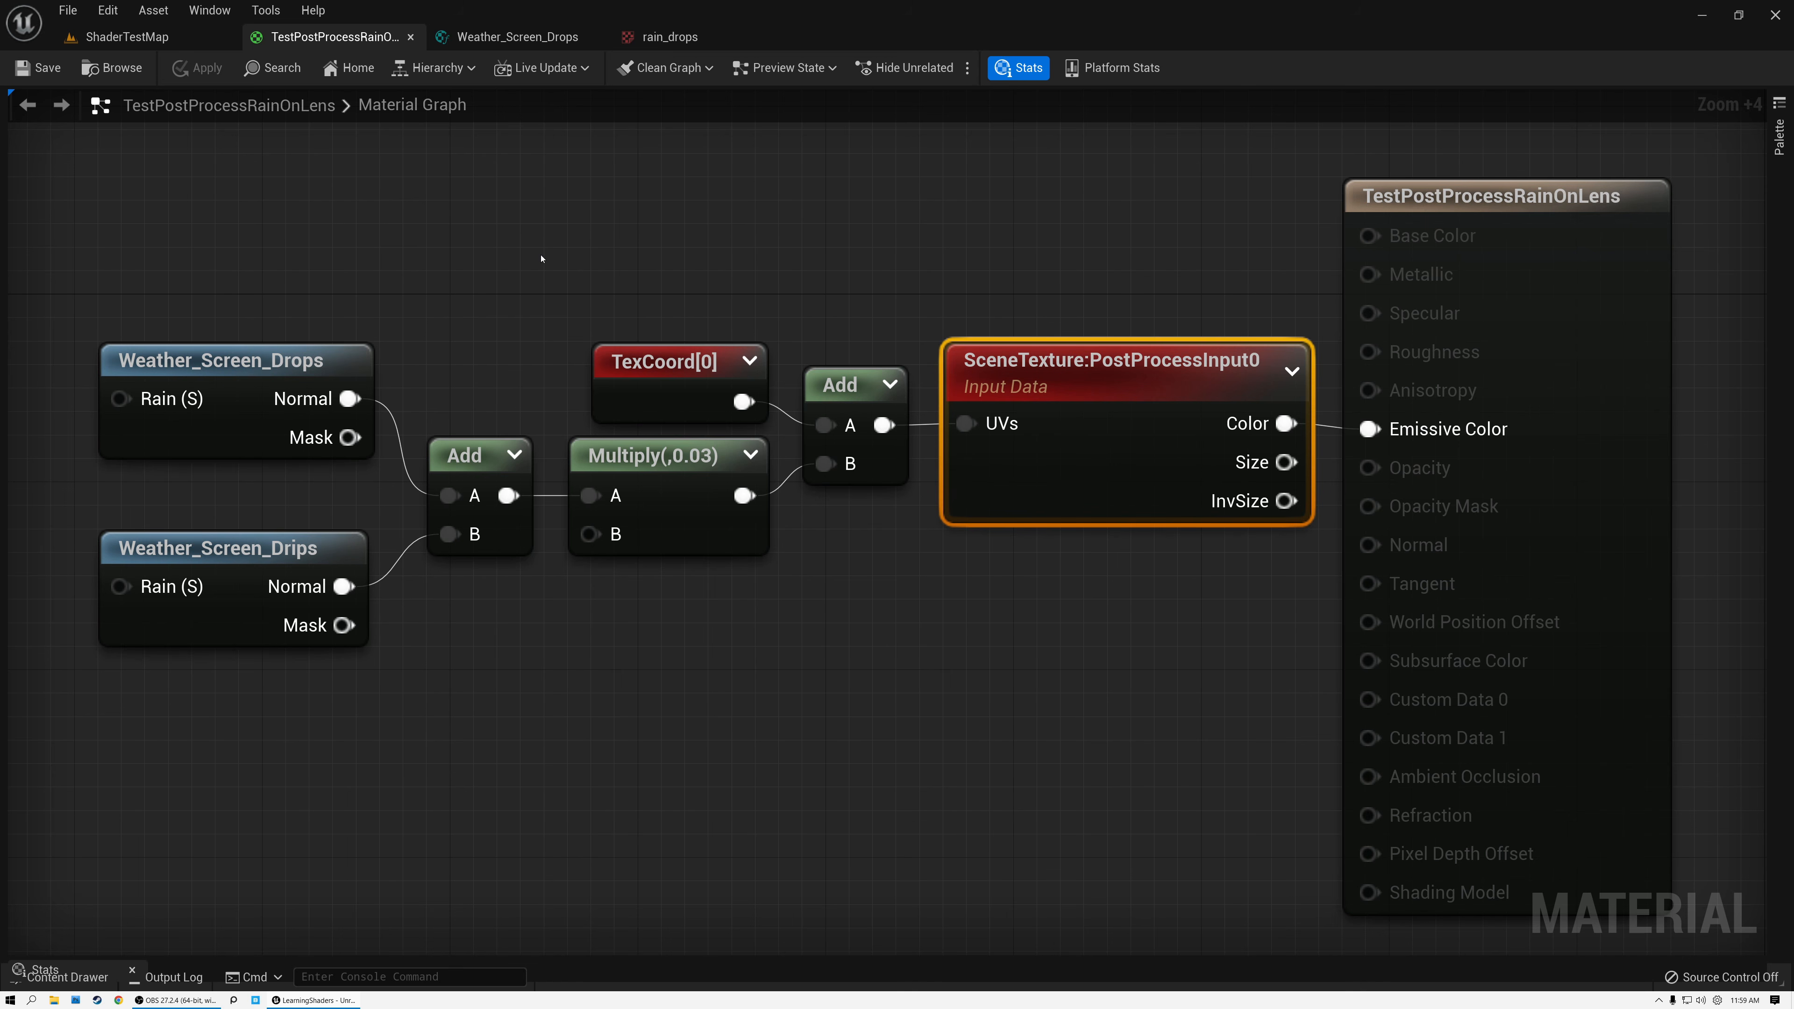
click(229, 388)
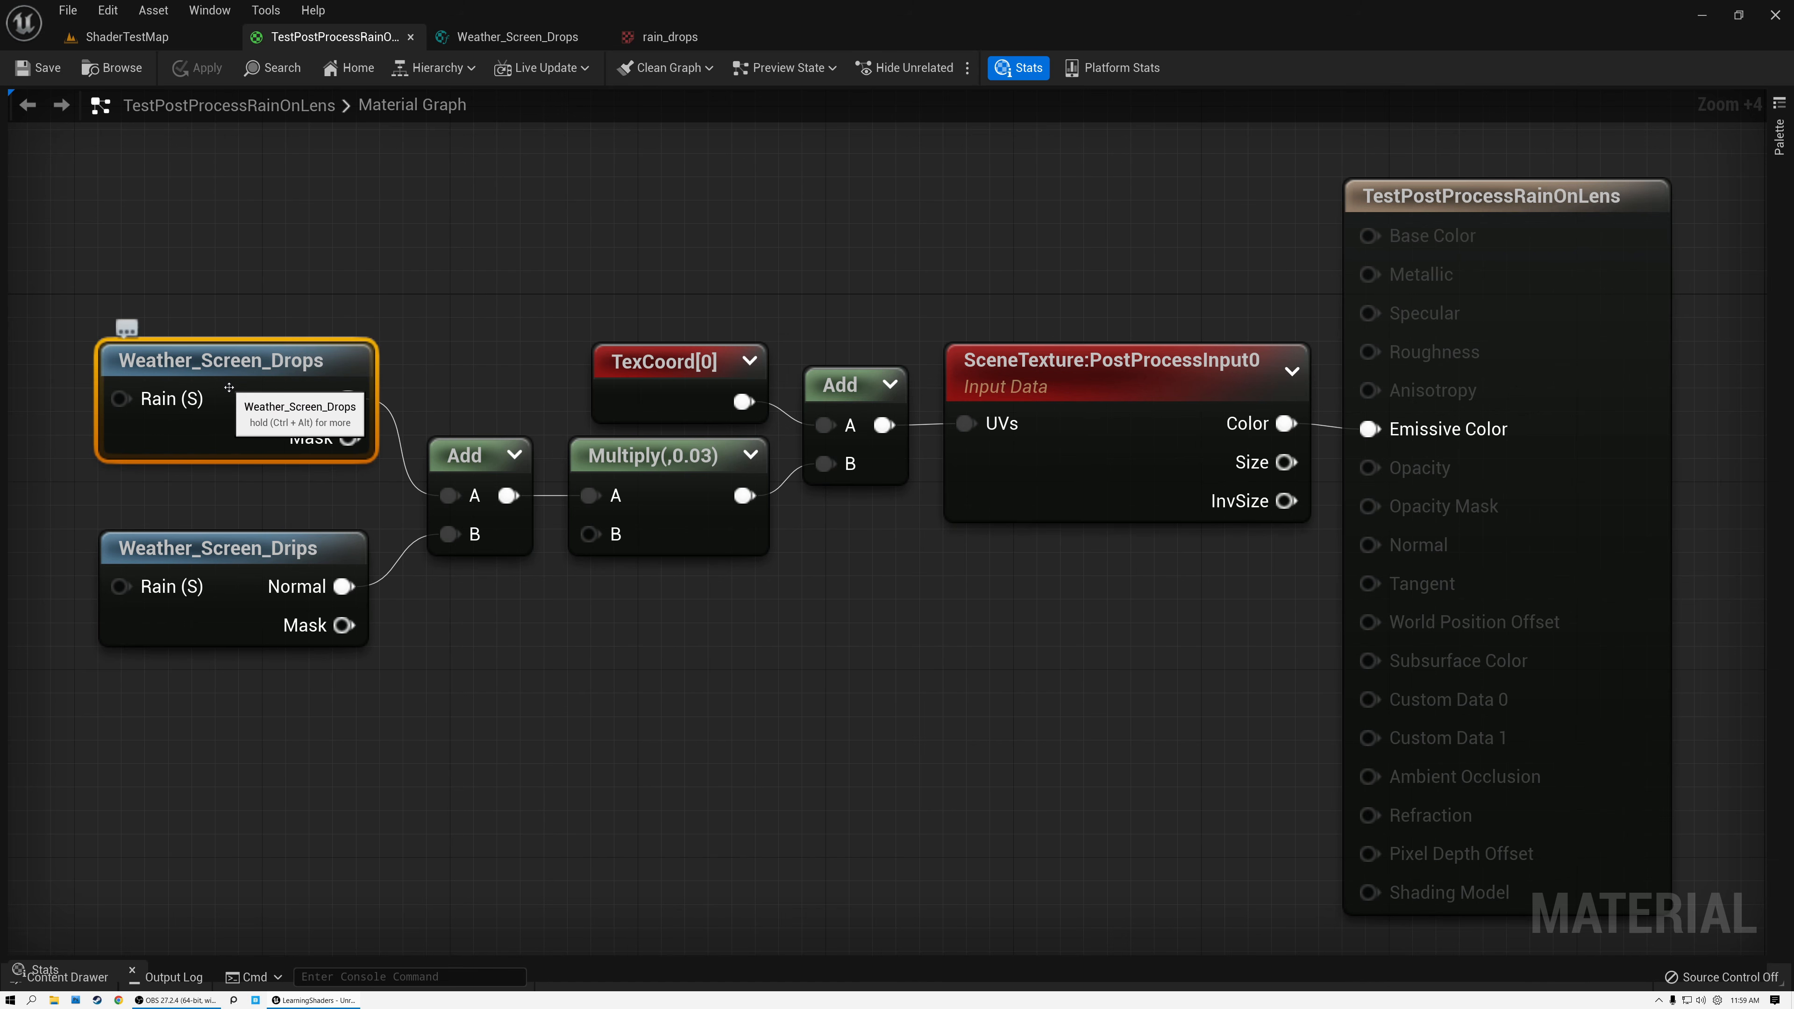
double_click(229, 387)
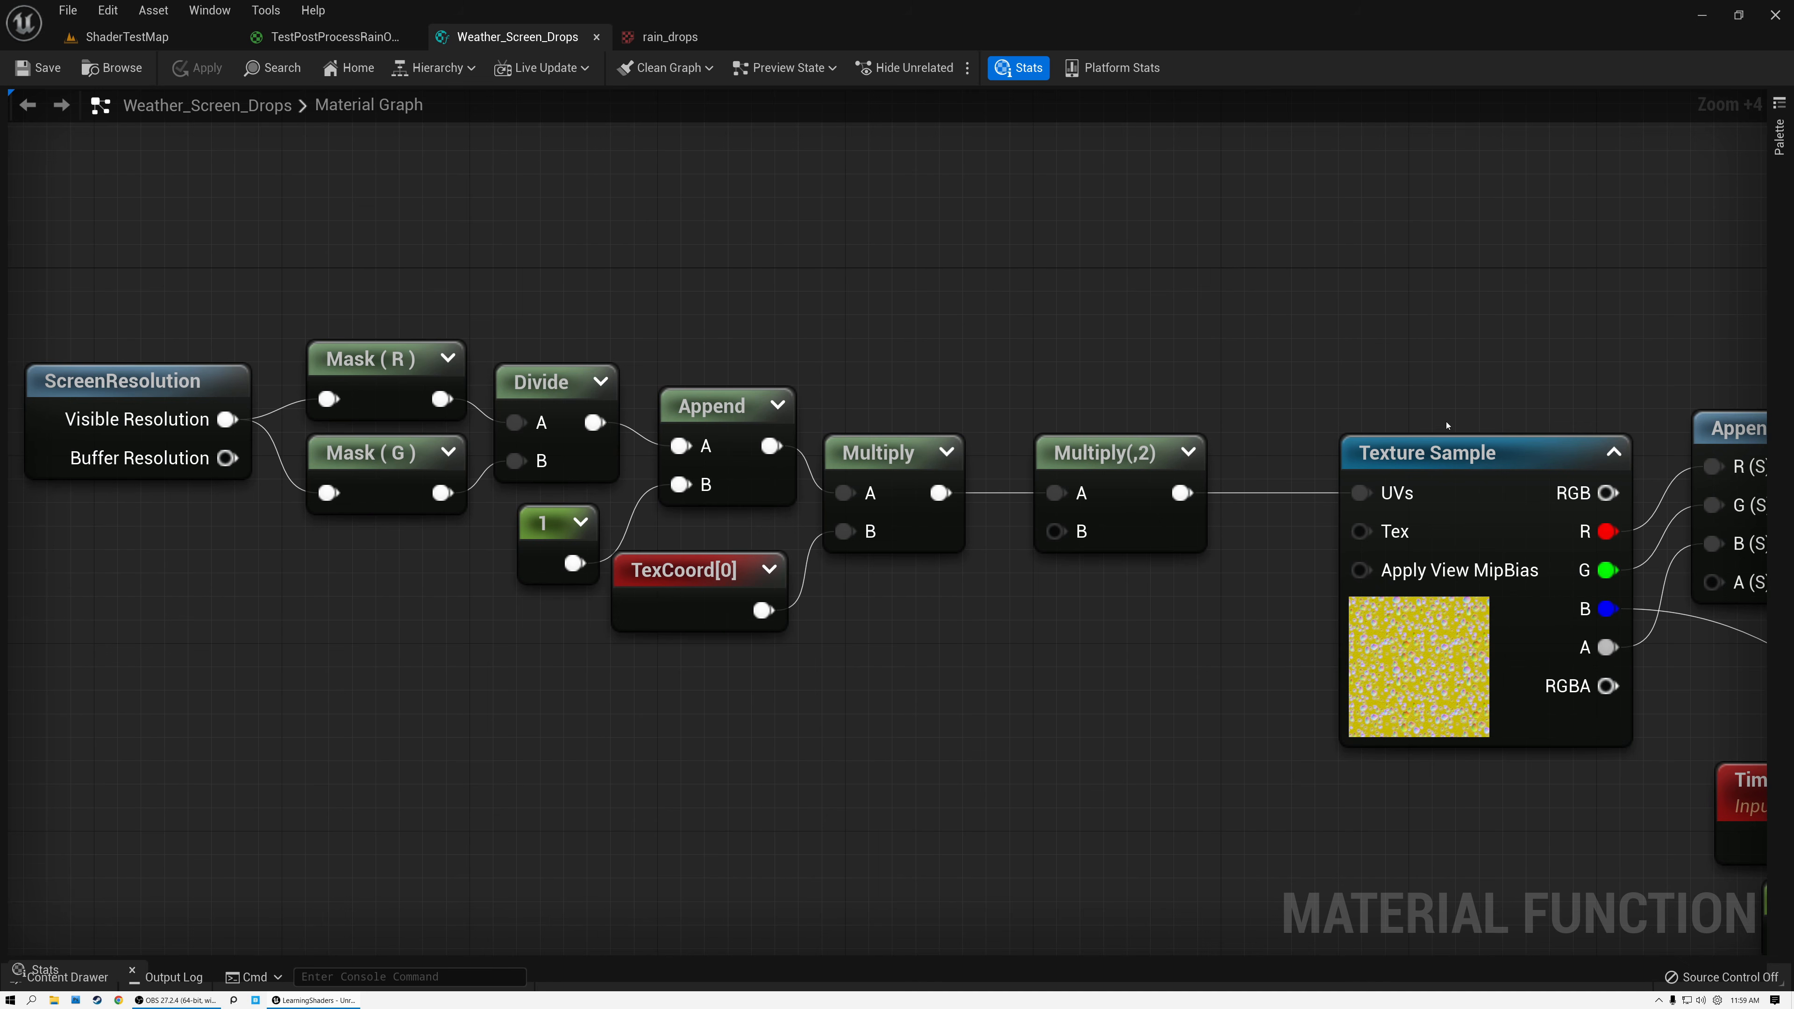
Move Texture Sample closer to its Multiply by 2 node, and examine the ScreenResolution, Mask (R), Mask (G) and Divide nodes.
drag(1466, 463, 1383, 463)
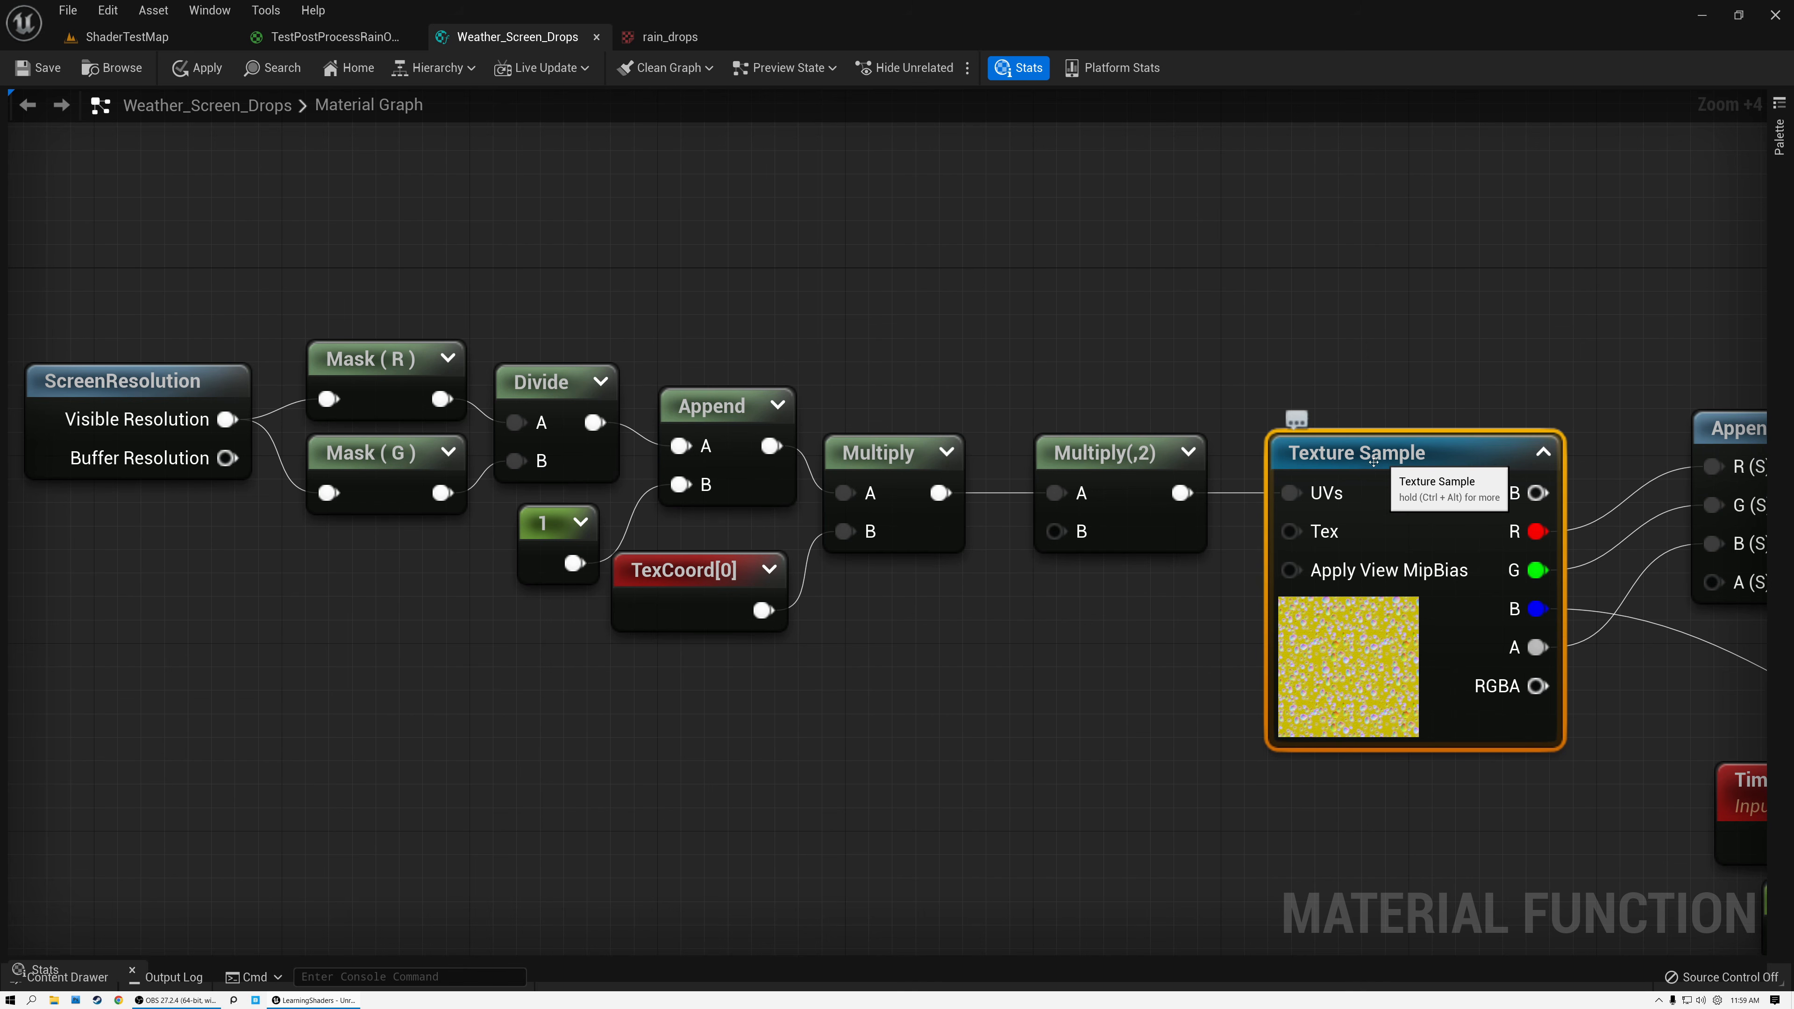
click(241, 381)
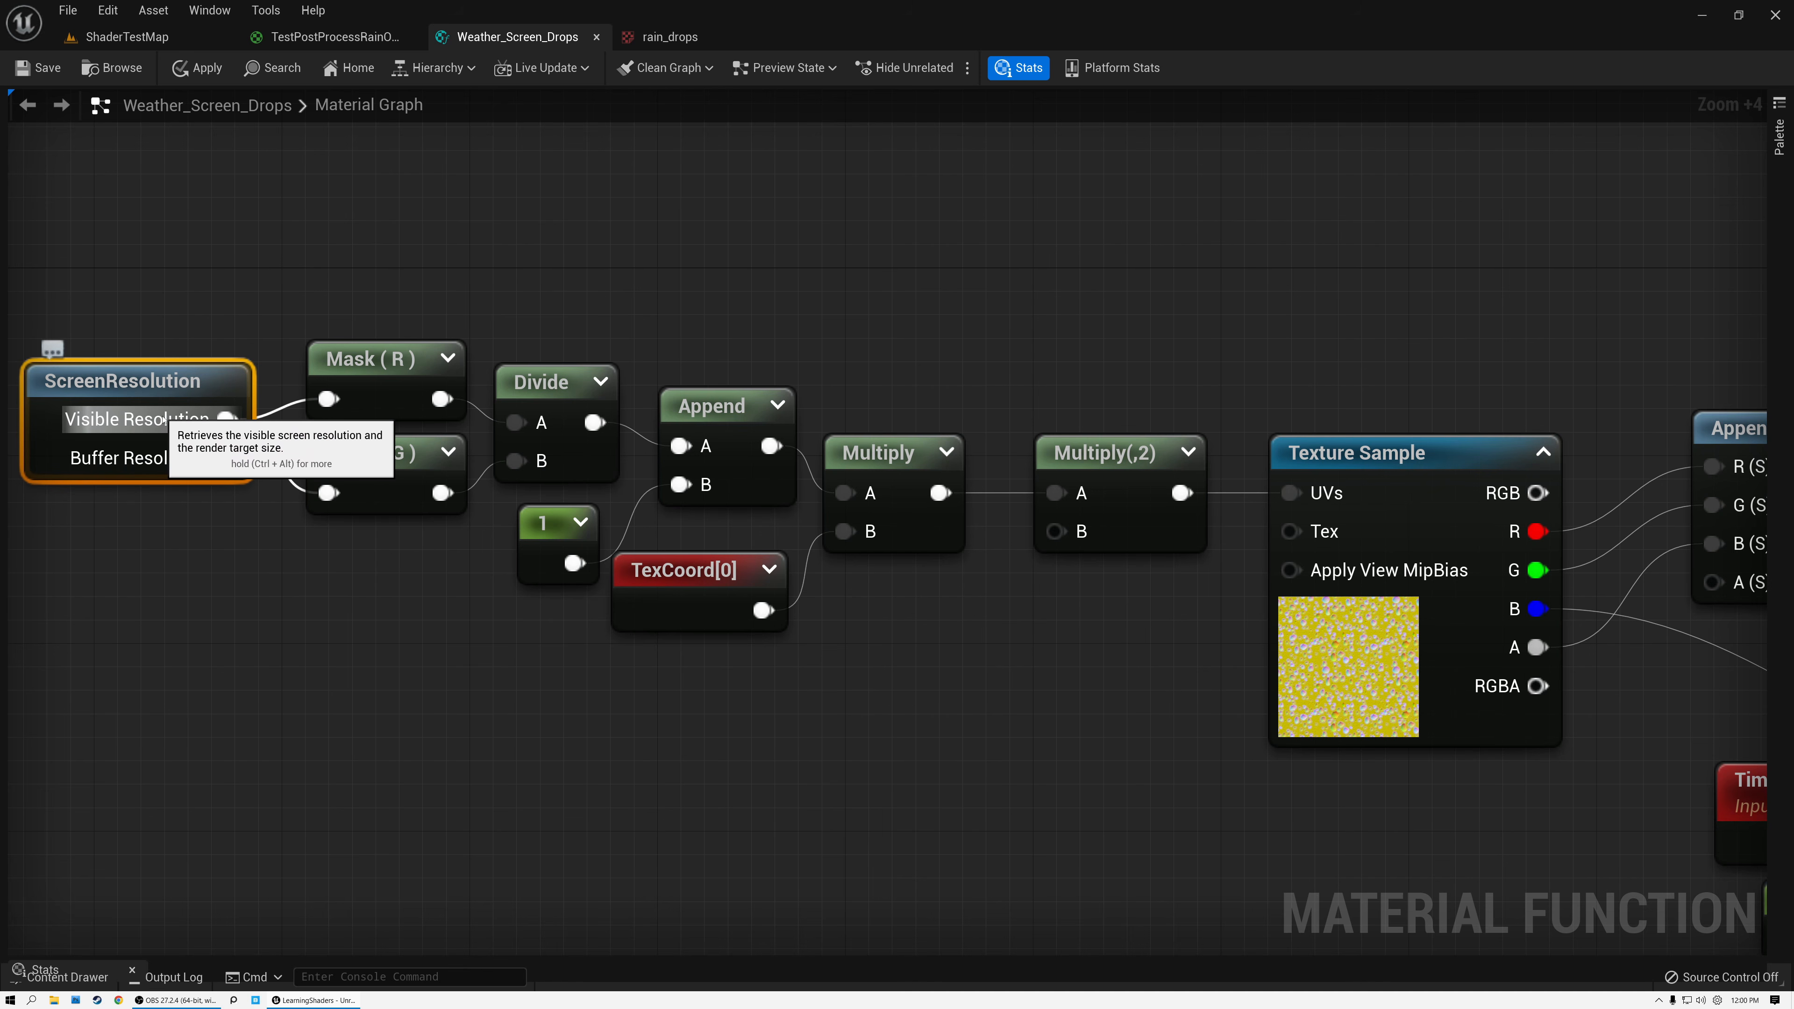
click(345, 357)
click(373, 441)
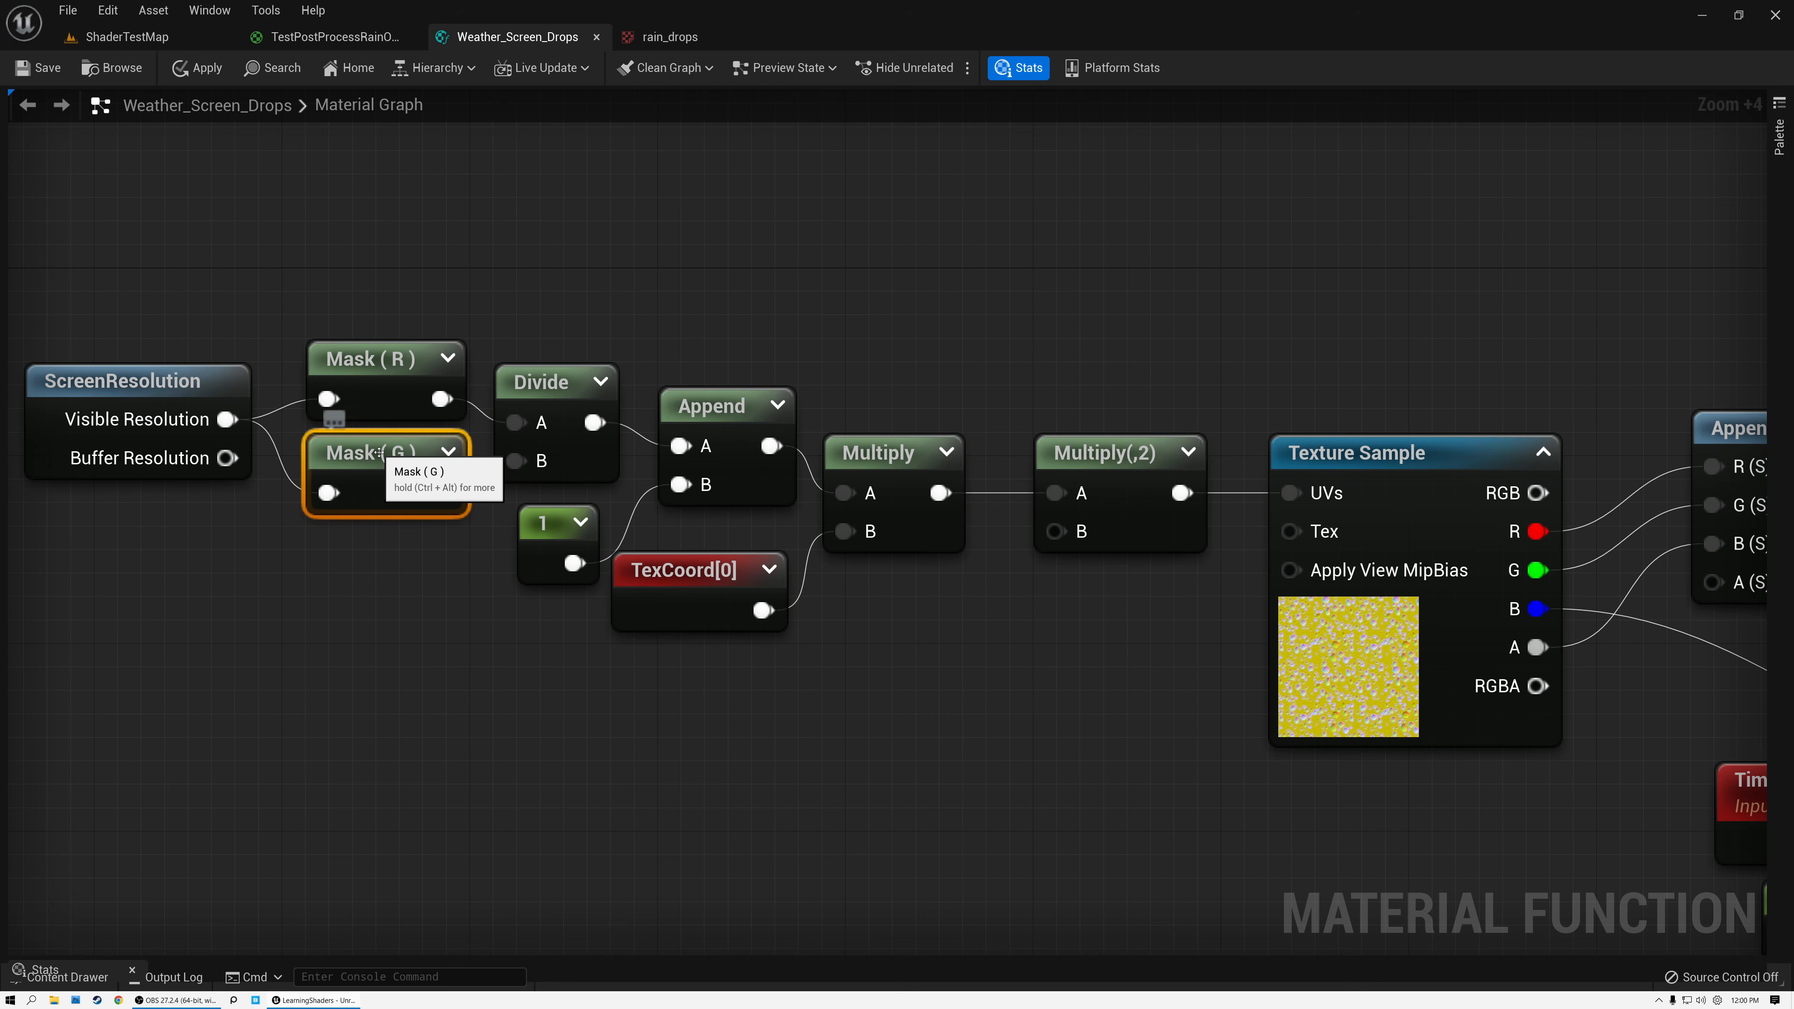
click(541, 393)
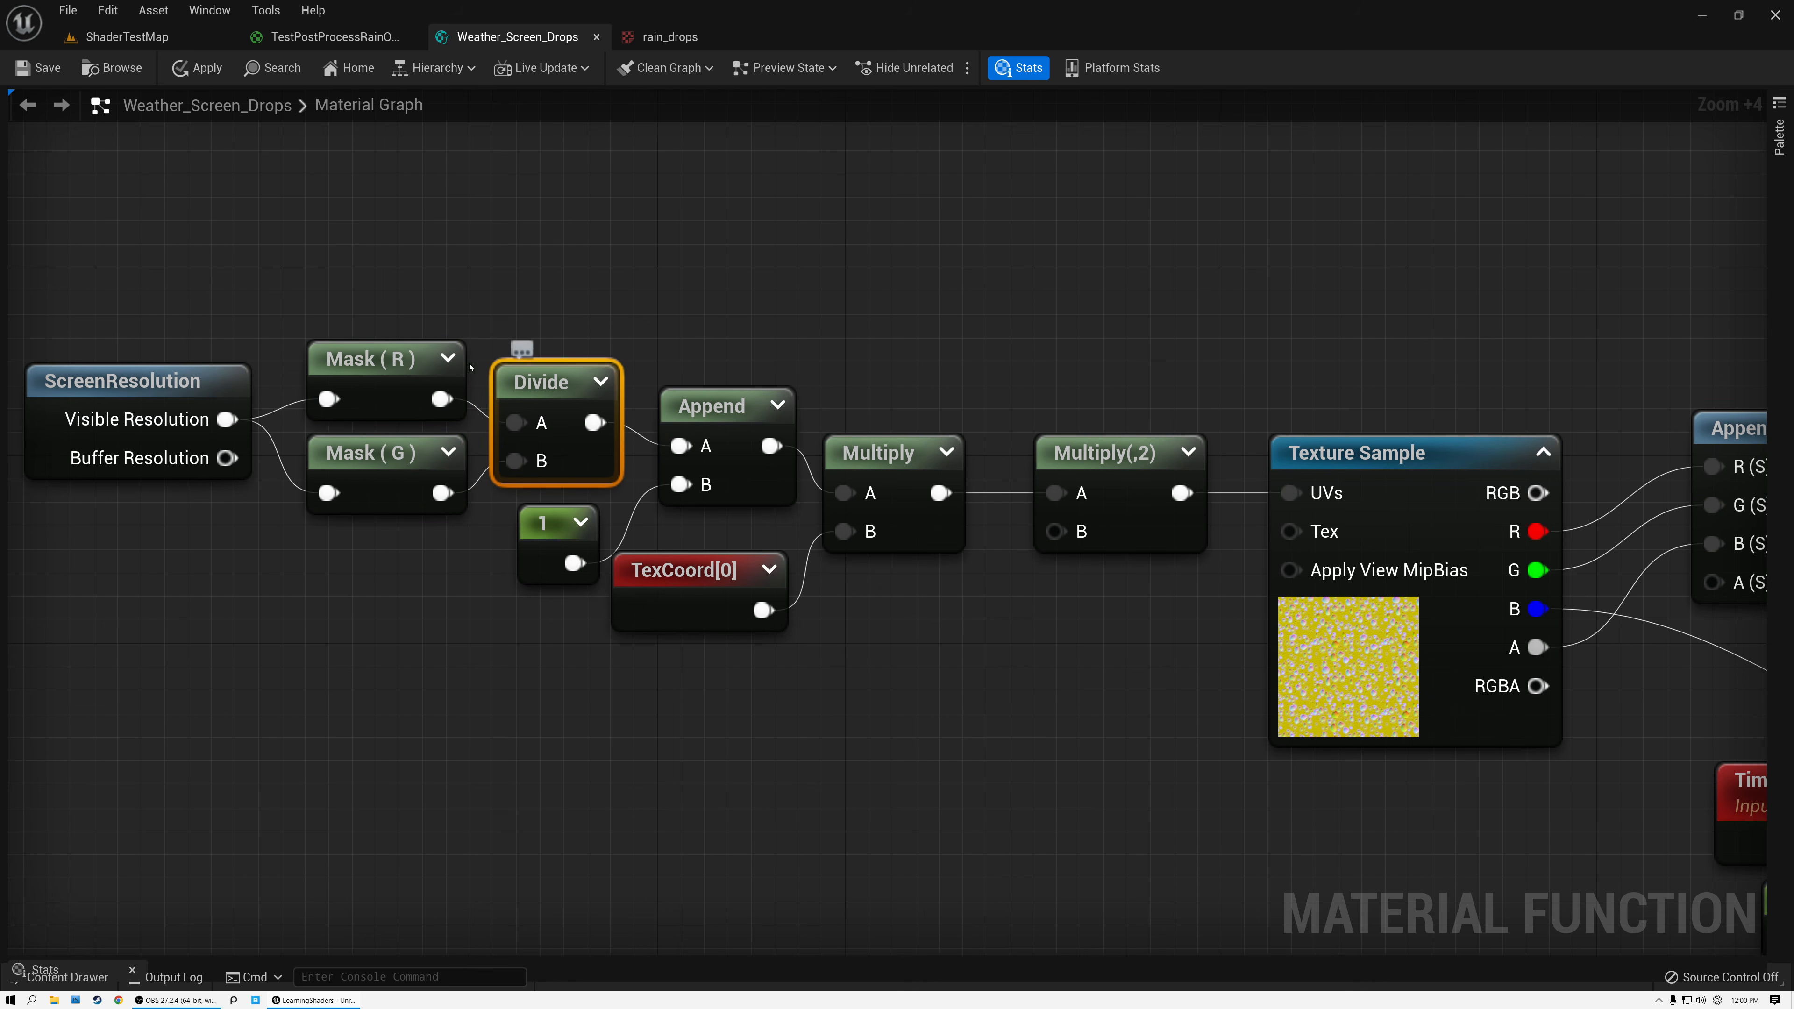
click(397, 375)
click(382, 452)
click(541, 383)
drag(437, 295, 488, 505)
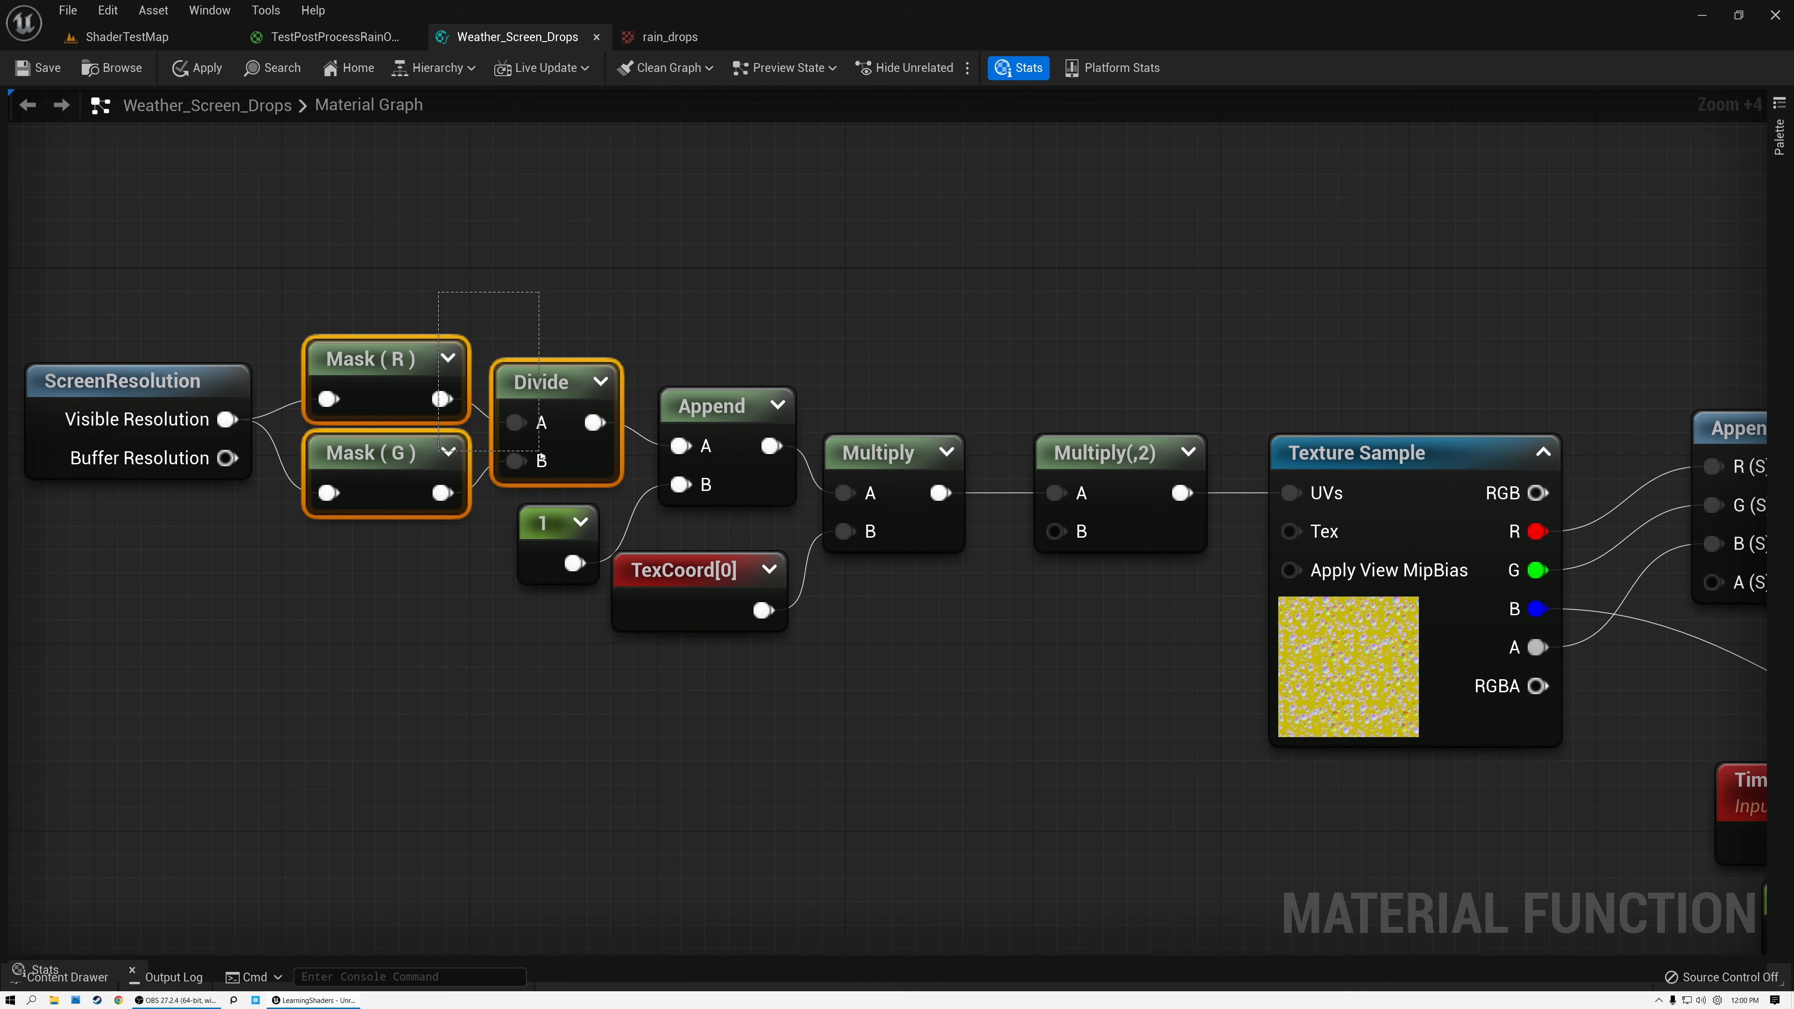
Examine the Append, constant 1 and Multiply nodes of the UV chain, and move TexCoord[0] slightly lower.
click(717, 400)
click(565, 524)
click(892, 455)
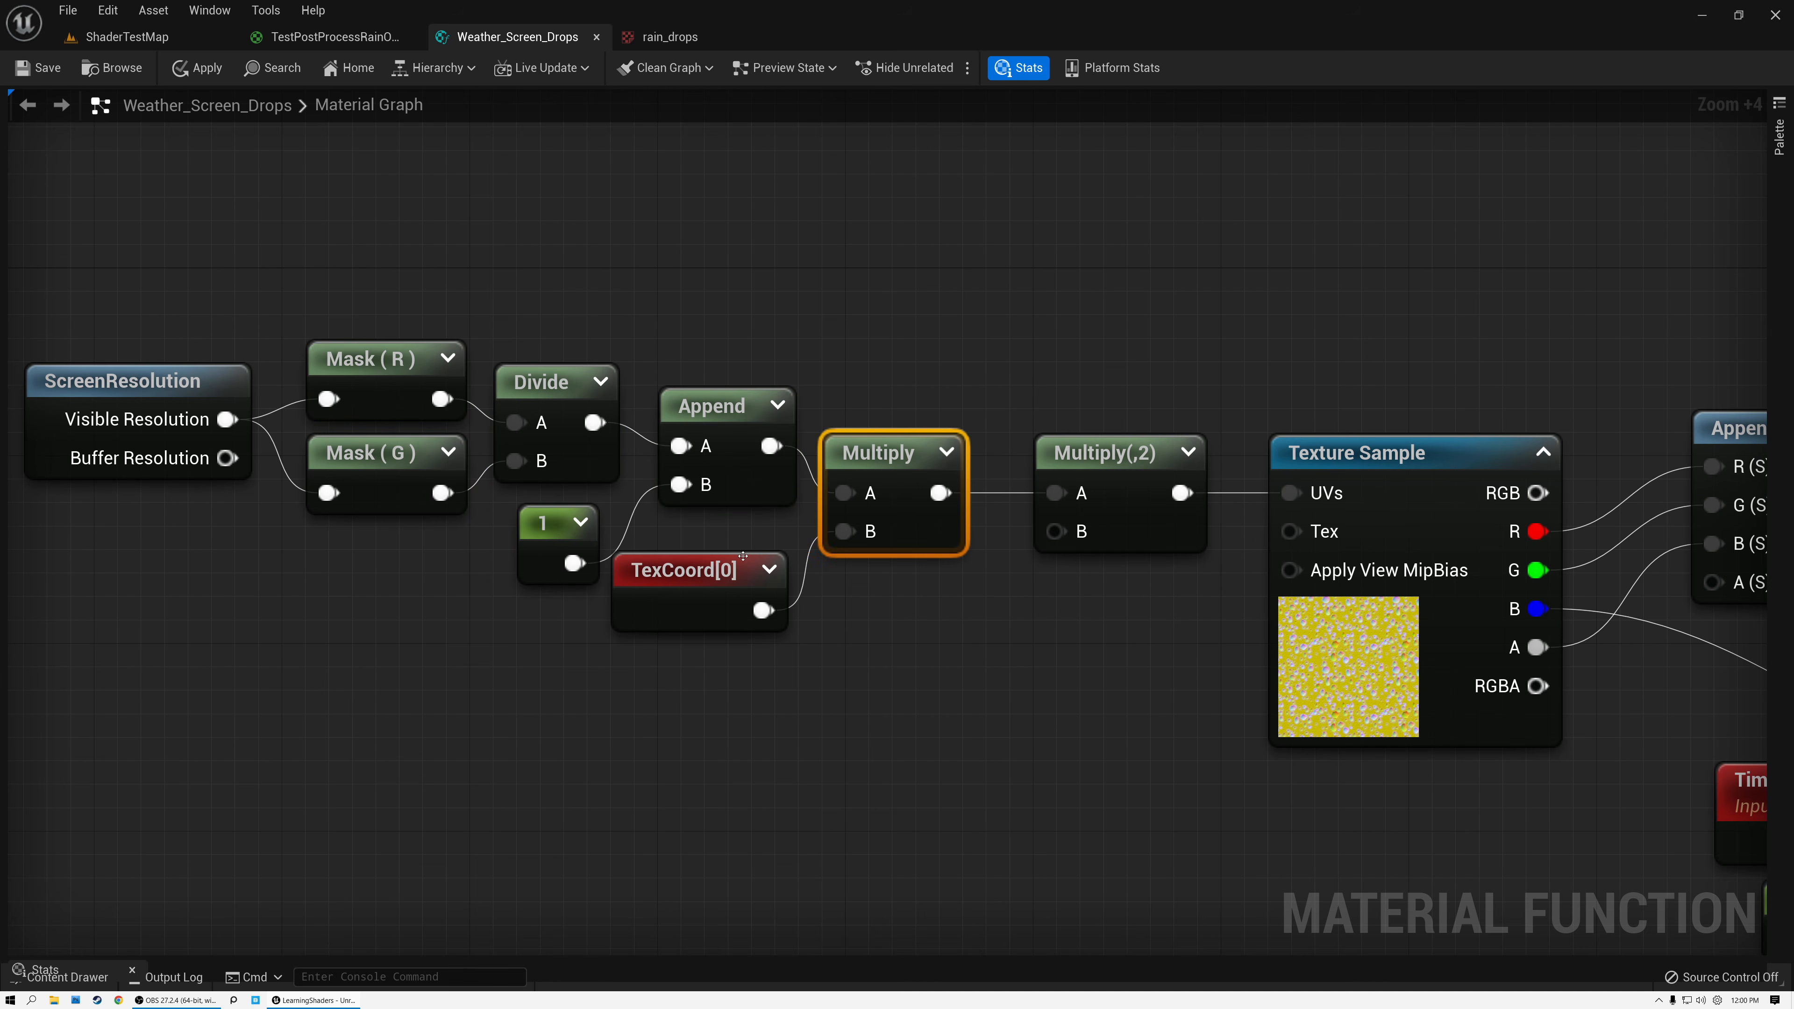
drag(710, 570, 714, 617)
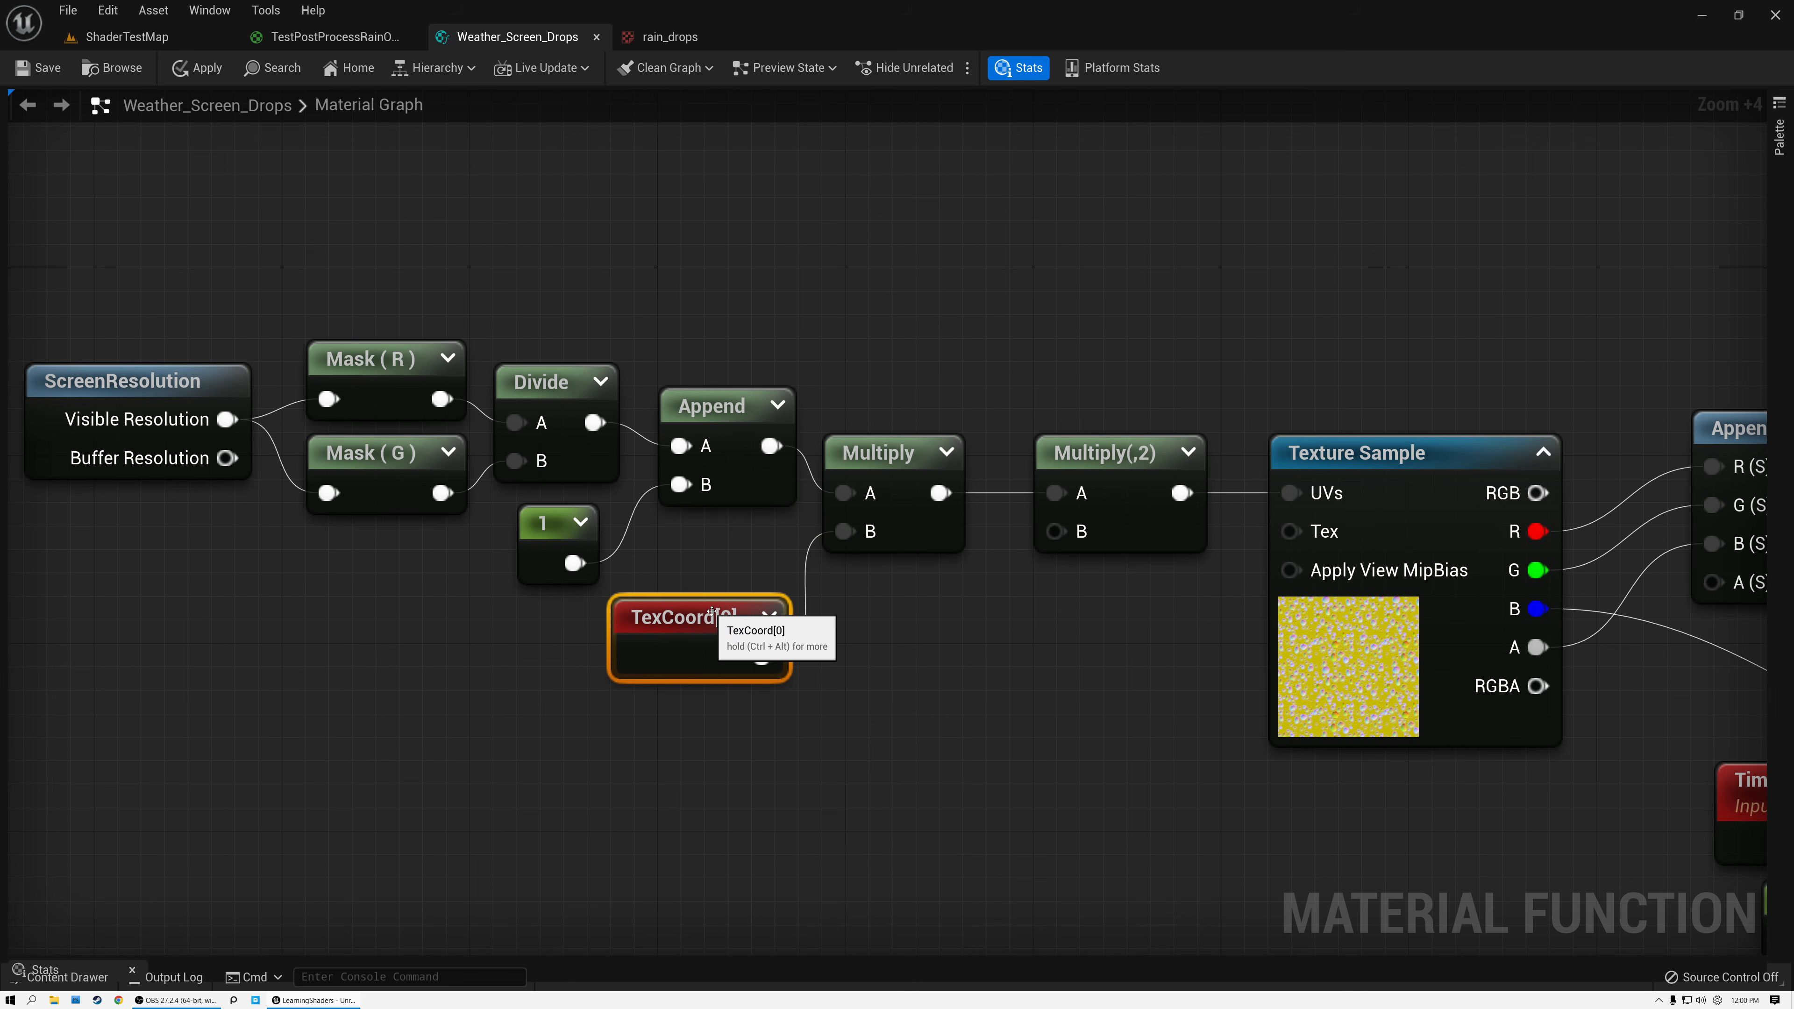
drag(164, 296, 909, 727)
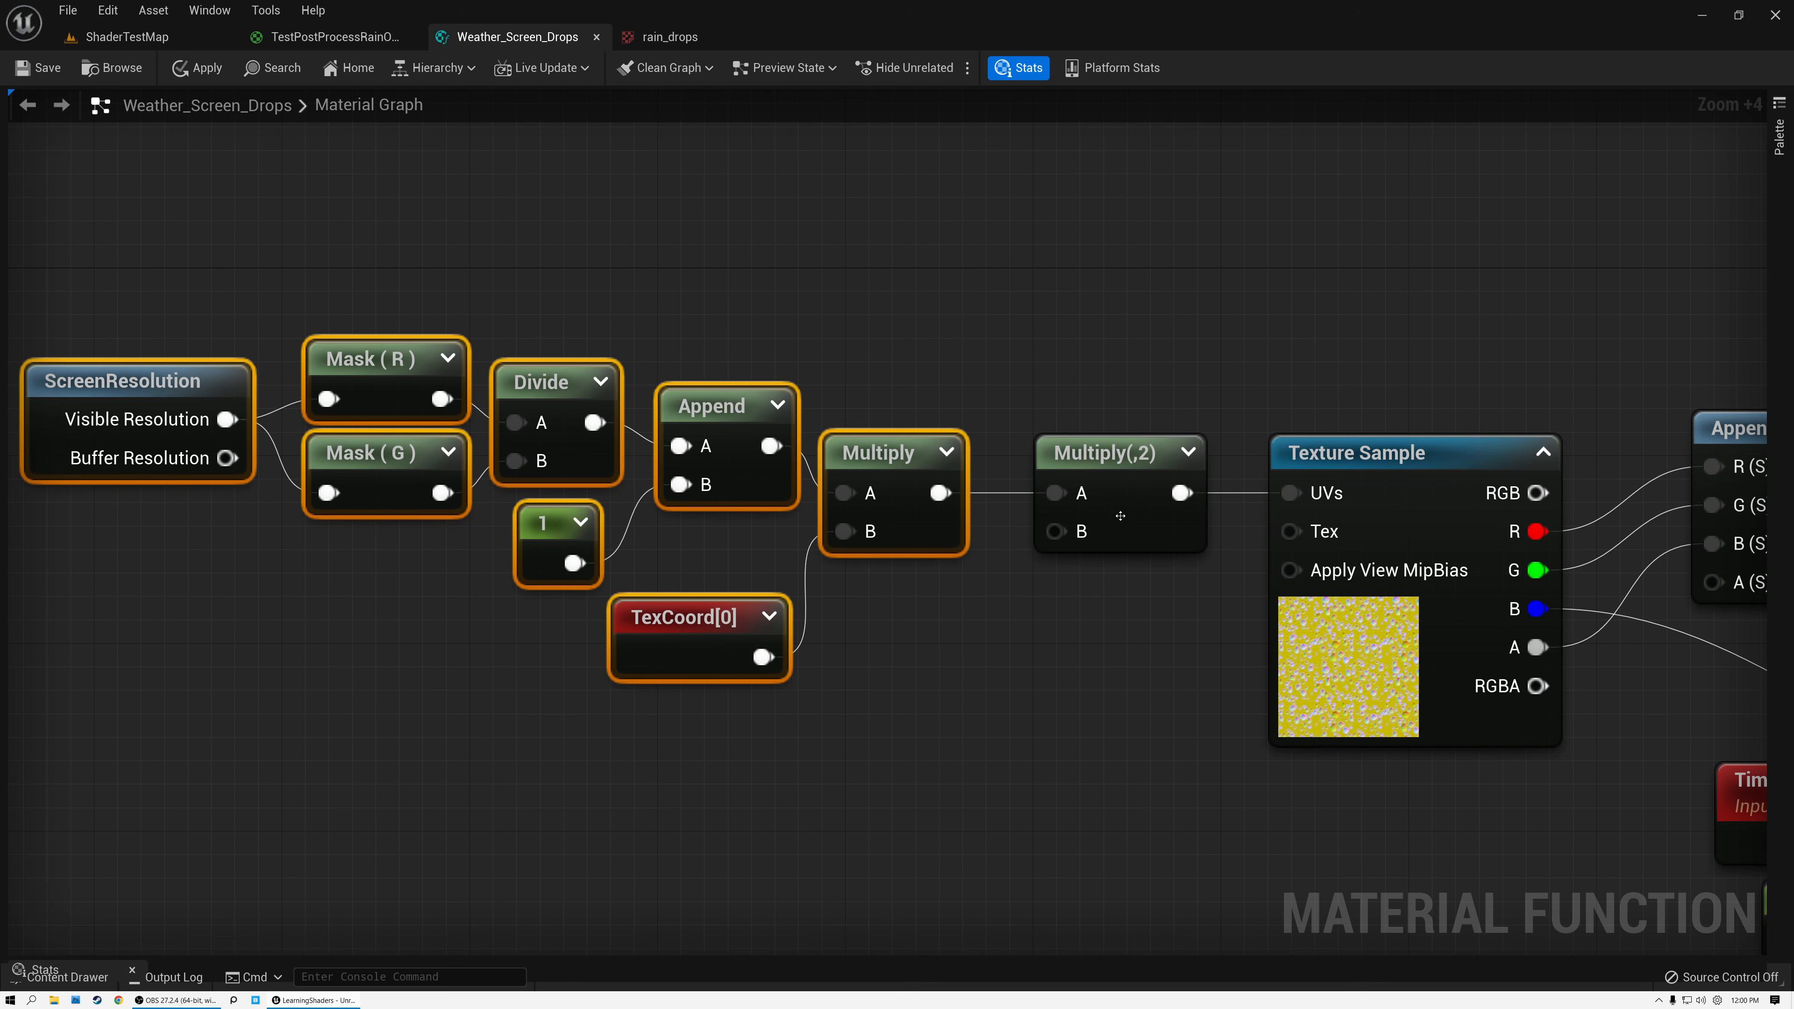
Examine the UV Multiply by 2, Texture Sample and AppendMany nodes, and the Multiply by 2 and Subtract 1 pair that follows.
click(1120, 475)
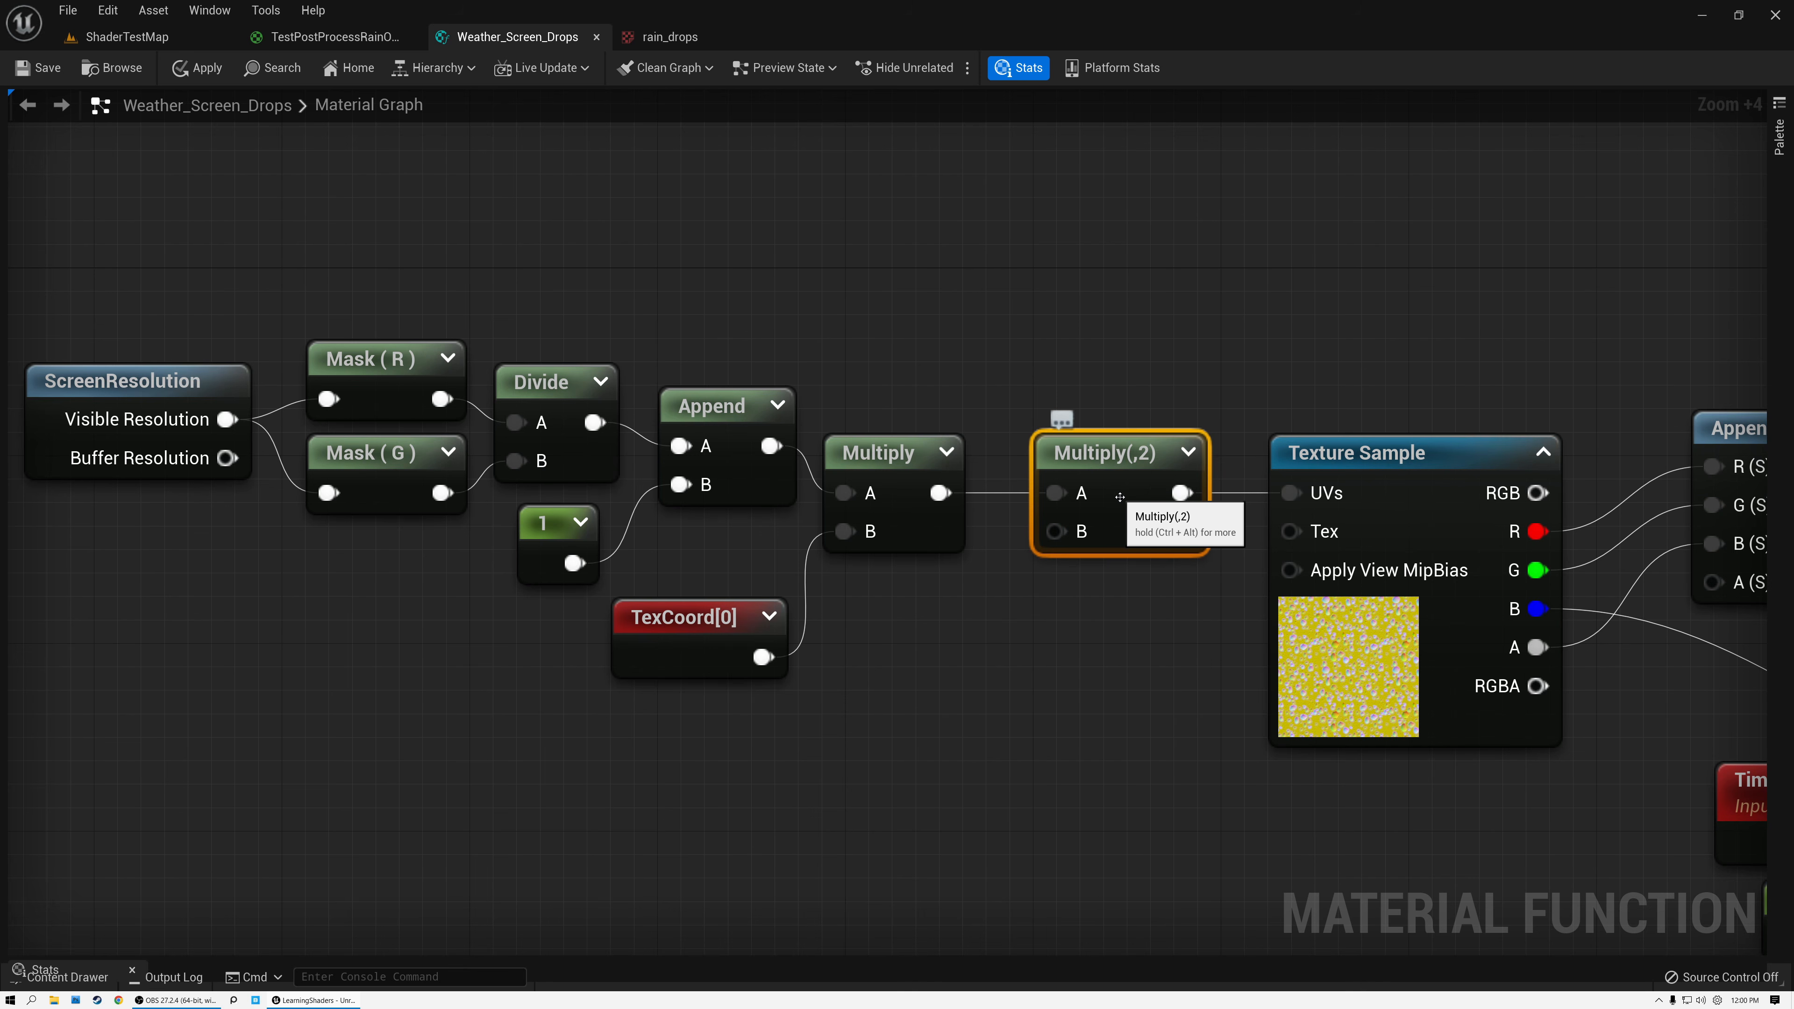
click(1314, 452)
right_drag(1433, 339, 242, 306)
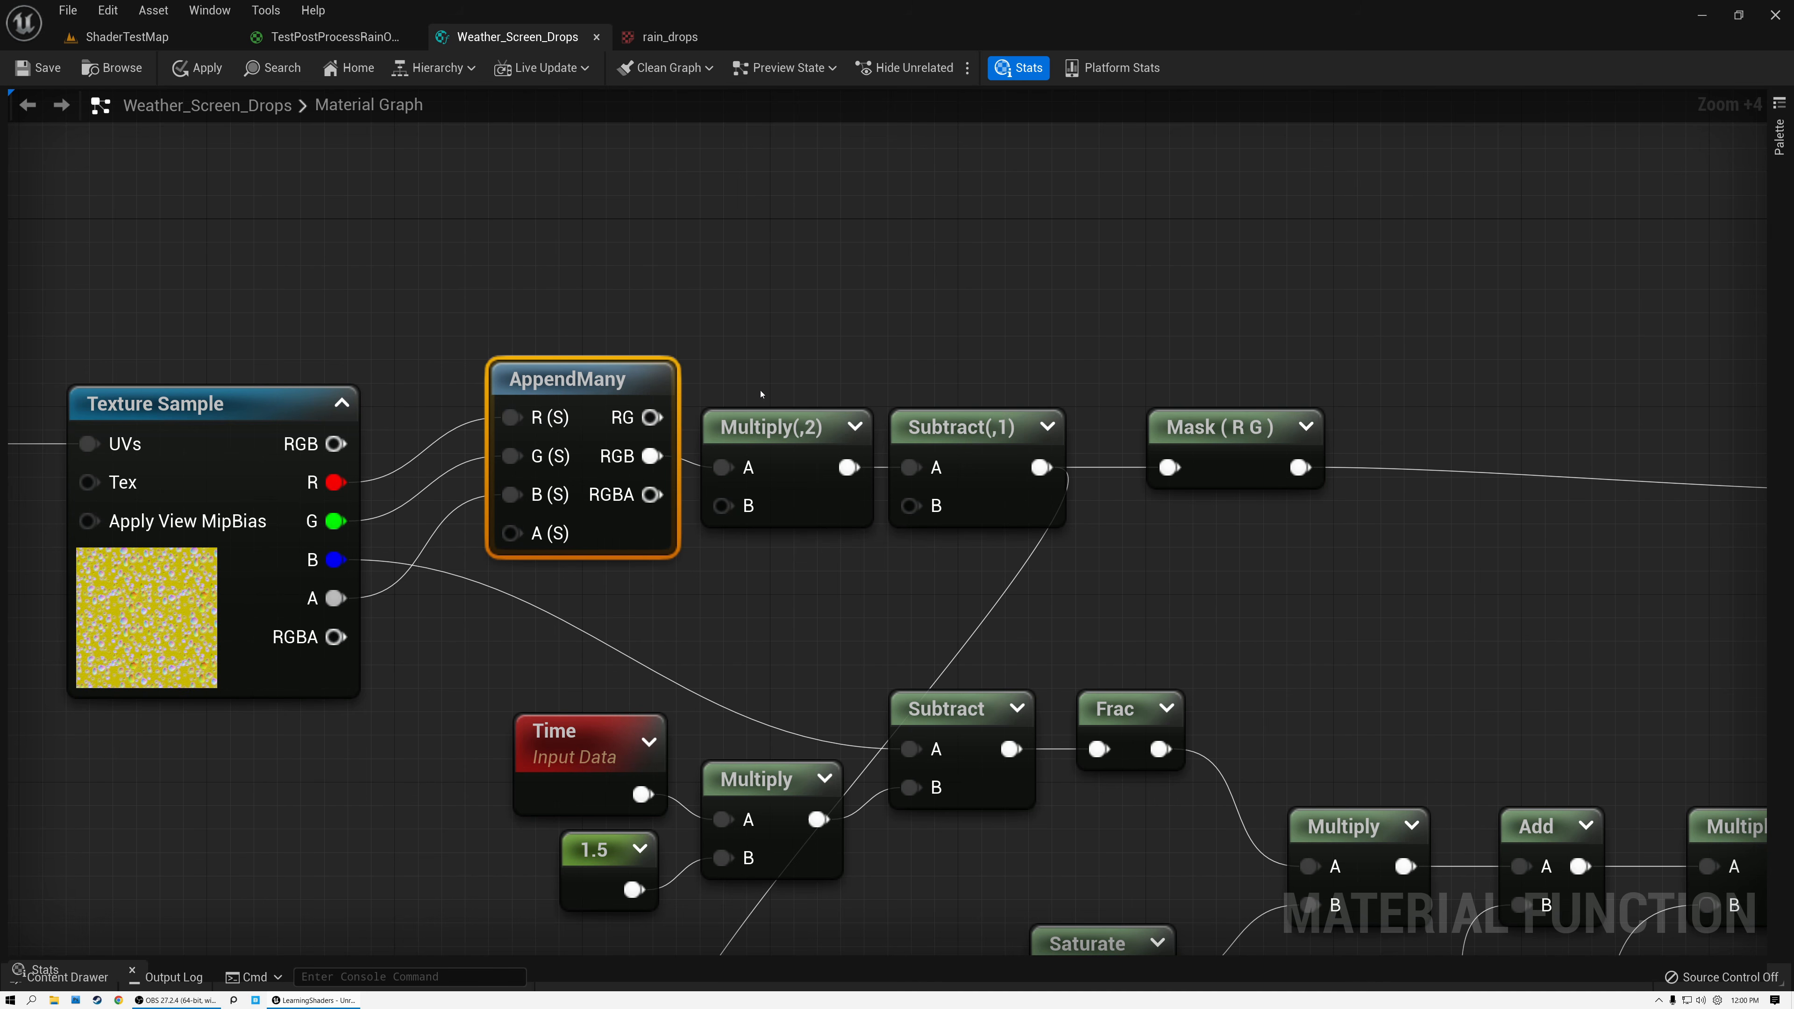
click(784, 435)
click(972, 431)
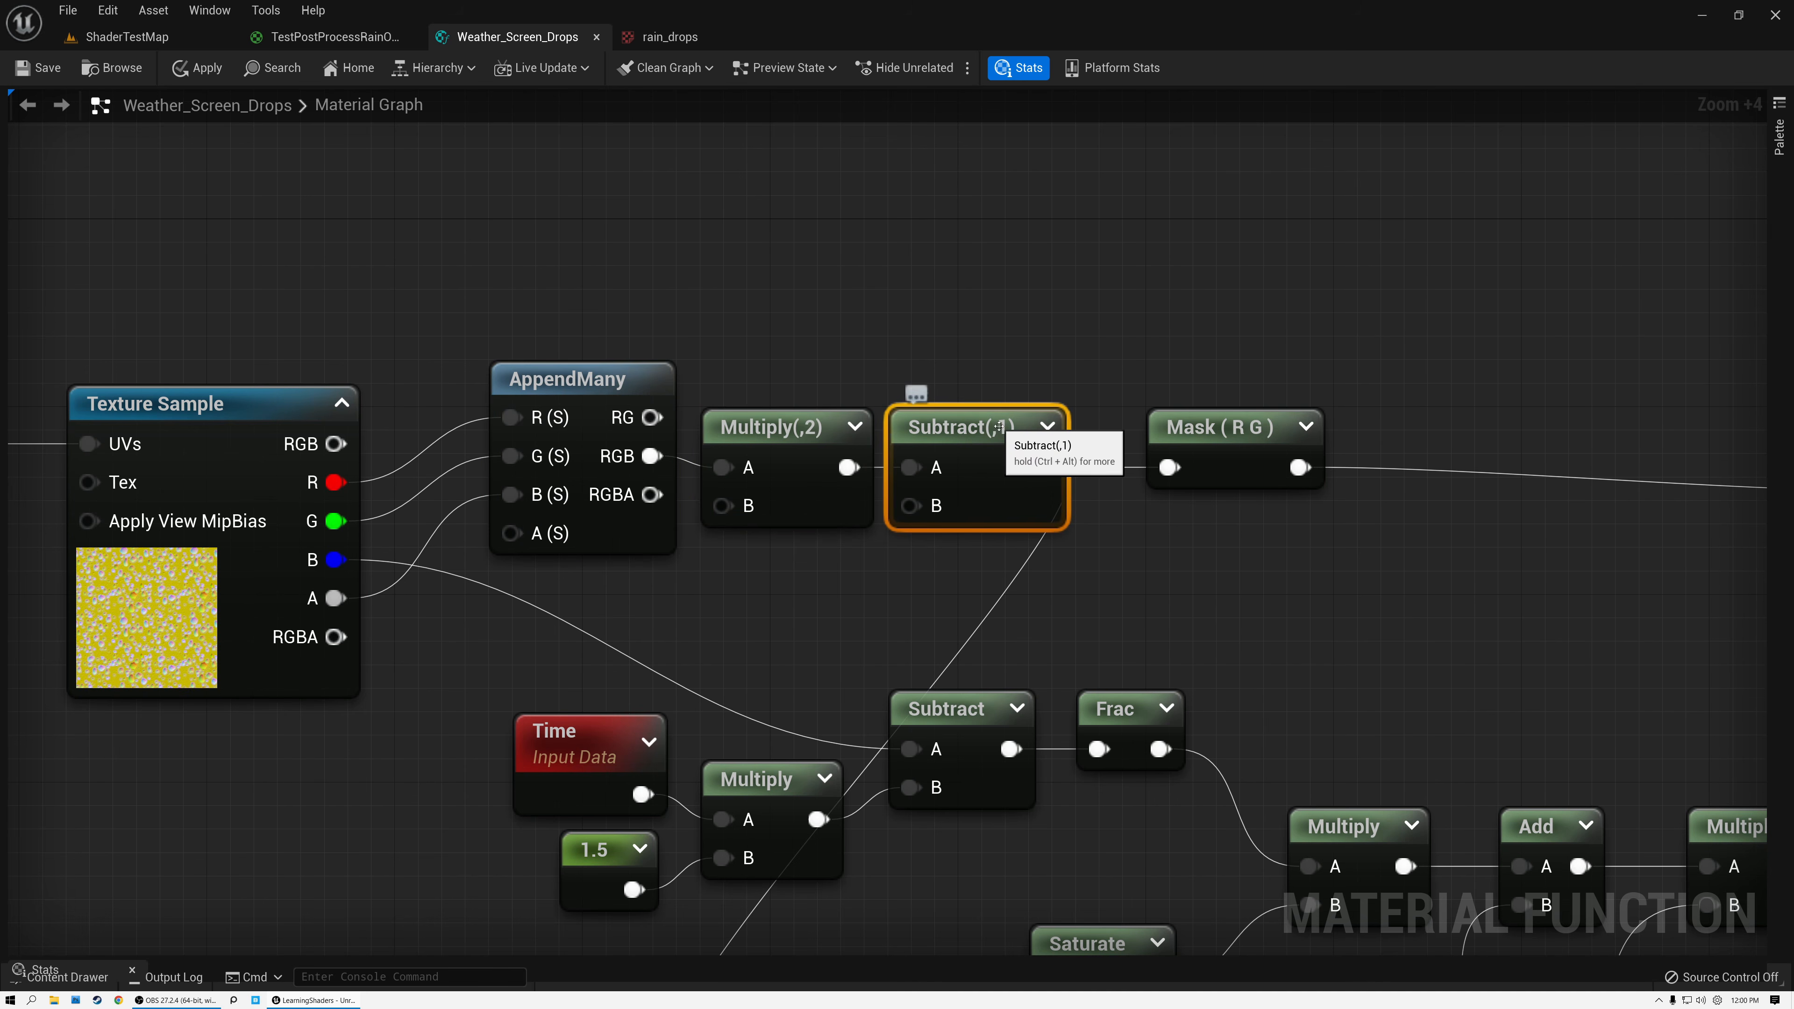
drag(805, 357, 946, 456)
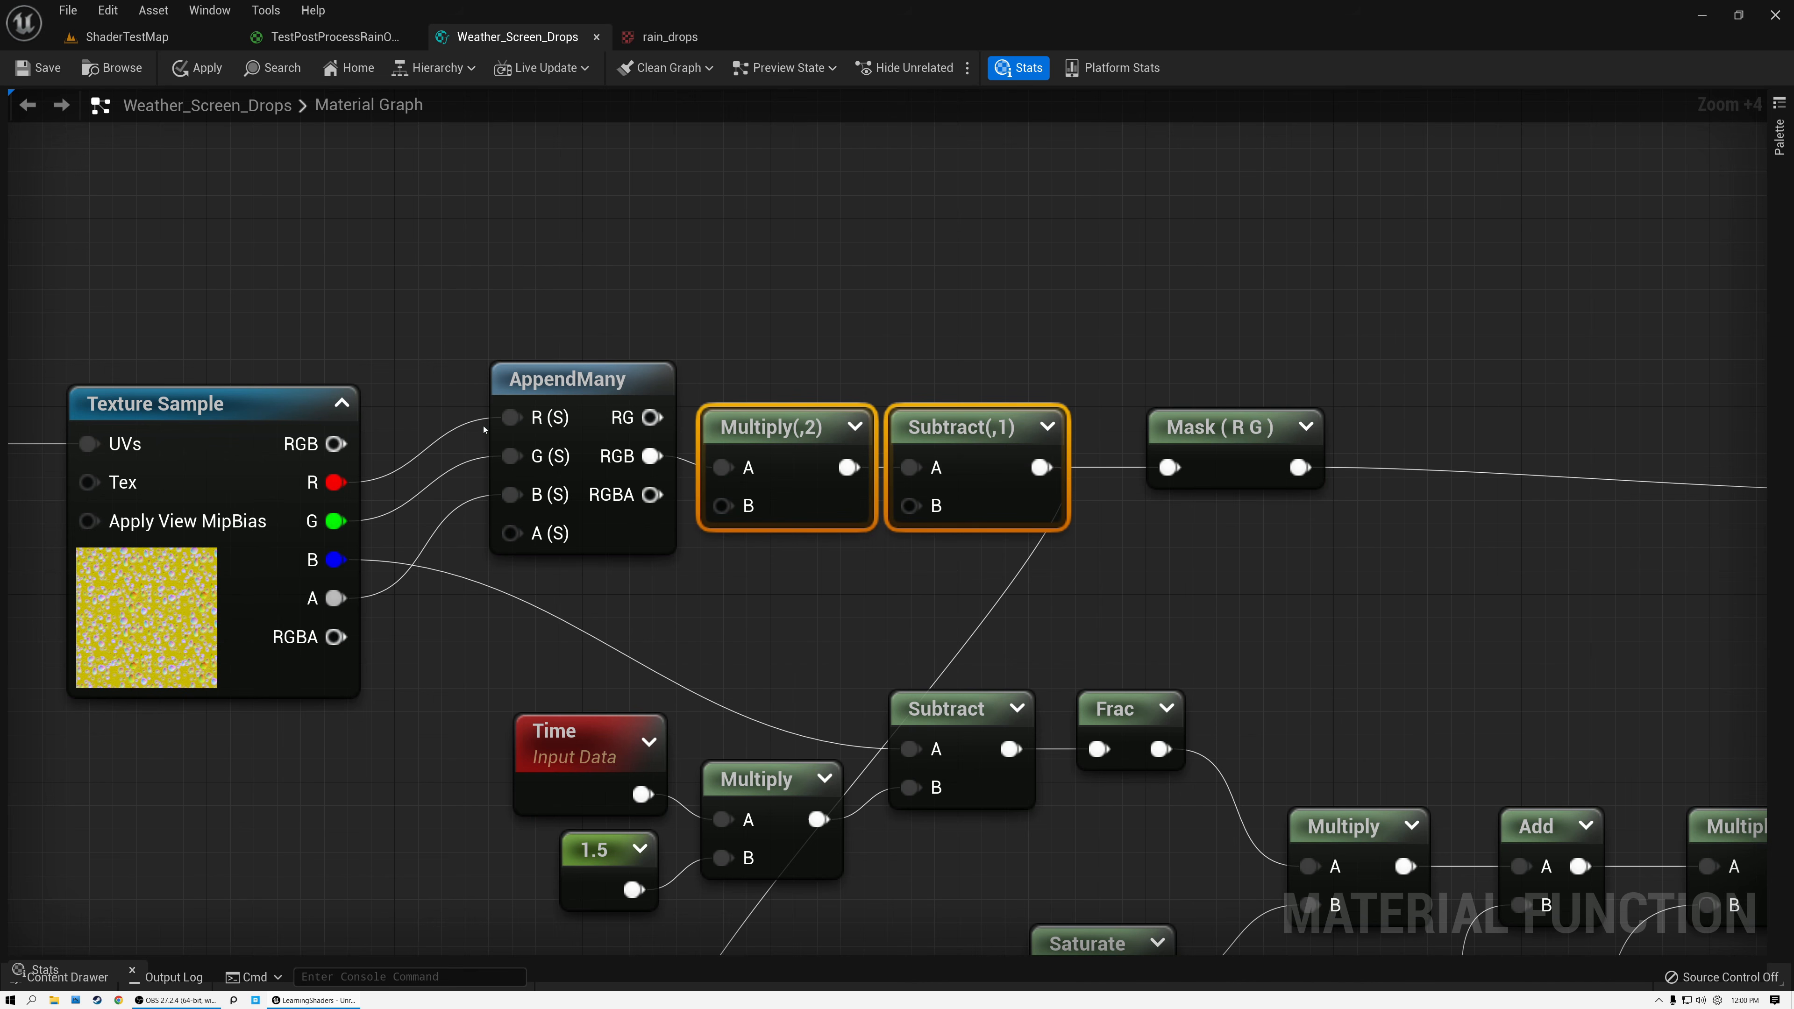
Move AppendMany and the Multiply by 2 and Subtract 1 pair closer to Texture Sample, and align Mask (R G) with them.
drag(551, 379, 505, 381)
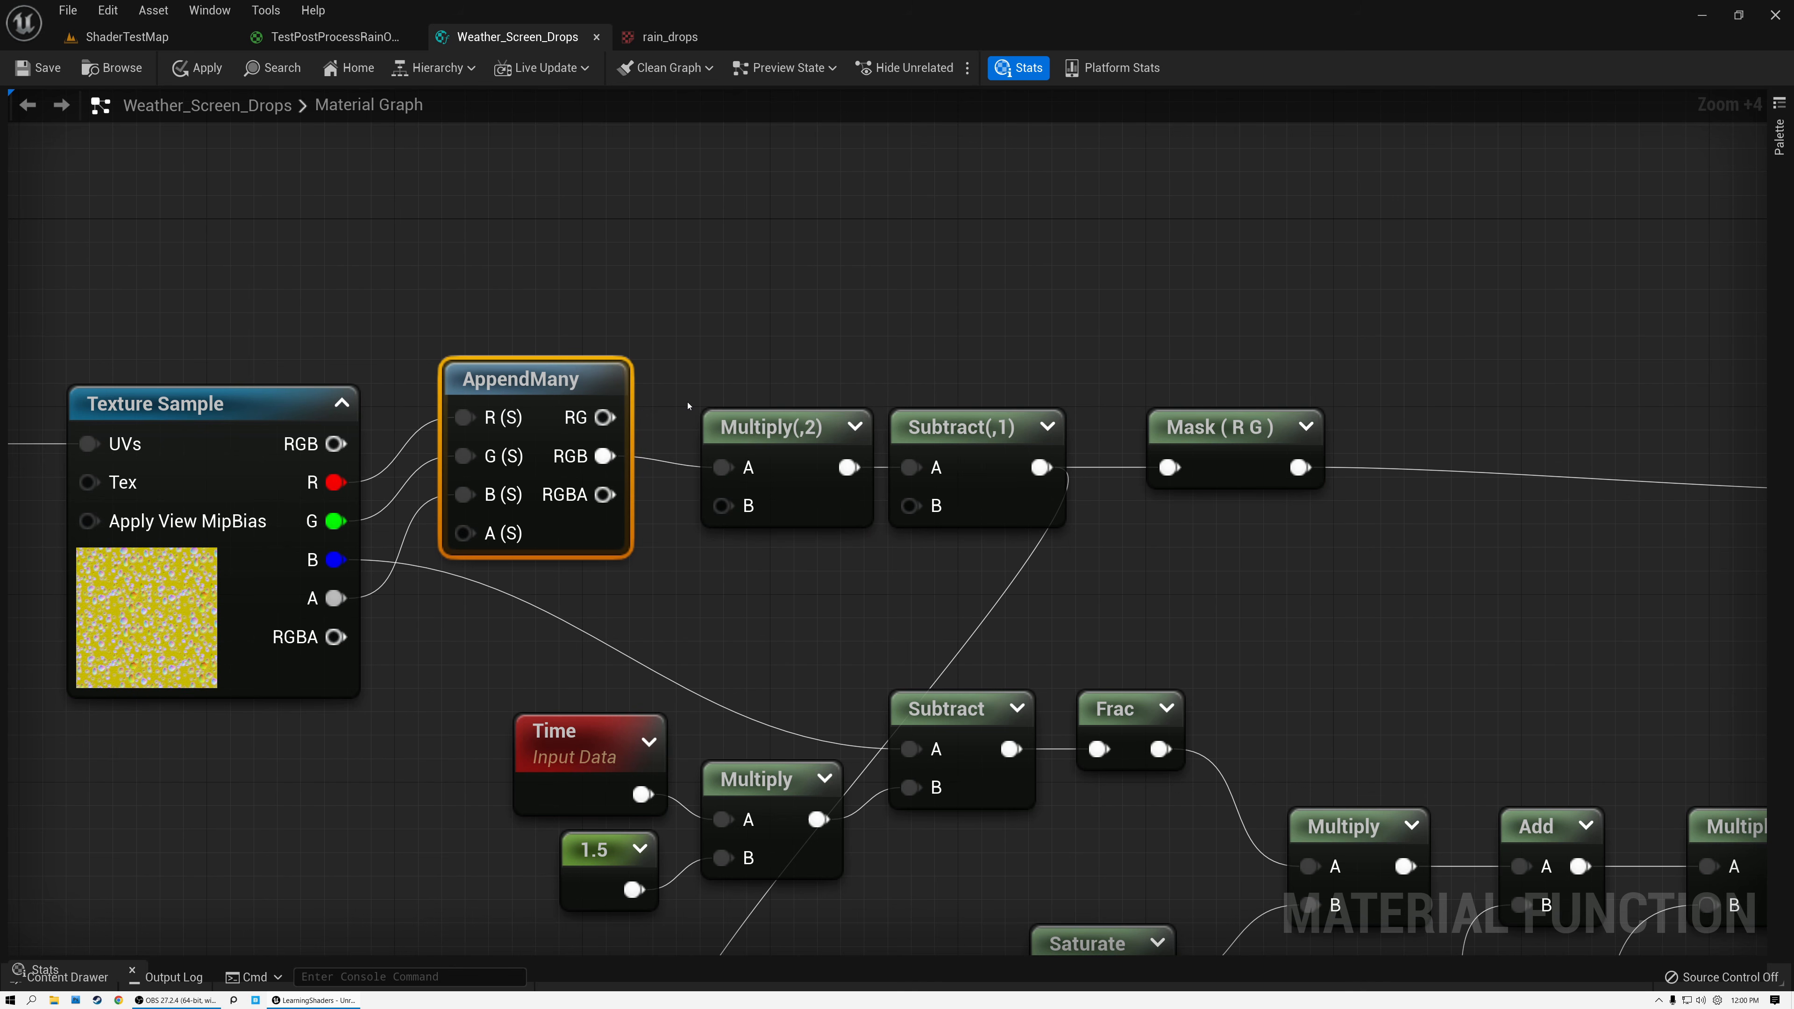
click(254, 405)
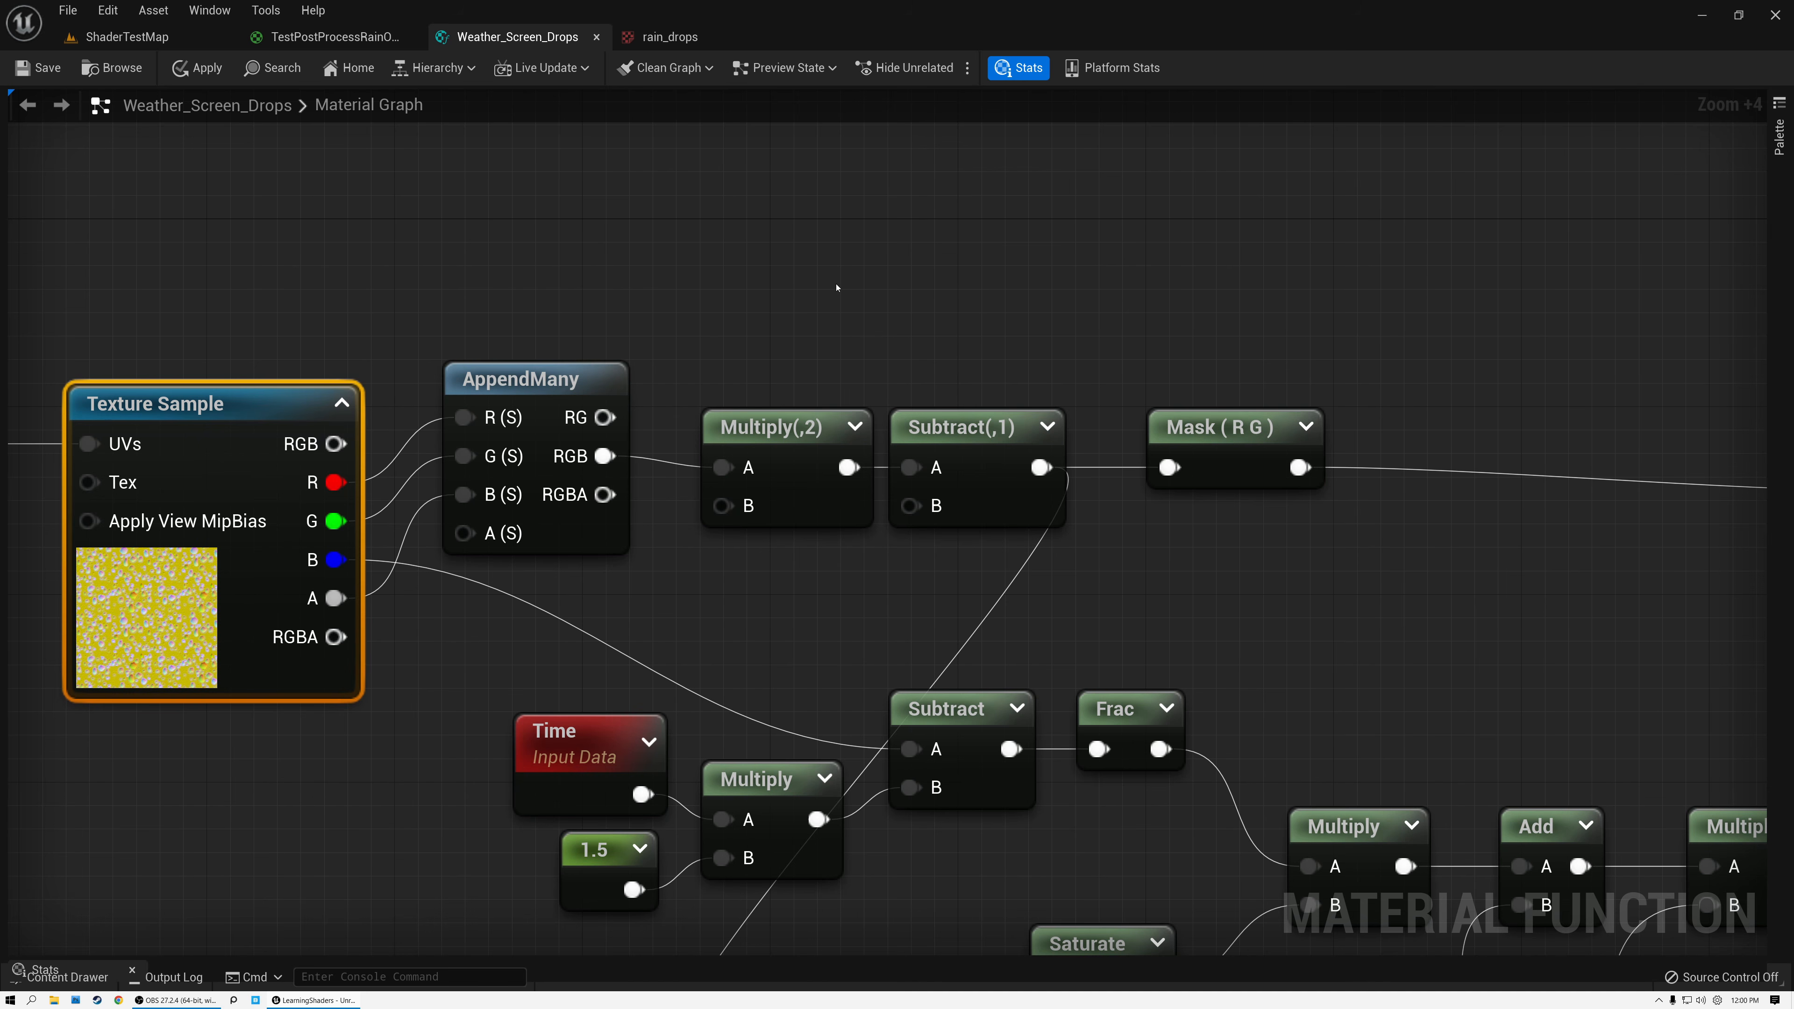
drag(790, 327, 922, 401)
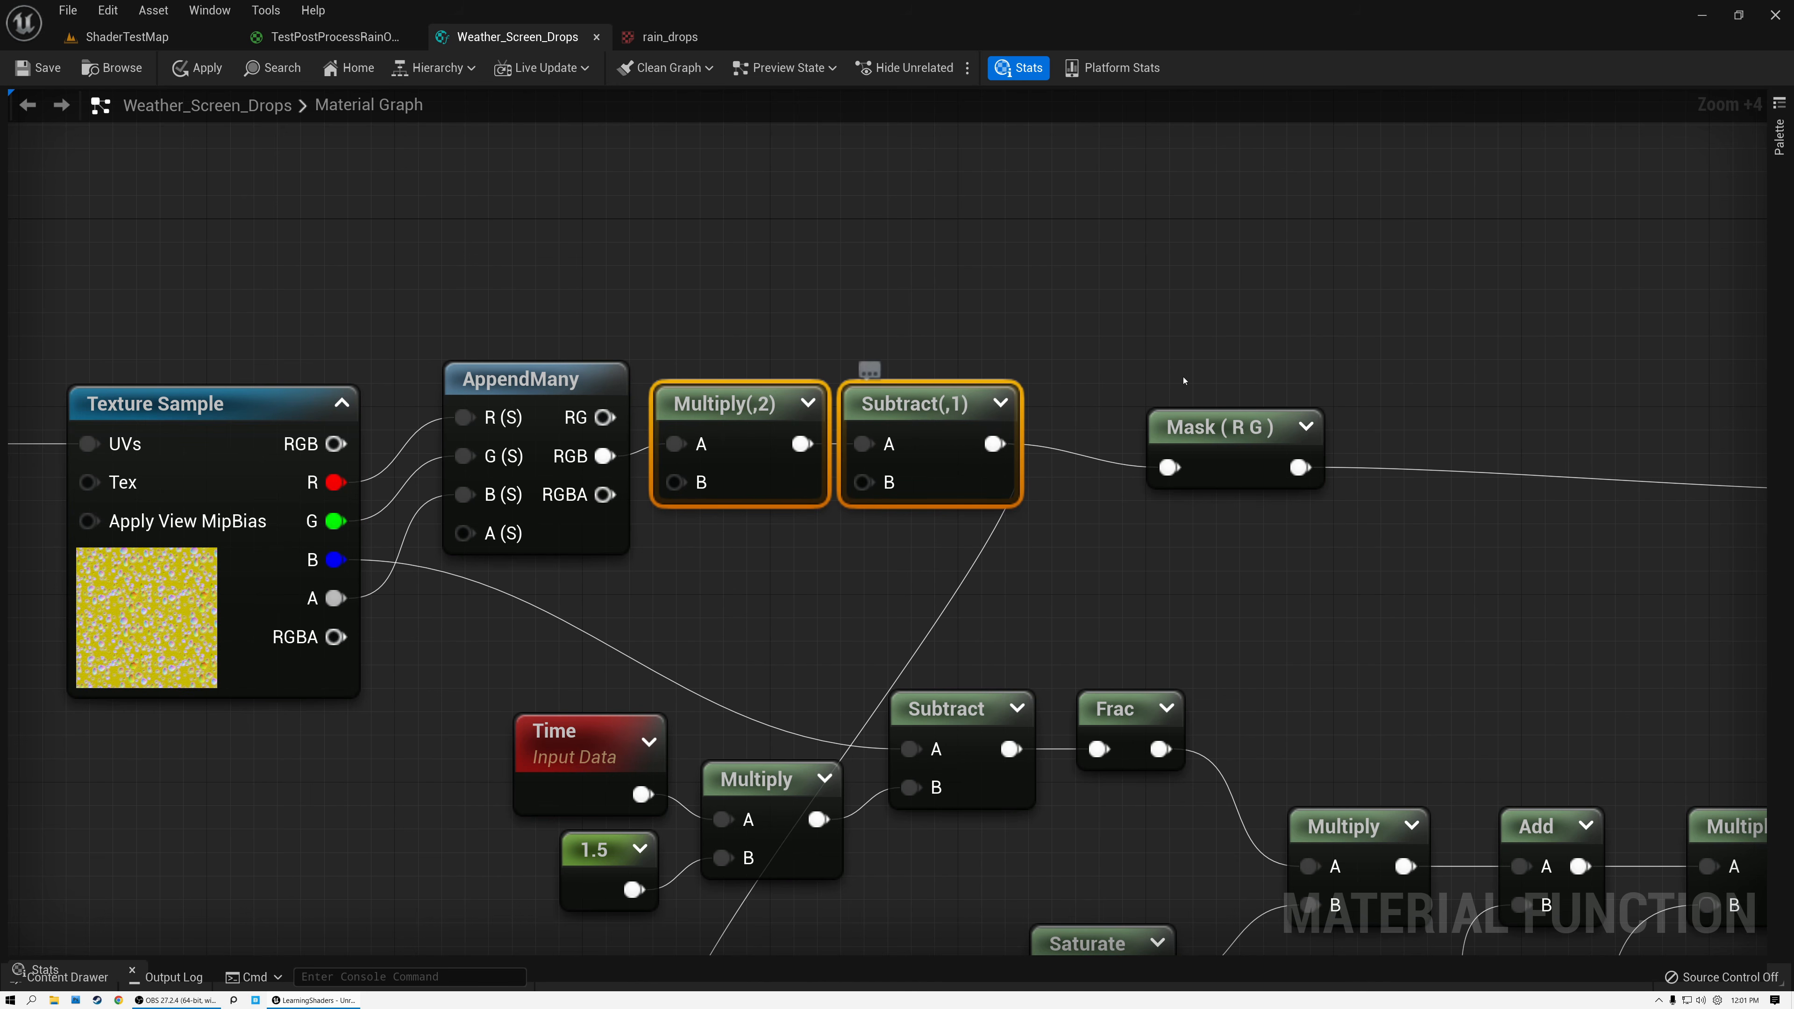
drag(1228, 438, 1229, 415)
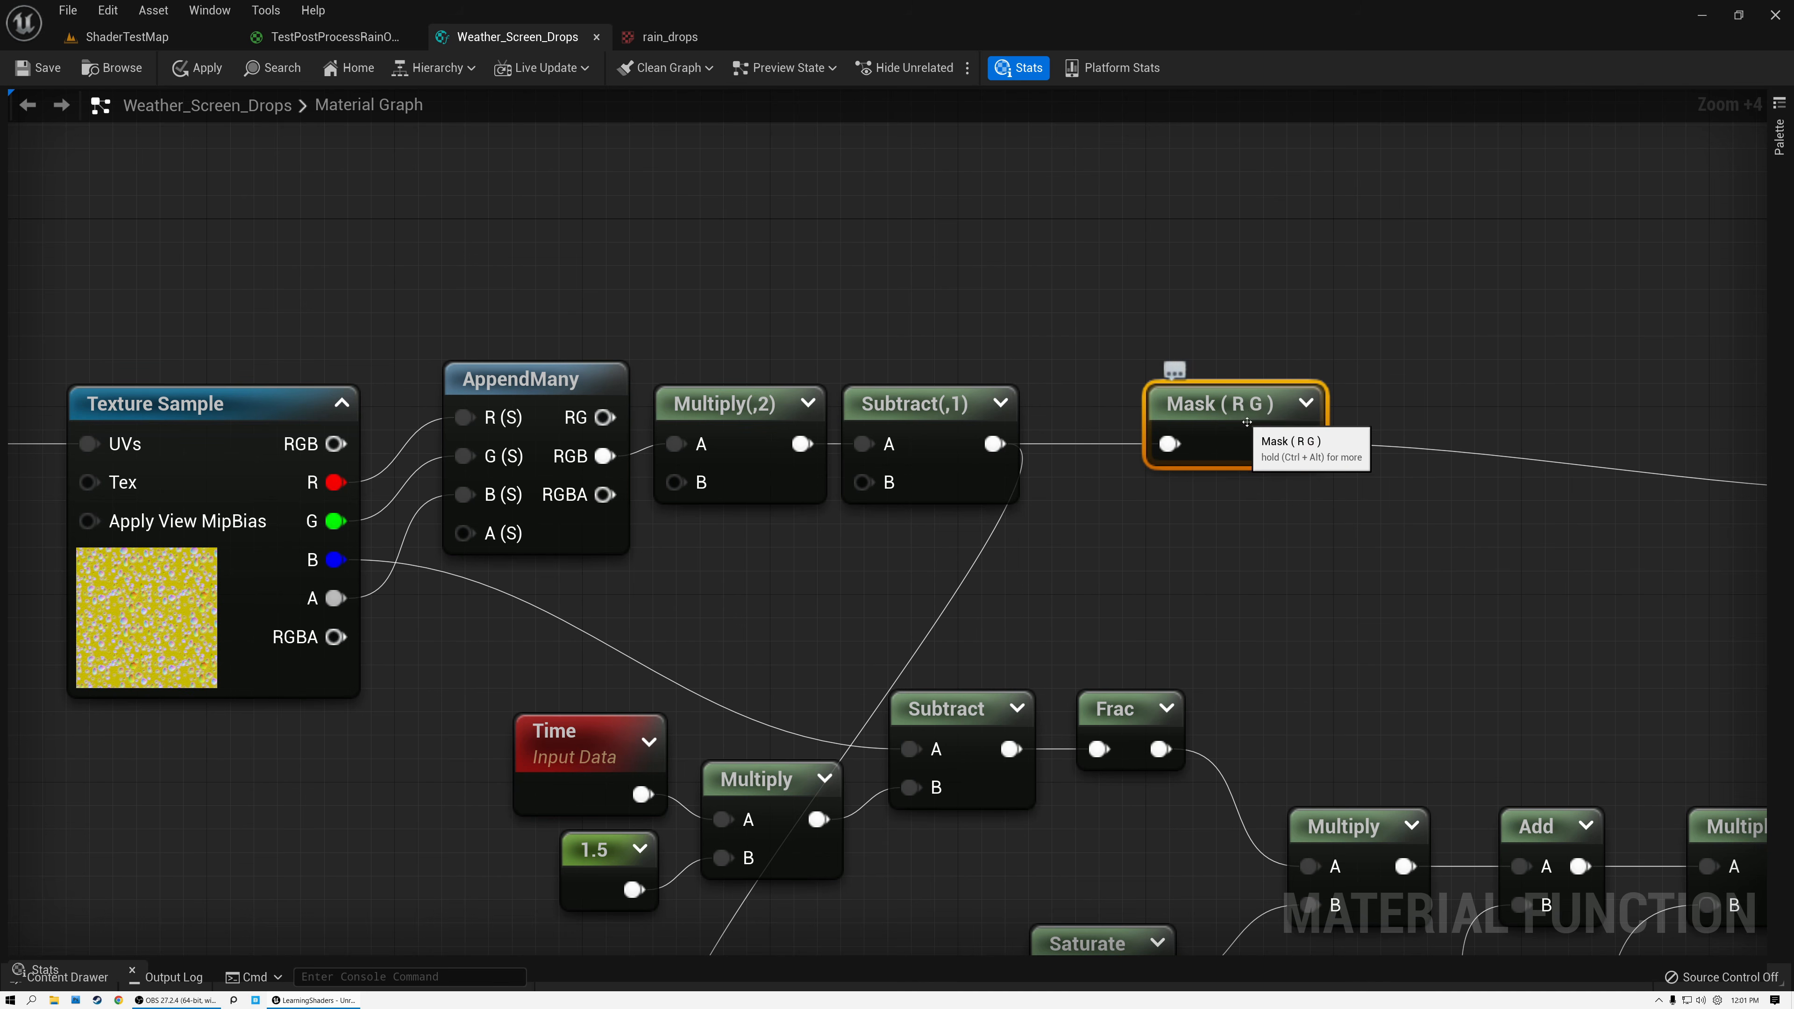
Align the final Multiply and the Output Normal node in a straight row with Mask (R G).
right_drag(1235, 410, 417, 309)
click(1084, 396)
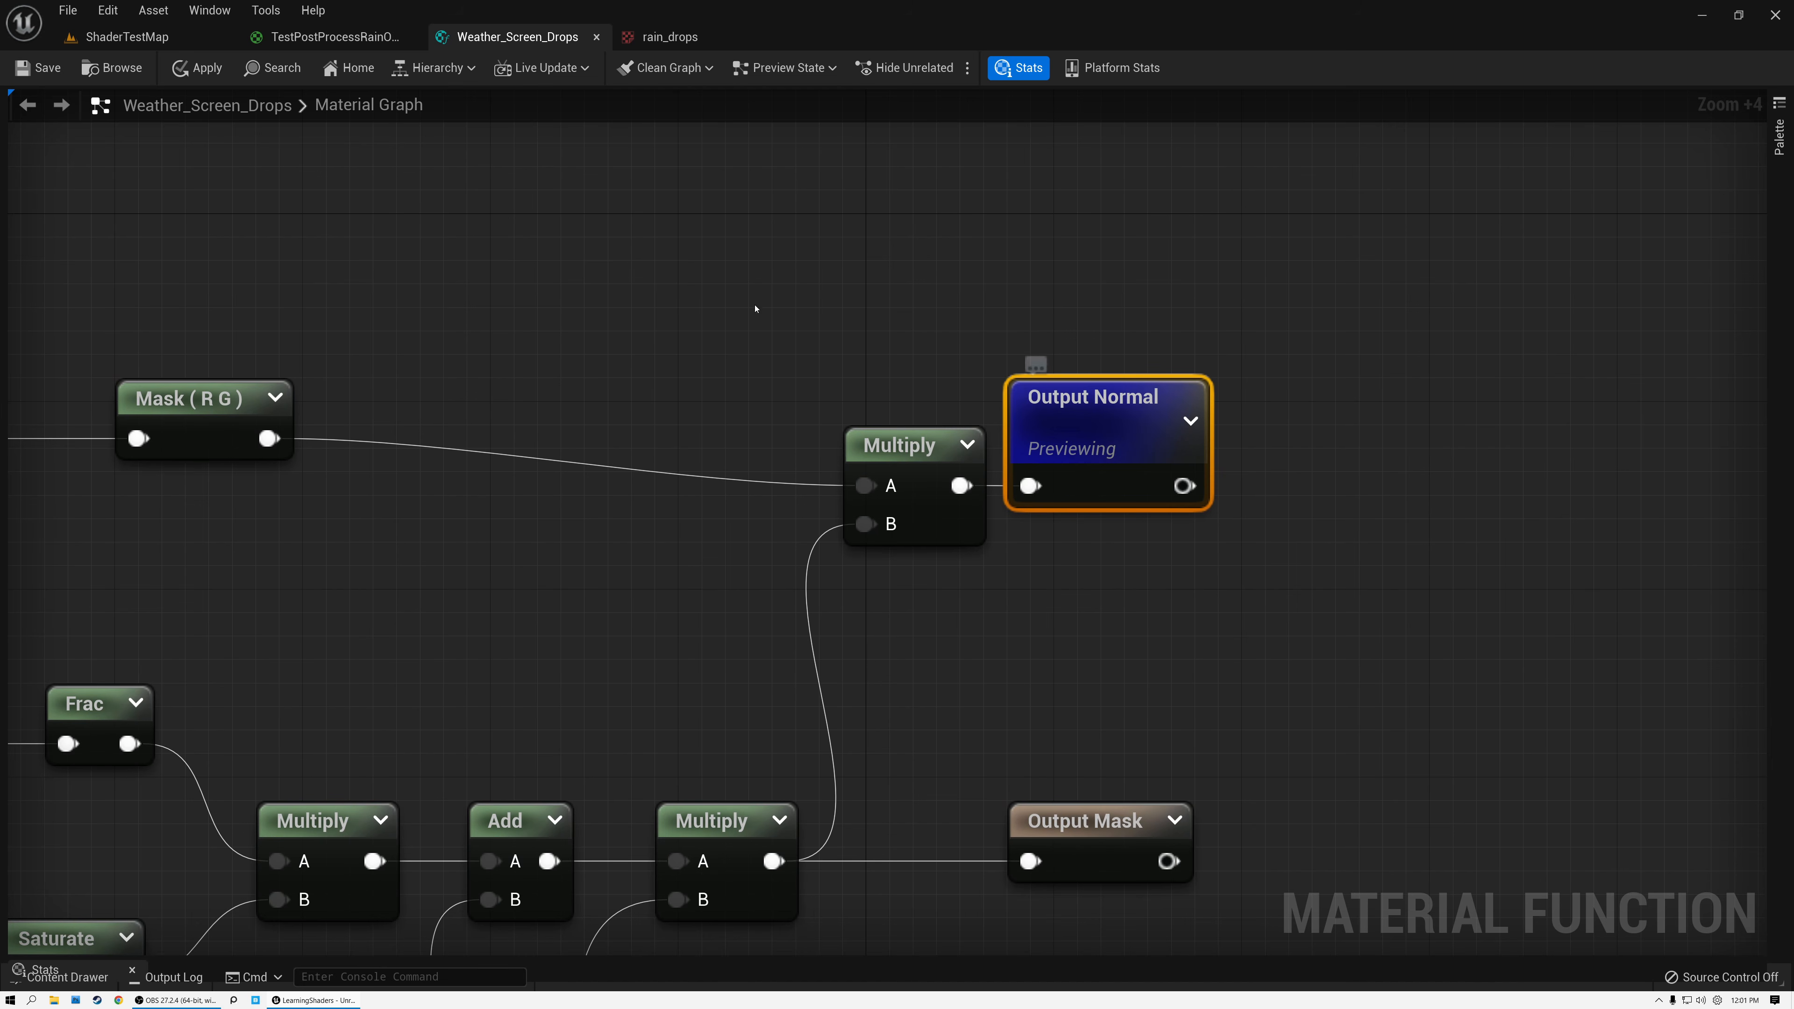
right_drag(753, 305, 1021, 269)
drag(1235, 424, 1233, 378)
click(1381, 376)
drag(1381, 376, 1404, 329)
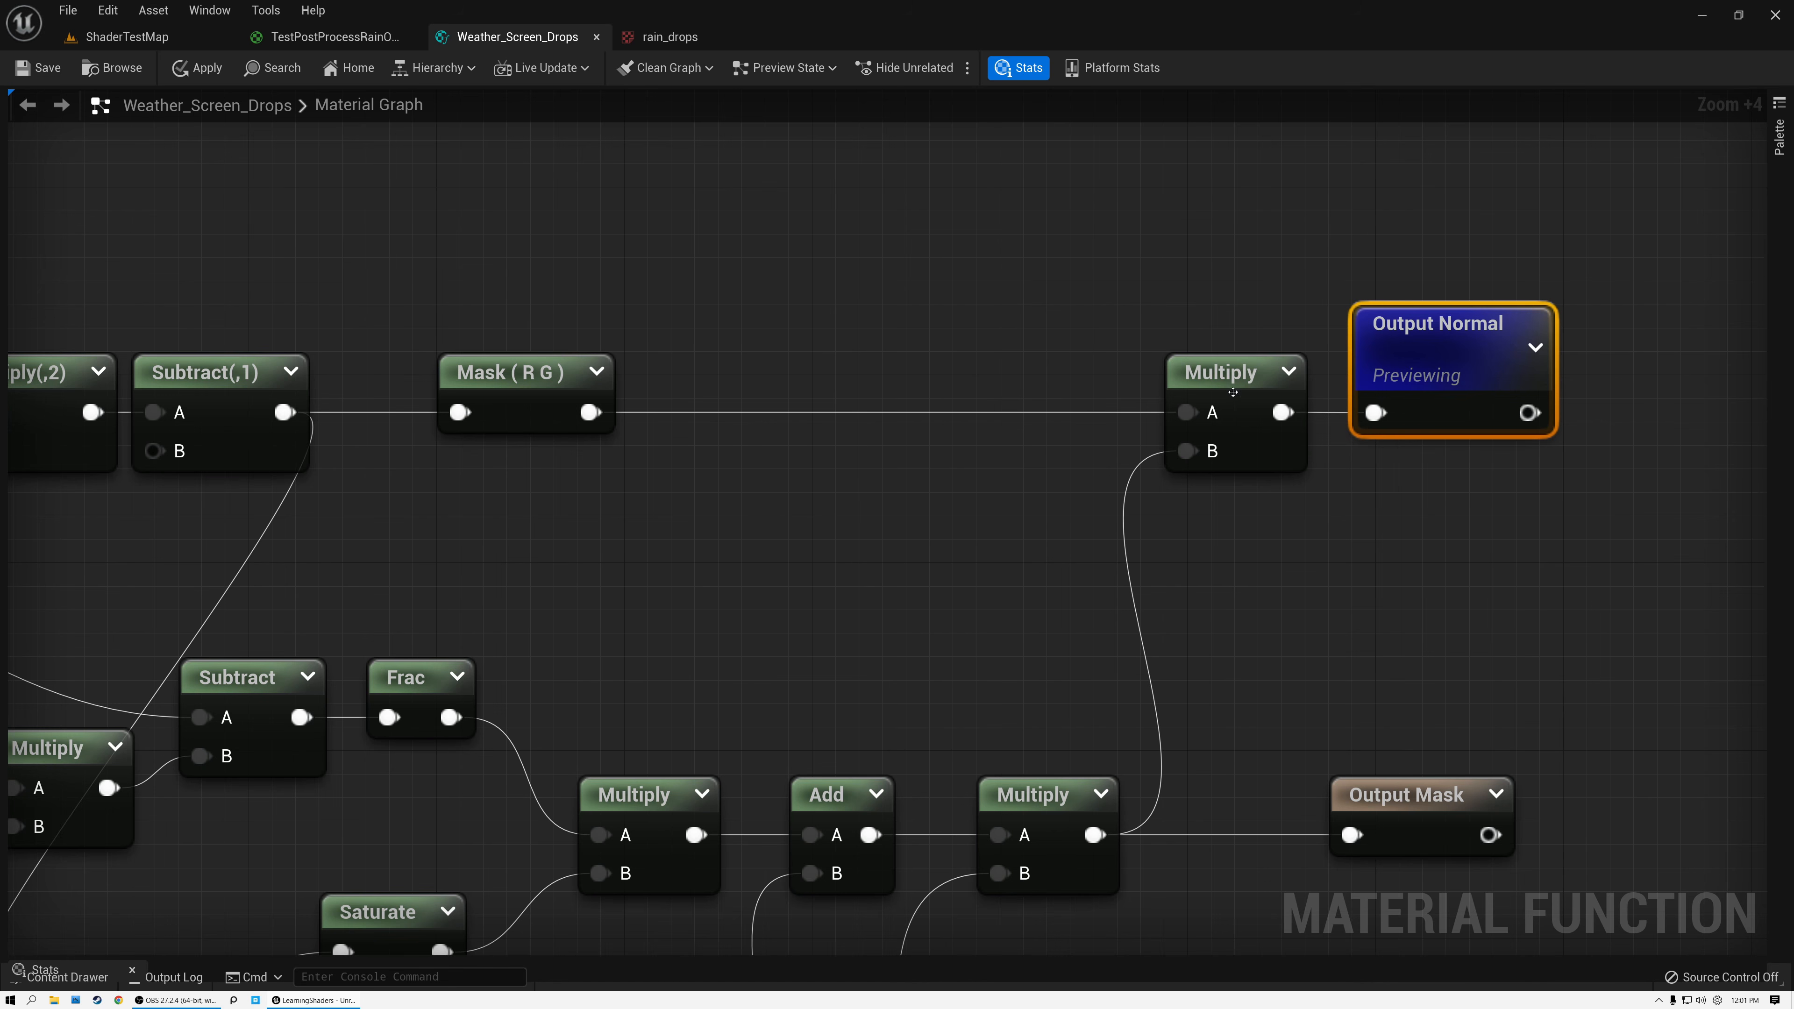
click(1244, 375)
Move the Time, 1.5 and connected Multiply nodes away from Subtract, clear of the wire running to Mask (B).
right_drag(748, 277, 1110, 228)
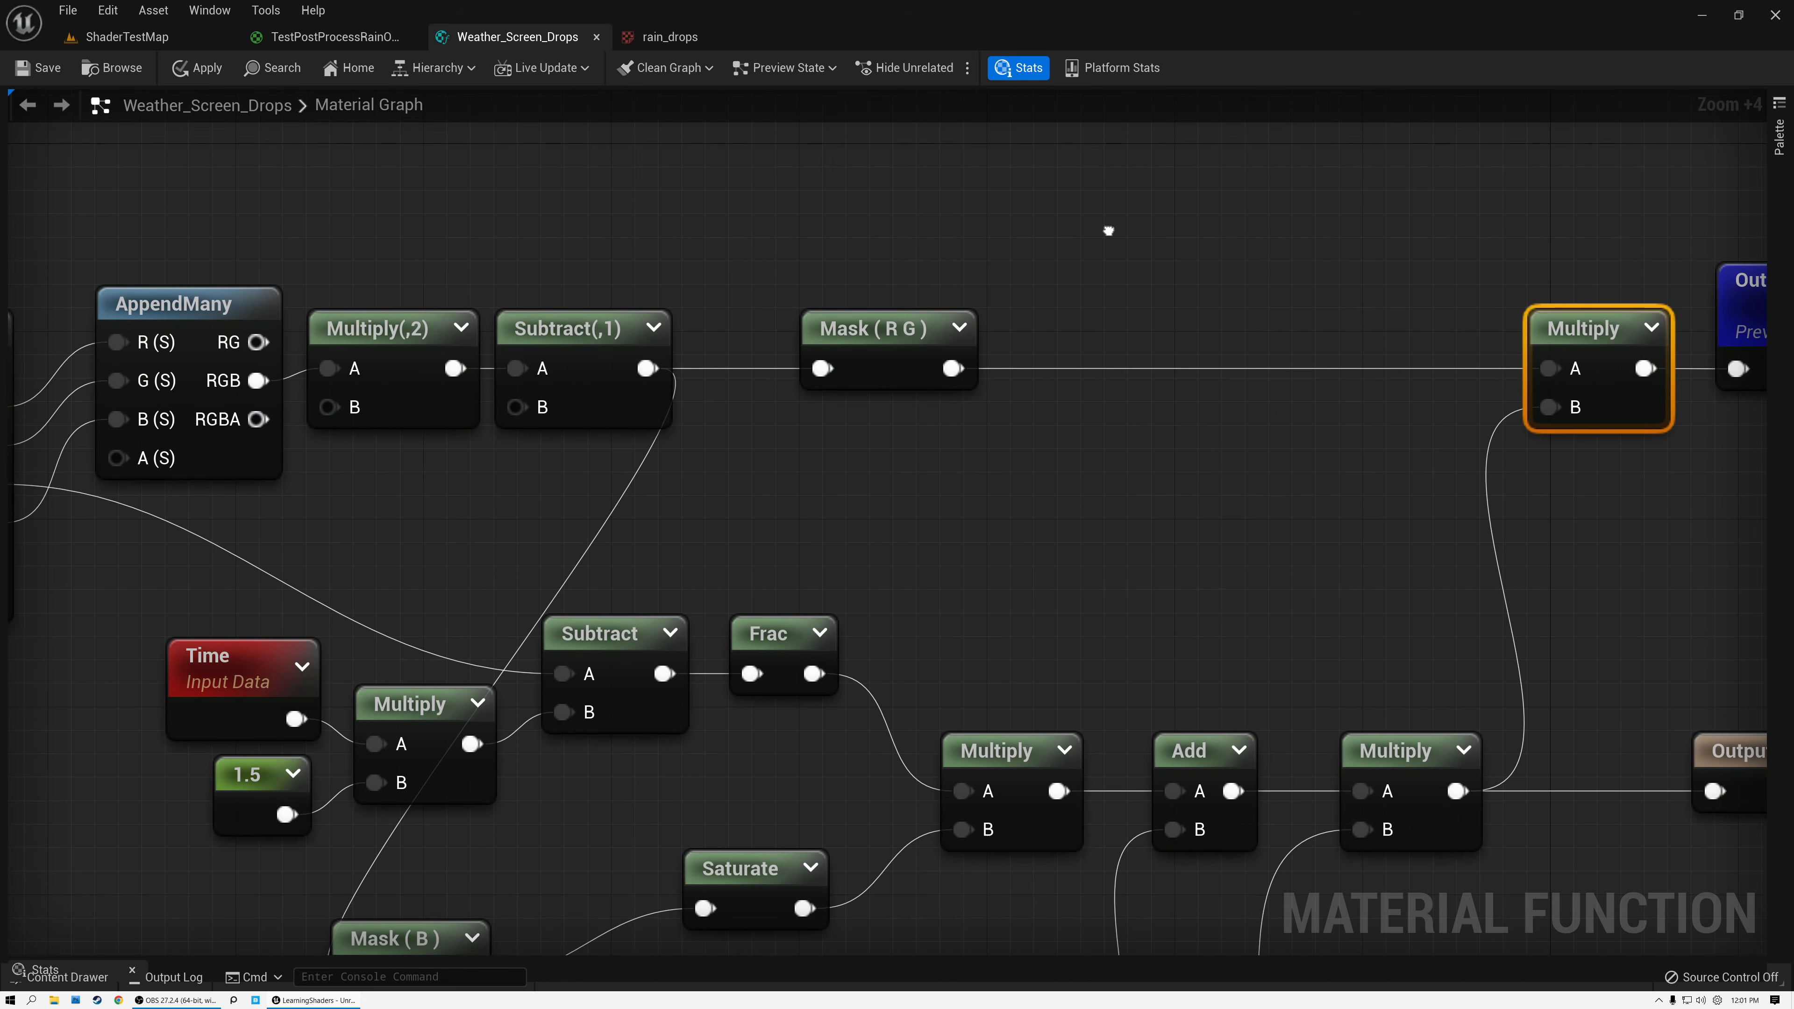
right_drag(833, 456, 1342, 436)
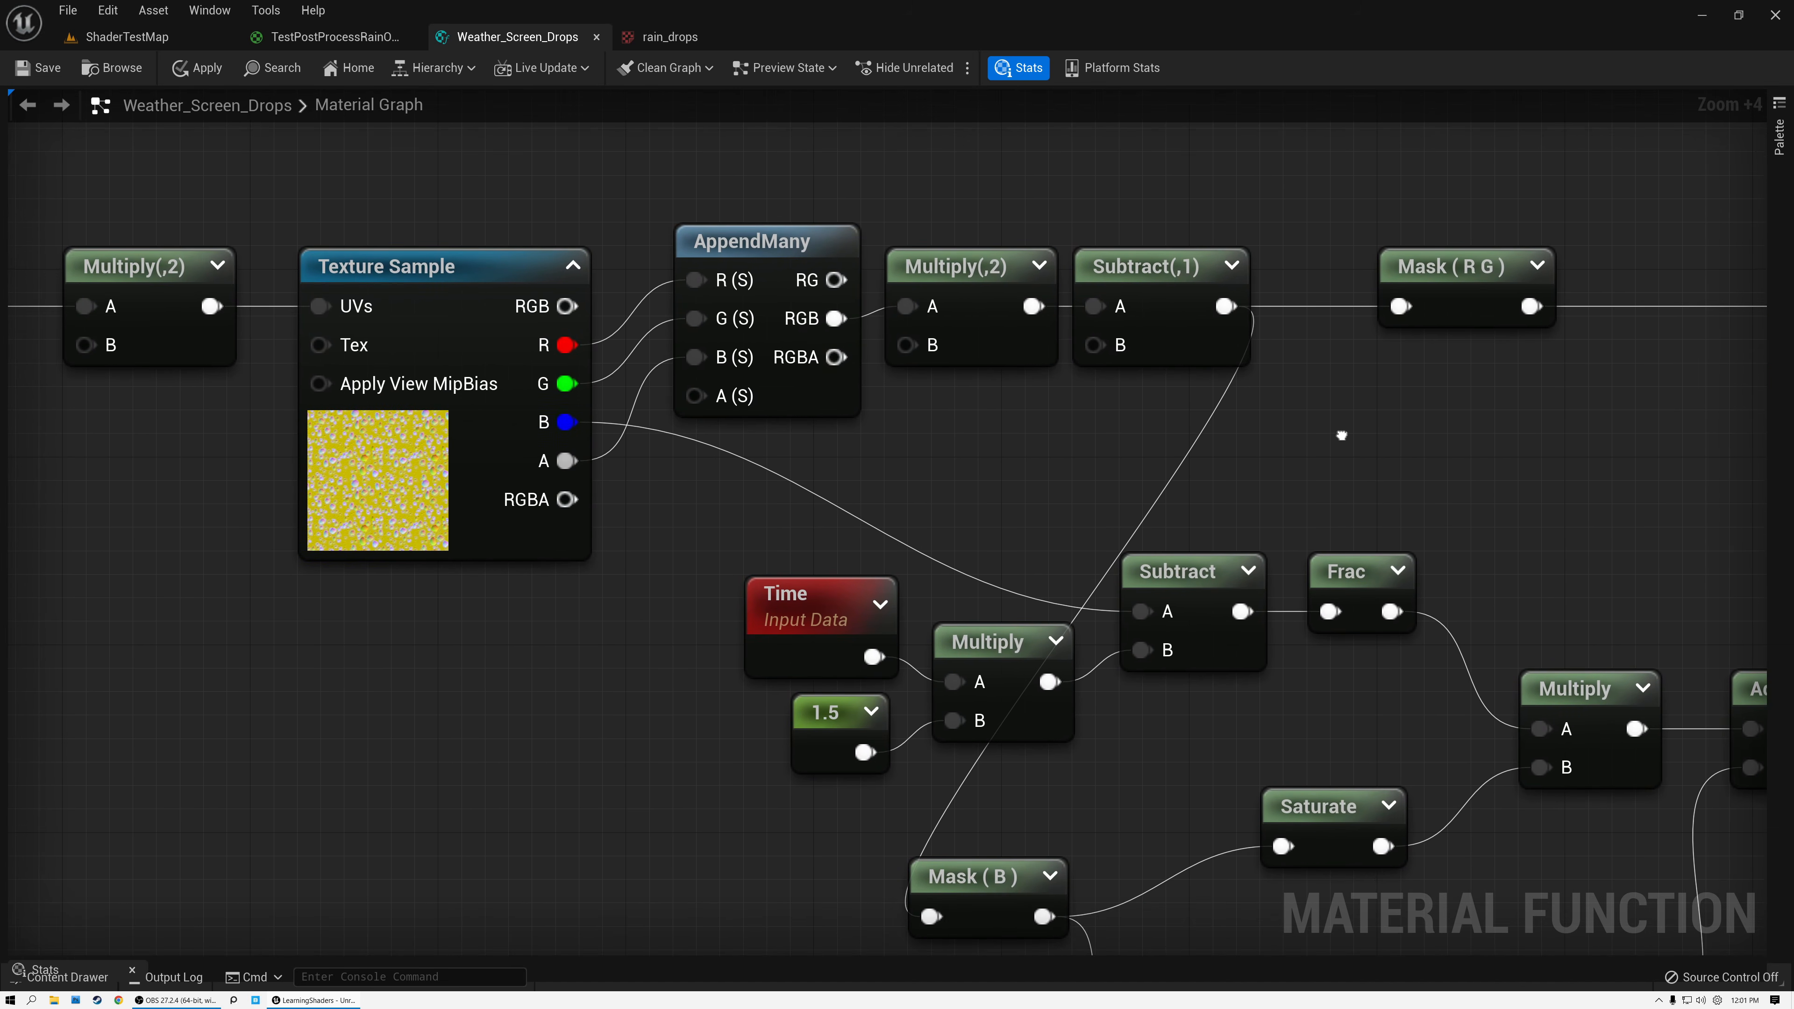
right_drag(801, 570, 800, 469)
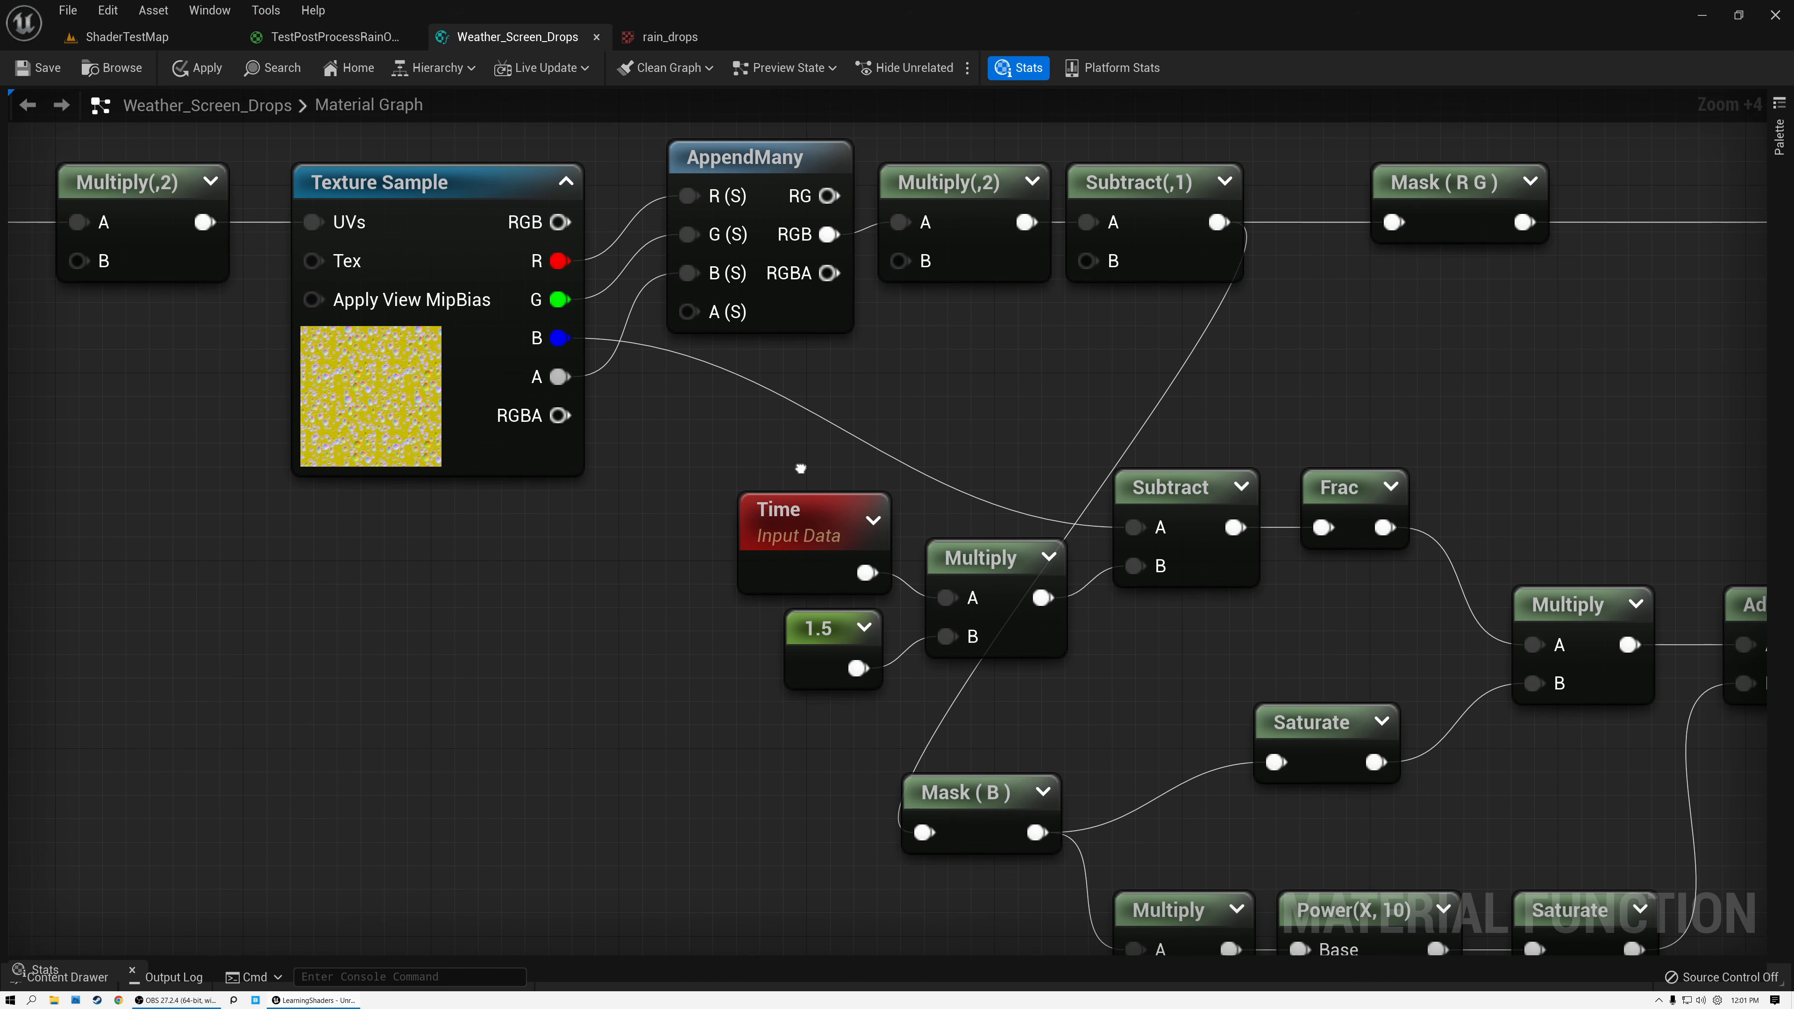
drag(671, 506, 950, 679)
drag(955, 560, 766, 581)
drag(732, 743, 608, 682)
click(525, 676)
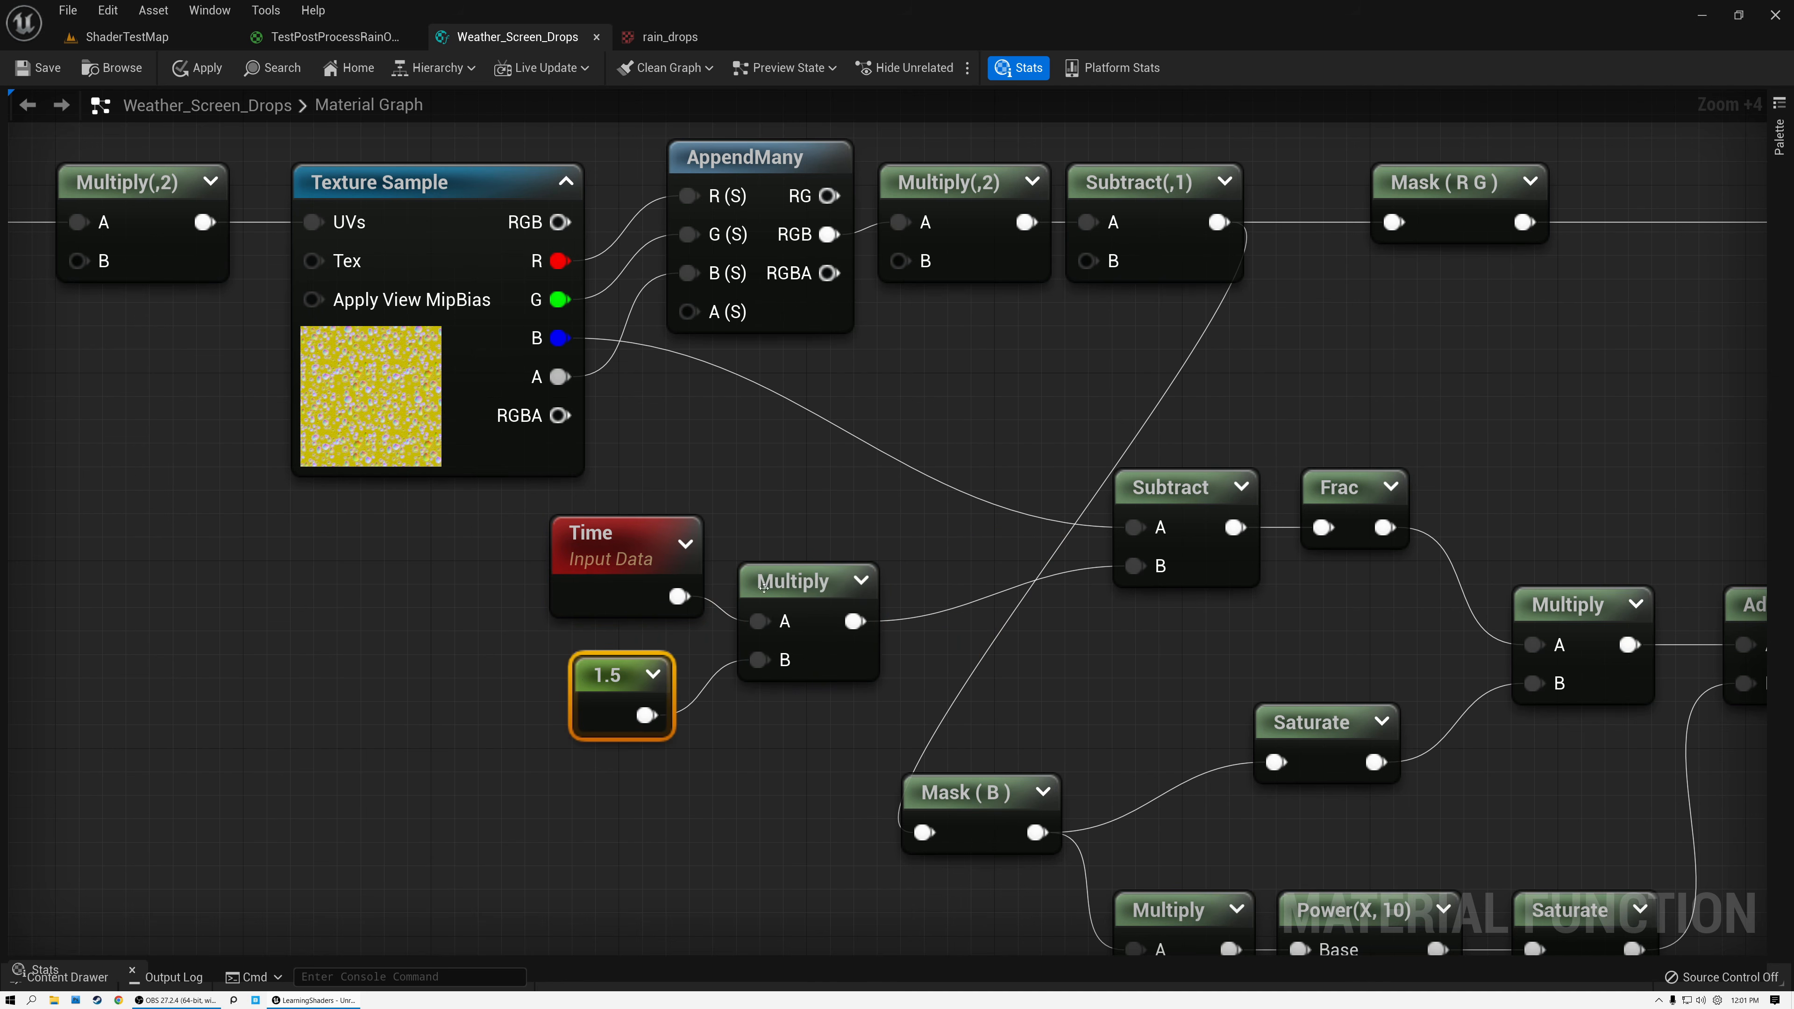
click(791, 580)
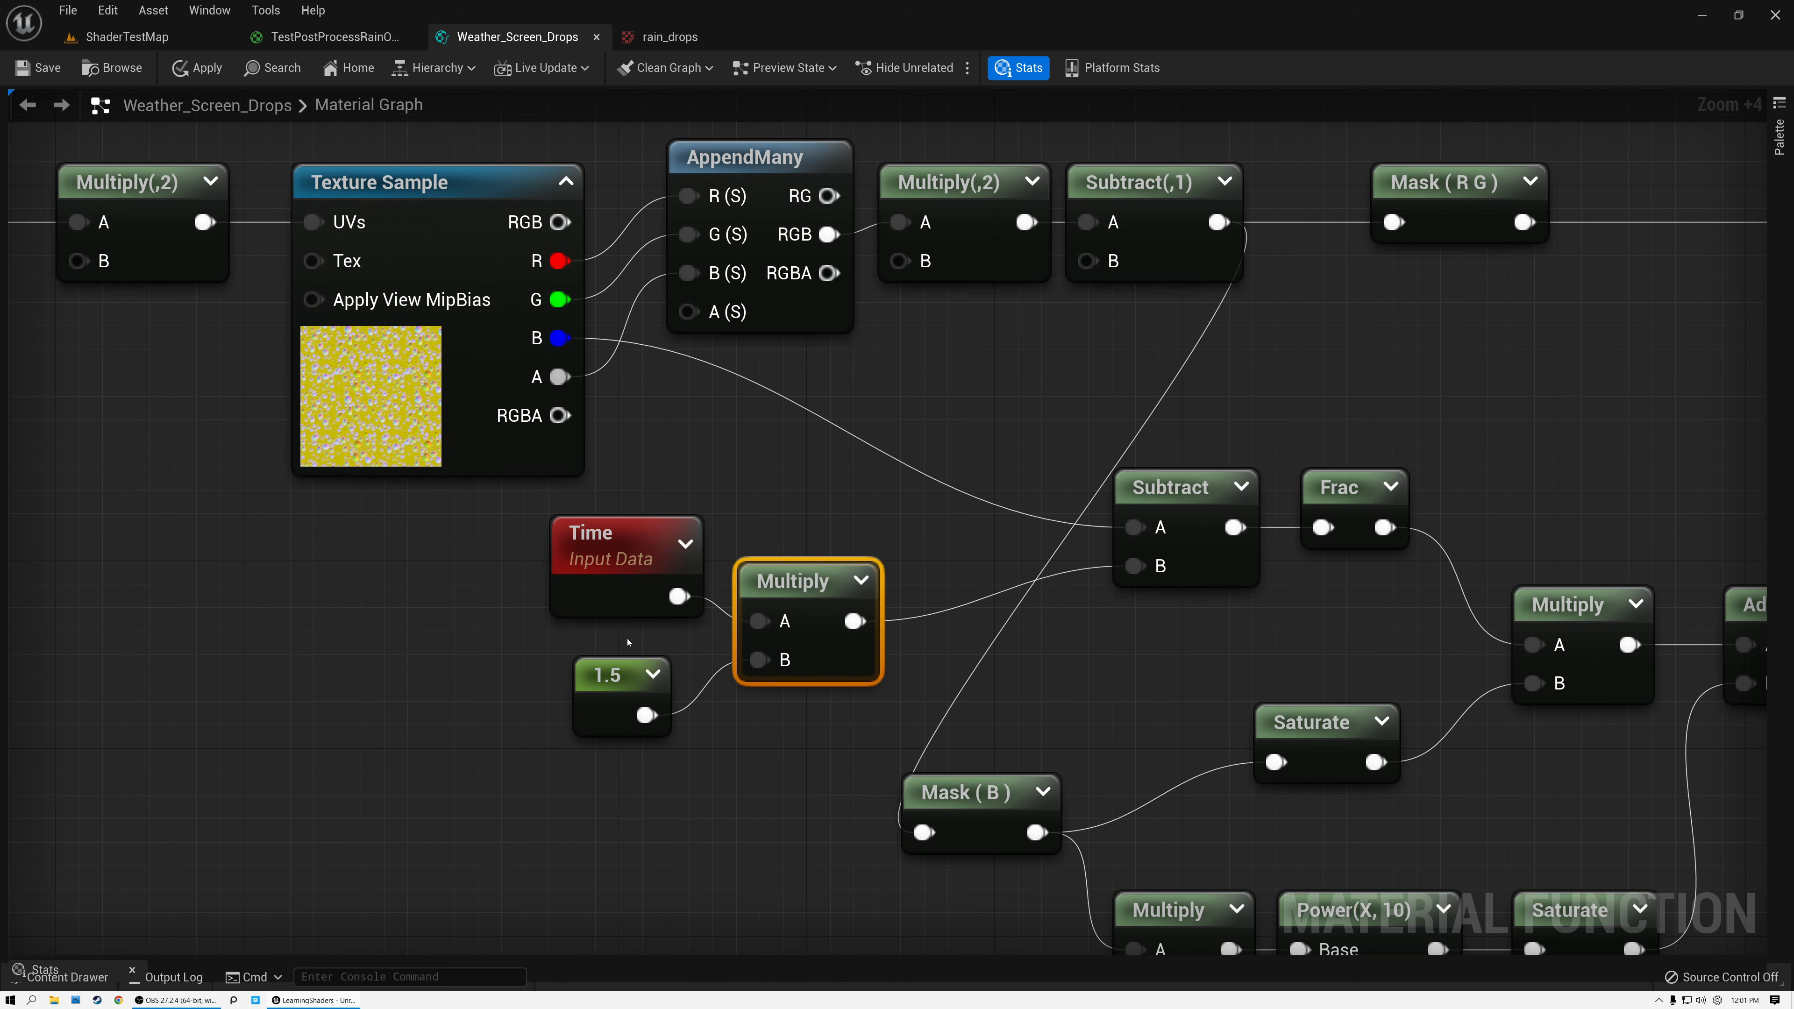
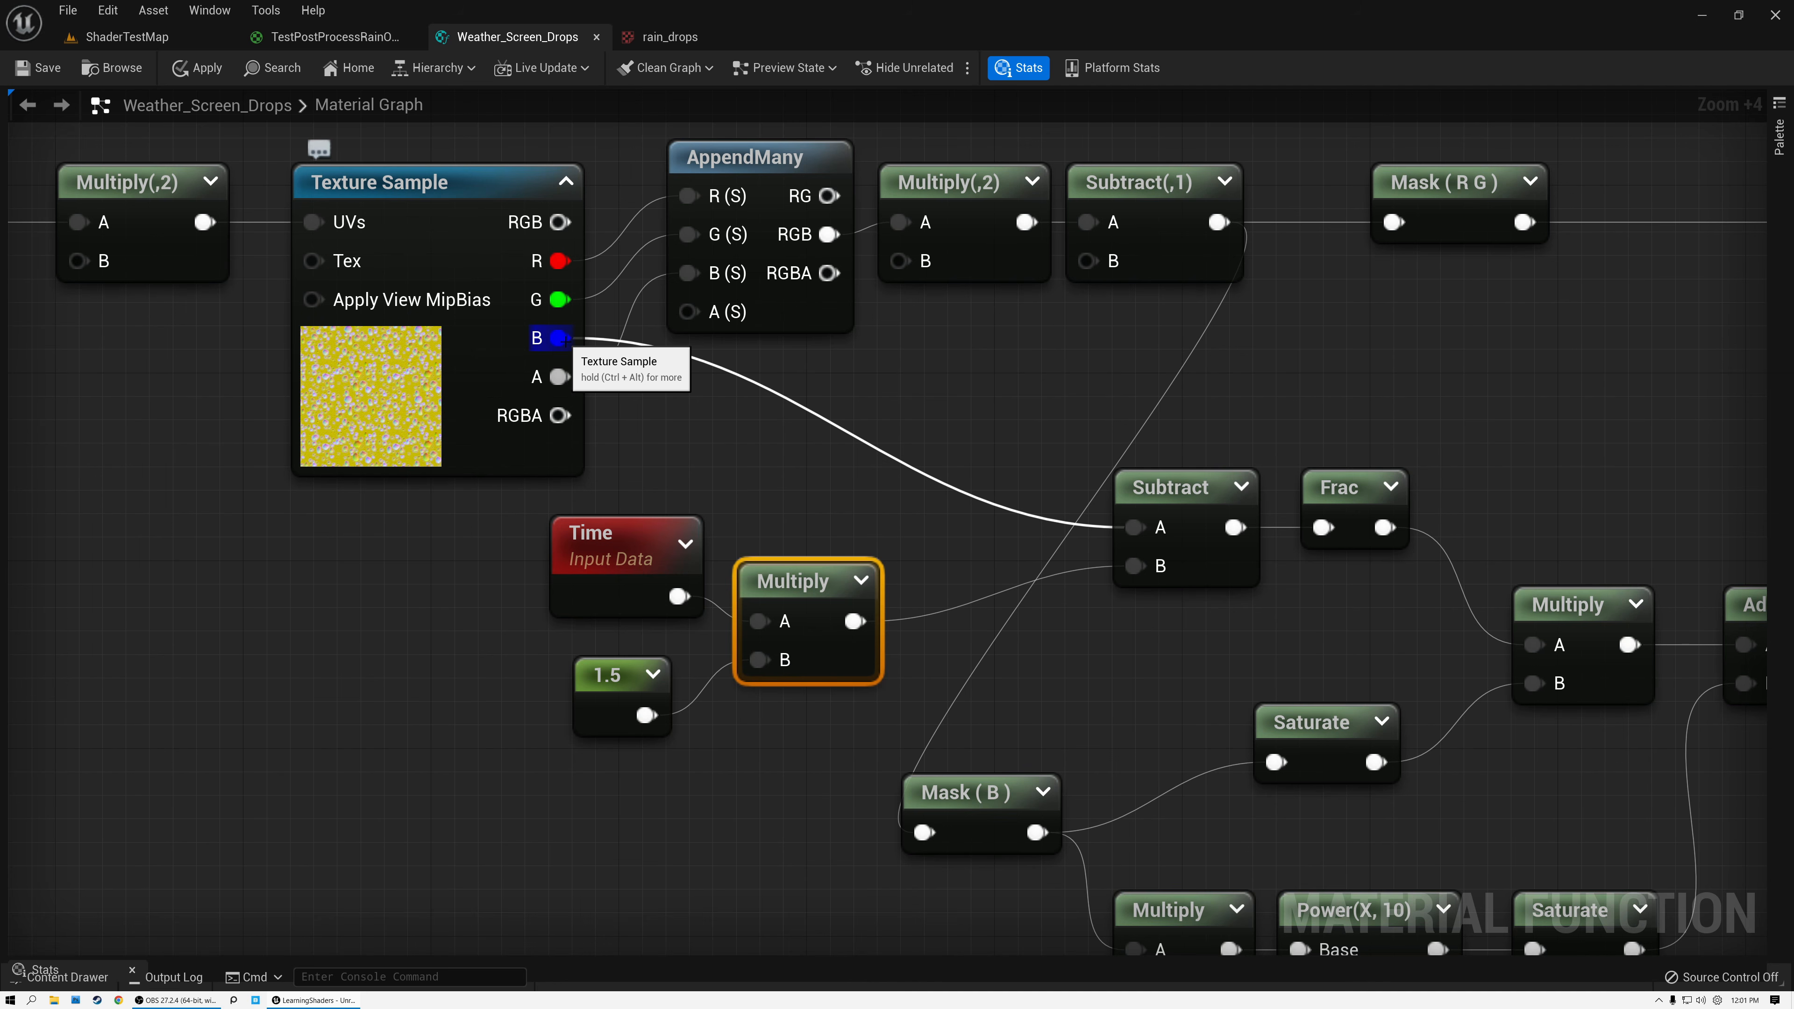
Move the Subtract and Frac nodes closer to the Multiply fed by Time, and preview the output of each.
drag(1164, 484, 1000, 484)
drag(490, 564, 809, 766)
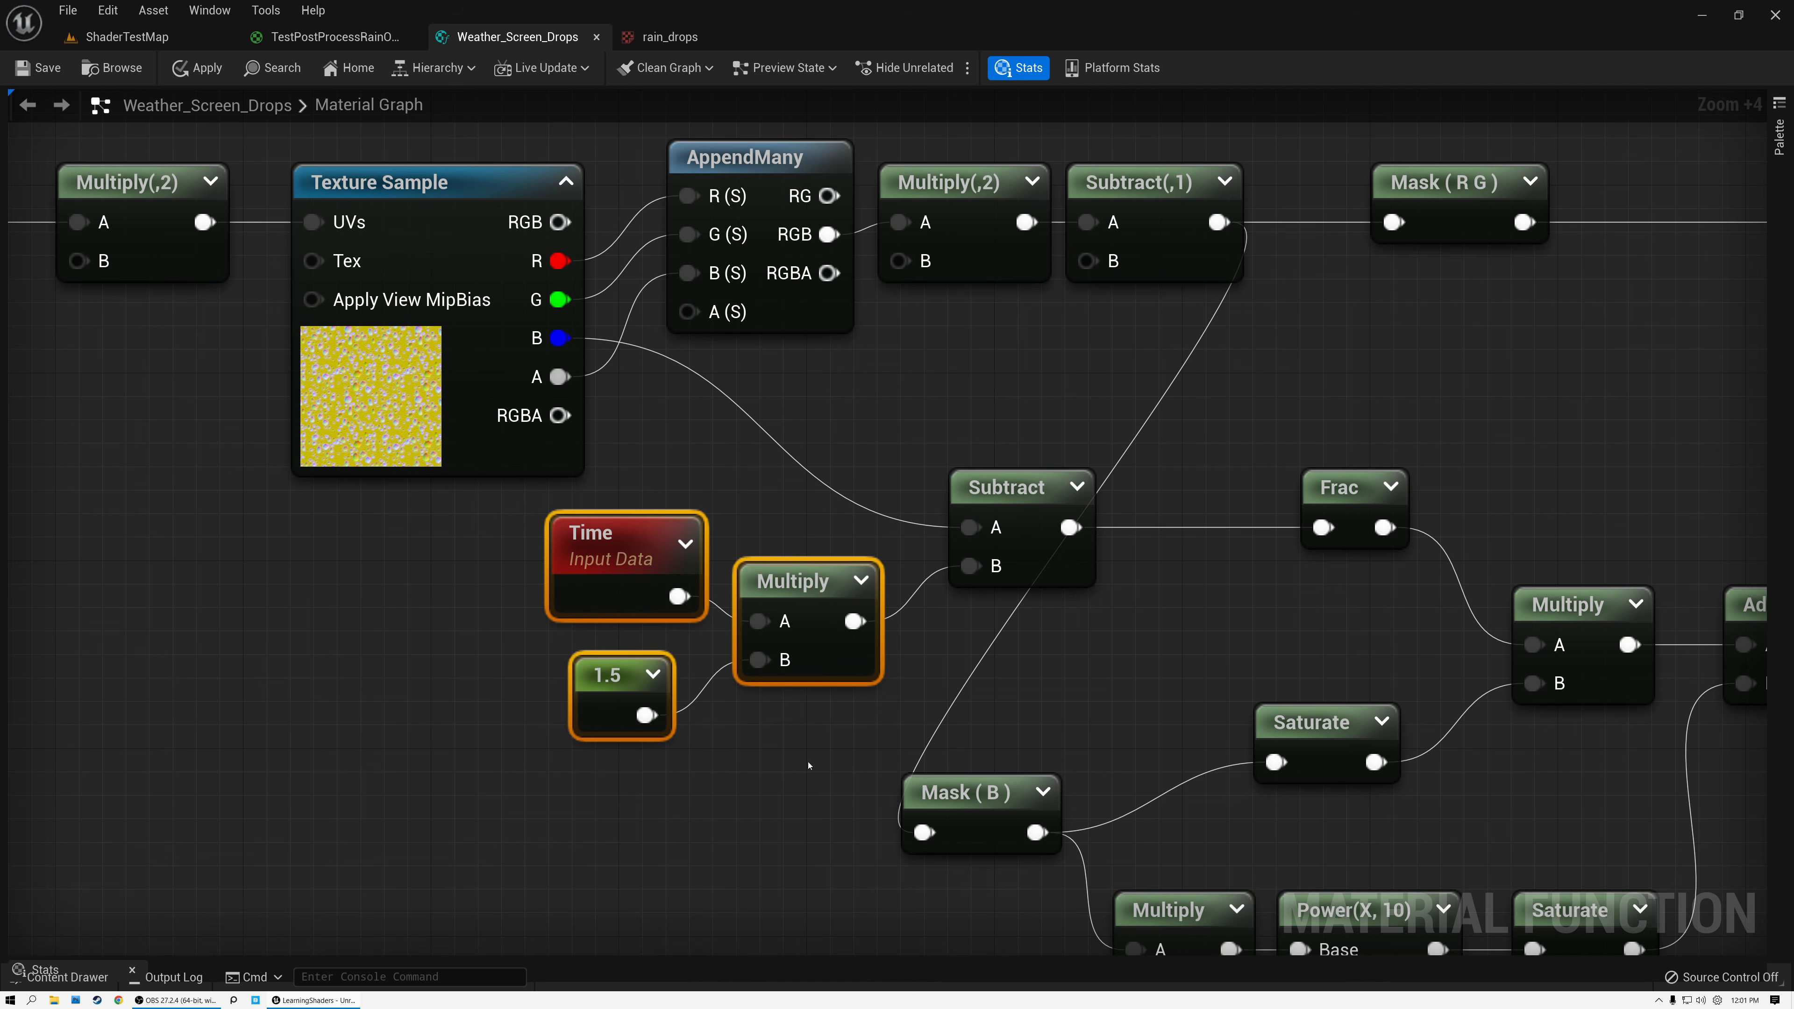
click(1078, 487)
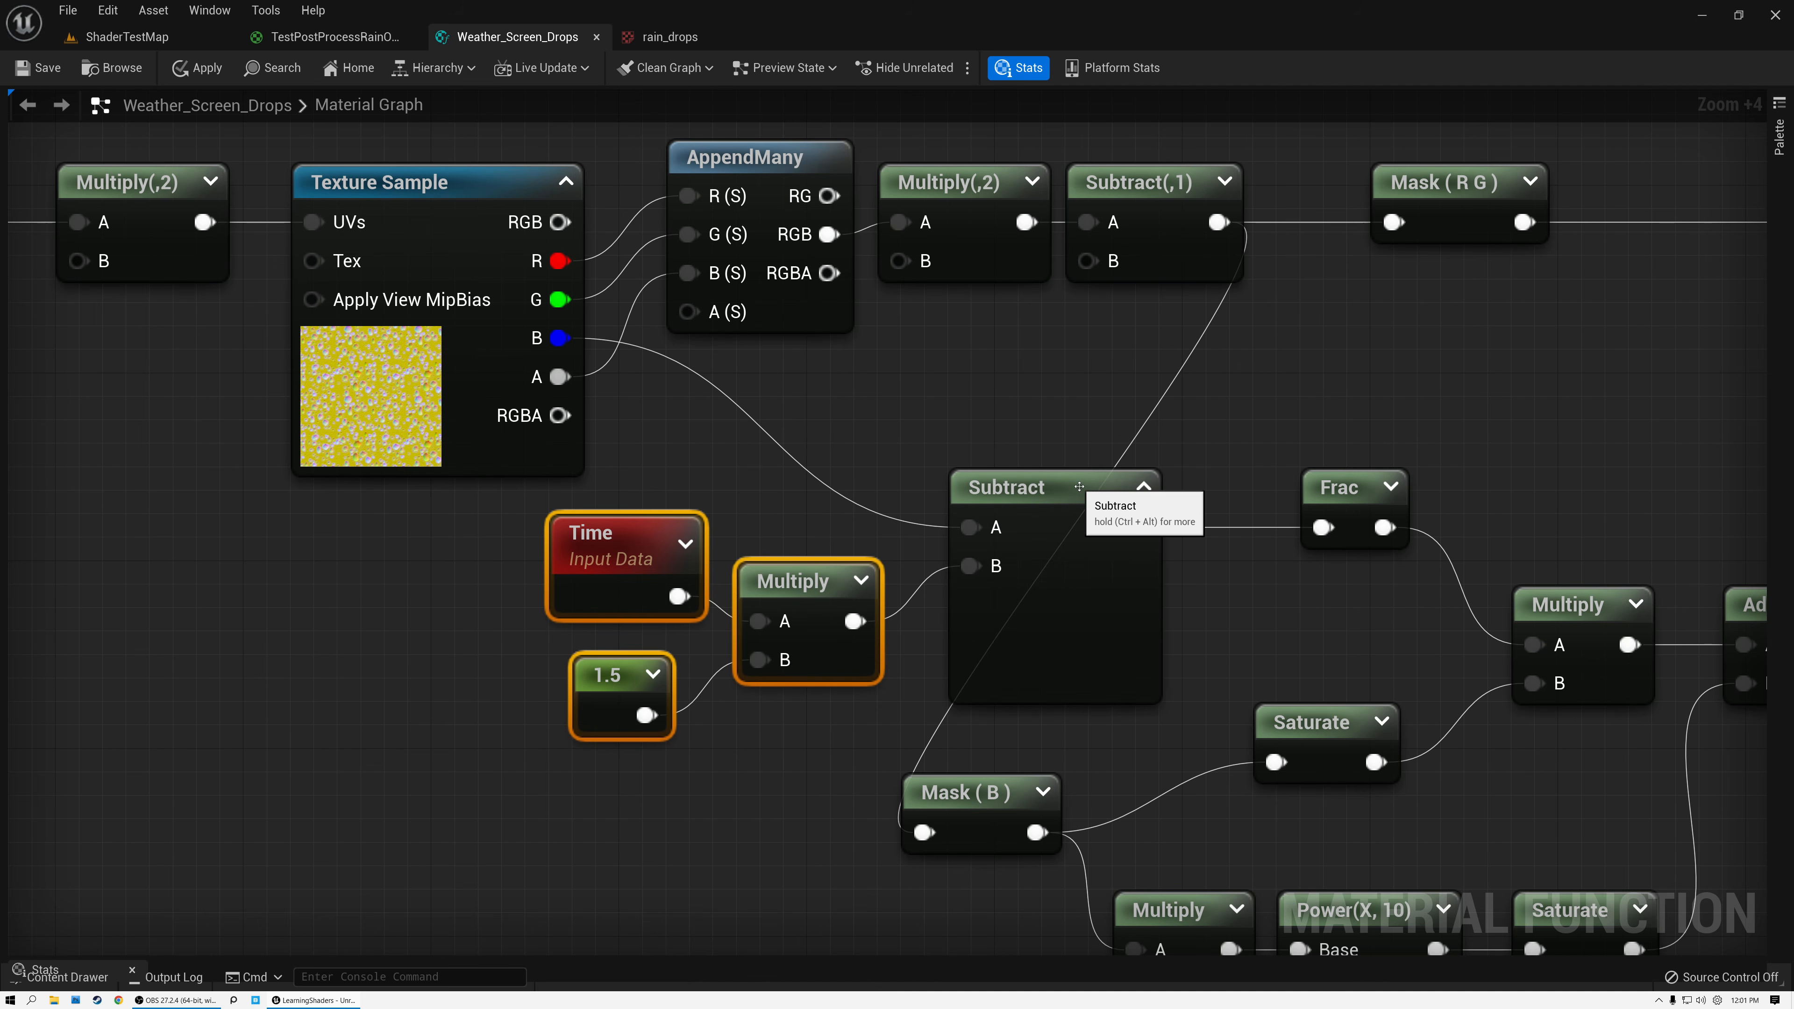
click(1144, 487)
drag(1358, 495, 1218, 497)
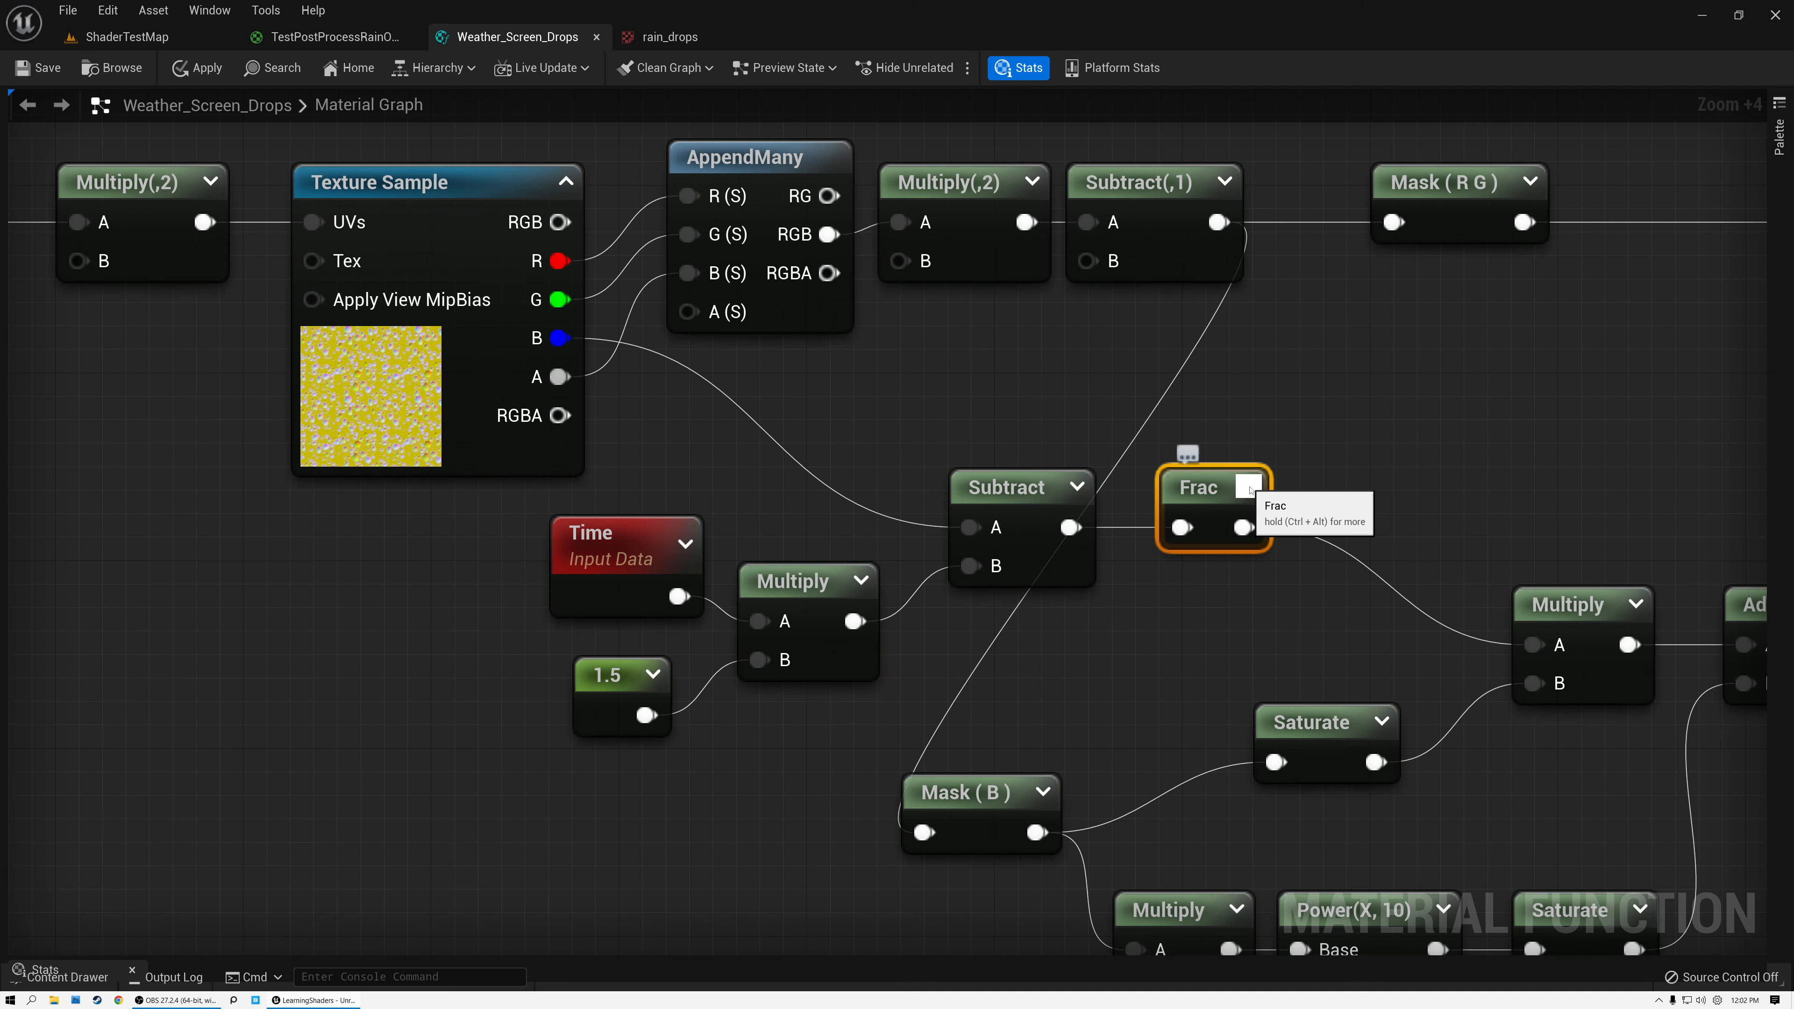
click(1290, 488)
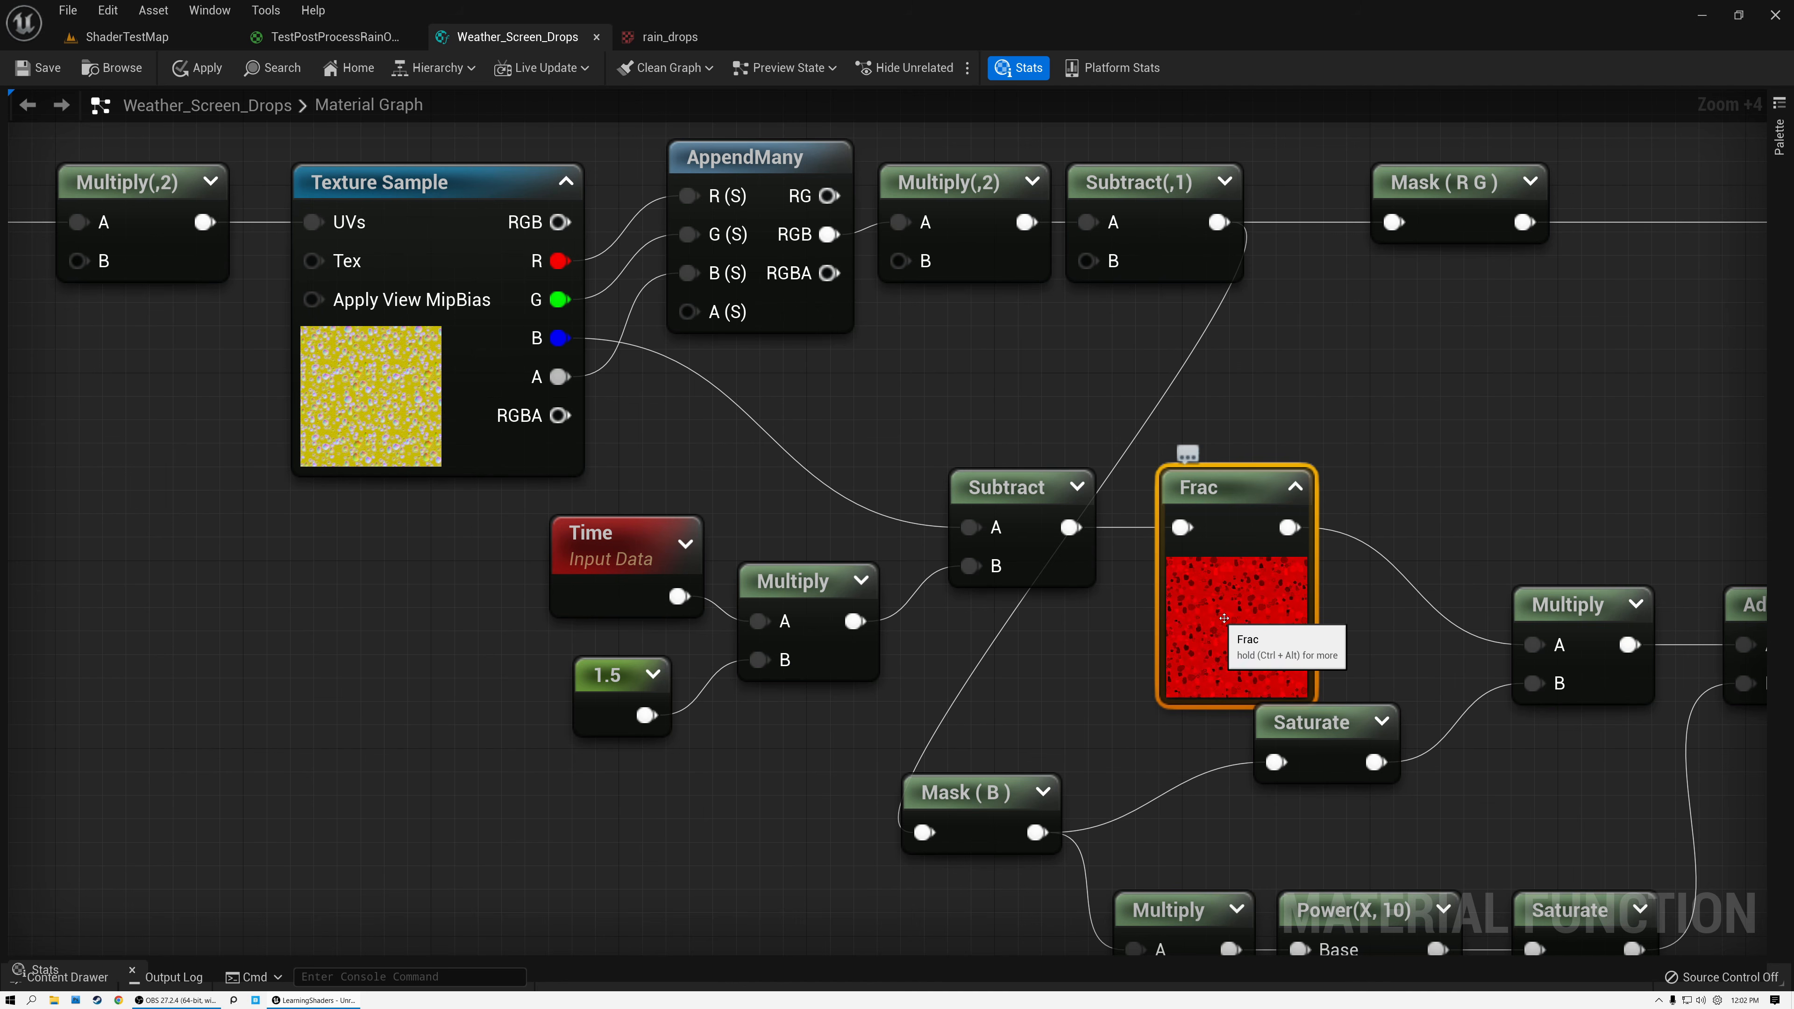
click(1290, 488)
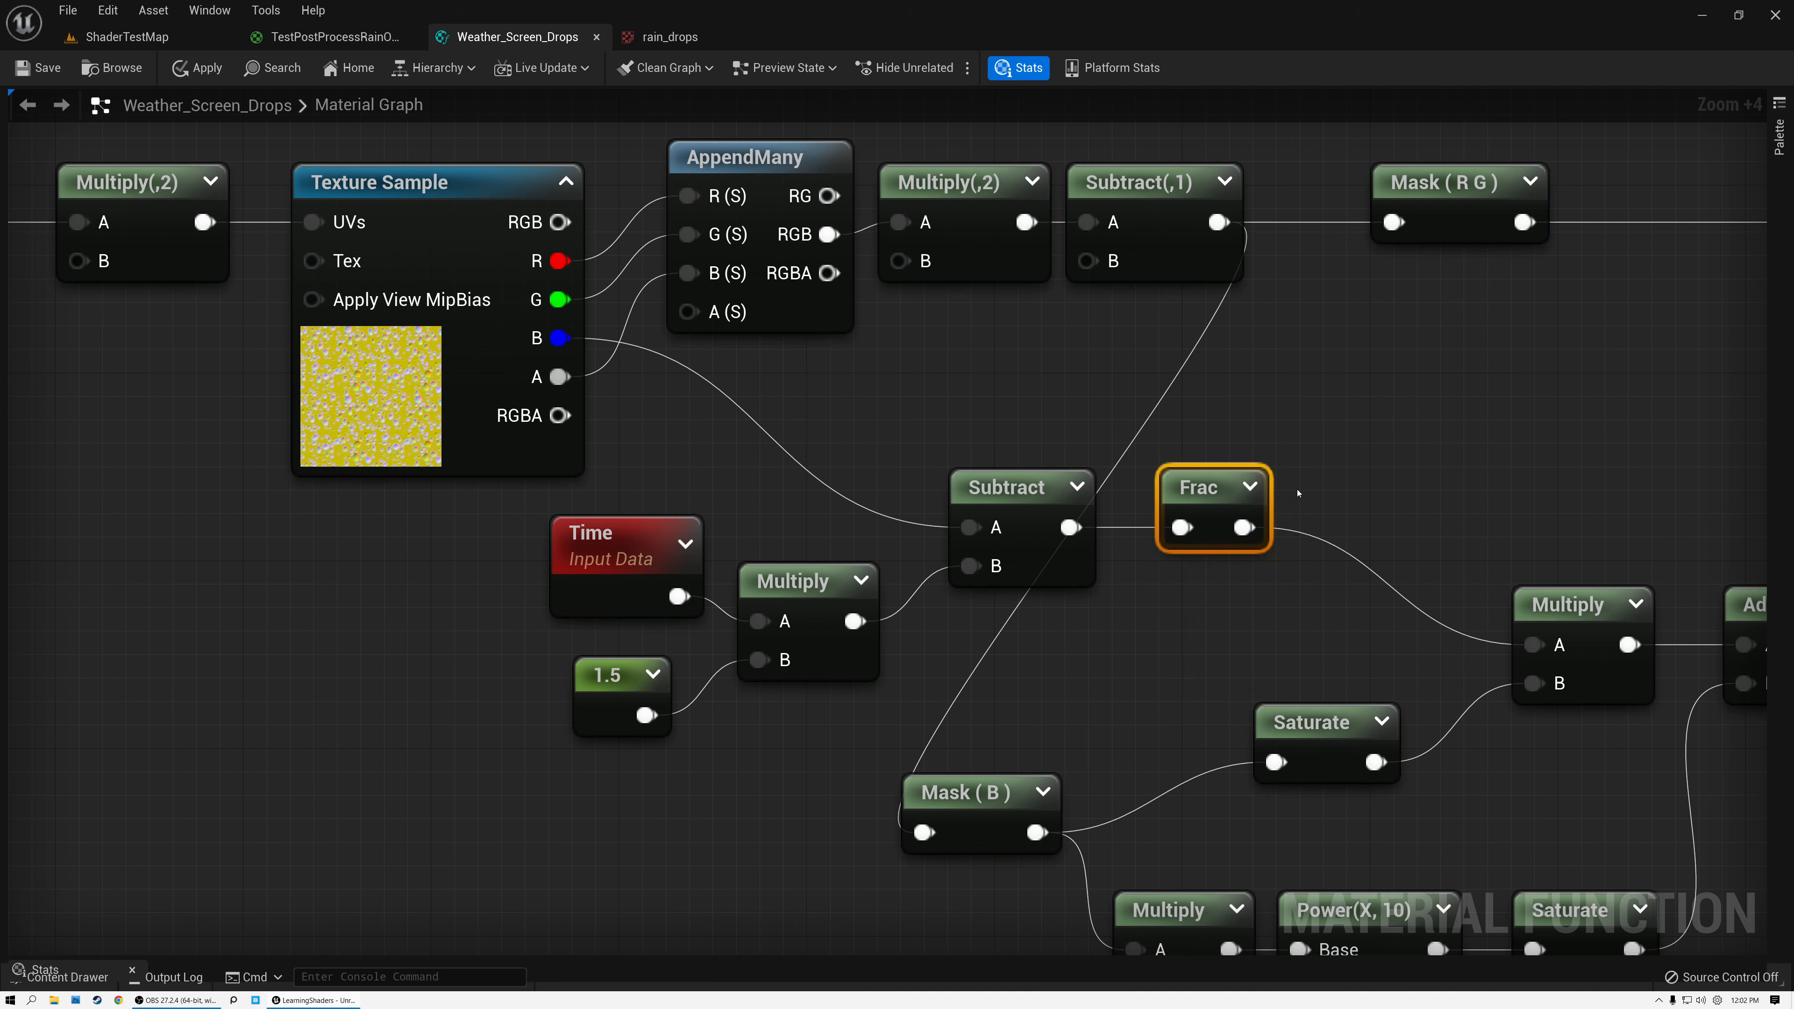
Examine the Multiply by 2 and Subtract 1 nodes after AppendMany, and the Mask (B) node they feed.
right_drag(1238, 418, 1049, 416)
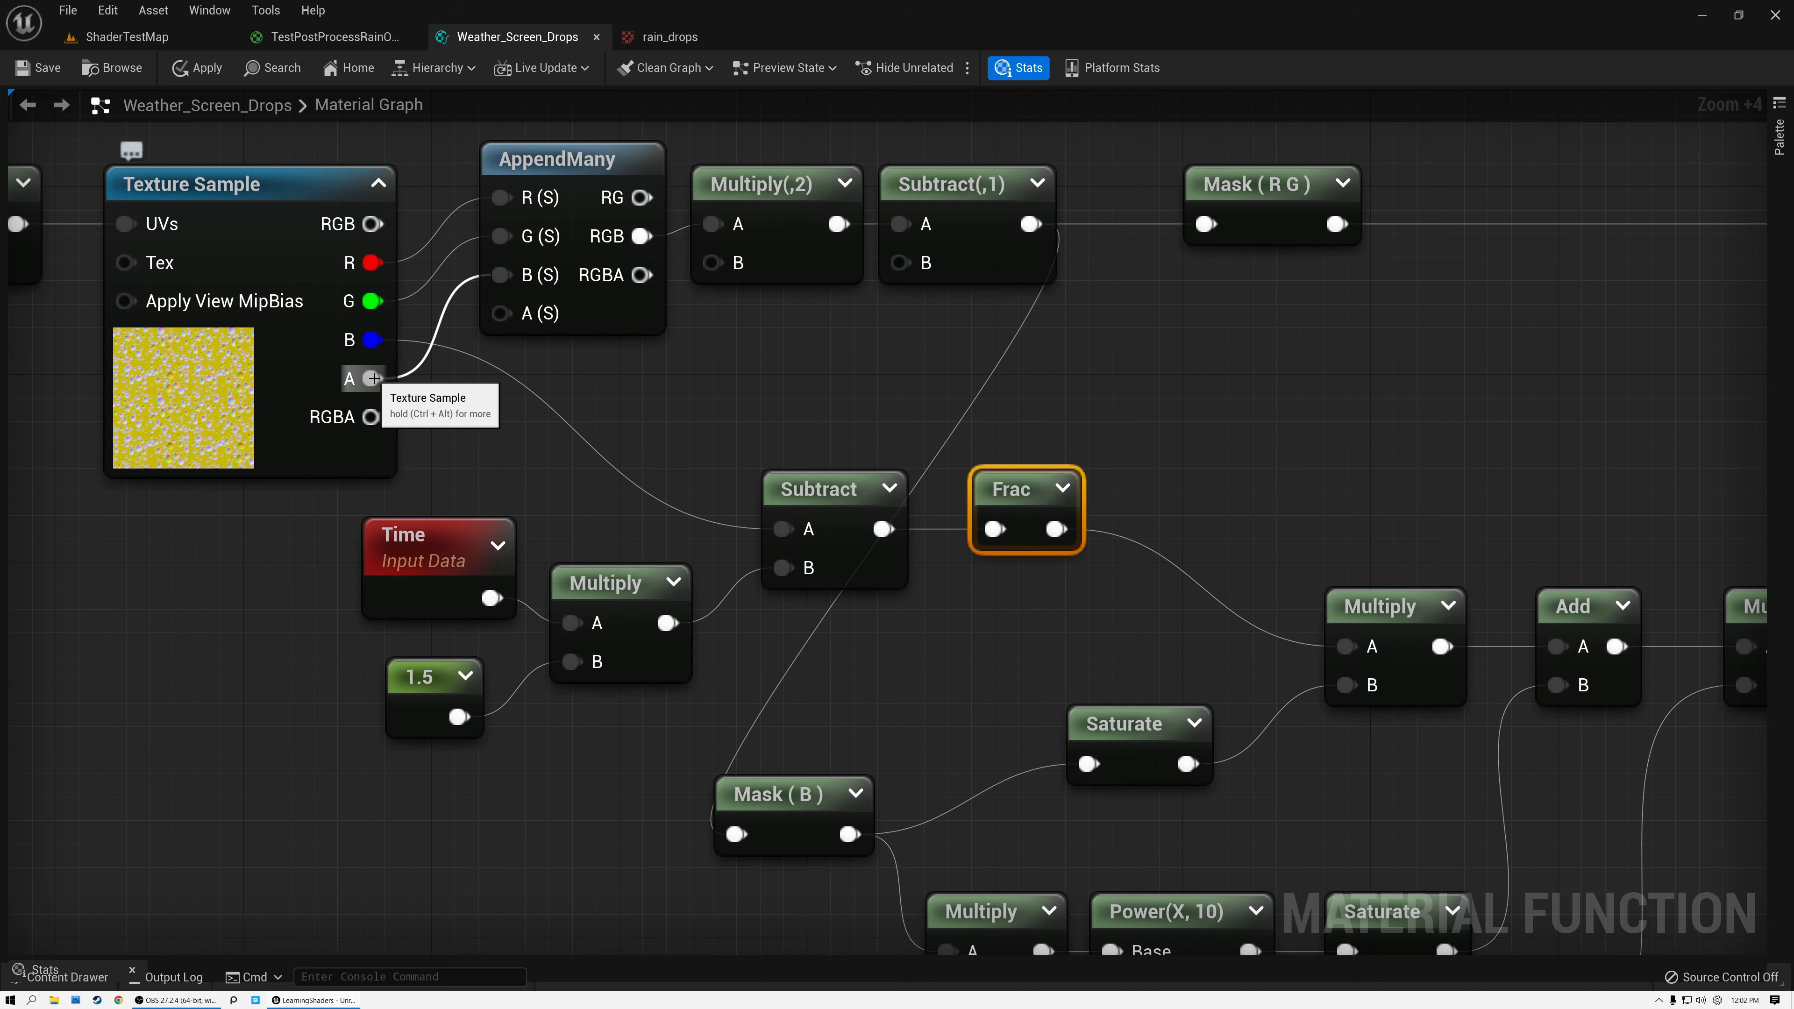
click(763, 186)
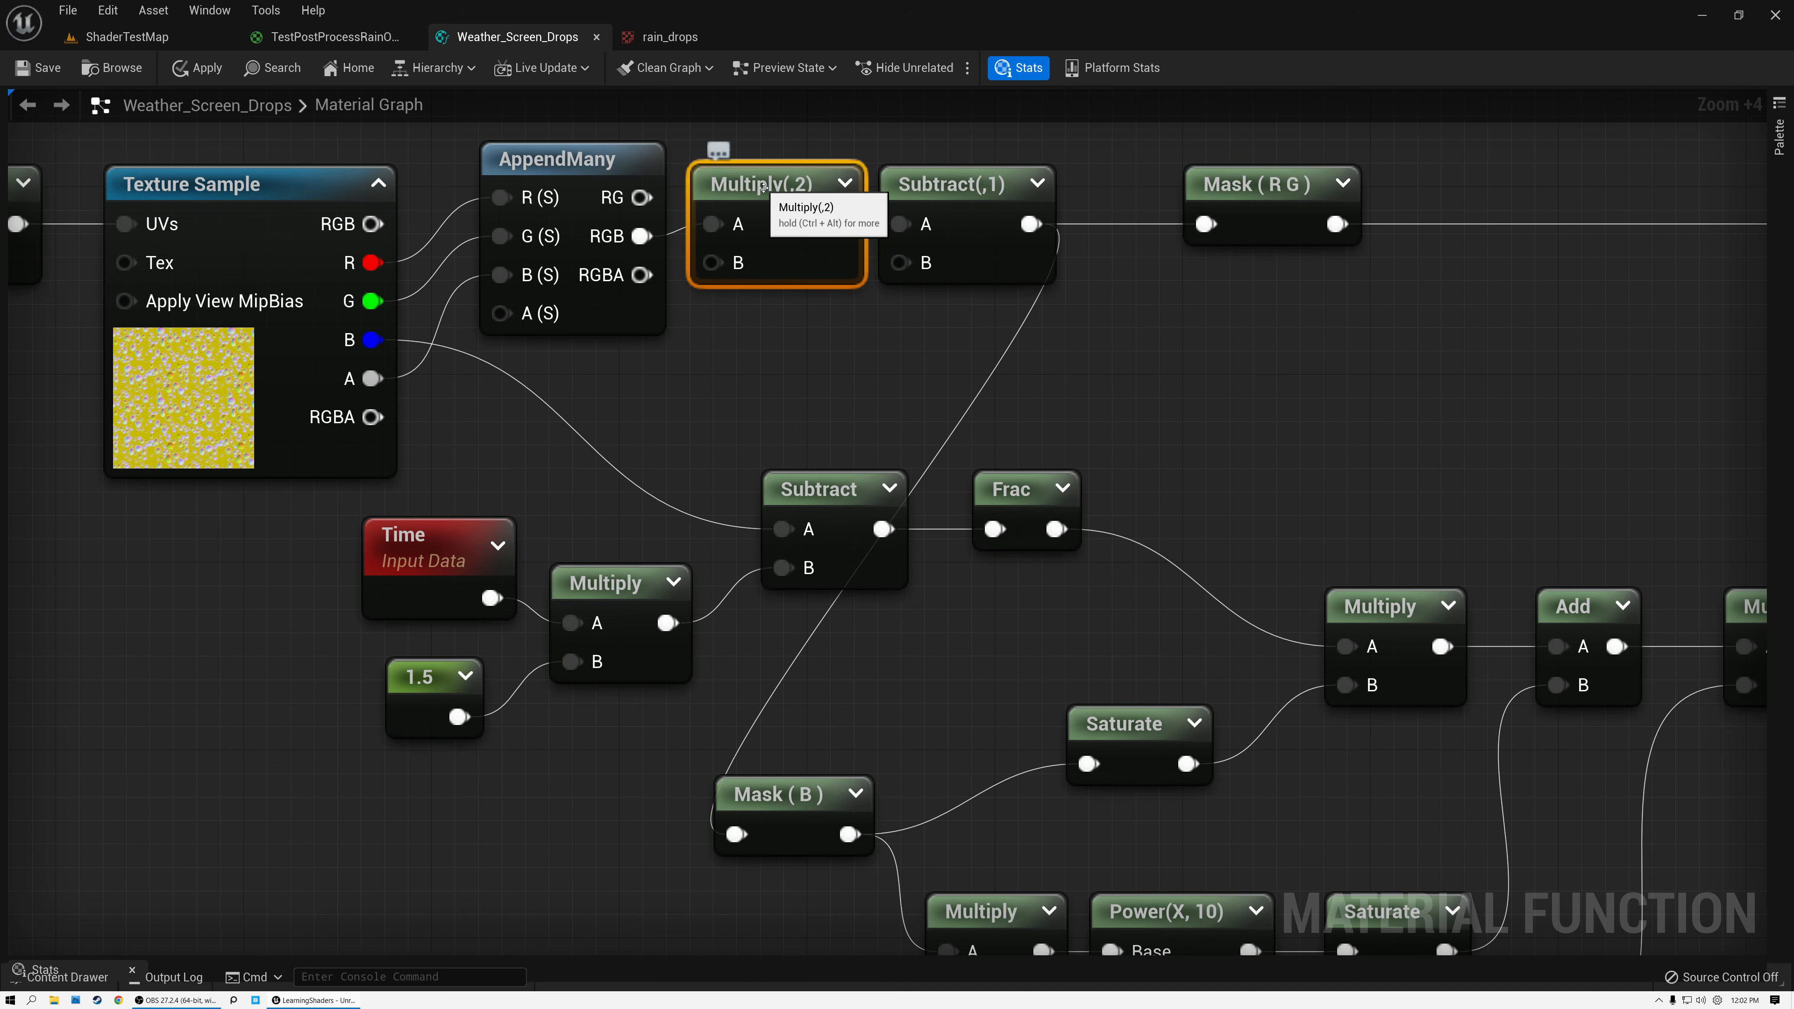
click(960, 186)
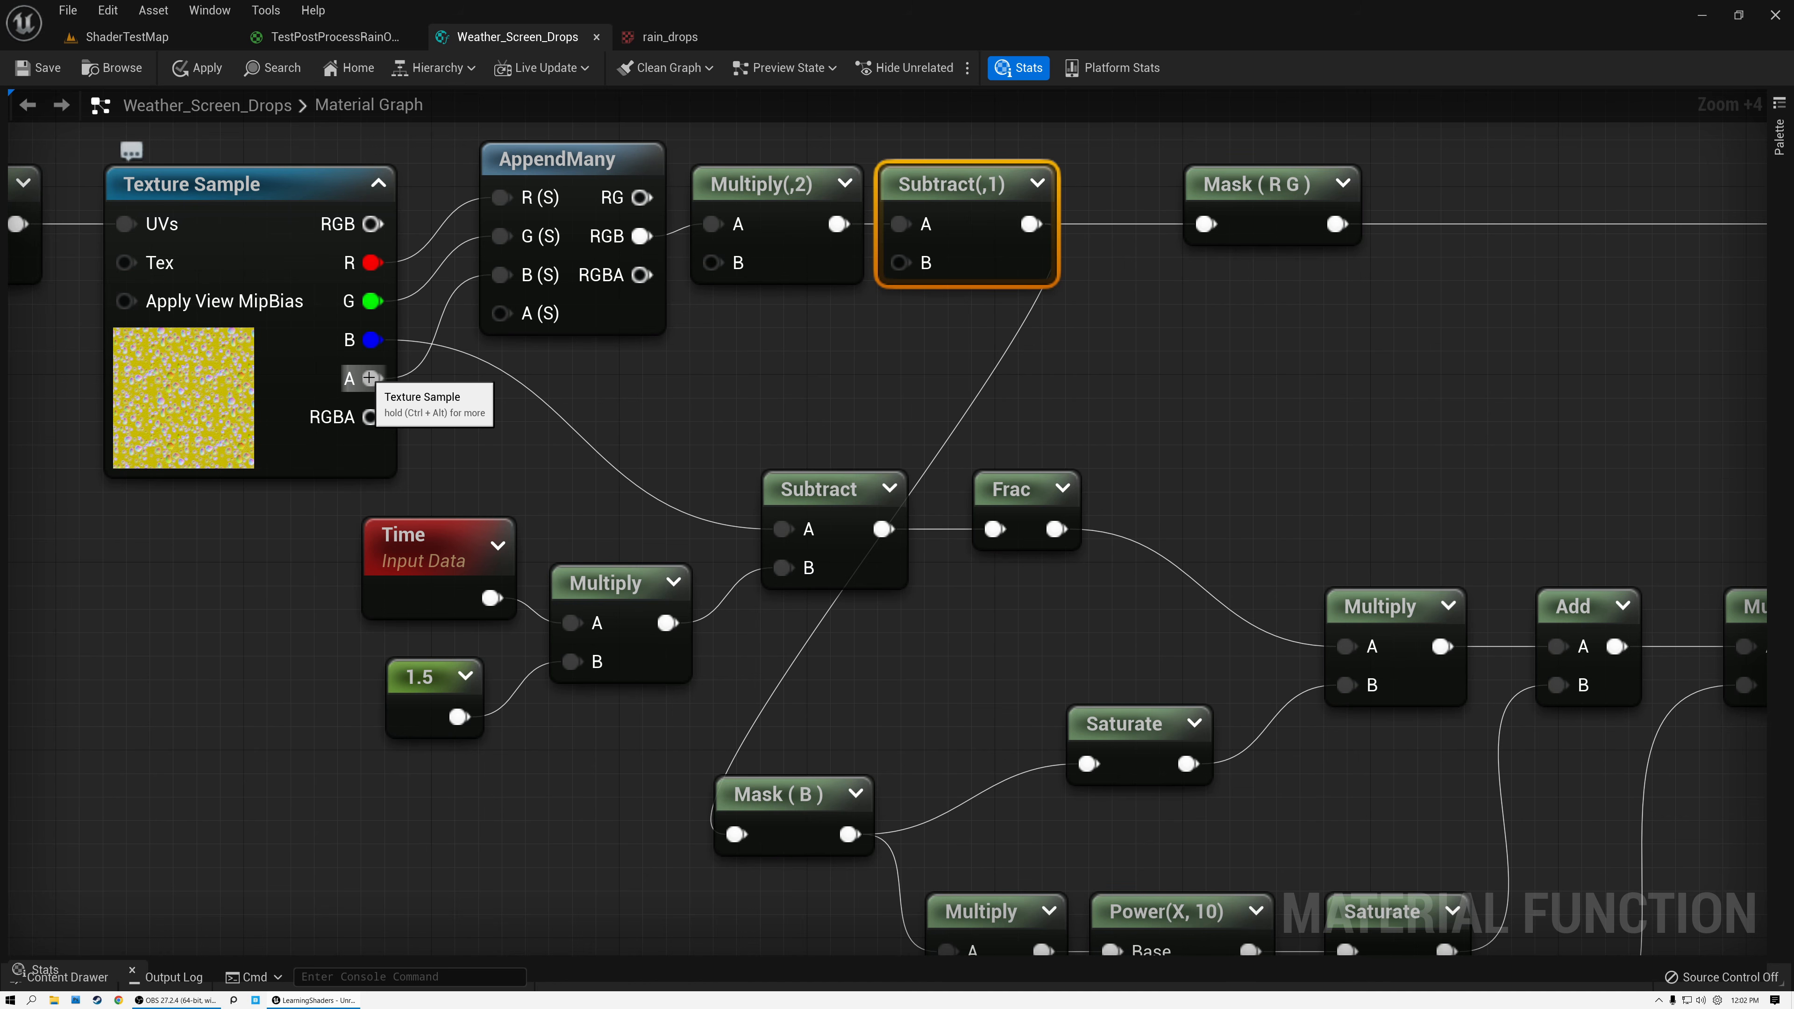
click(795, 187)
click(971, 185)
click(783, 806)
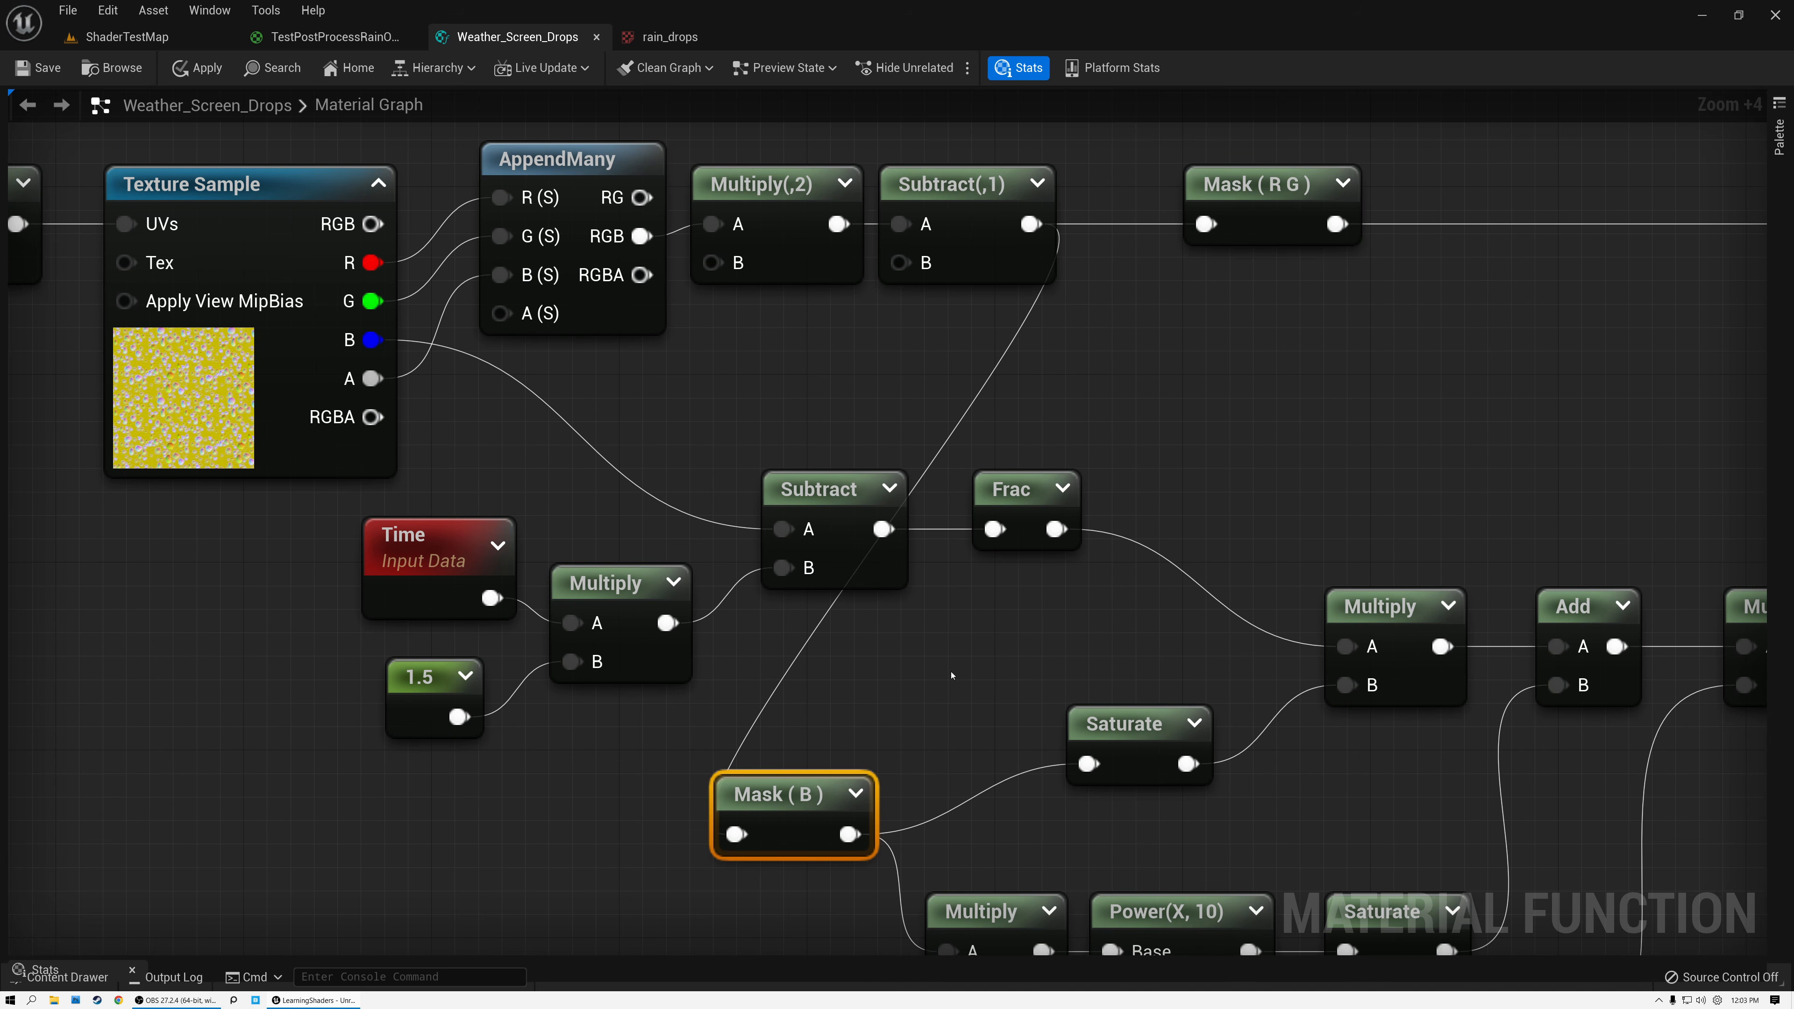
Move the Saturate after Mask (B) and the Multiply combining it with Frac closer to their input nodes.
right_drag(949, 670, 905, 598)
click(1057, 606)
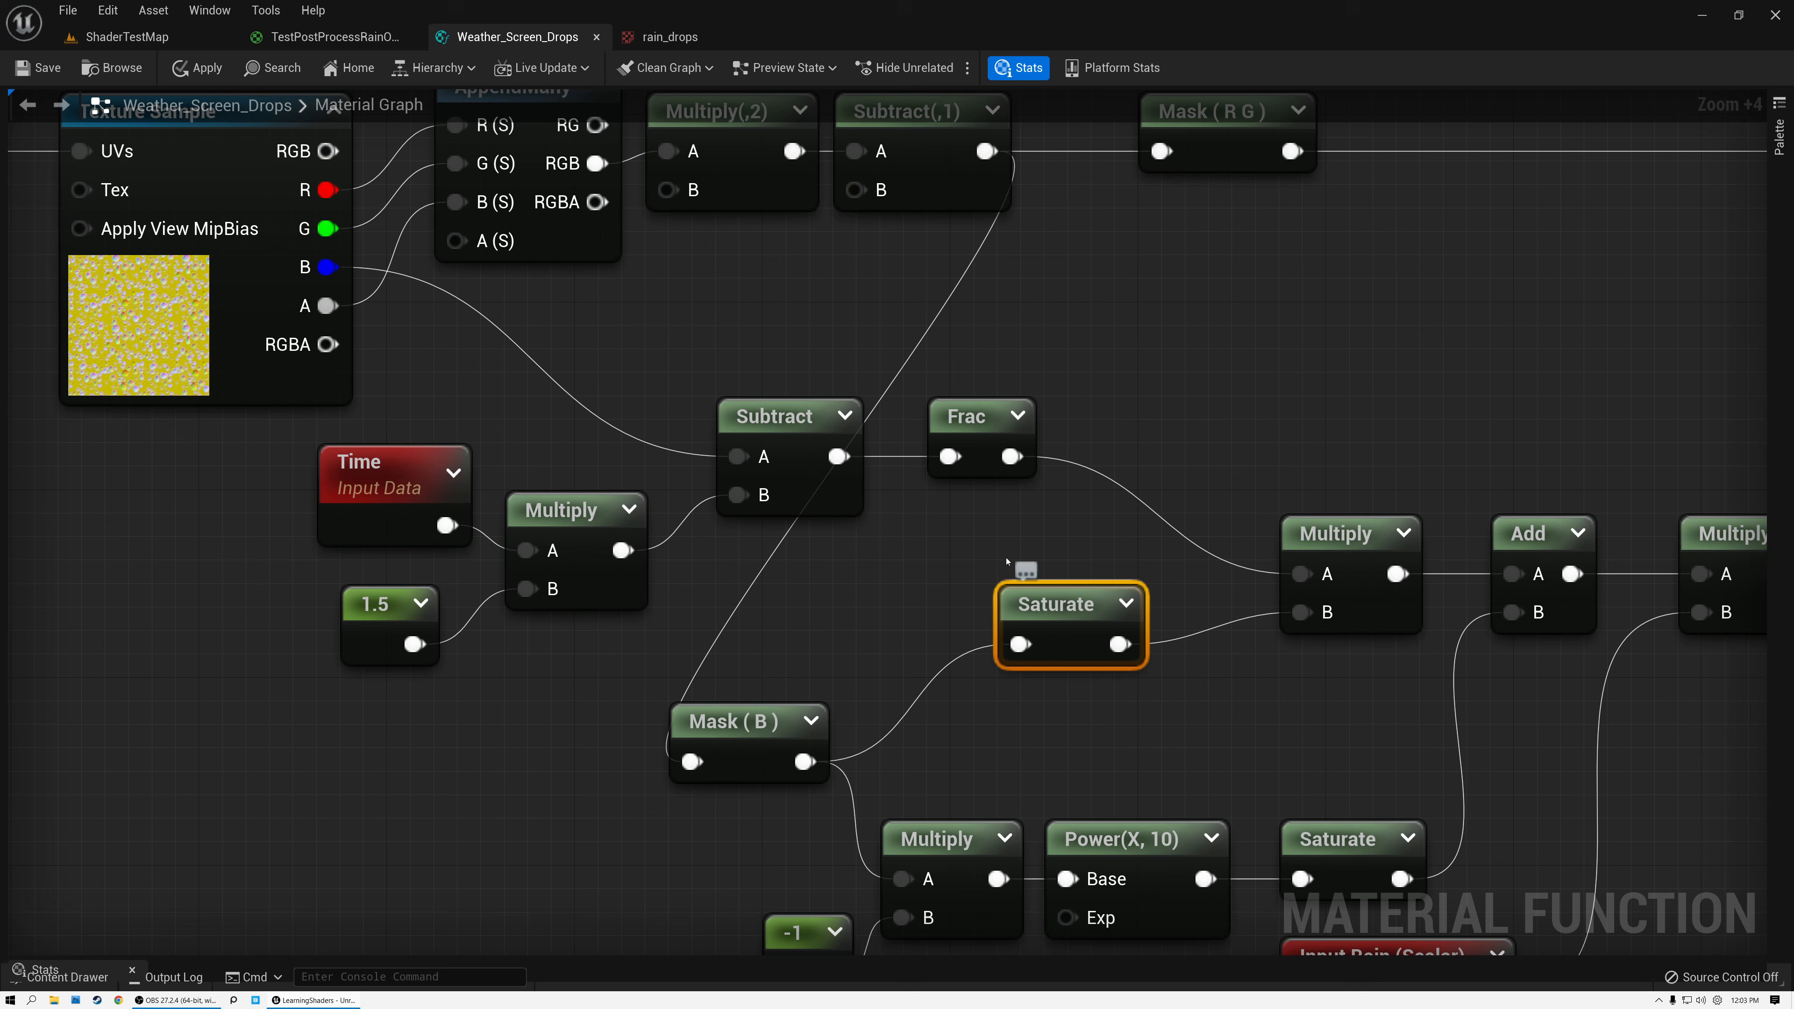
drag(1053, 598, 936, 574)
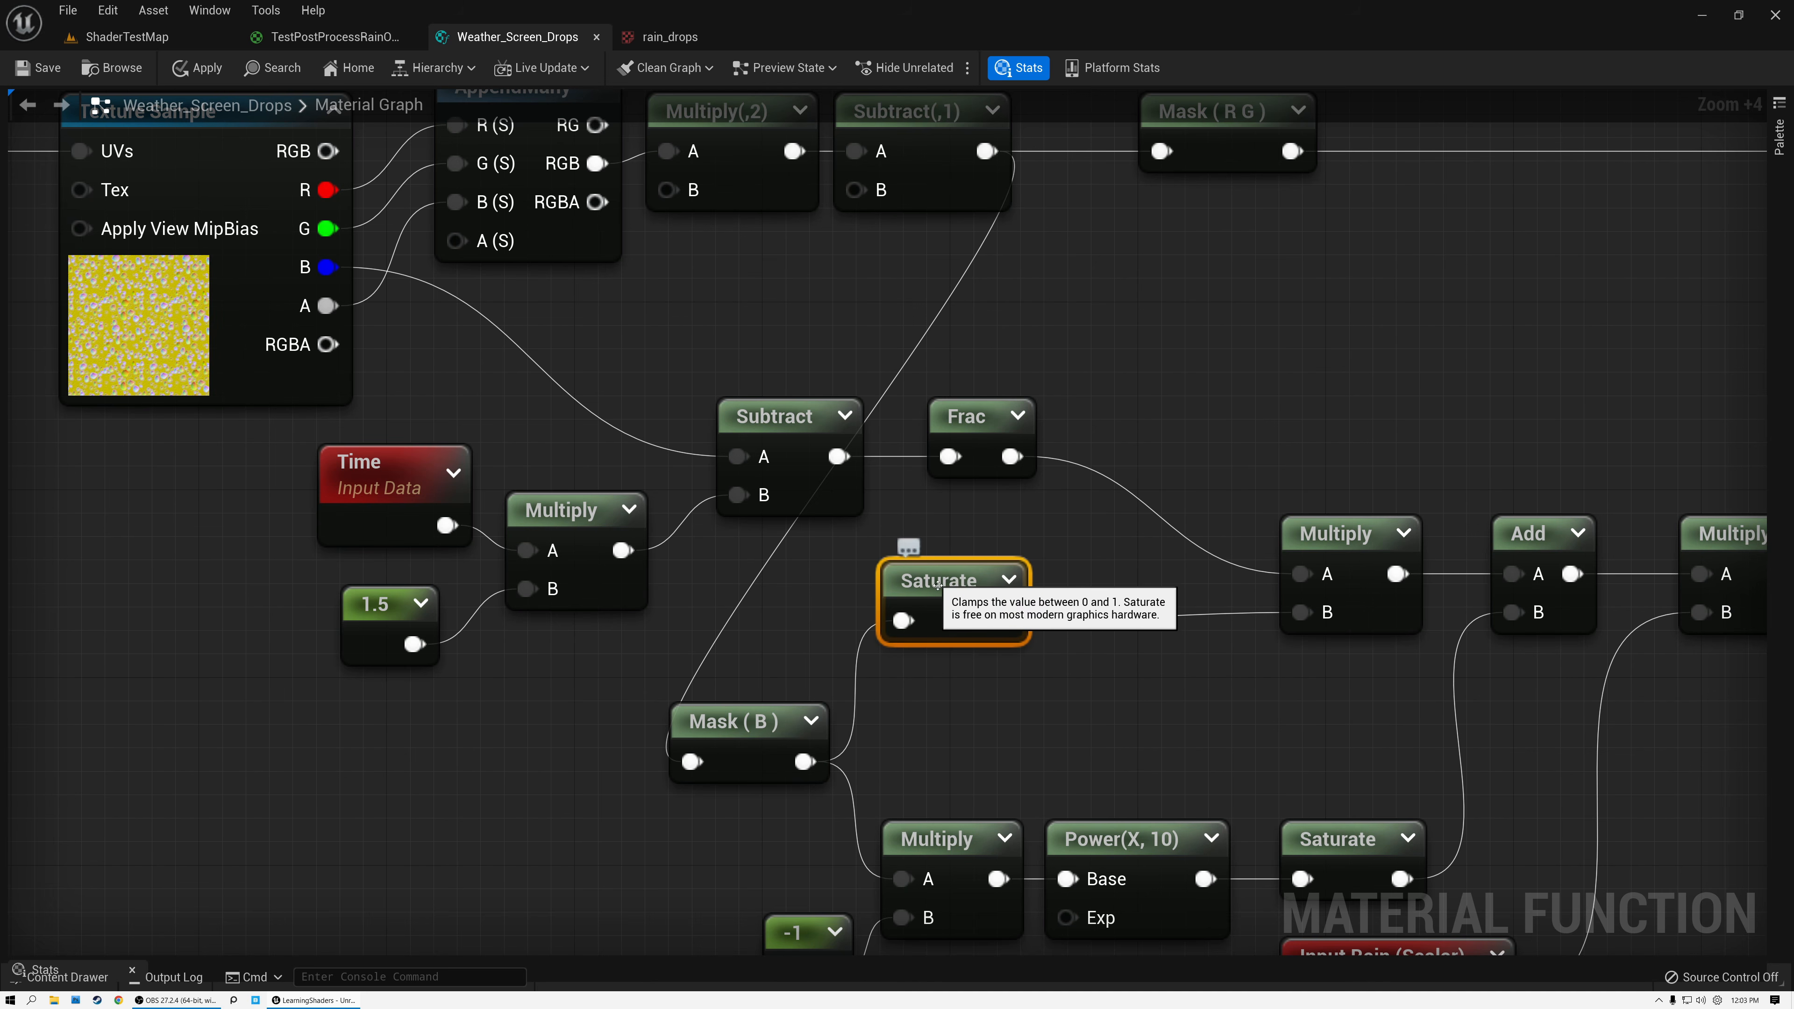
right_drag(980, 542, 684, 531)
drag(1026, 538, 863, 463)
Preview the Frac output and the Multiply that combines it with the saturated mask, collapsing both previews again.
click(692, 410)
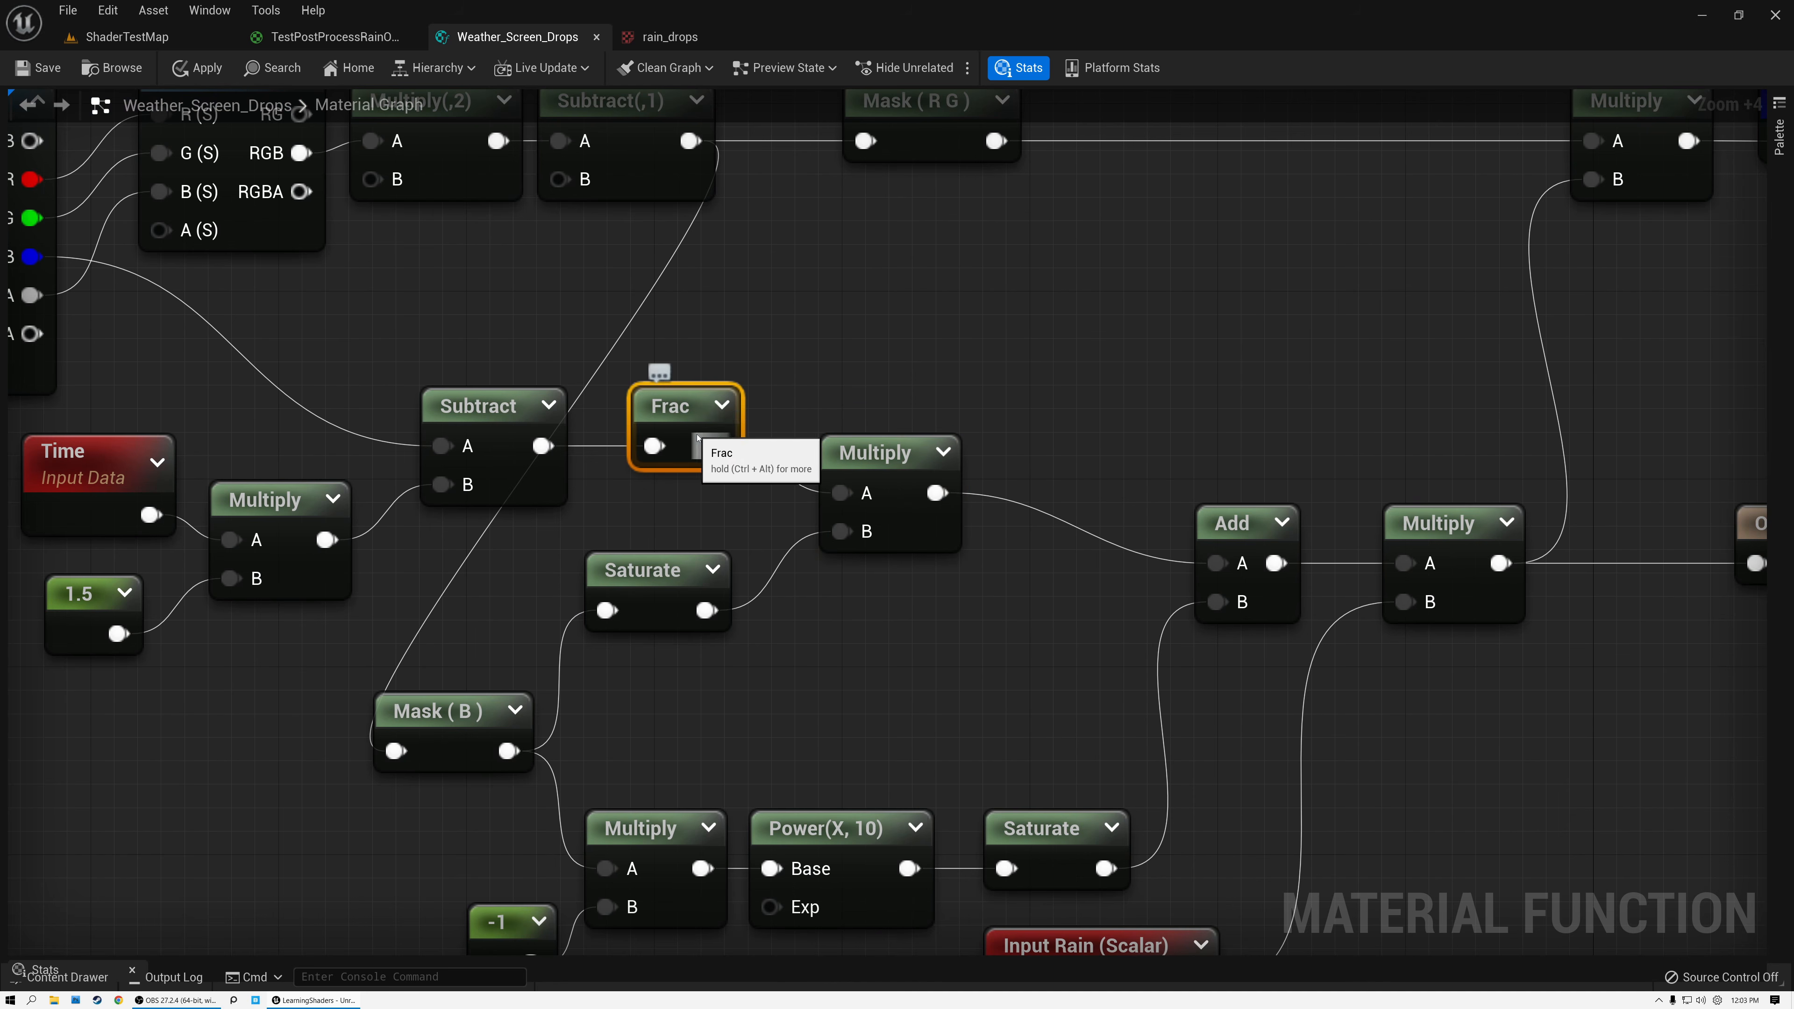
click(723, 406)
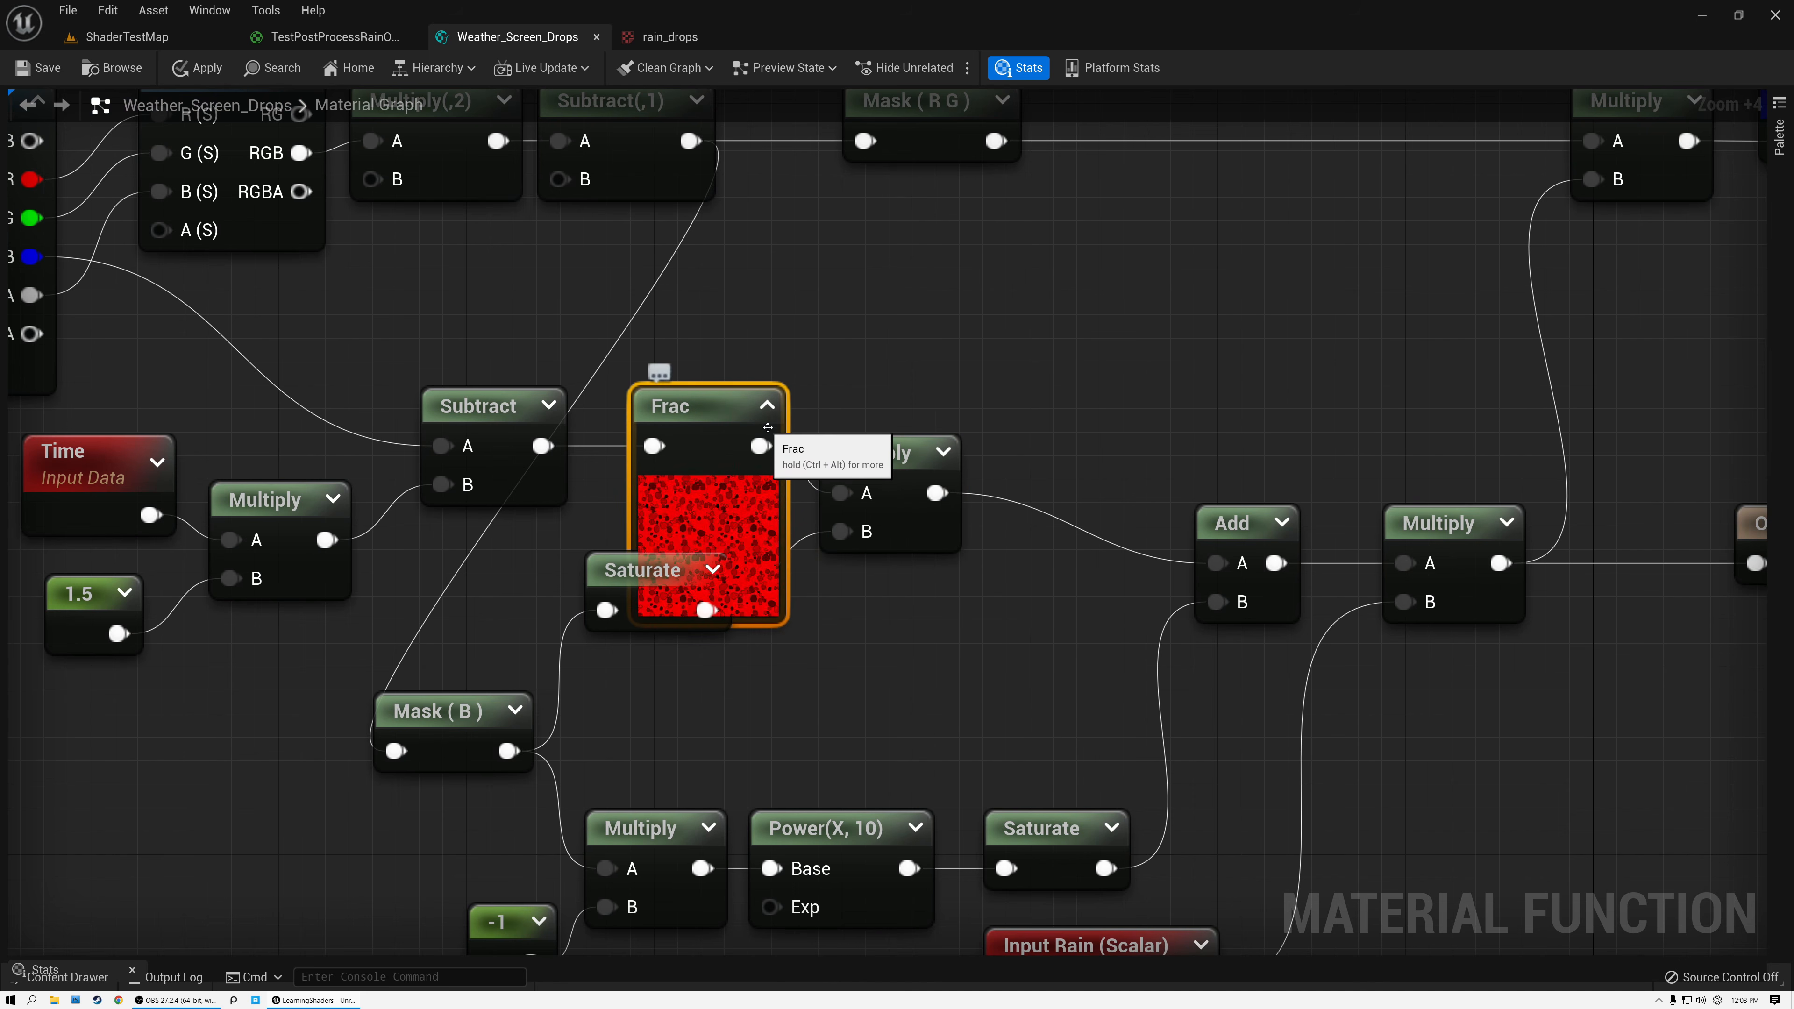
click(765, 406)
click(943, 450)
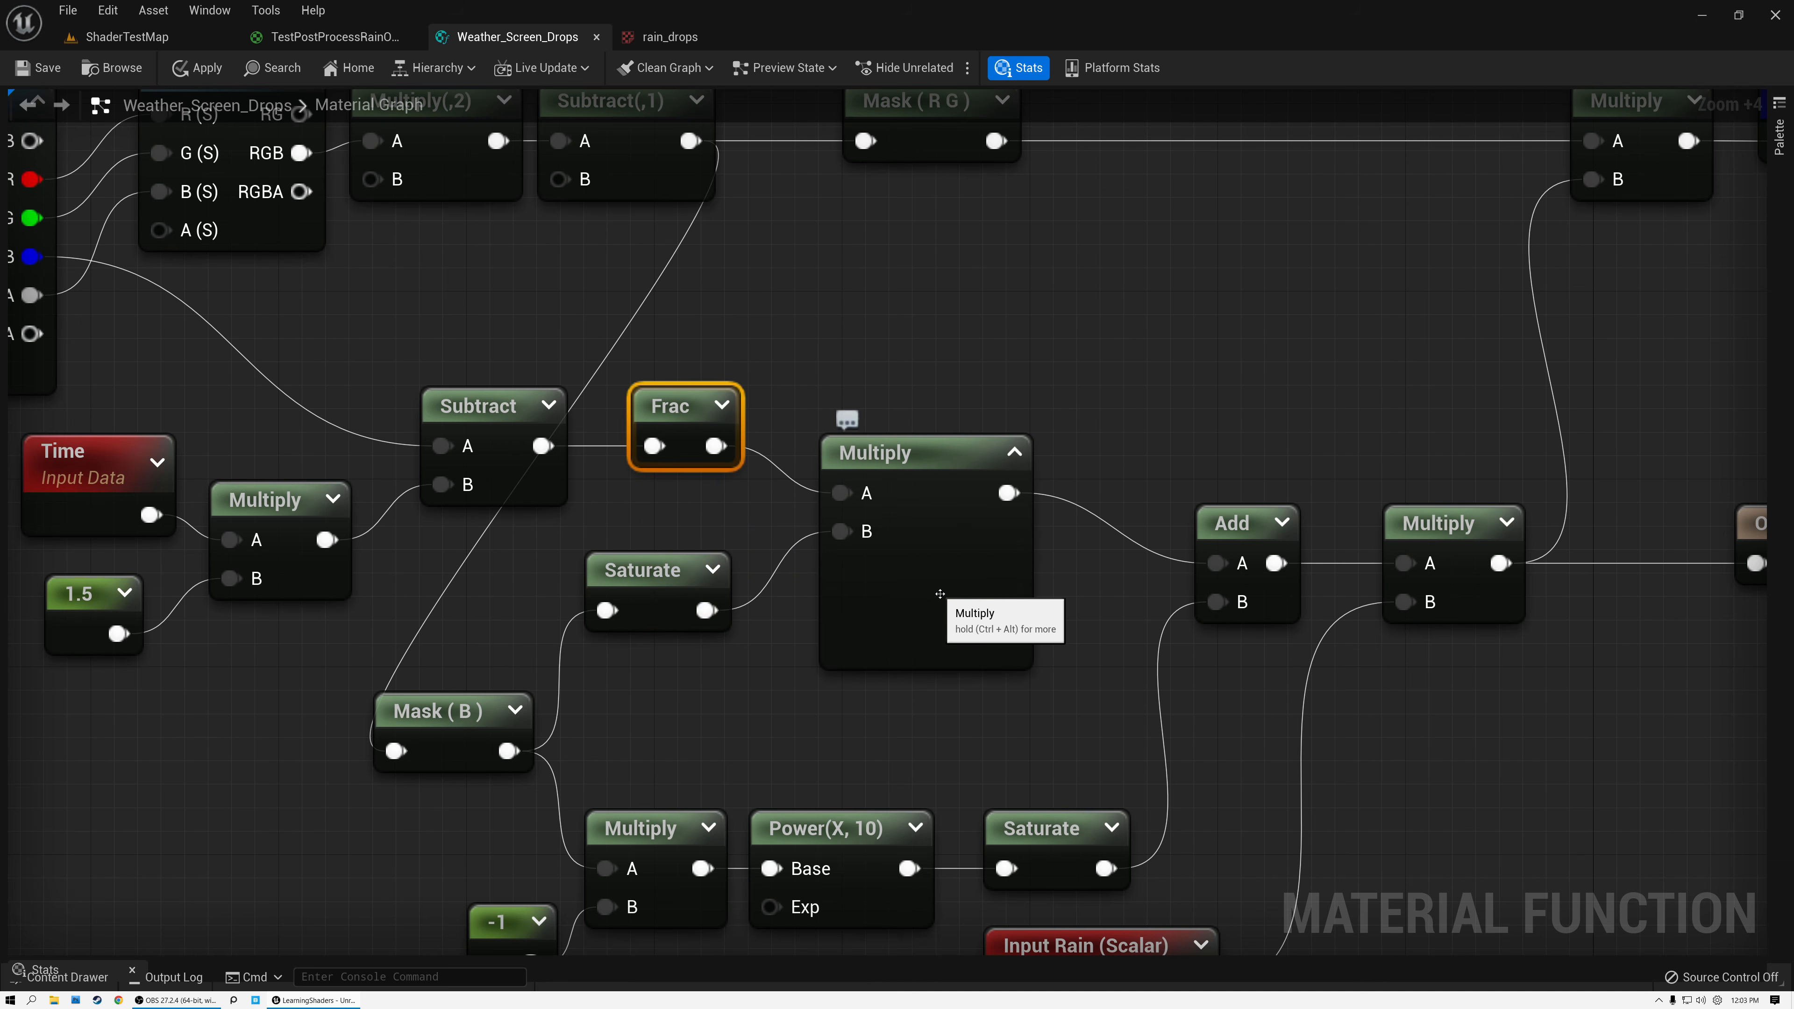
scroll(950, 580, up, 3)
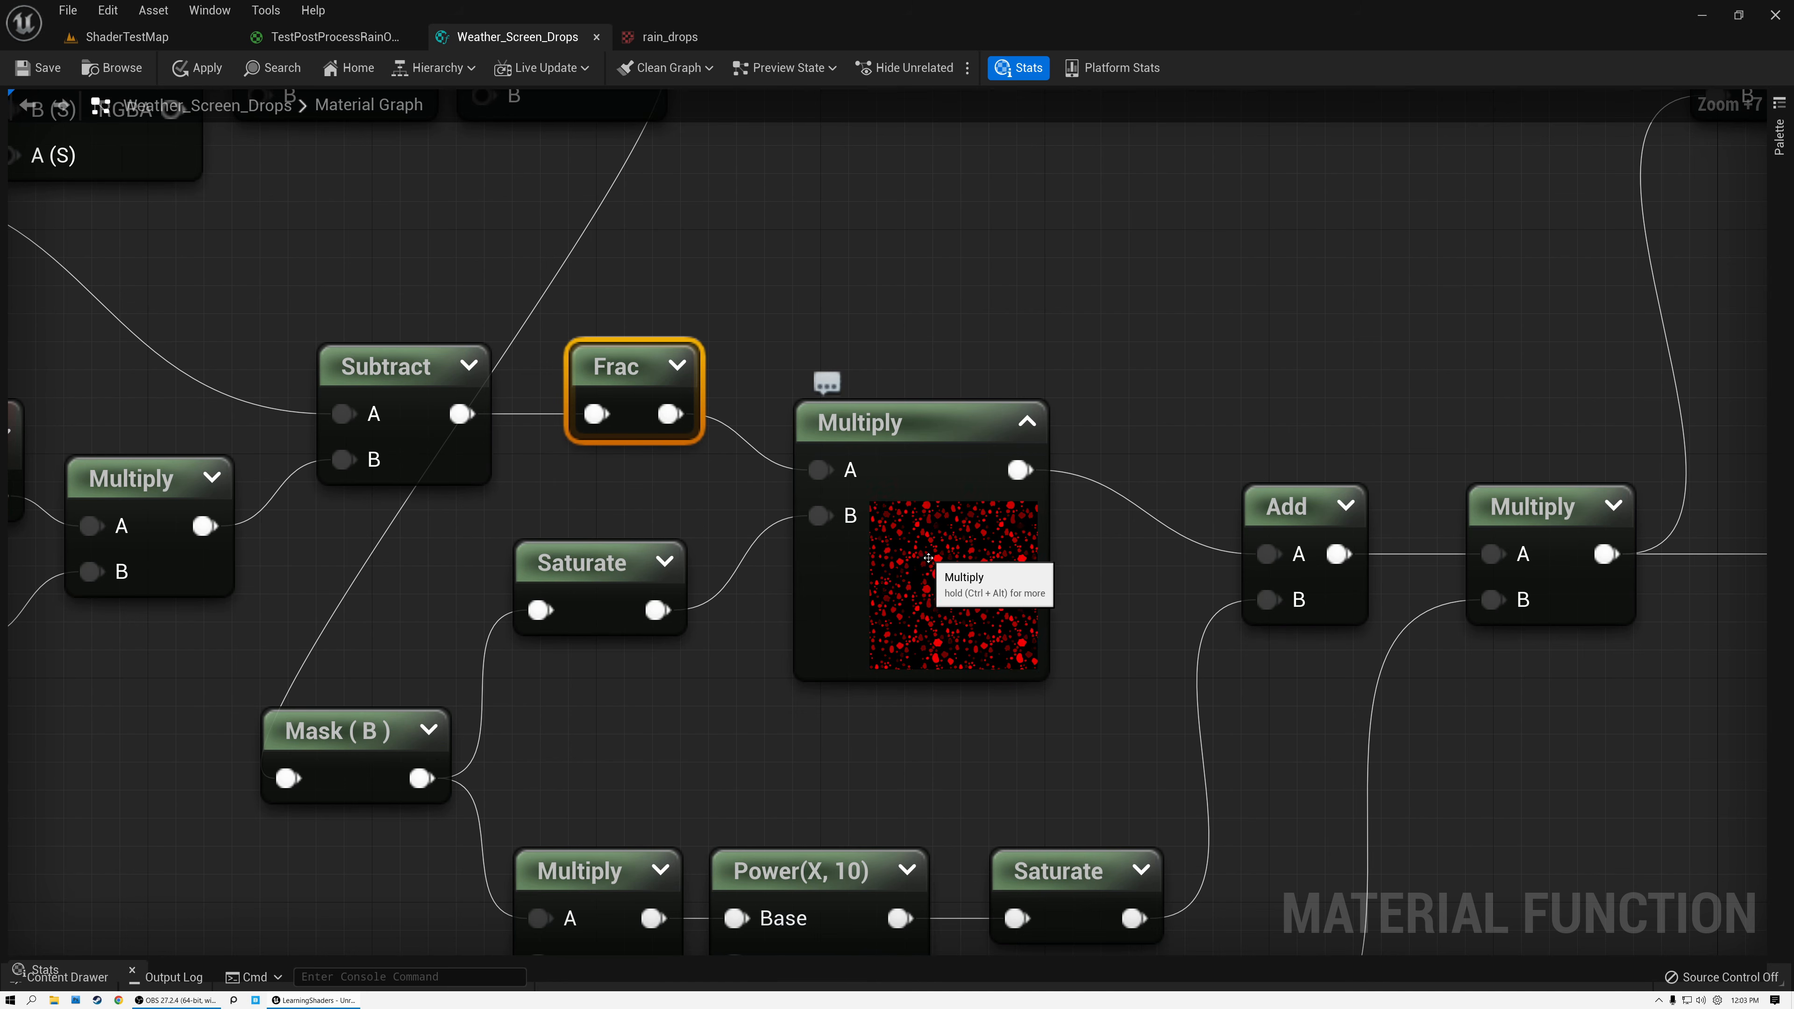
click(1026, 422)
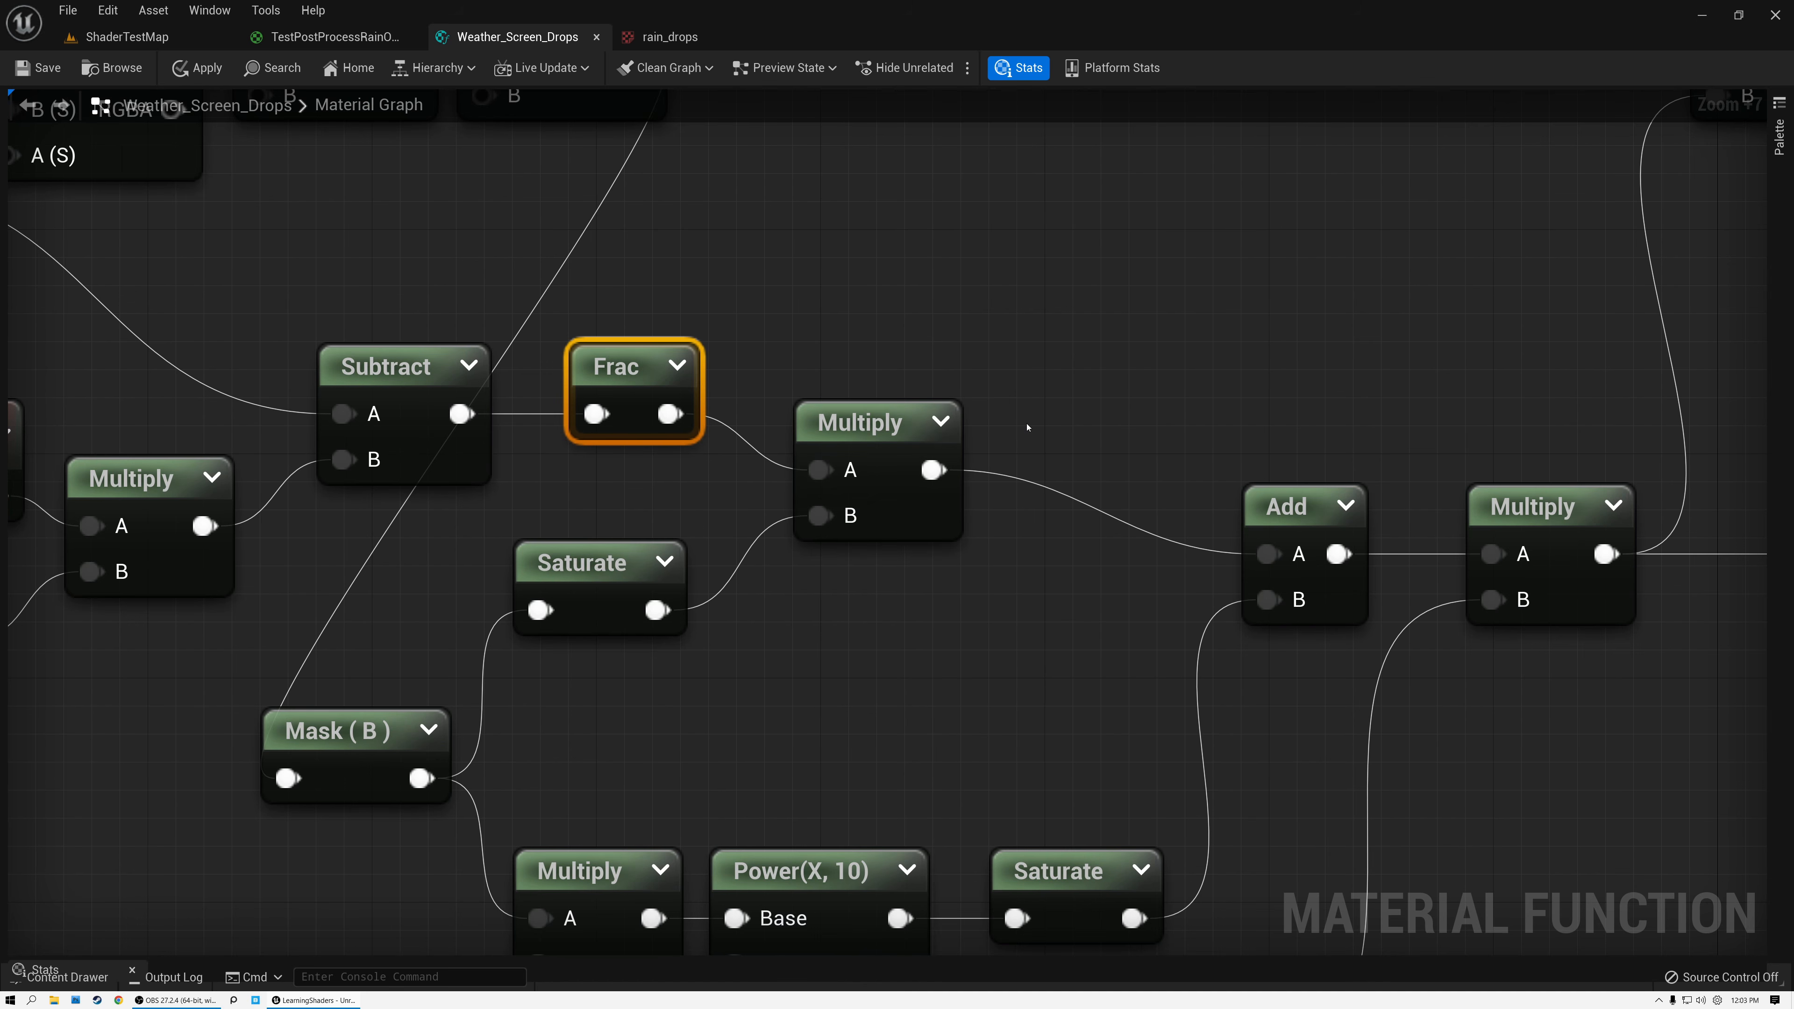
Examine the Mask (B) branch through the Multiply by -1 and the Power(X, 10) node.
right_drag(858, 328, 1018, 260)
scroll(1110, 329, down, 2)
click(586, 637)
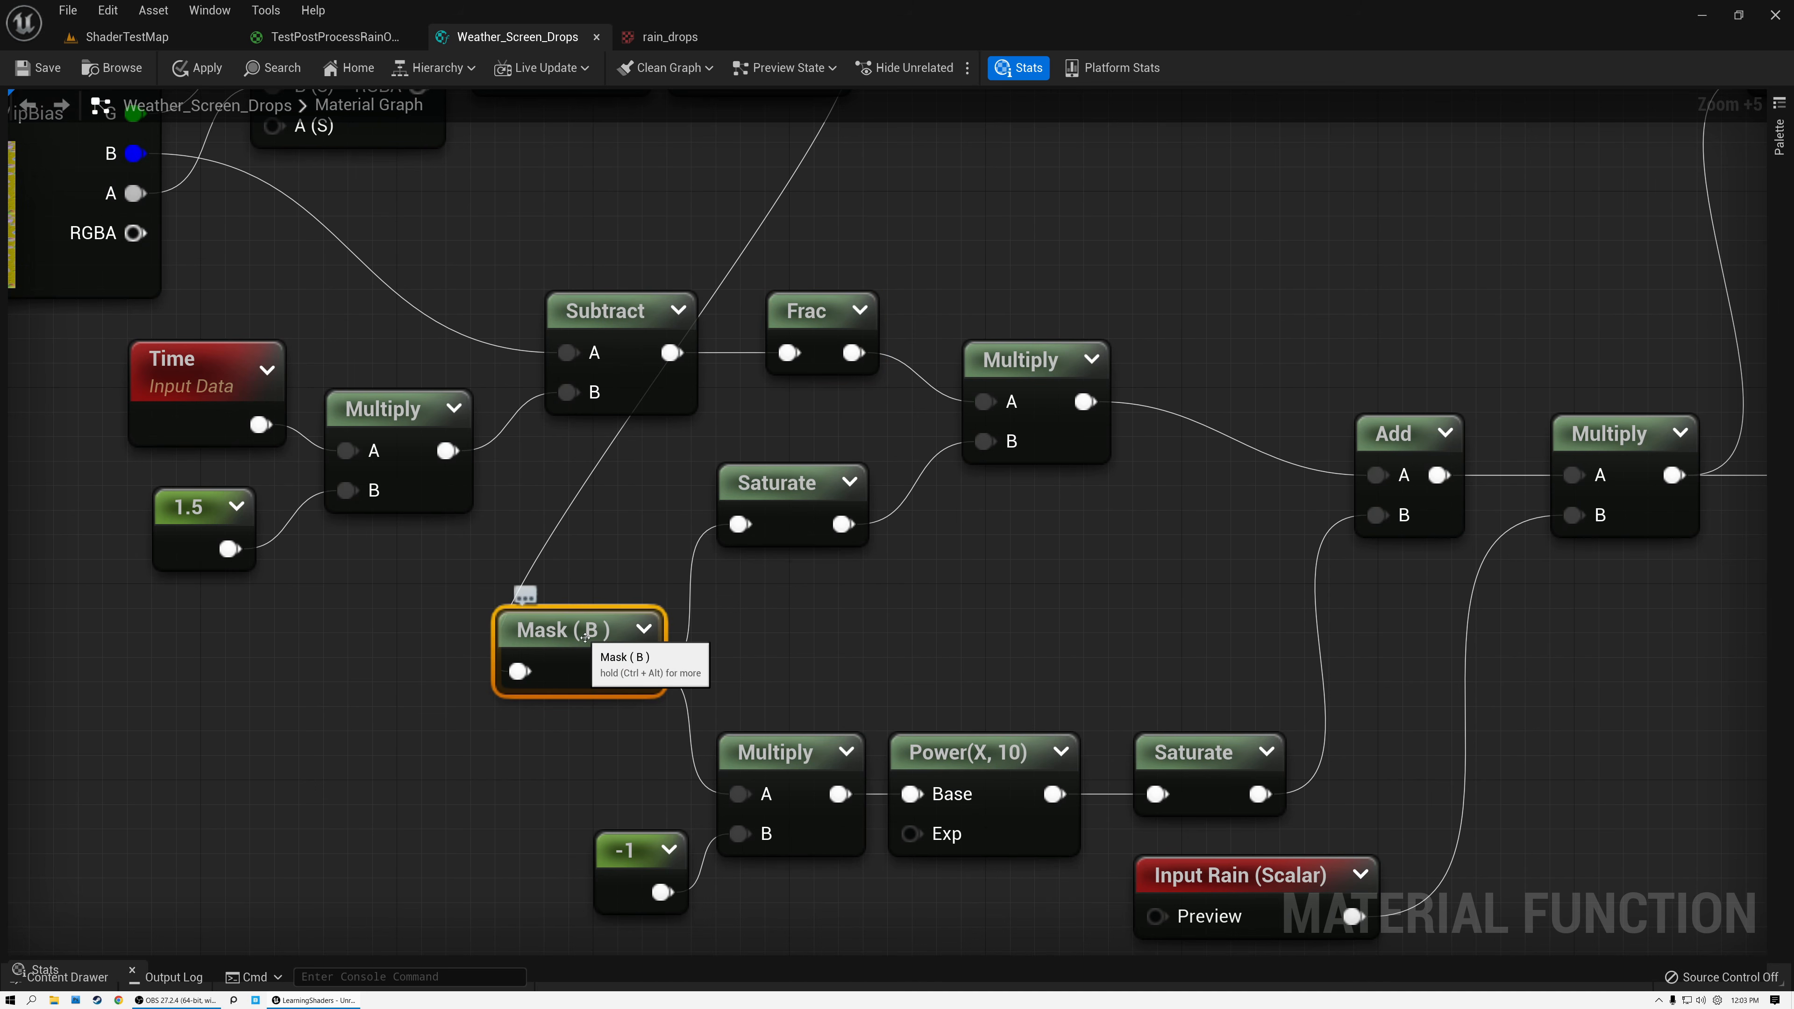
drag(598, 743, 754, 886)
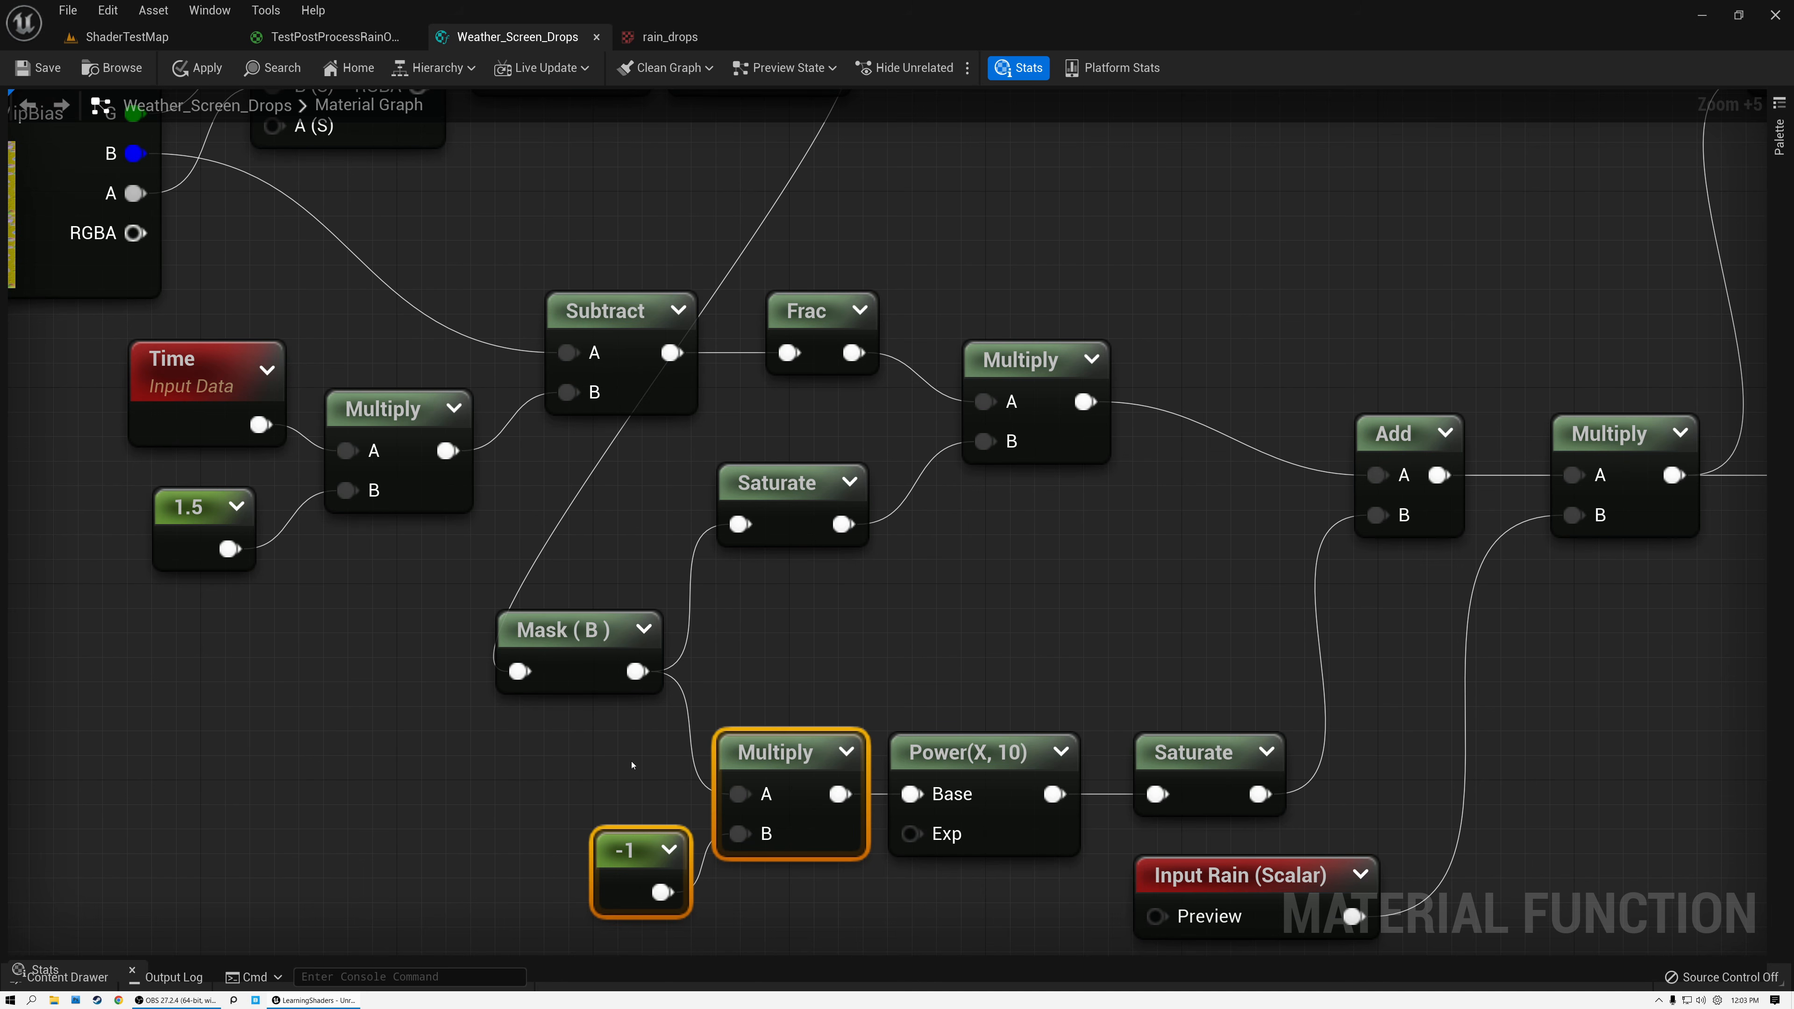
drag(617, 751, 782, 922)
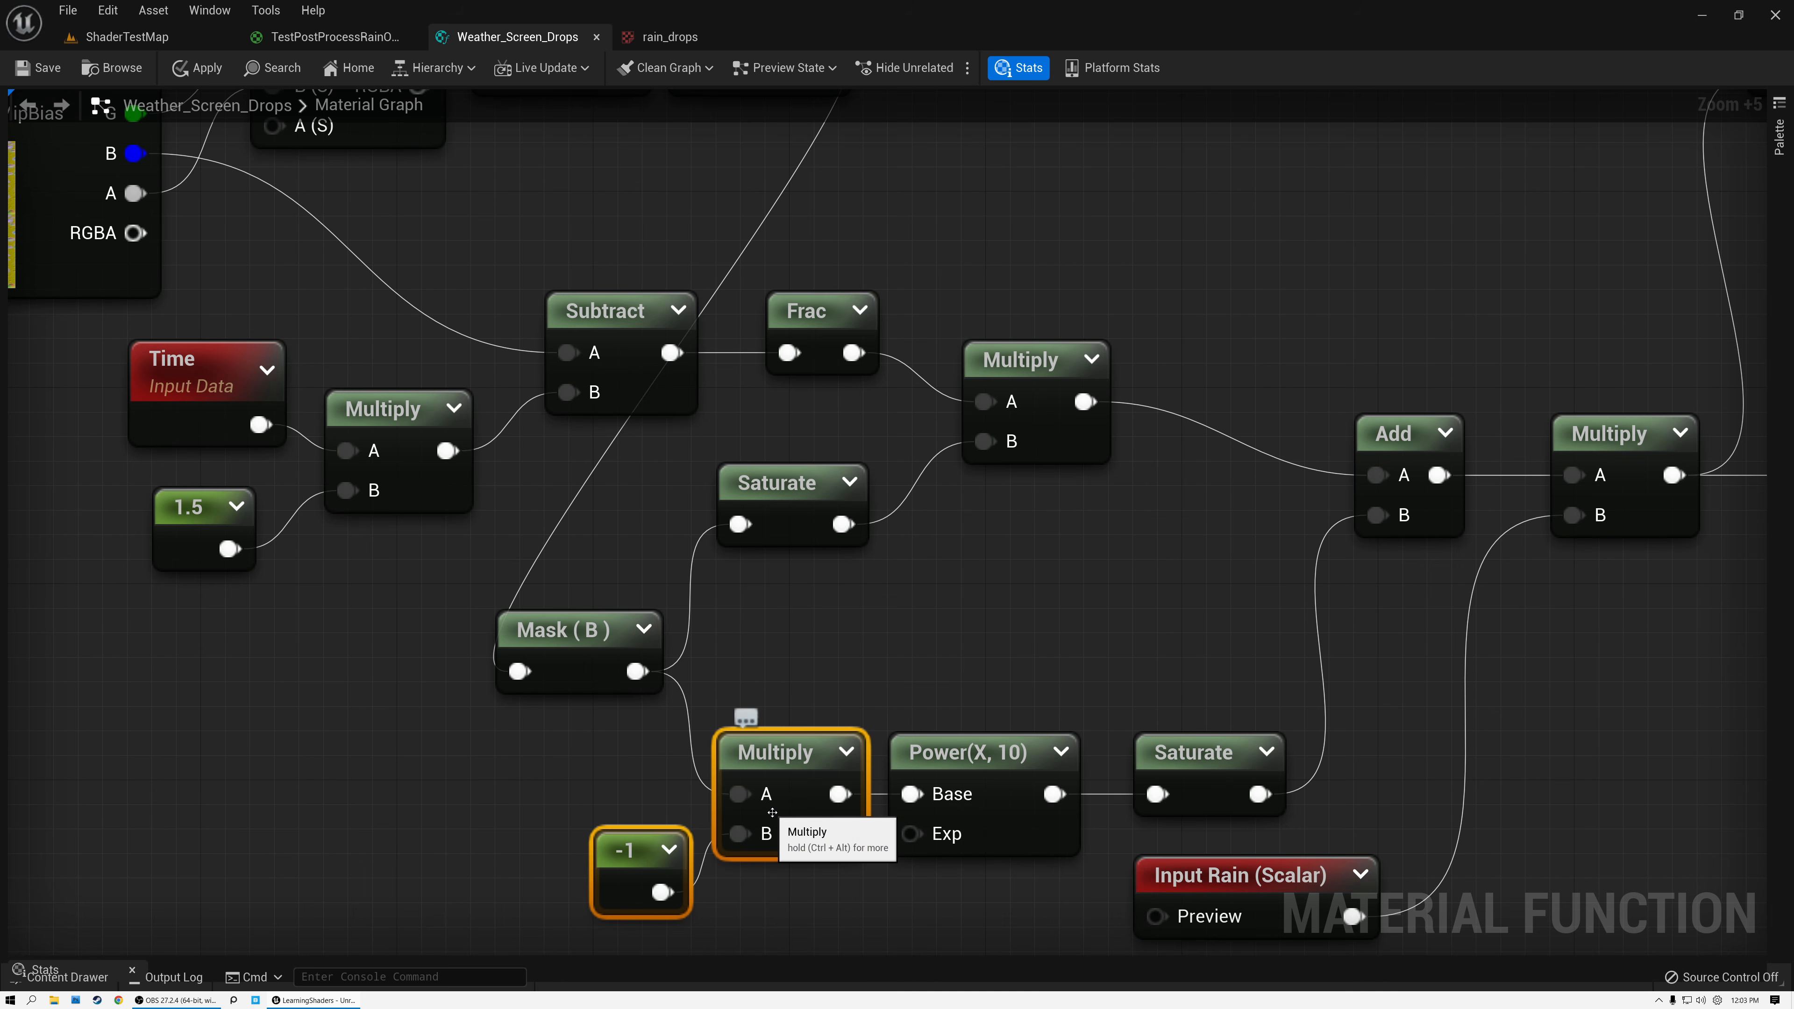
click(979, 744)
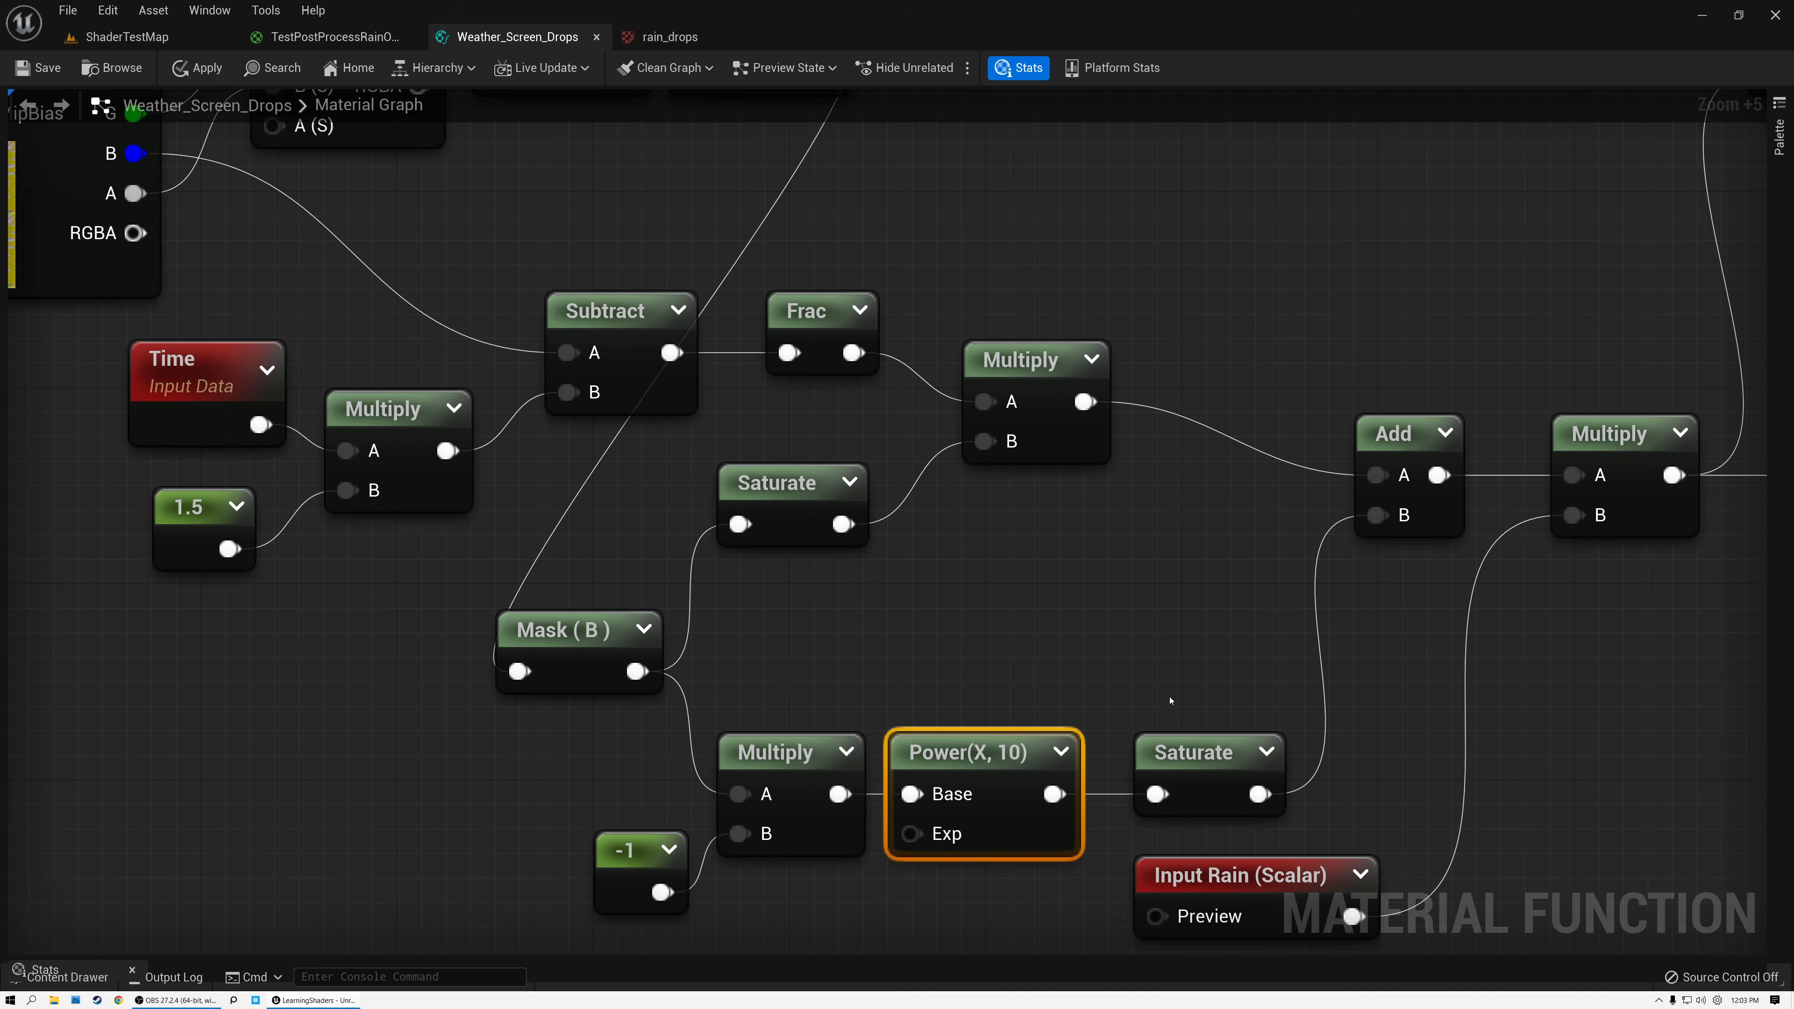
Move Saturate closer to Power(X, 10), and place Input Rain lower in the graph, clear of that branch.
drag(1165, 750, 1140, 750)
right_drag(1149, 658, 850, 436)
drag(930, 604, 903, 800)
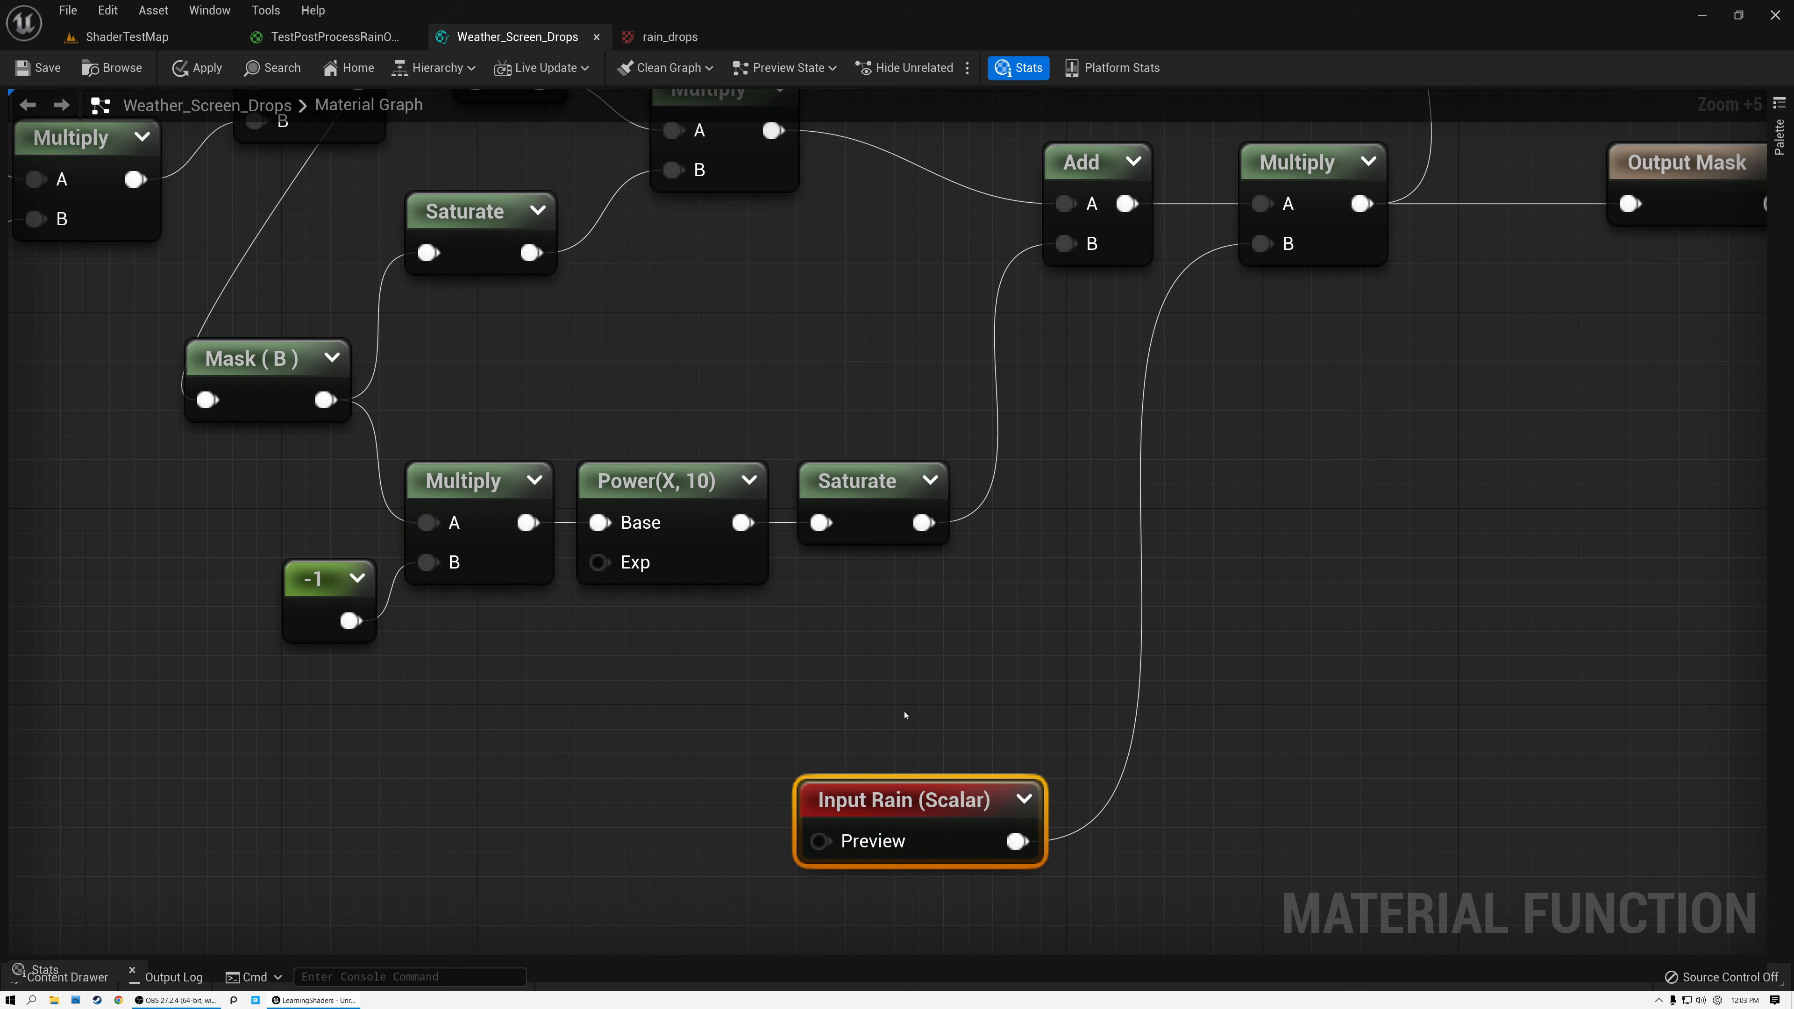
Preview the output of the Saturate that follows Power(X, 10).
click(929, 481)
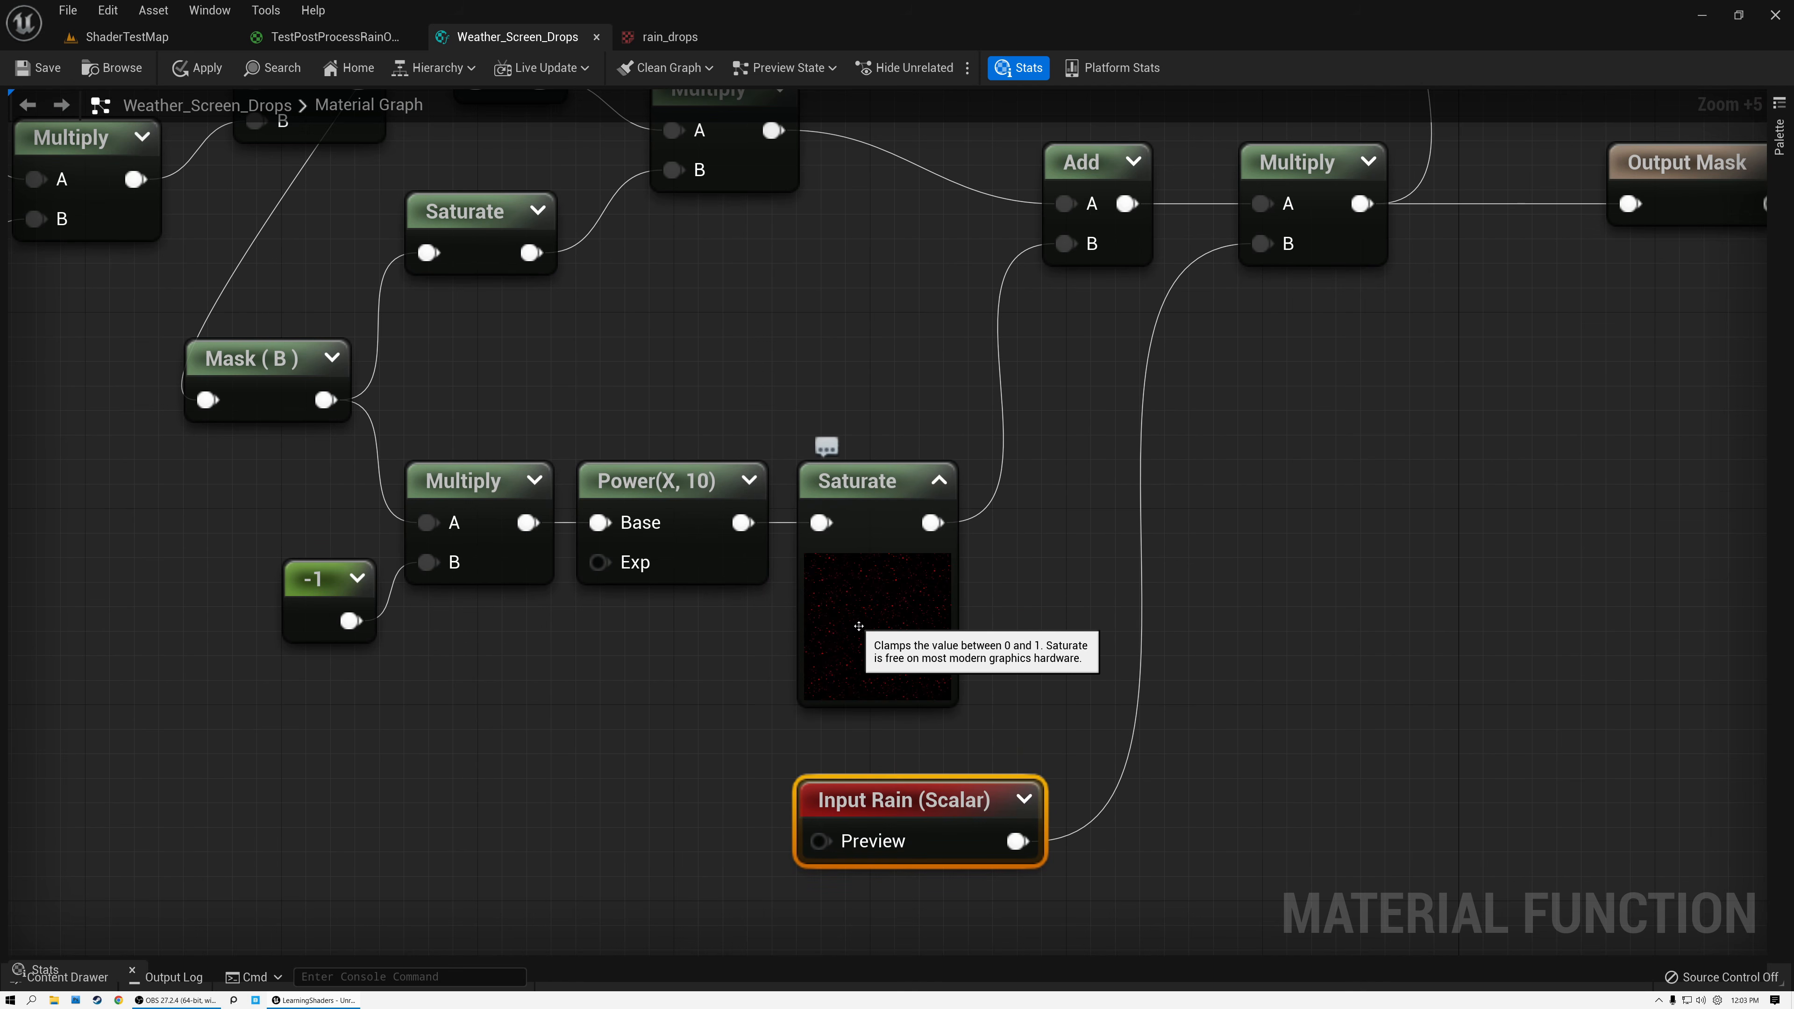
scroll(848, 634, up, 1)
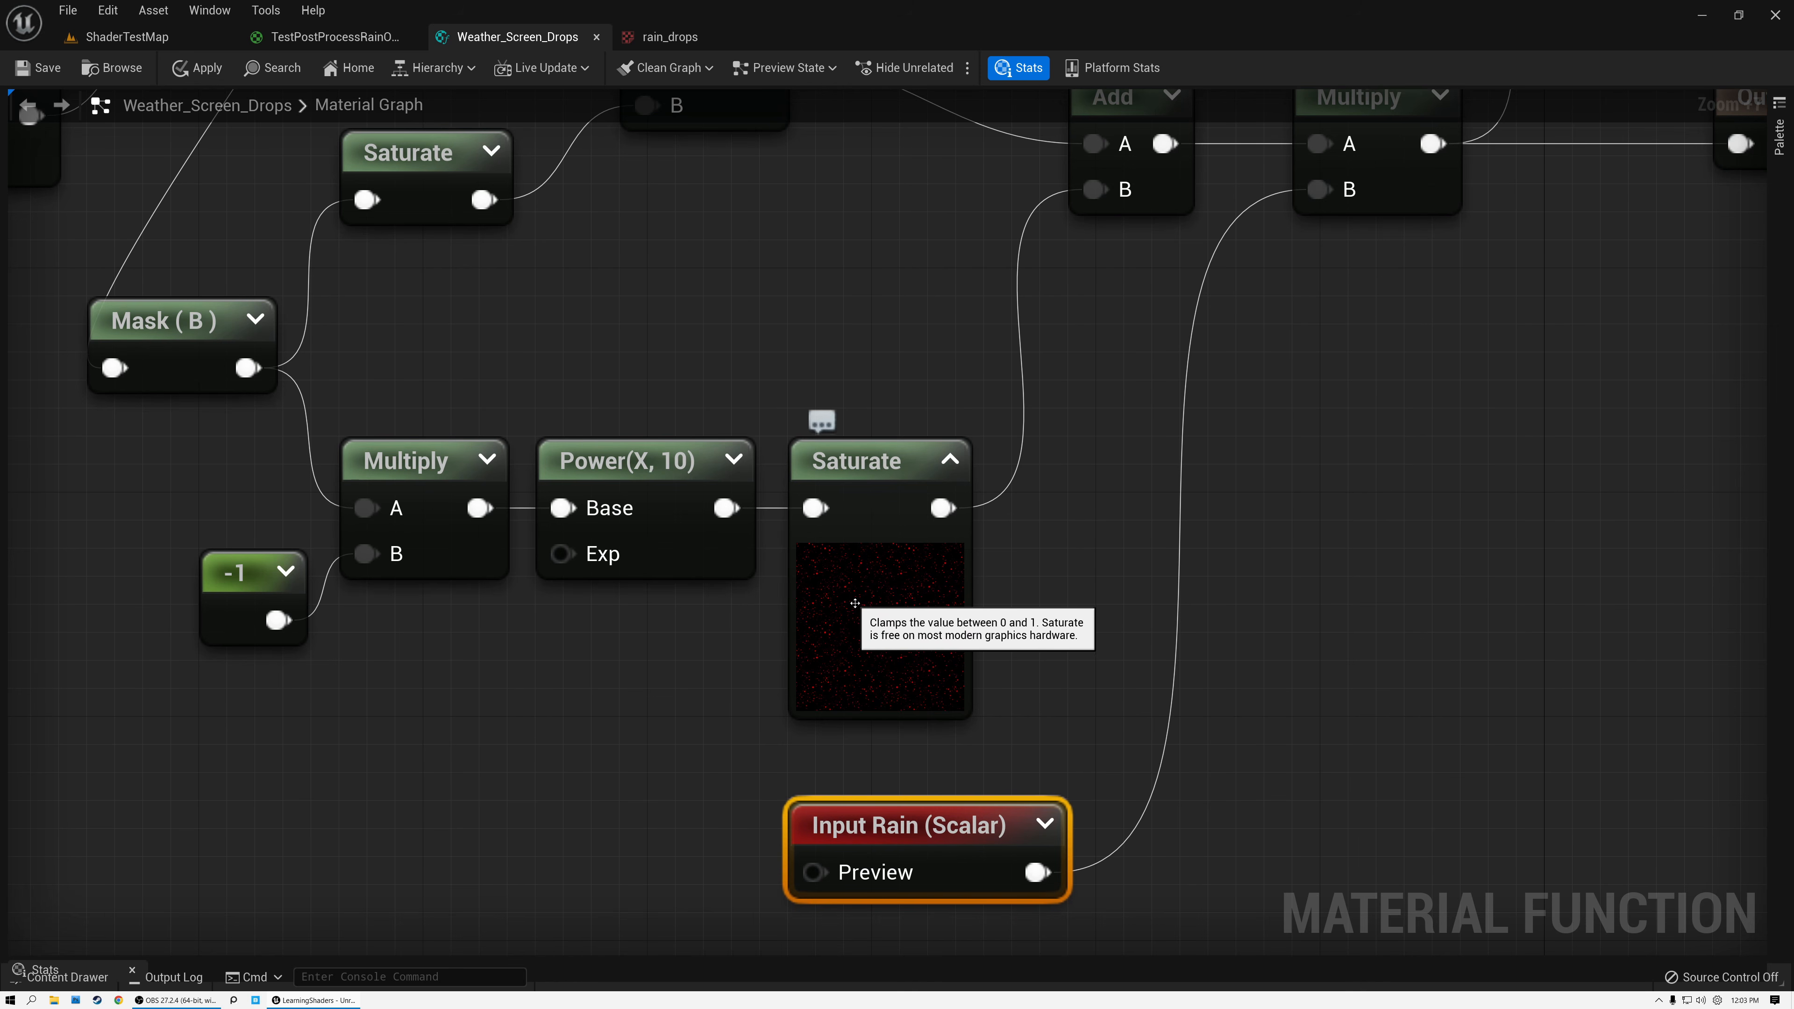
click(950, 460)
Compare previews of the Multiply and Saturate outputs feeding Add, preview the Add result, and collapse all previews.
right_drag(897, 281, 938, 520)
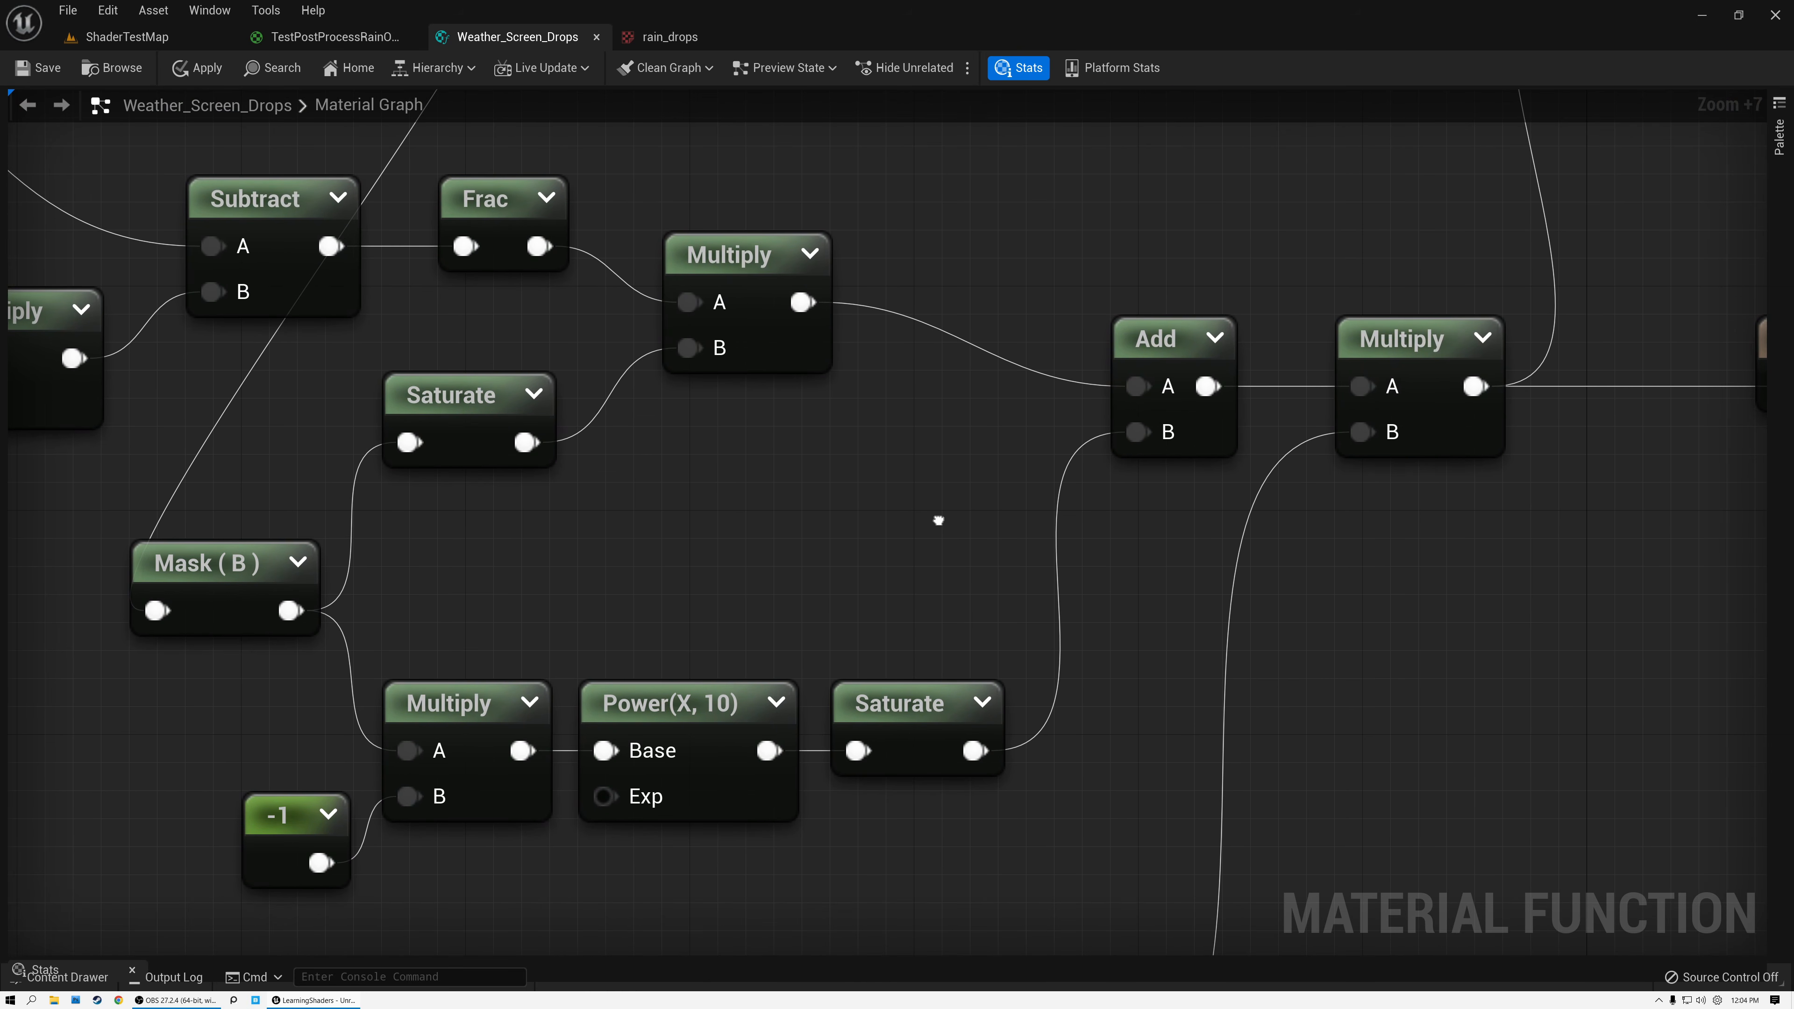
click(810, 253)
click(981, 702)
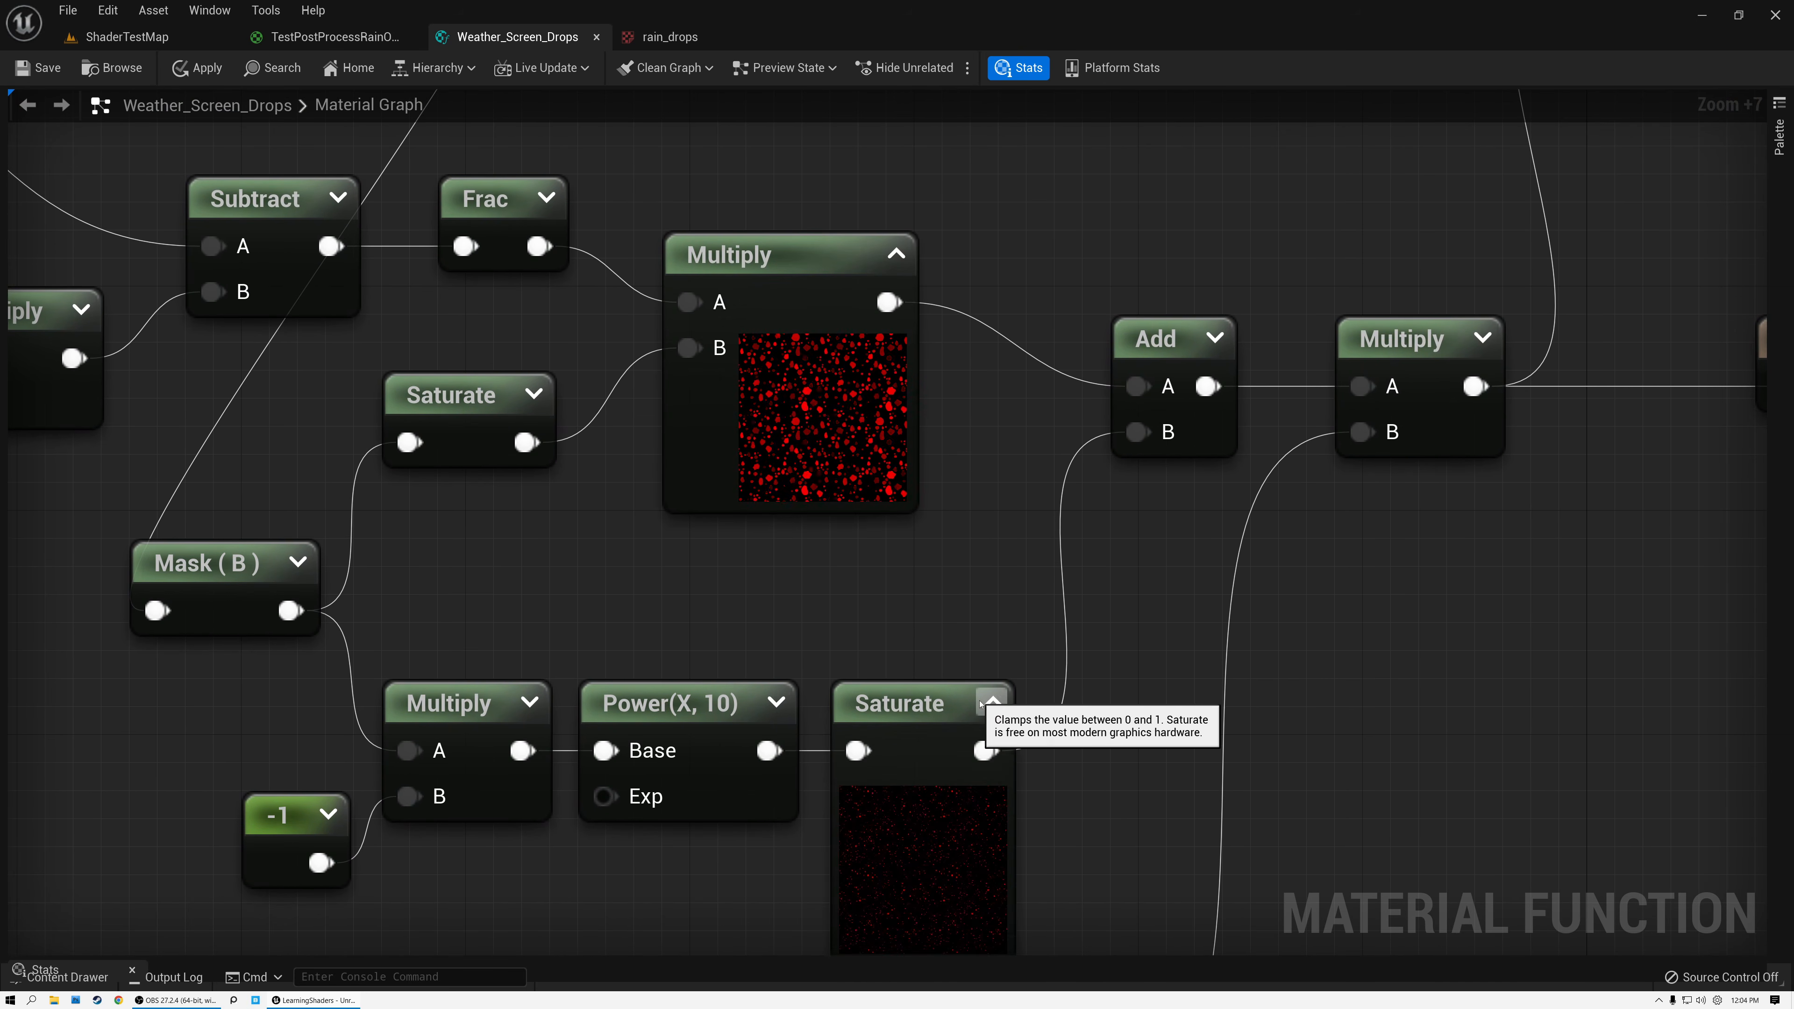
click(992, 703)
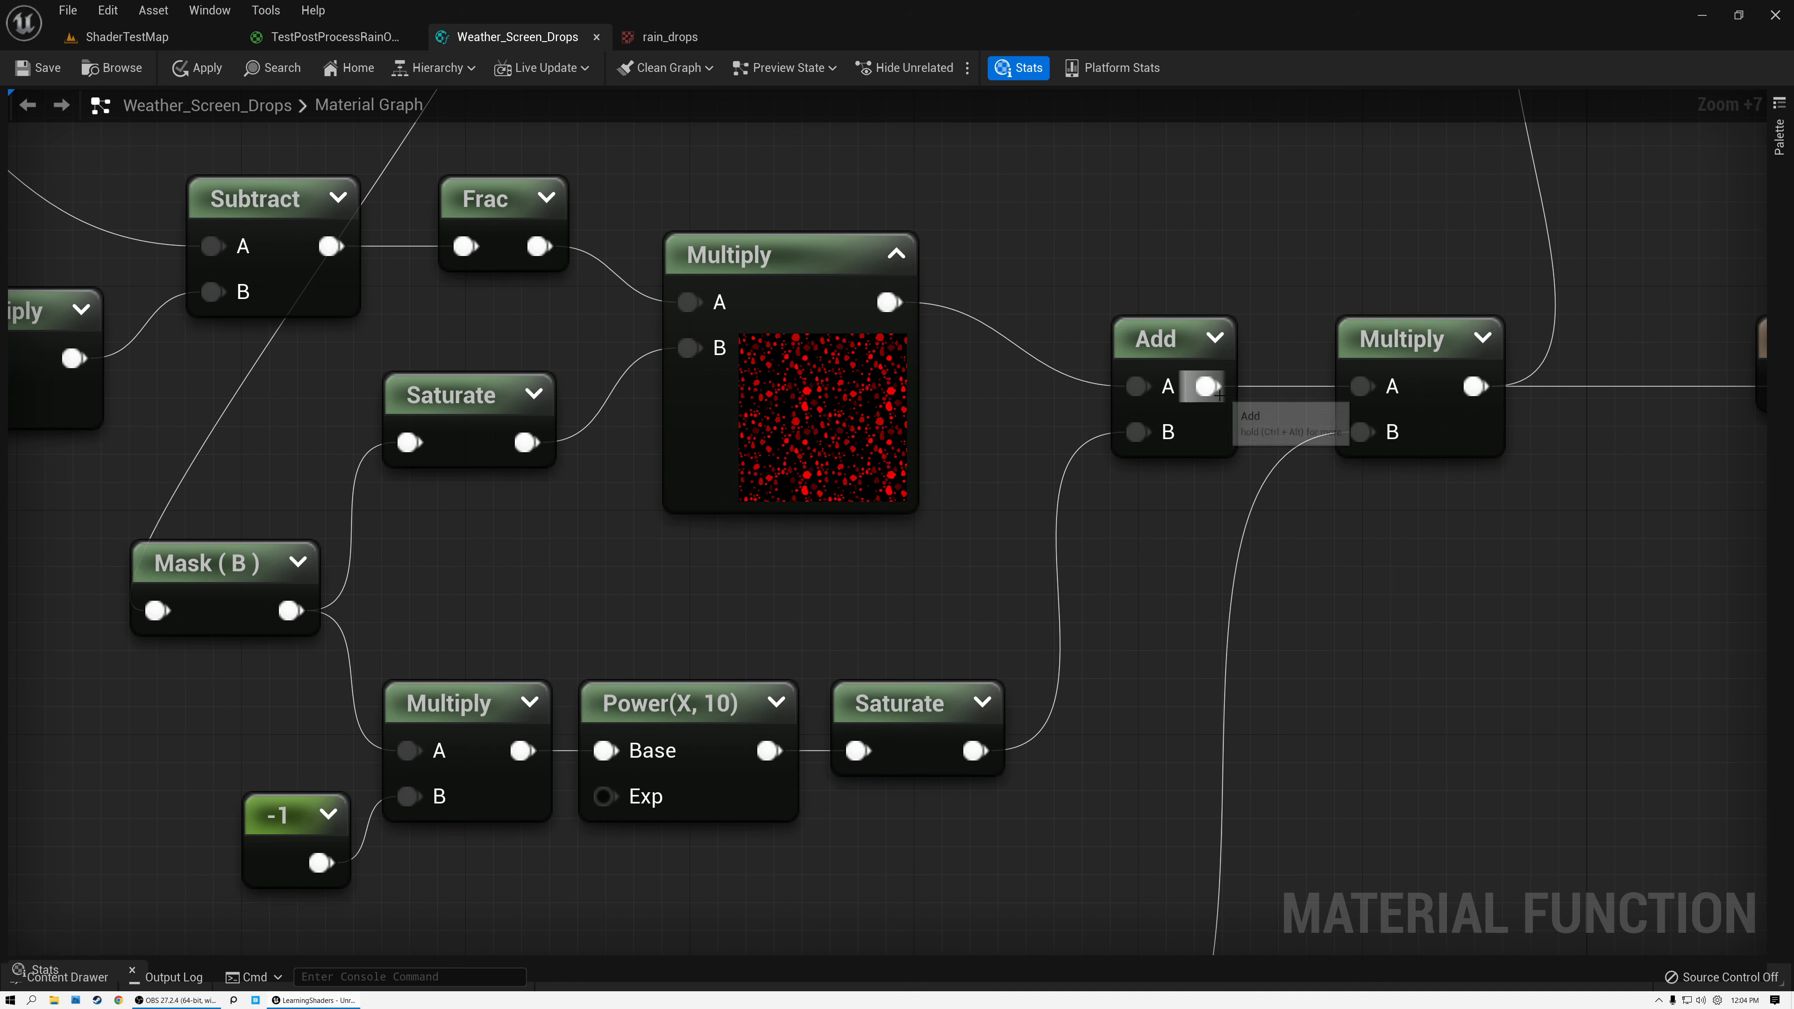
click(896, 253)
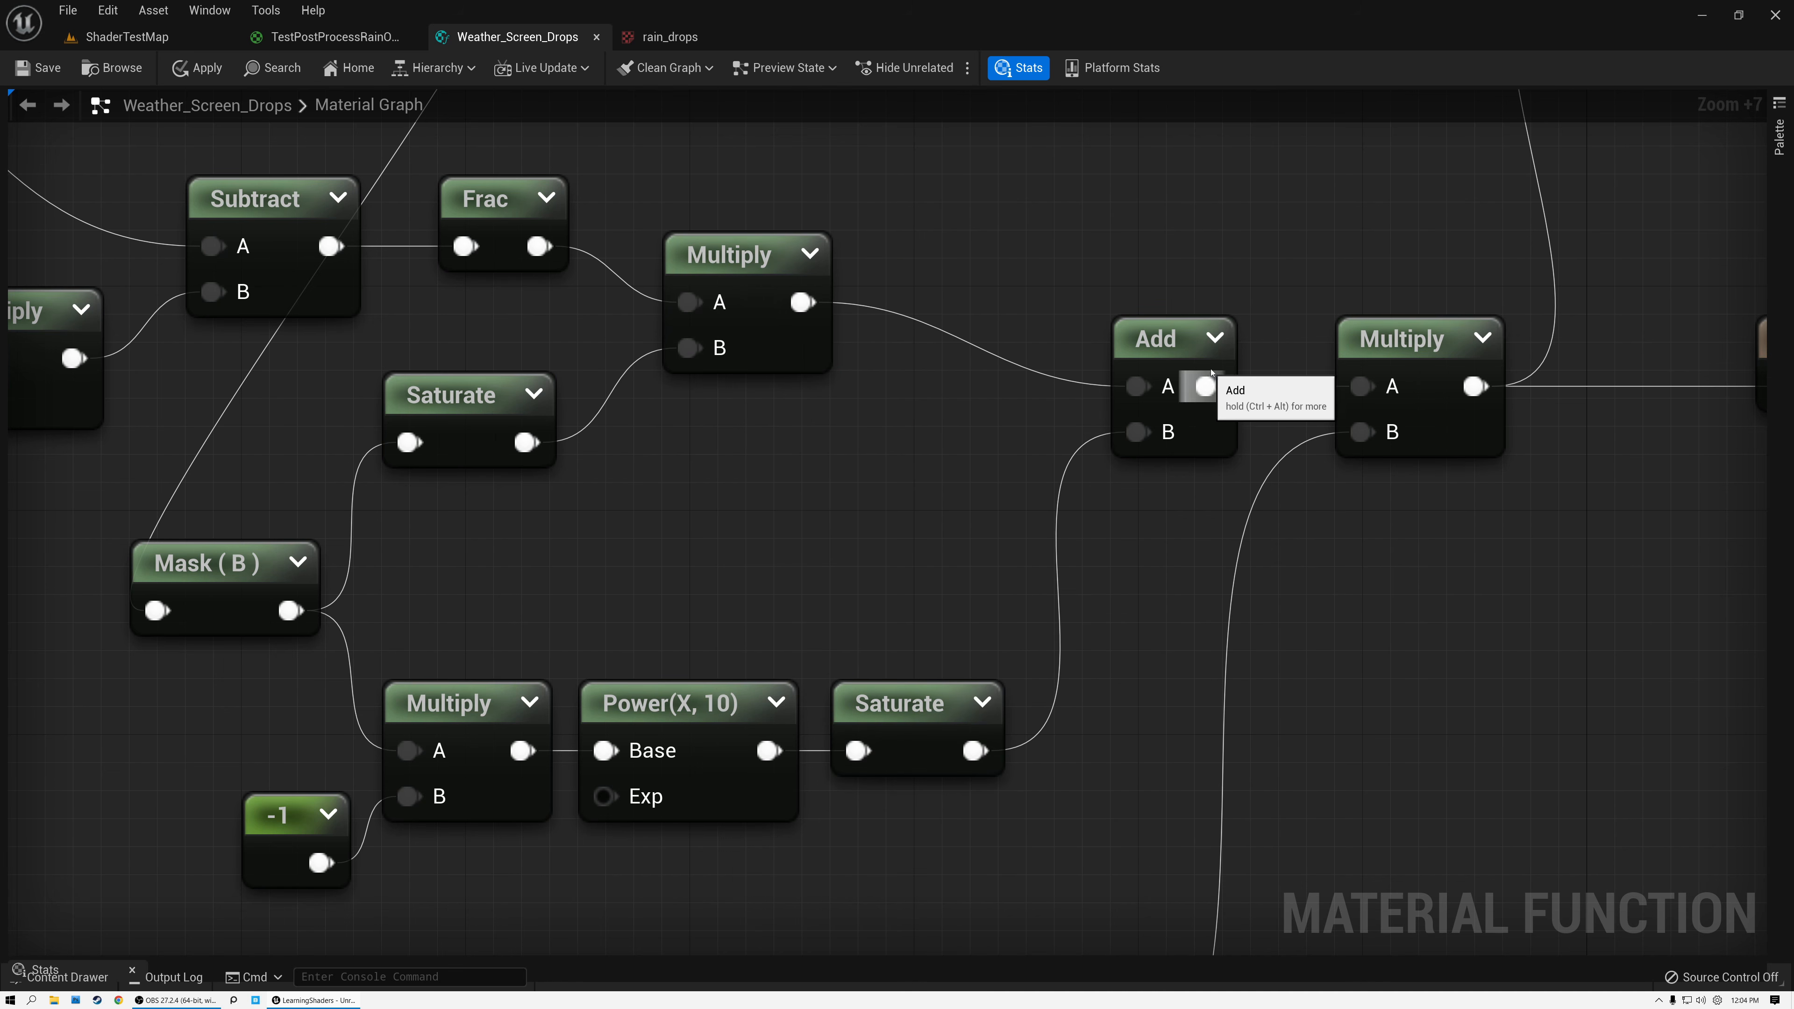
click(1214, 338)
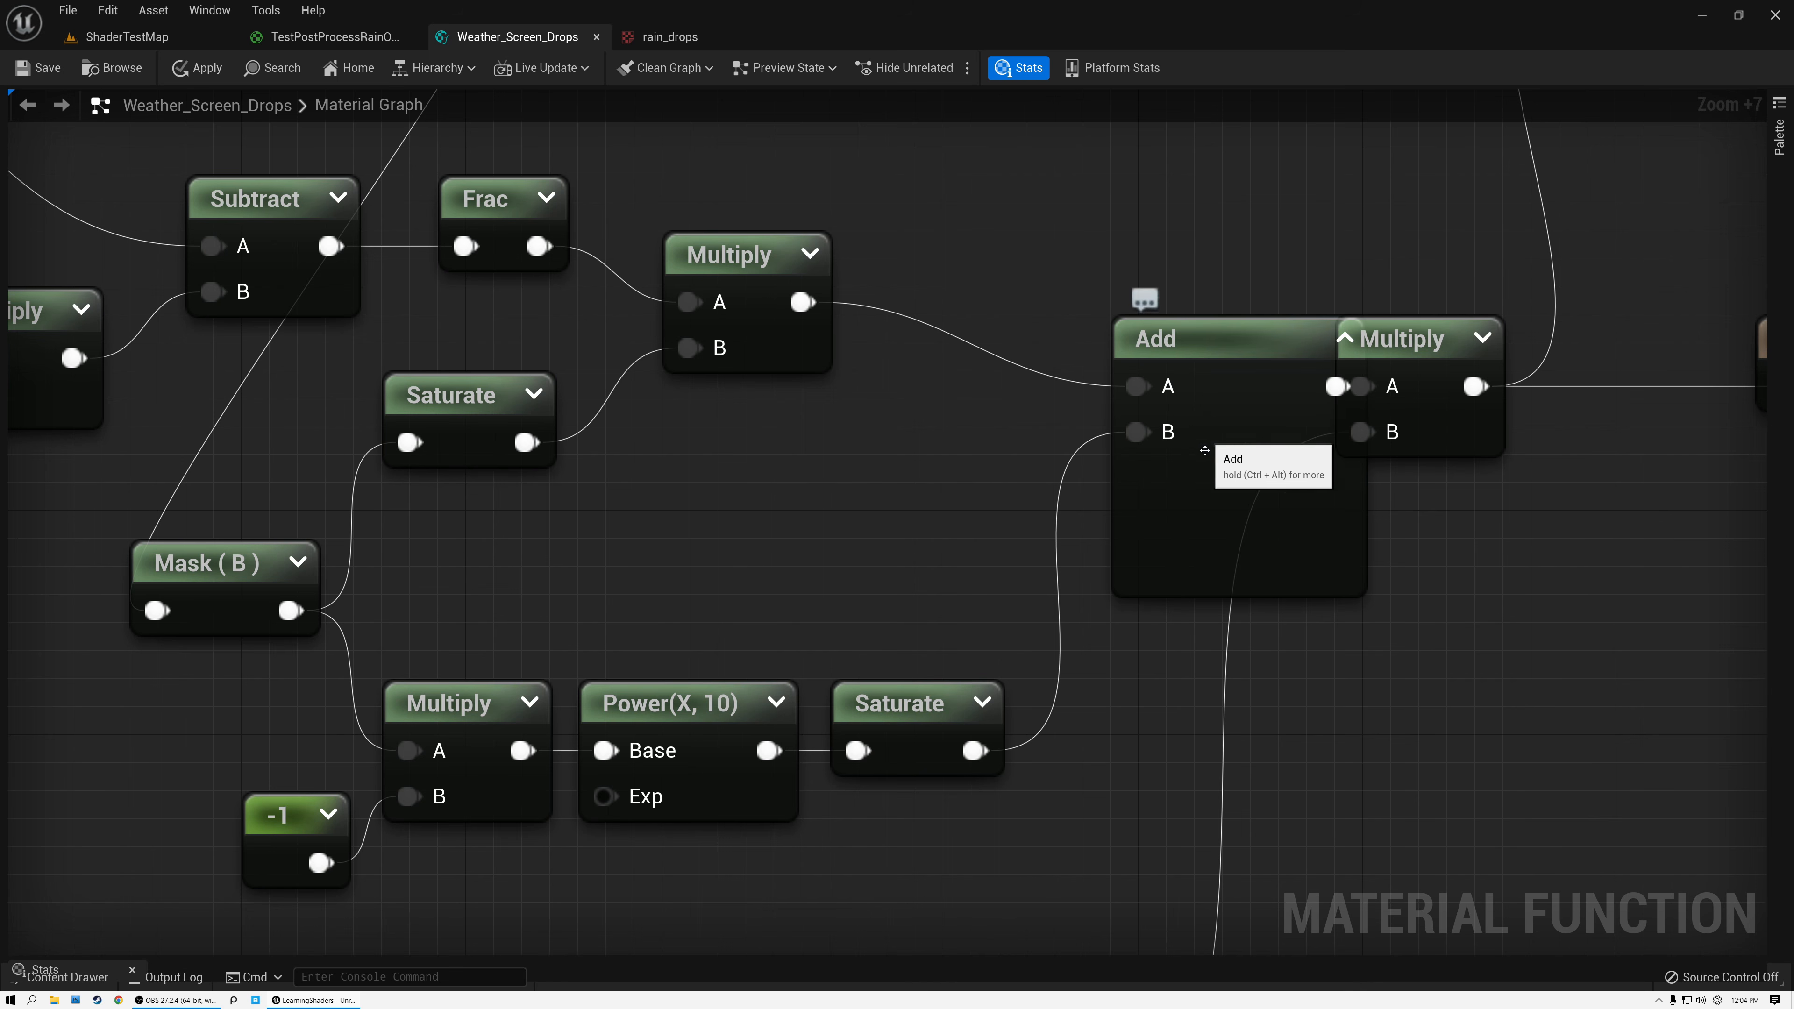
click(1304, 337)
click(1341, 339)
Move the Input Rain (Scalar) node up, just below the Saturate of the Power(X, 10) branch.
right_drag(1230, 755, 1174, 397)
click(912, 710)
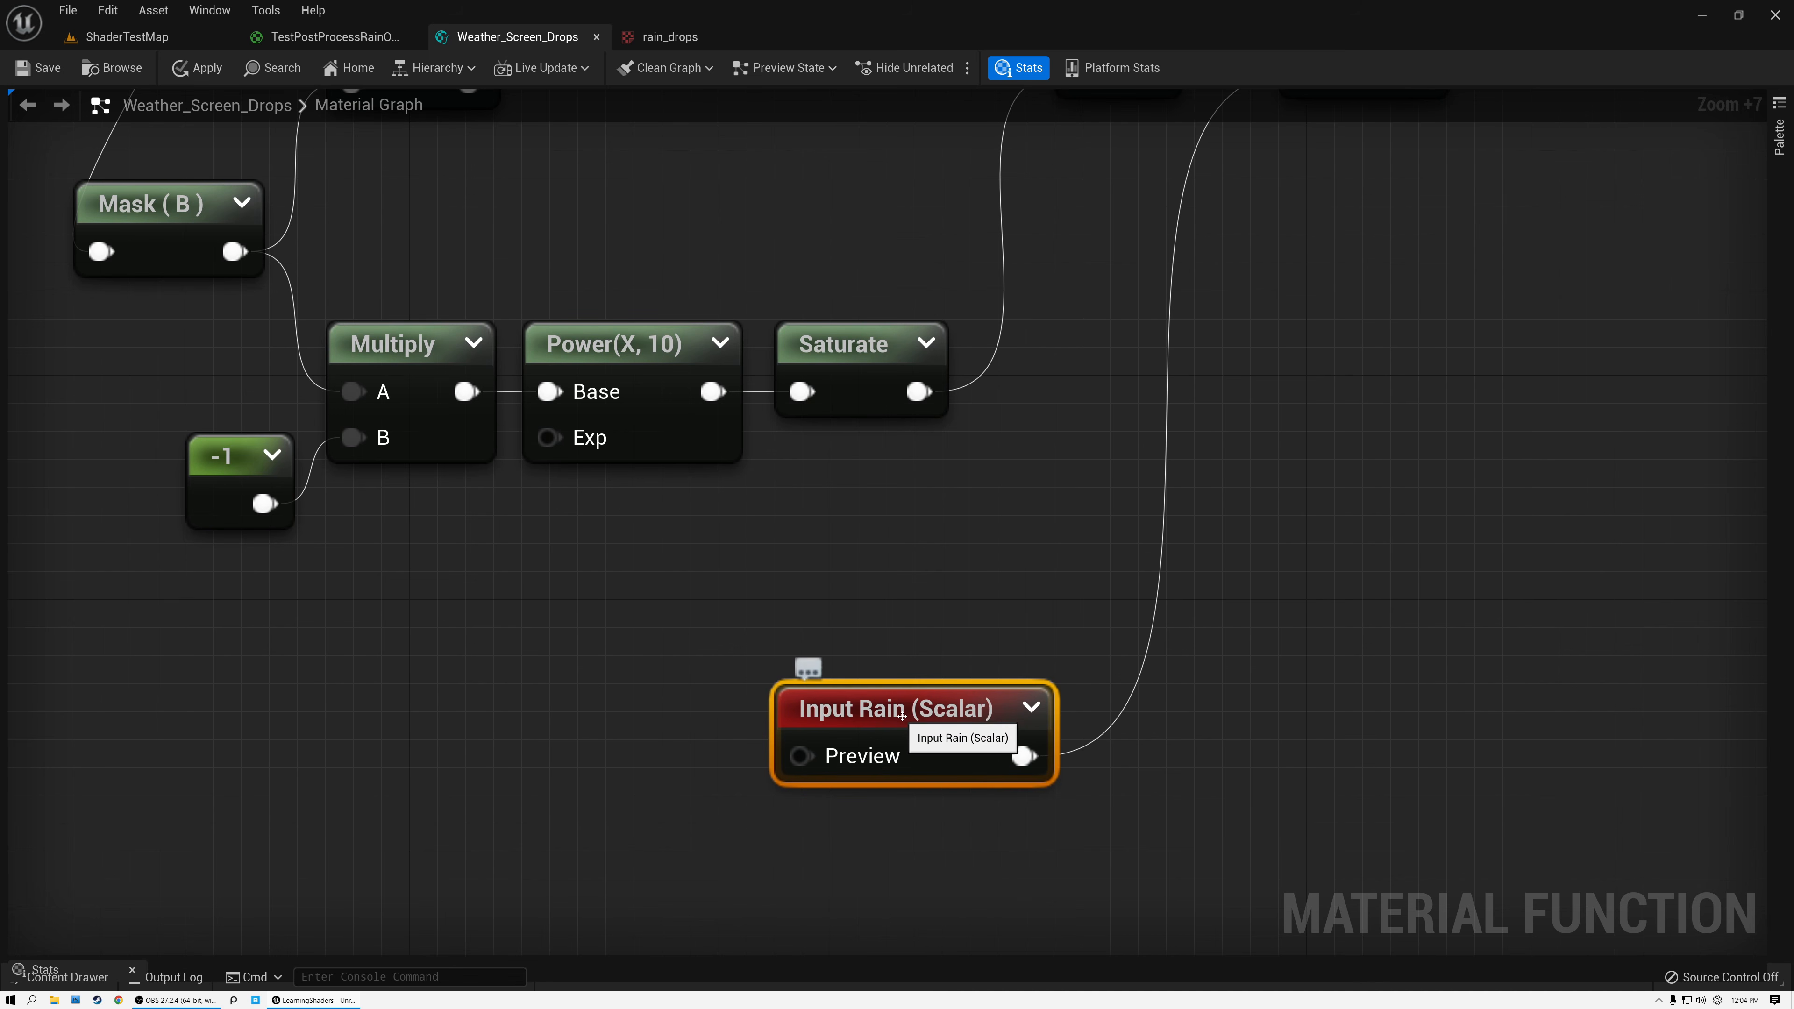
right_drag(1086, 220, 1061, 312)
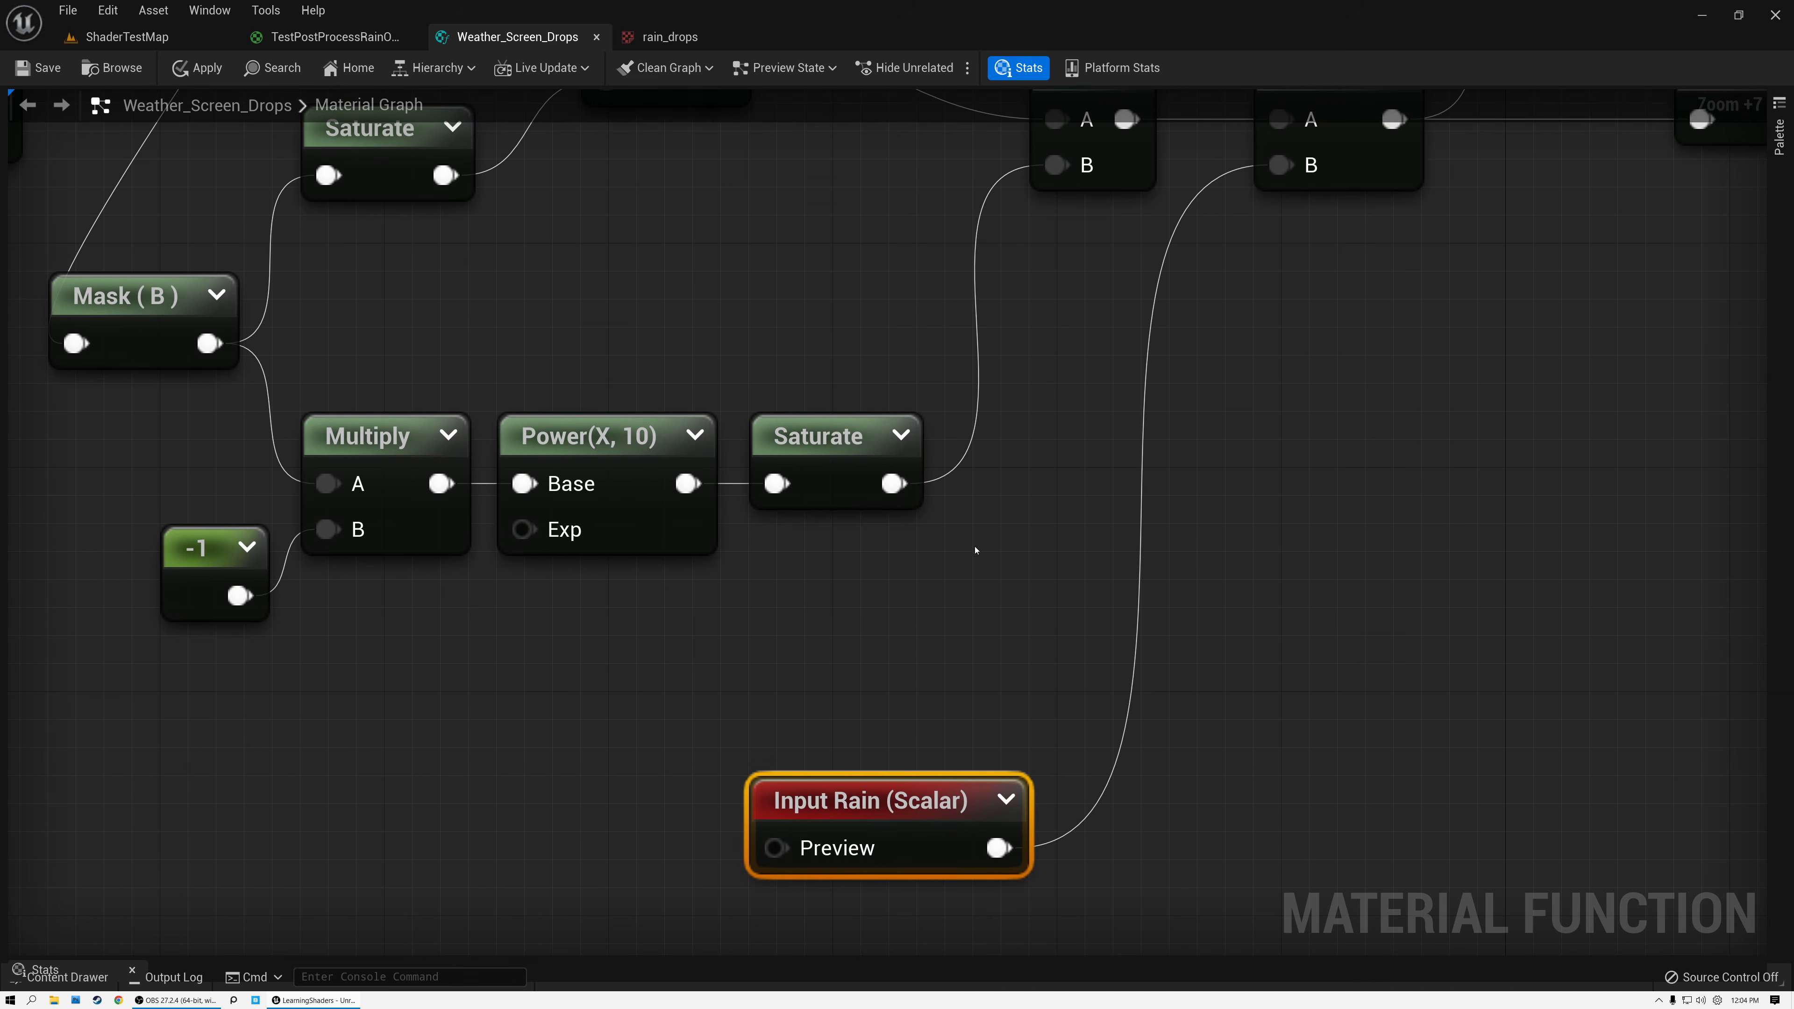
drag(911, 800, 983, 632)
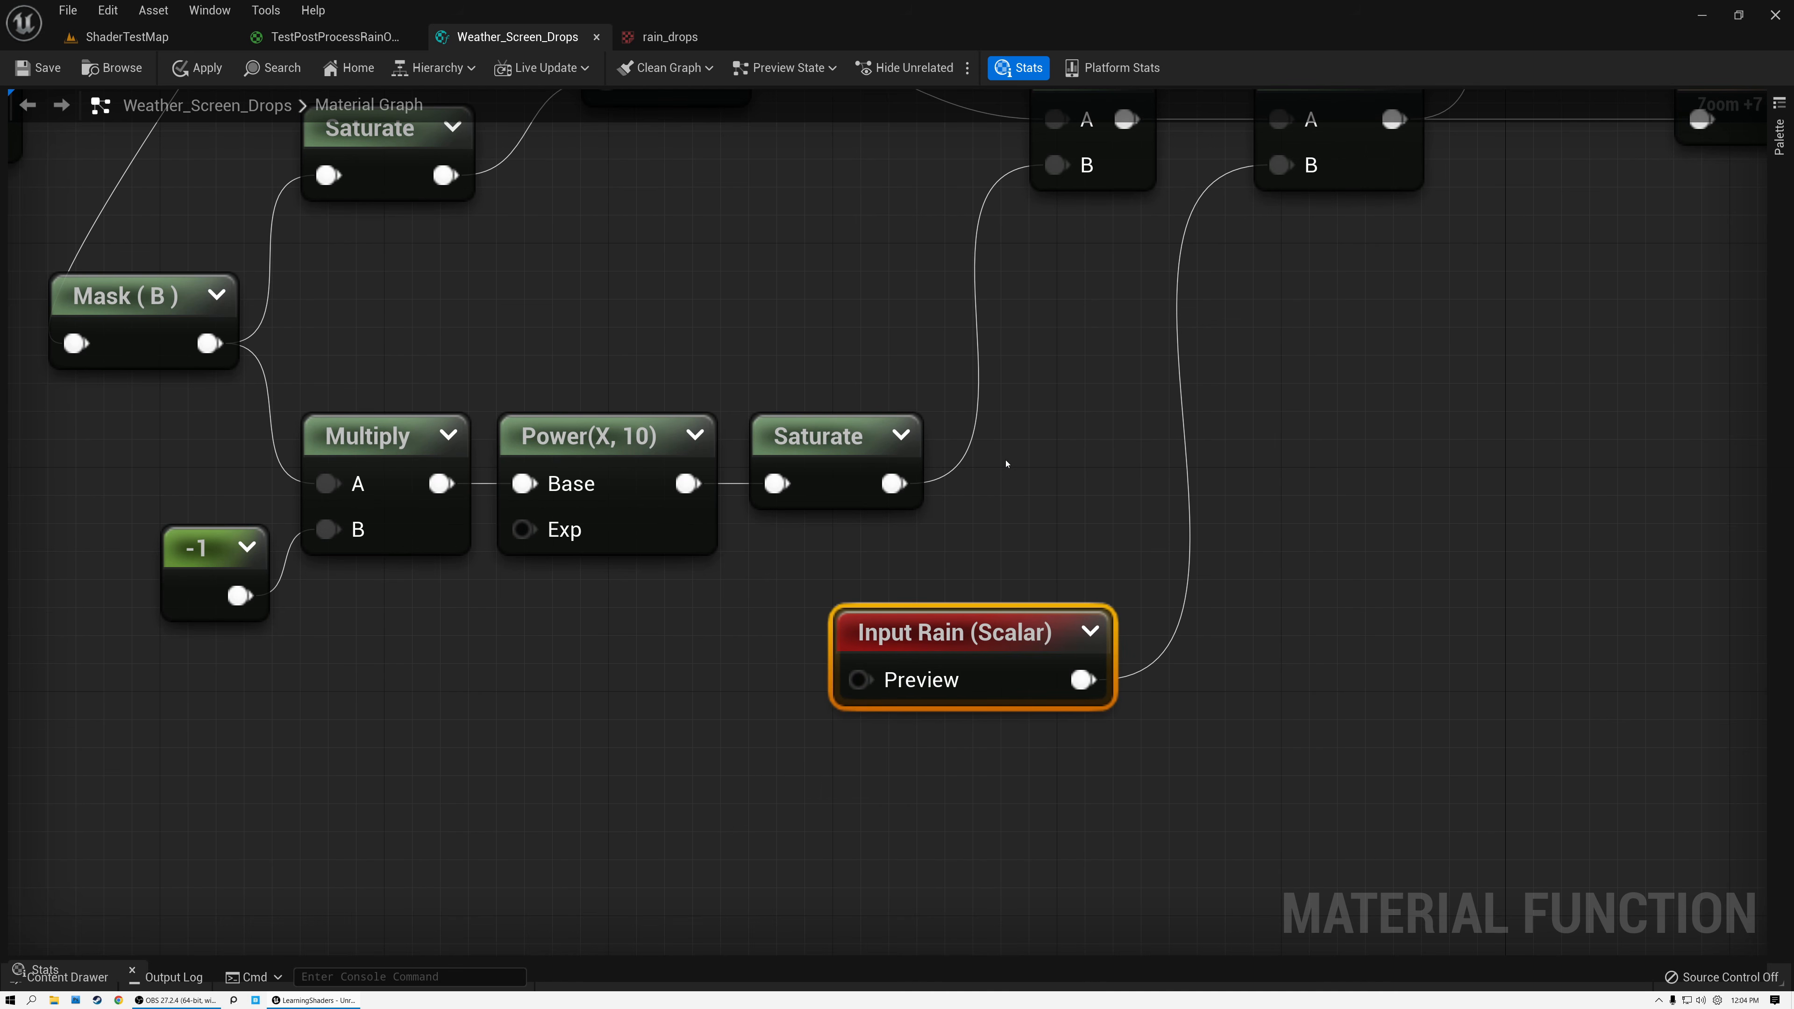
Preview the output of the Multiply that scales the Add result by Input Rain before Output Mask.
right_drag(1005, 465, 865, 701)
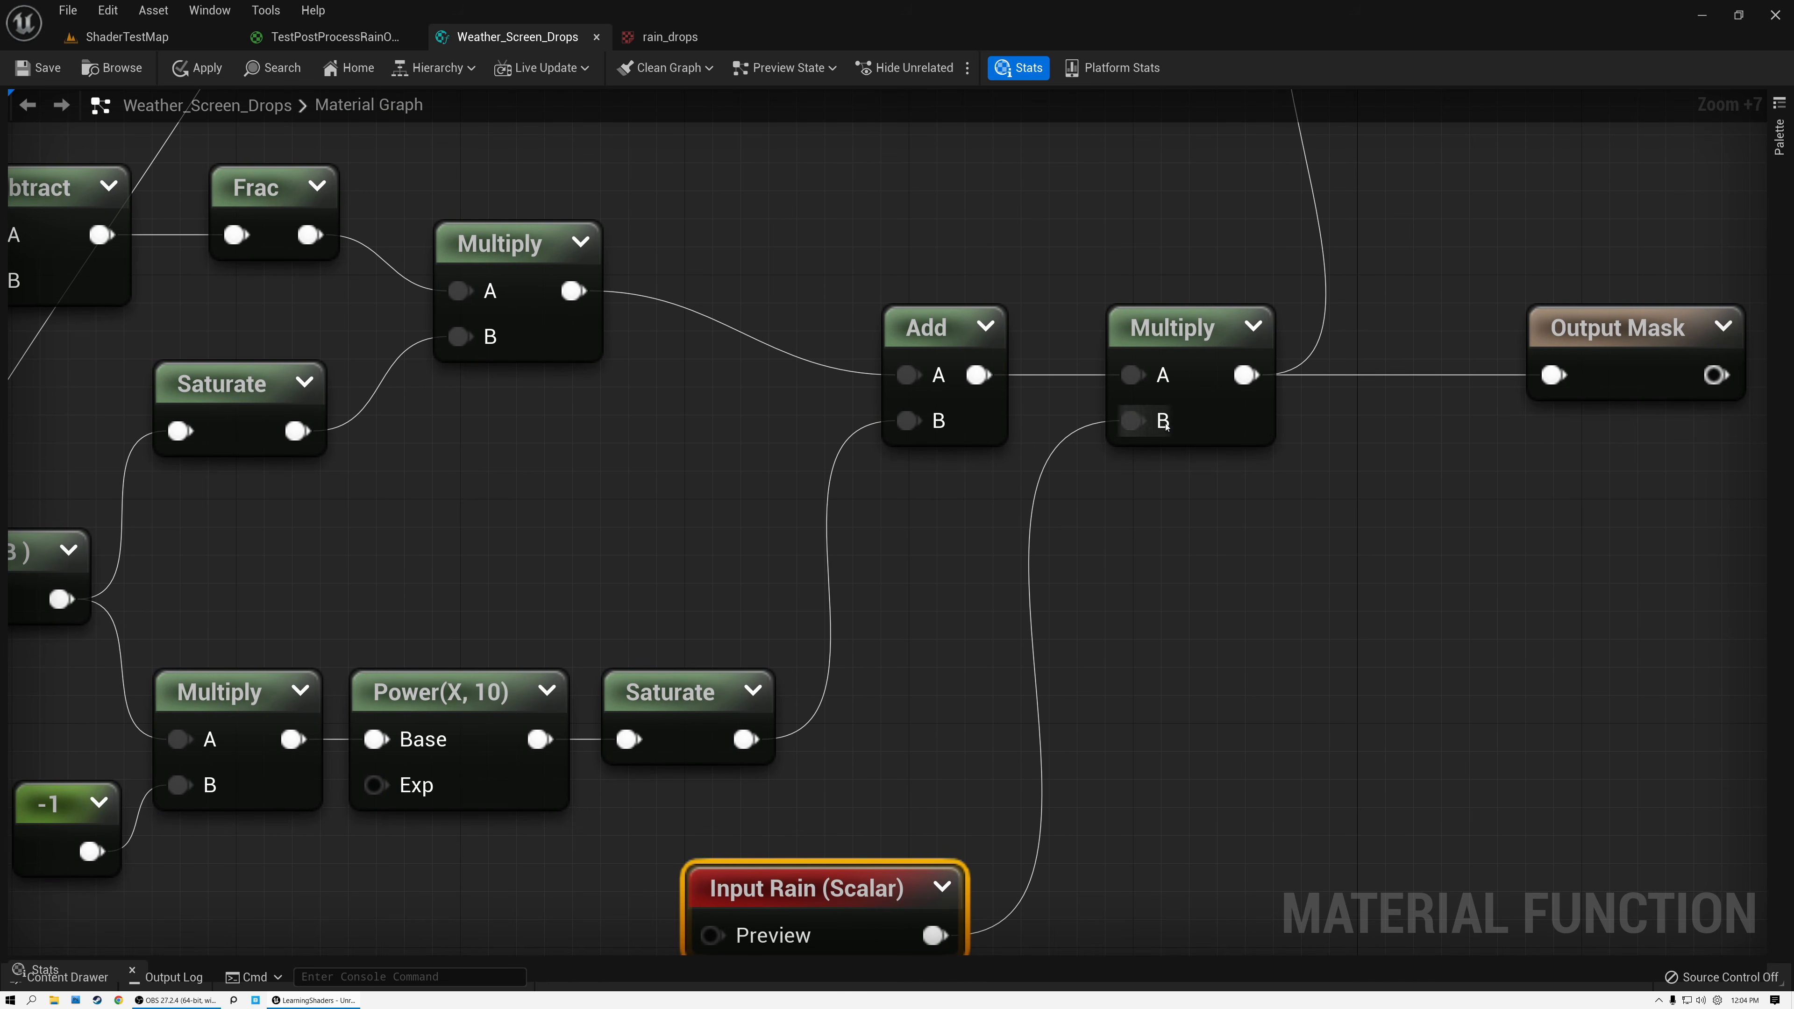
right_drag(1020, 472, 968, 456)
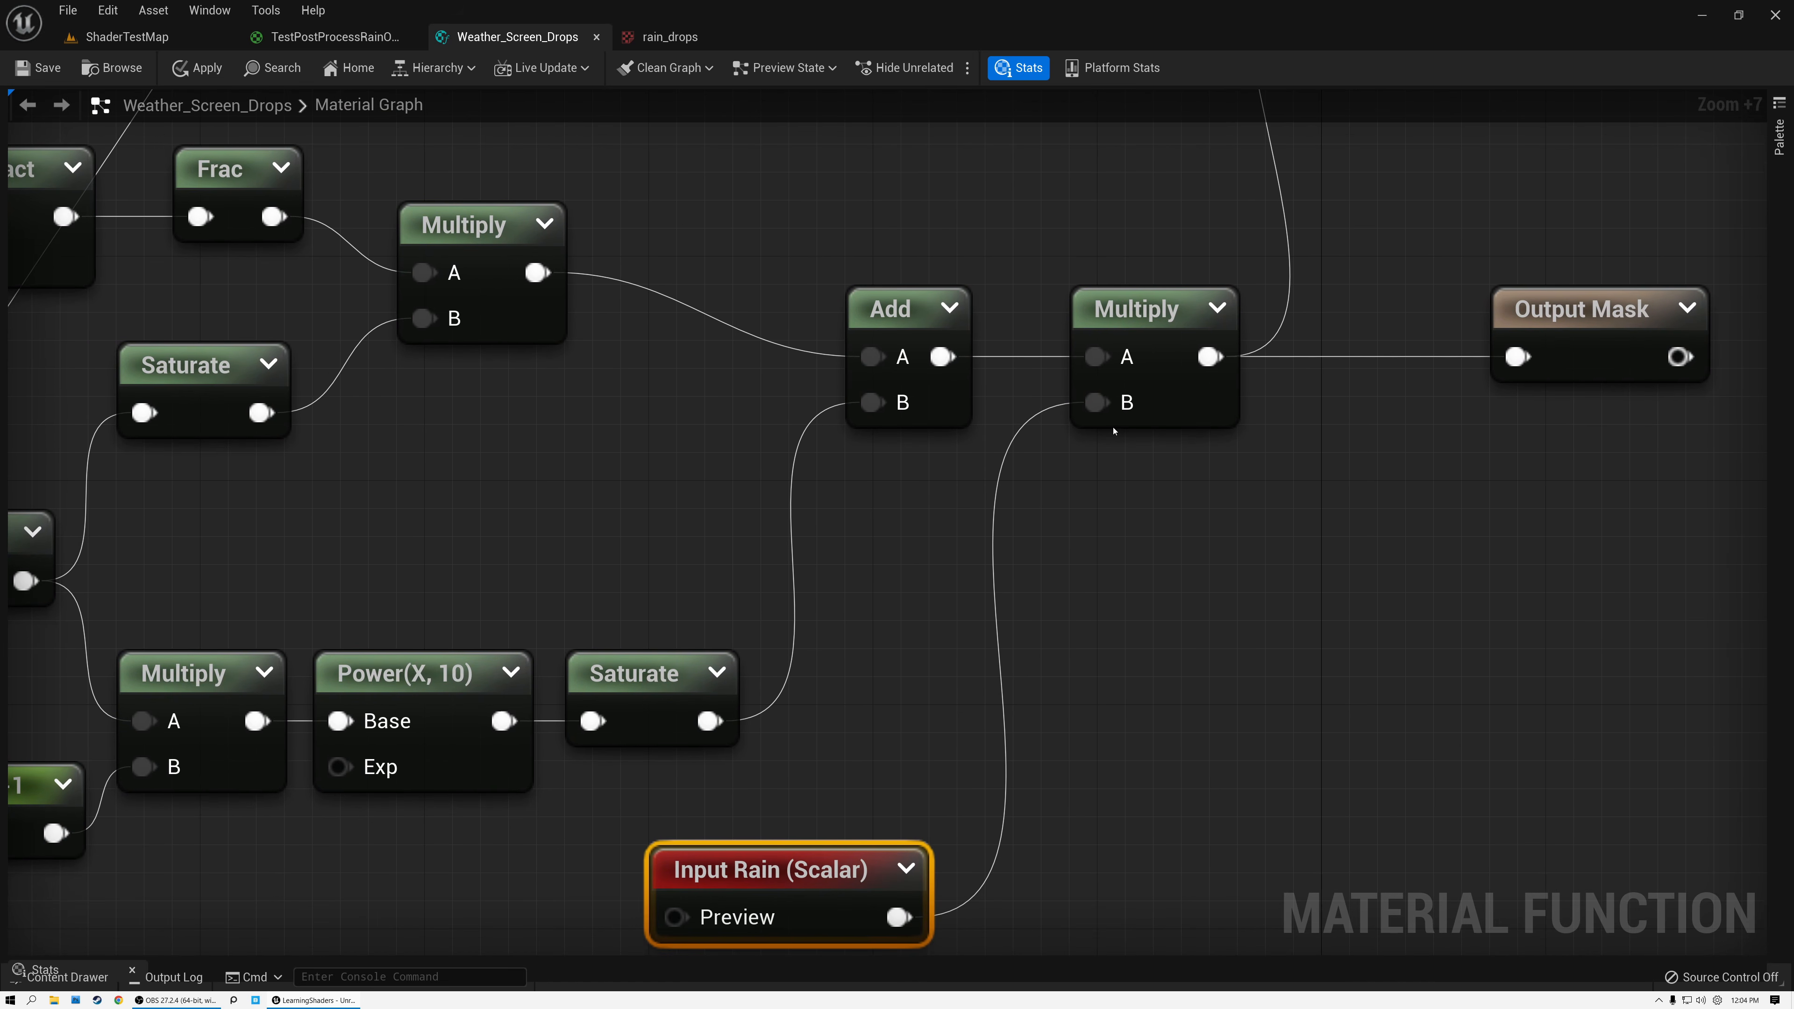
click(1222, 305)
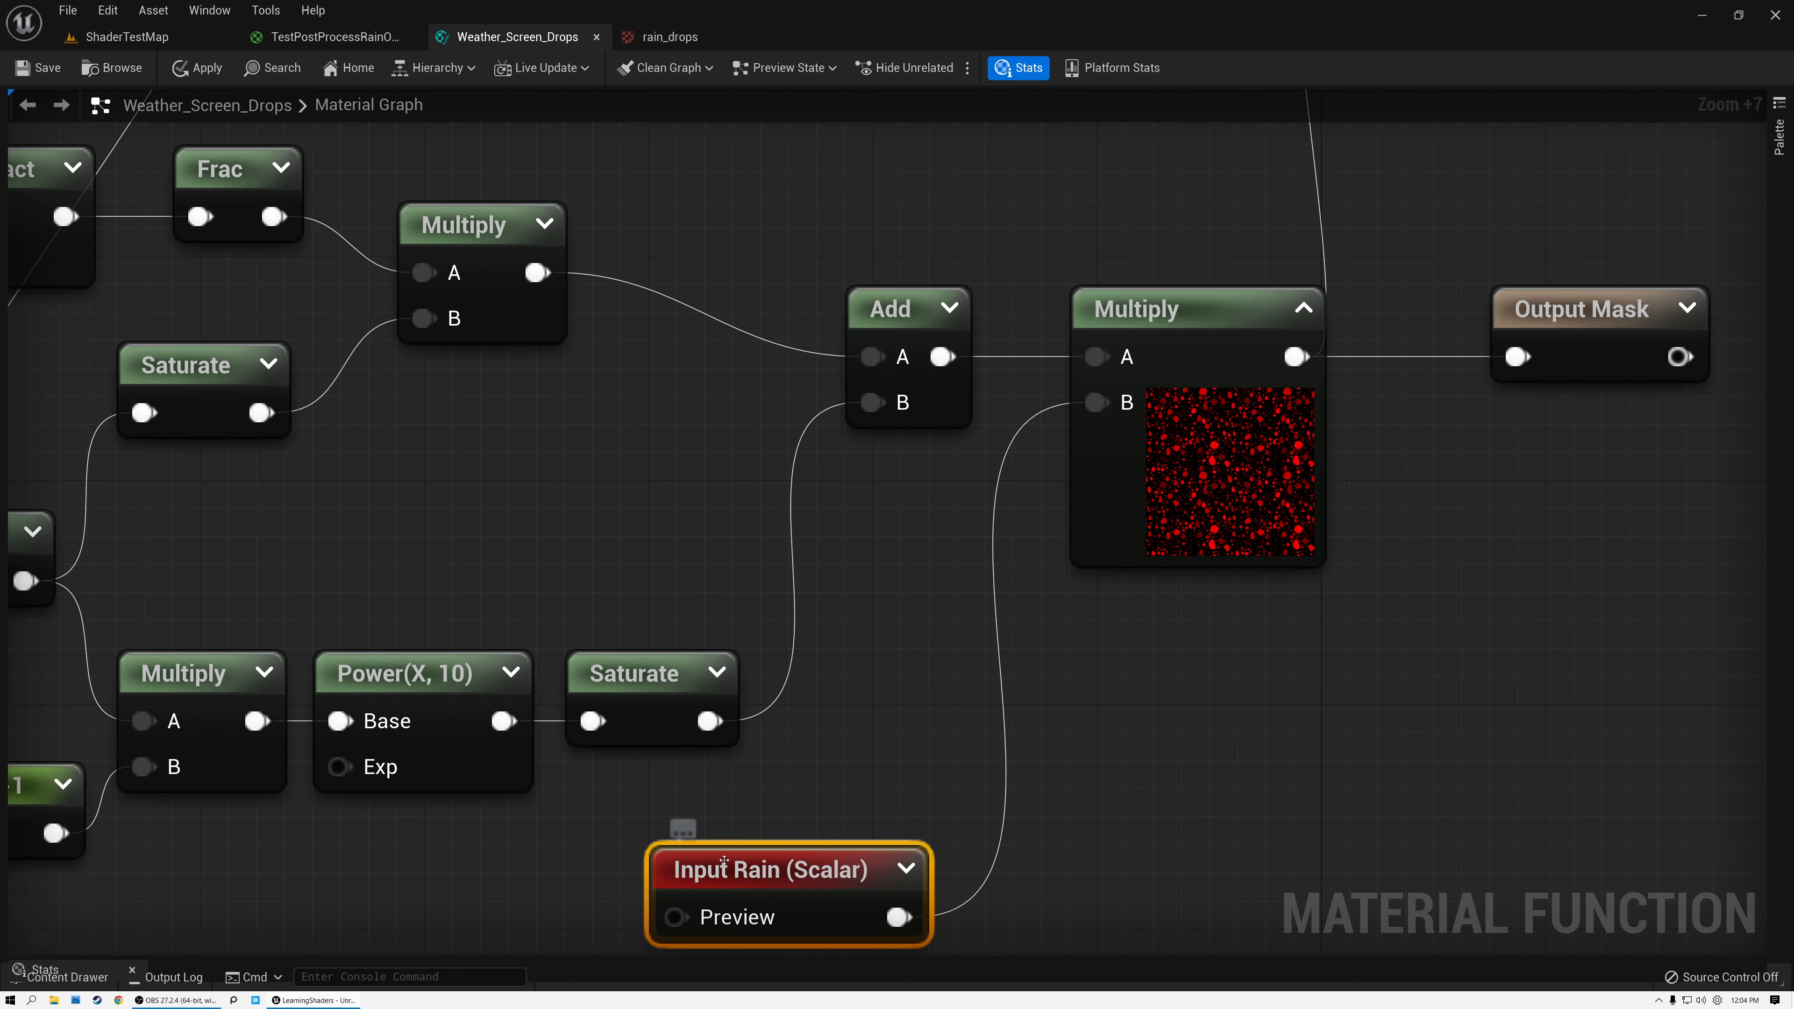
Preview the output of the Multiply that combines Mask (R G) with the rain mask before Output Normal, and collapse the preview.
right_drag(823, 776, 751, 641)
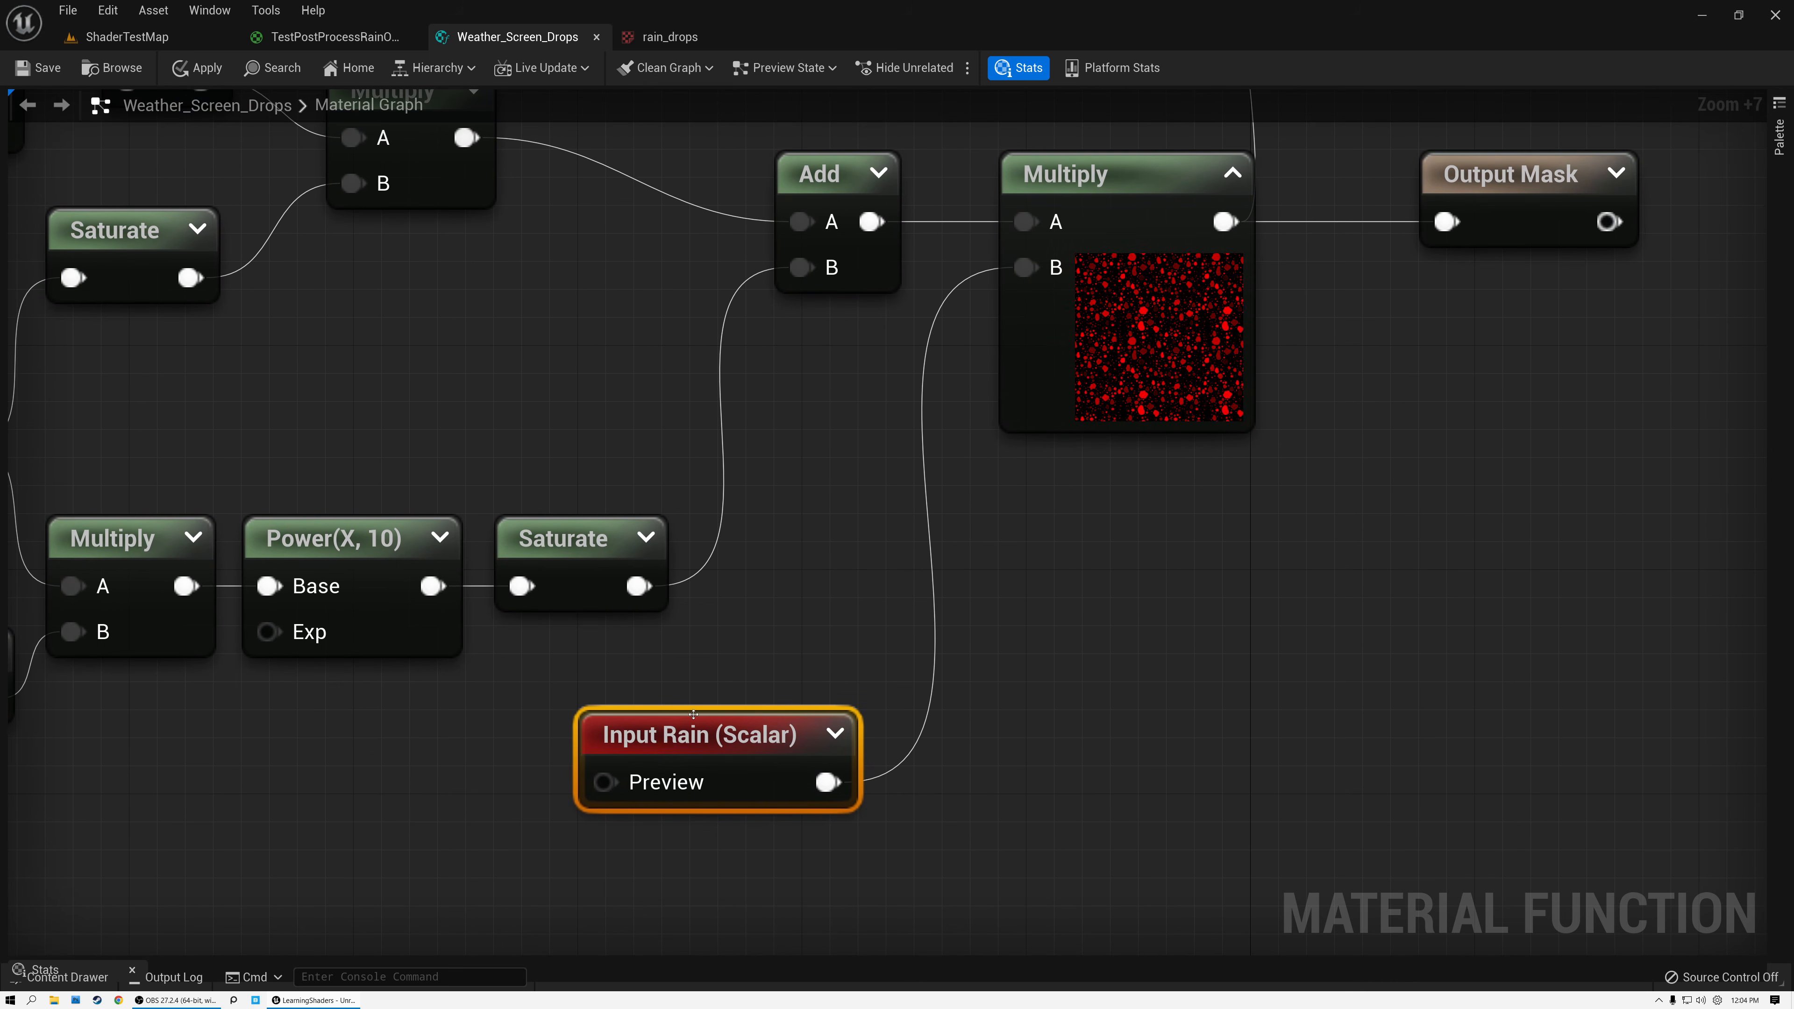
right_drag(973, 417, 949, 776)
right_drag(1038, 372, 1050, 663)
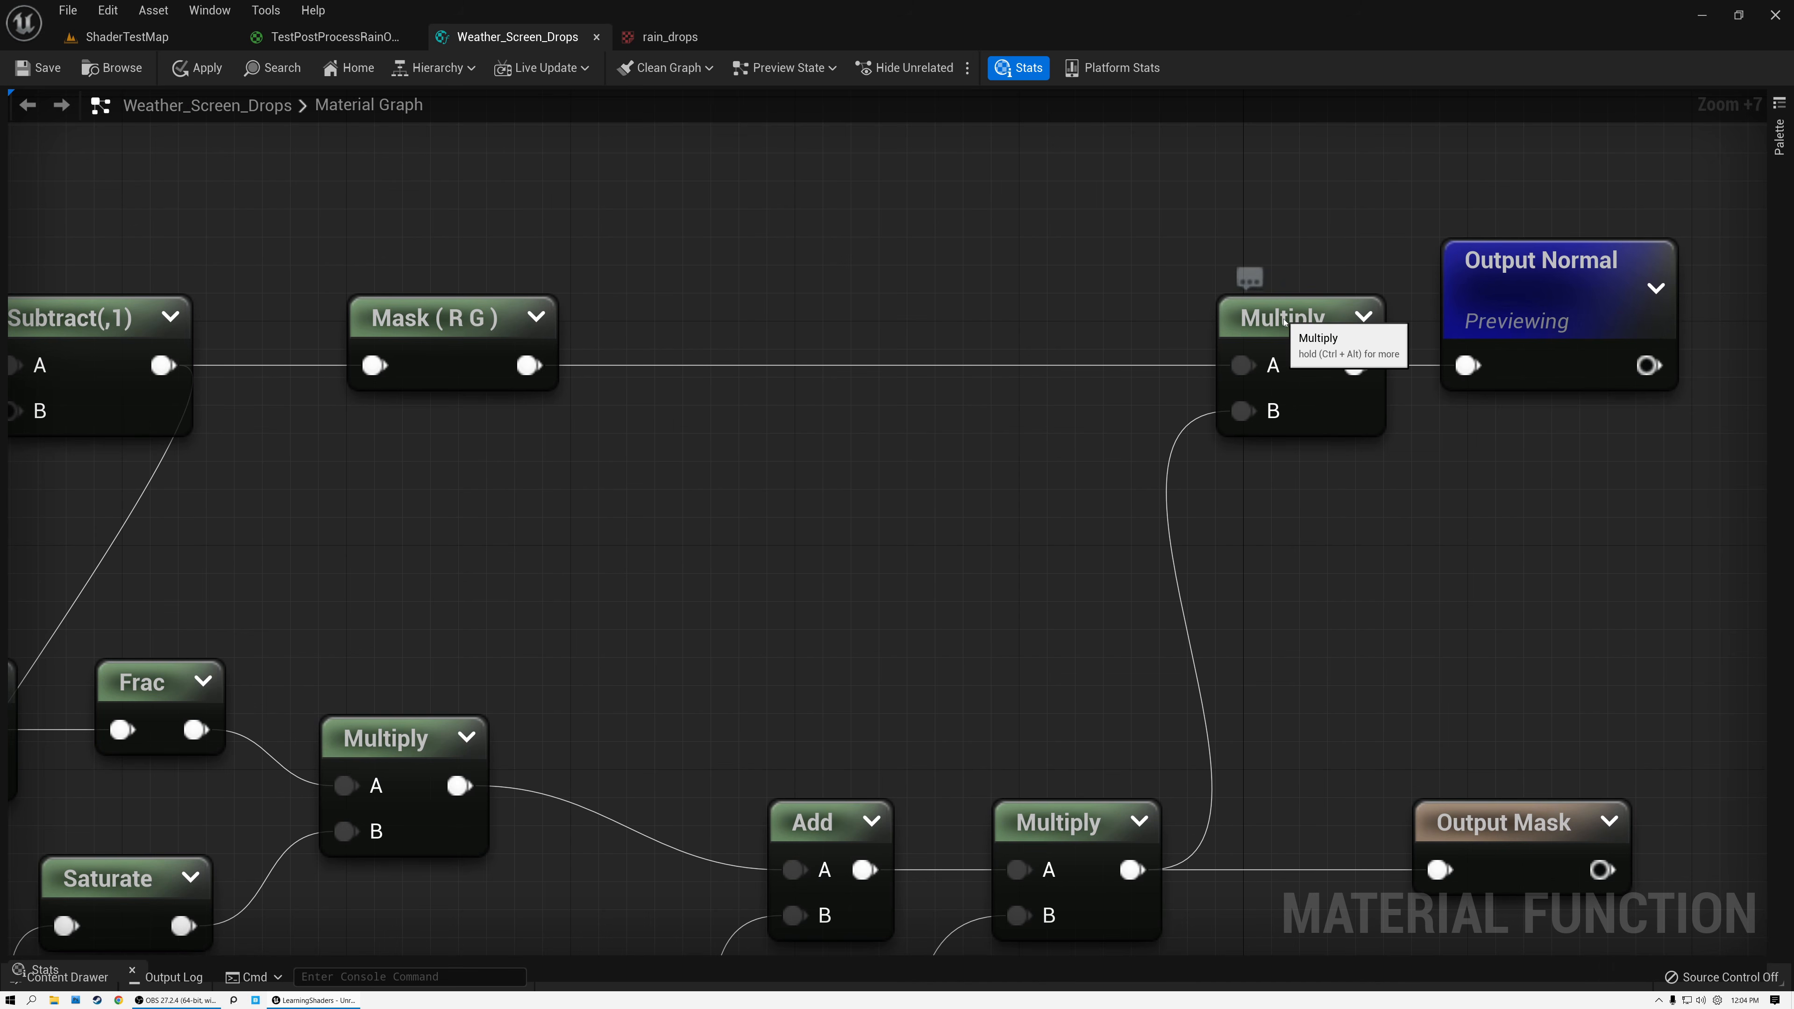
click(1254, 316)
click(409, 328)
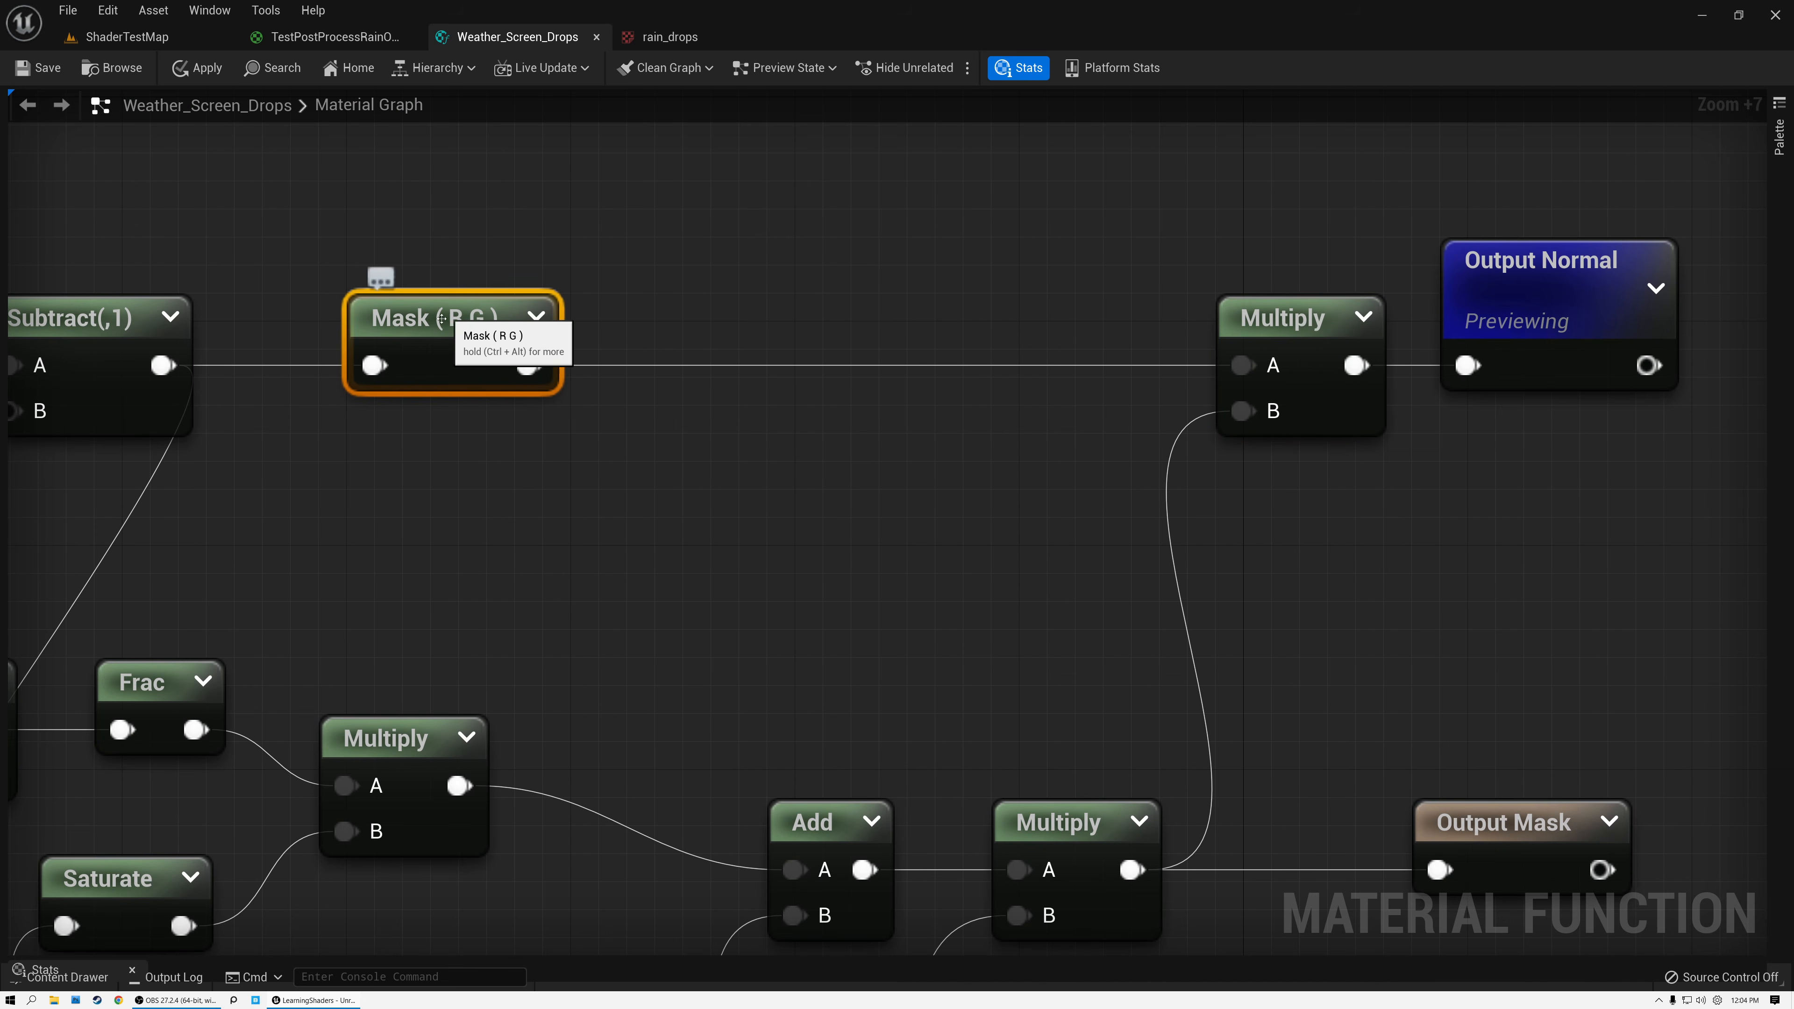
click(1074, 826)
click(1364, 317)
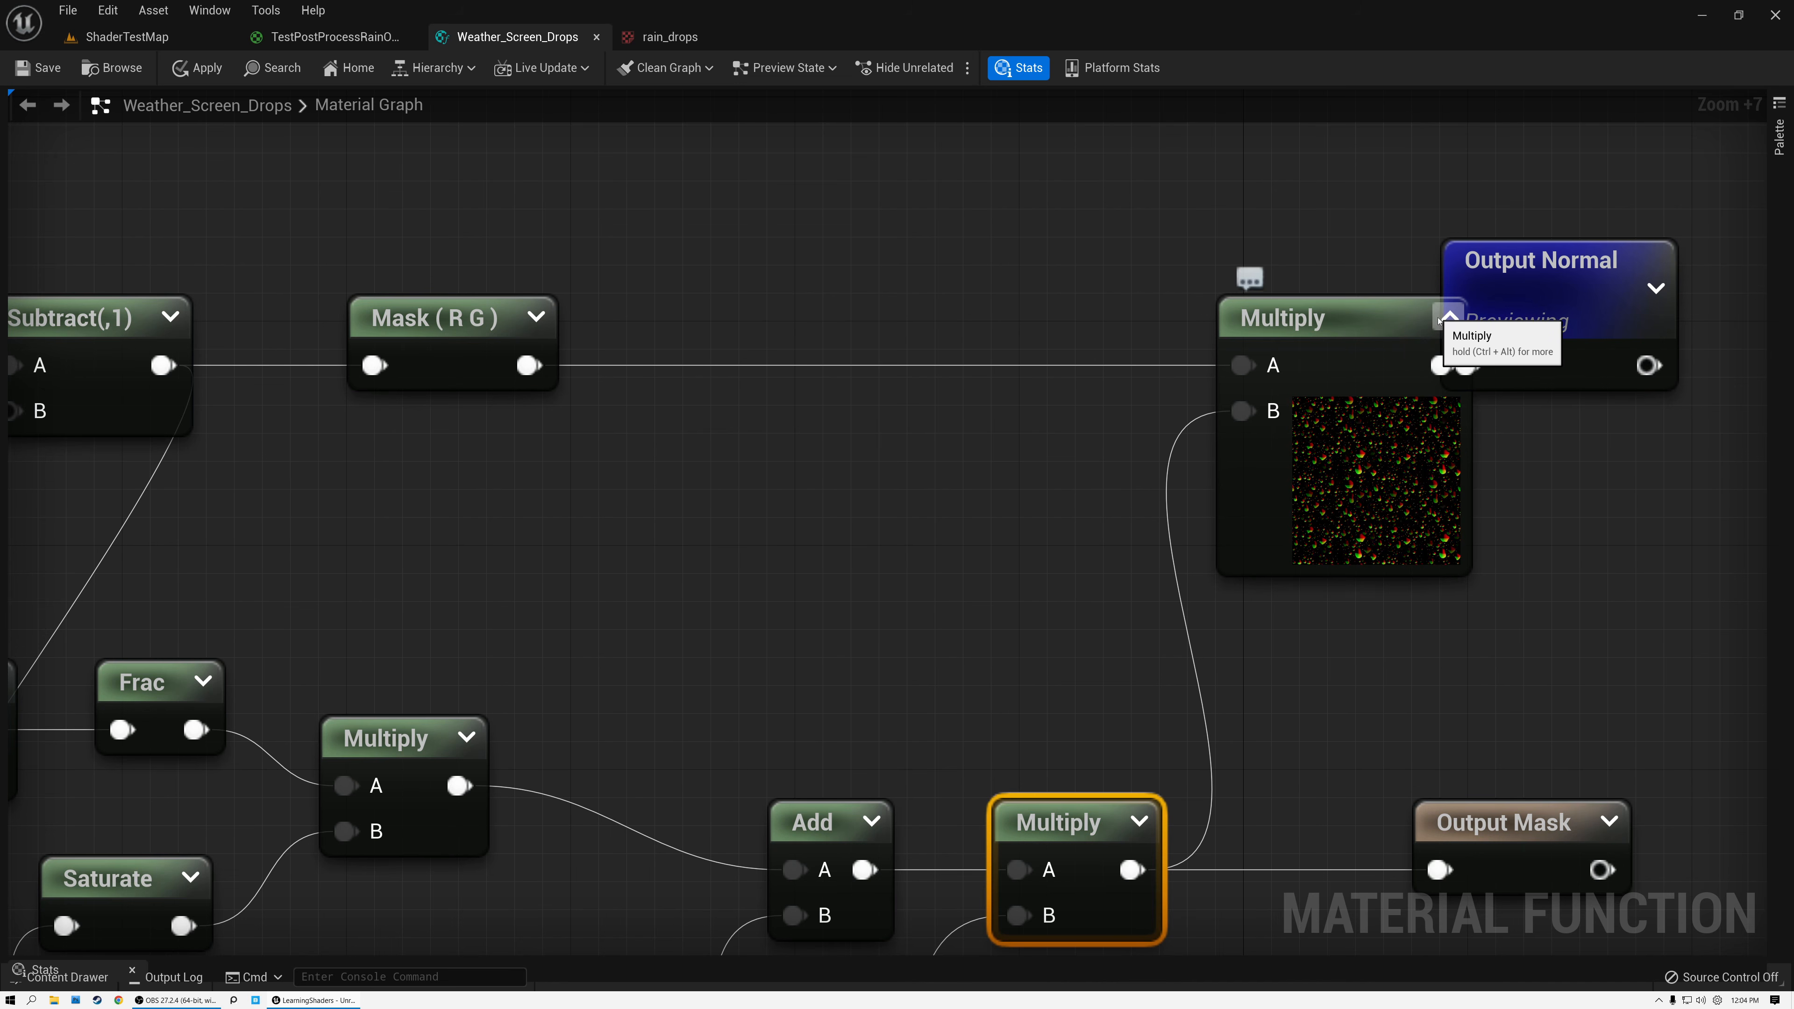
click(1450, 317)
click(1544, 276)
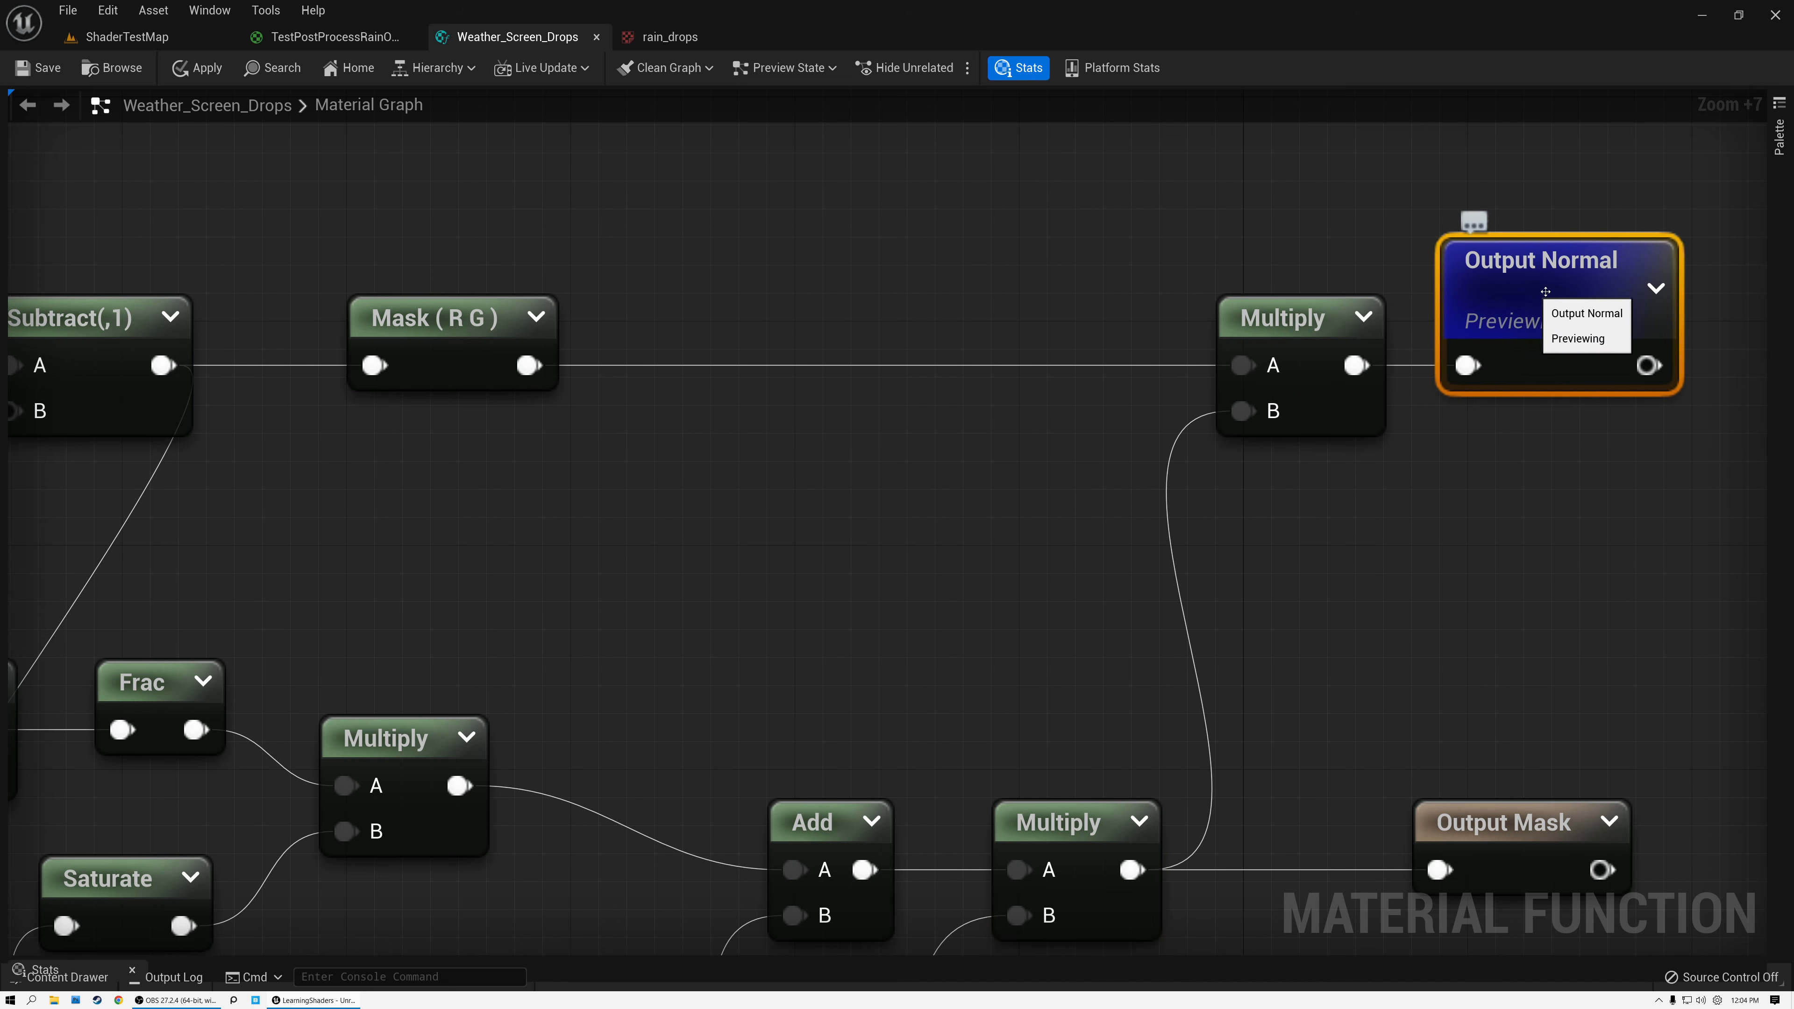
Preview the Output Mask node and collapse its preview.
right_drag(1410, 533, 1153, 340)
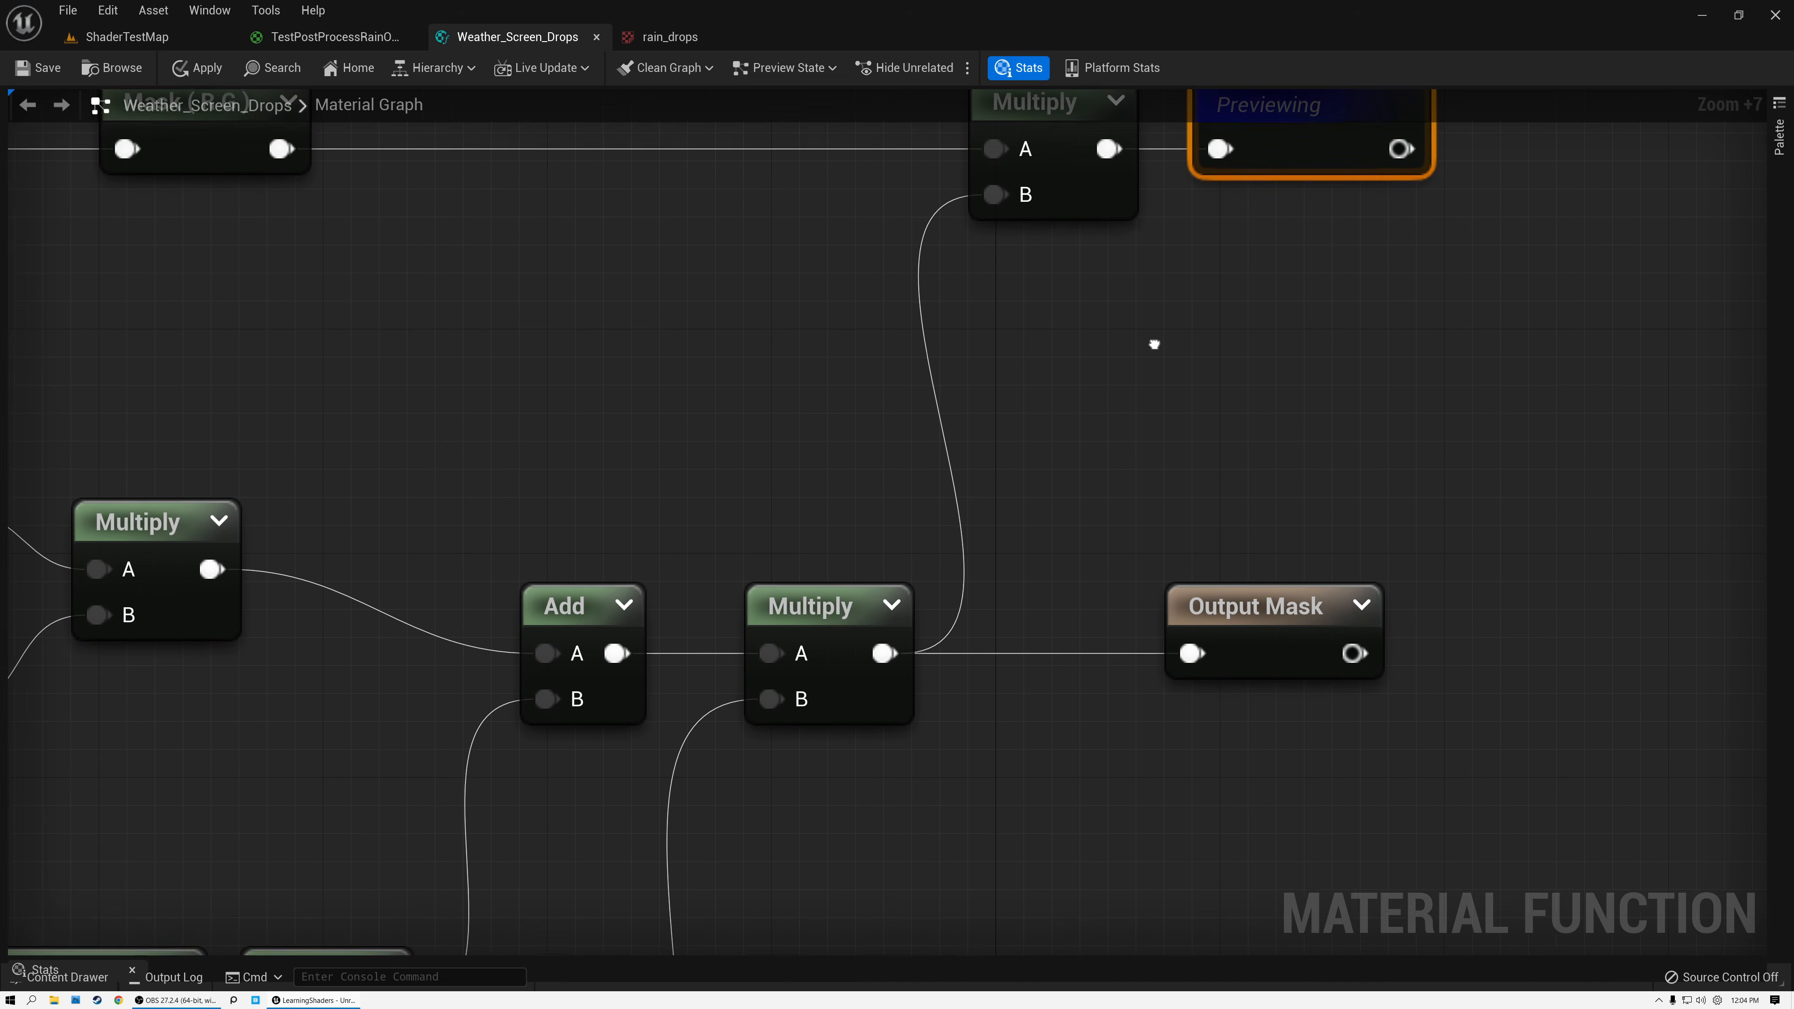
click(1266, 602)
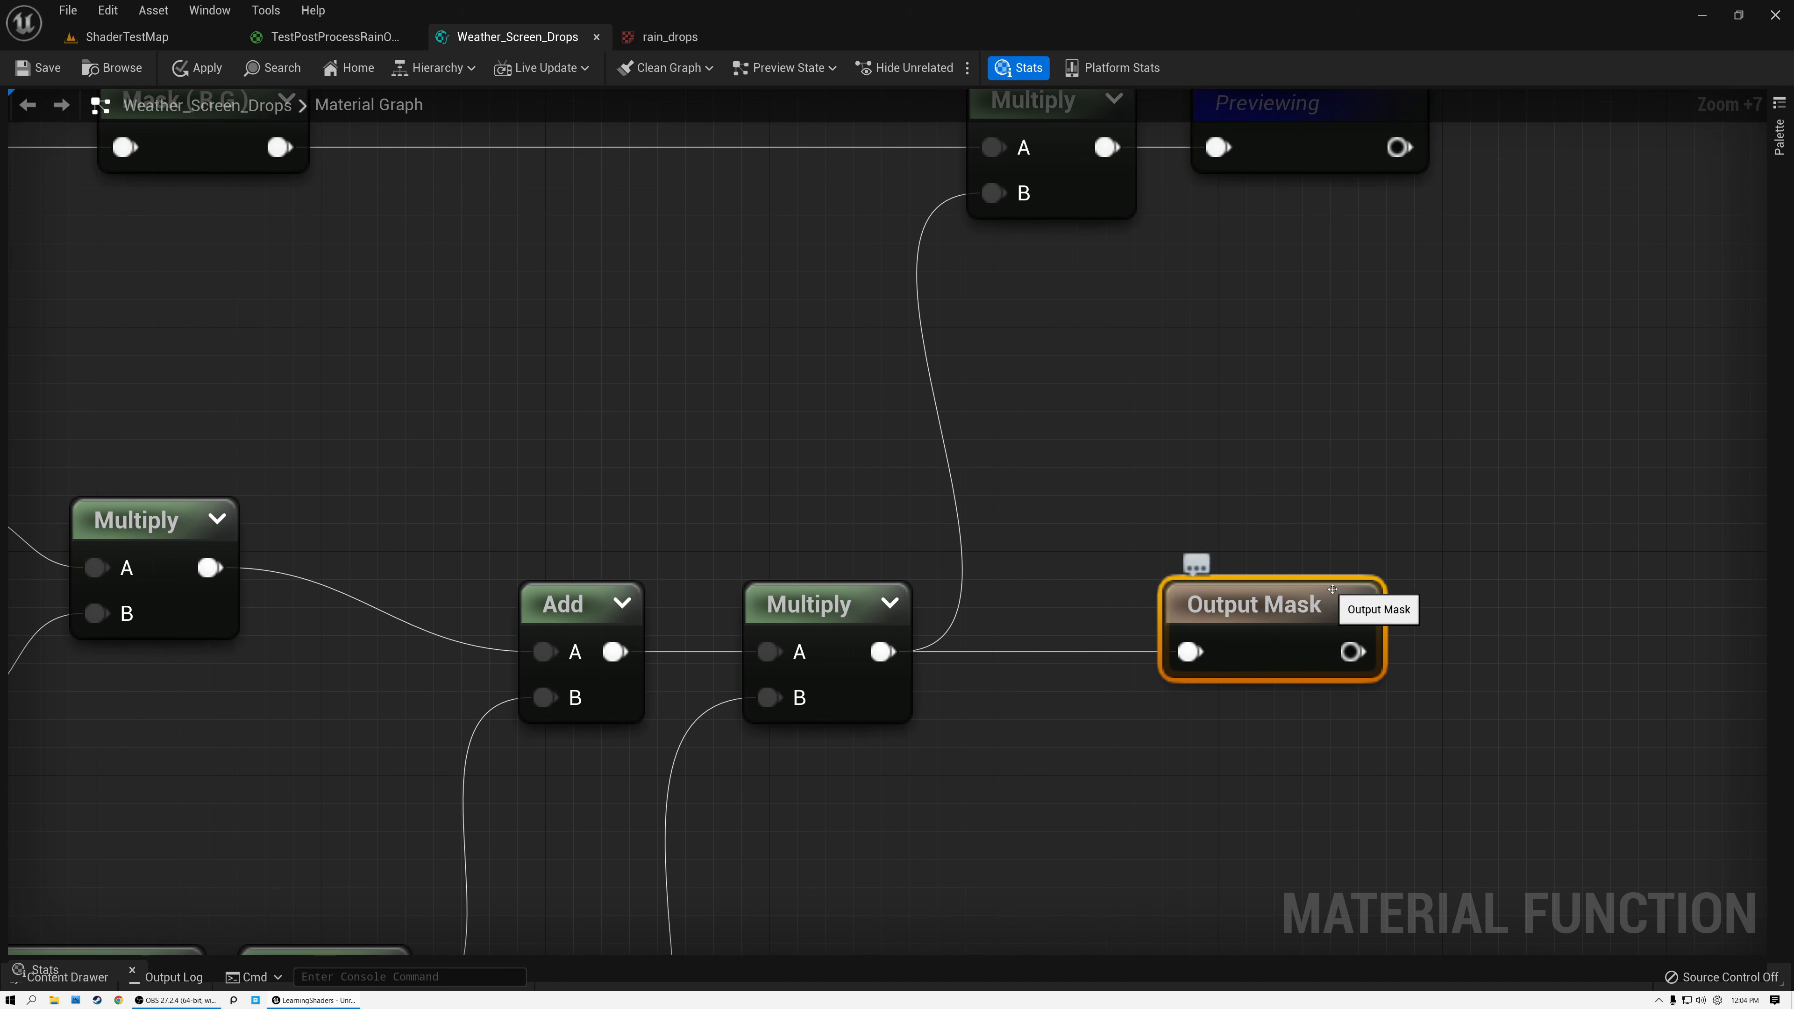
click(1358, 605)
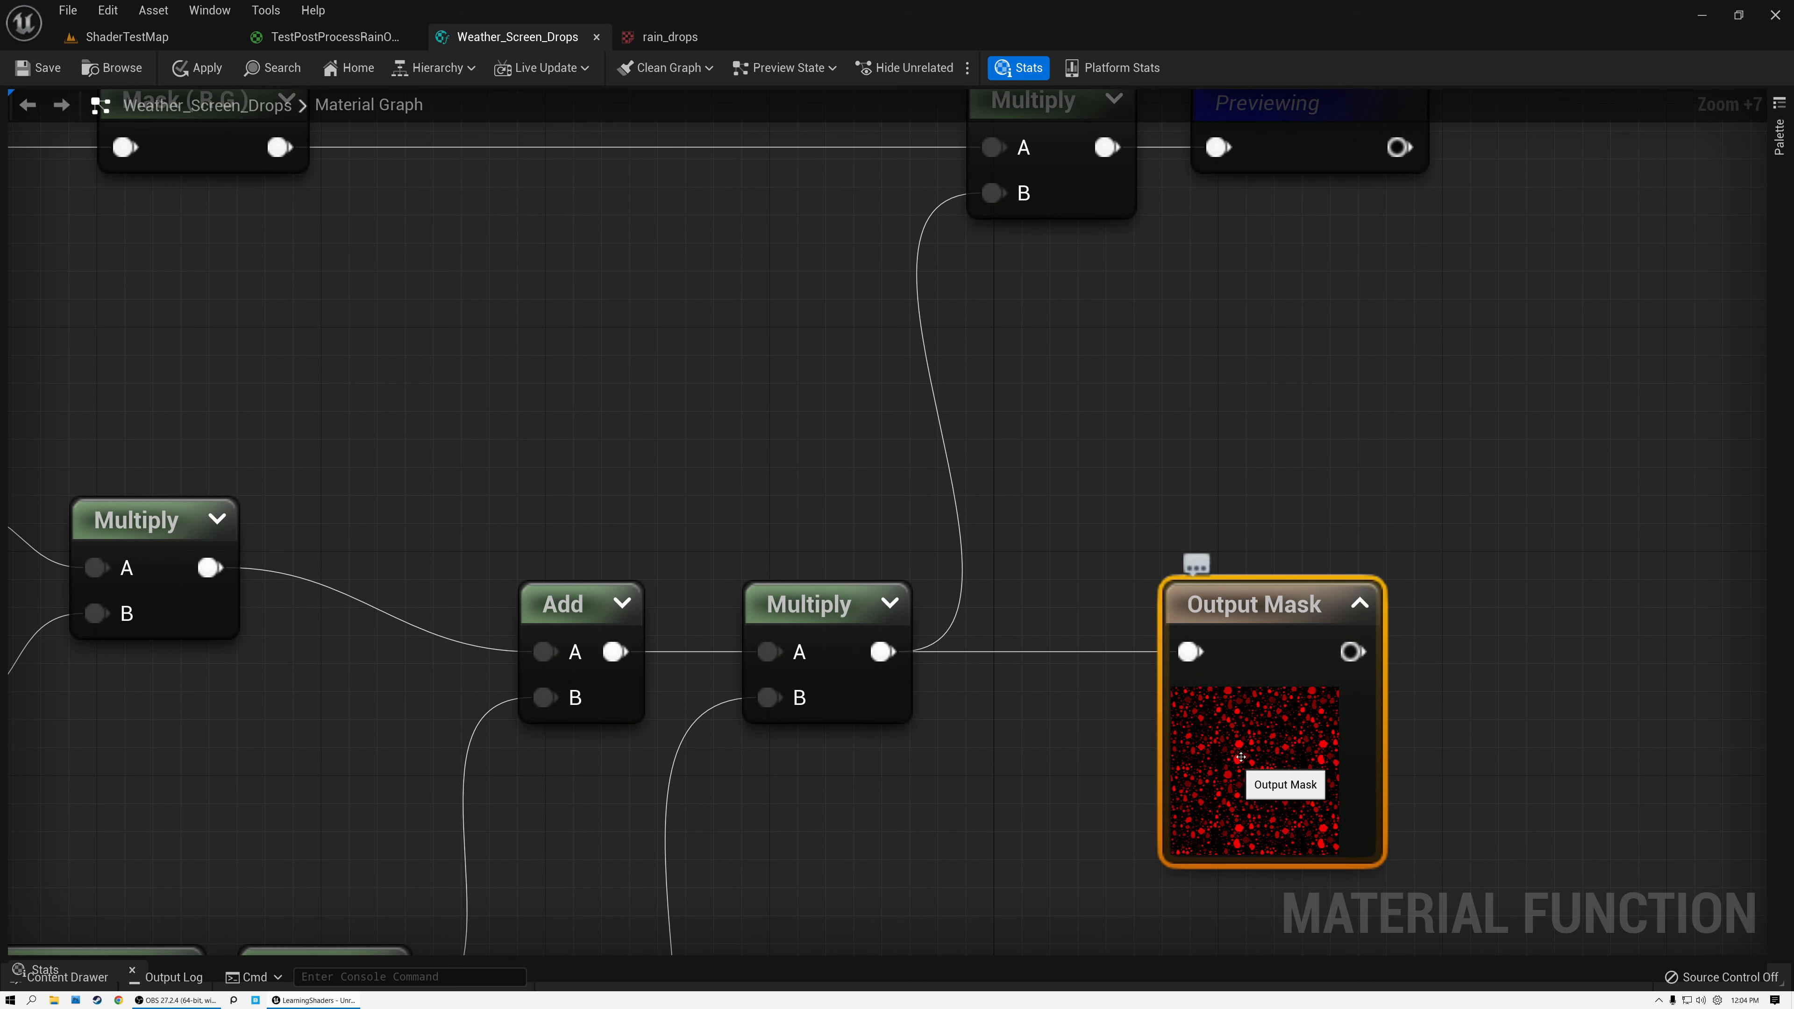
click(1358, 603)
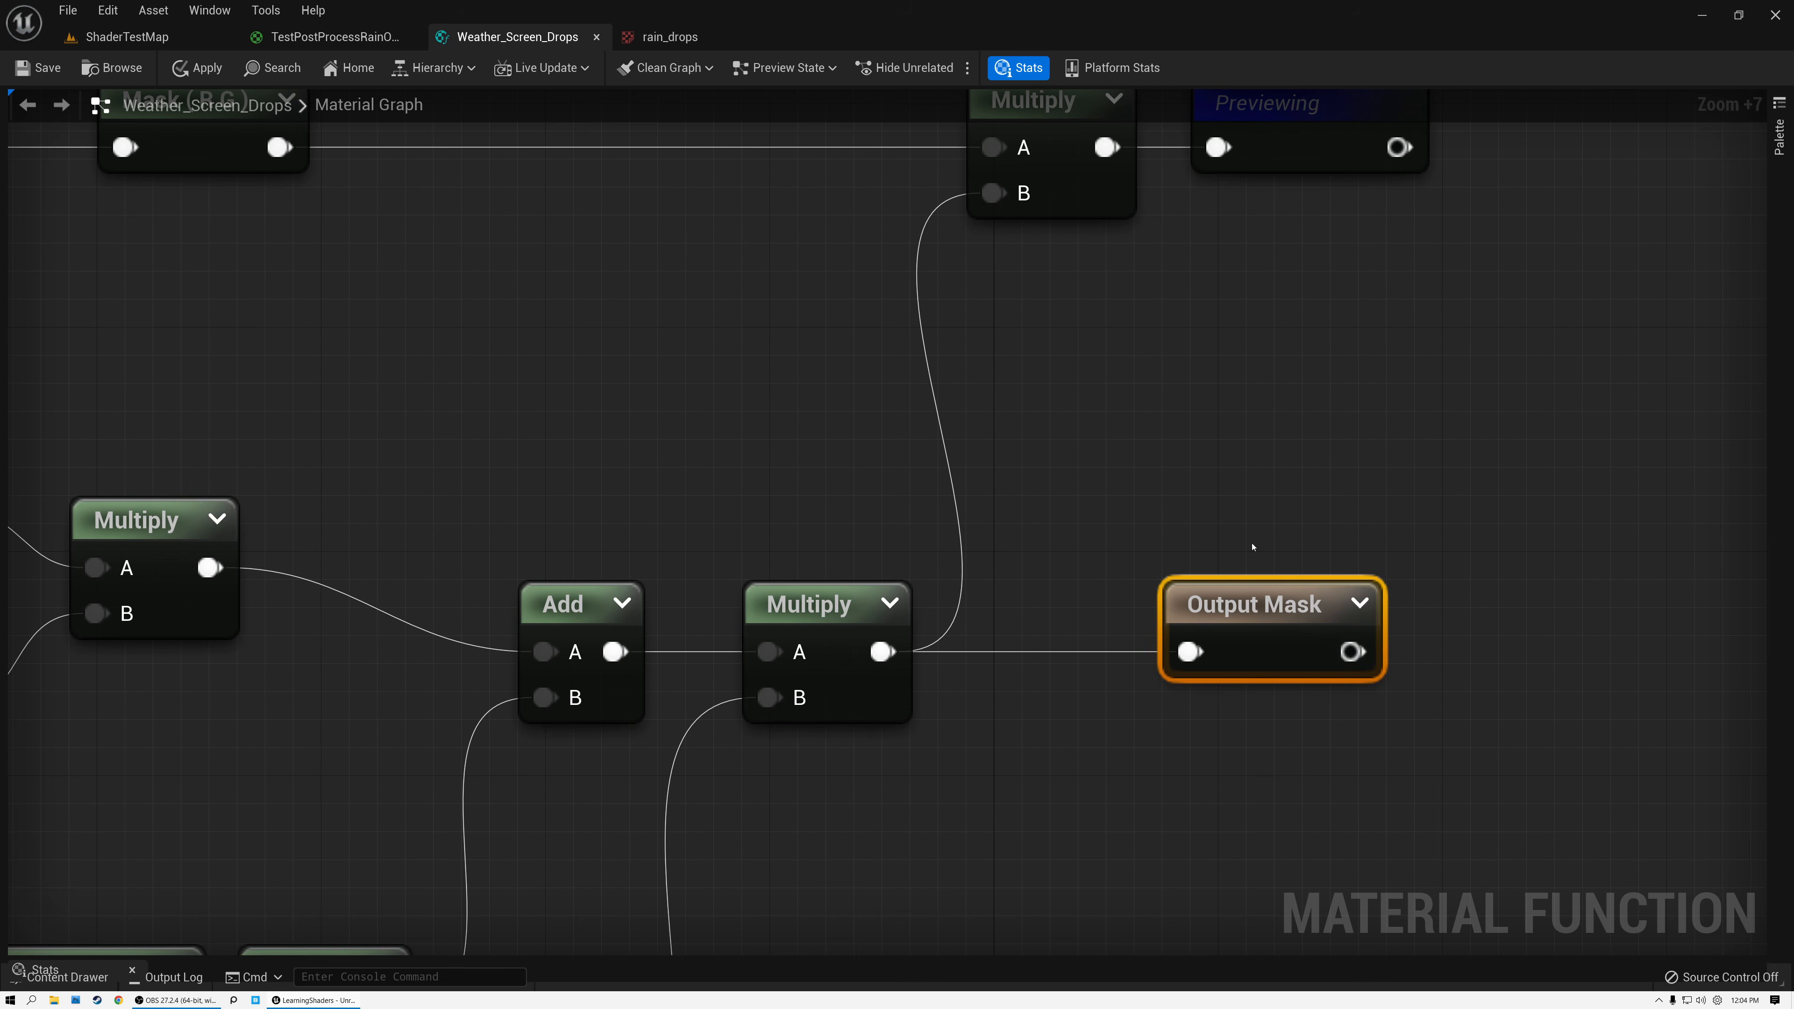
Examine the UV chain from ScreenResolution and TexCoord[0] through Multiply(,2) to the Texture Sample.
scroll(1341, 550, down, 8)
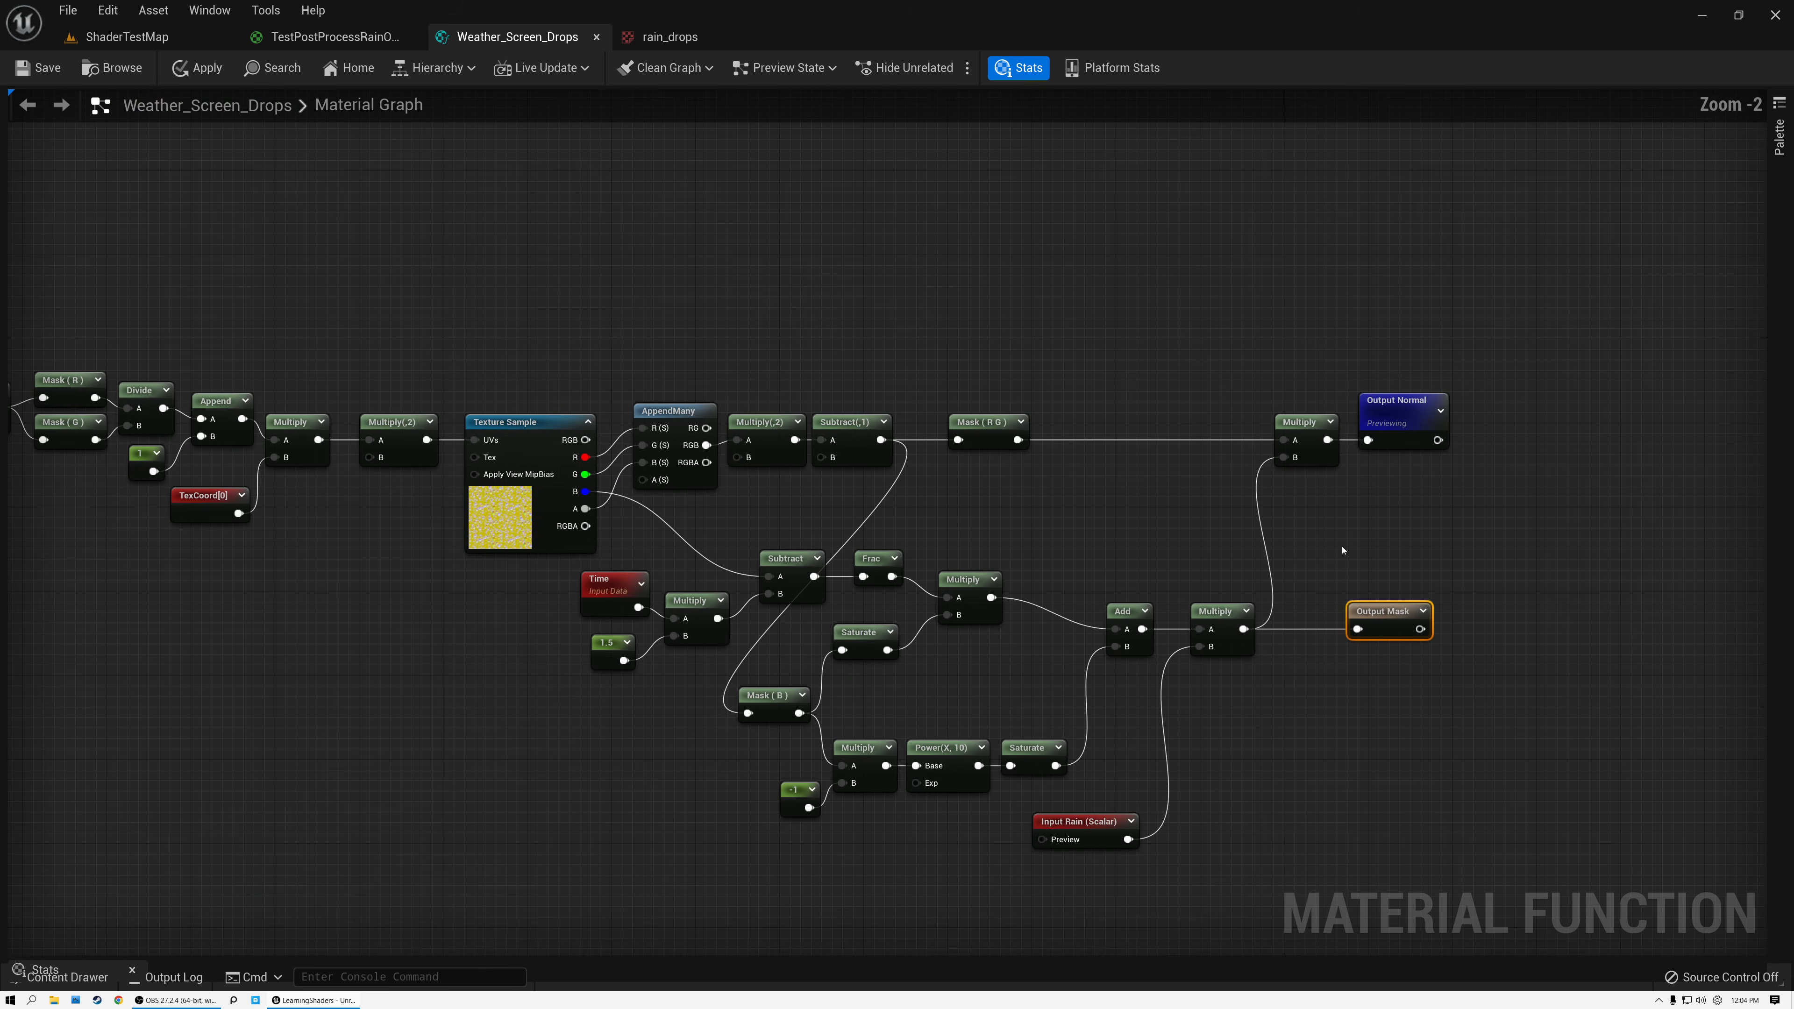
right_drag(1072, 513, 1359, 436)
scroll(1359, 436, down, 1)
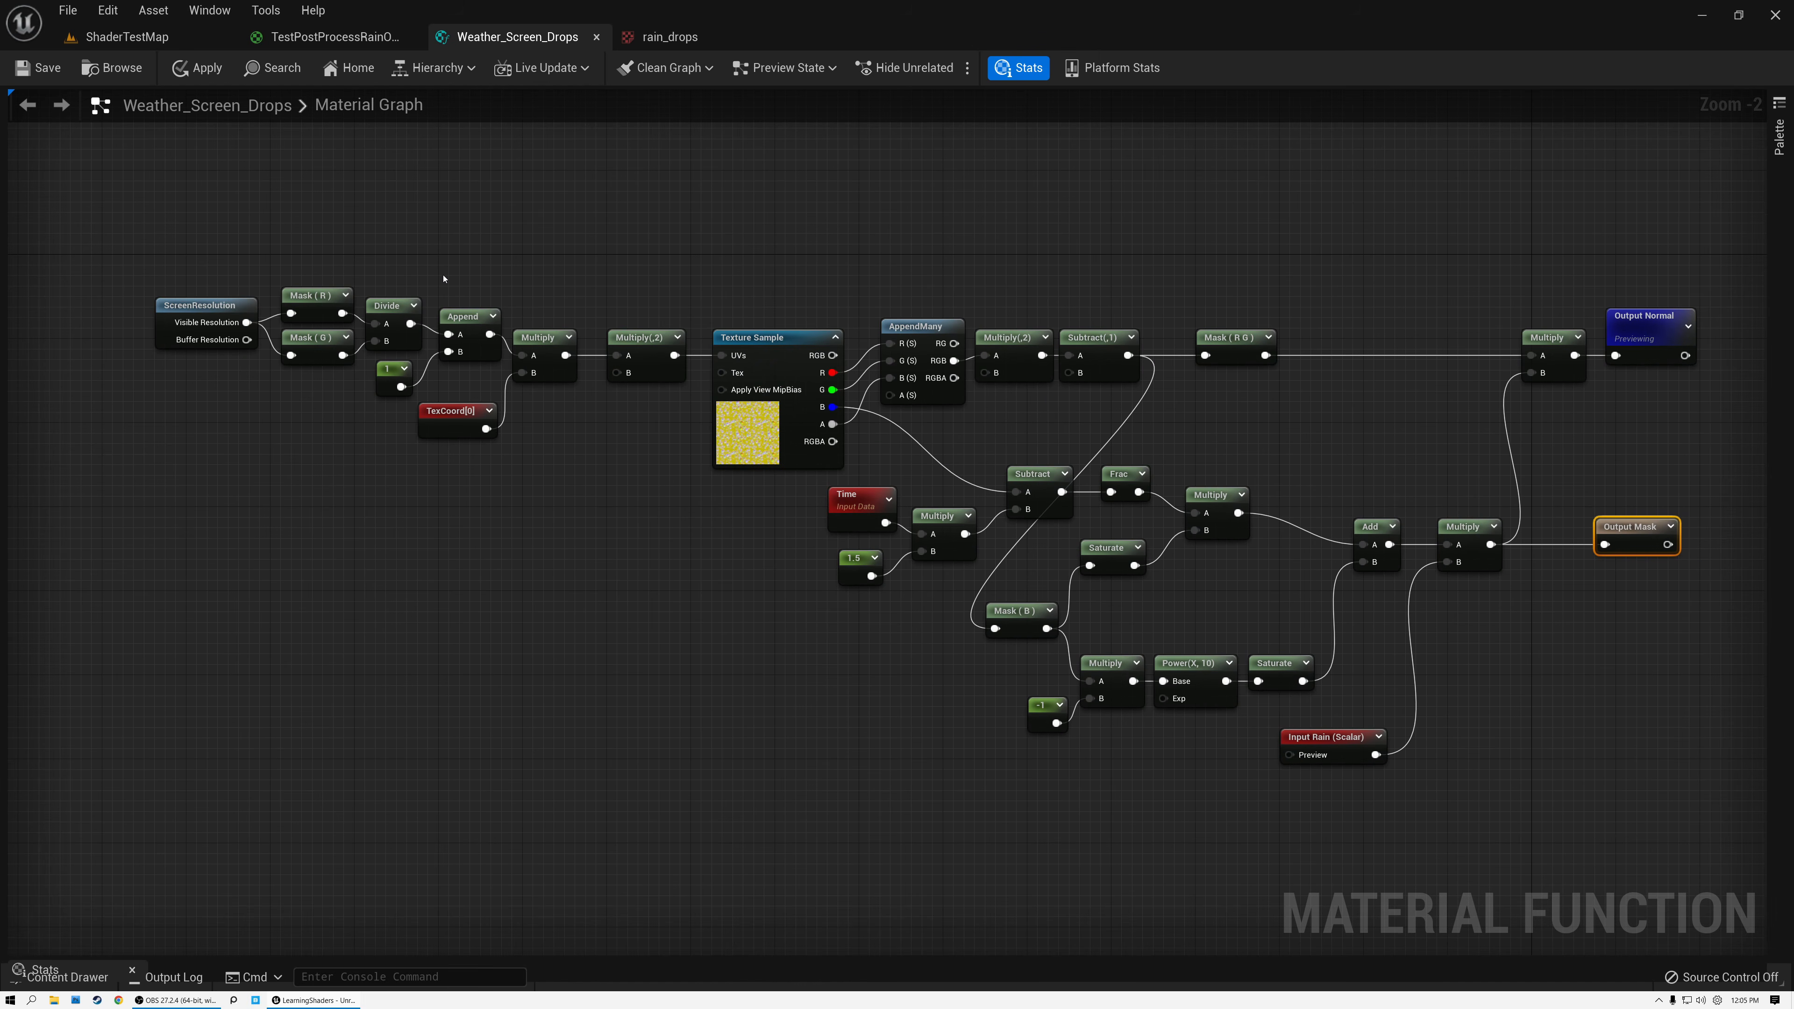
drag(188, 245, 451, 389)
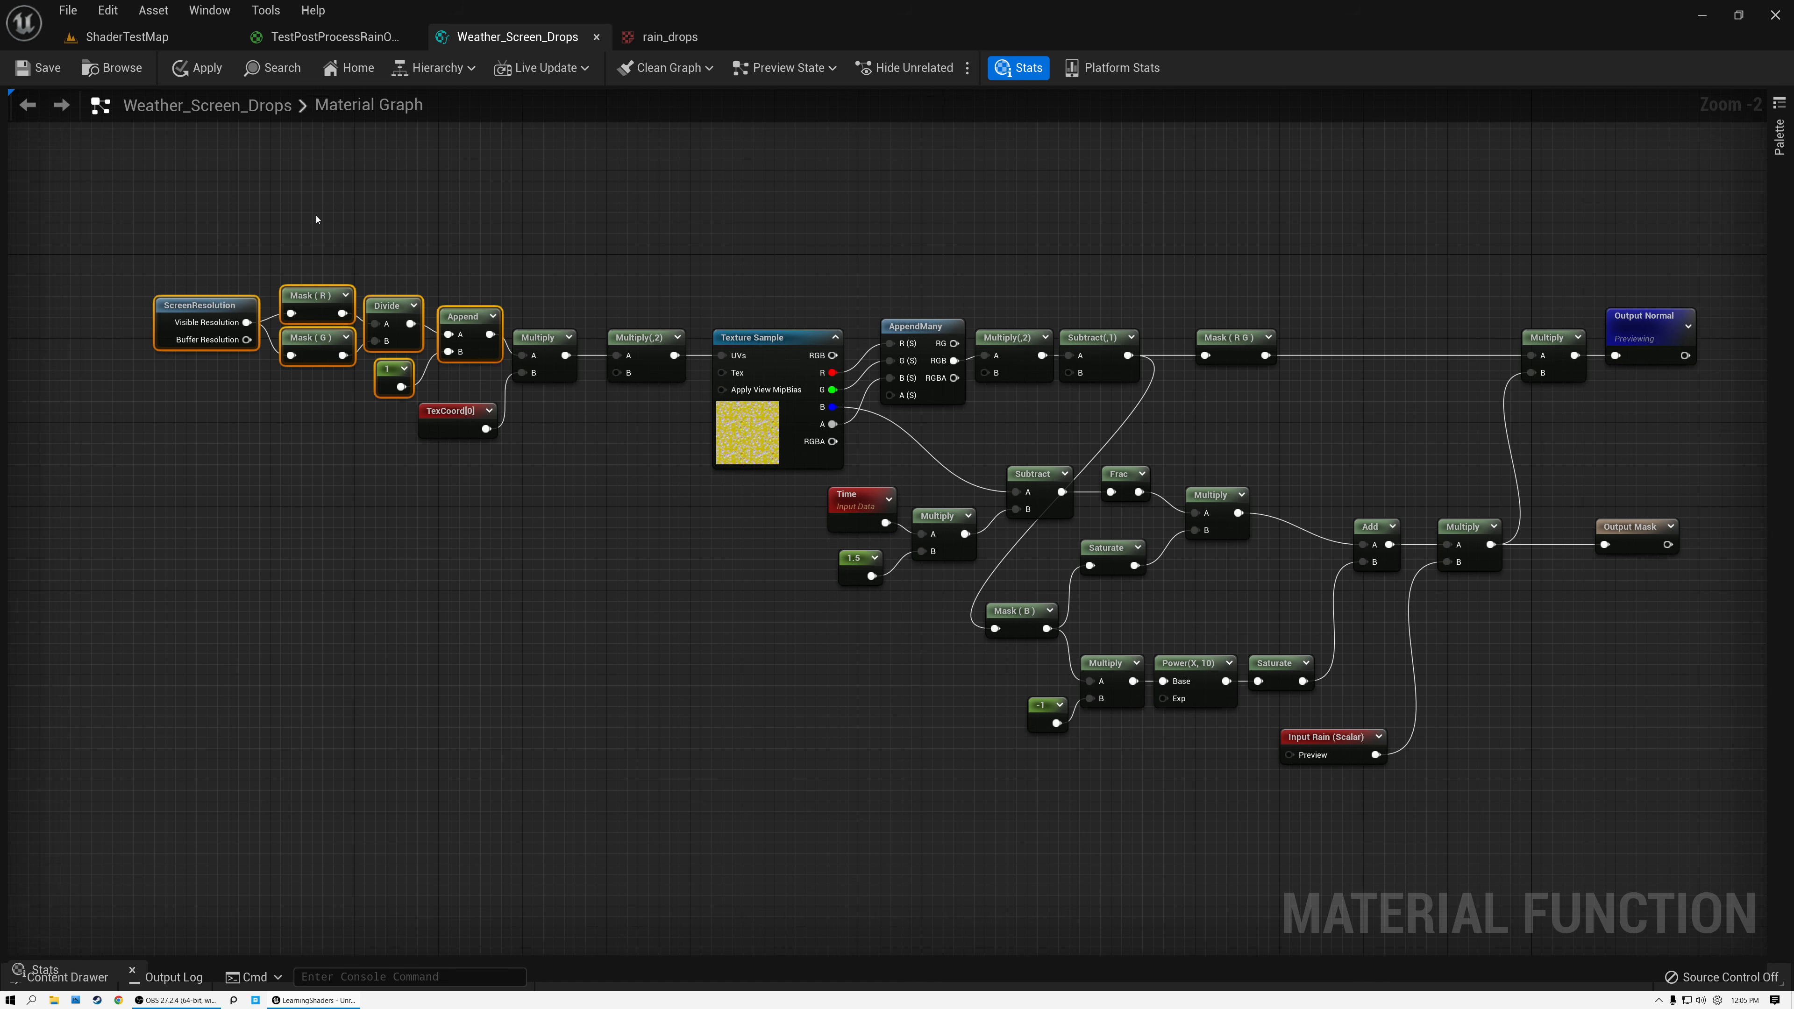
drag(496, 399, 649, 452)
click(643, 337)
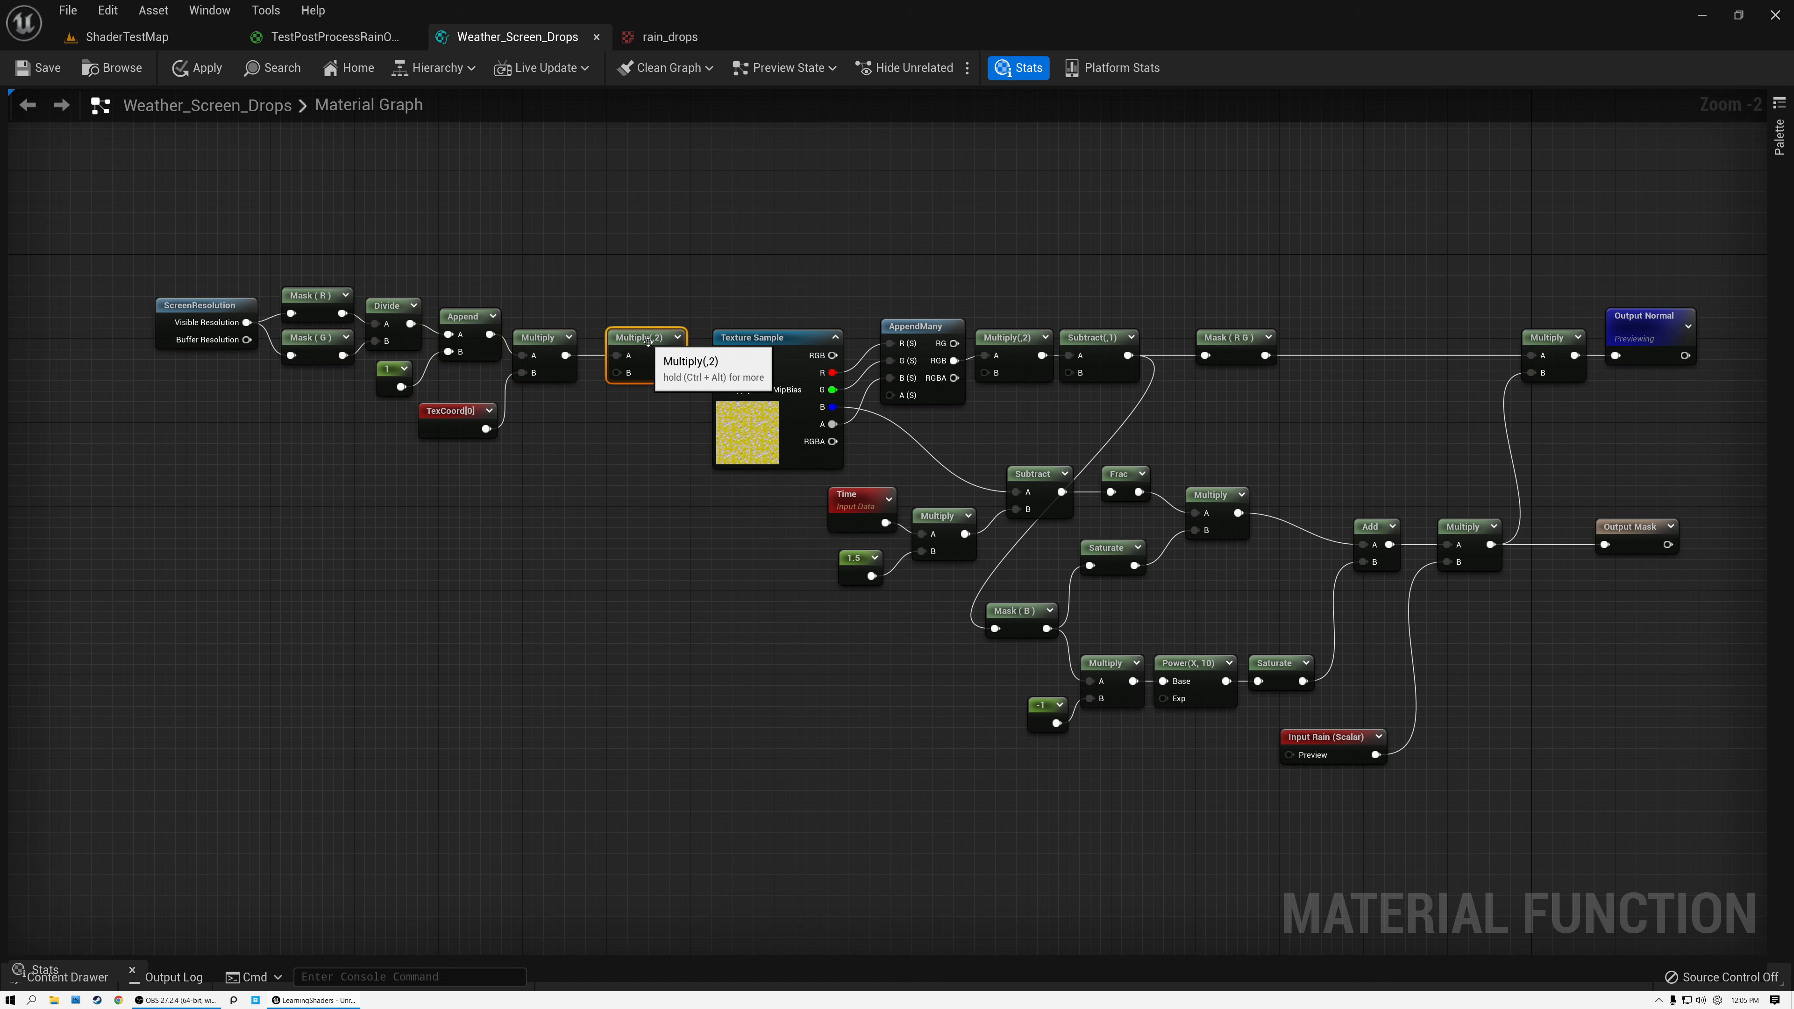
scroll(646, 339, up, 2)
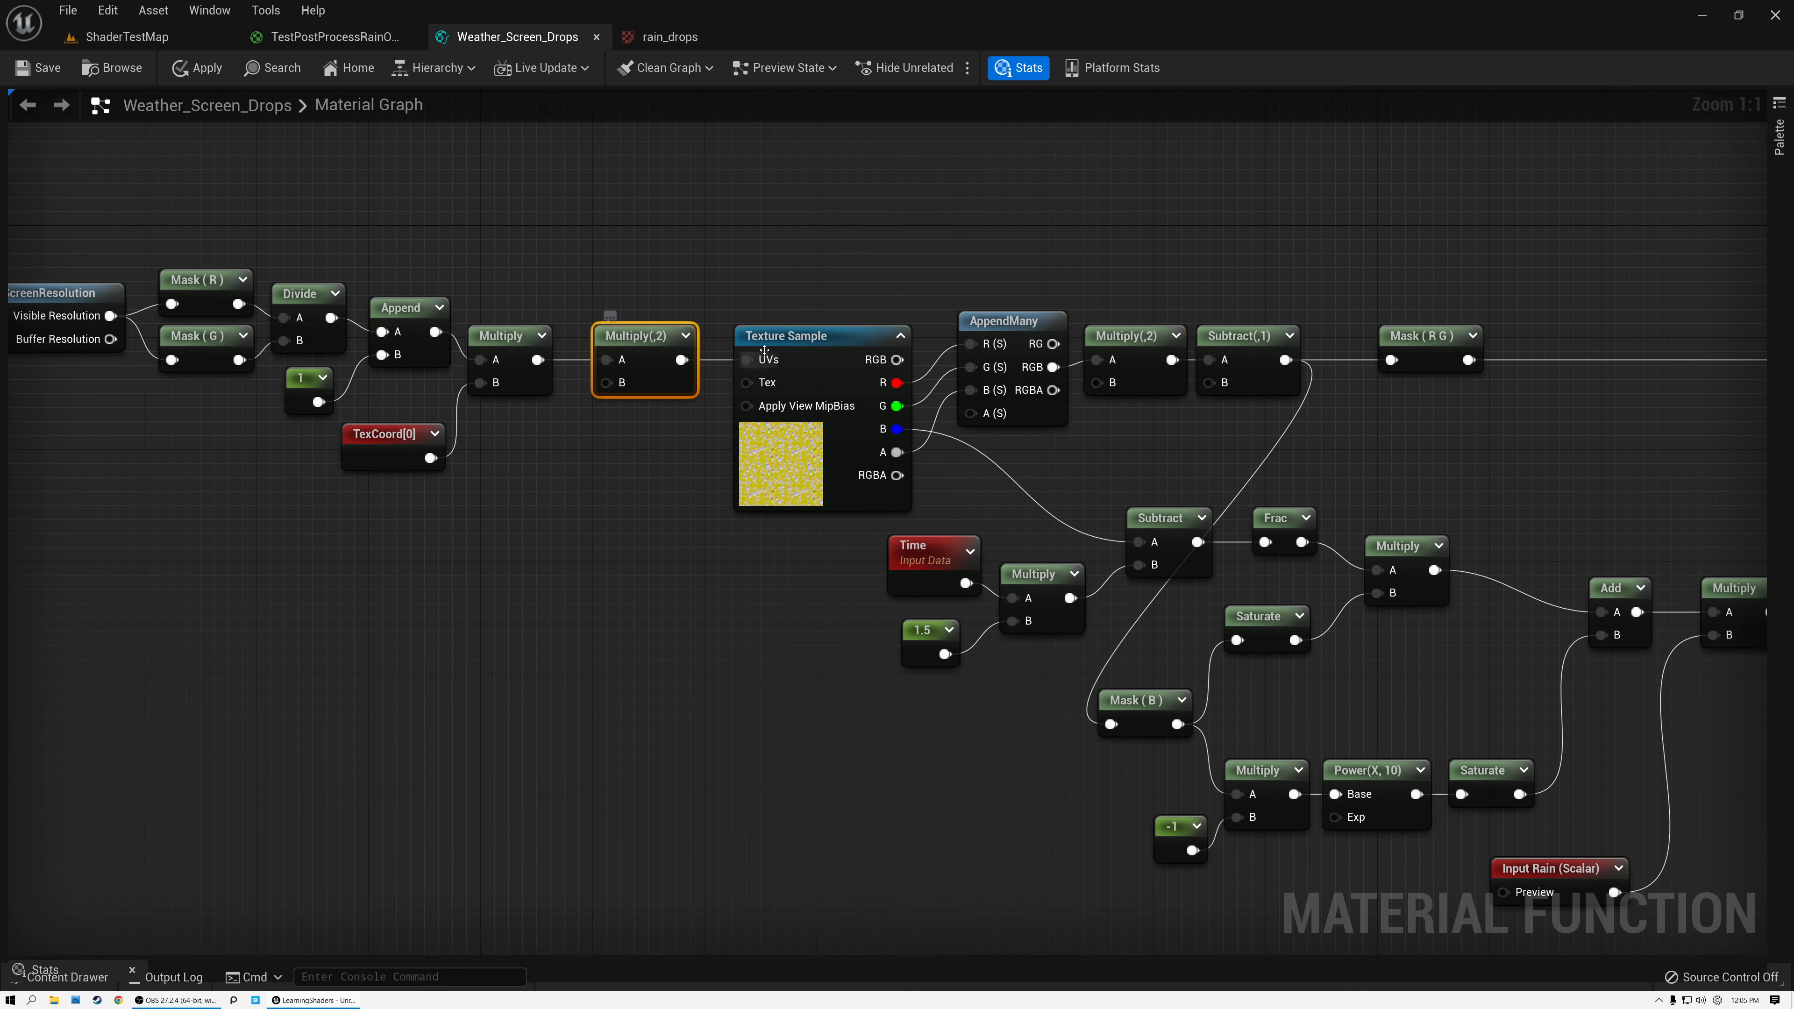
click(830, 338)
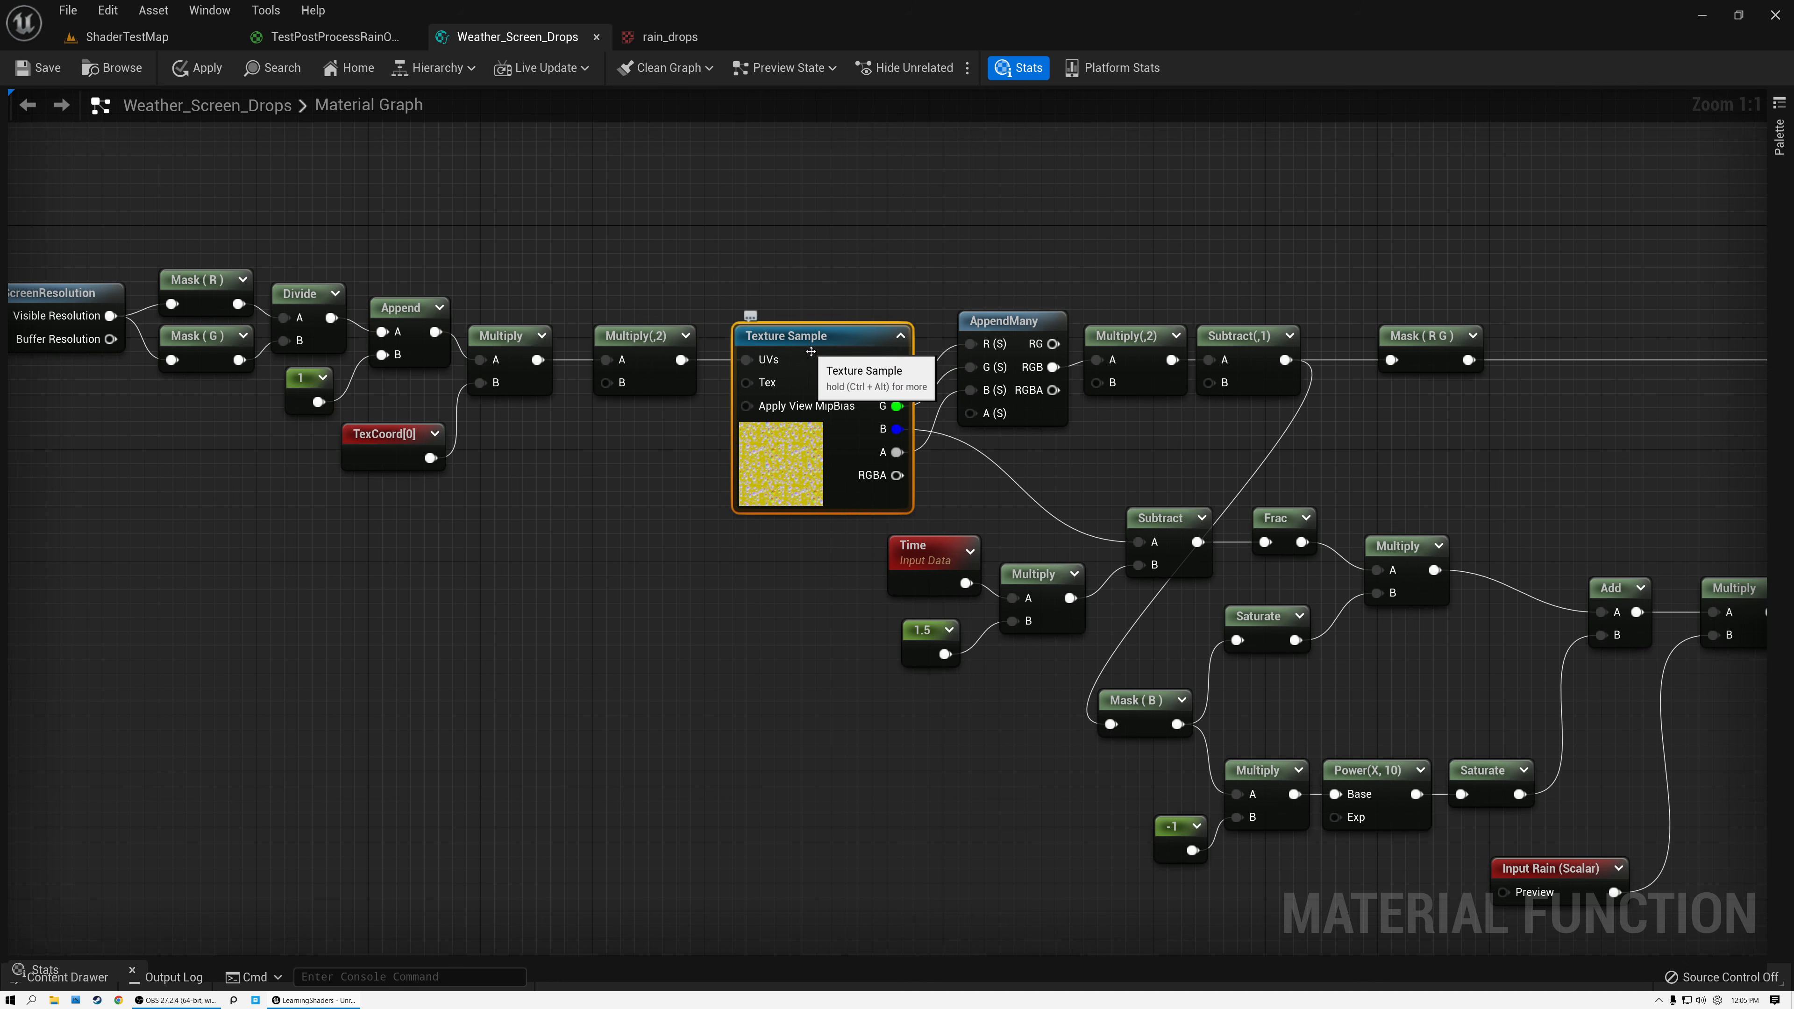
right_drag(837, 353, 365, 297)
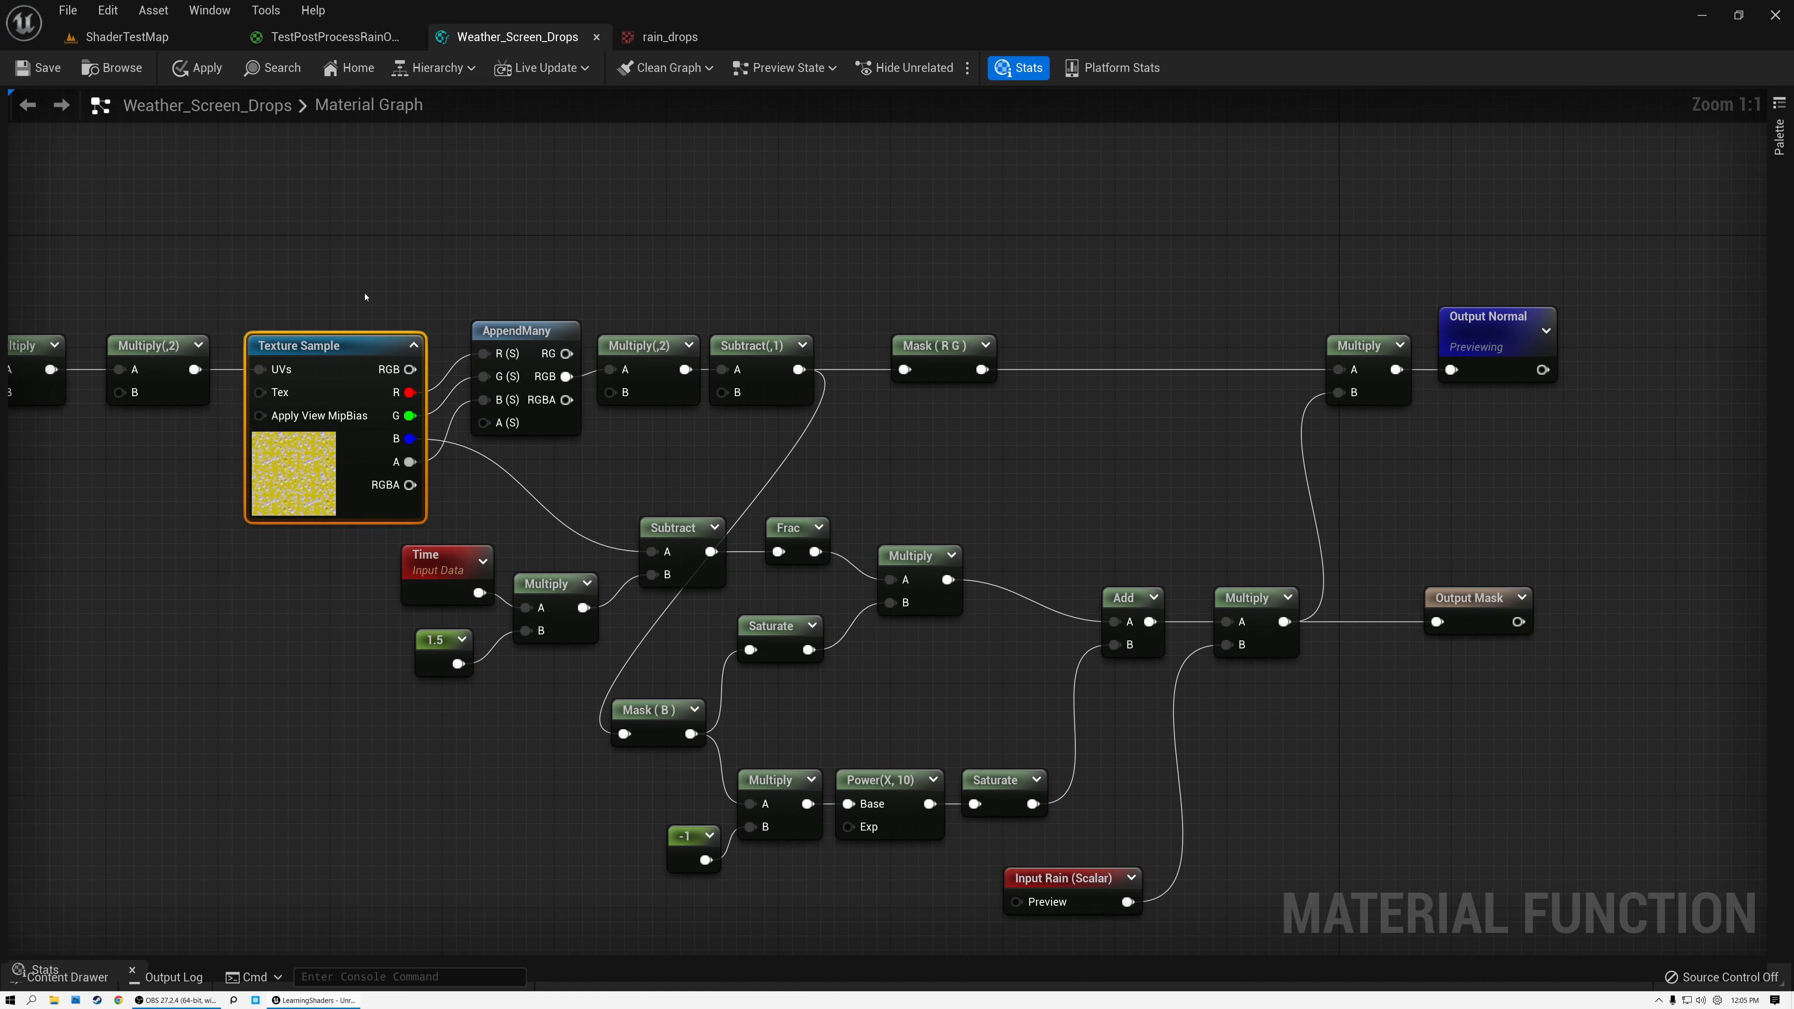
Examine the normal branch from AppendMany through Mask (R G) to Output Normal, and the Time and Input Rain mask nodes feeding it.
drag(515, 270, 760, 428)
click(943, 352)
click(1353, 353)
drag(467, 499, 1321, 897)
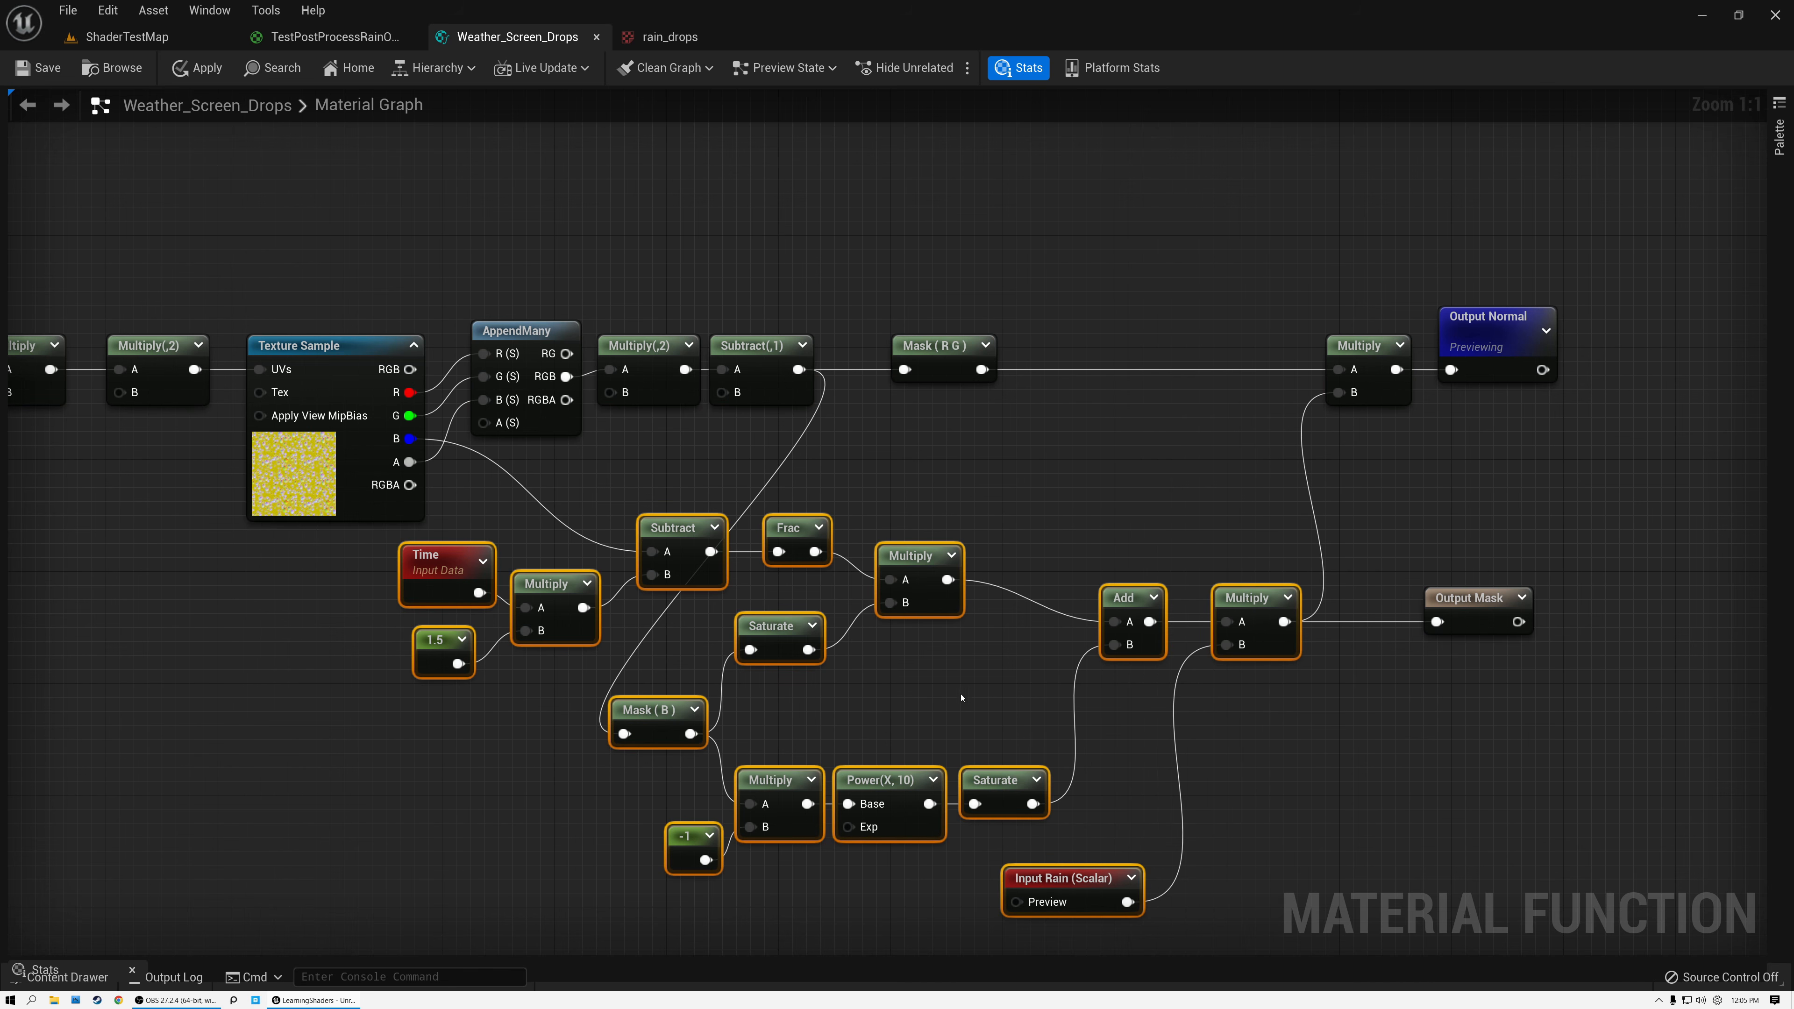
click(996, 459)
click(1484, 328)
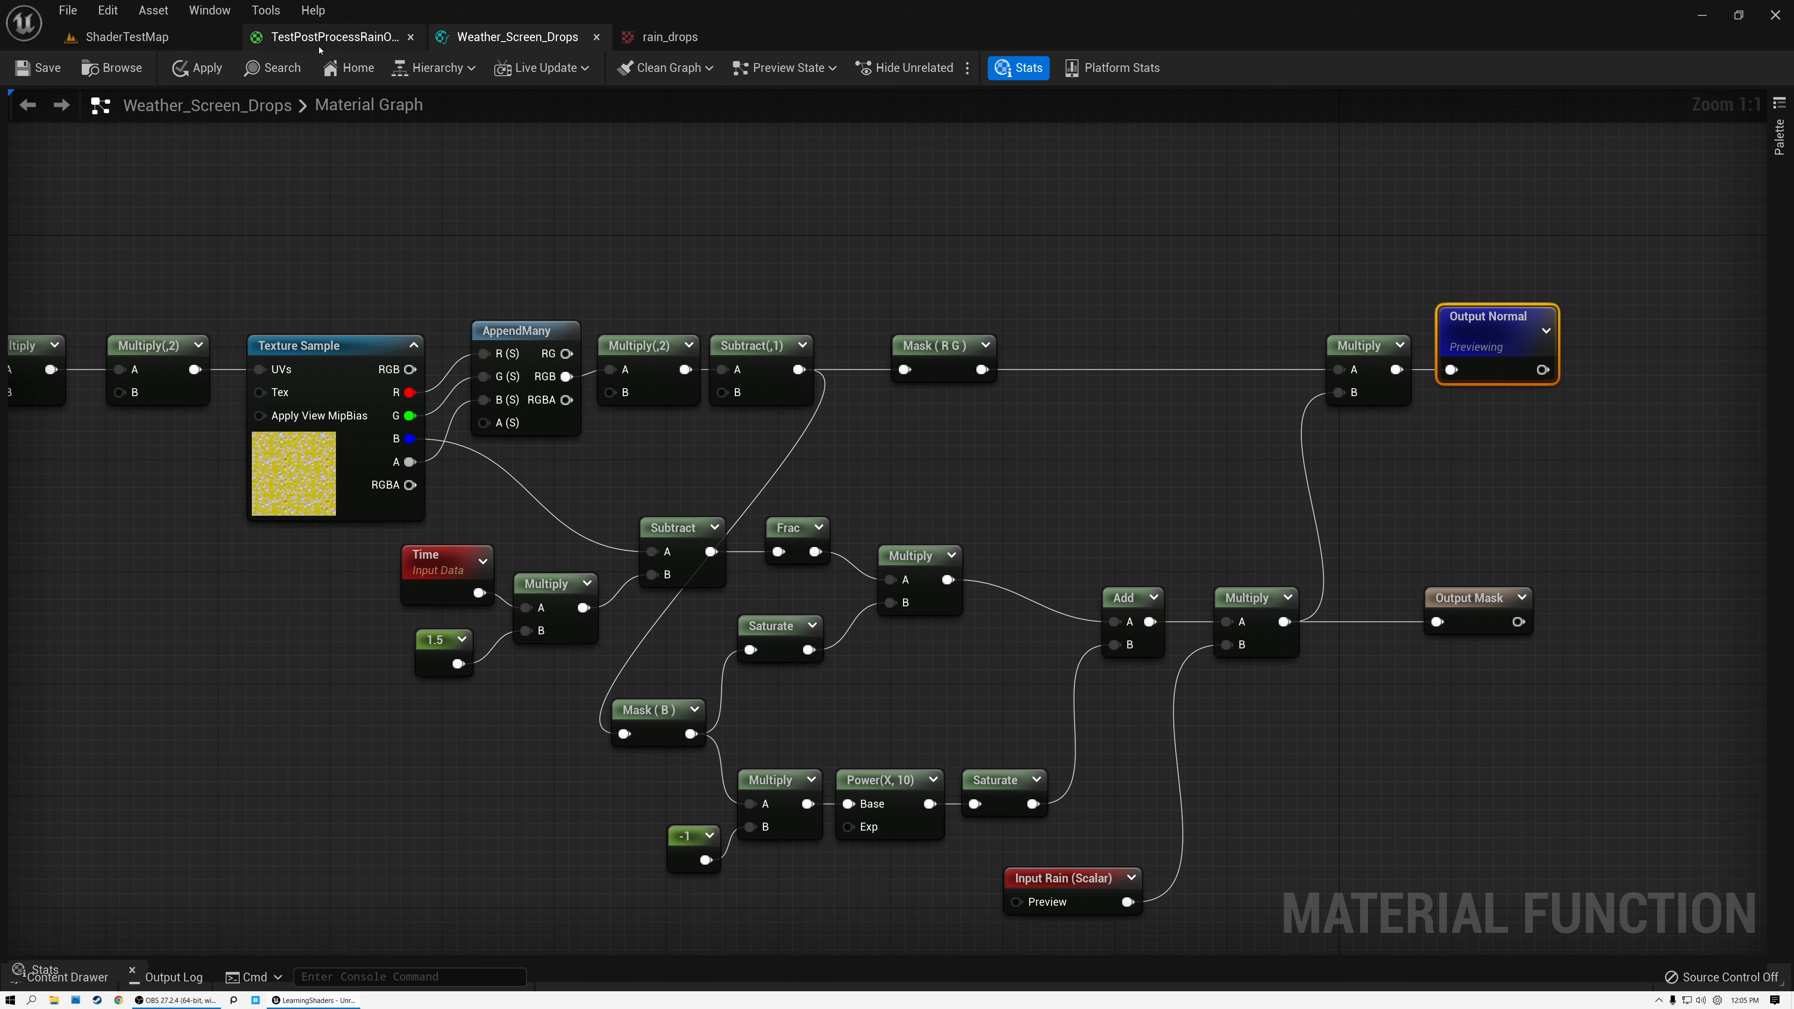
Switch to the TestPostProcessRainOnLens material graph and move TexCoord[0] up, clear of the Multiply(,0.03) node.
click(344, 42)
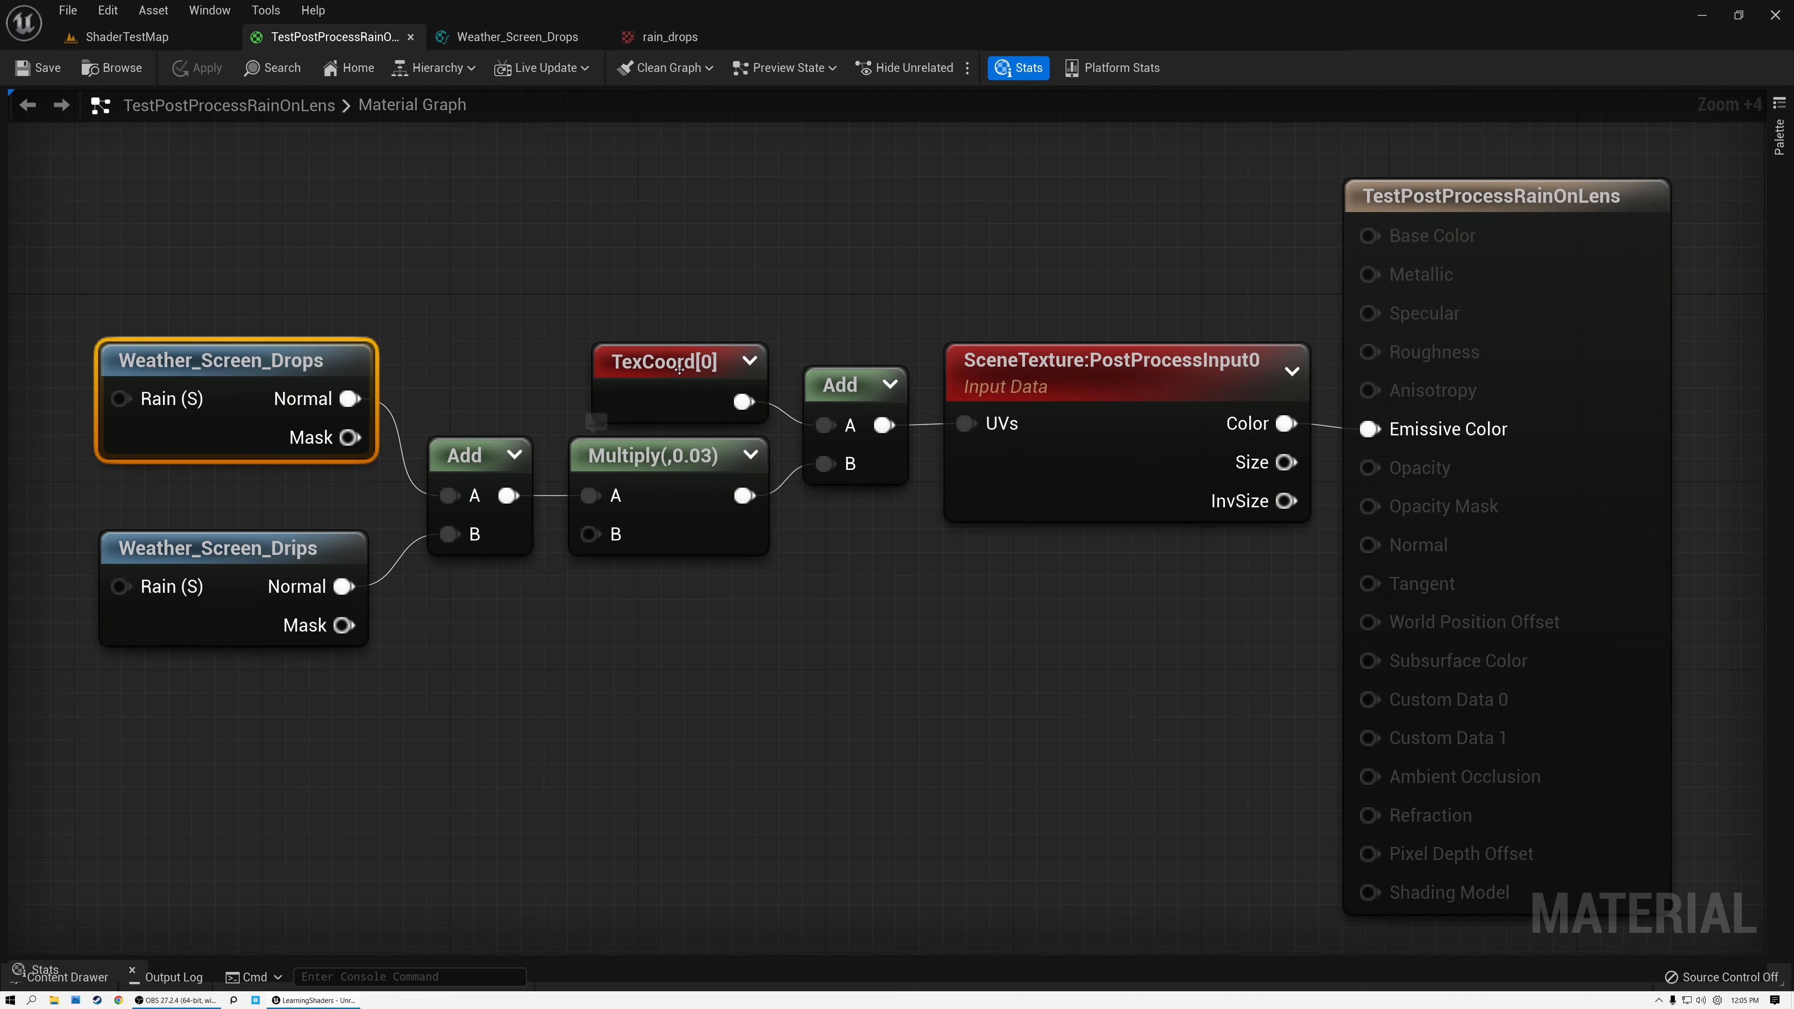
drag(691, 372, 627, 254)
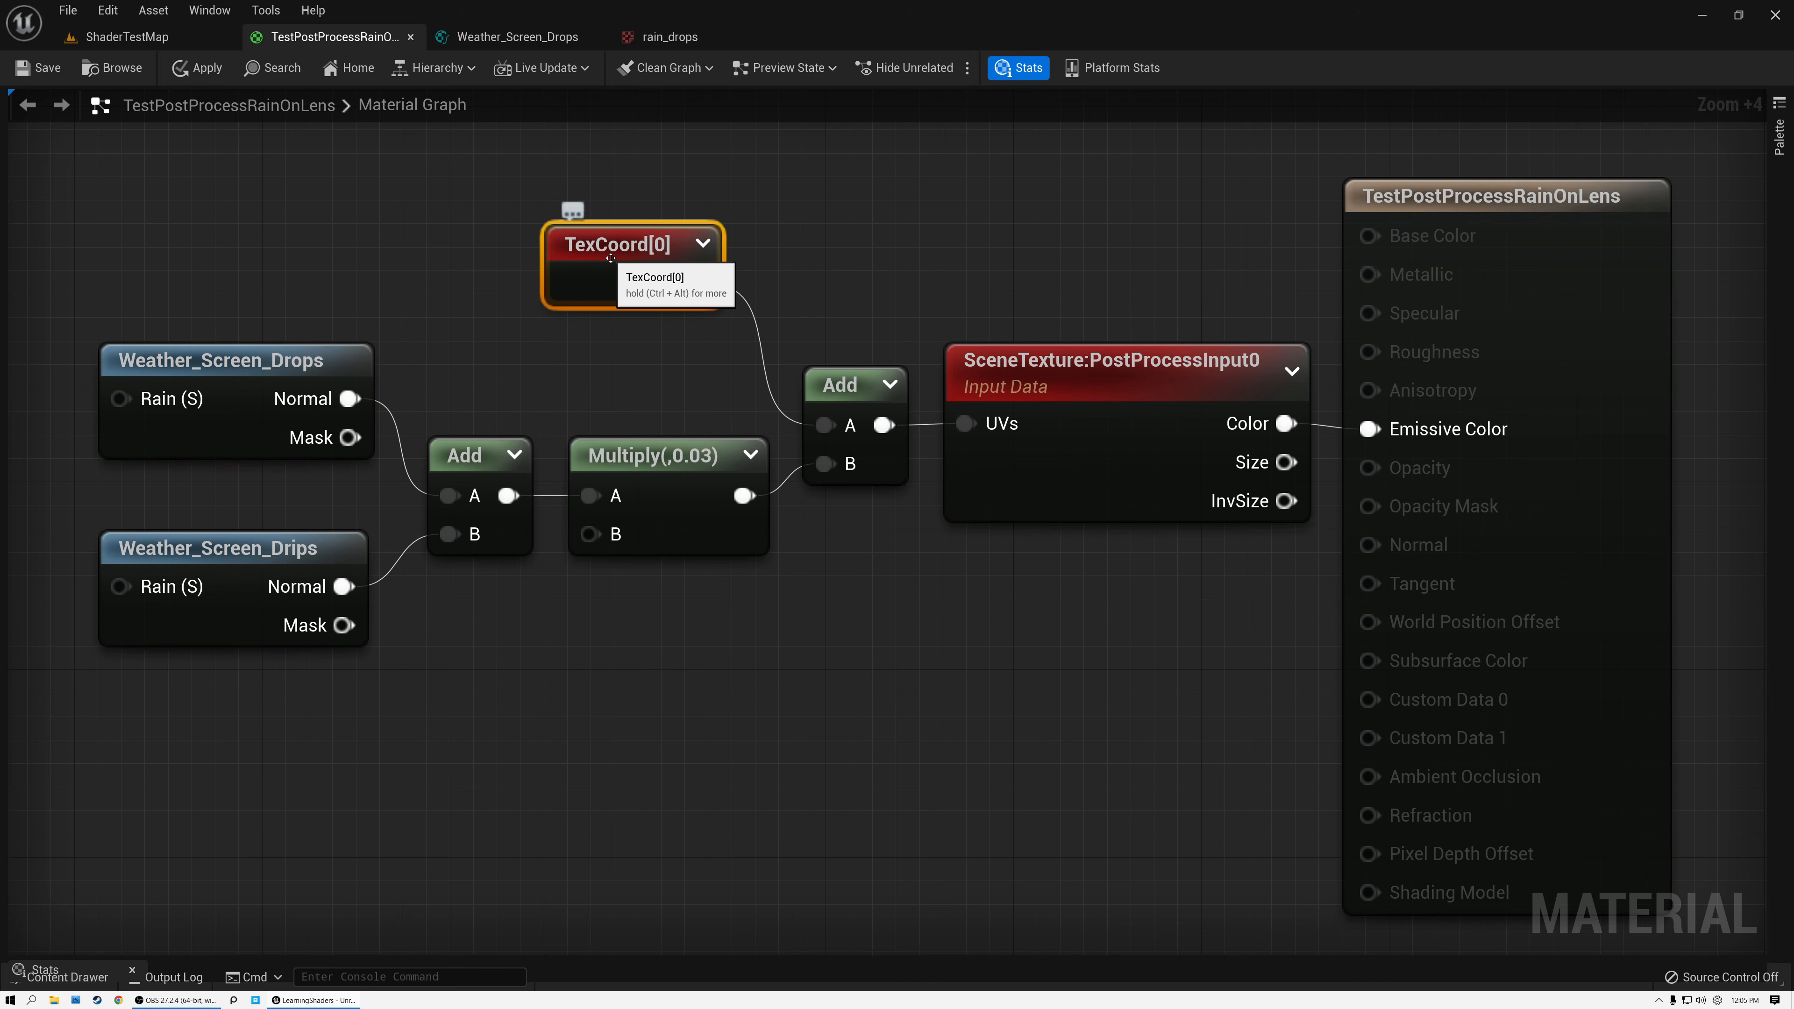
Connect TexCoord[0] directly to the UVs of SceneTexture:PostProcessInput0, save the material and view it in ShaderTestMap.
click(1097, 368)
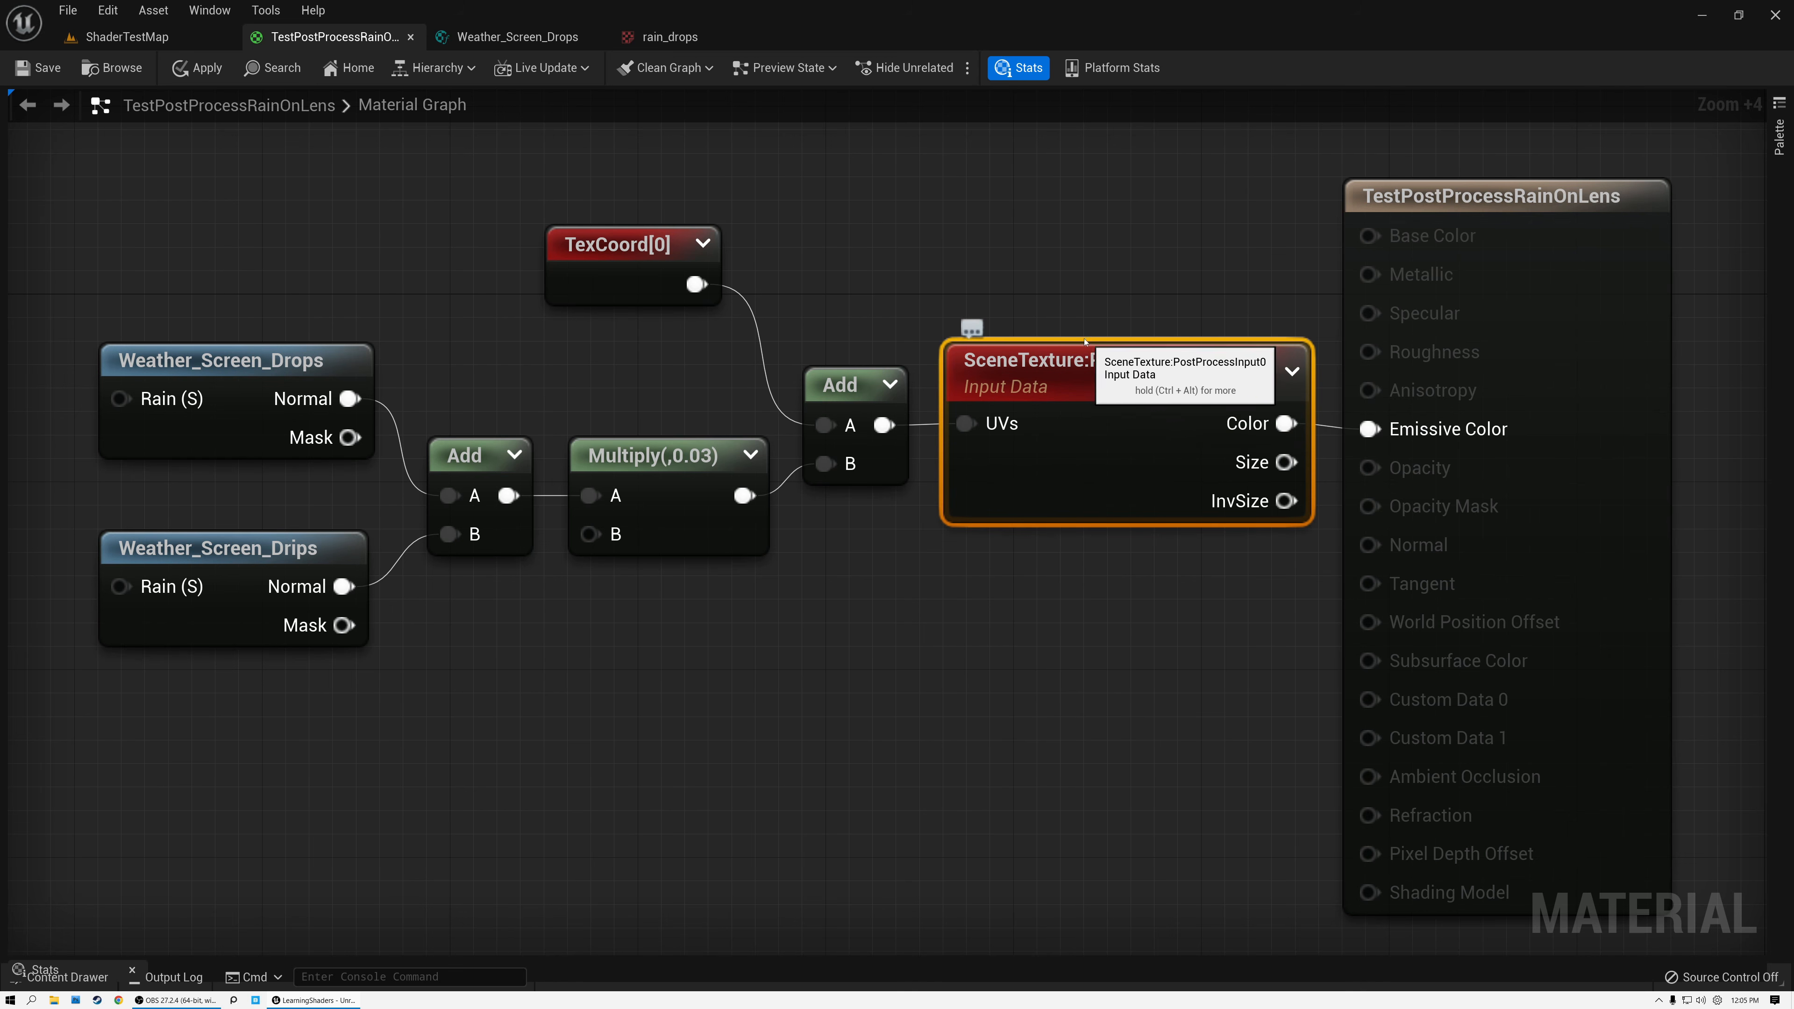
drag(697, 285, 972, 423)
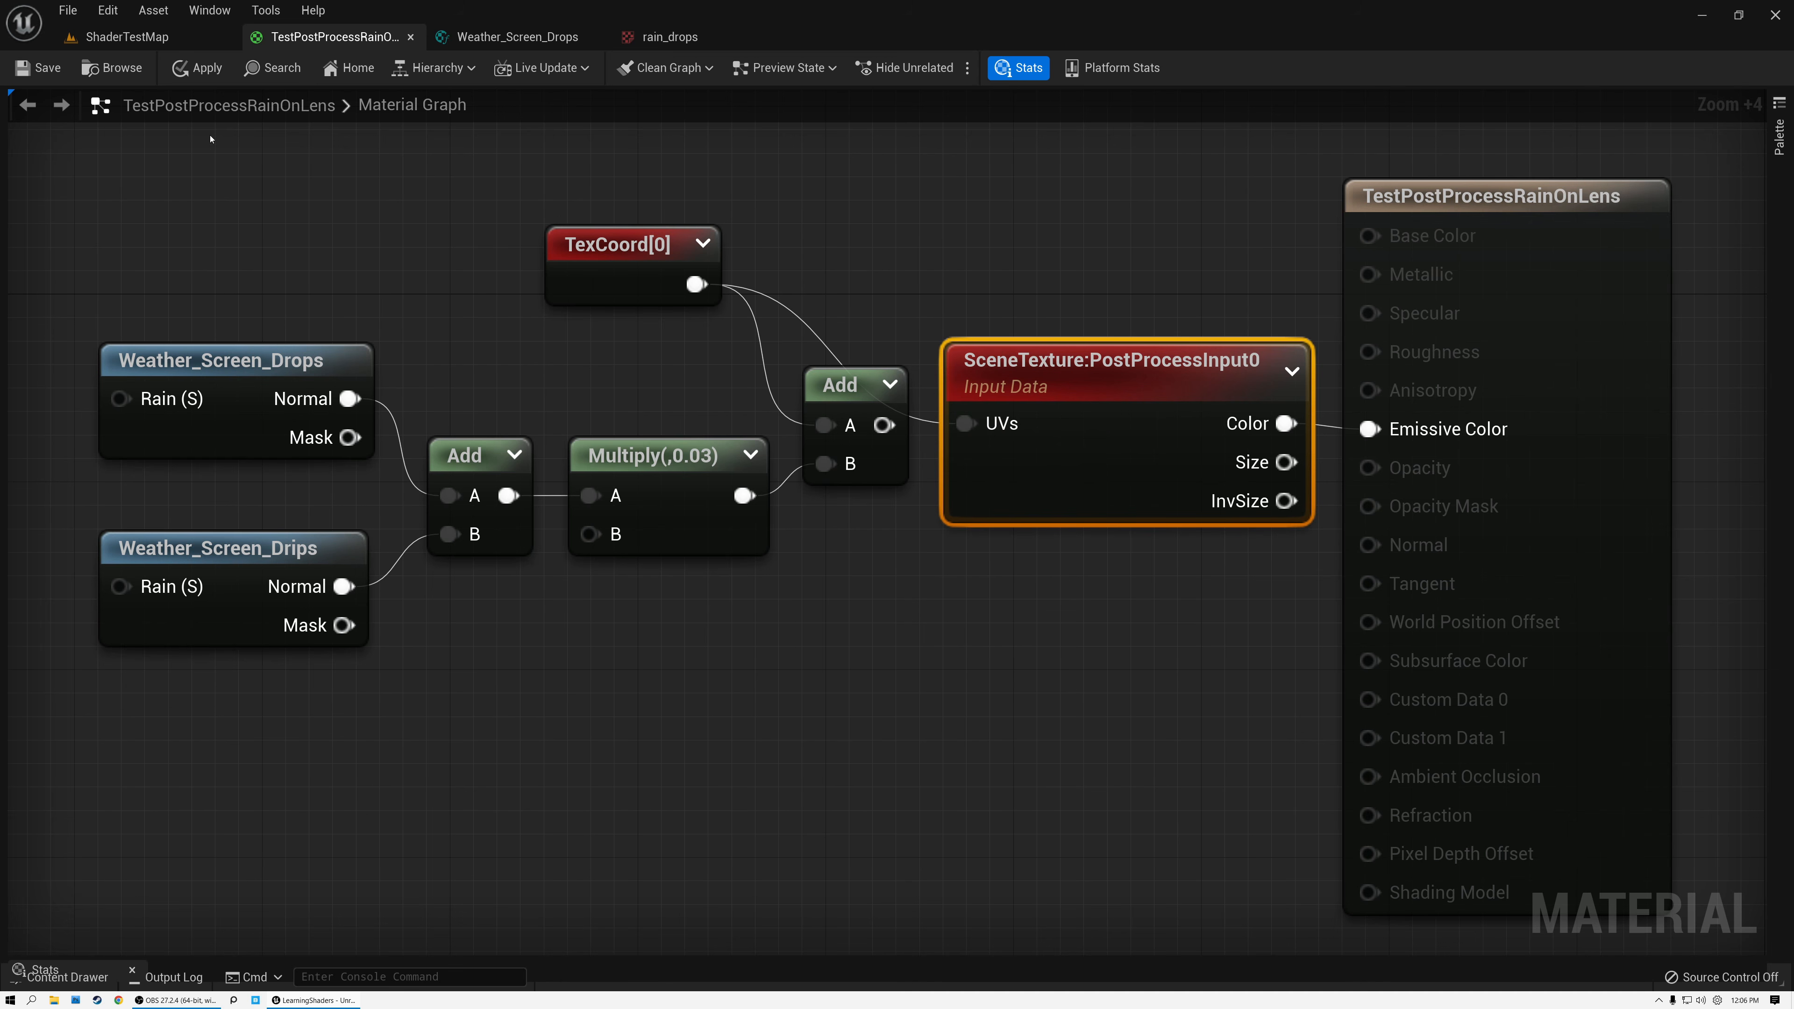
click(39, 68)
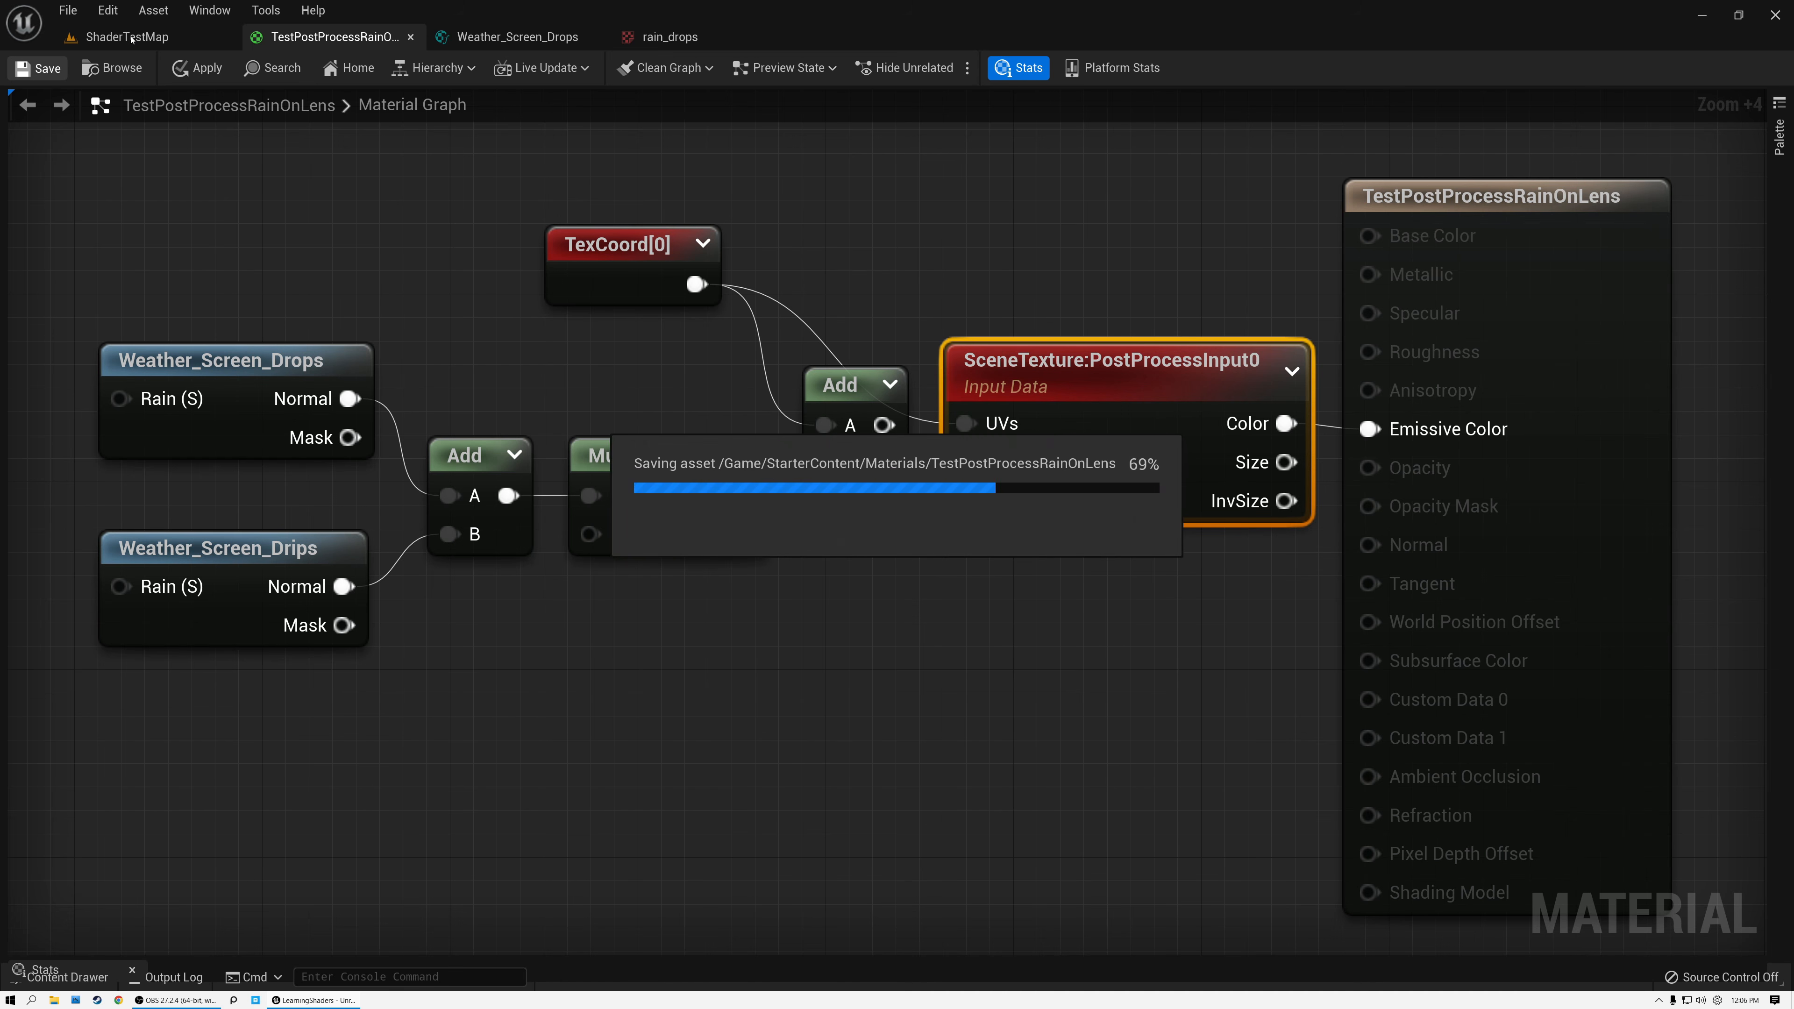
click(132, 39)
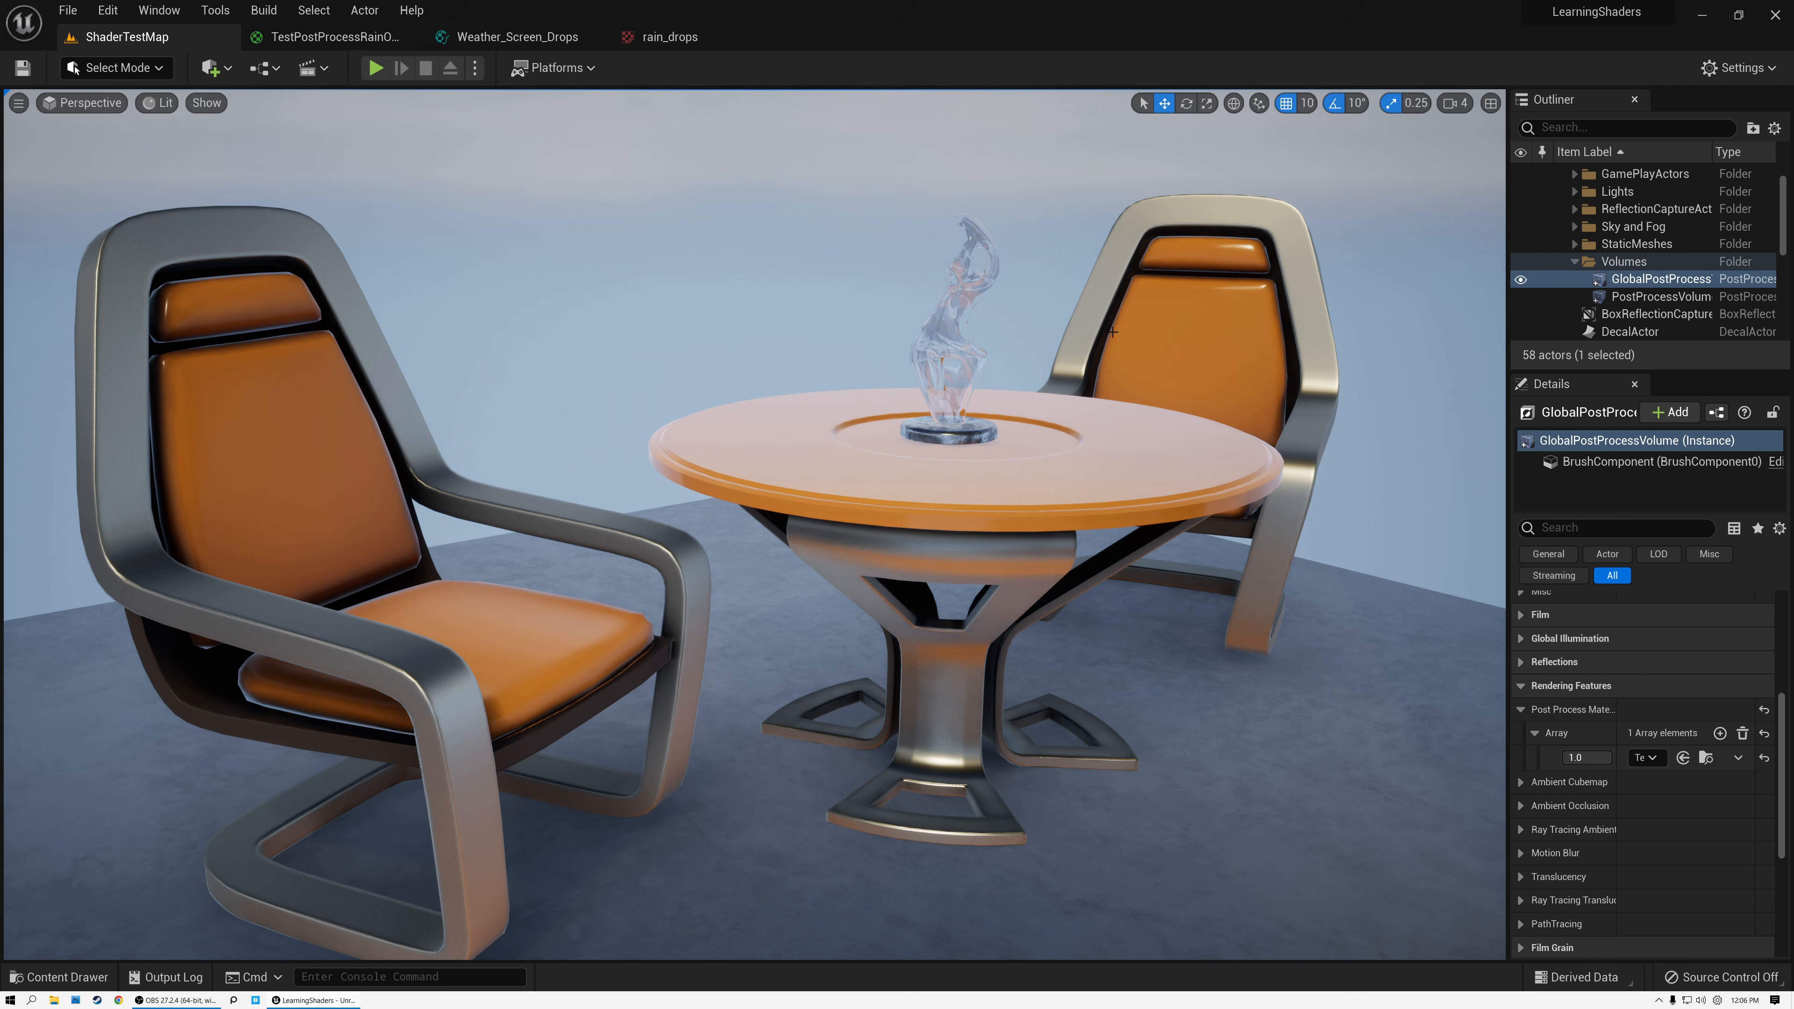
Connect the Normal output of Weather_Screen_Drops directly to Emissive Color, save the material and view it in ShaderTestMap.
click(334, 37)
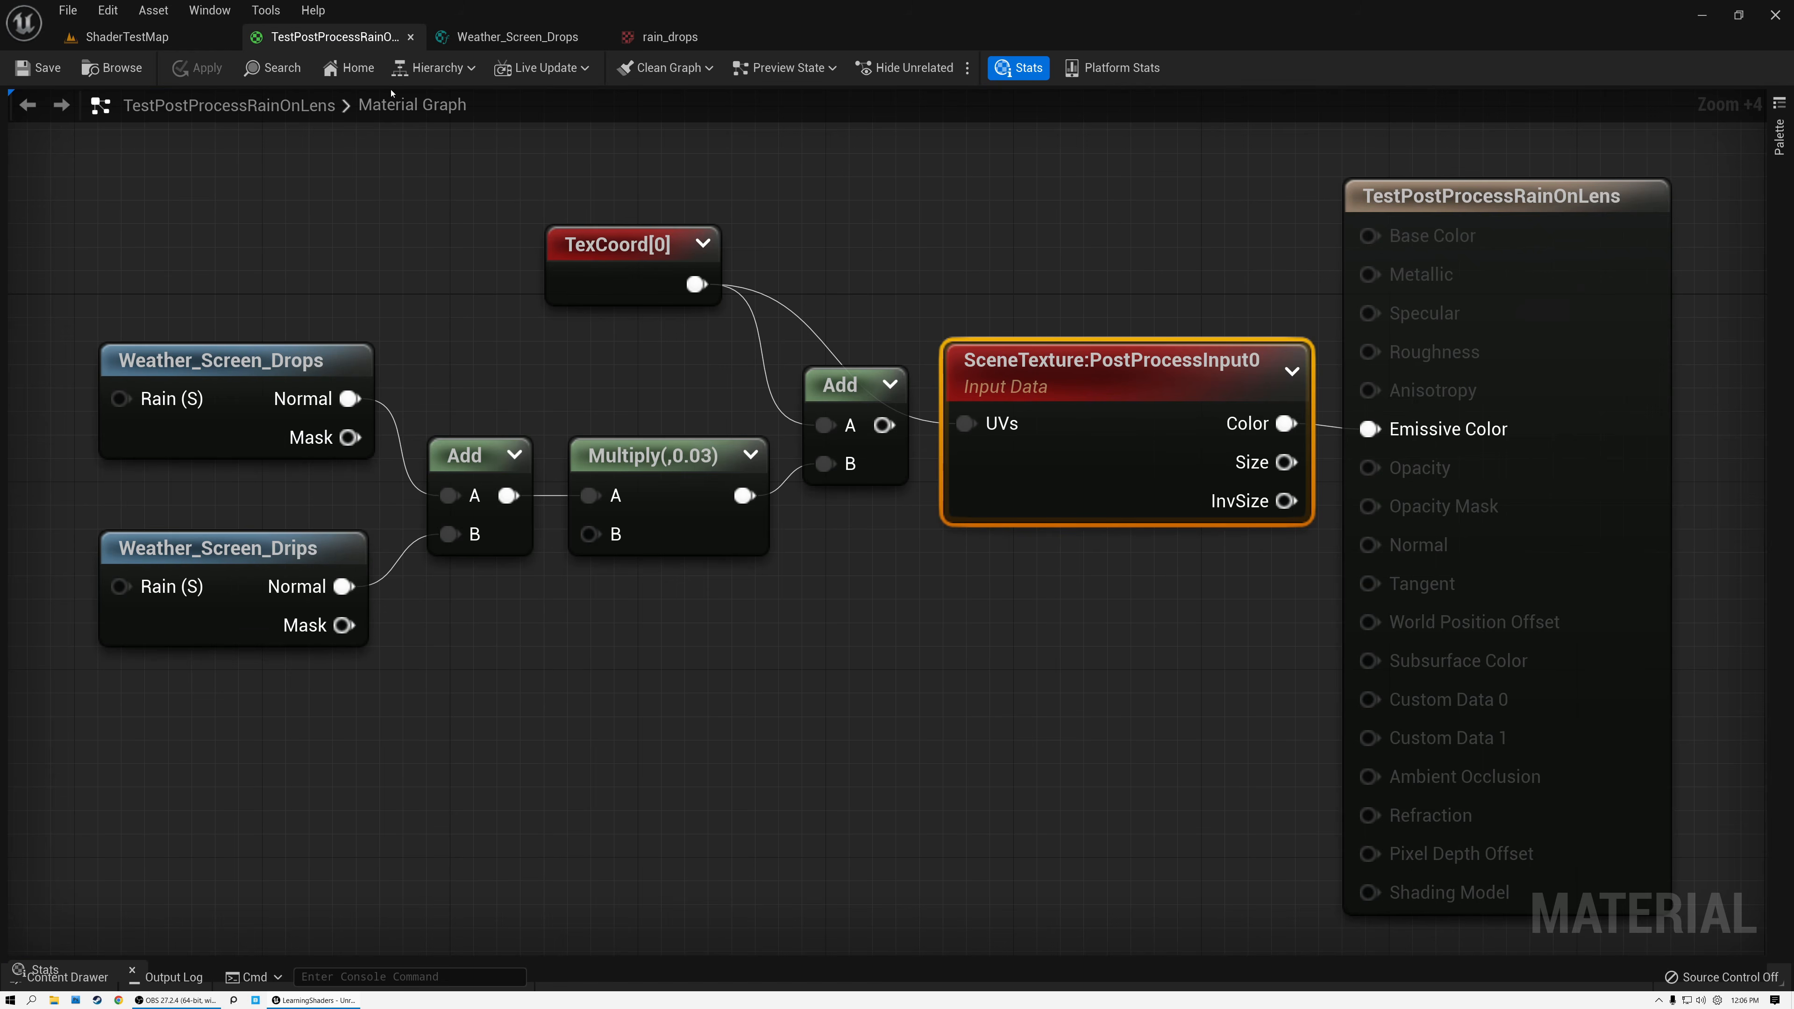
drag(276, 364, 1371, 429)
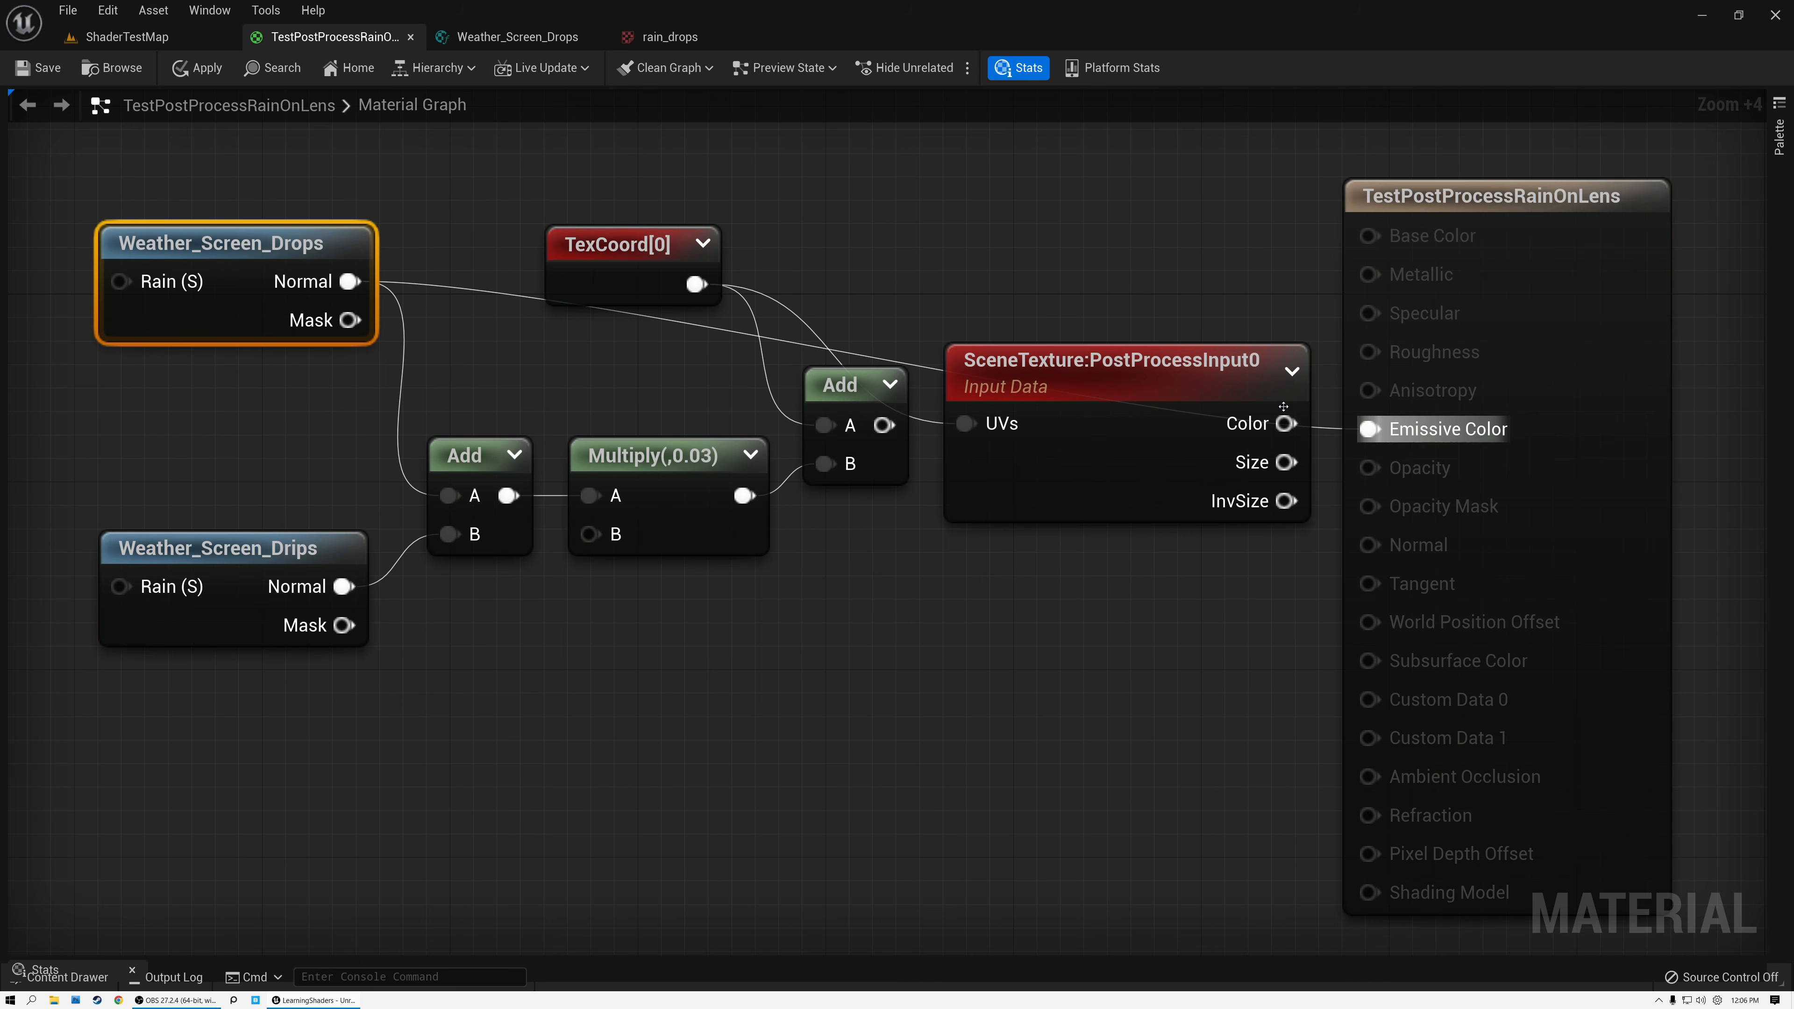
click(39, 68)
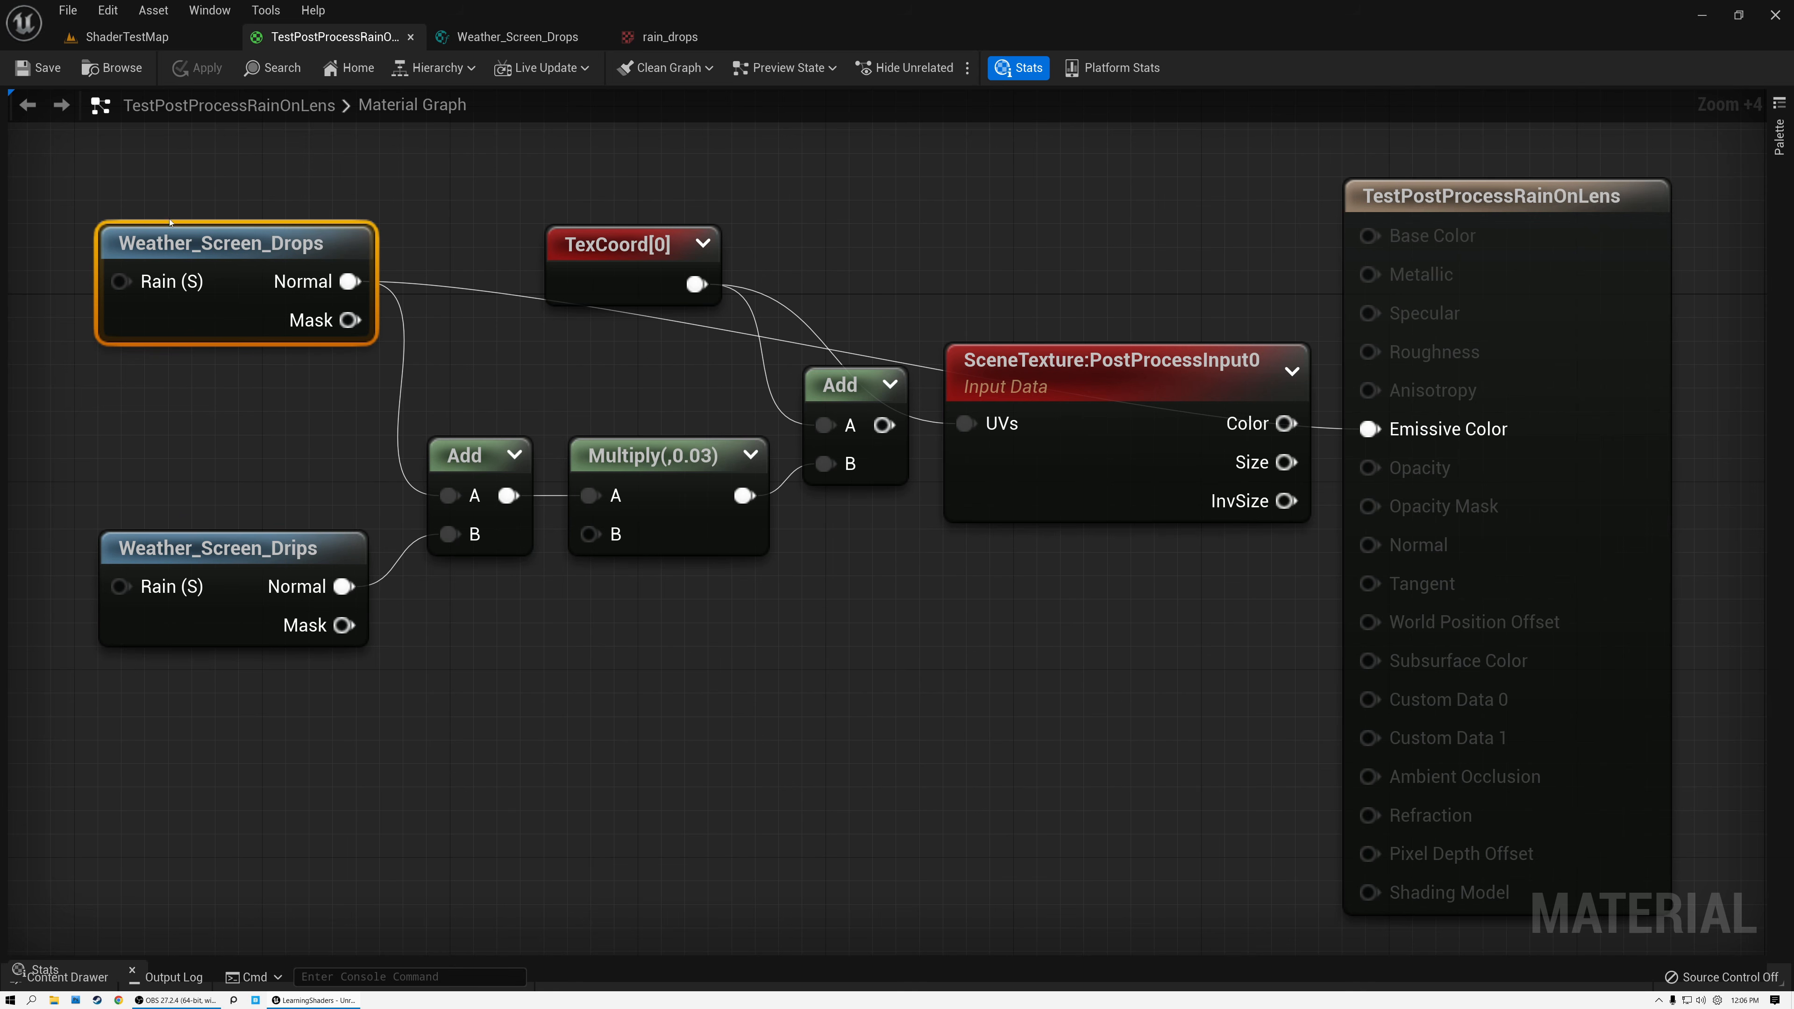
click(141, 37)
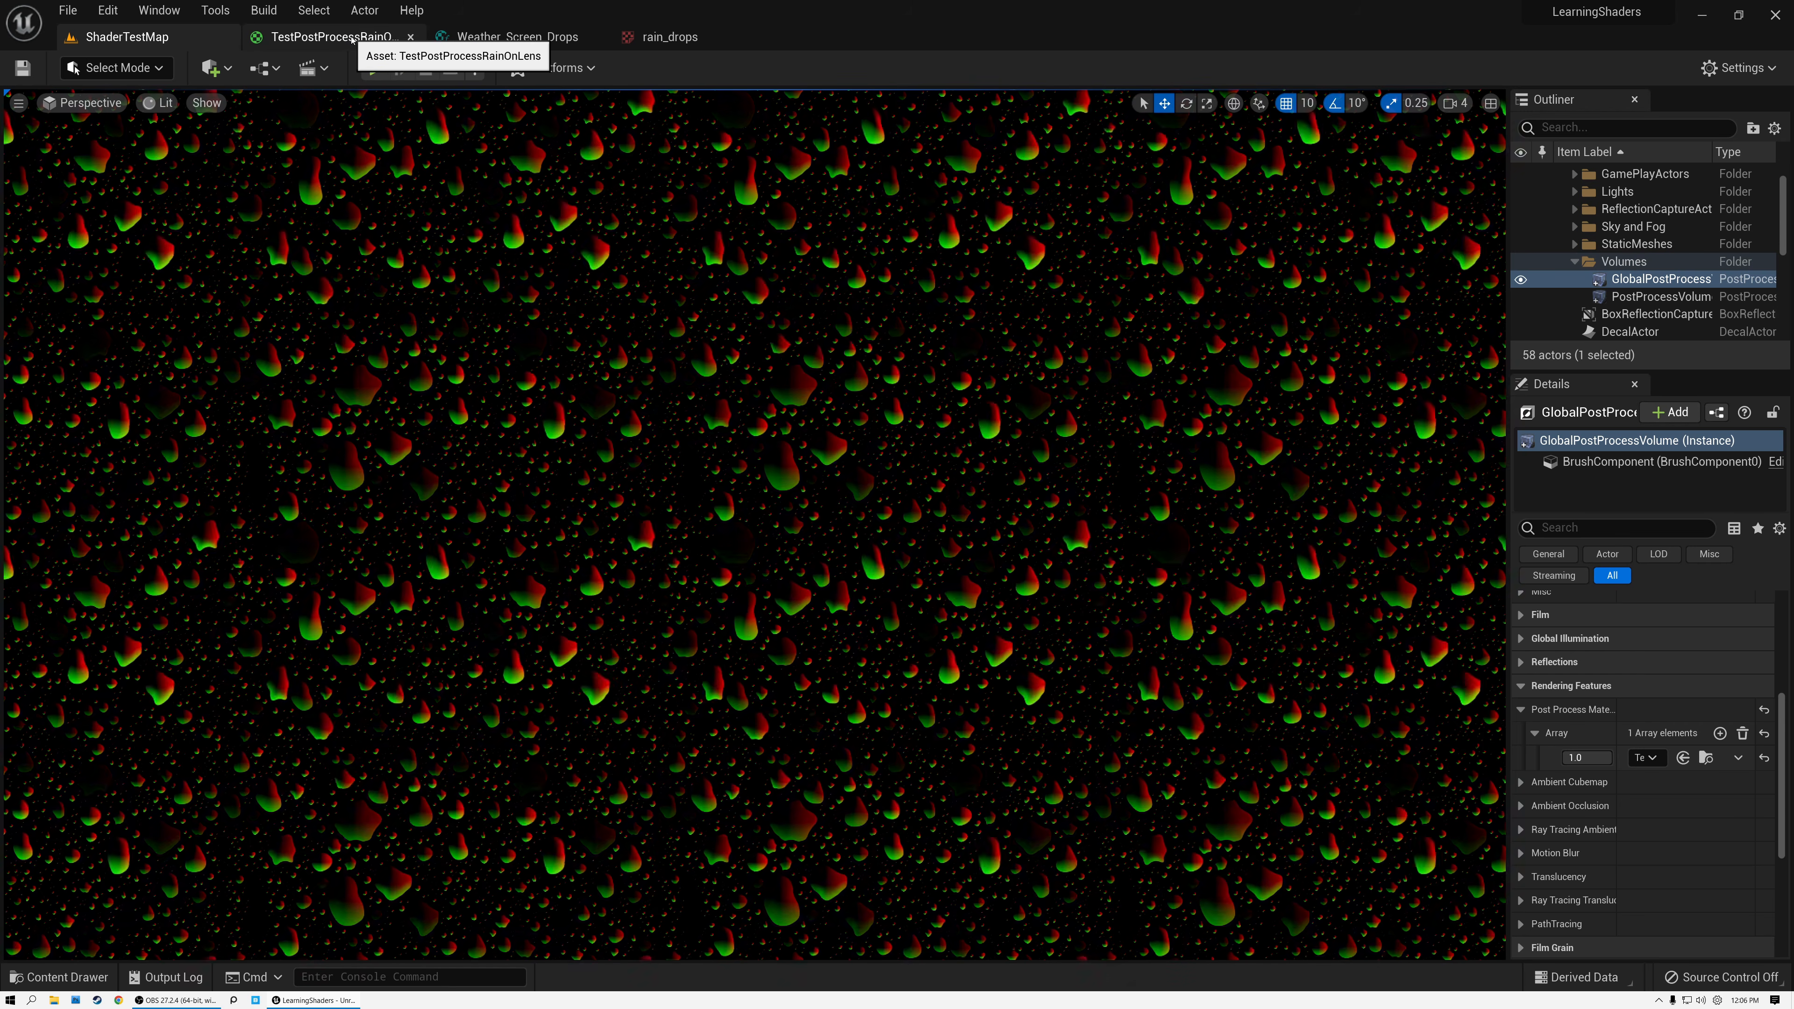
Connect the Normal output of Weather_Screen_Drops to input A of Multiply(,0.03), bypassing the first Add, and move that Multiply slightly up.
click(333, 37)
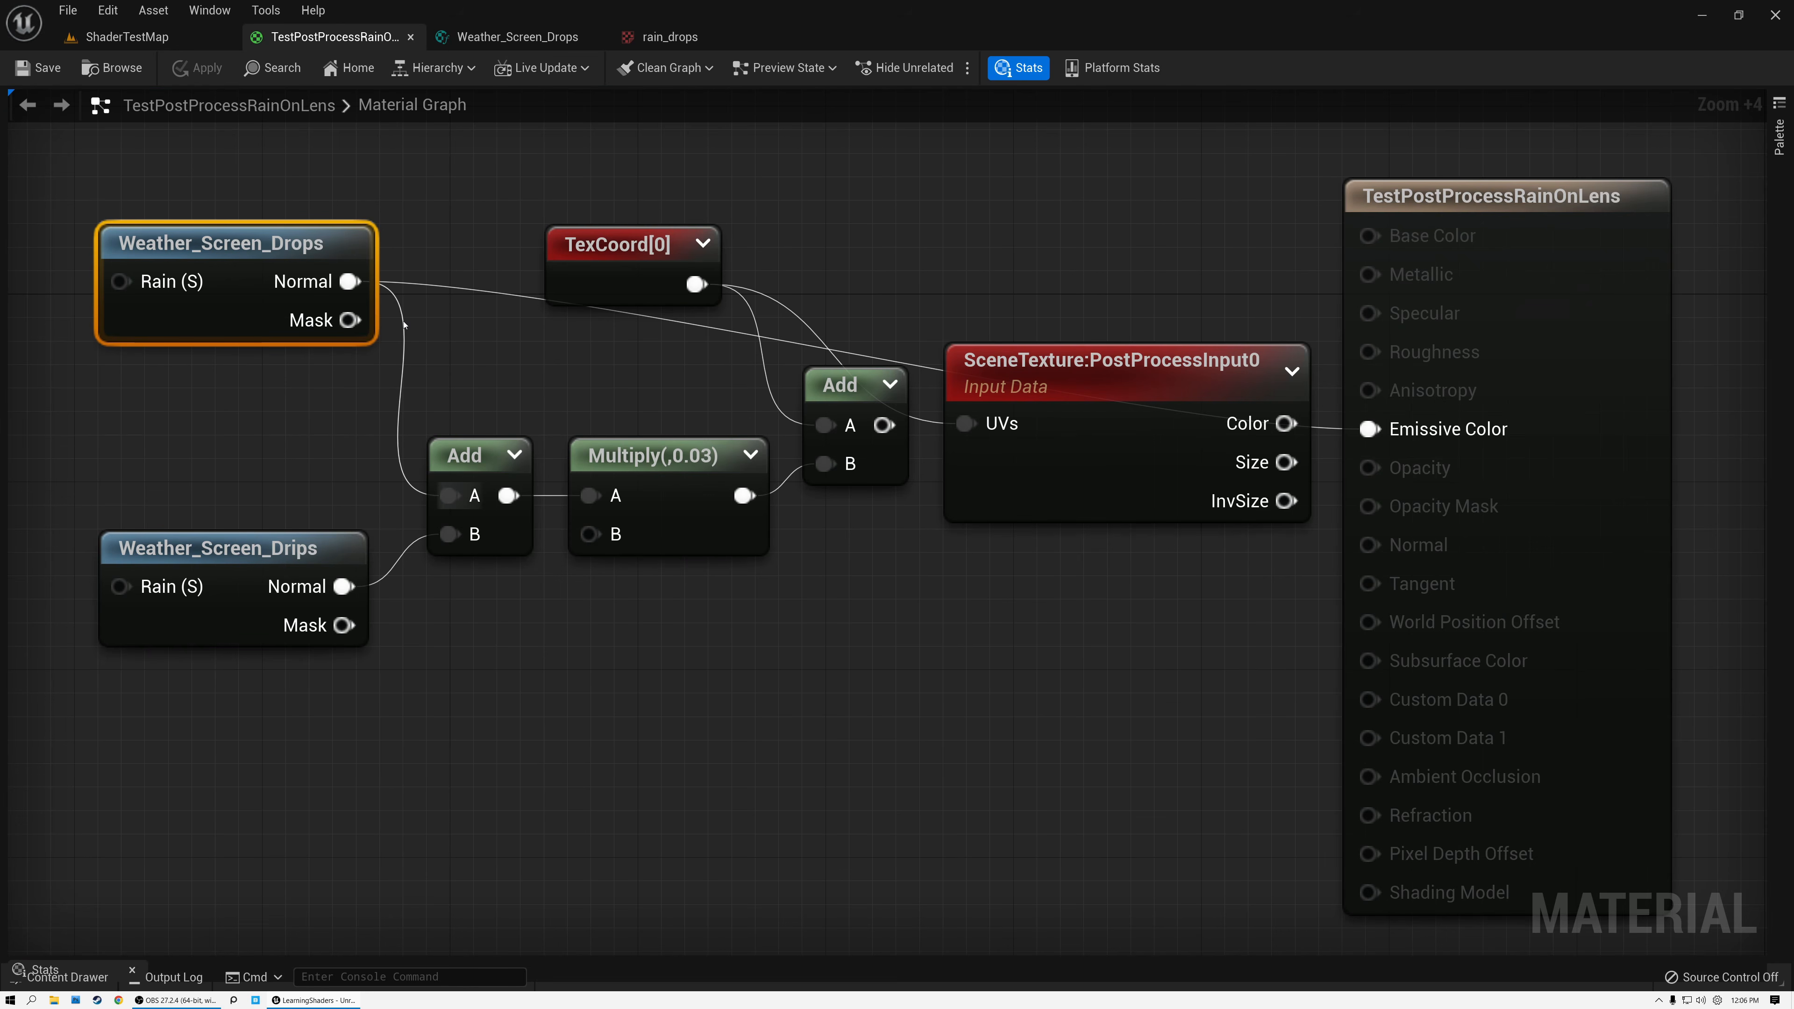
drag(358, 282, 588, 499)
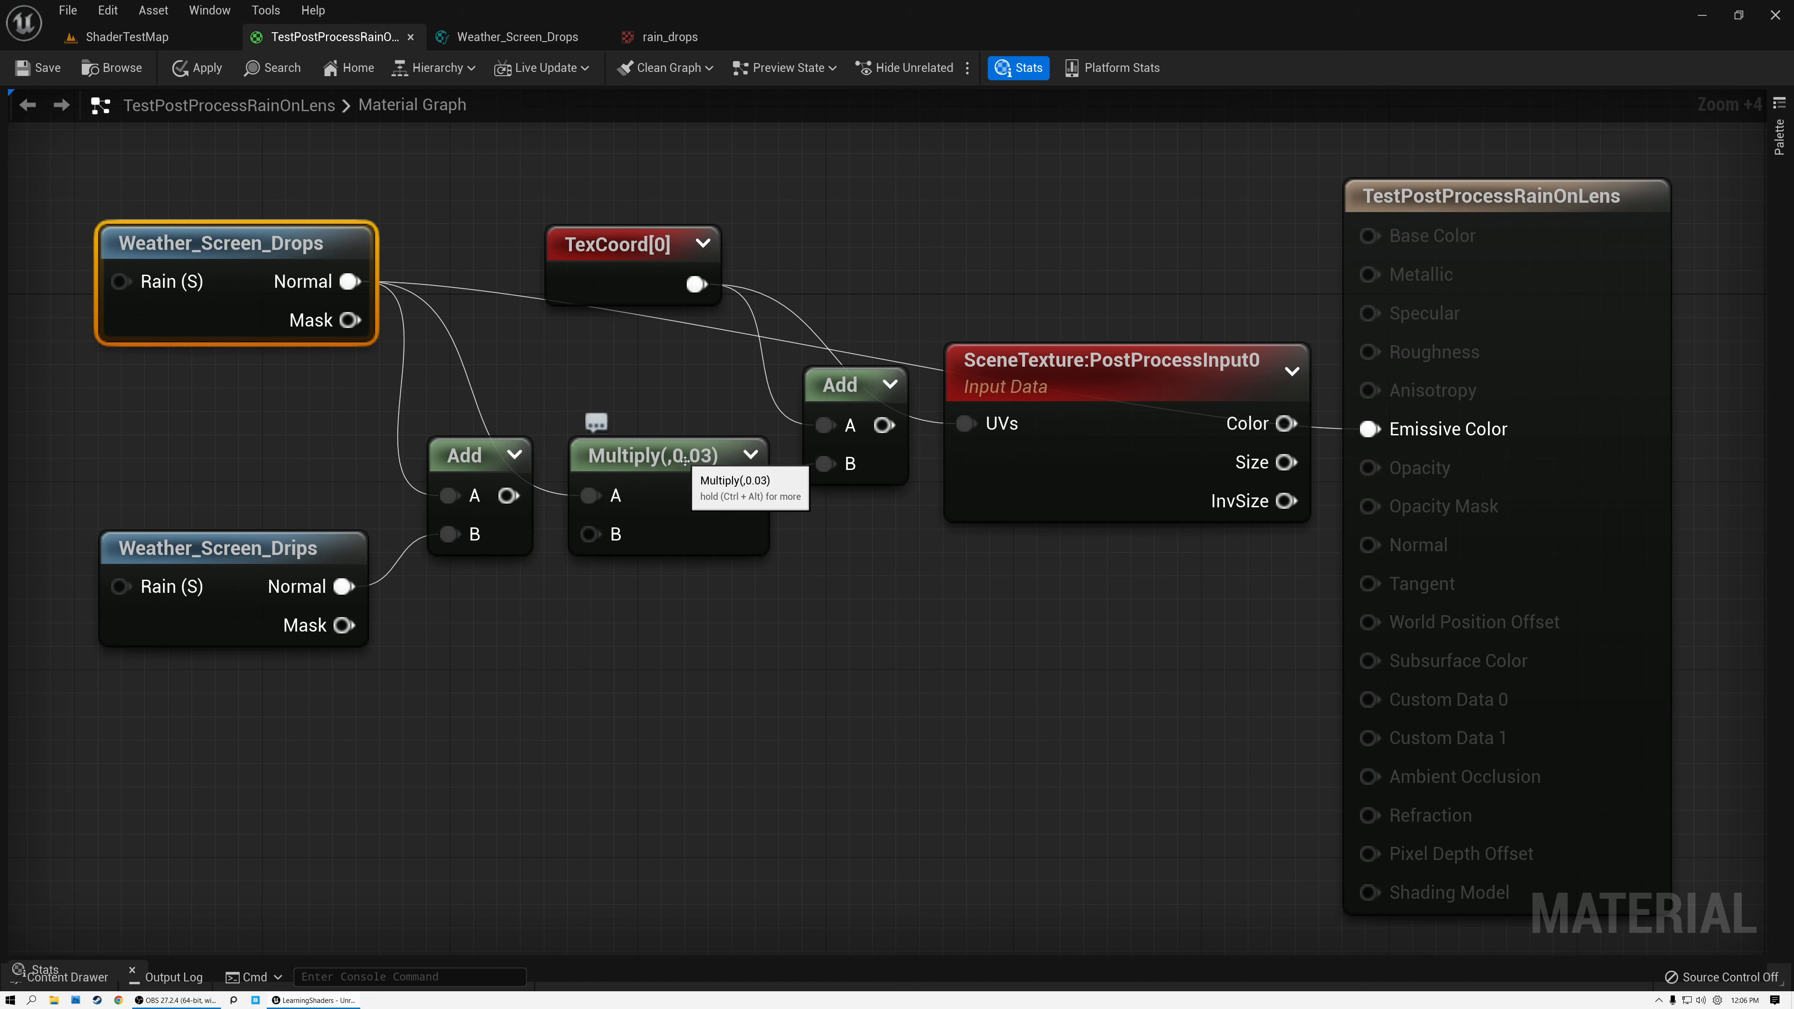
drag(686, 458, 686, 435)
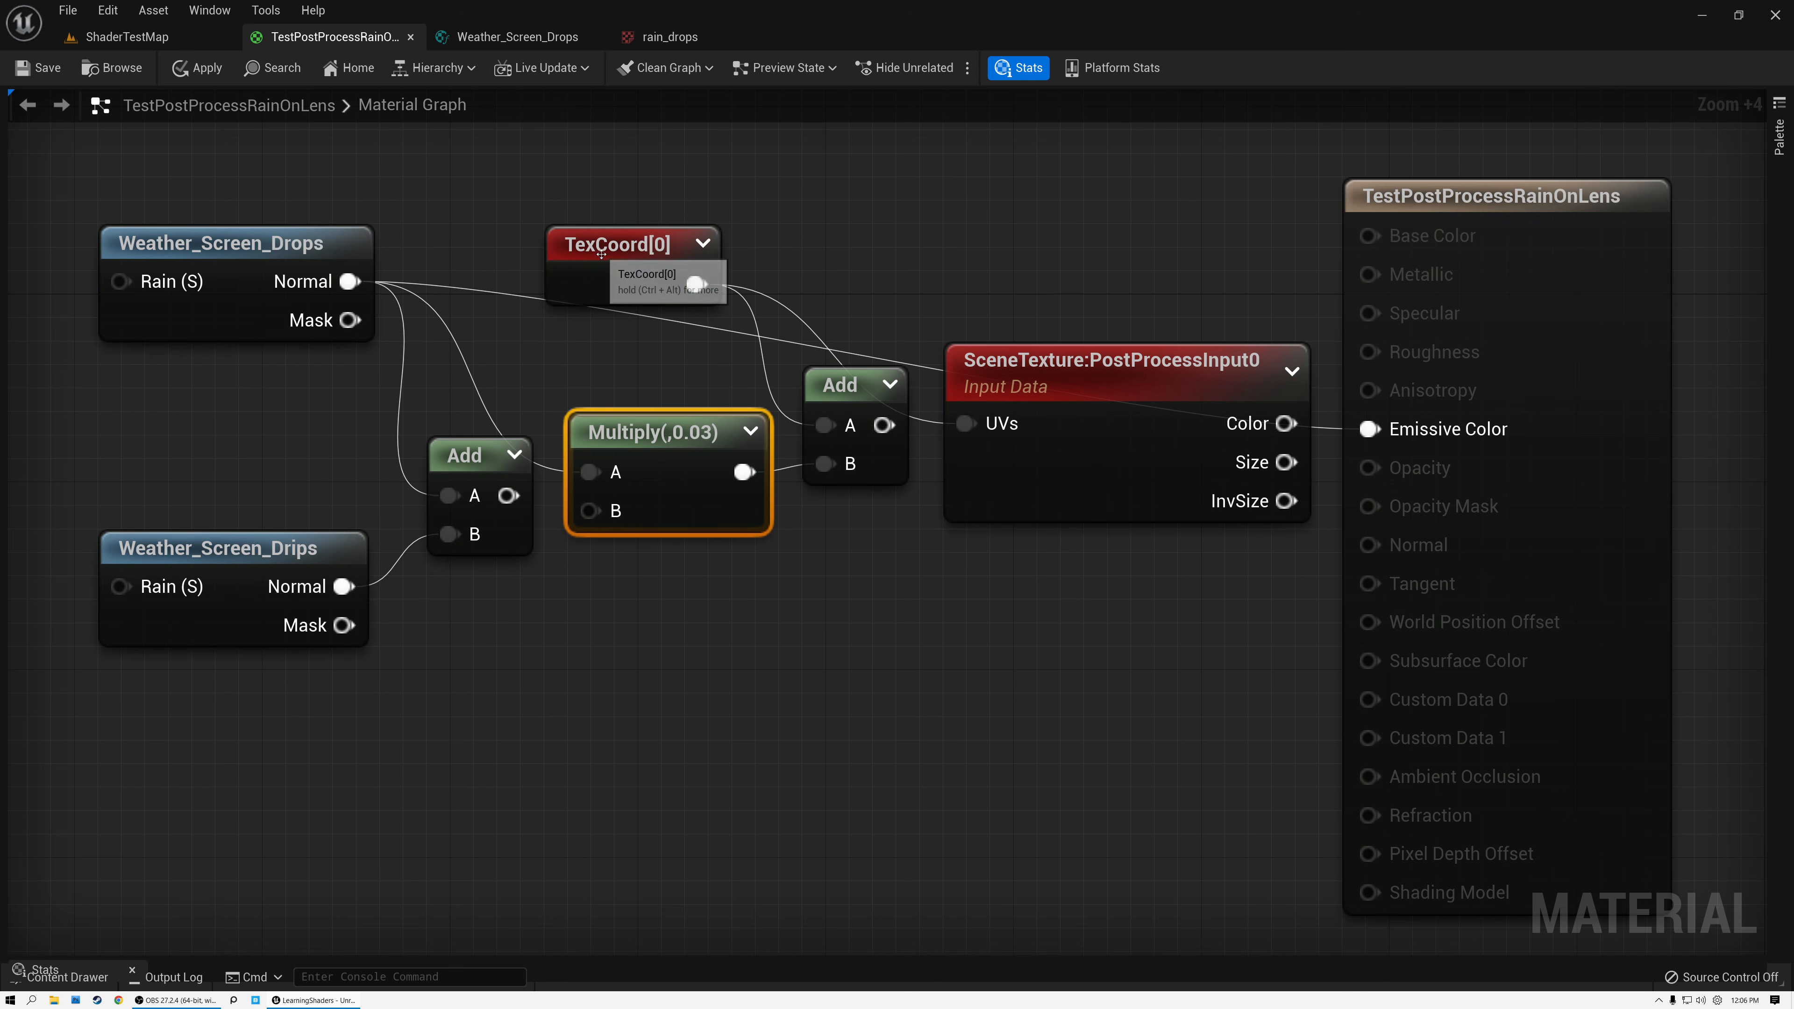
Connect the second Add to the SceneTexture UVs and SceneTexture Color to Emissive Color, save the material and view it in ShaderTestMap.
click(622, 247)
click(852, 388)
drag(884, 425, 968, 424)
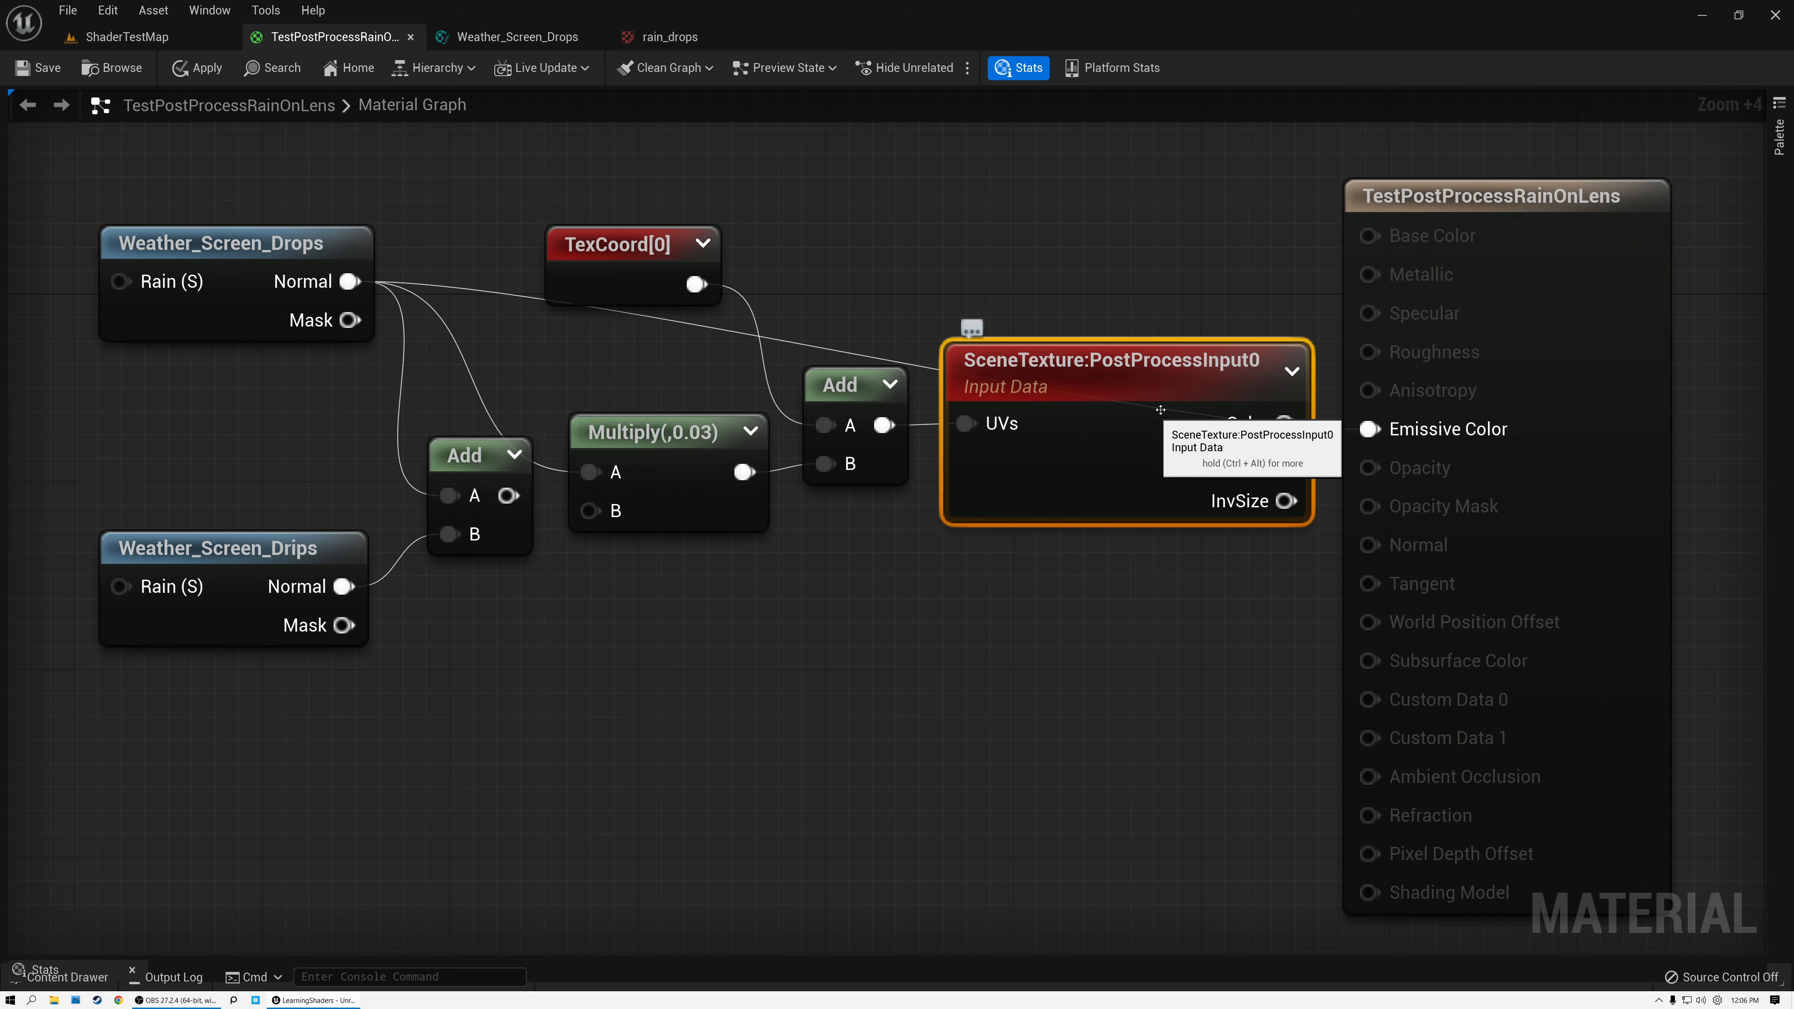
click(39, 67)
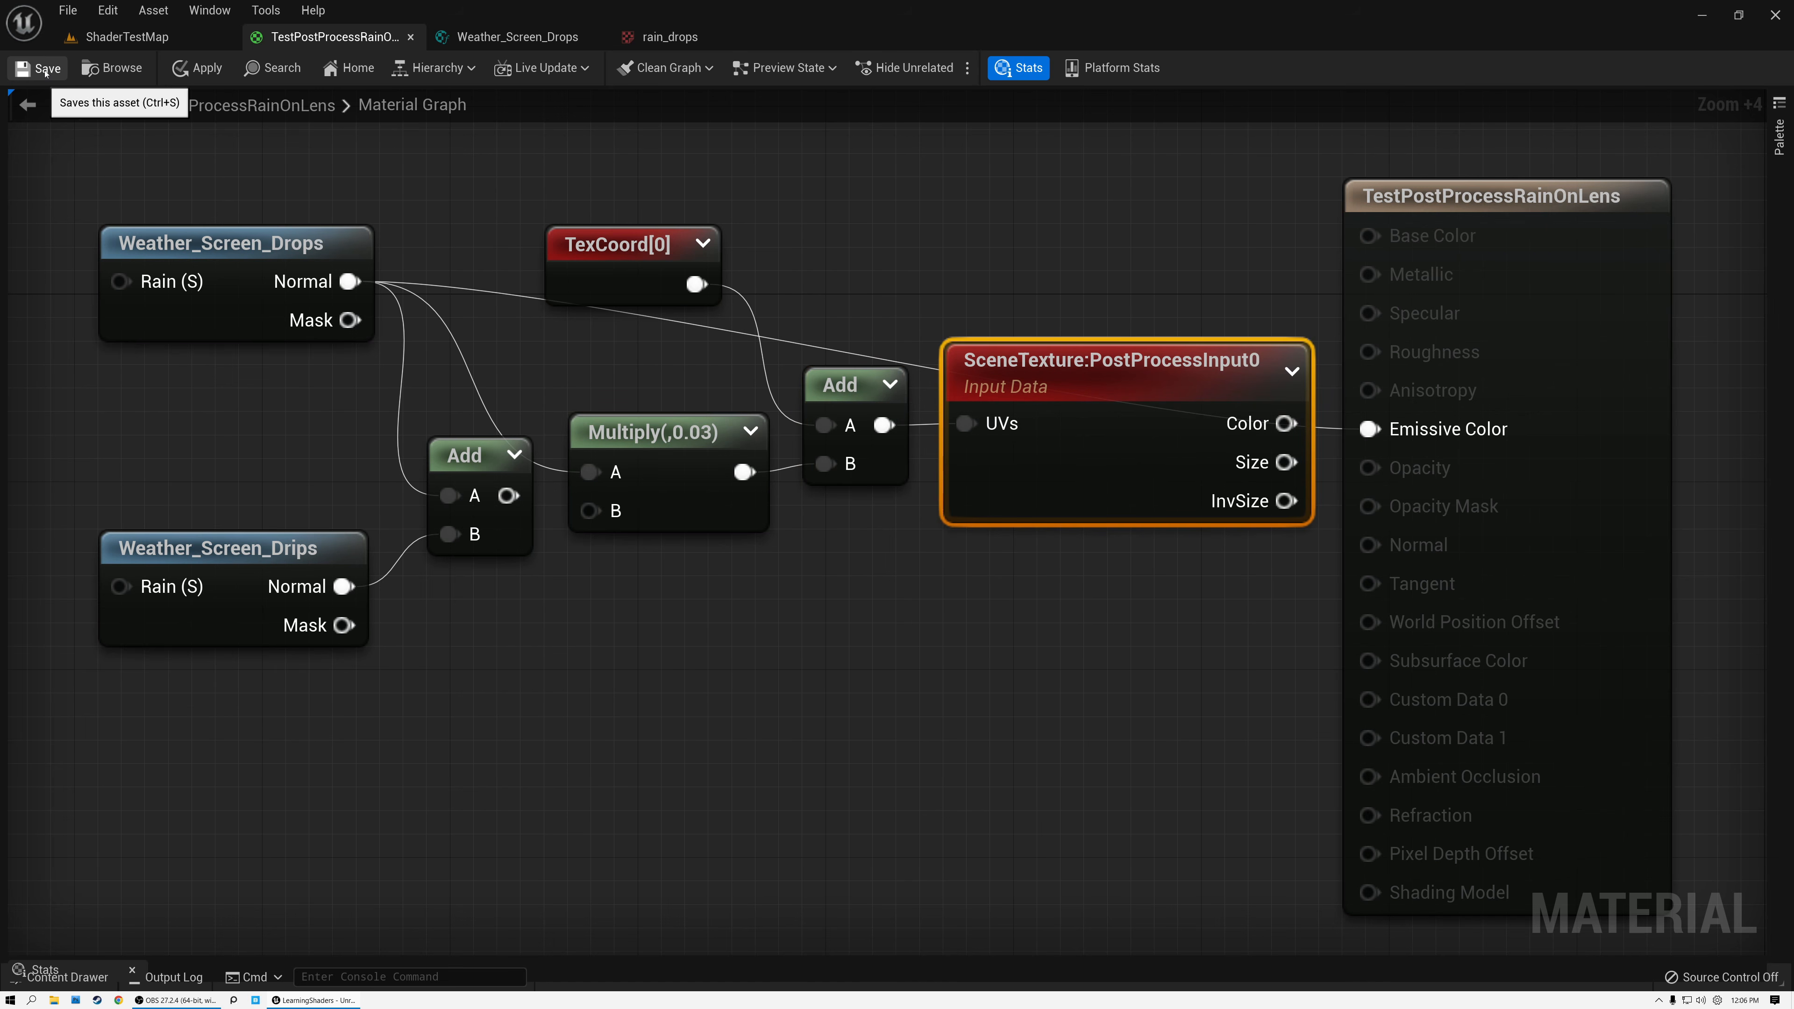
click(119, 39)
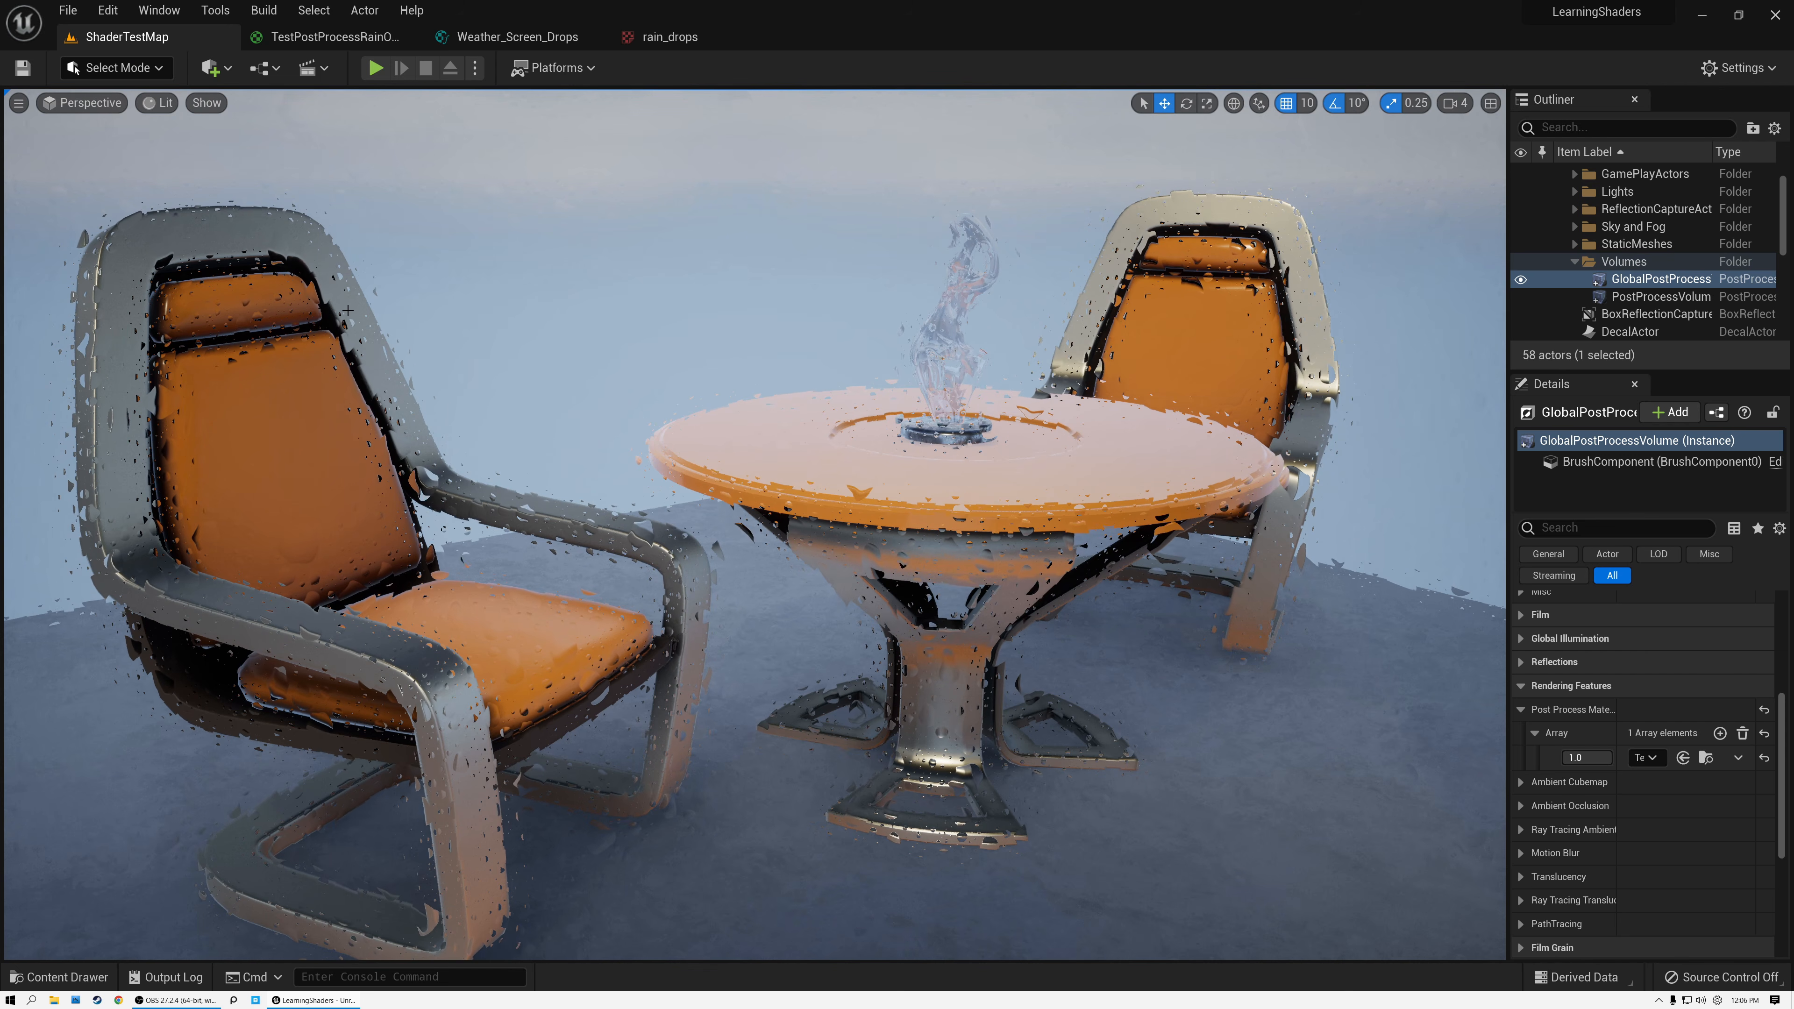